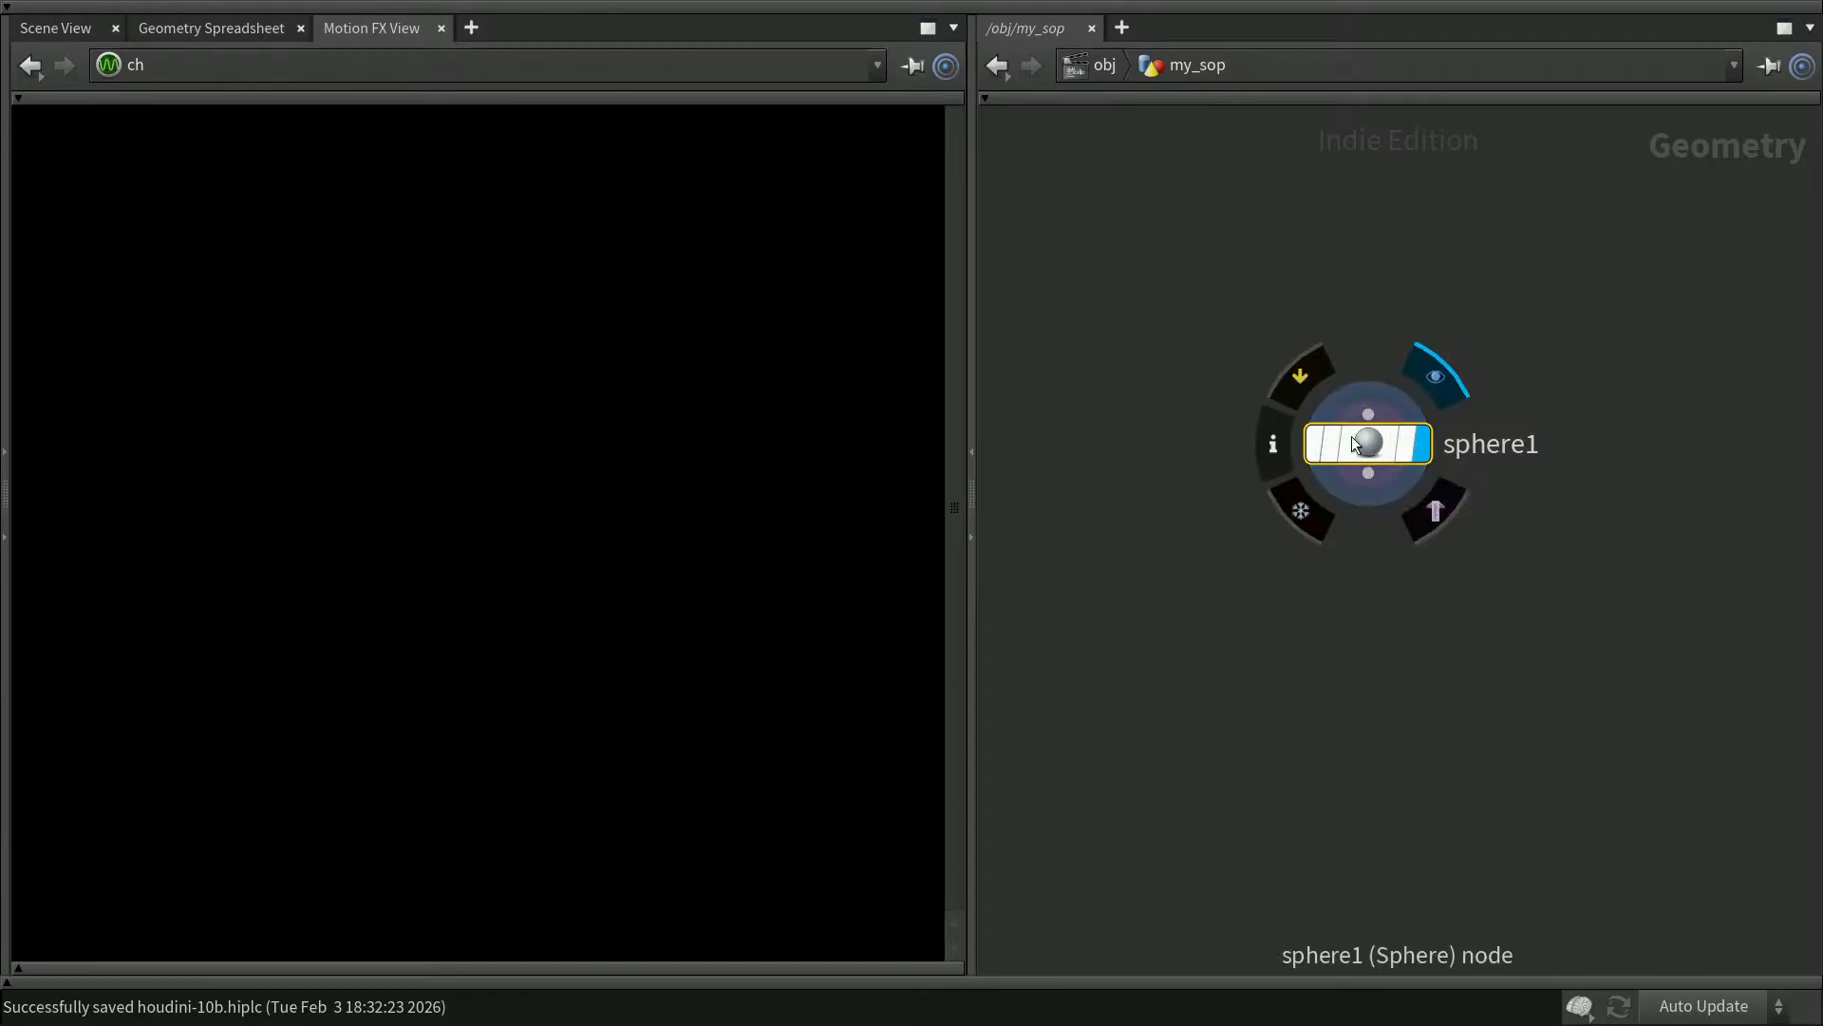
# Set the uniform scale of the sphere1 node to 0.25
pyautogui.press('p')
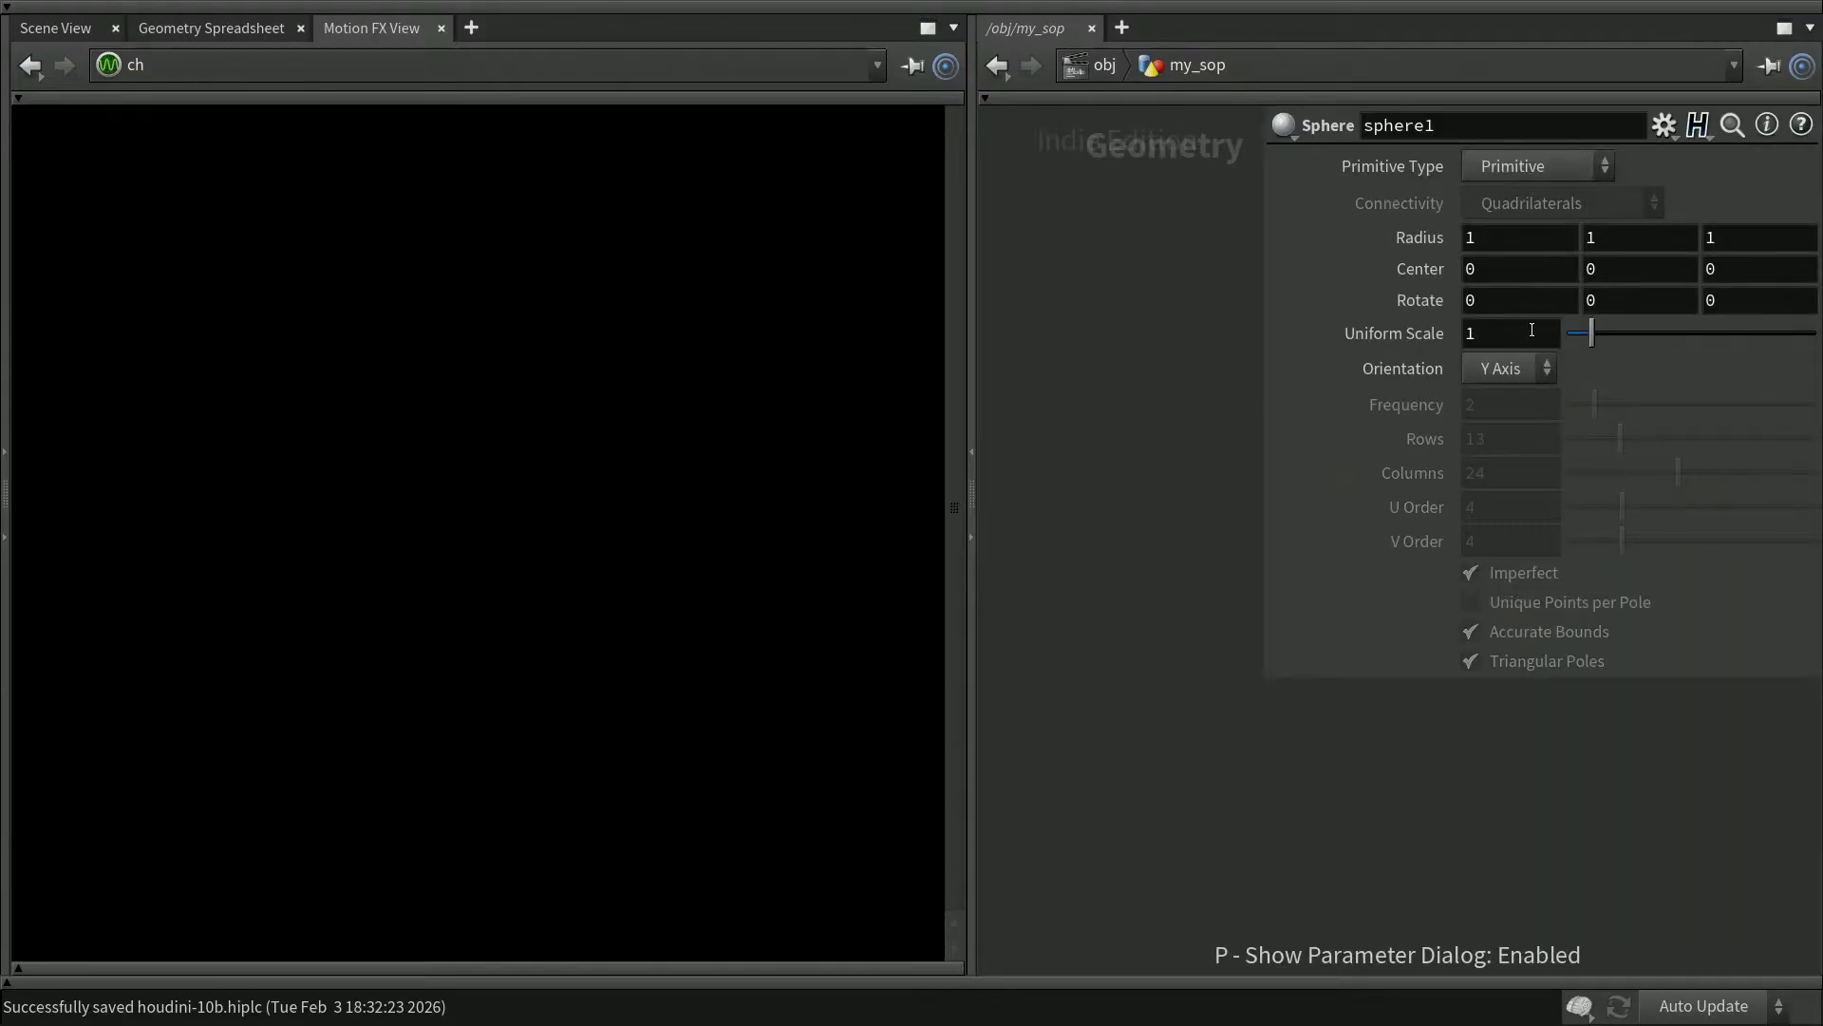
pyautogui.click(1486, 331)
pyautogui.write('0.25')
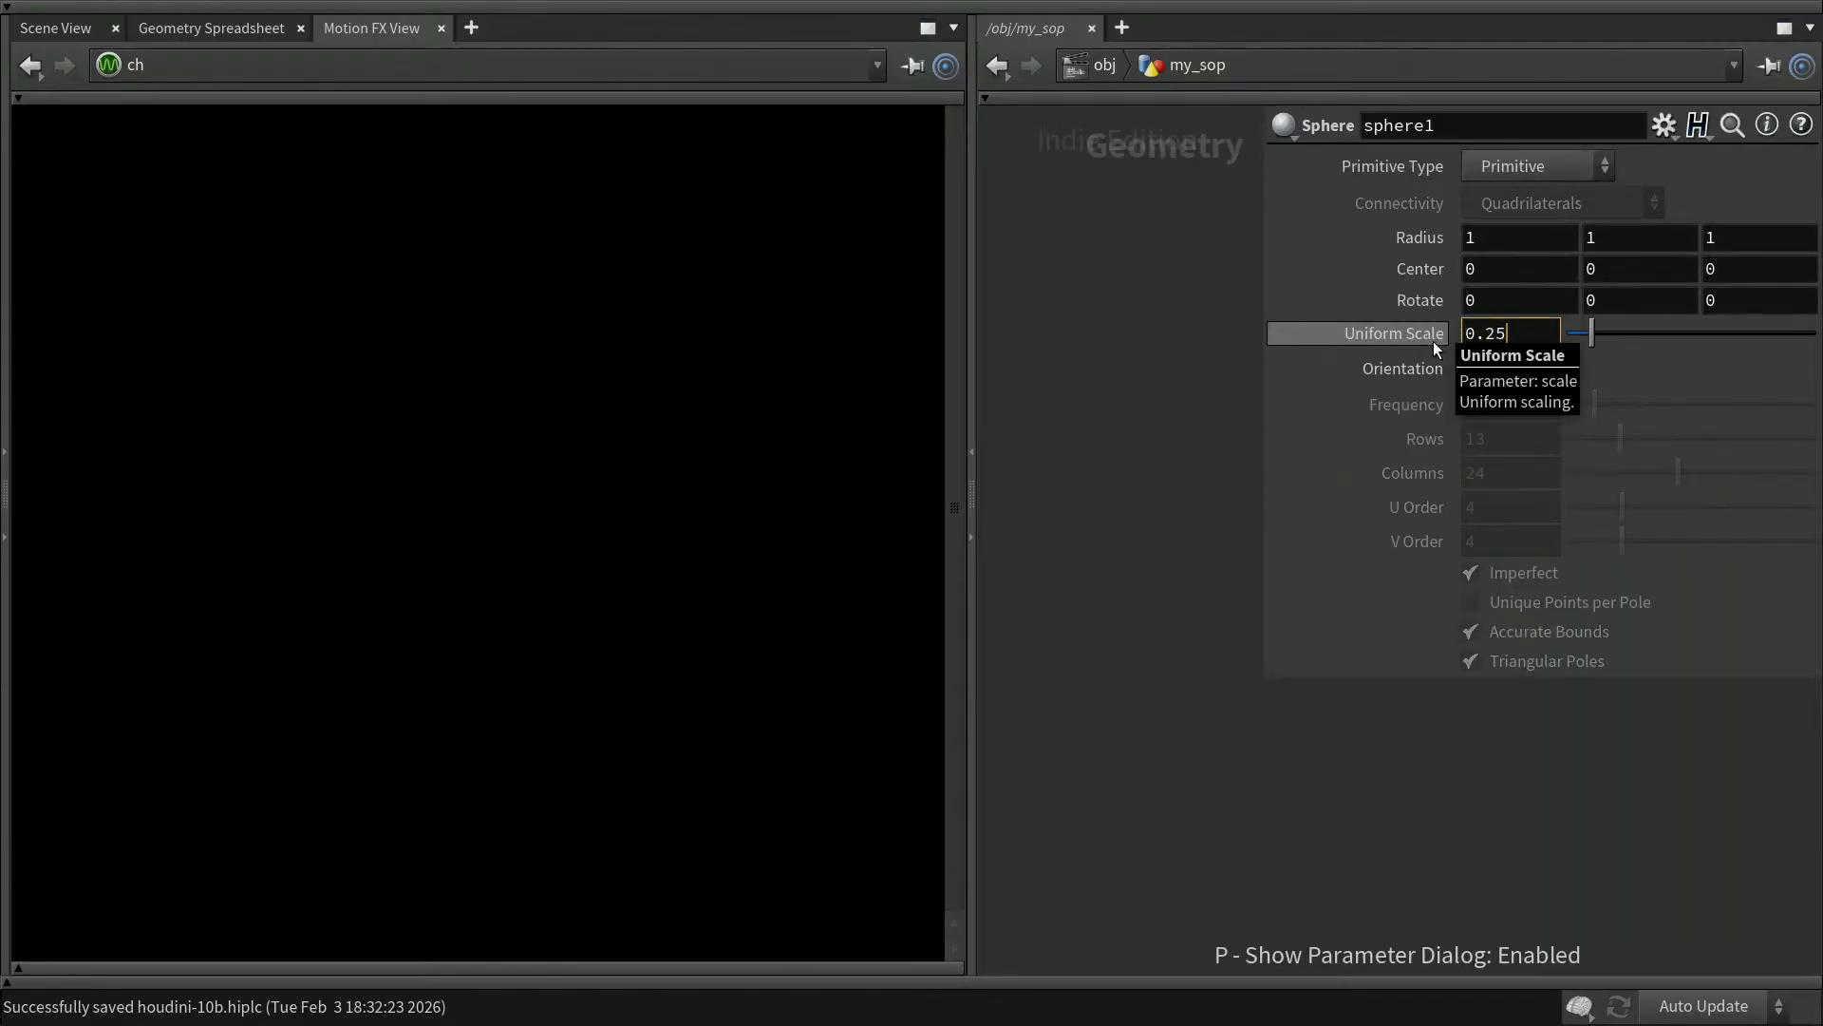
pyautogui.press('Return')
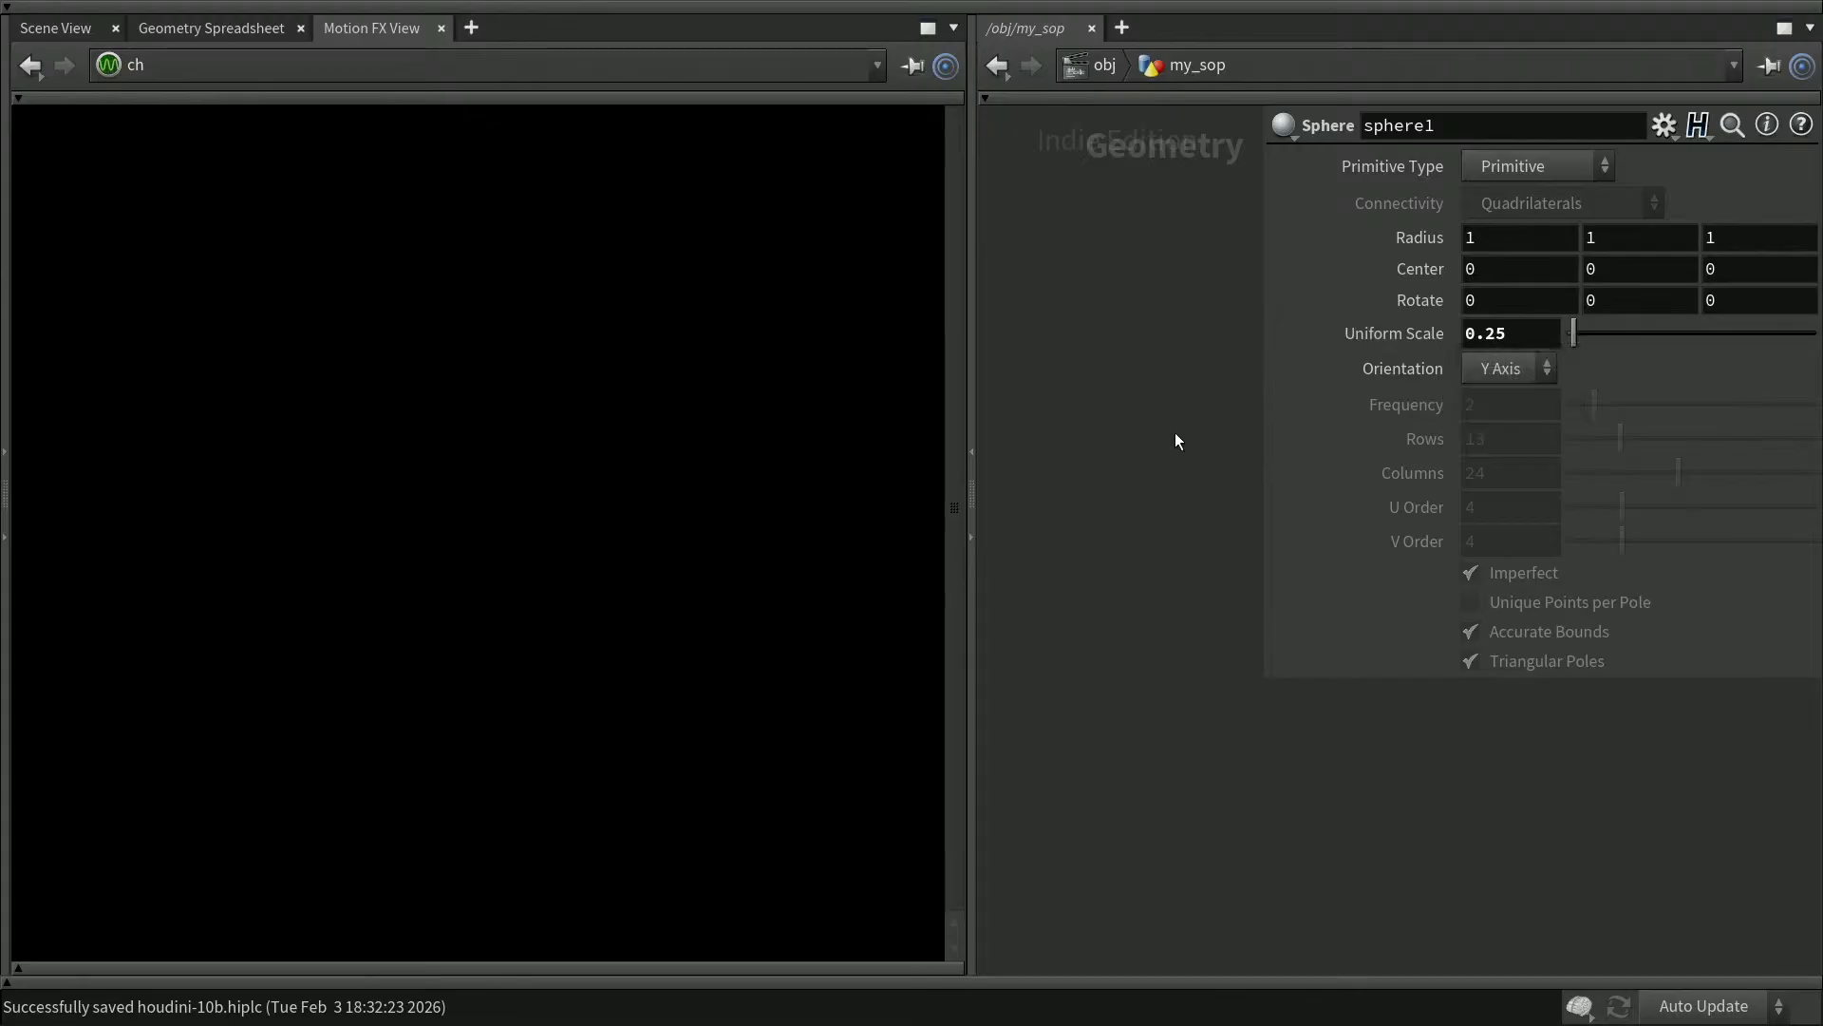
# Show the sphere in the Scene View through the Front viewport, framed with space around it
pyautogui.click(66, 26)
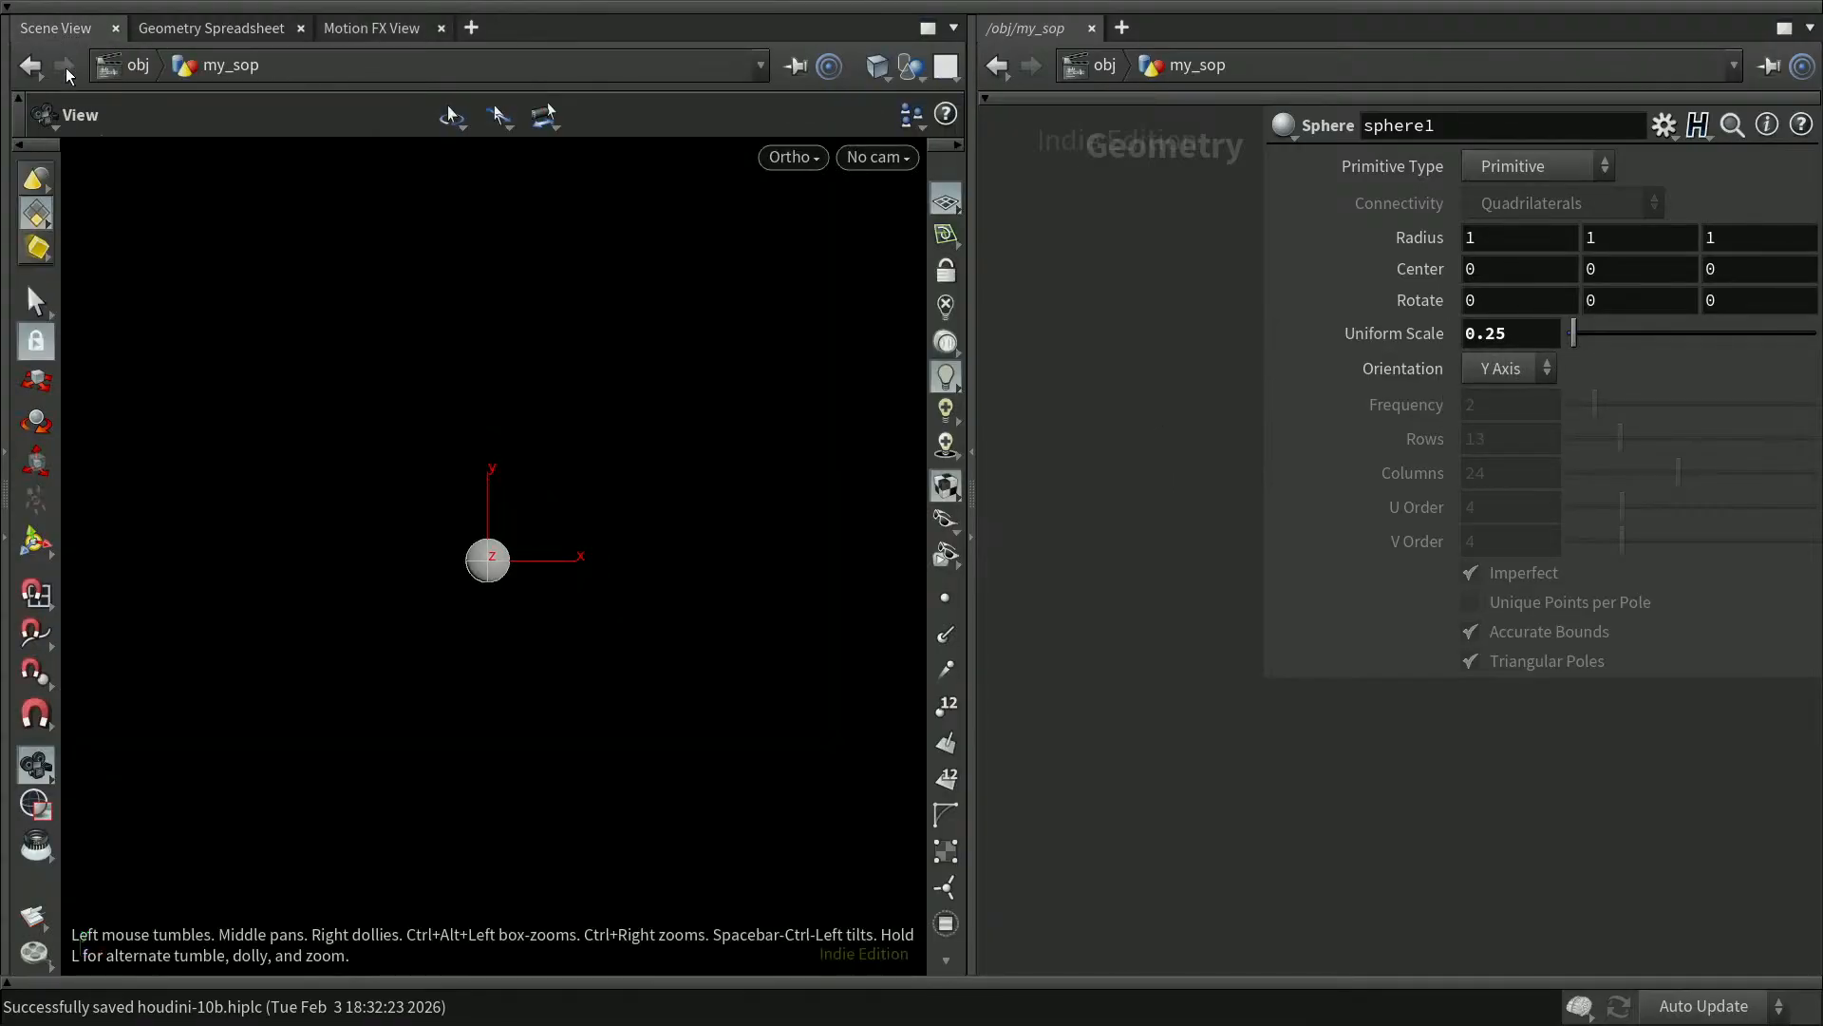
pyautogui.click(815, 162)
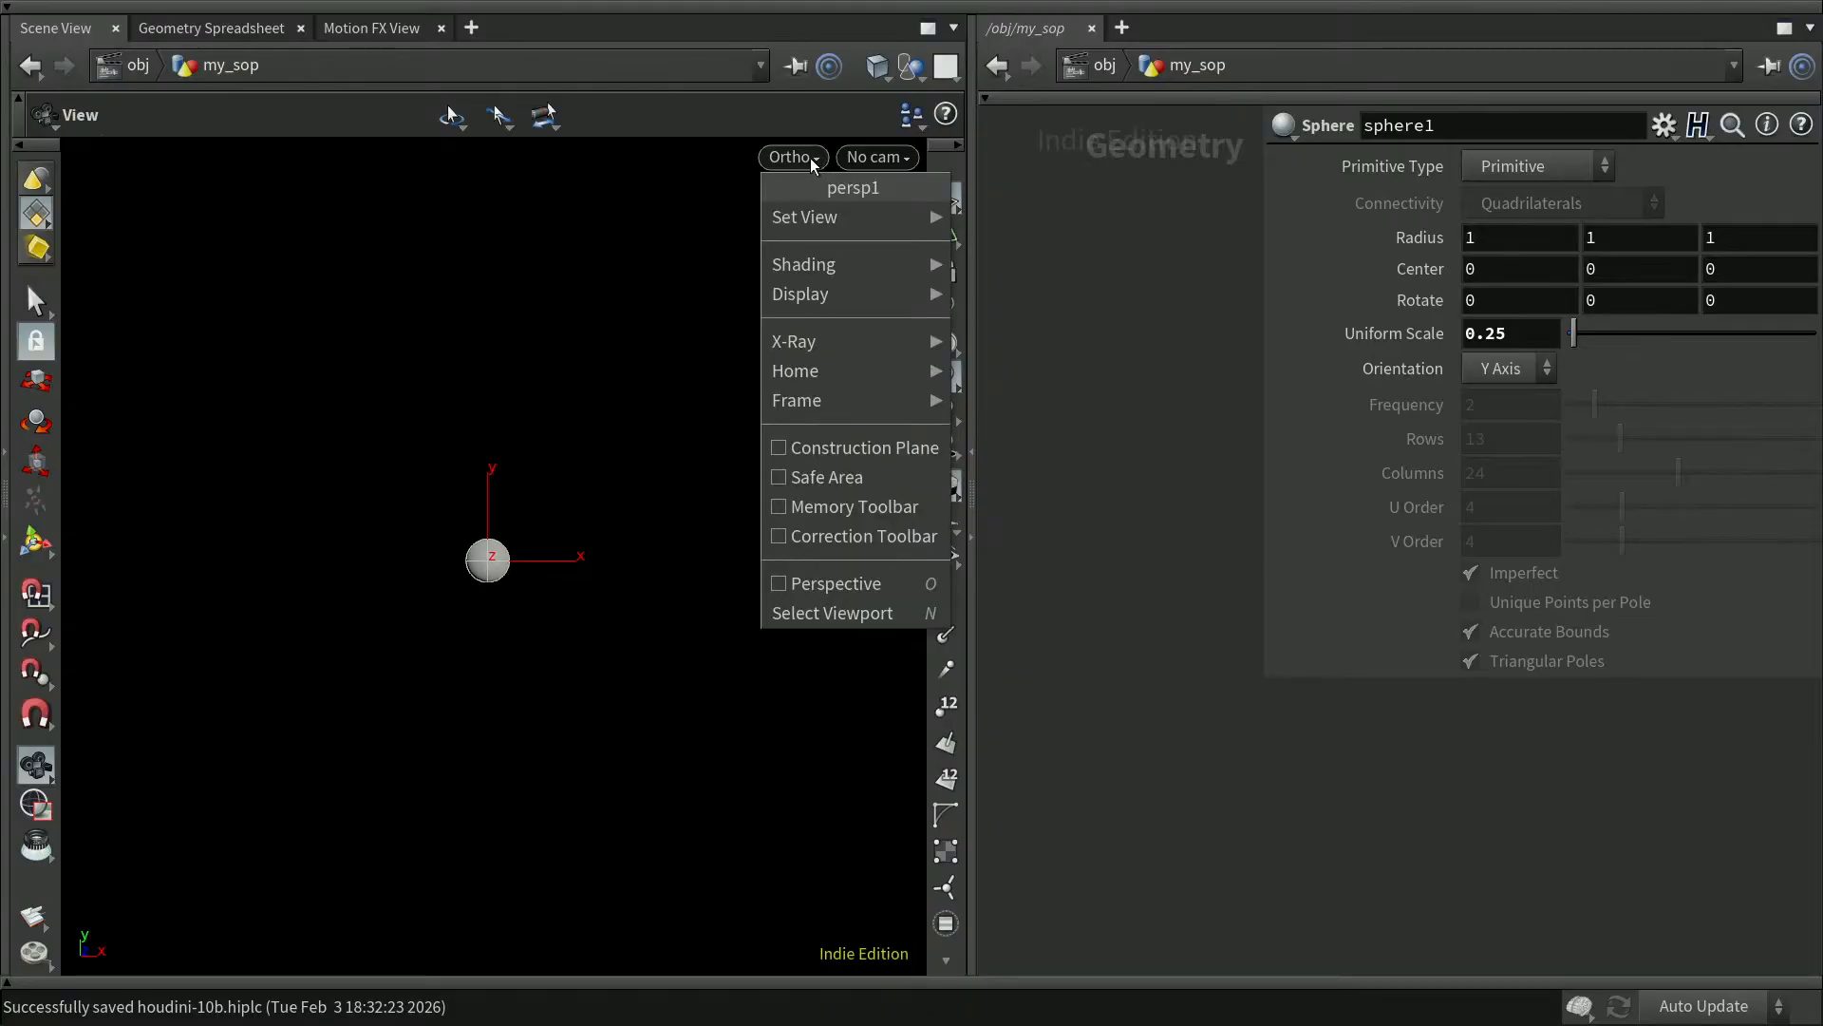
pyautogui.moveTo(822, 217)
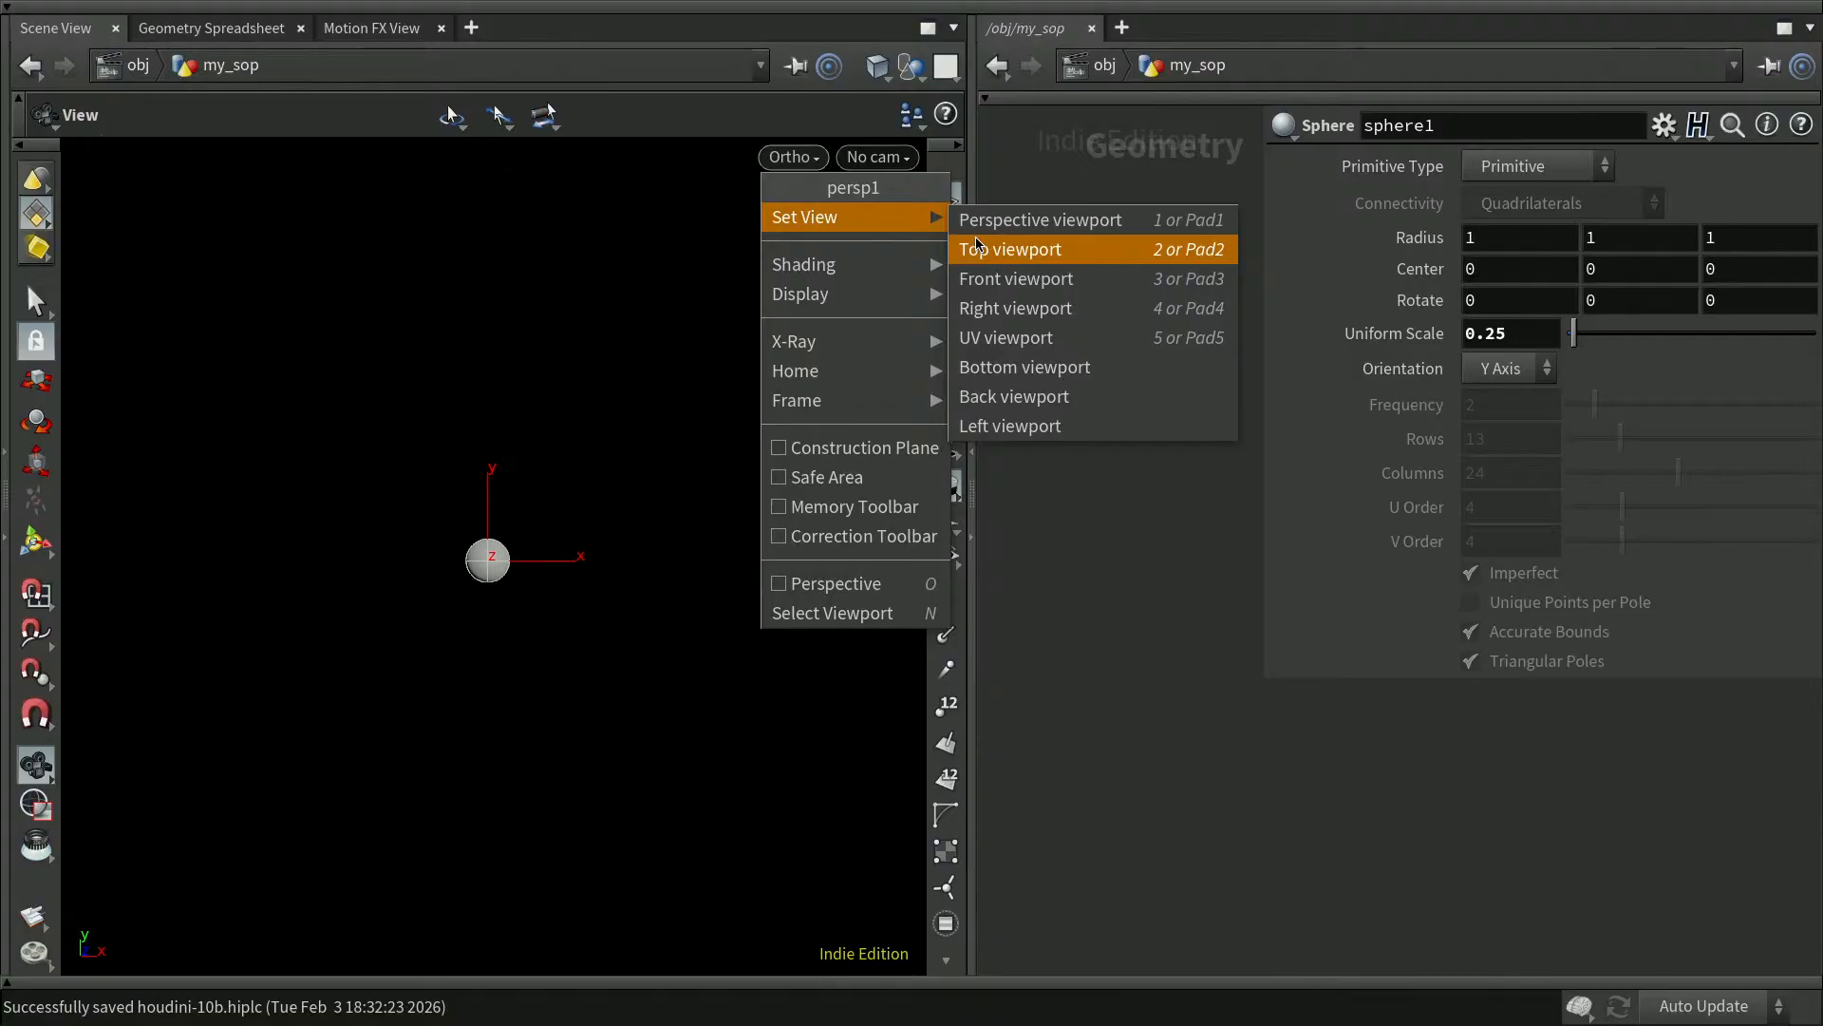
pyautogui.click(999, 280)
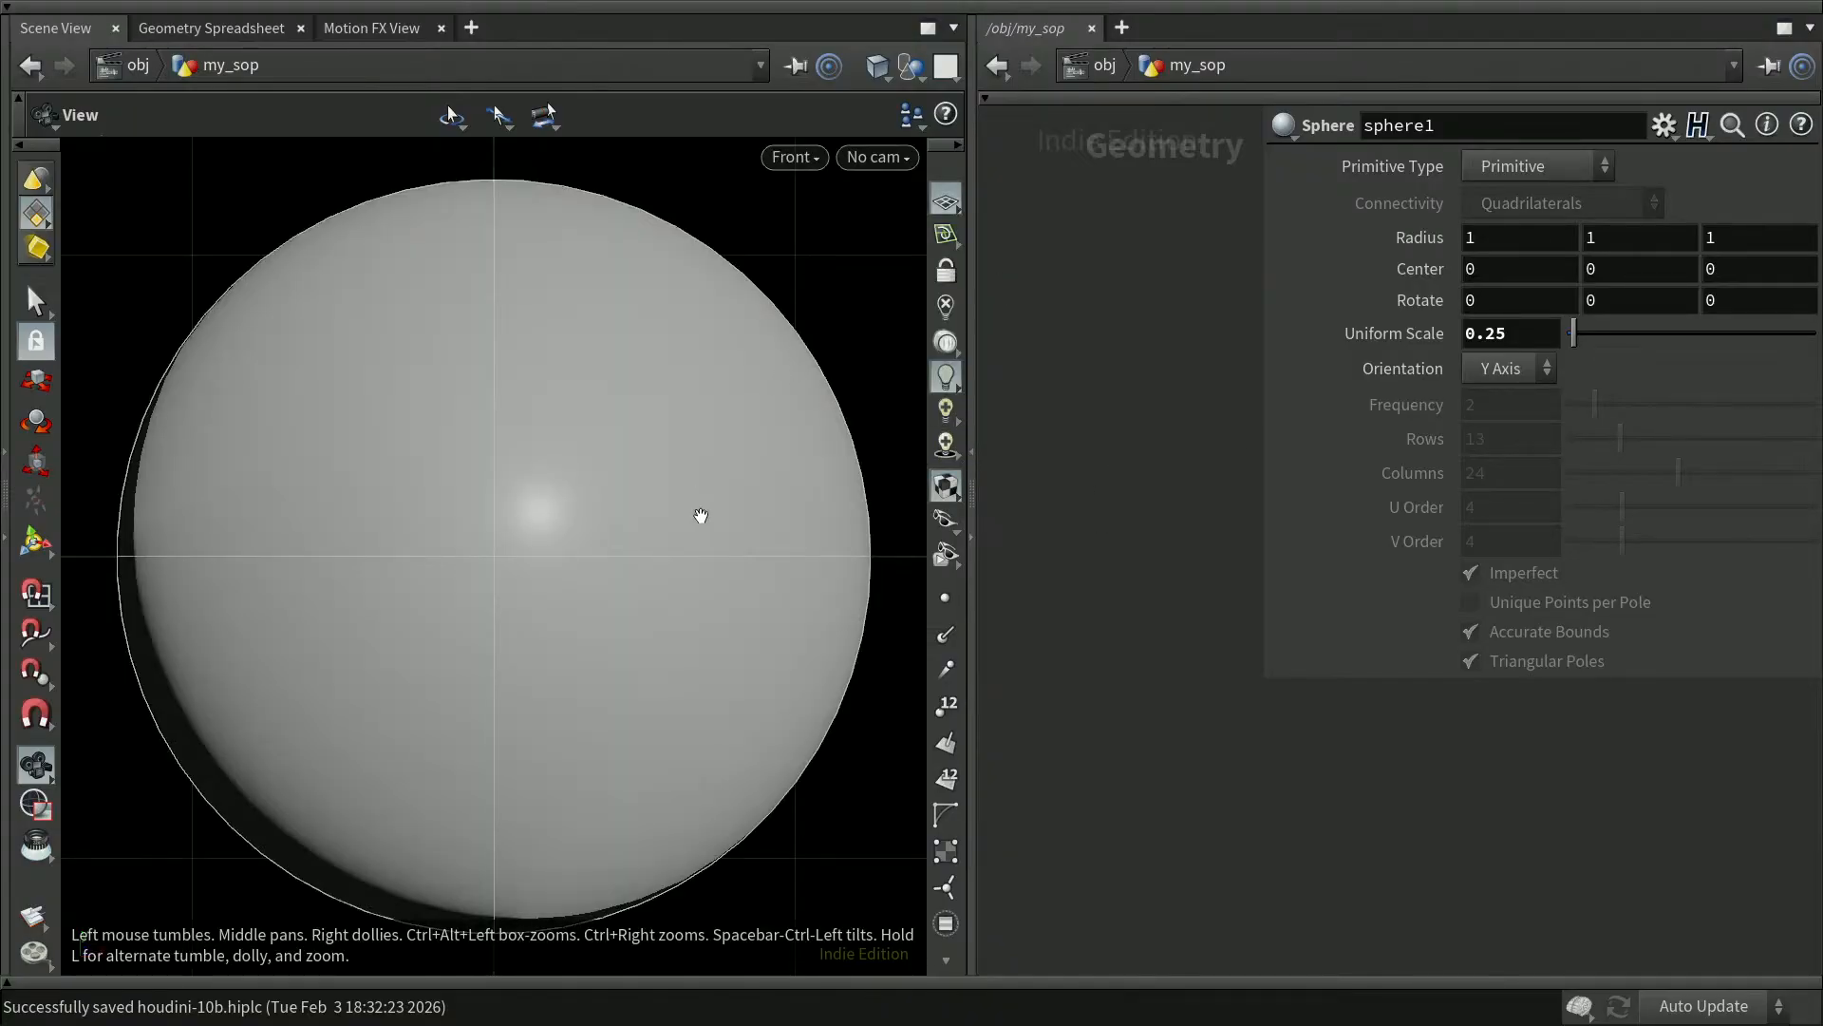
pyautogui.scroll(-5, 702, 506)
pyautogui.scroll(-8, 701, 516)
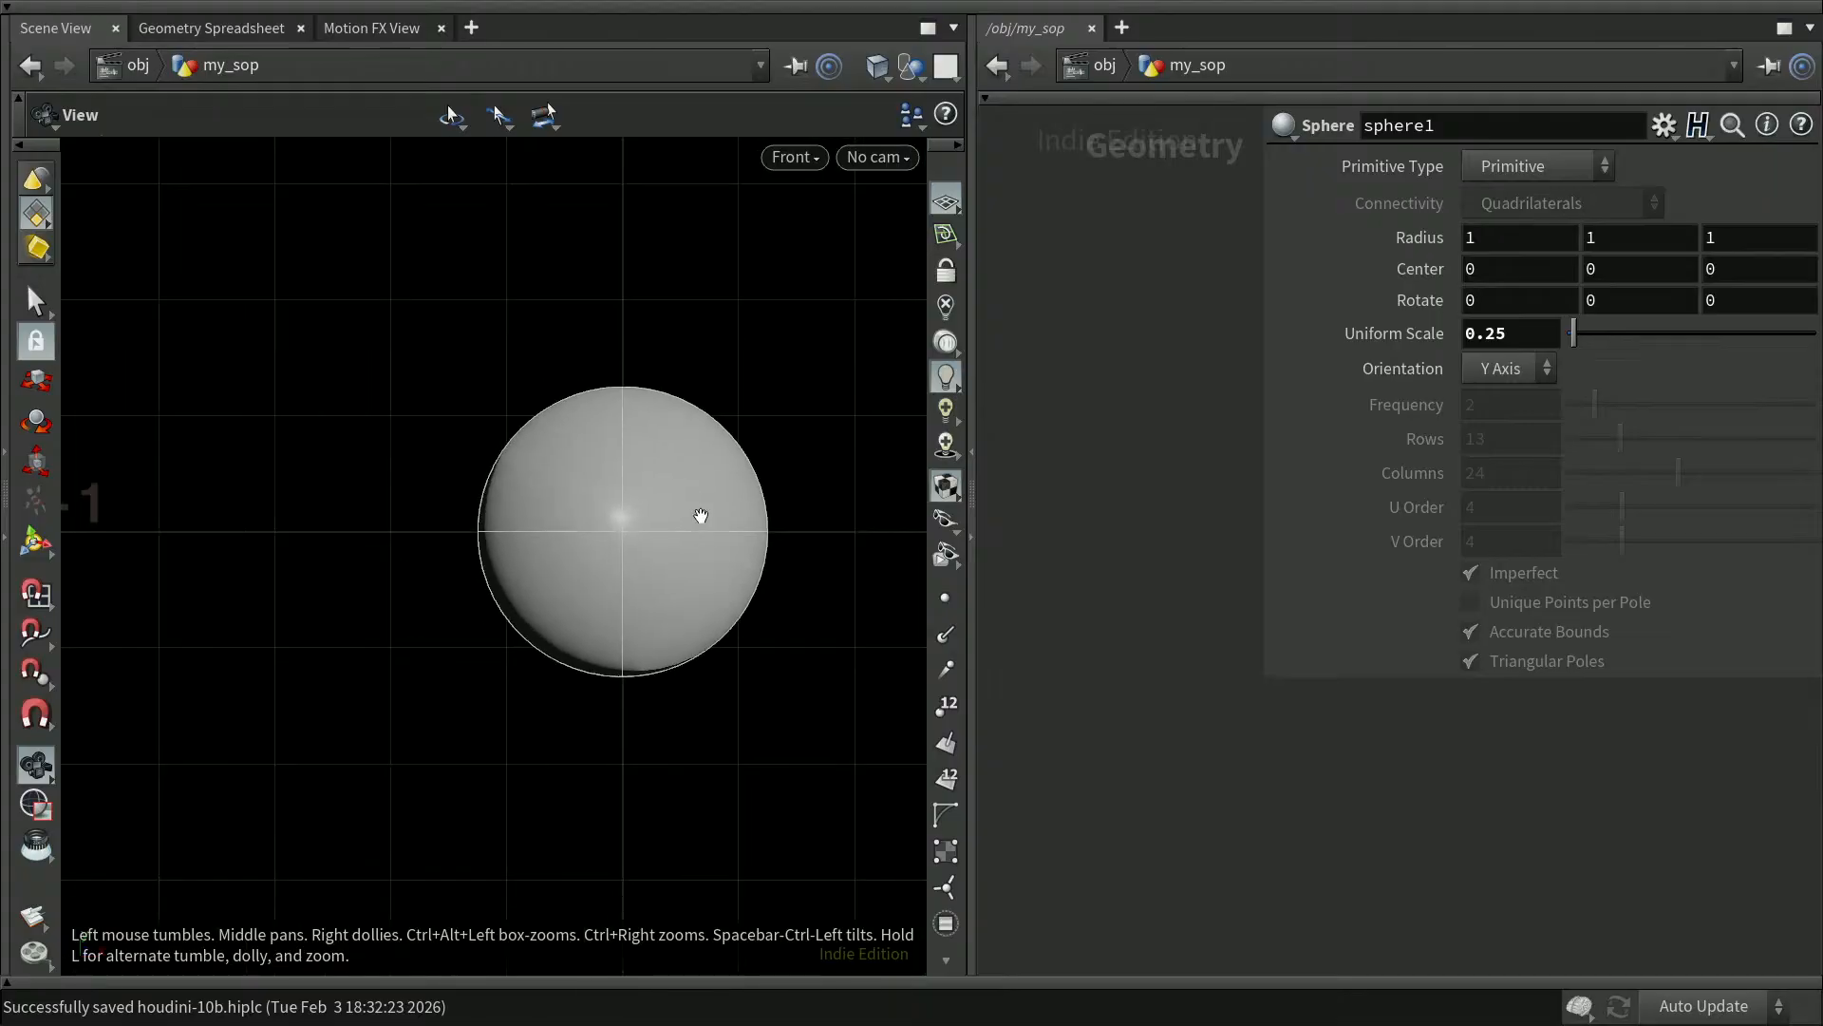
pyautogui.moveTo(766, 544); pyautogui.dragTo(658, 538, button='middle')
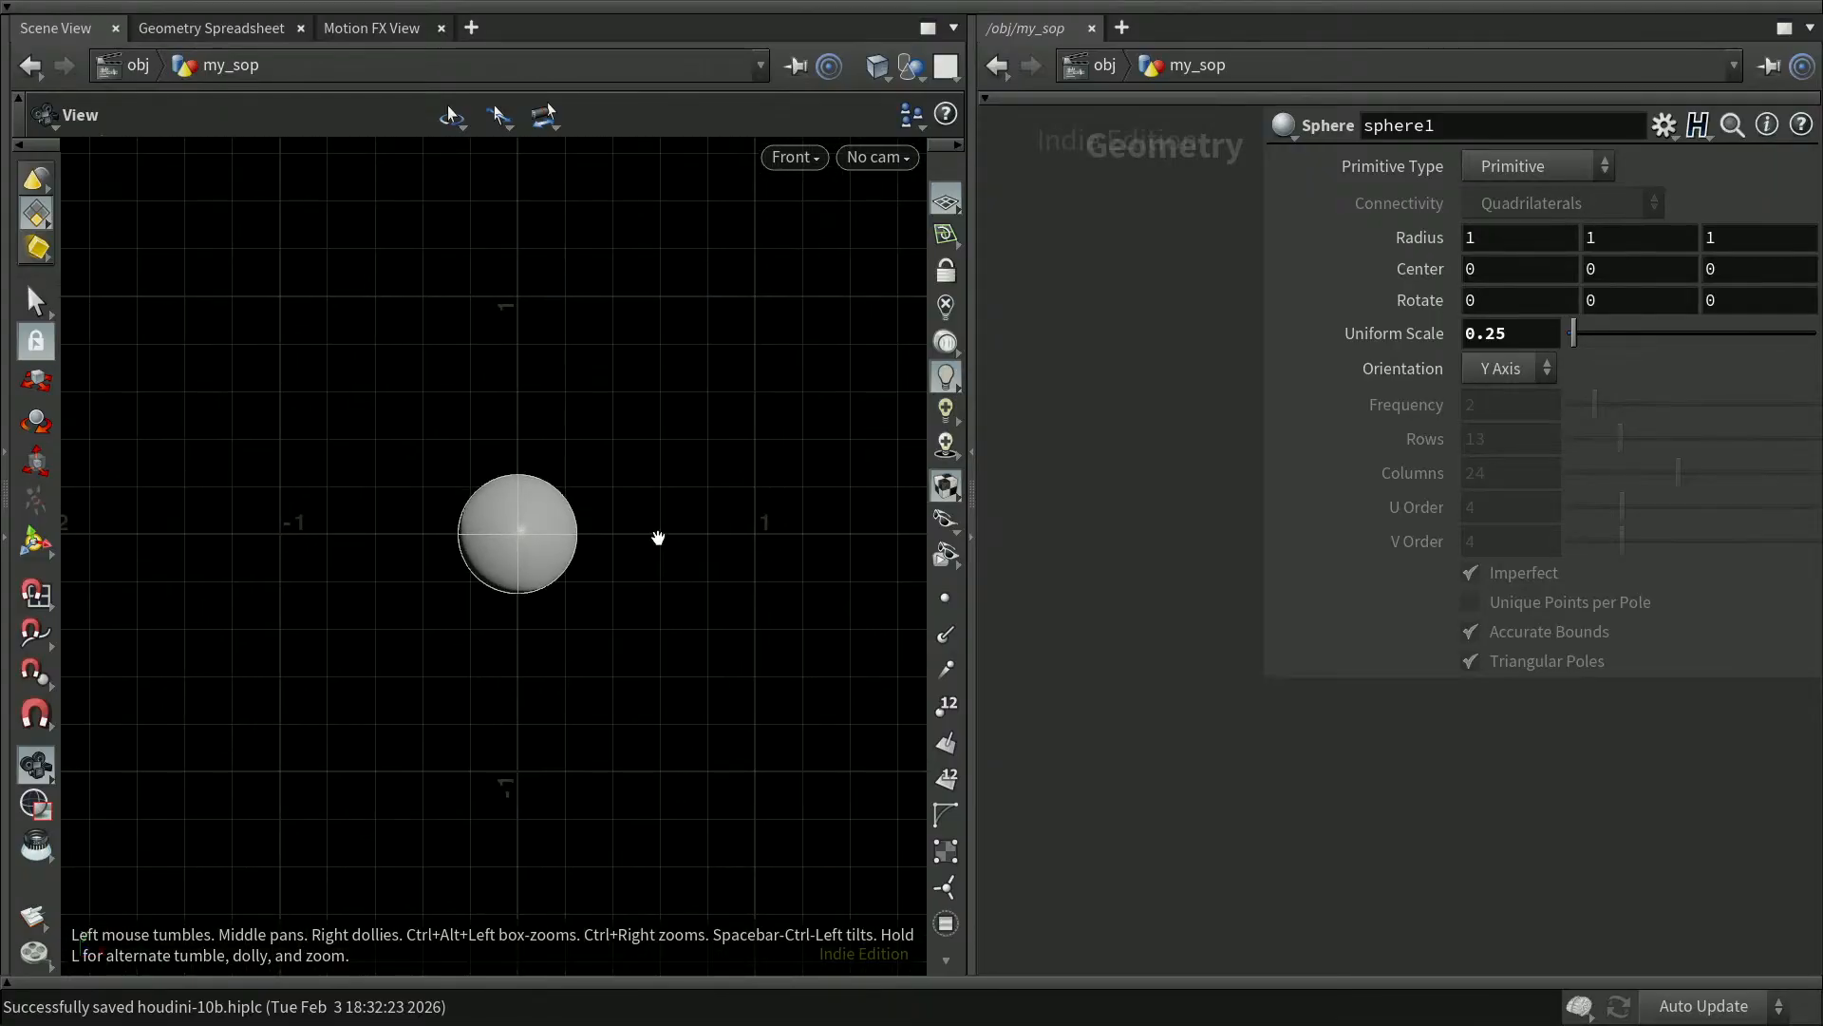
# Hide the toolbars around the viewport and the sphere's parameter overlay in the network editor
pyautogui.click(956, 144)
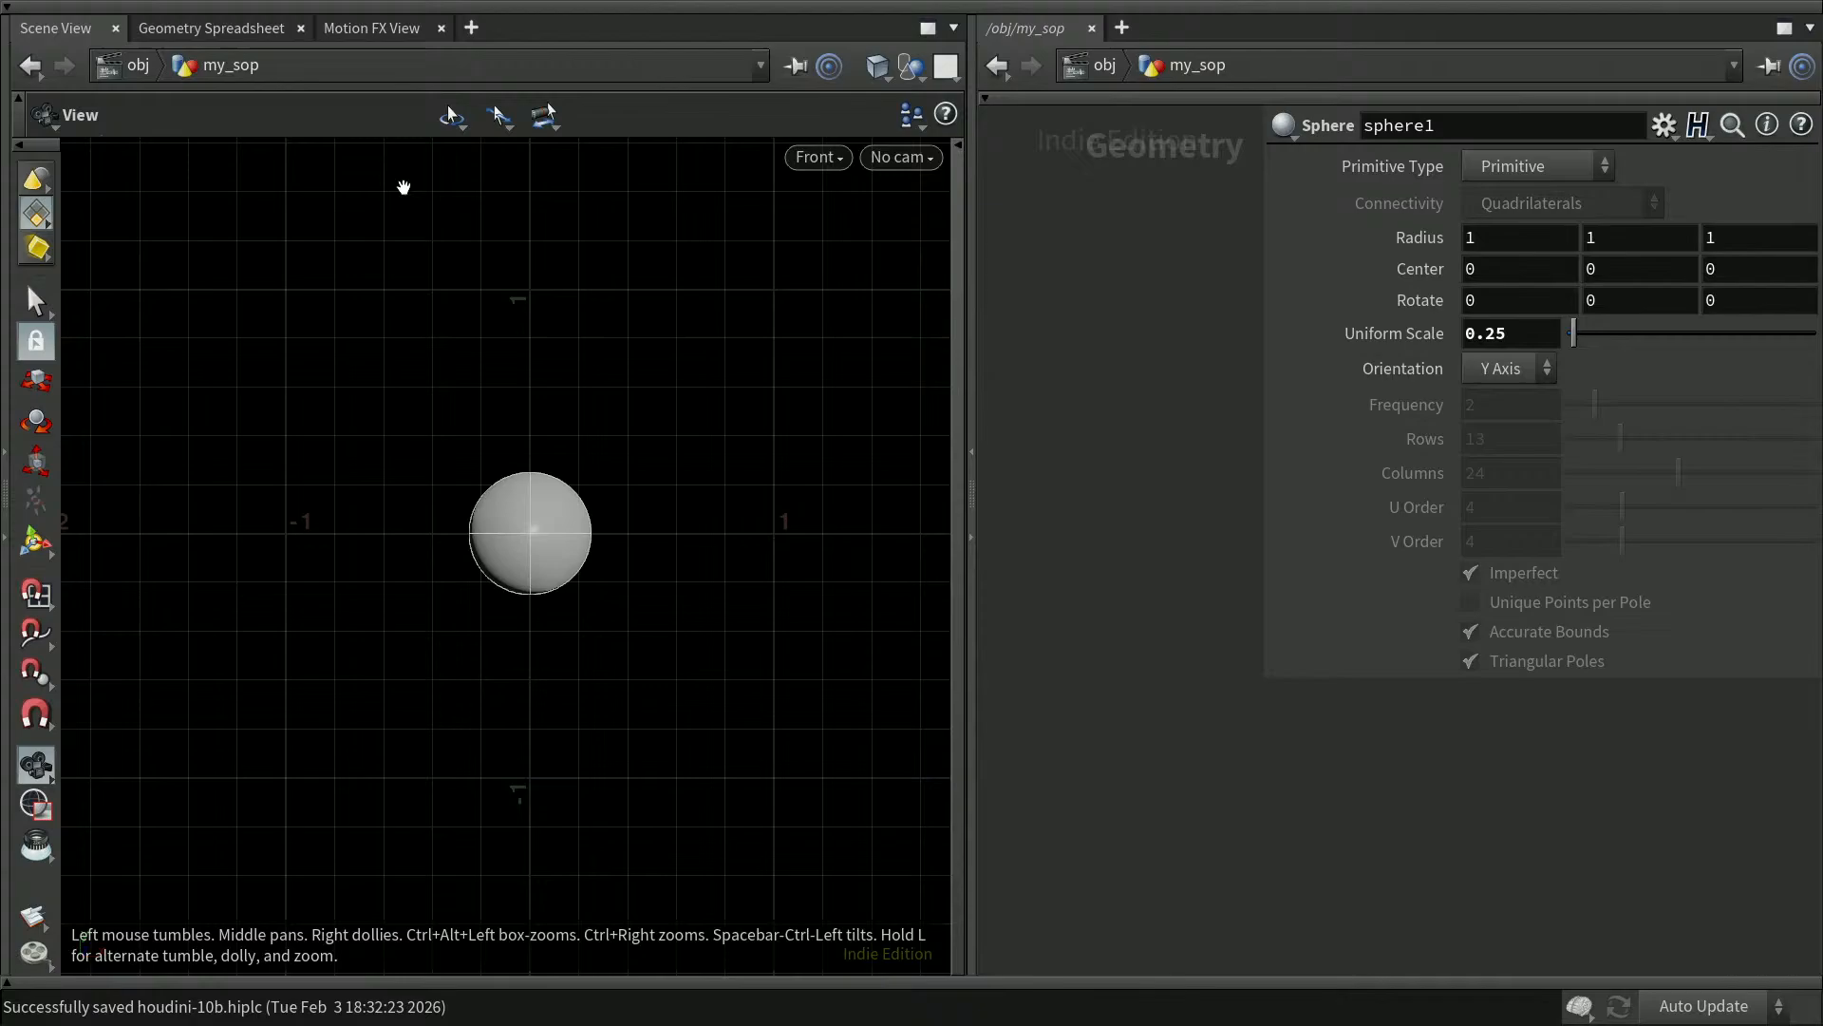
pyautogui.click(21, 145)
pyautogui.click(18, 98)
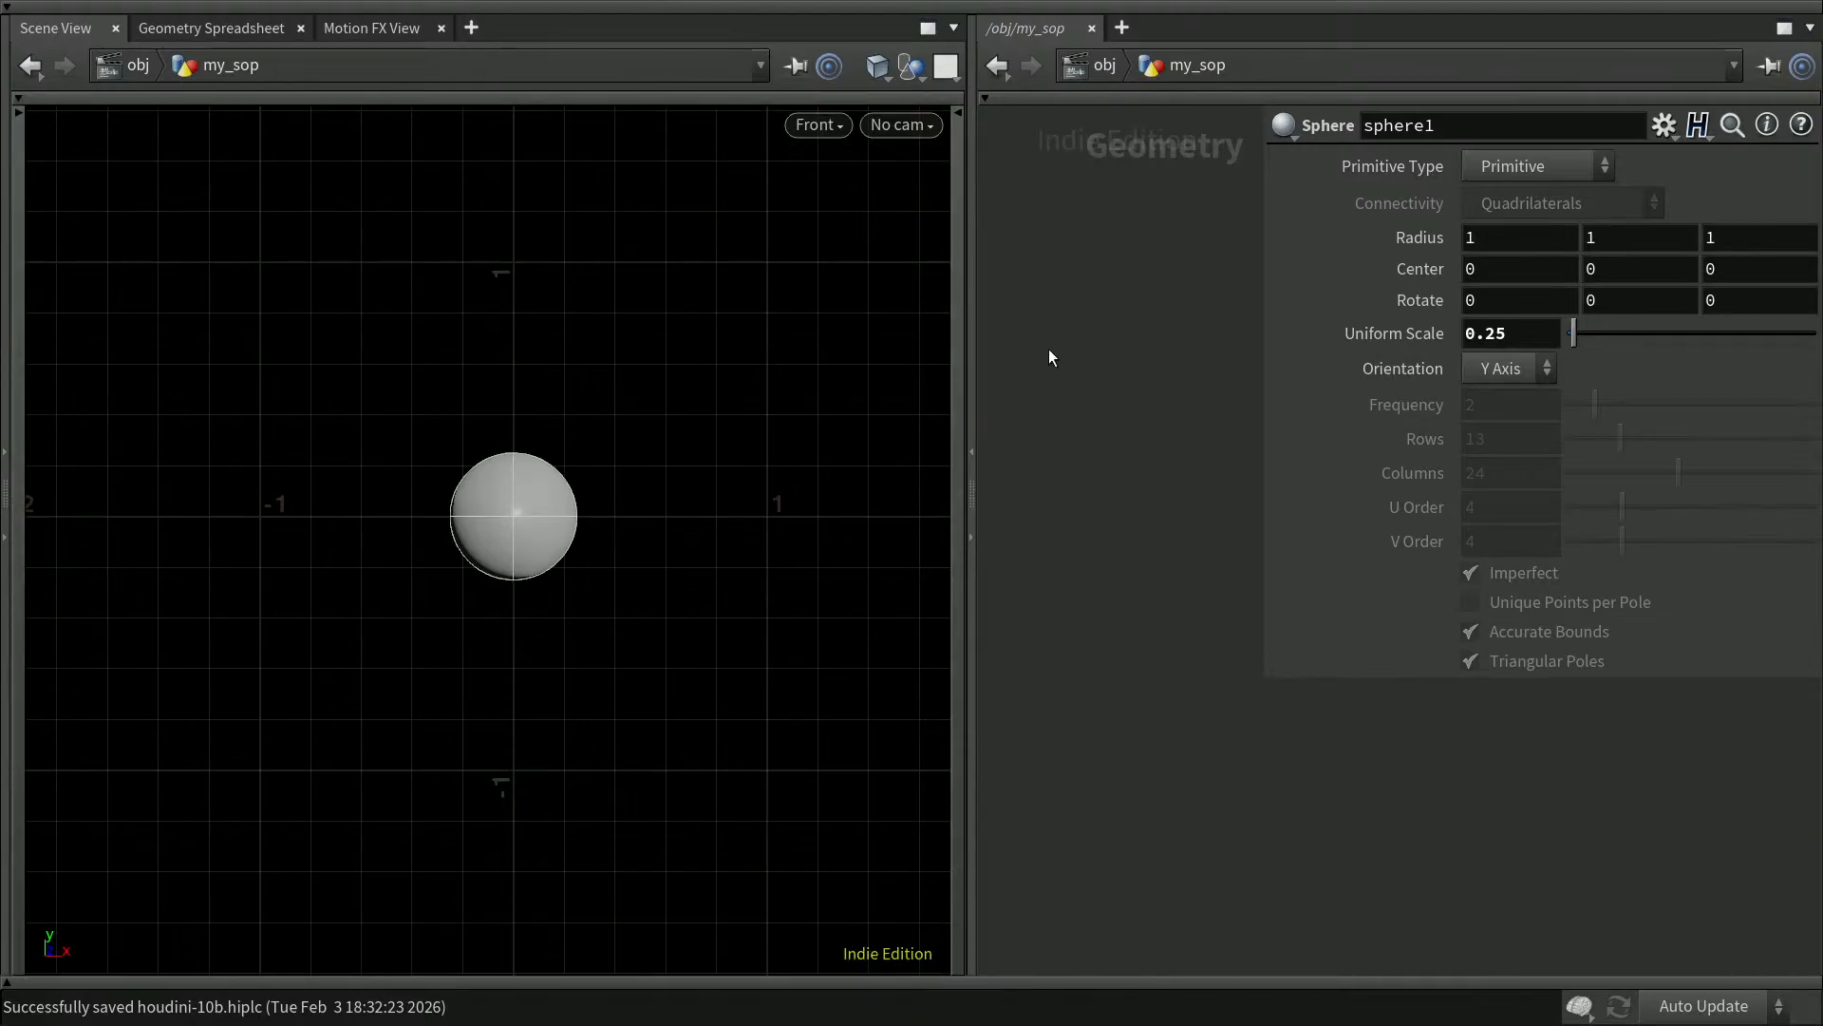
pyautogui.press('p')
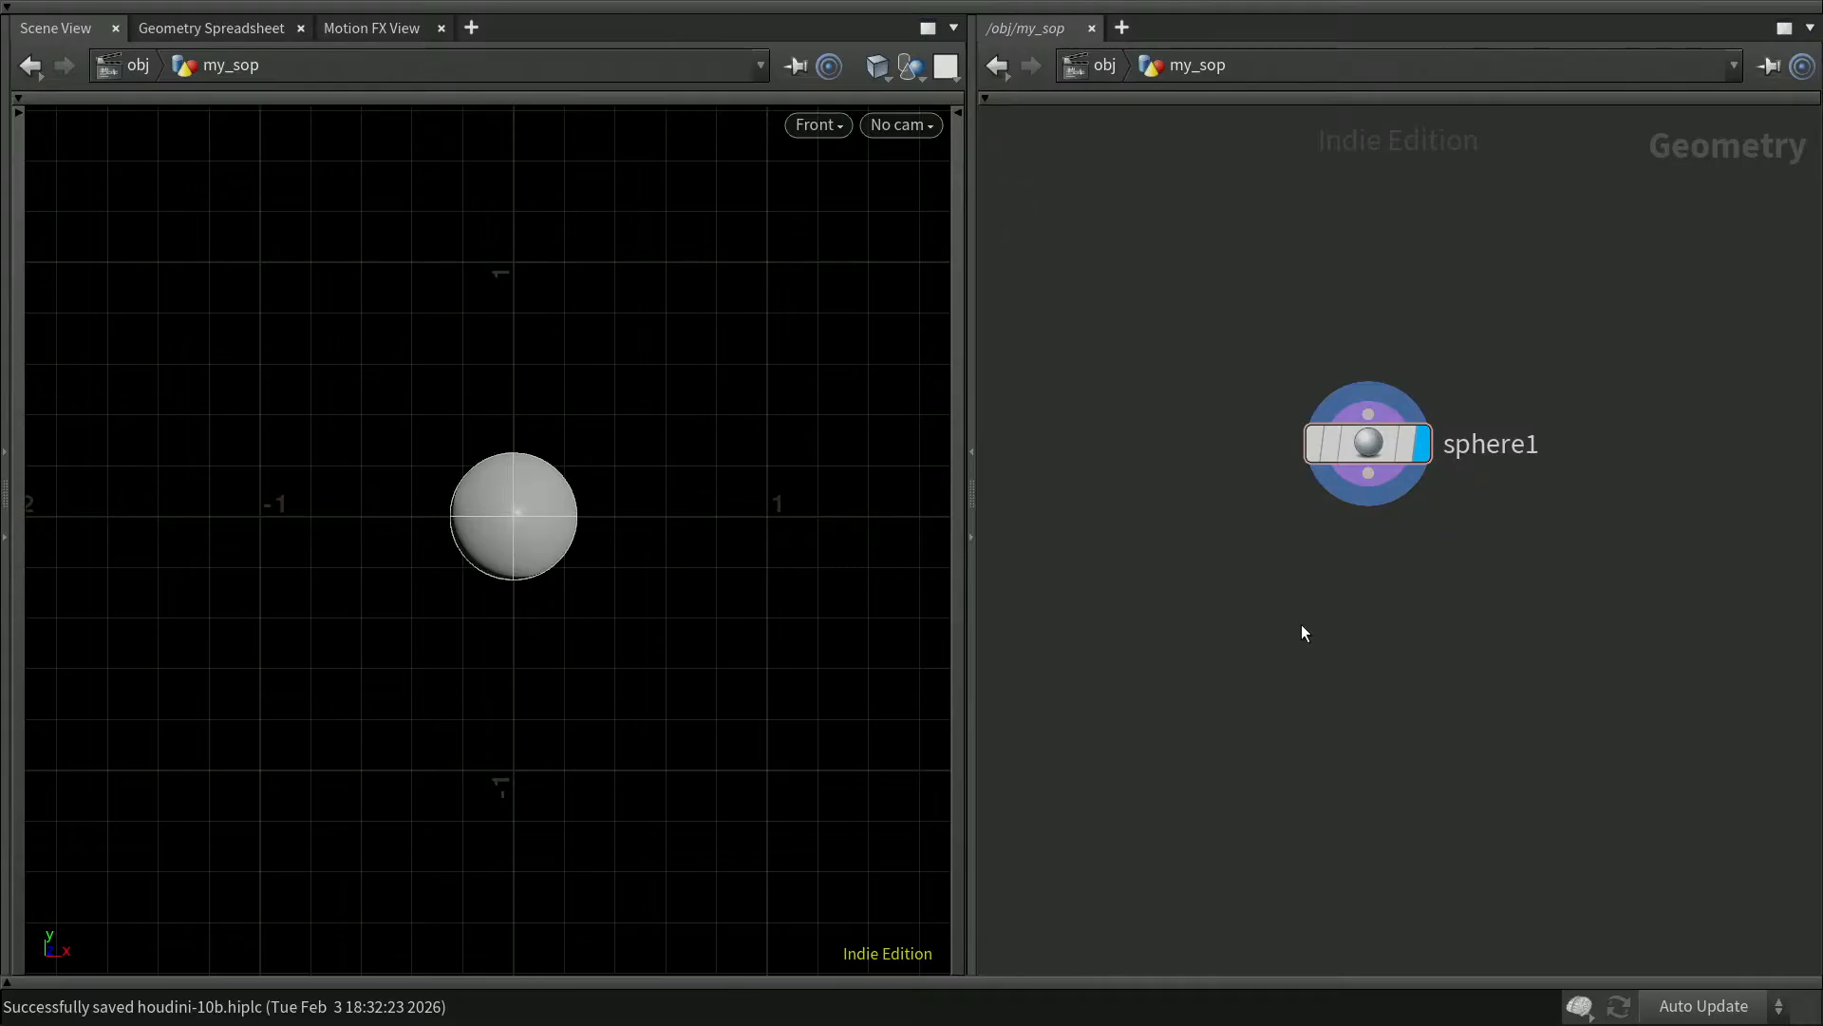
# Go up to the obj level and add a CHOP Network node below my_sop
pyautogui.press('u')
pyautogui.click(1346, 568)
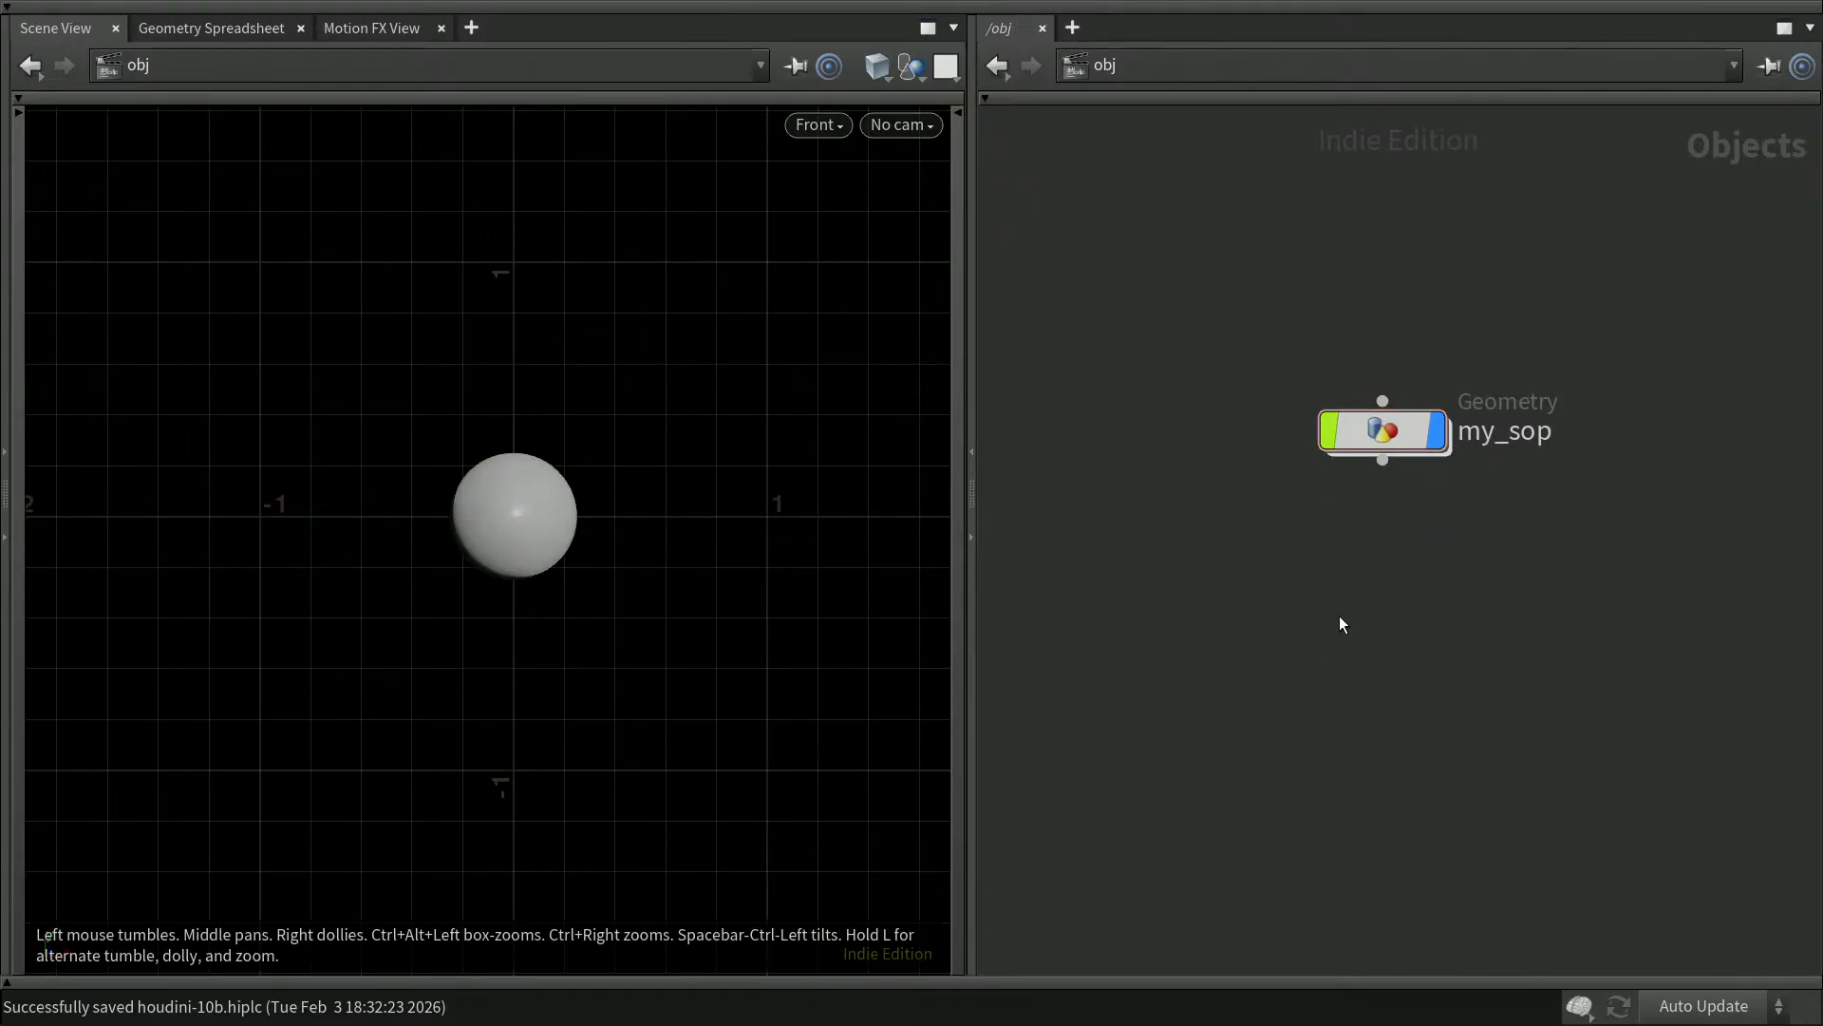
pyautogui.press('Tab')
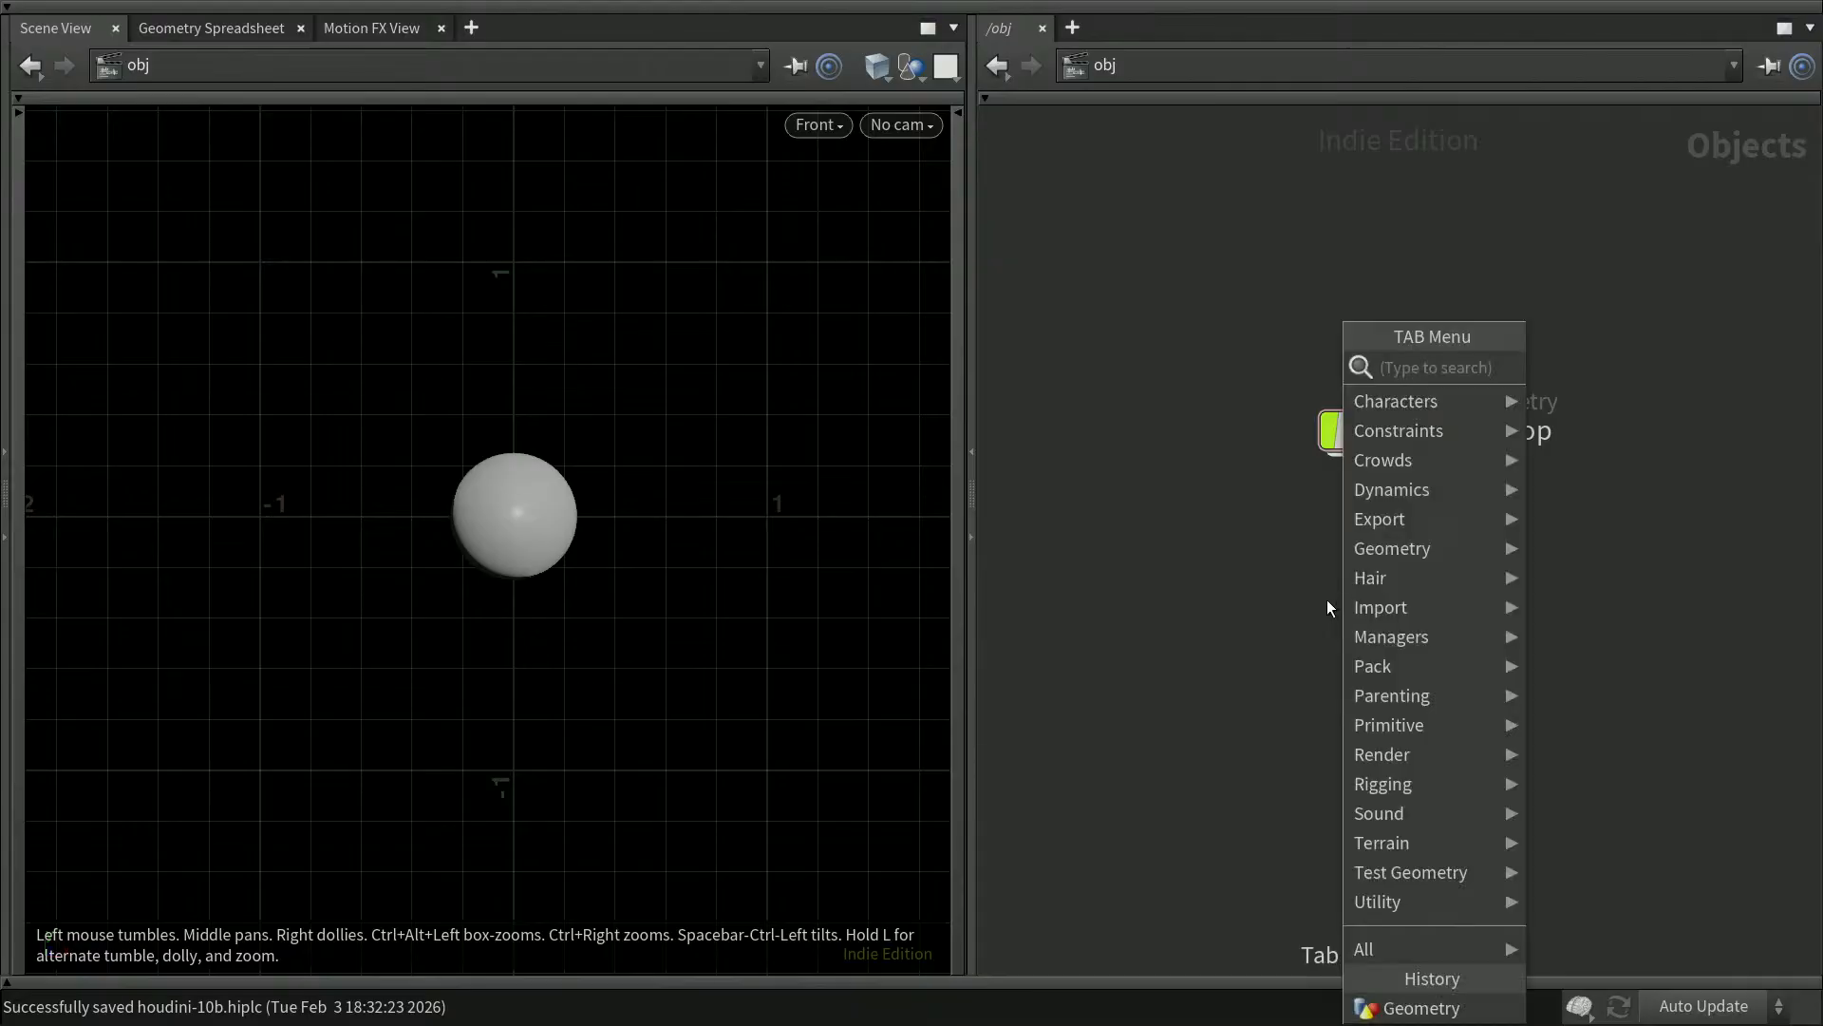
pyautogui.write('chop')
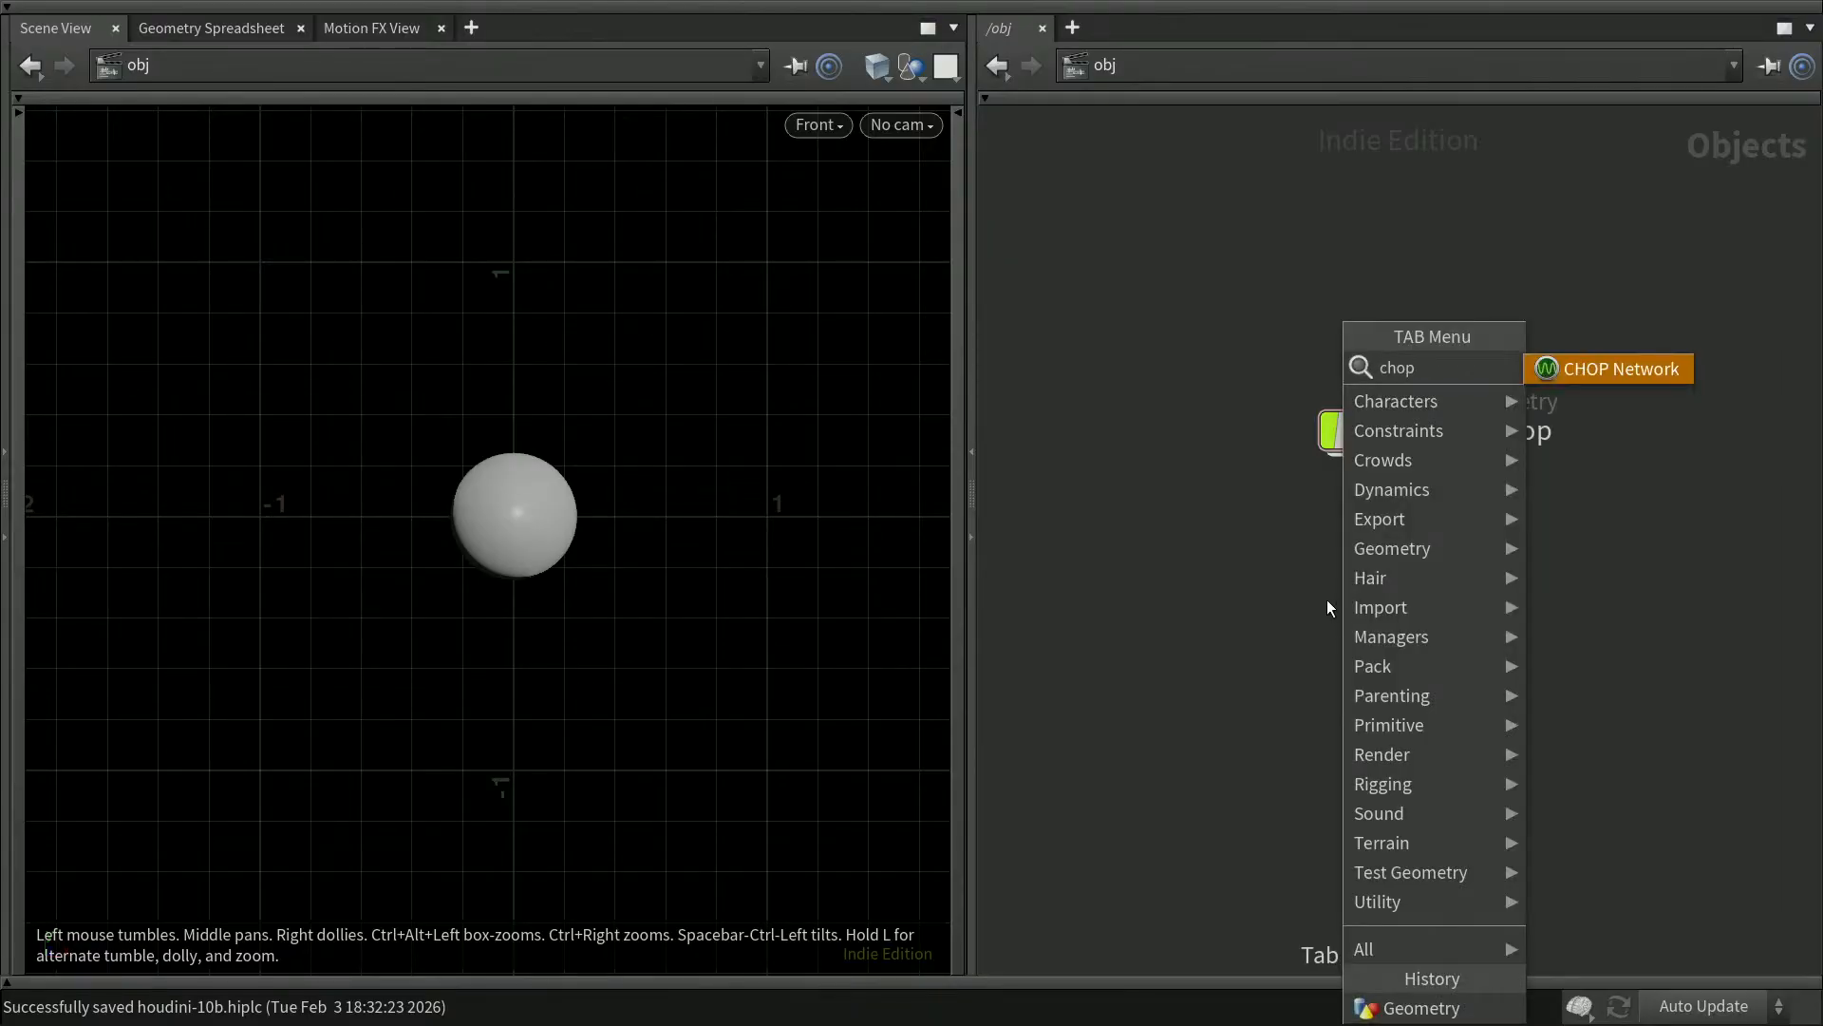
pyautogui.press('Return')
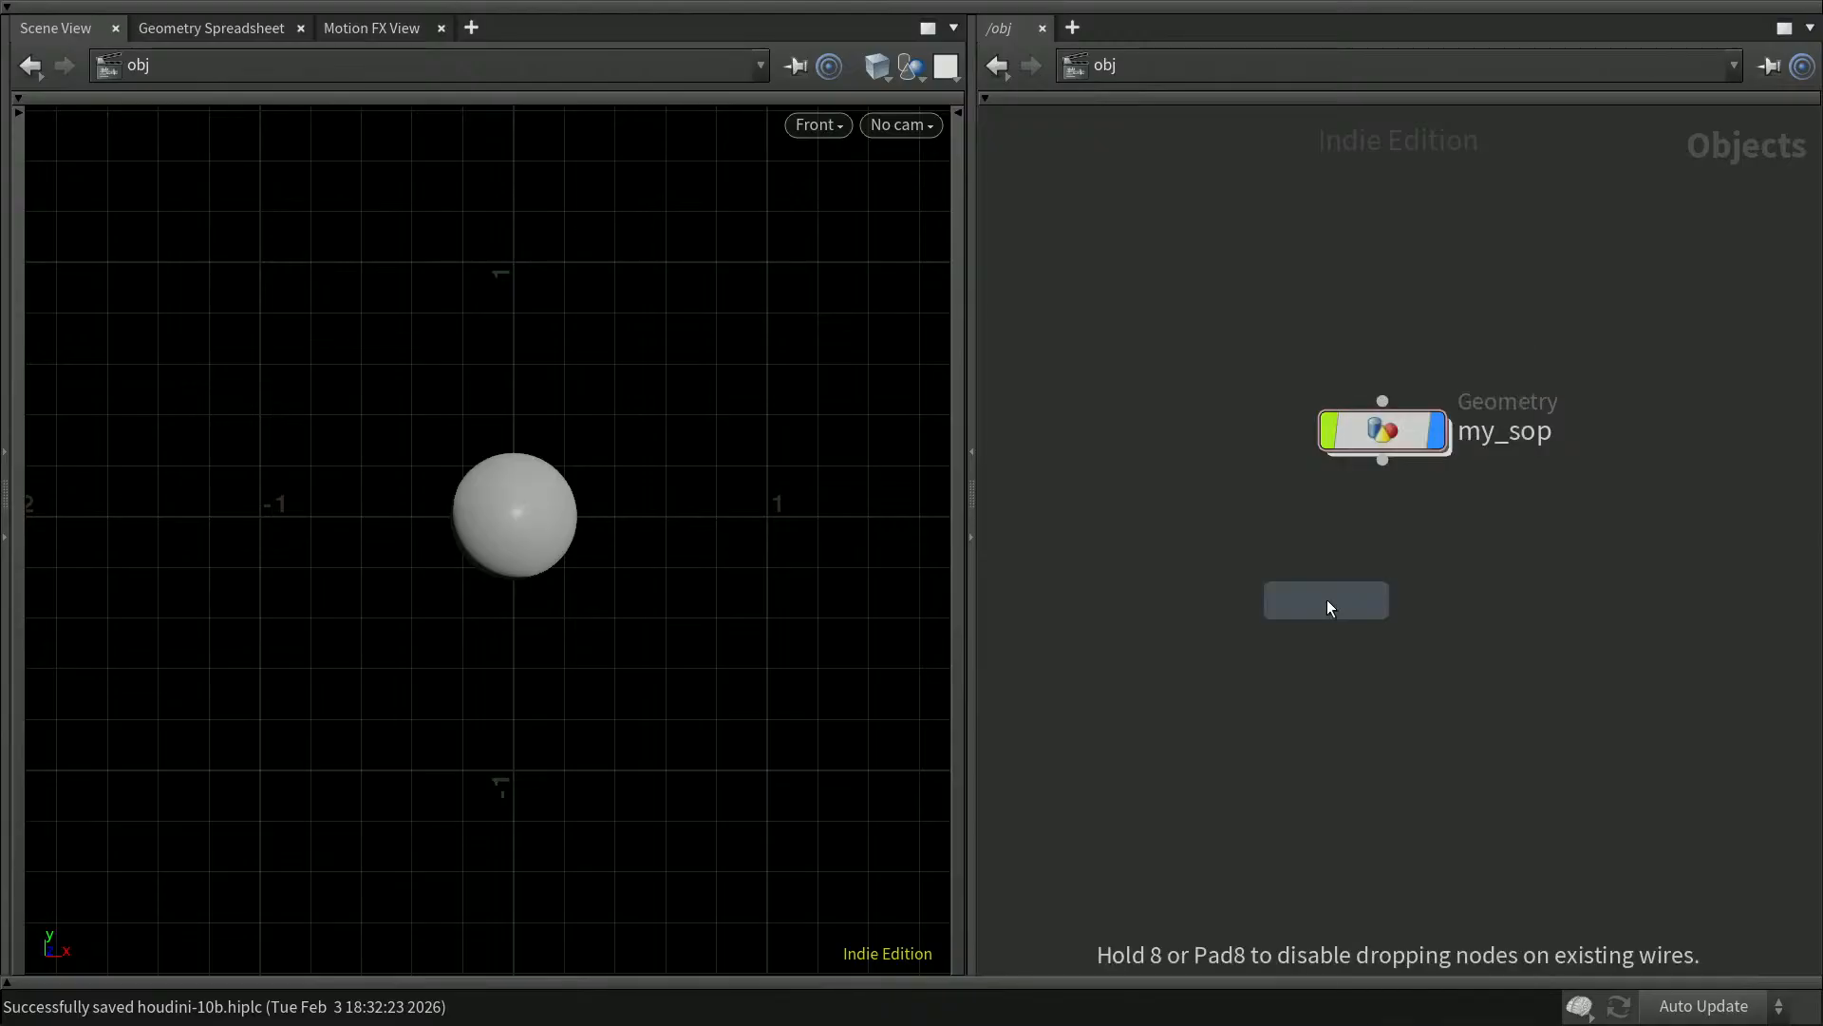
pyautogui.click(1392, 601)
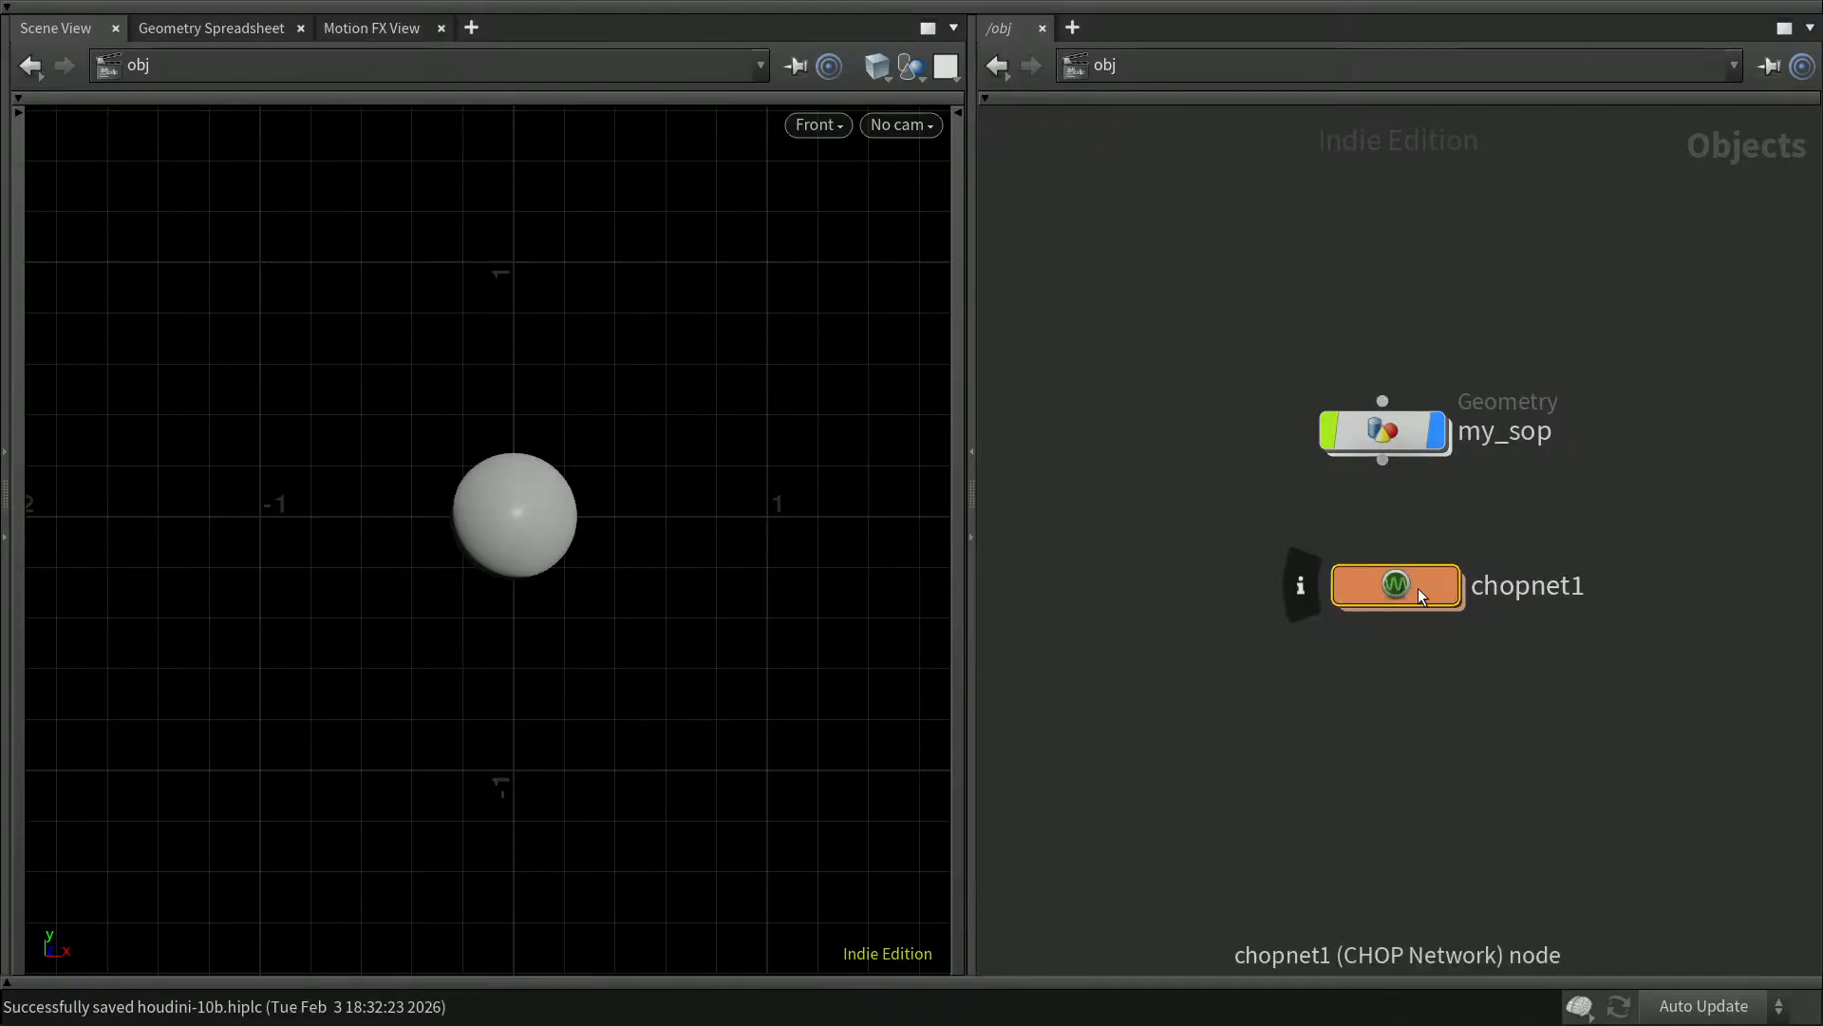
# Rename the CHOP network my_chop and align it beneath my_sop
pyautogui.click(1558, 585)
pyautogui.moveTo(1584, 585); pyautogui.dragTo(1447, 581)
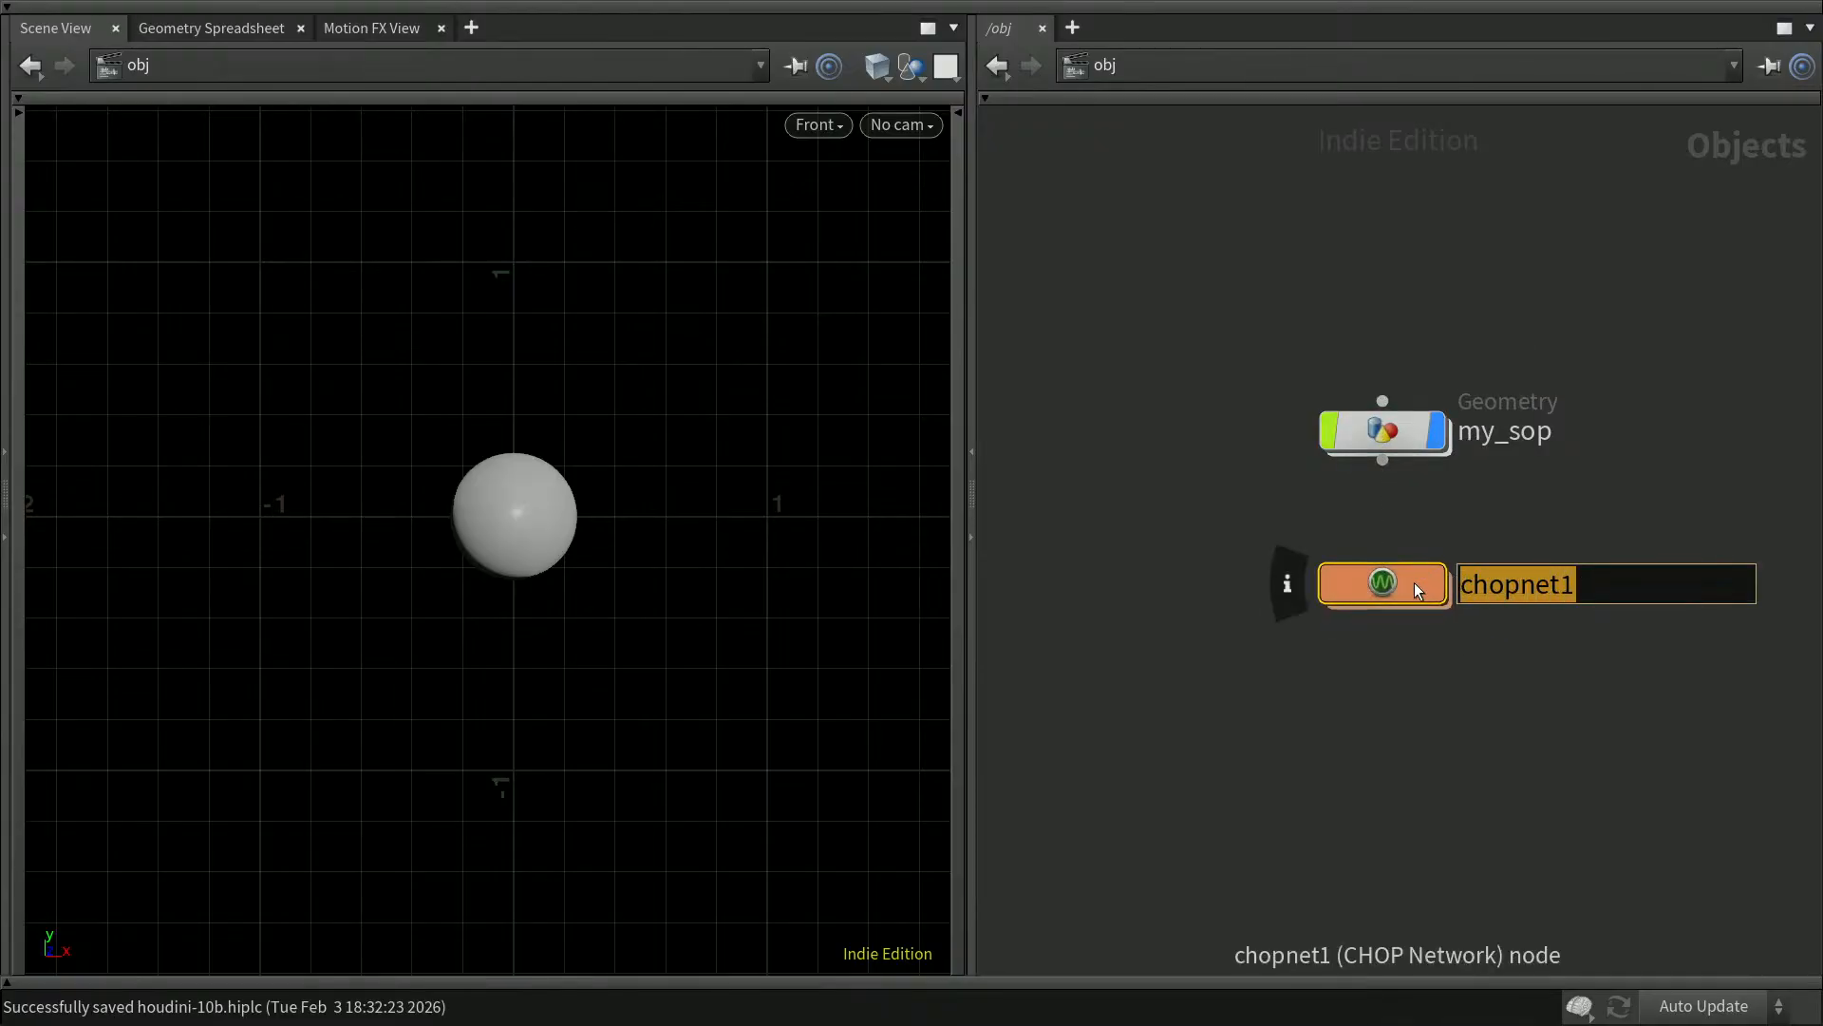
pyautogui.write('my_chop')
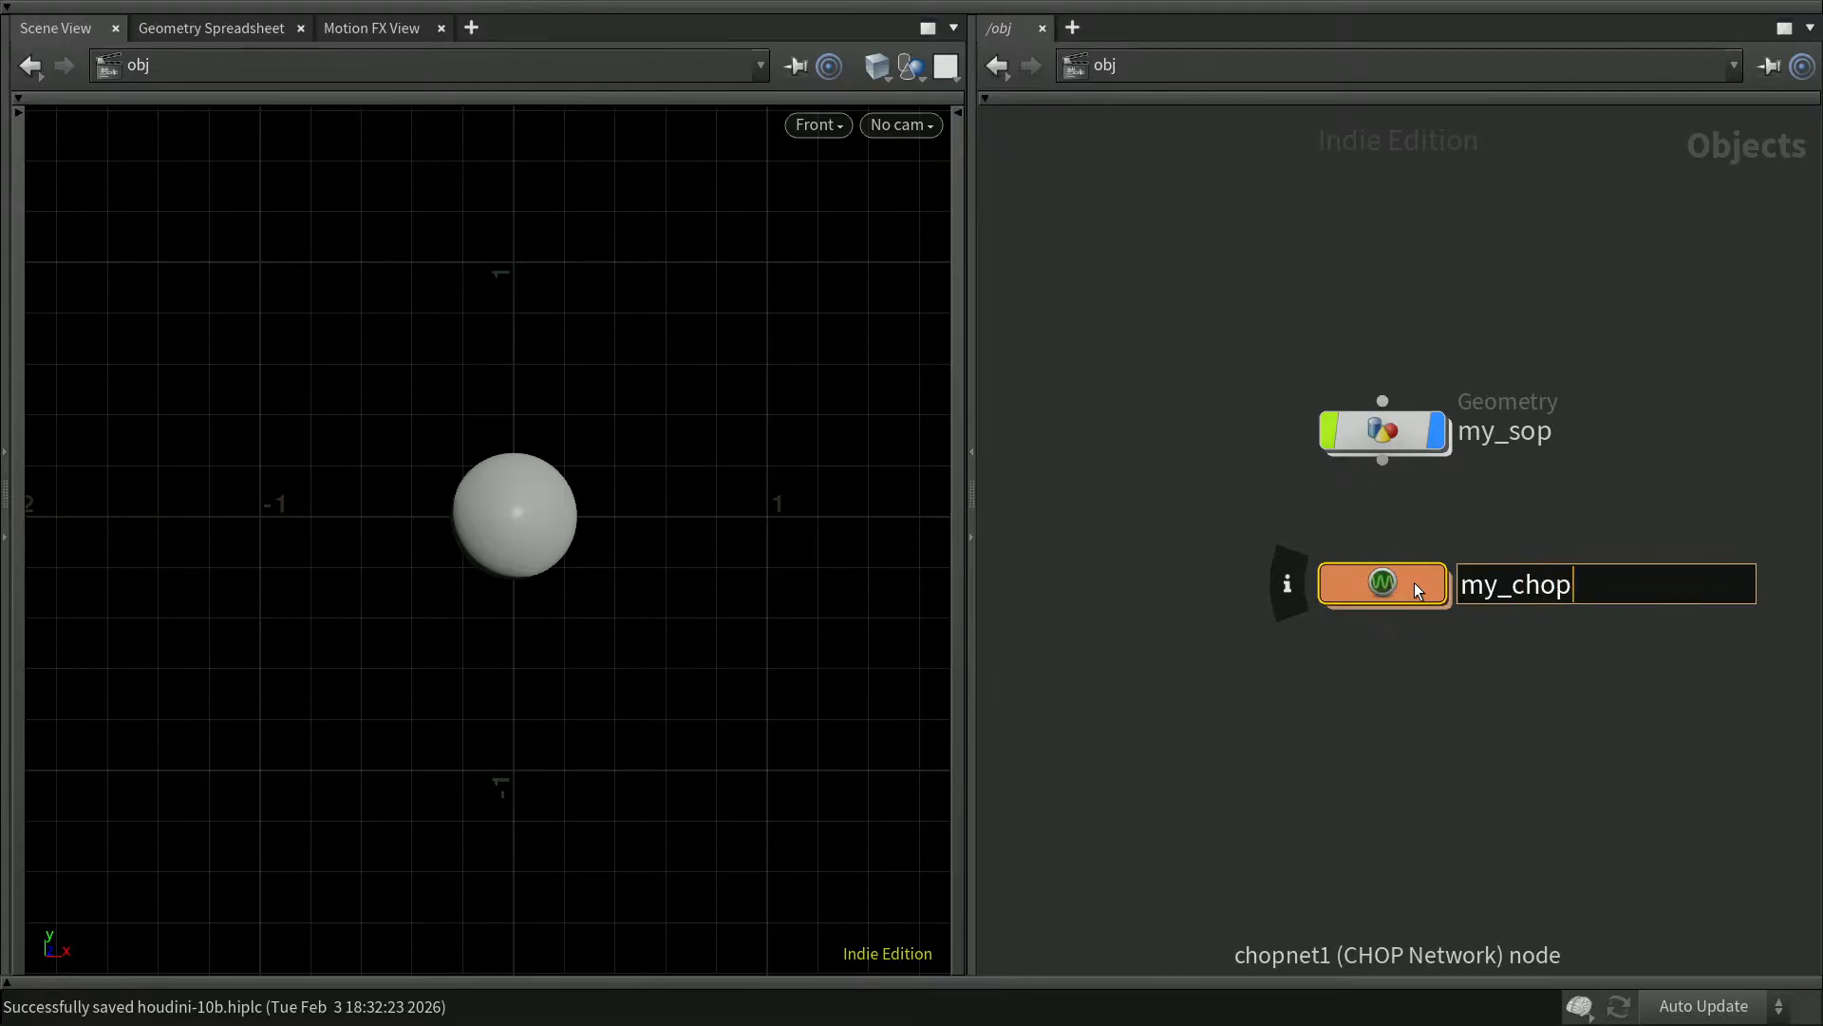
pyautogui.press('Return')
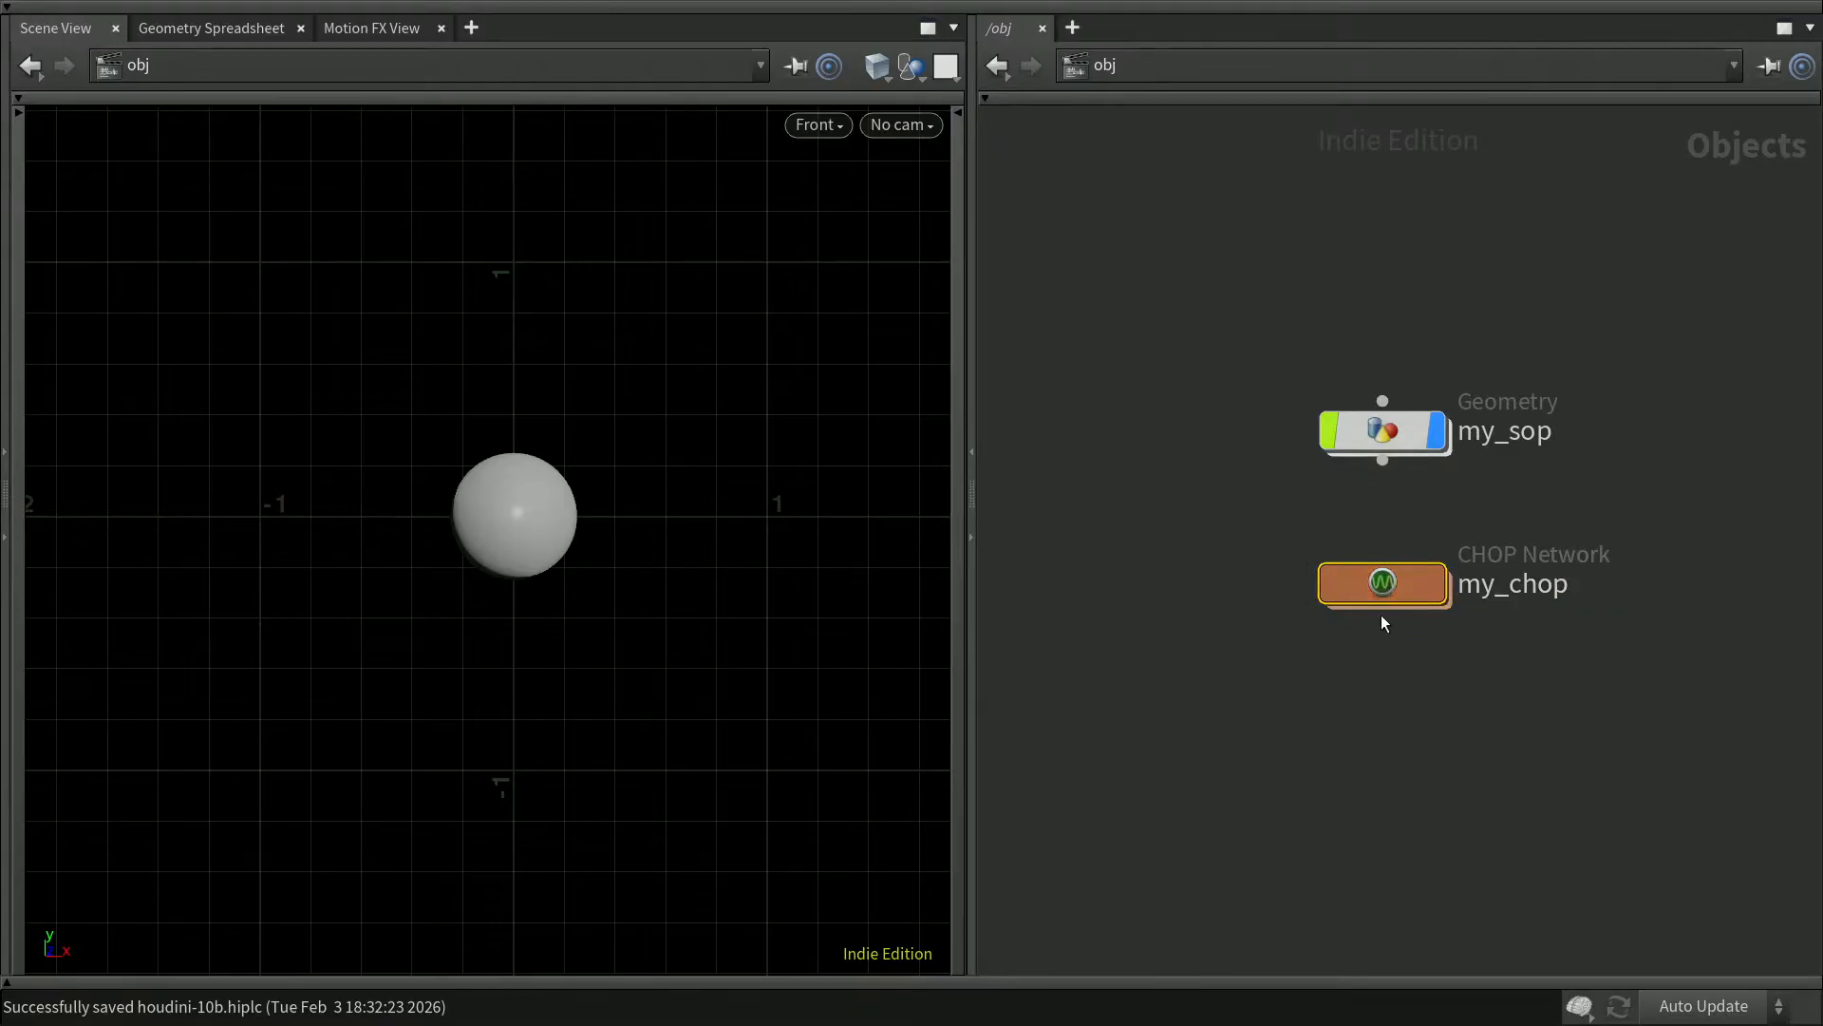
# Look into the scene's ch network and return to the obj network
pyautogui.click(1090, 65)
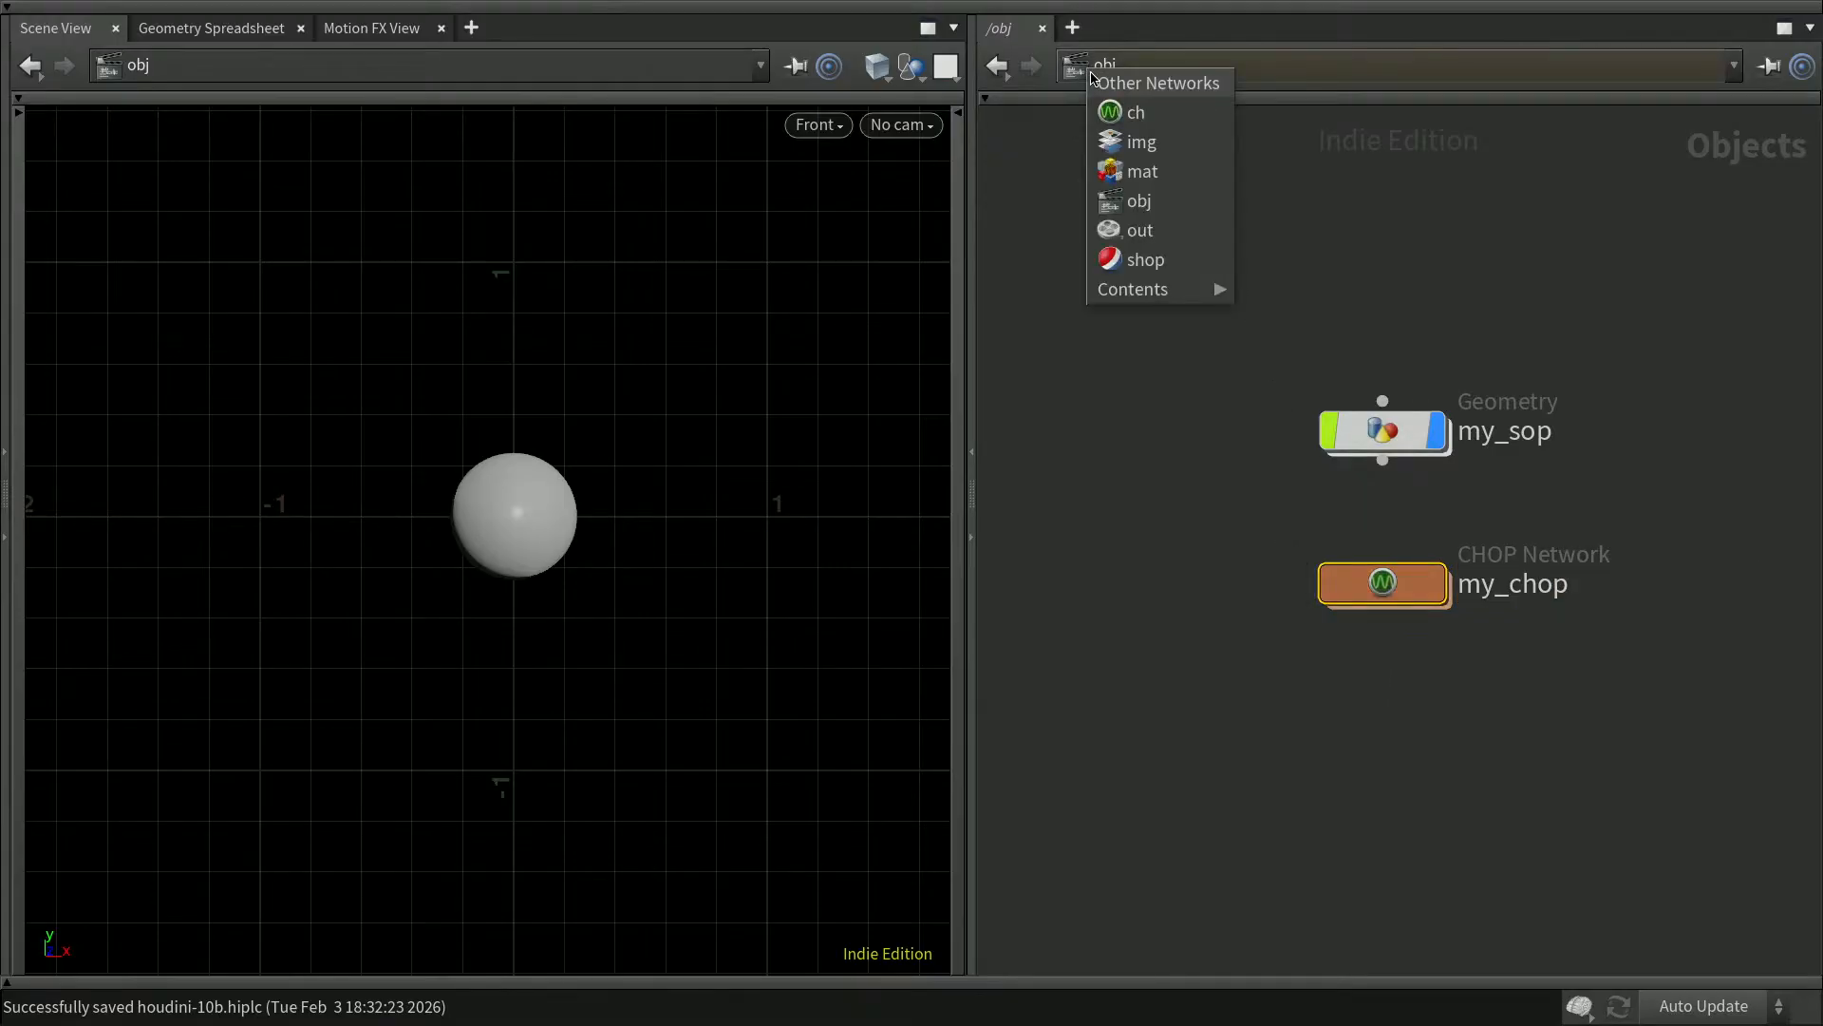
pyautogui.click(1134, 113)
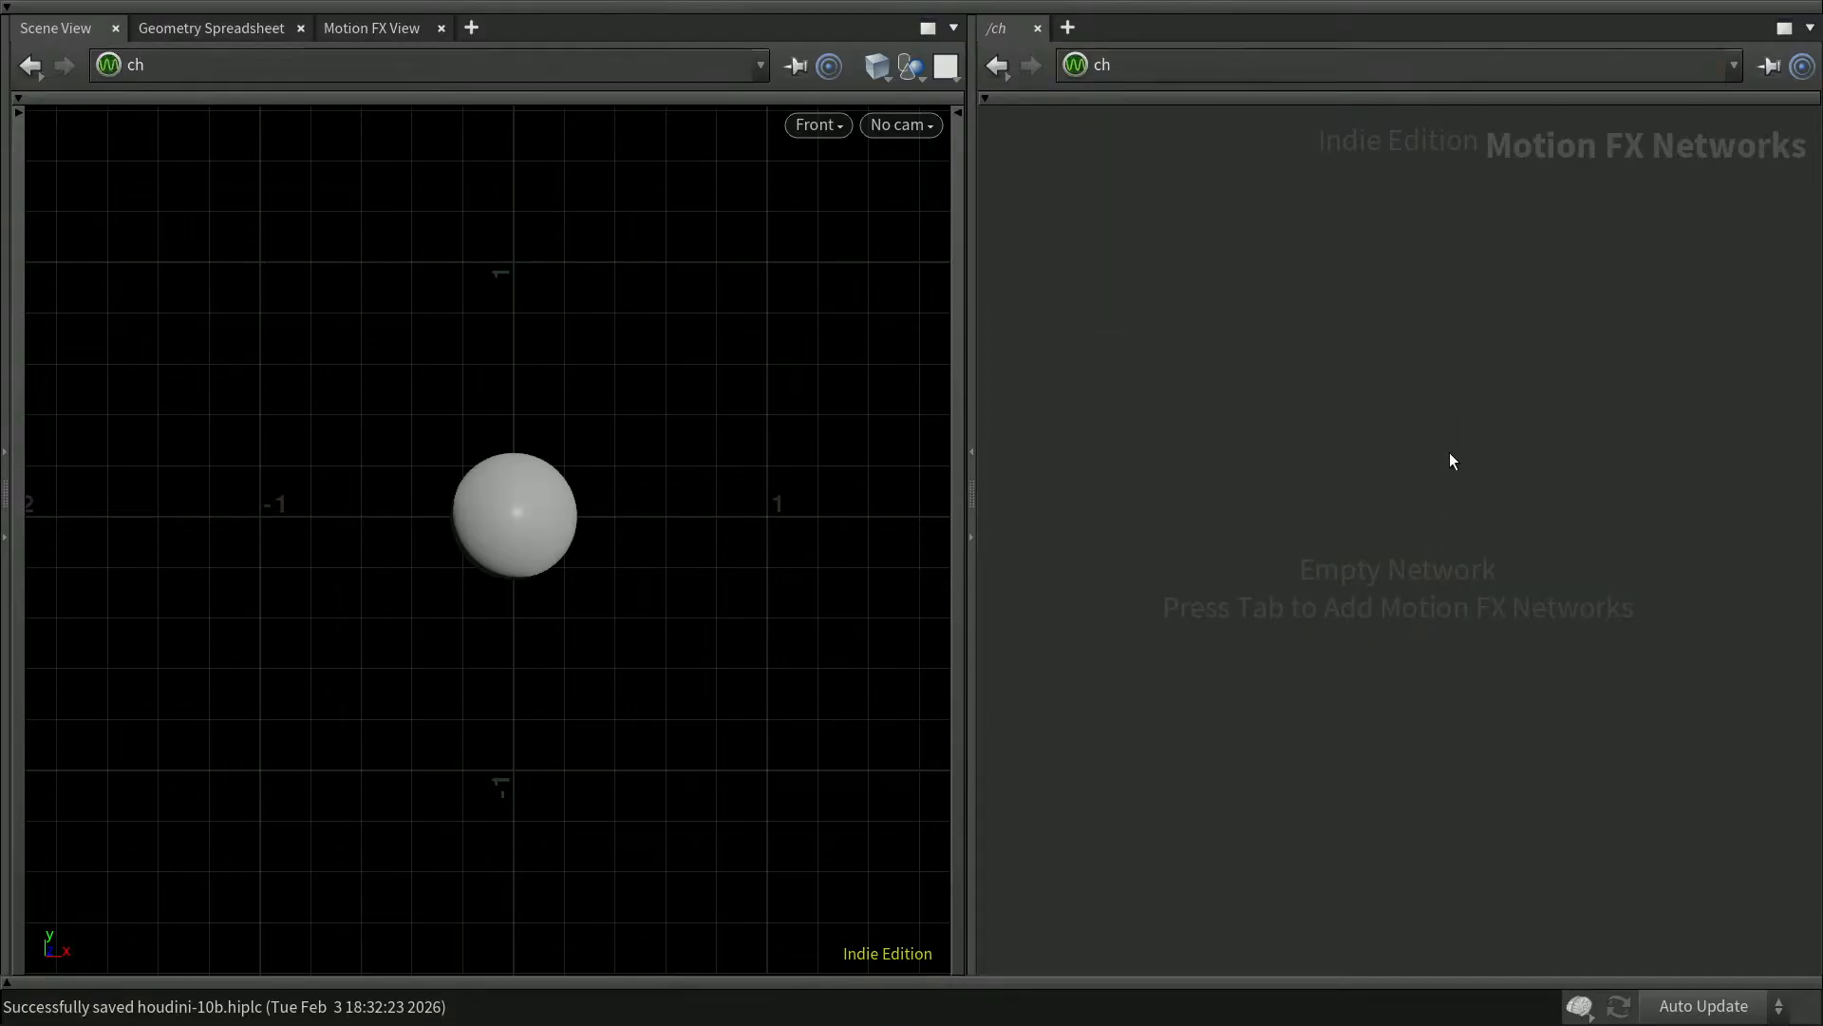
pyautogui.click(1078, 65)
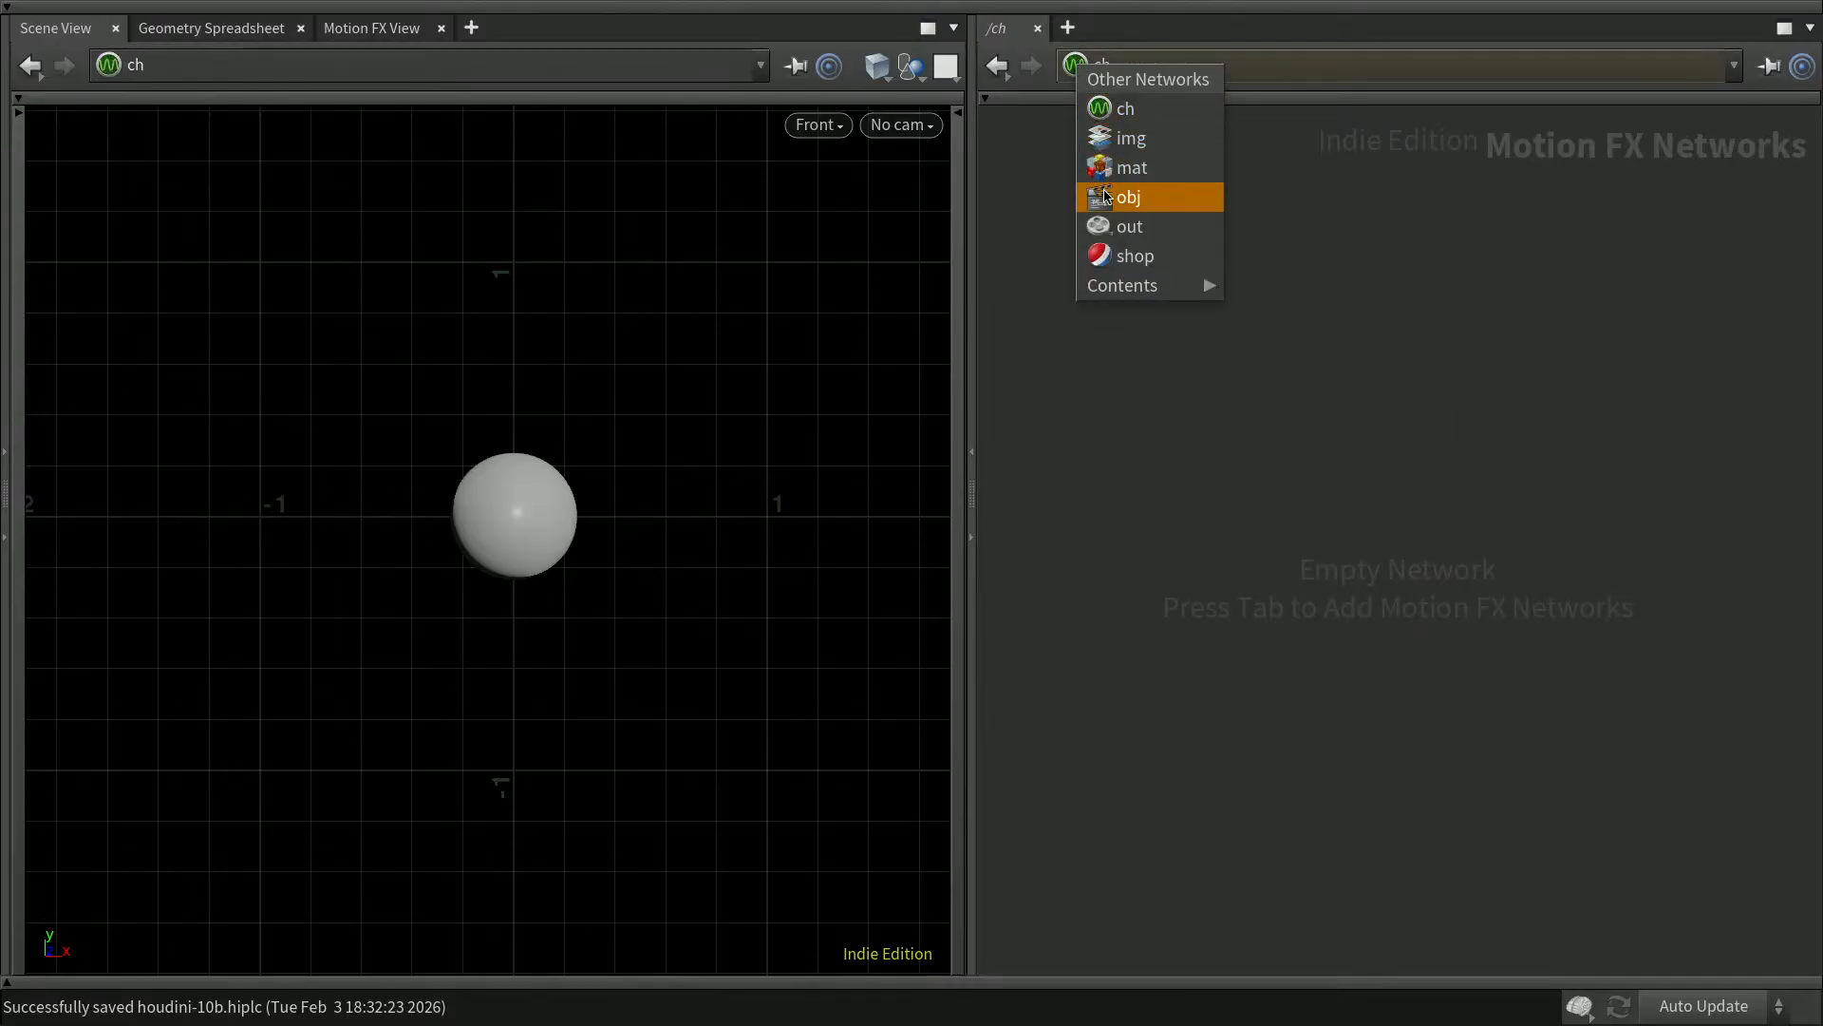
pyautogui.click(1106, 197)
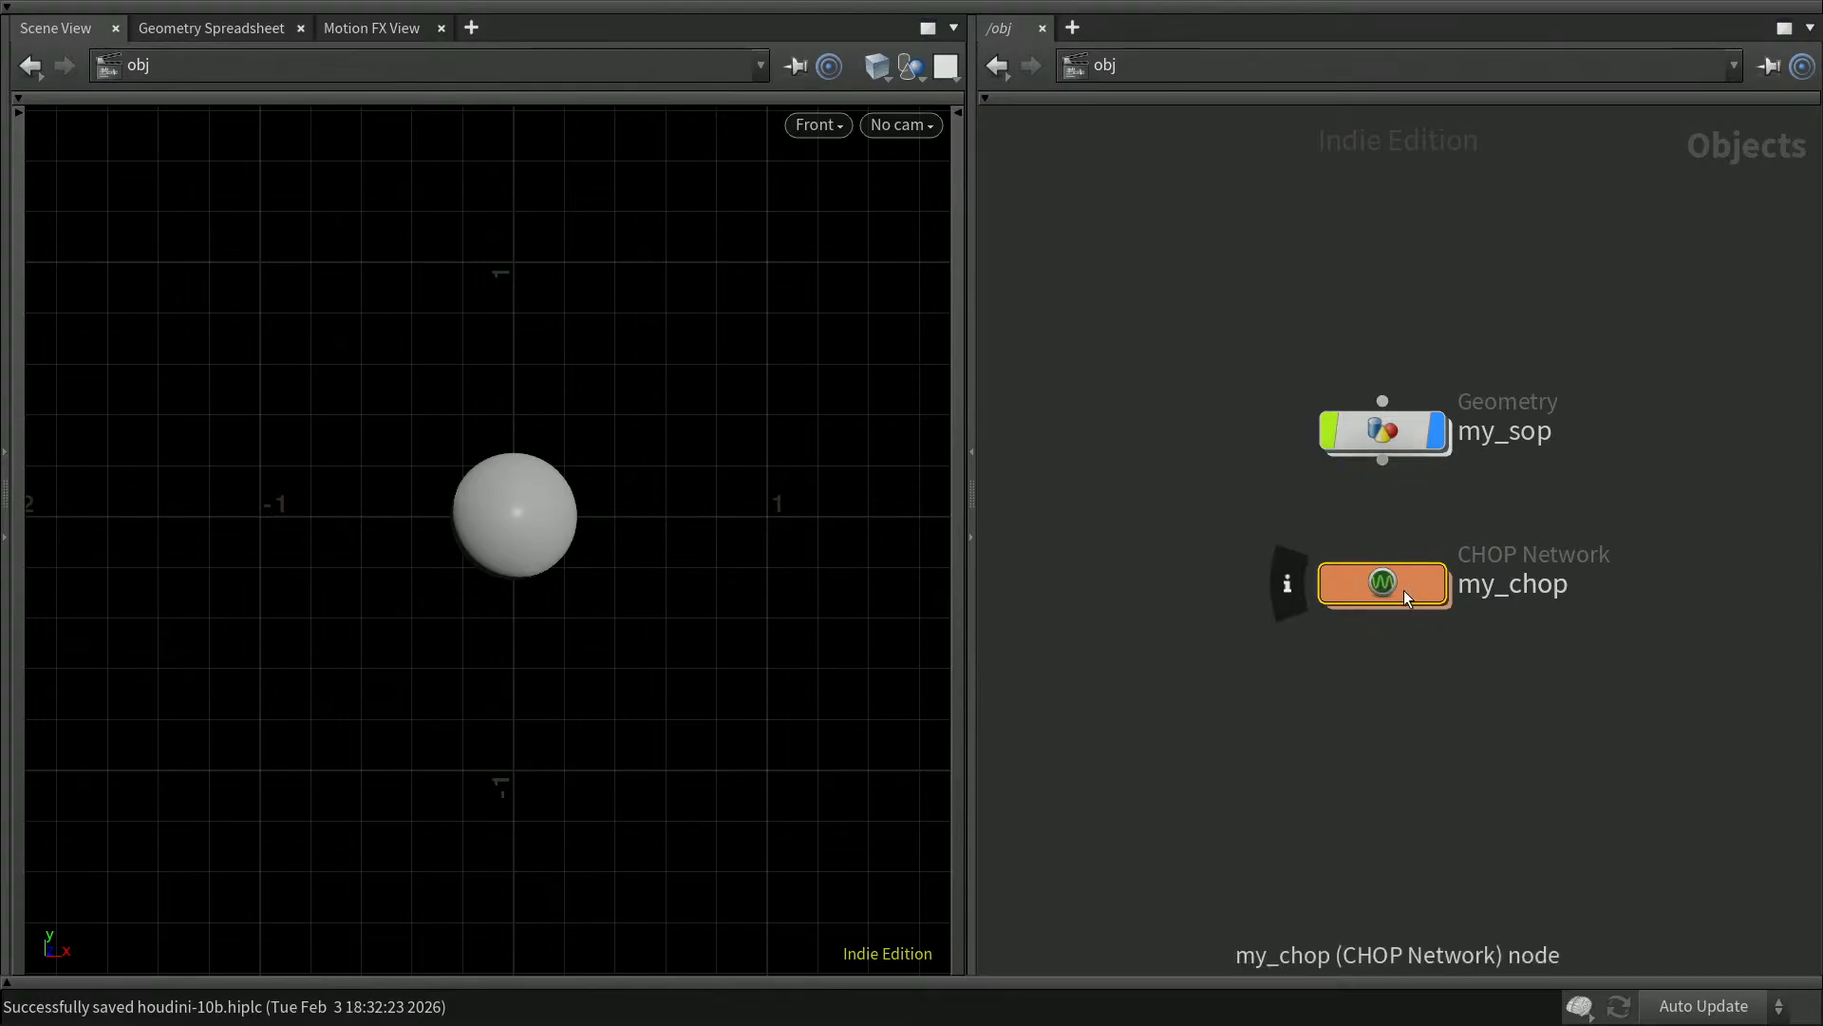
# Enter the my_chop network and display it in the Motion FX View
pyautogui.doubleClick(1409, 581)
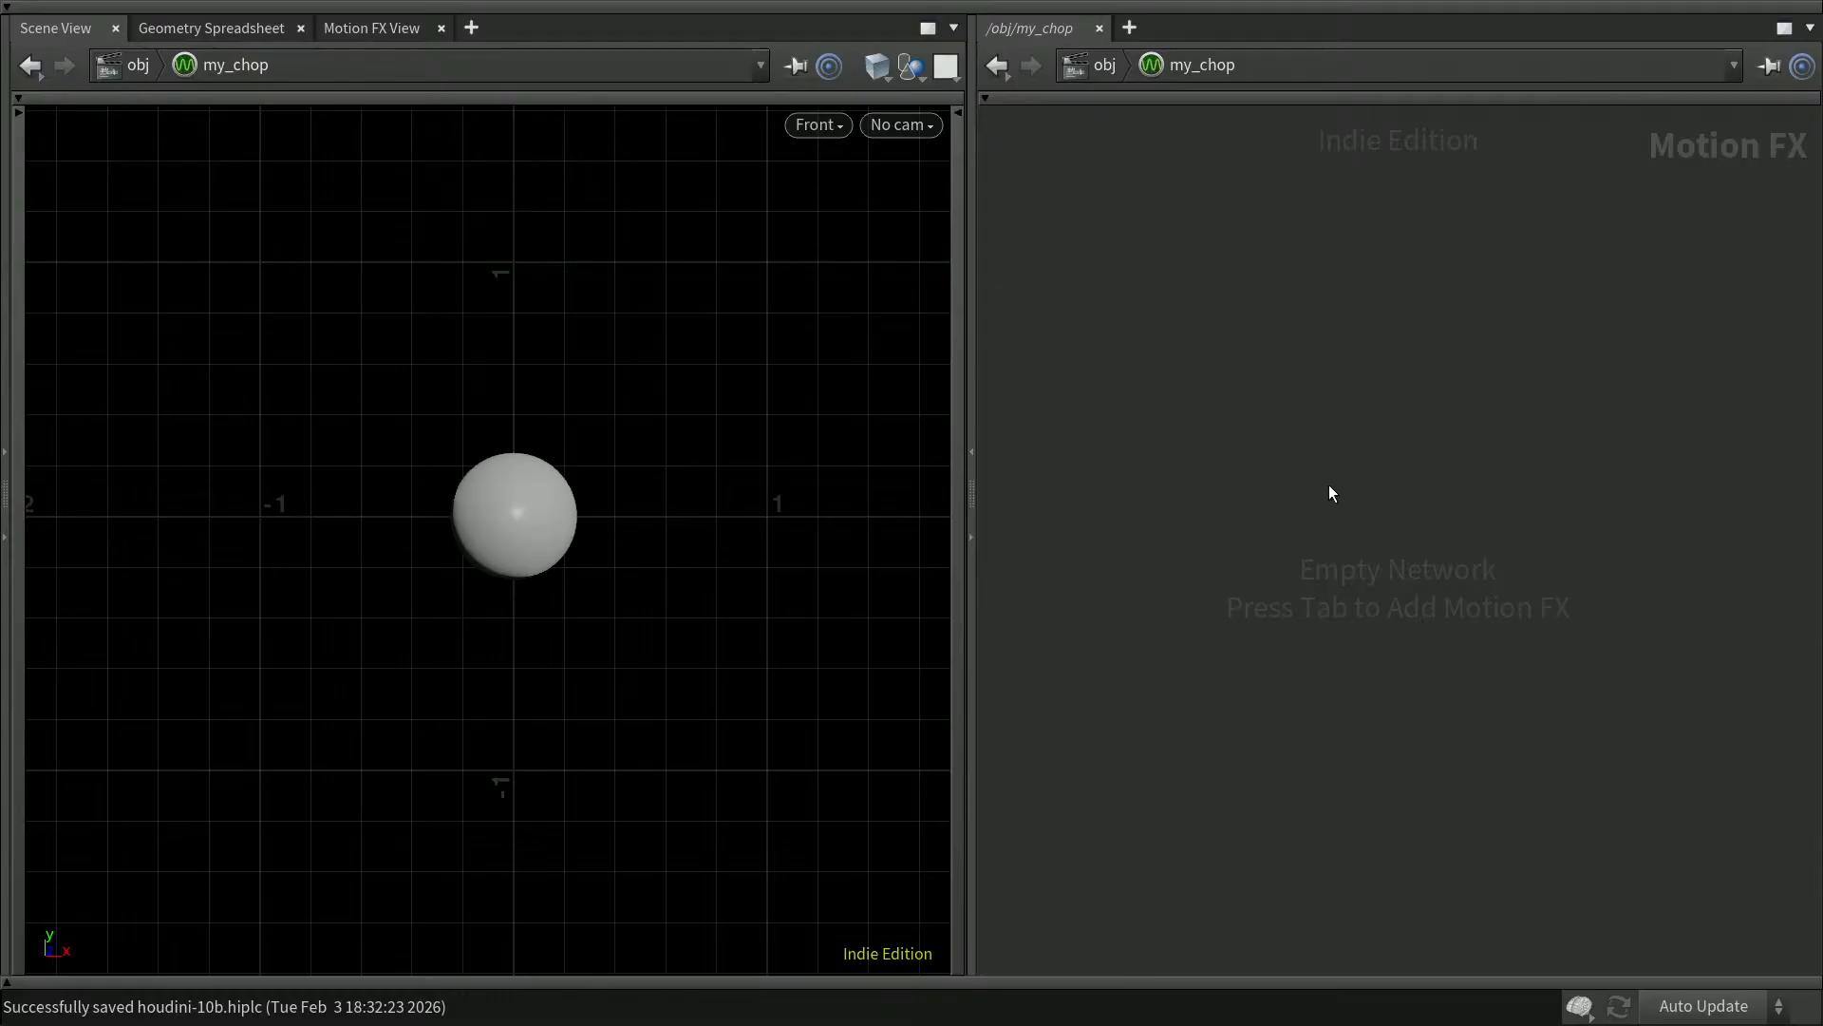
pyautogui.click(374, 31)
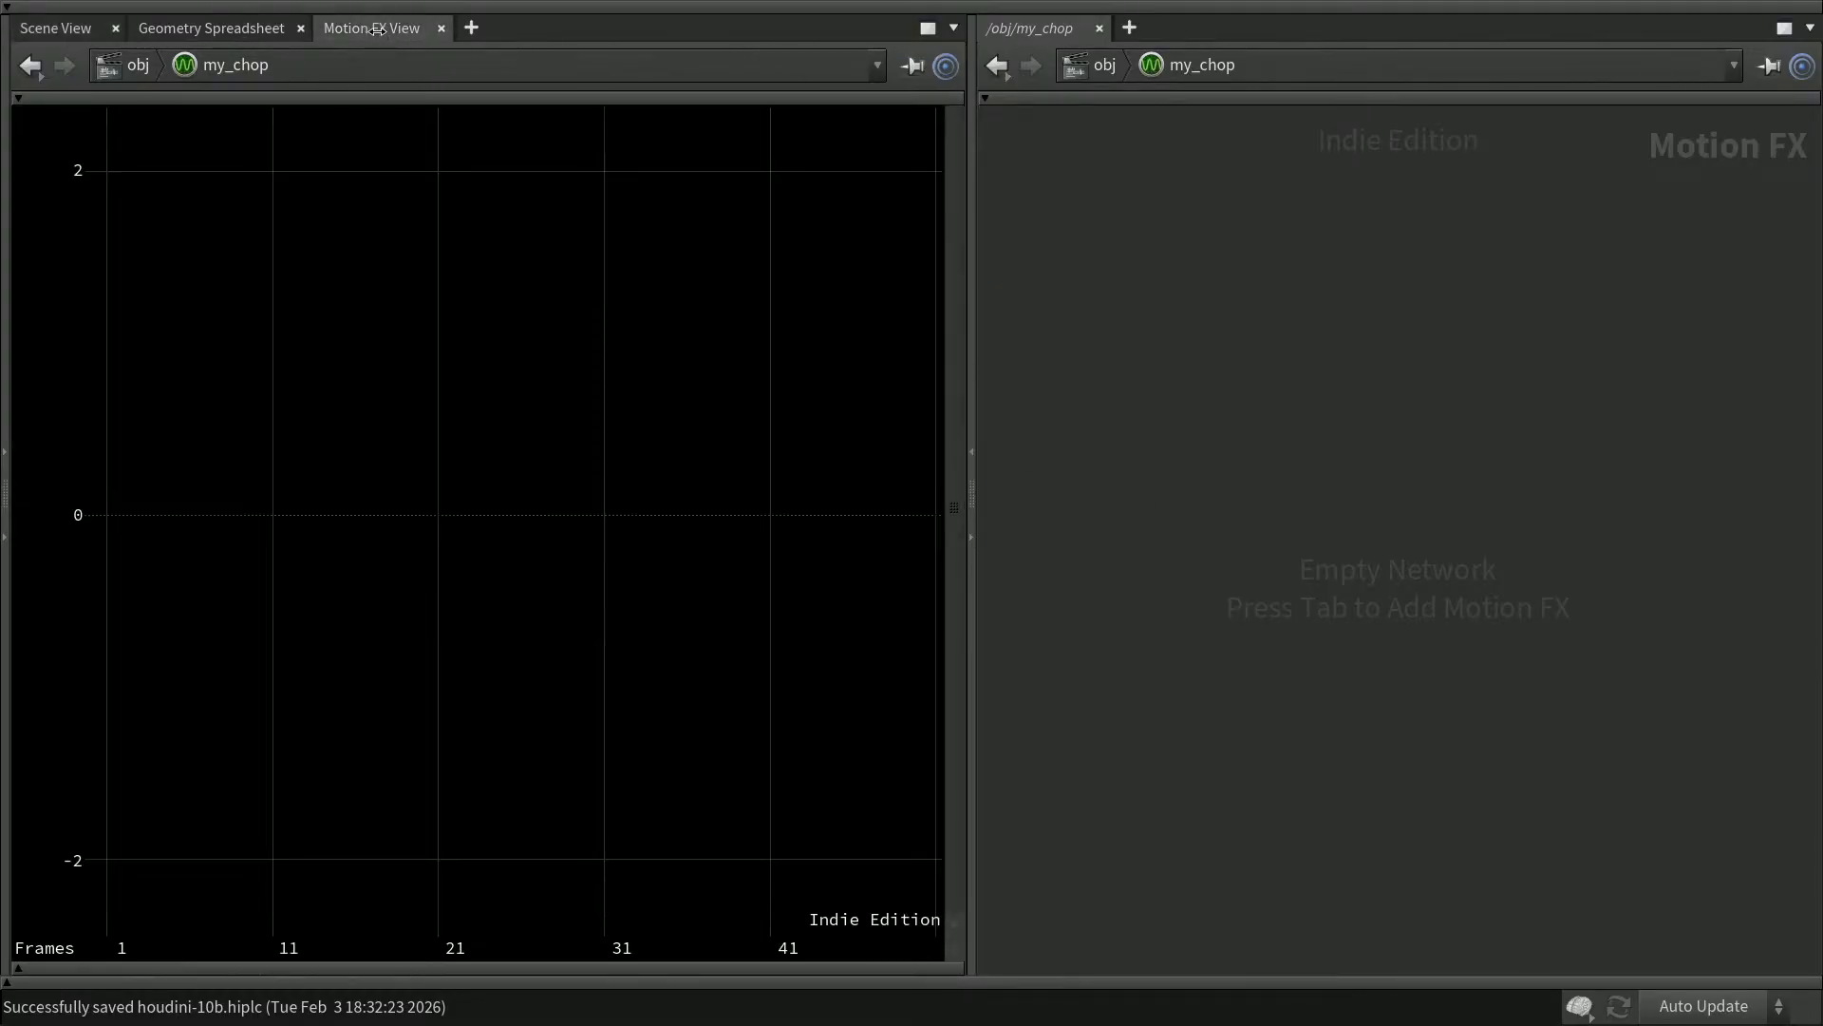
pyautogui.click(472, 27)
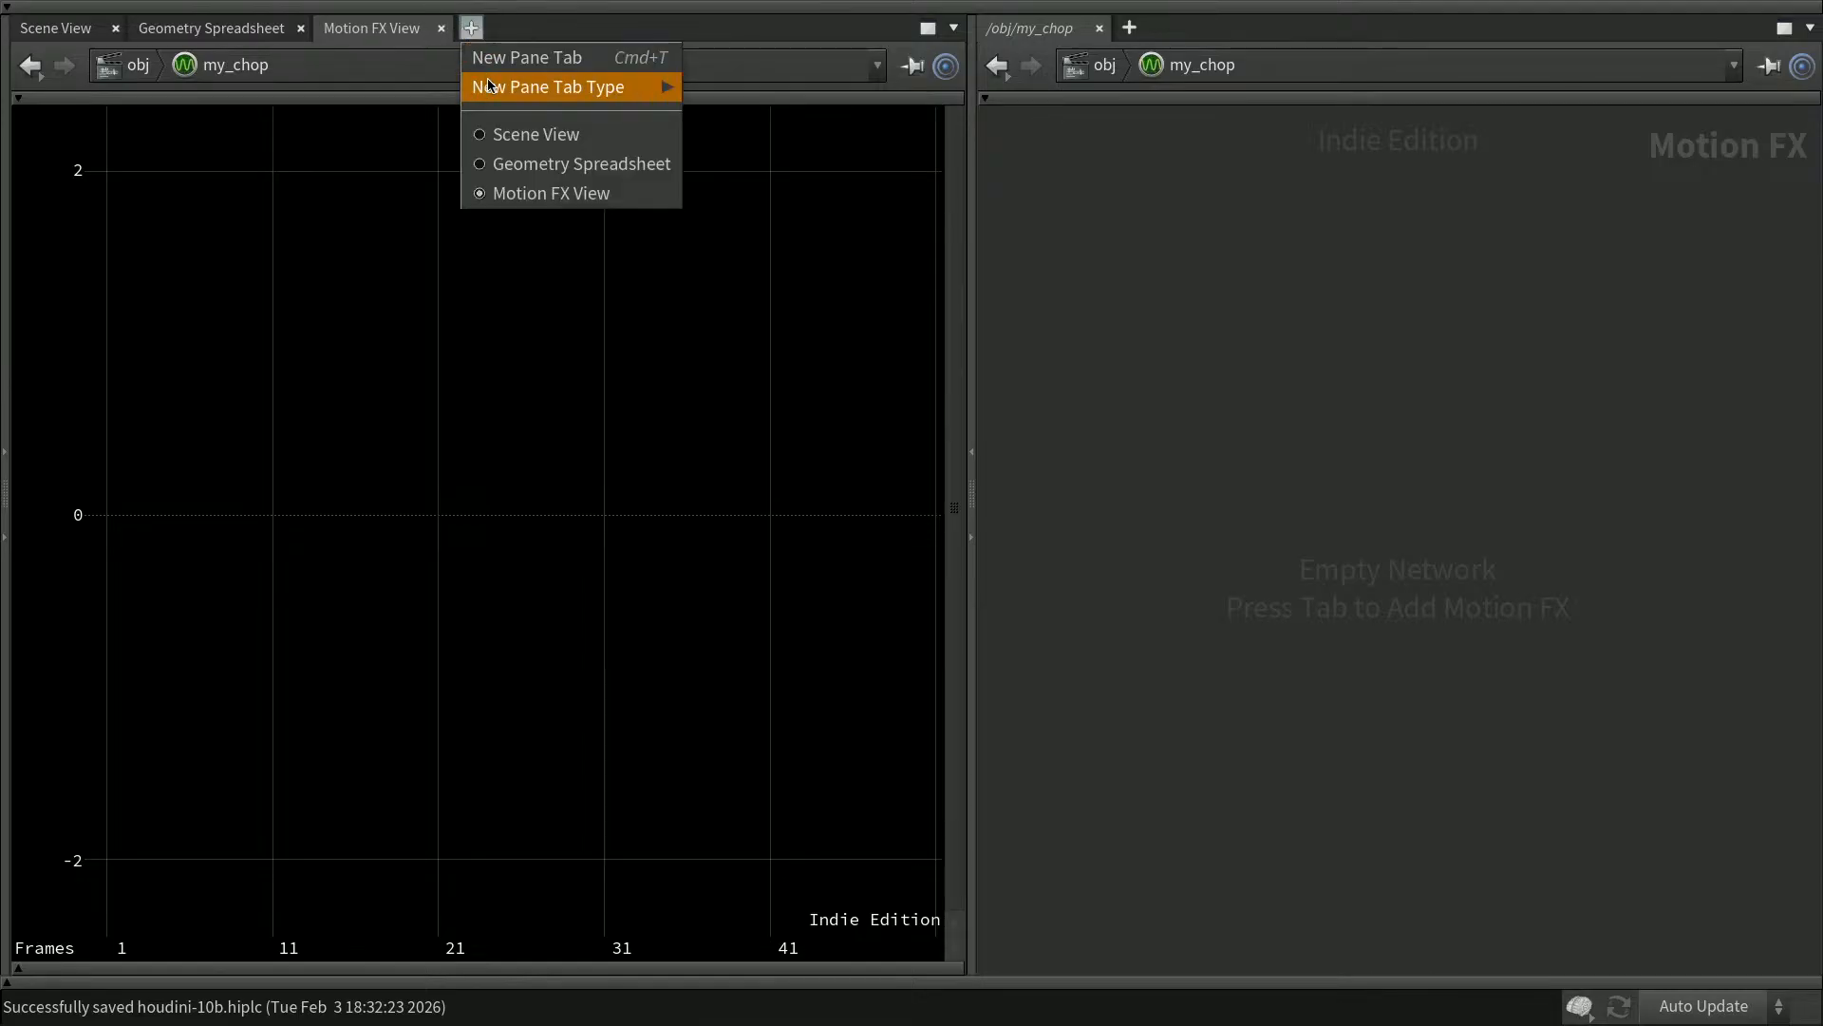
pyautogui.moveTo(491, 89)
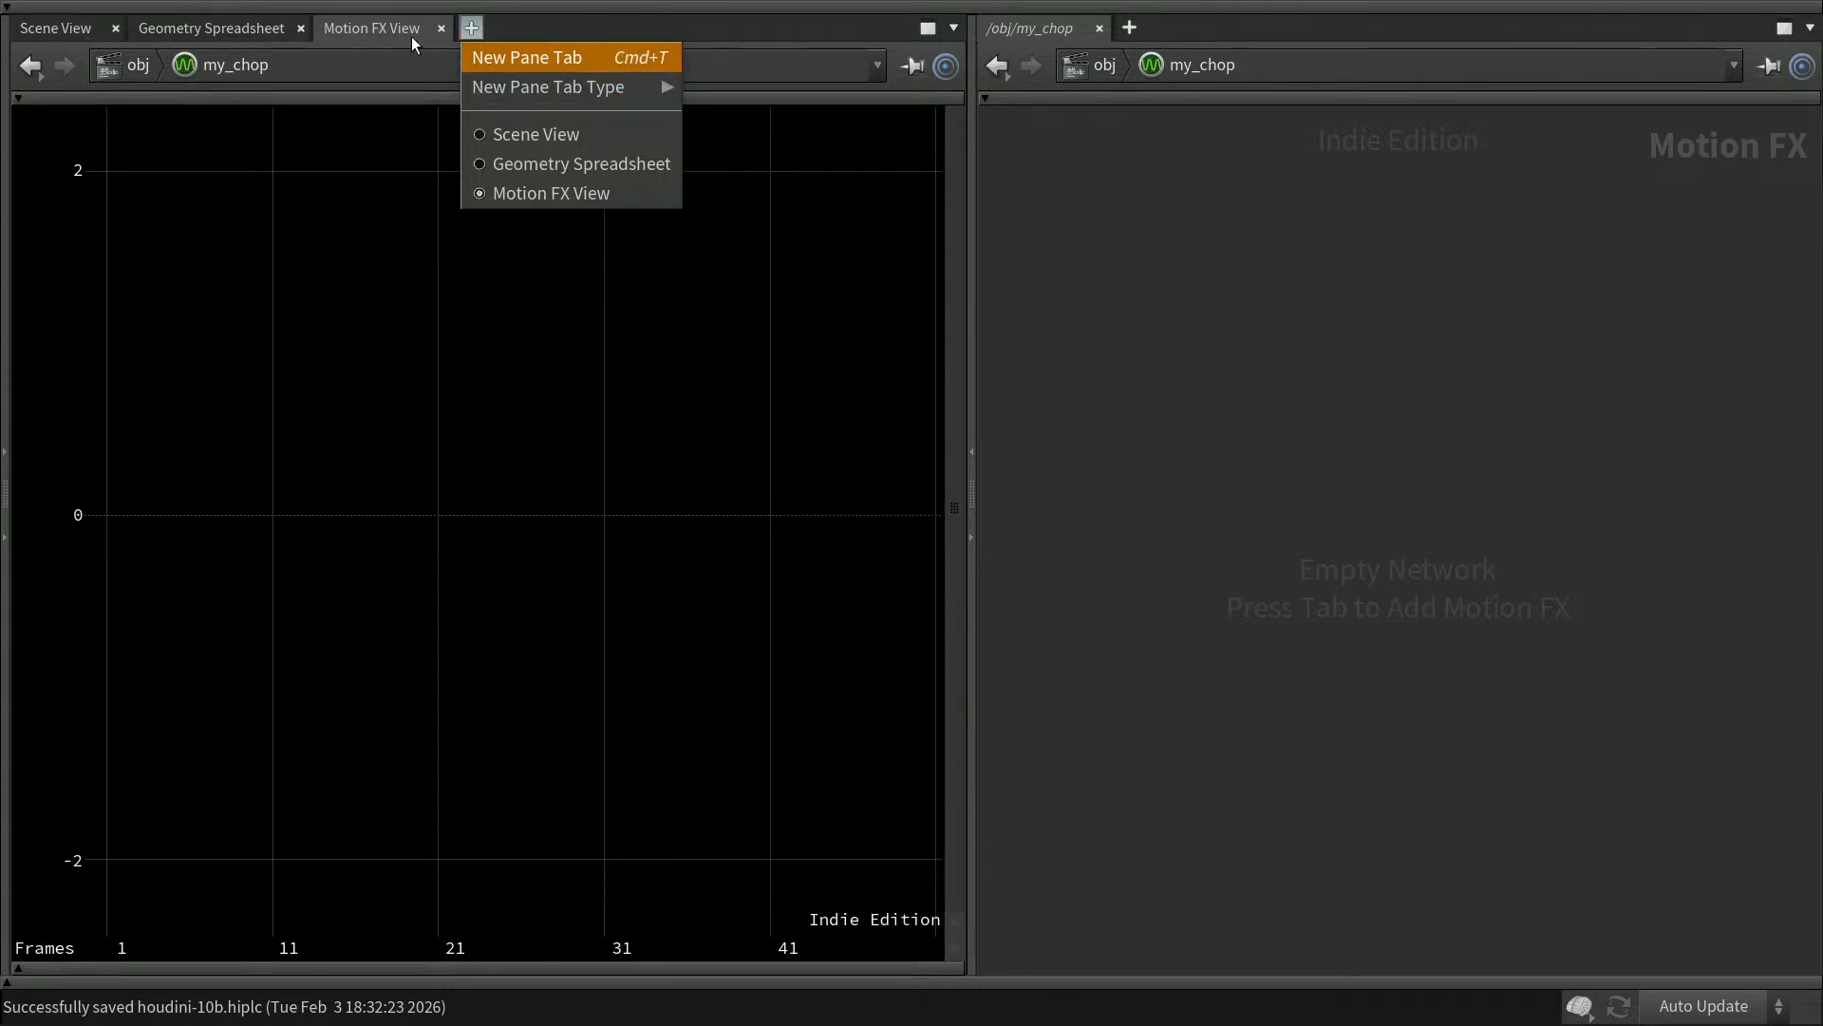
pyautogui.click(386, 26)
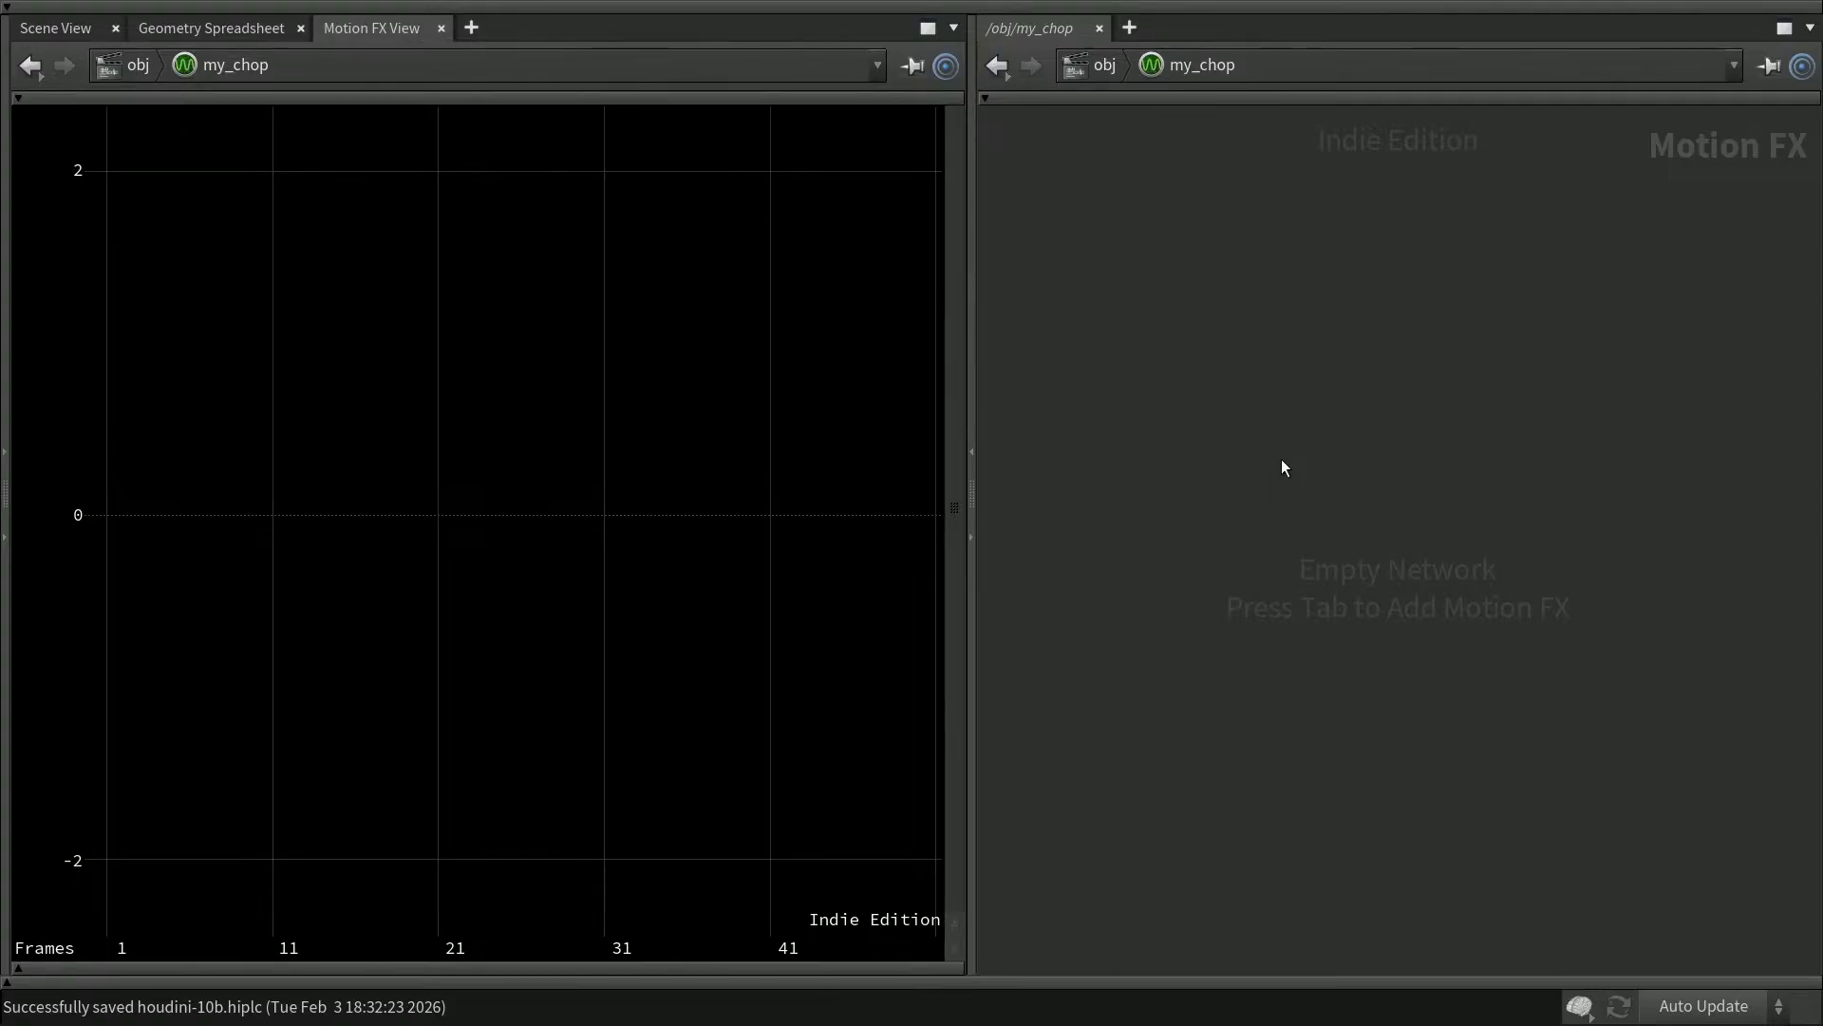
# Add a Channel VOP node in my_chop, place it mid-network and turn on its display flag
pyautogui.press('Tab')
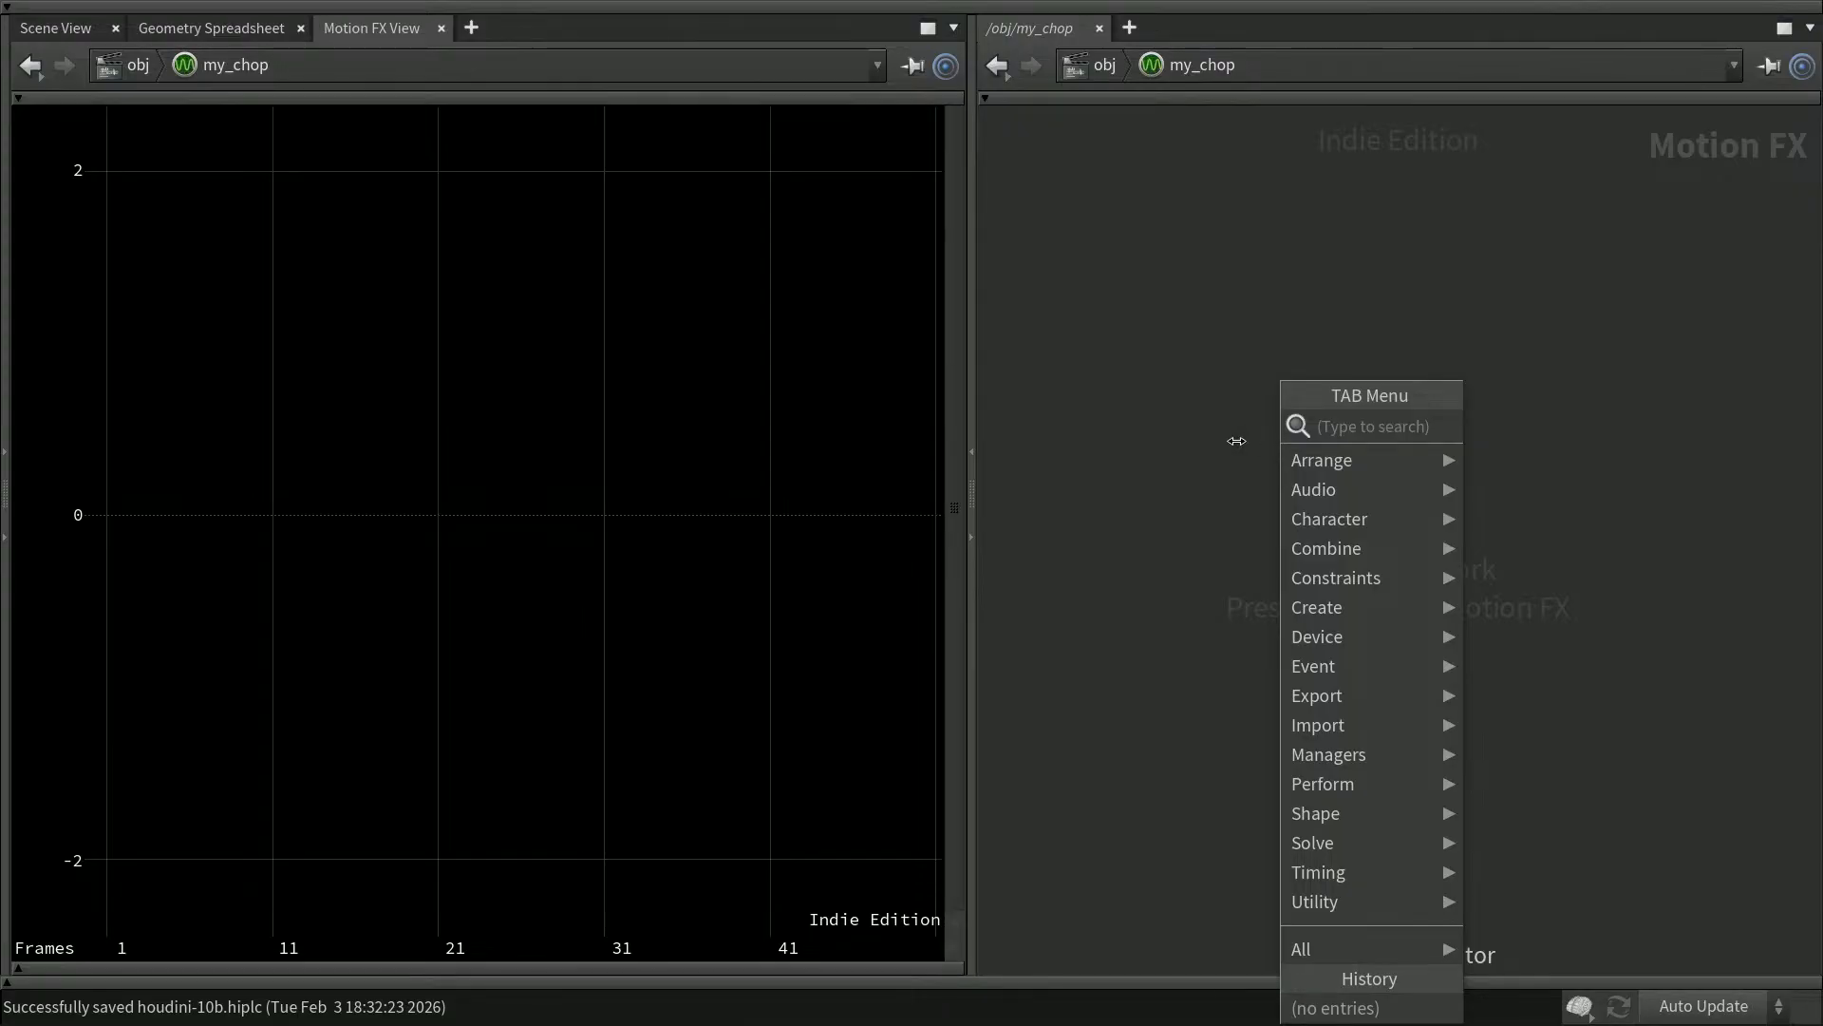
pyautogui.write('vop')
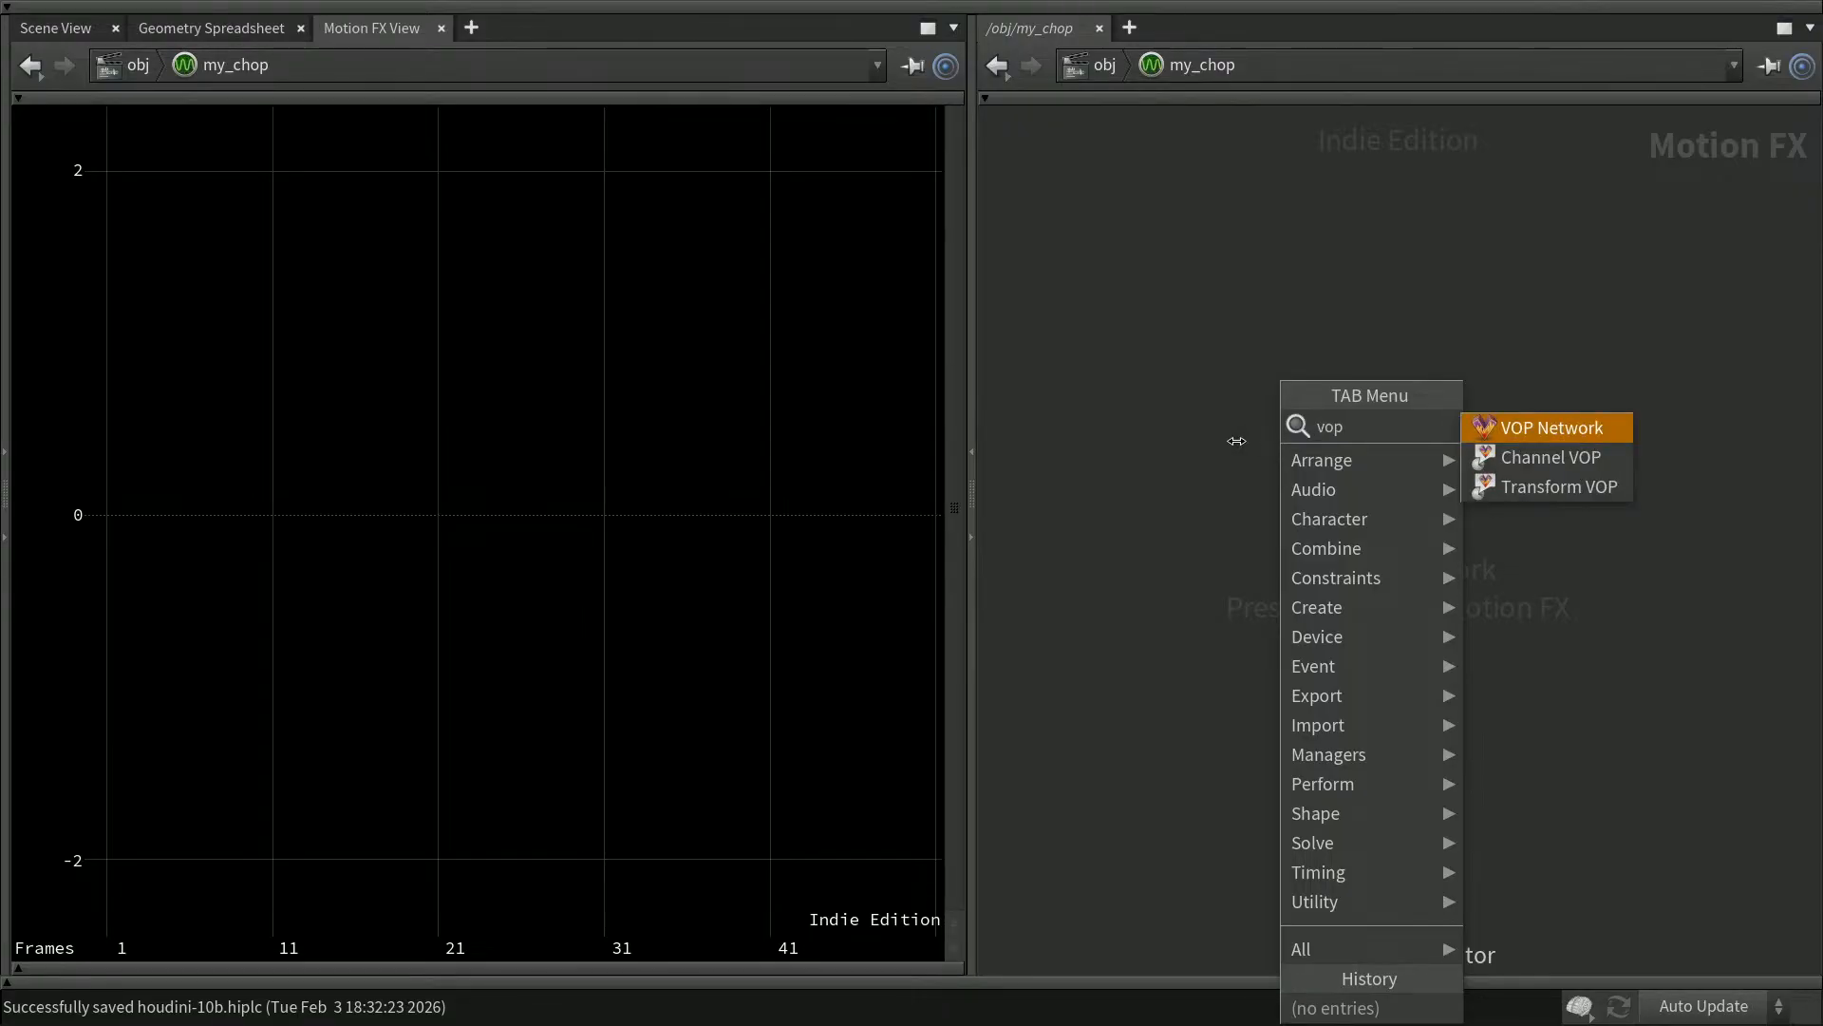
pyautogui.press('Down')
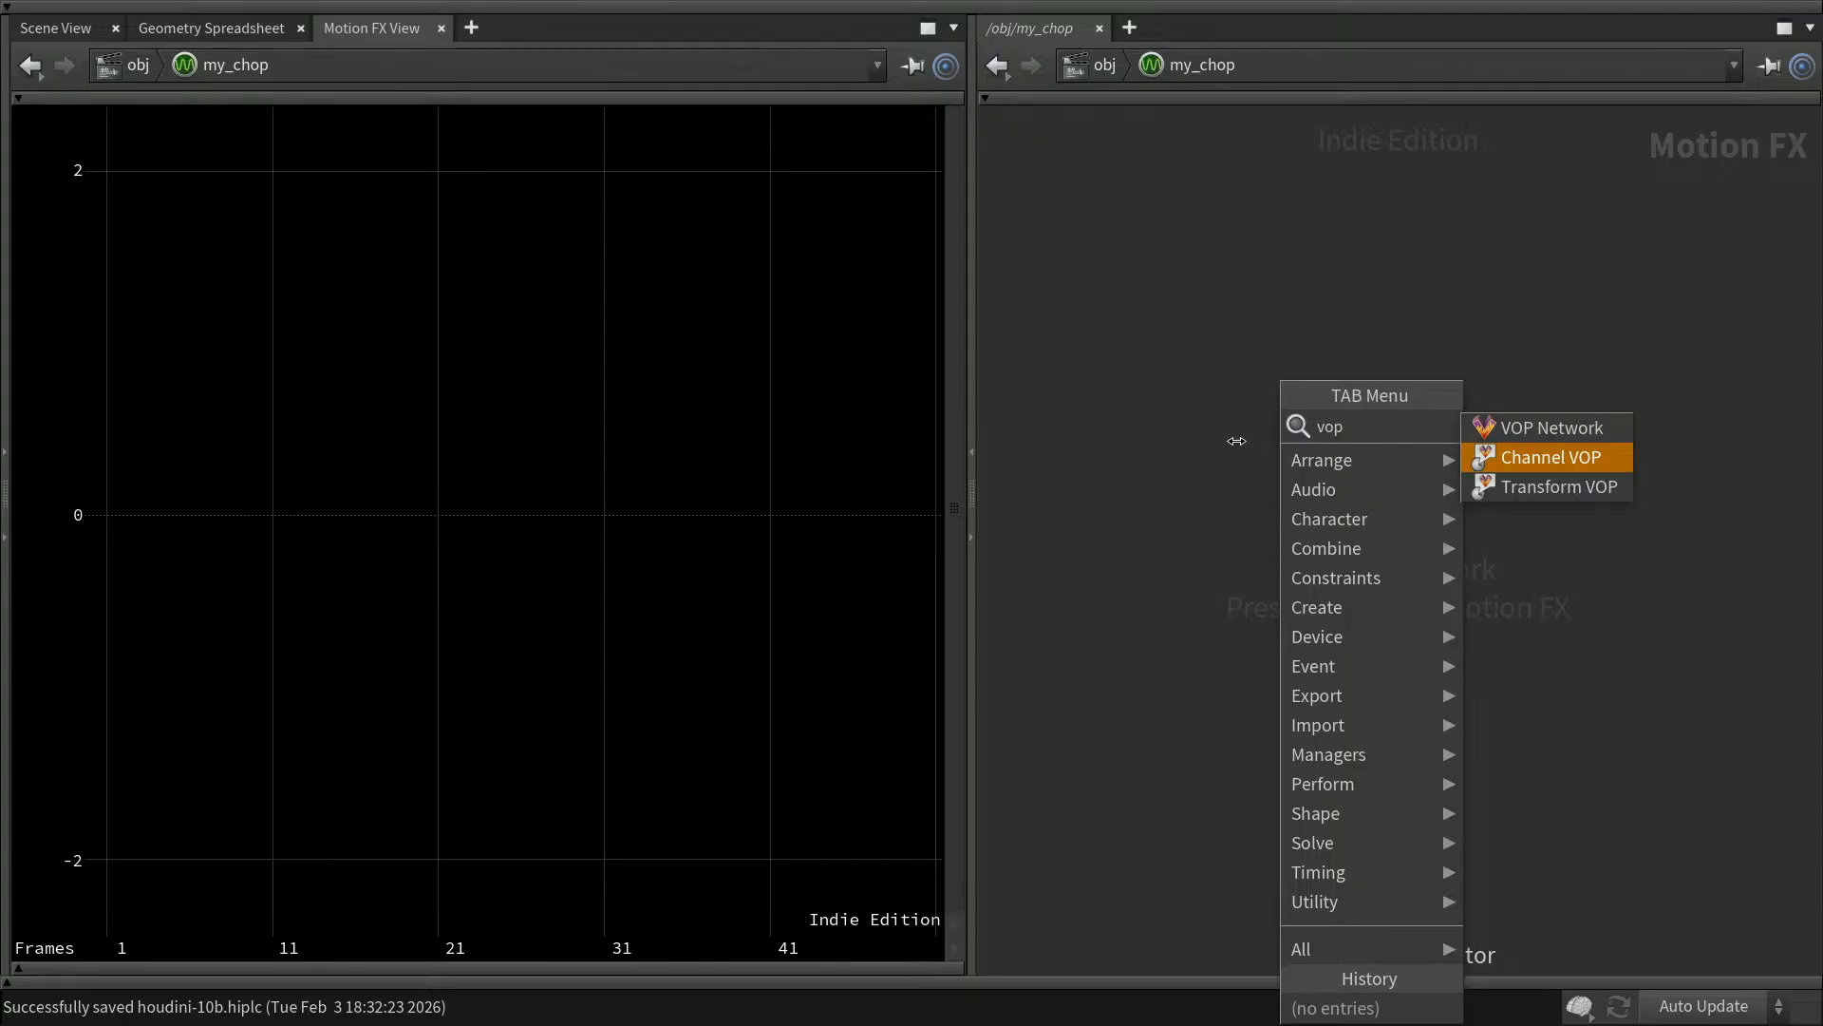
pyautogui.press('Return')
pyautogui.click(1238, 445)
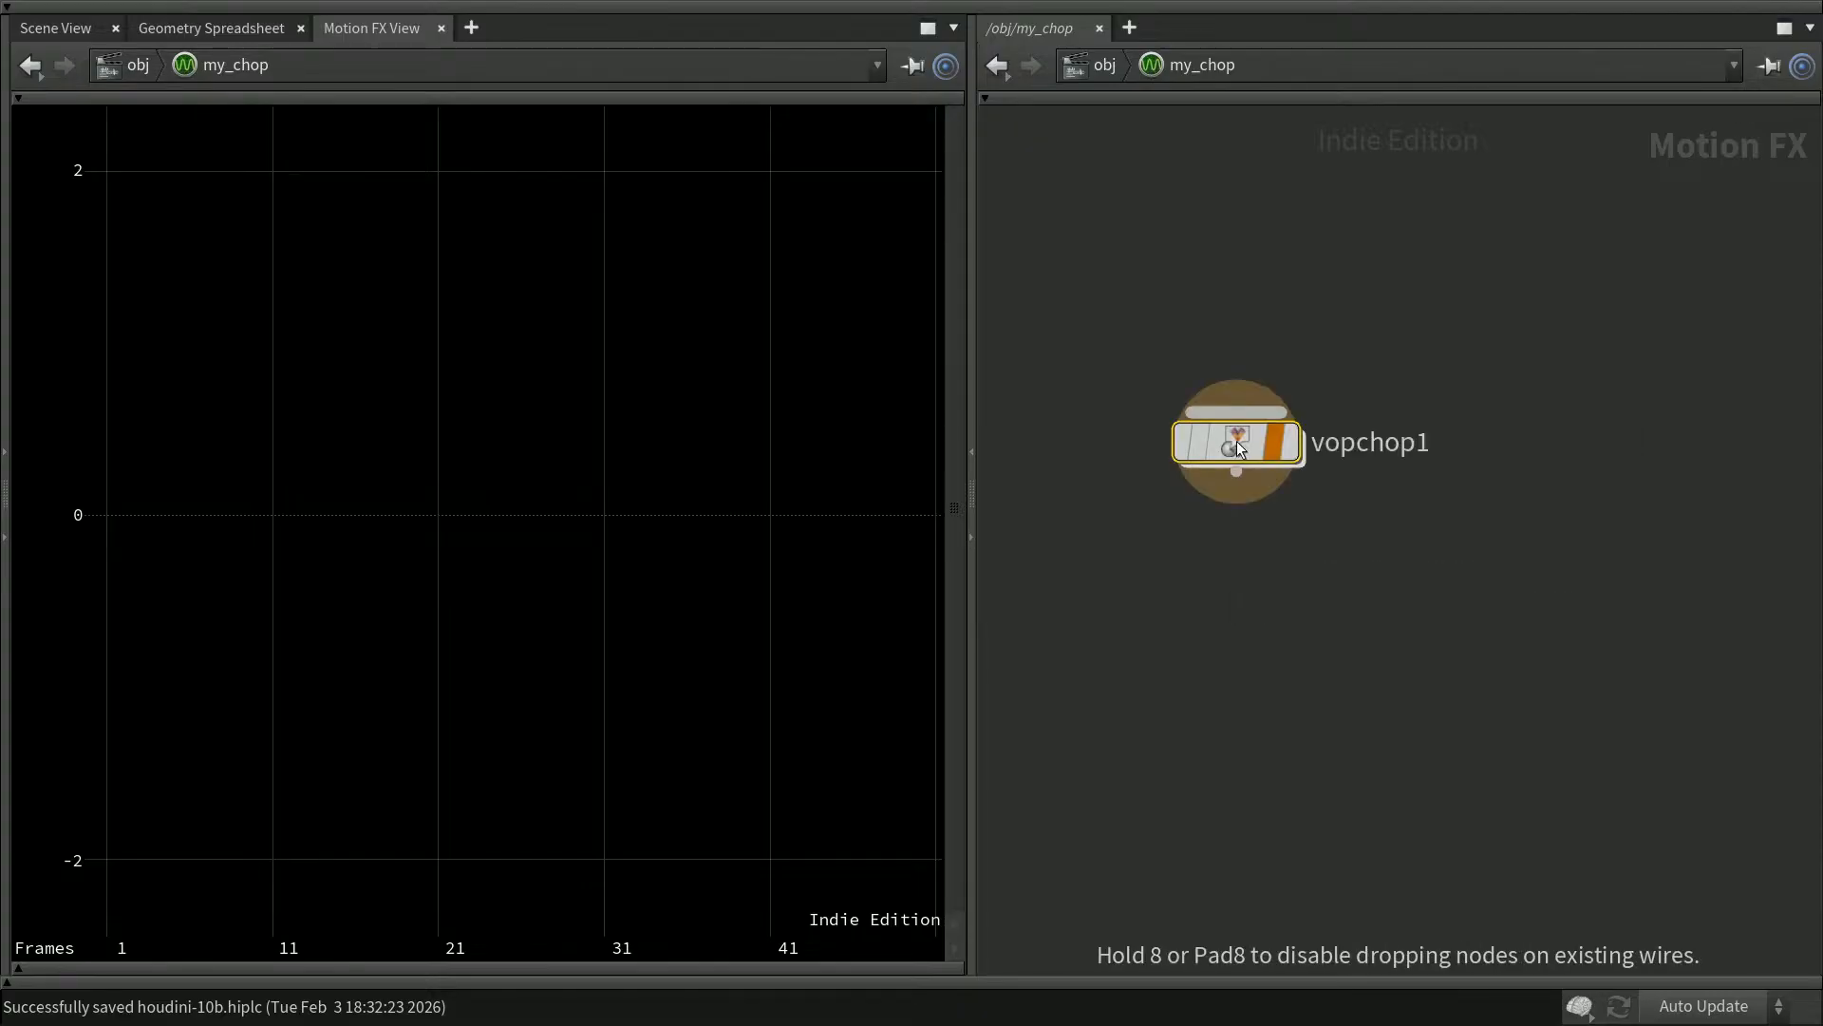
pyautogui.moveTo(1237, 444); pyautogui.dragTo(1358, 504)
pyautogui.moveTo(1358, 503)
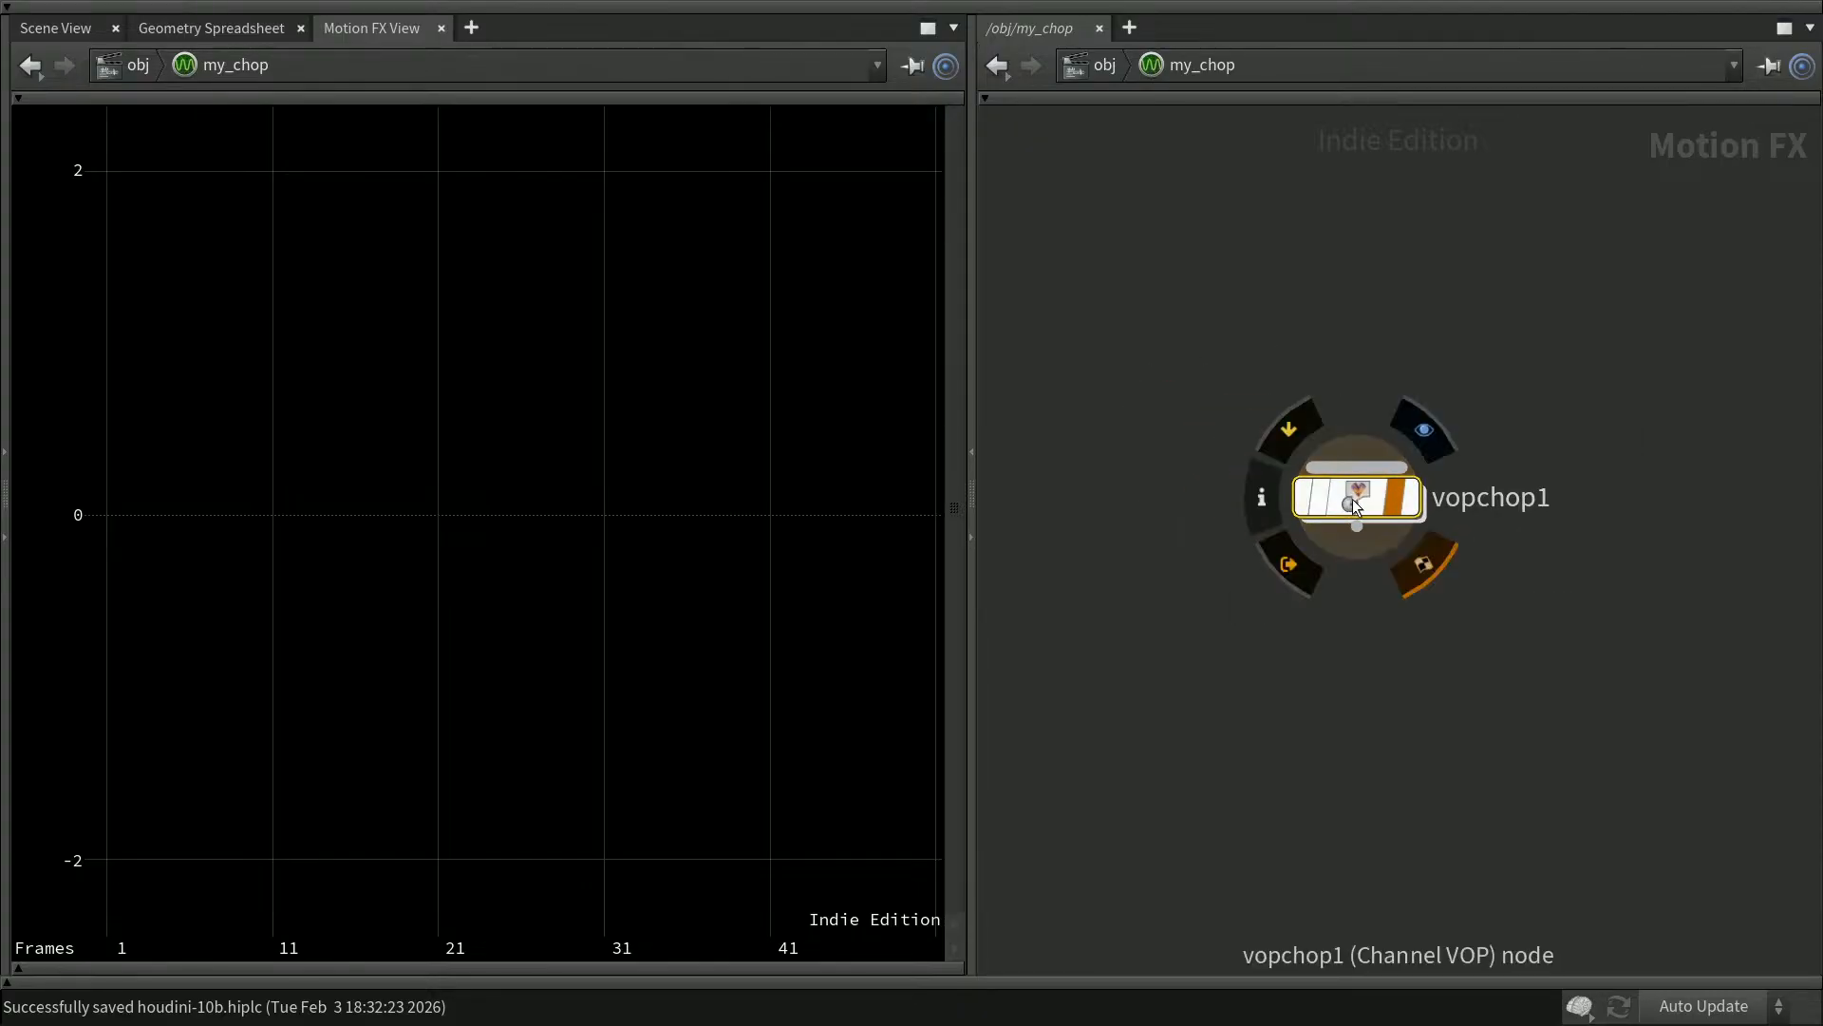
pyautogui.click(1415, 507)
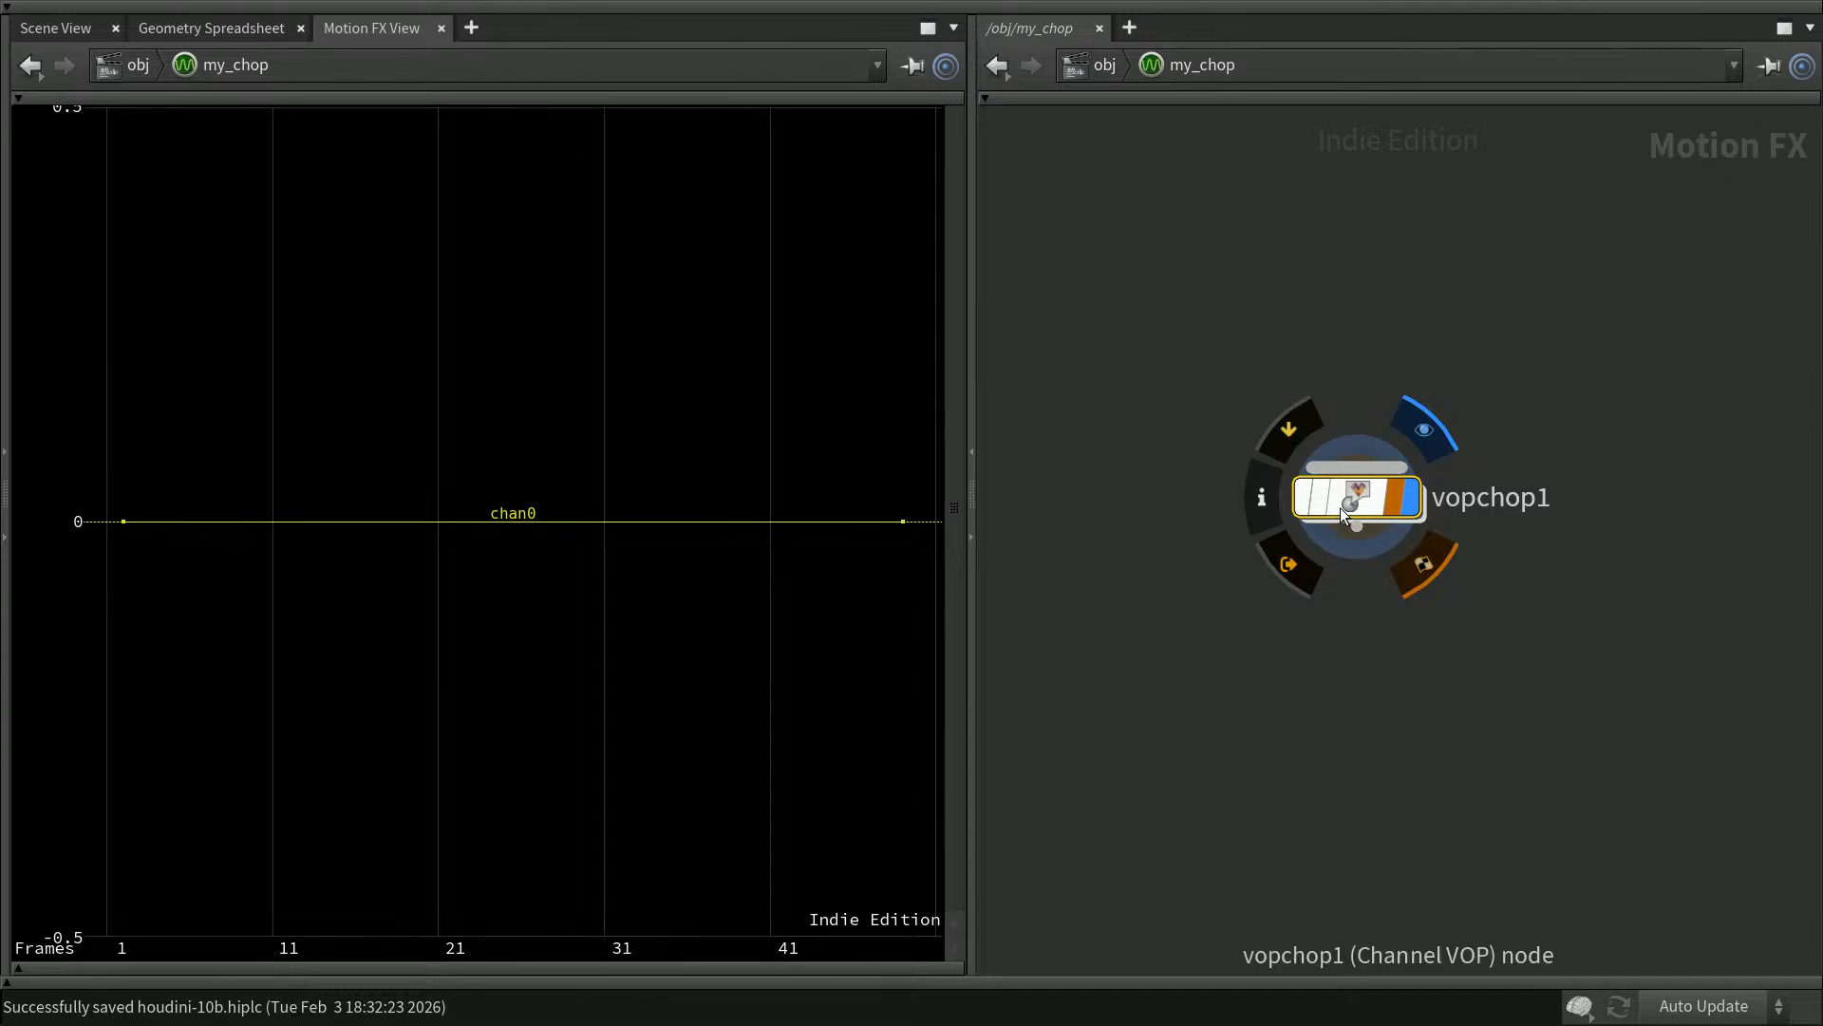
# Set the Channel VOP's channel names to tx ty
pyautogui.press('p')
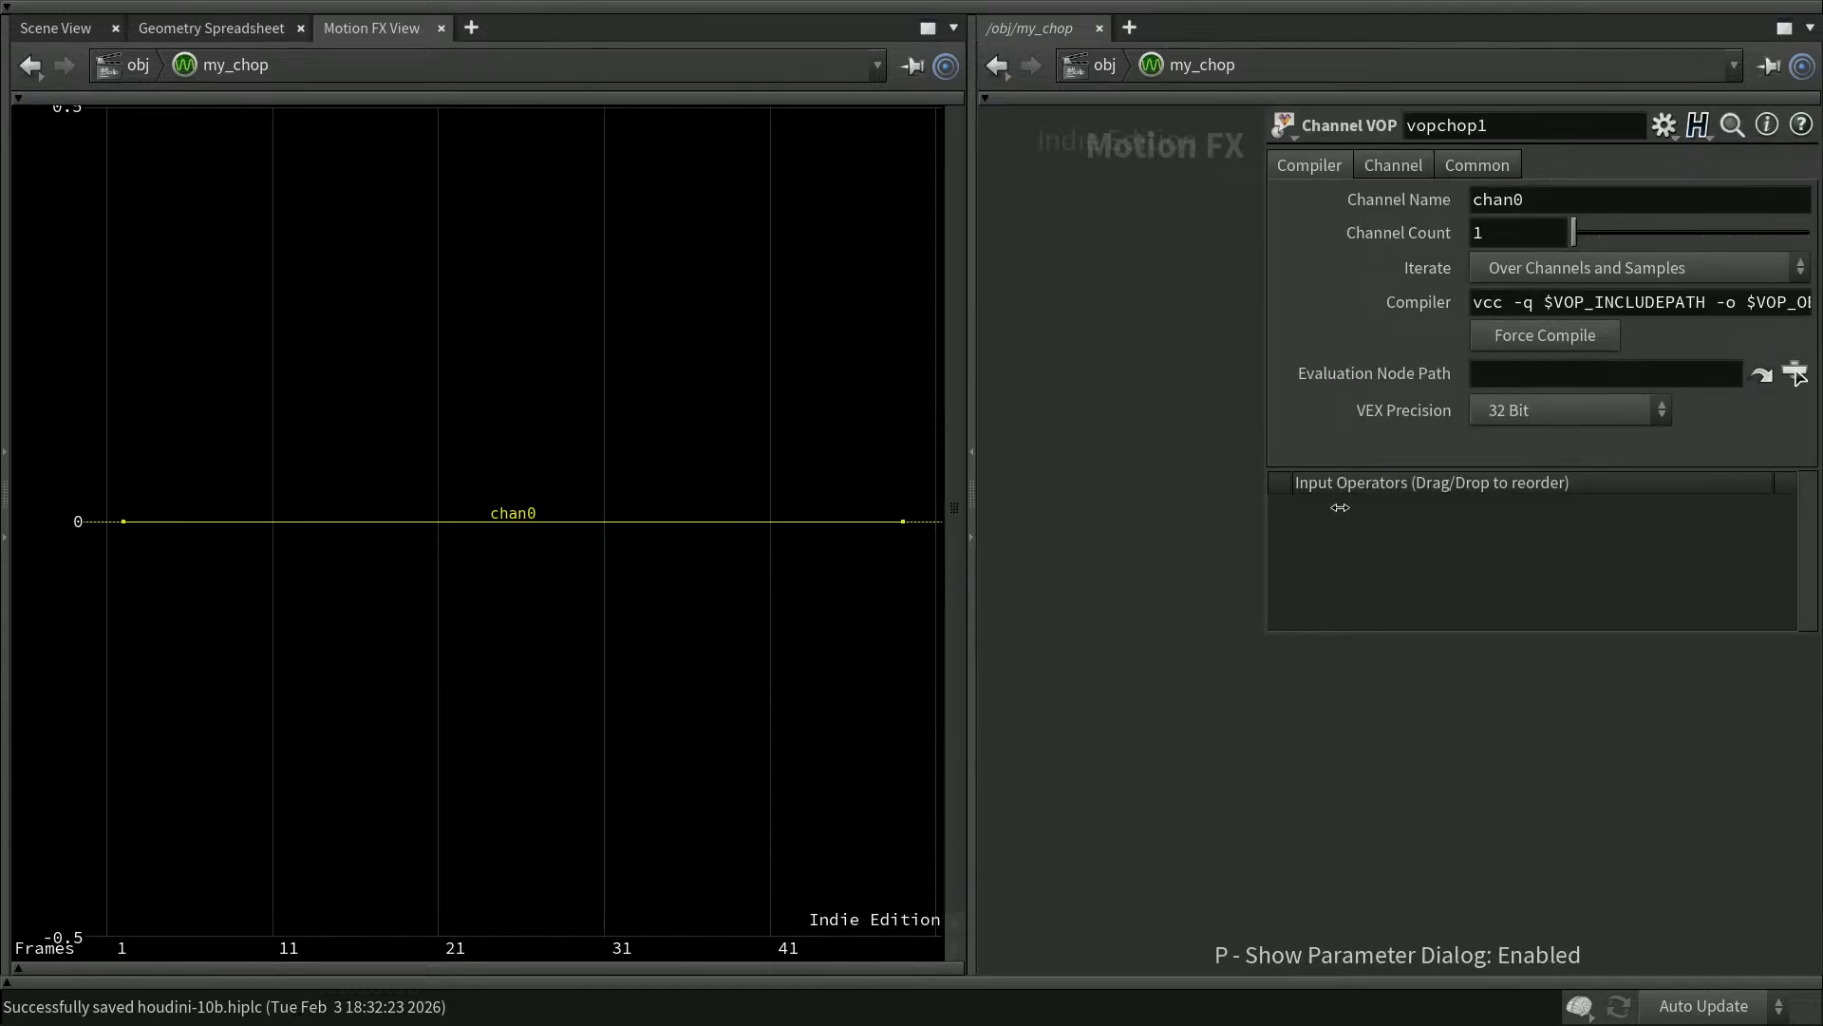
pyautogui.moveTo(1525, 199); pyautogui.dragTo(1427, 197)
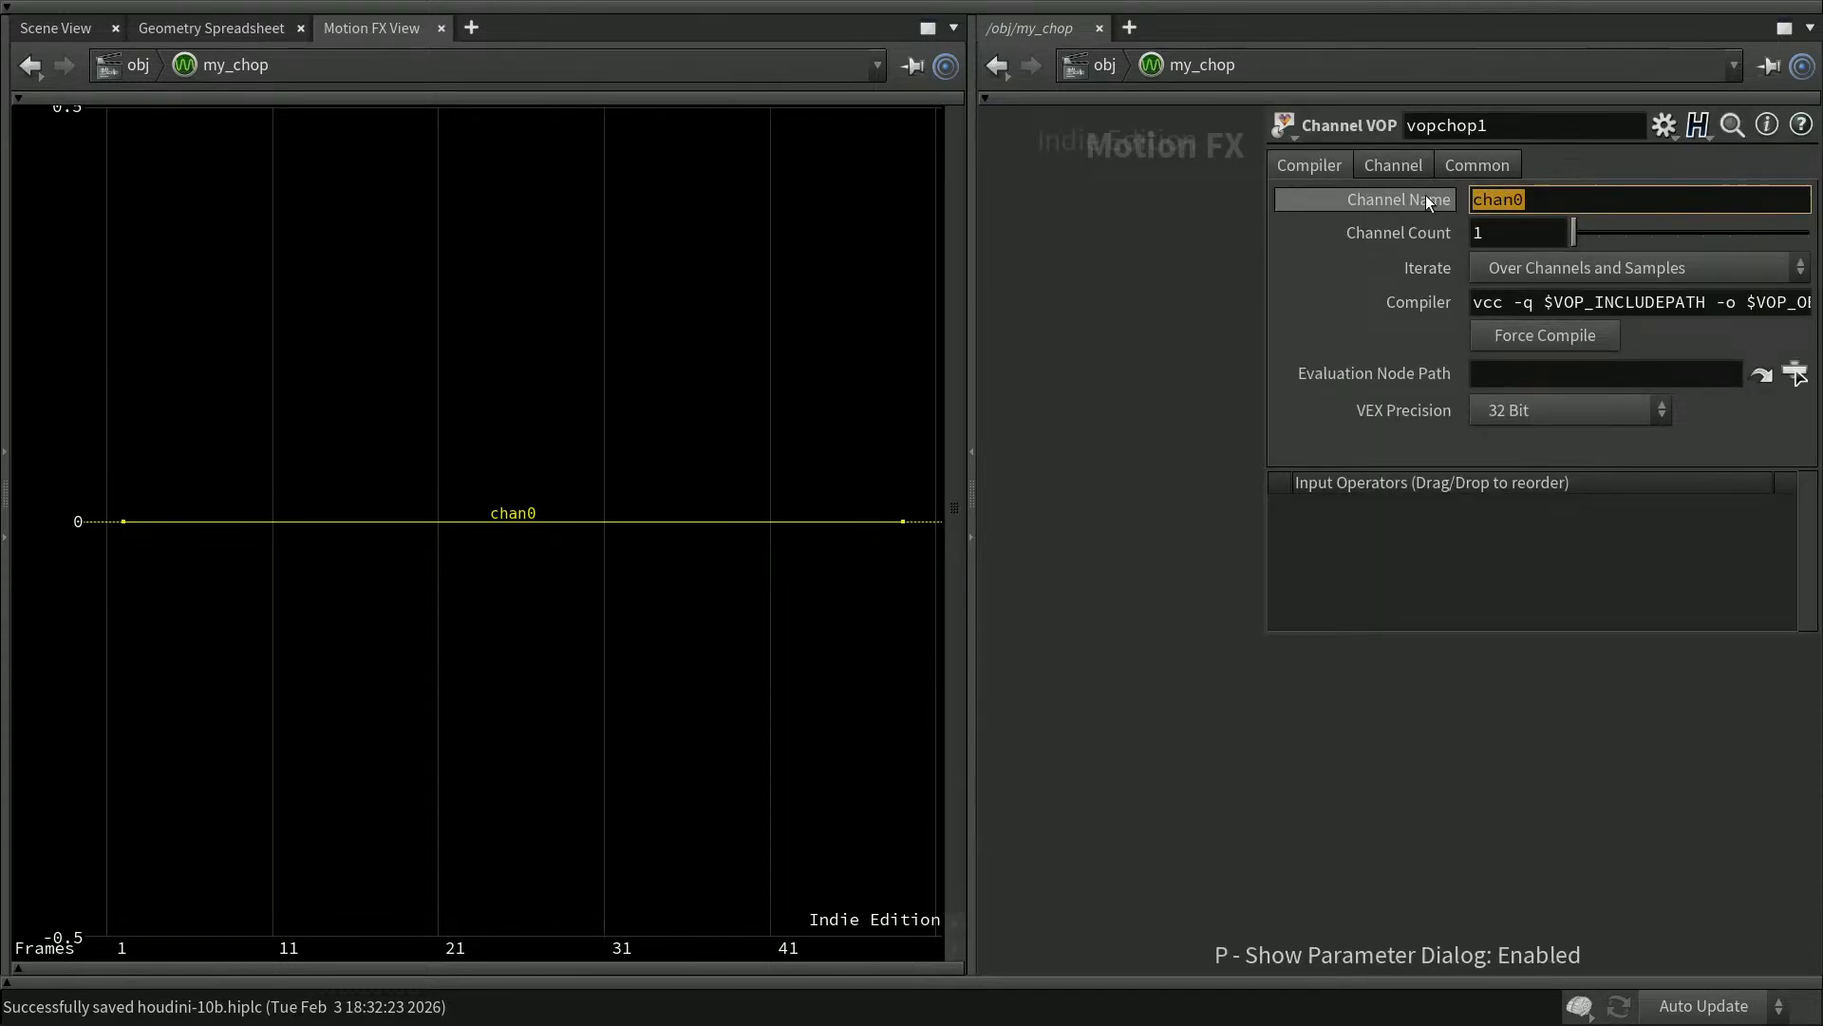
pyautogui.write('tx')
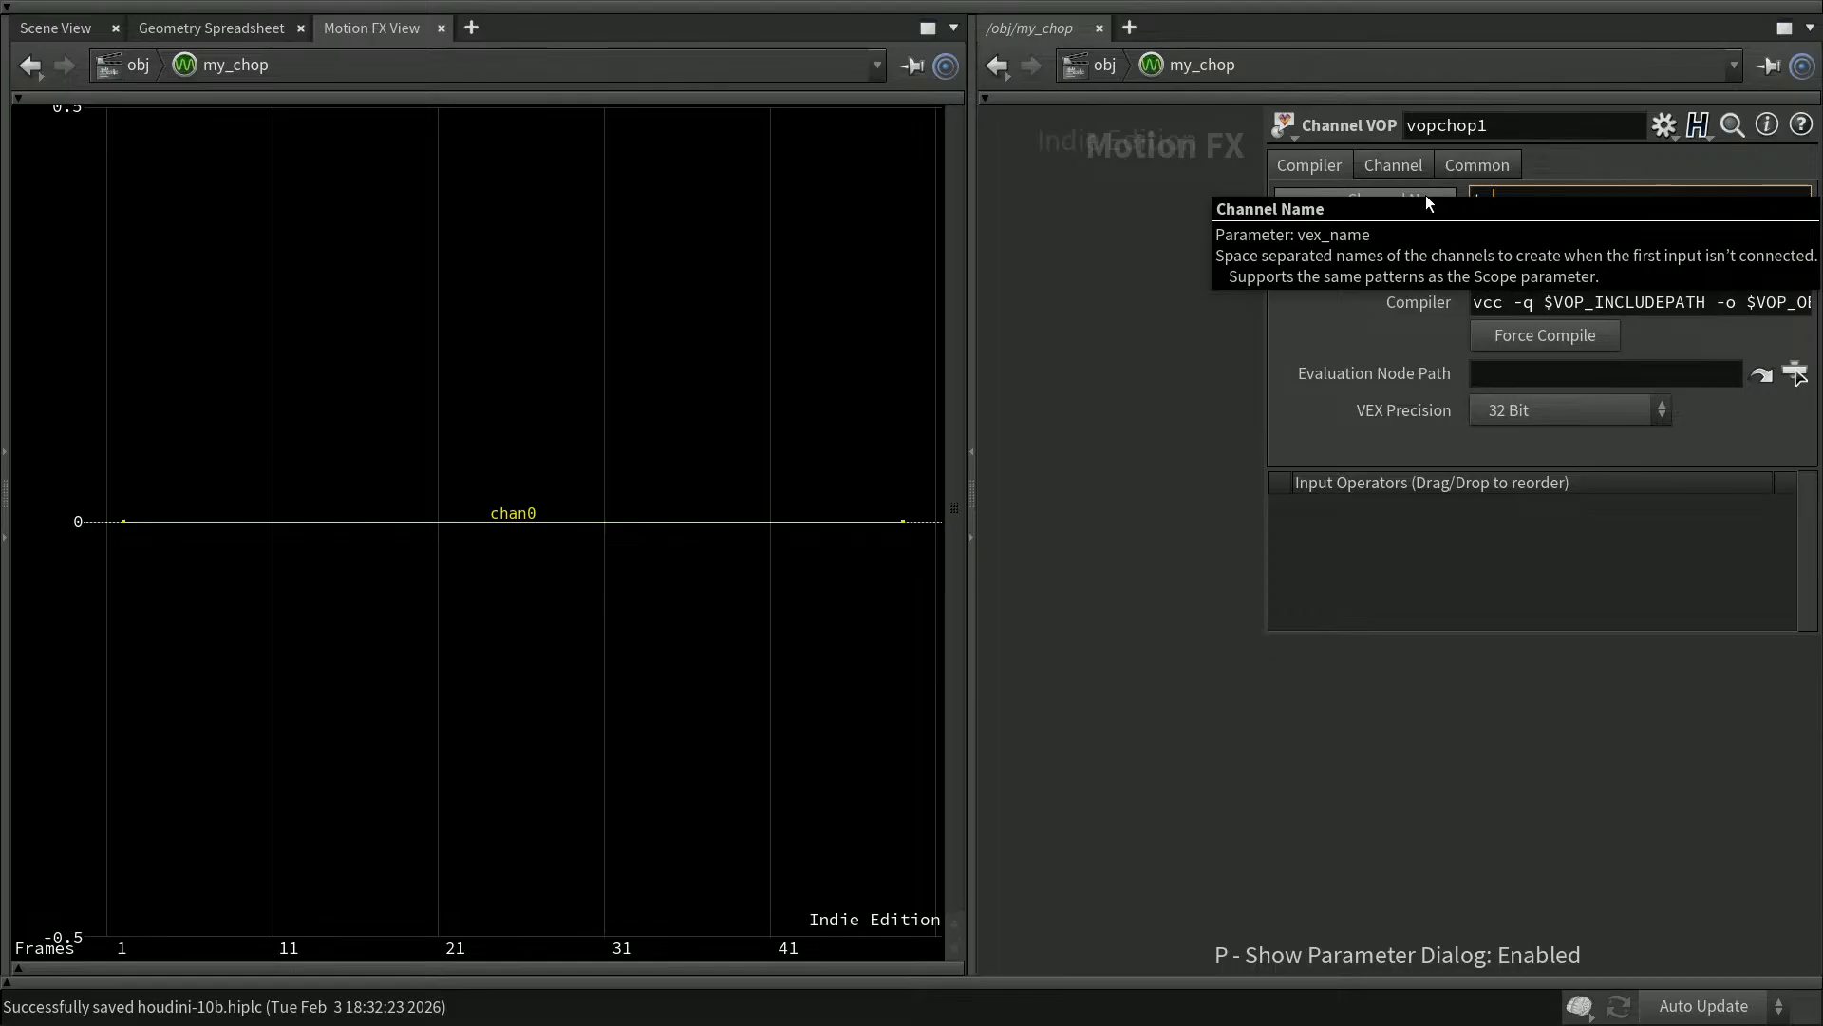
pyautogui.write(' ty')
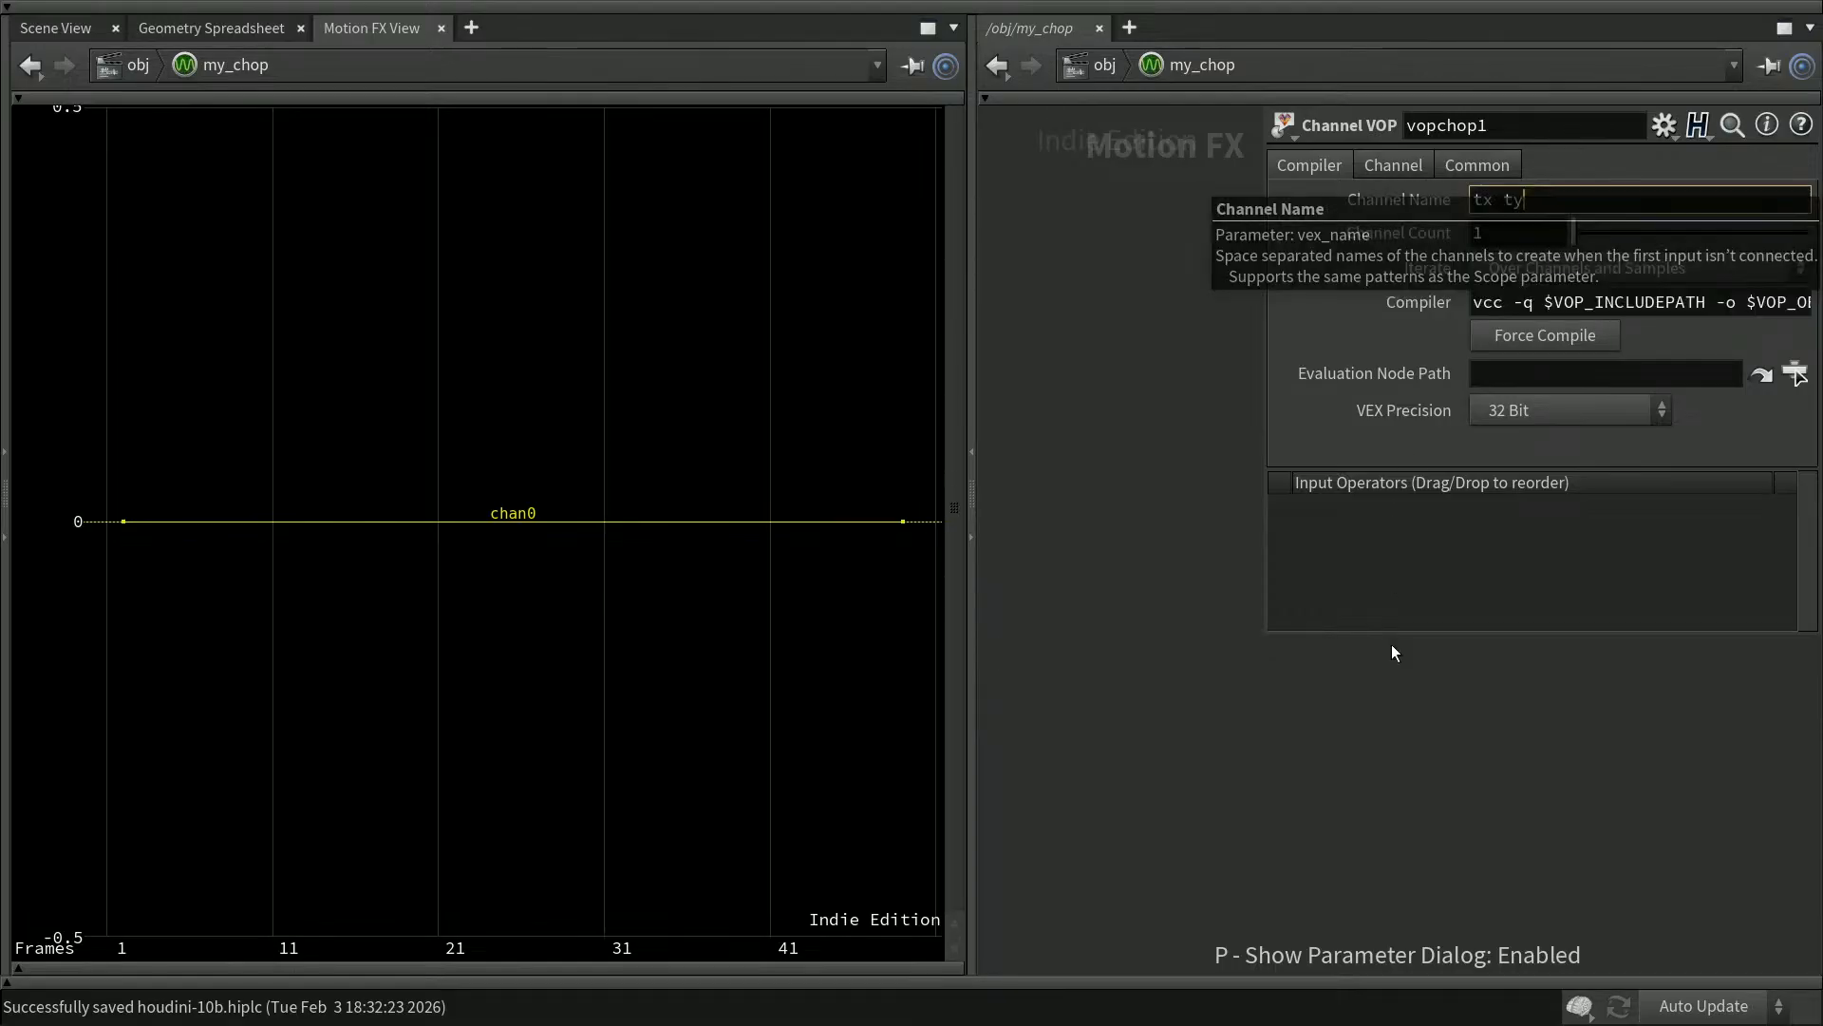
pyautogui.press('Return')
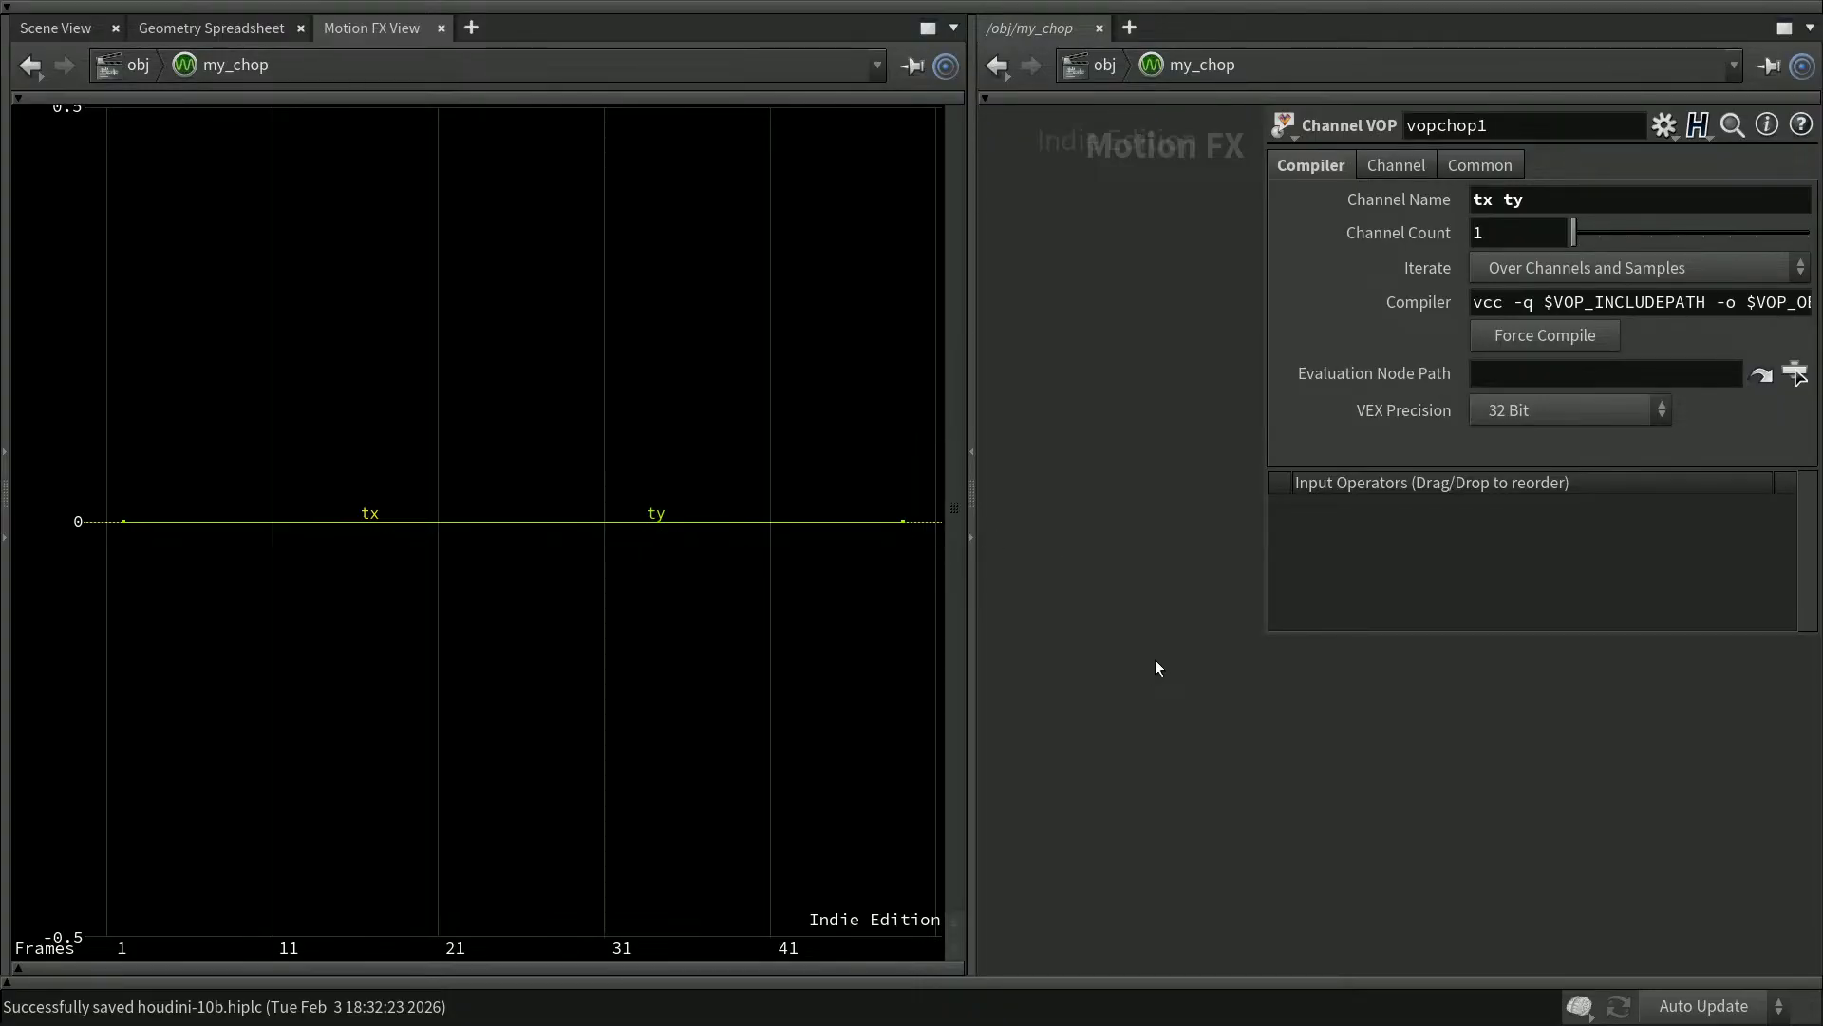
pyautogui.press('p')
# Enter the vopchop1 network and delete its default global1 and output1 nodes
pyautogui.moveTo(1375, 501)
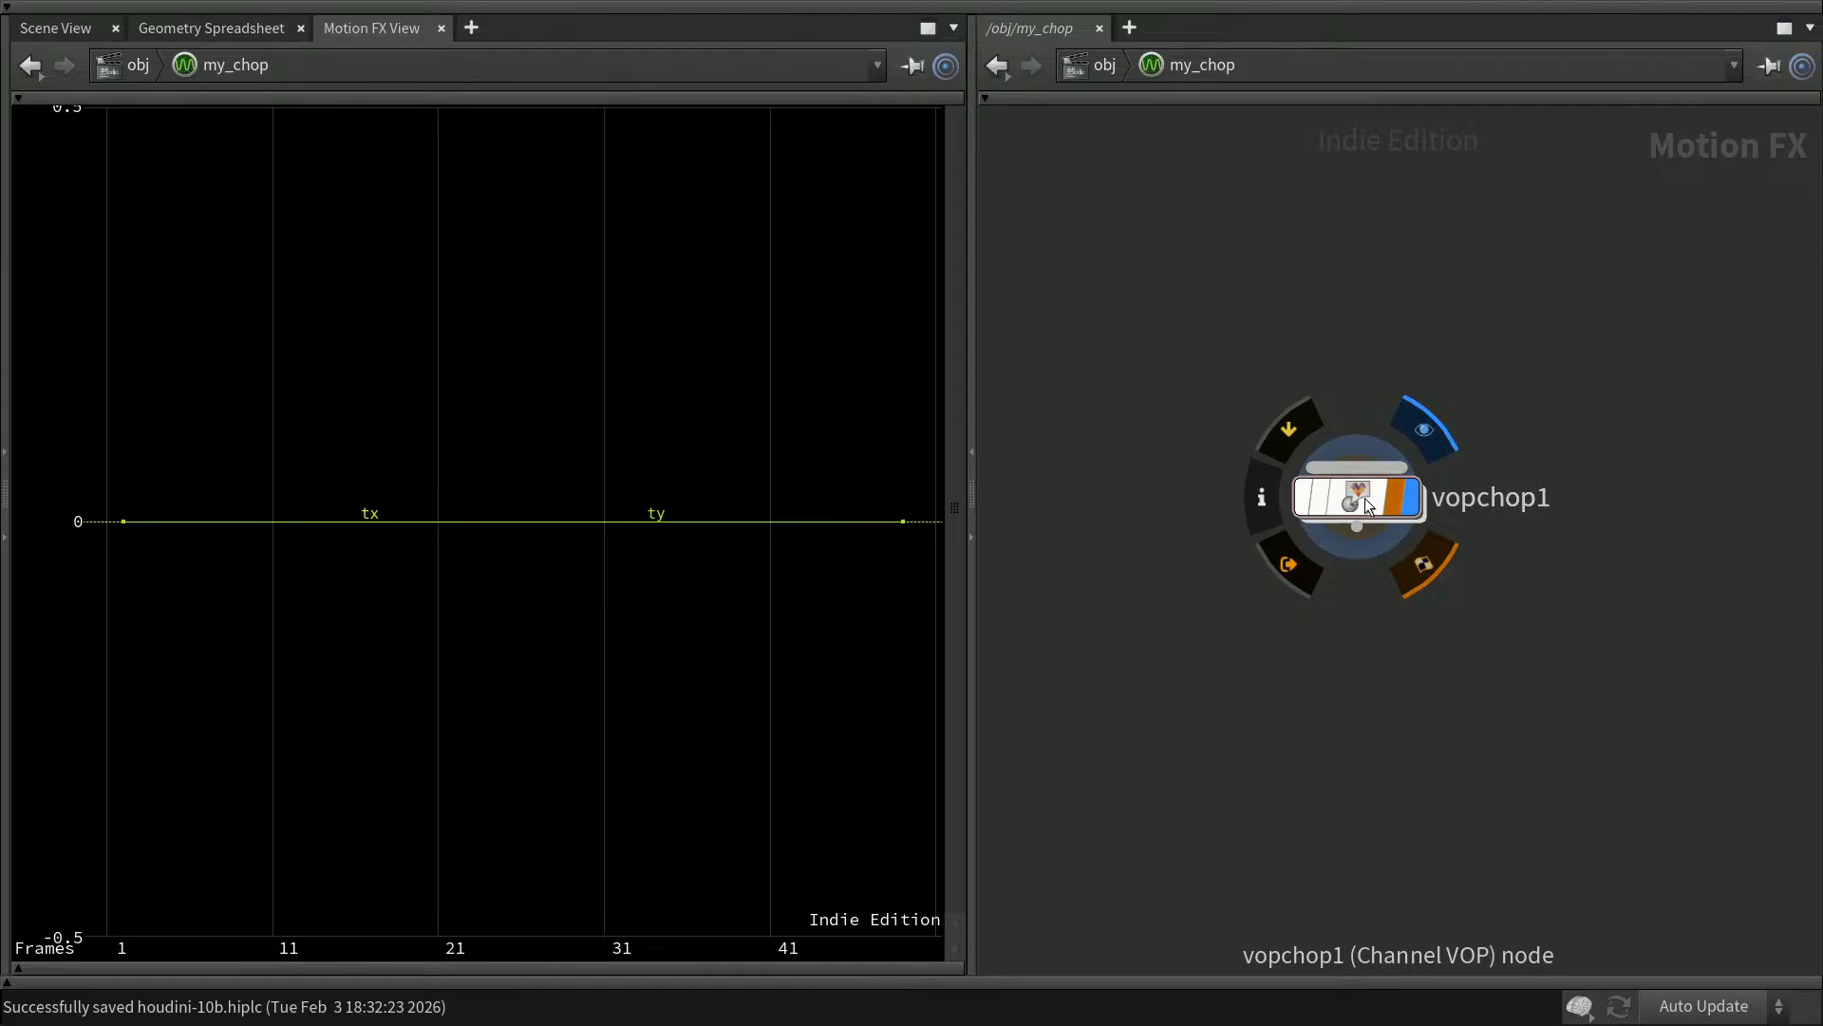
pyautogui.doubleClick(1362, 502)
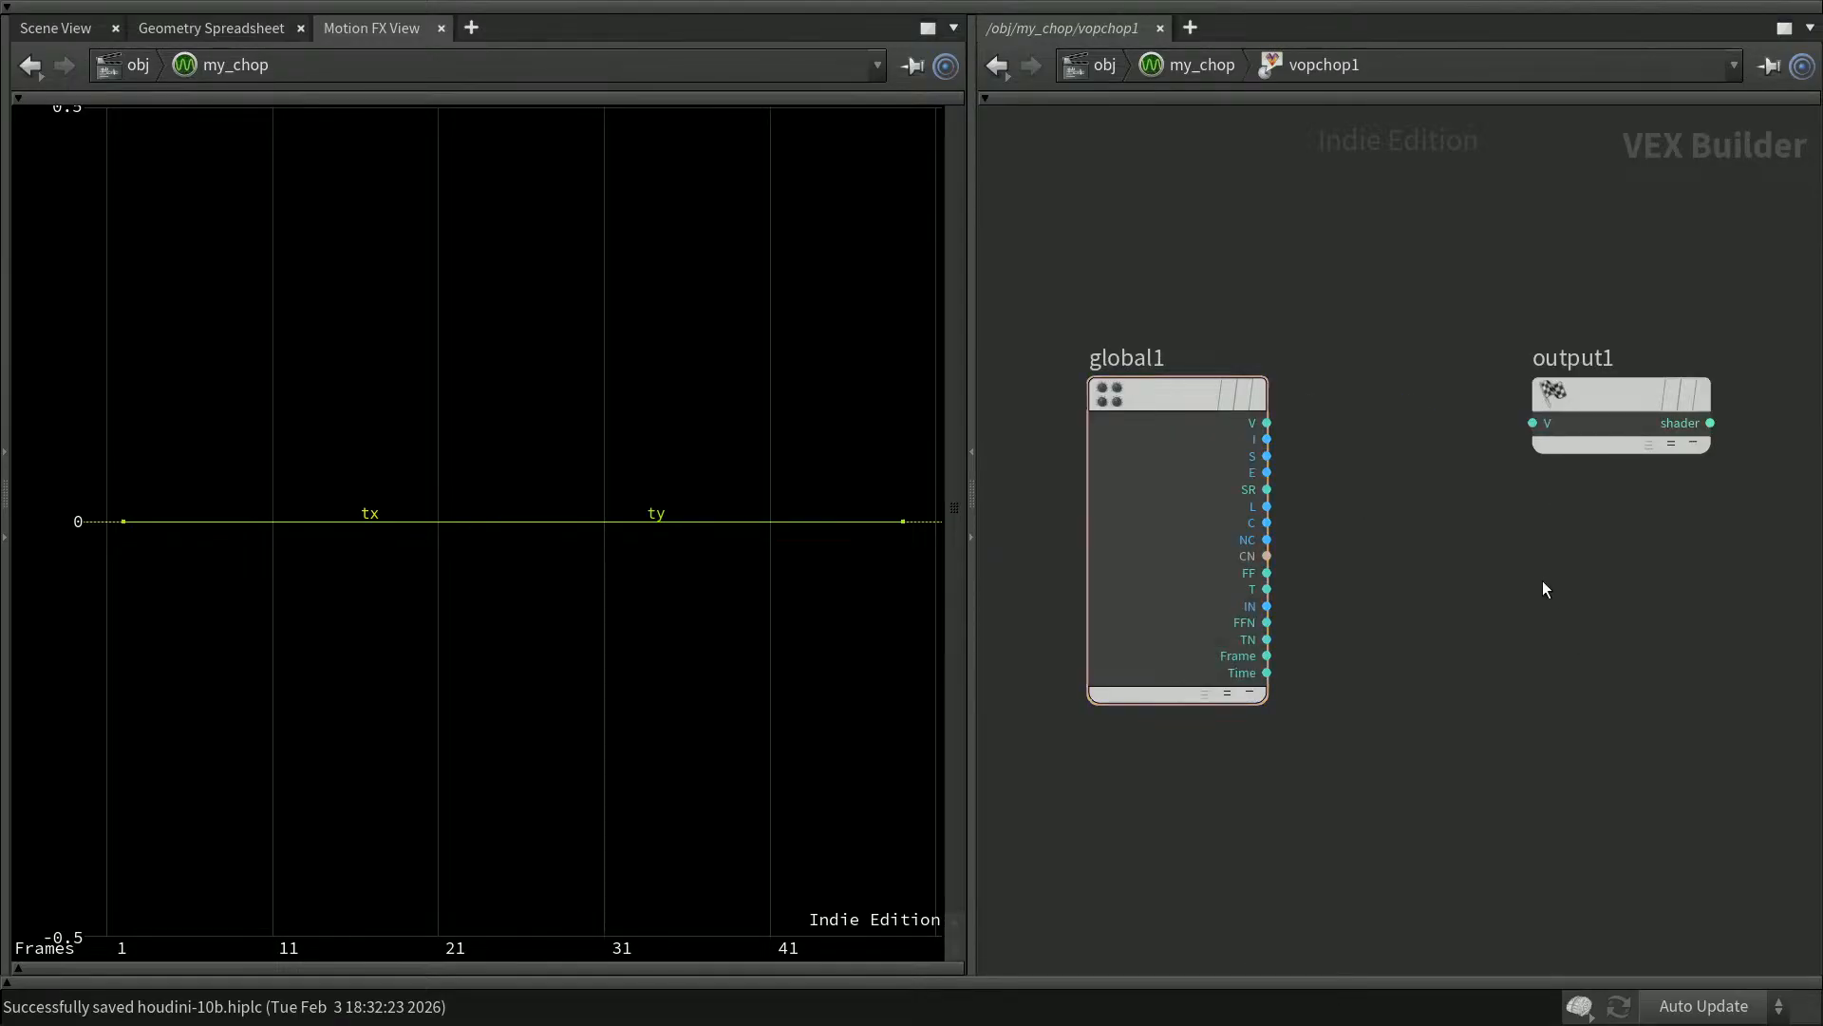
pyautogui.moveTo(1034, 245)
pyautogui.mouseDown()
pyautogui.moveTo(1458, 499)
pyautogui.moveTo(1740, 758)
pyautogui.moveTo(1751, 812)
pyautogui.mouseUp()
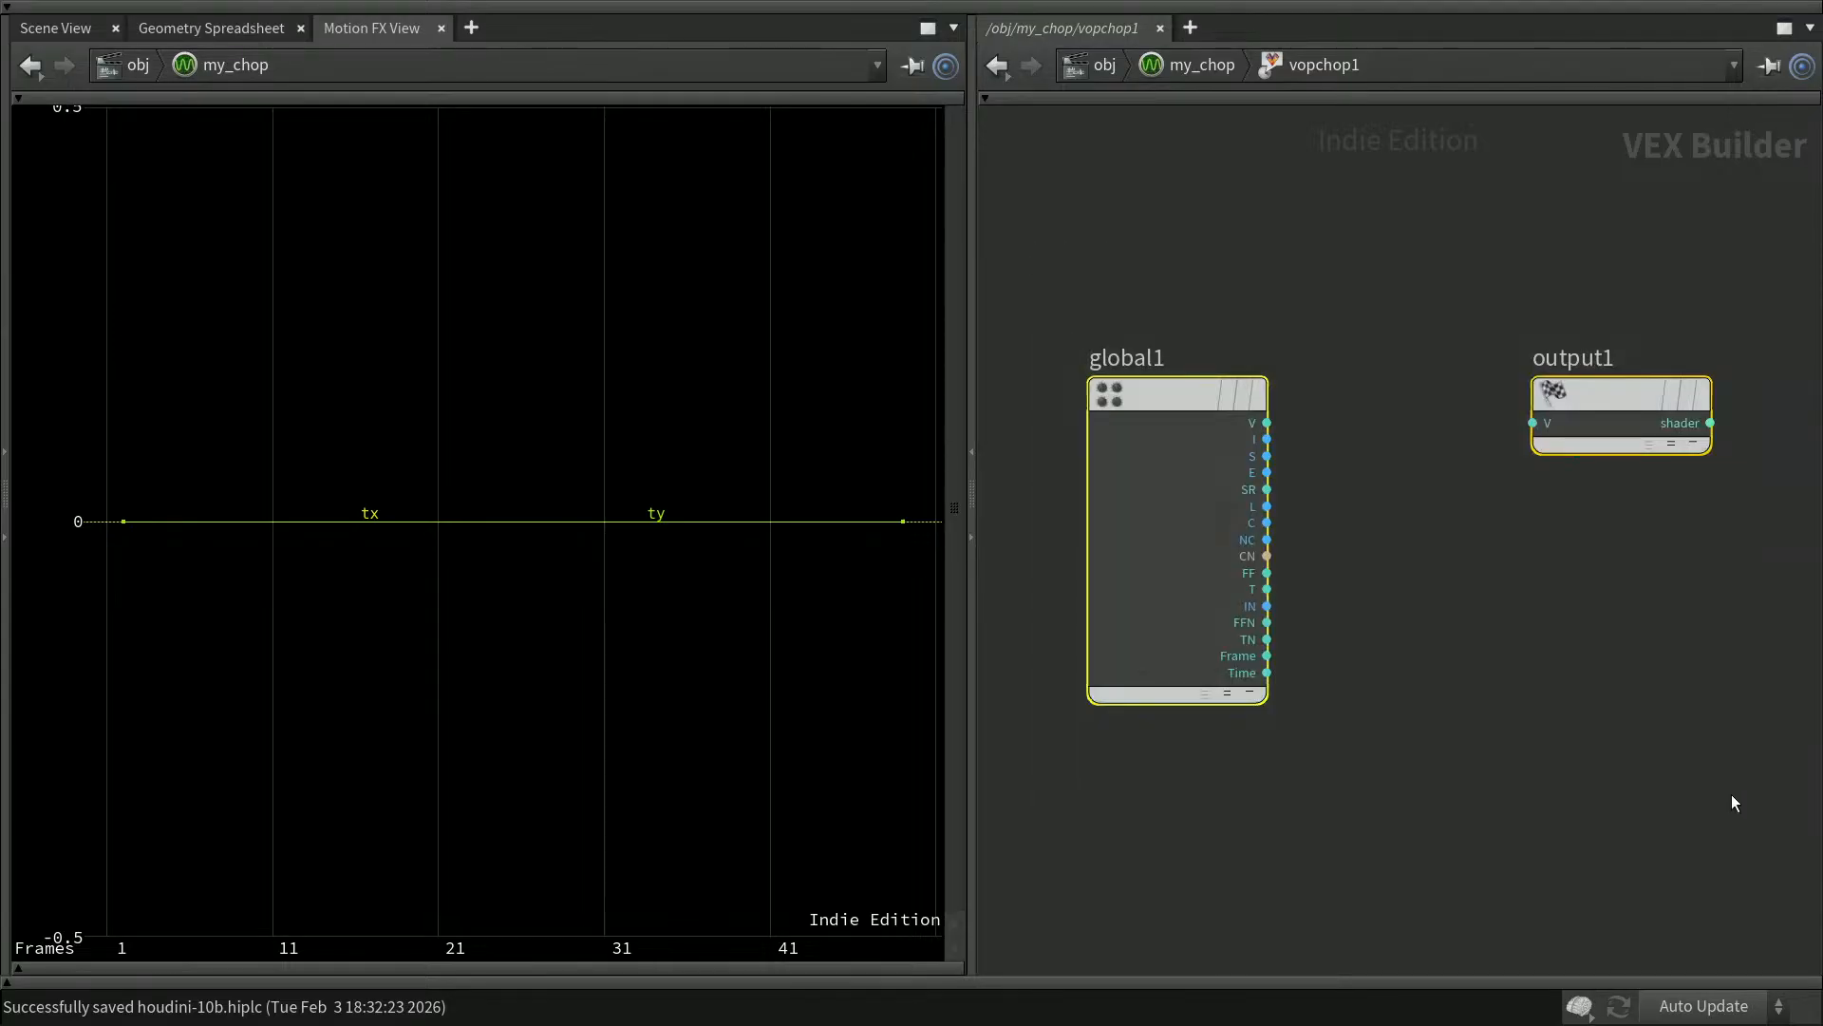
pyautogui.press('Delete')
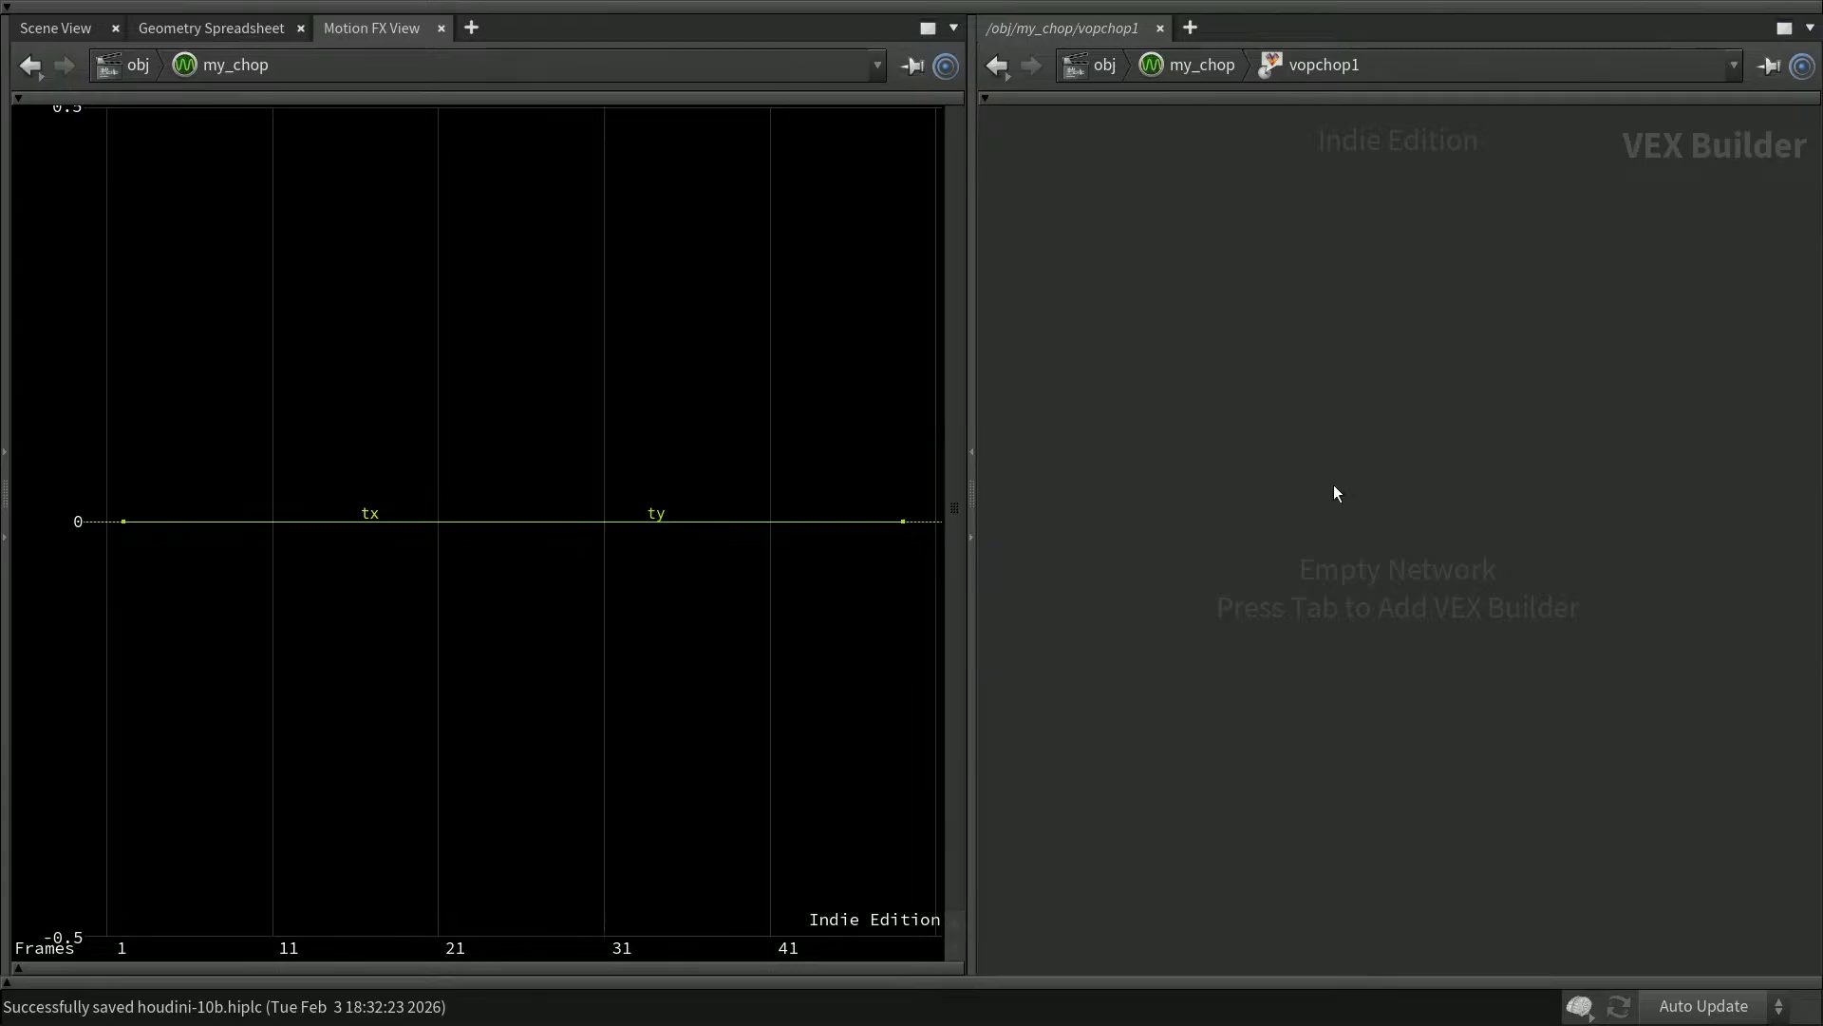
# Add a Snippet node to the empty vopchop1 network and open its code for editing
pyautogui.press('Tab')
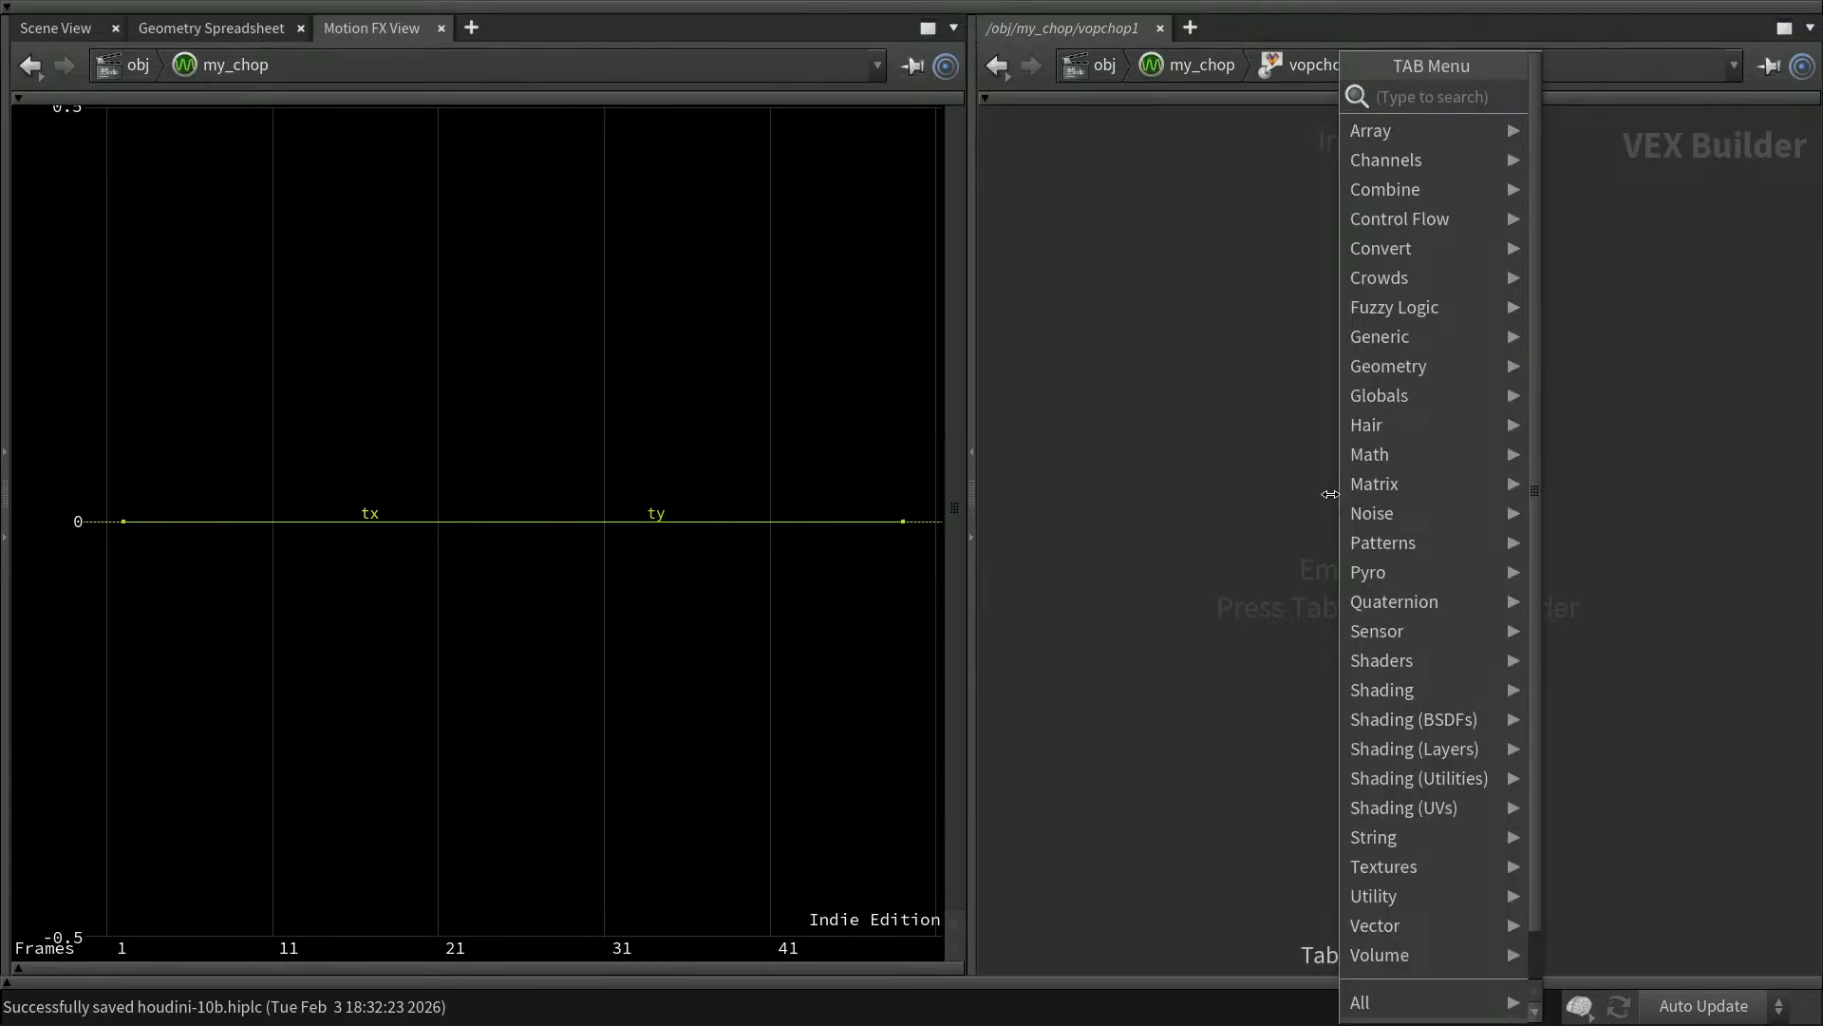
pyautogui.write('snippet')
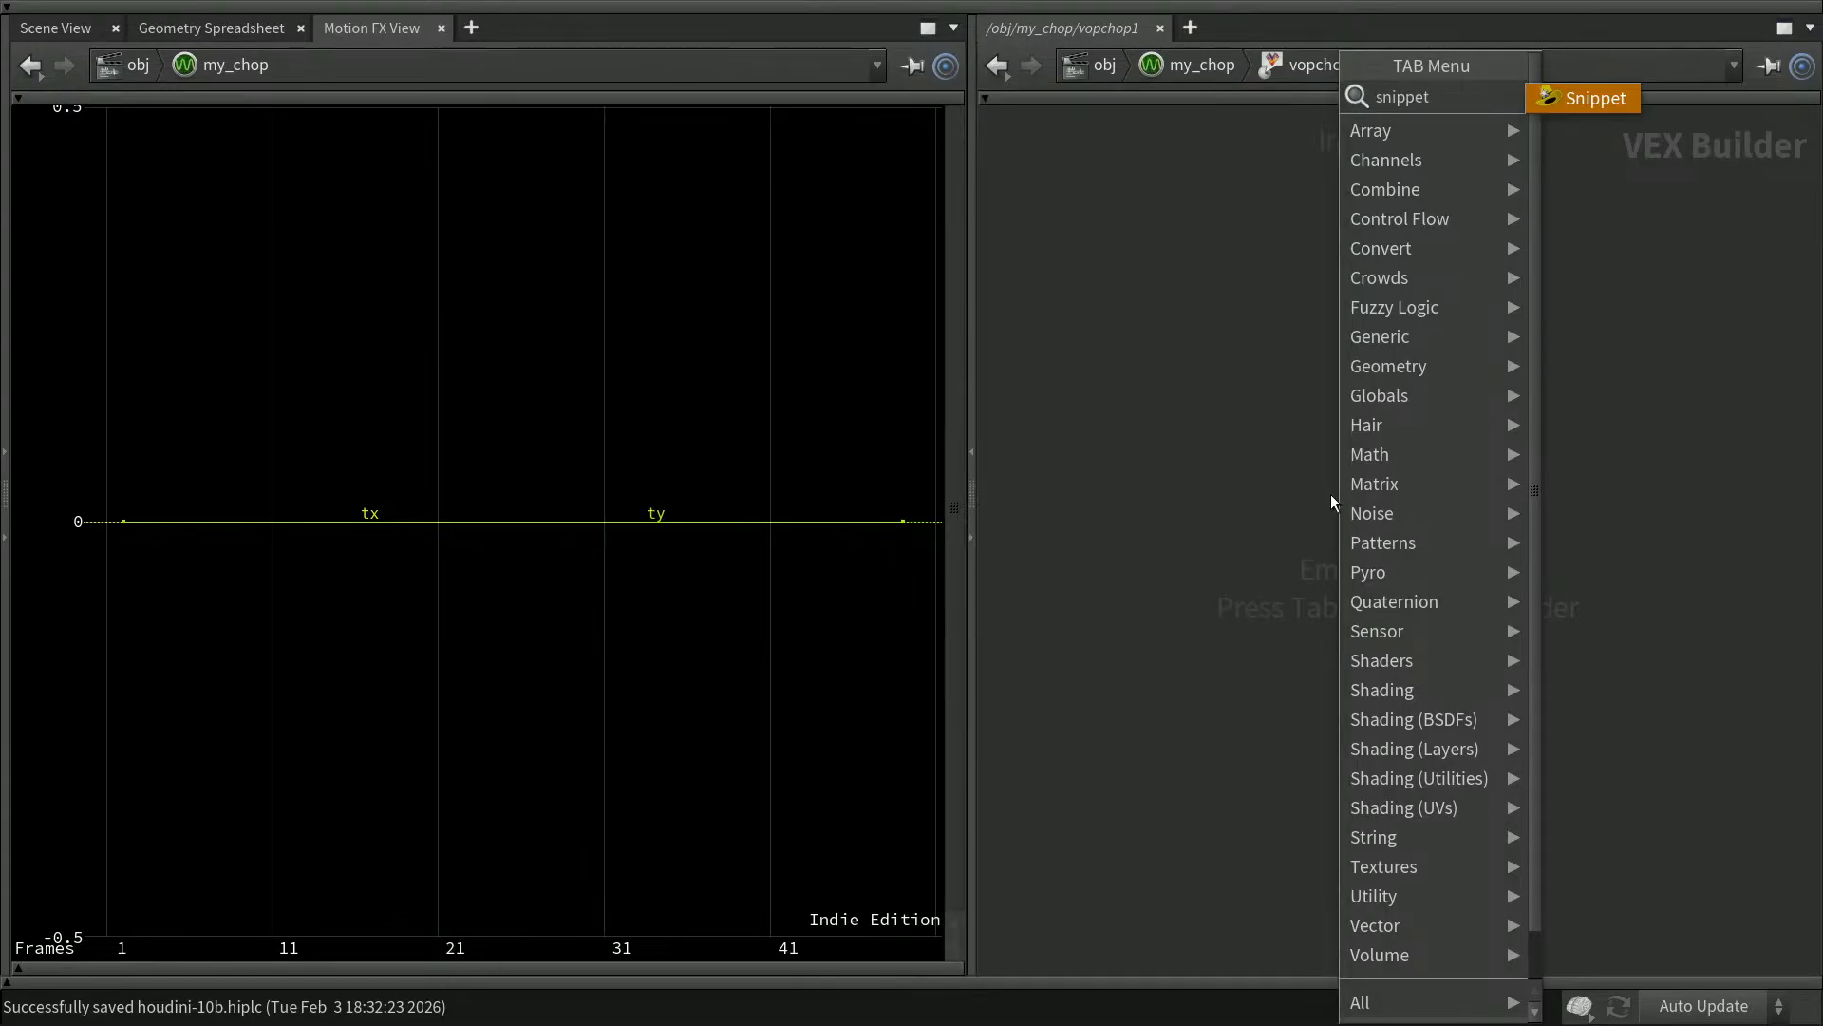
pyautogui.press('Return')
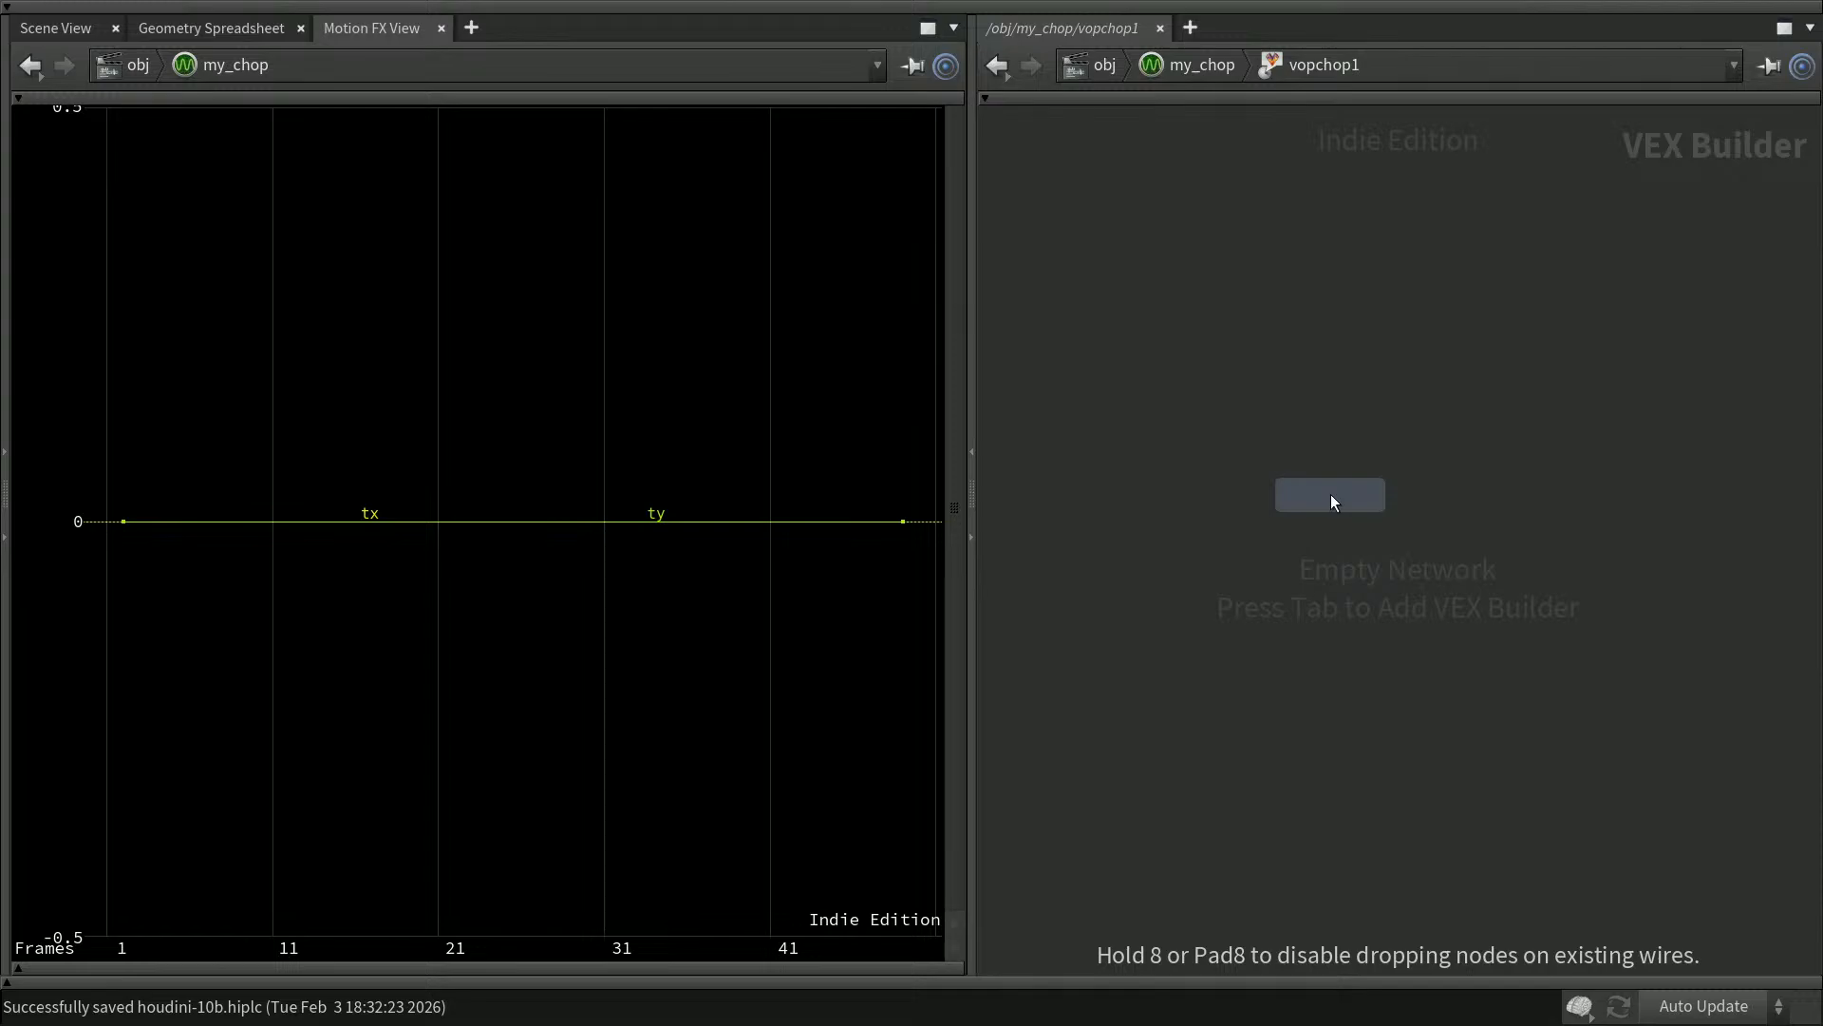
pyautogui.click(1335, 464)
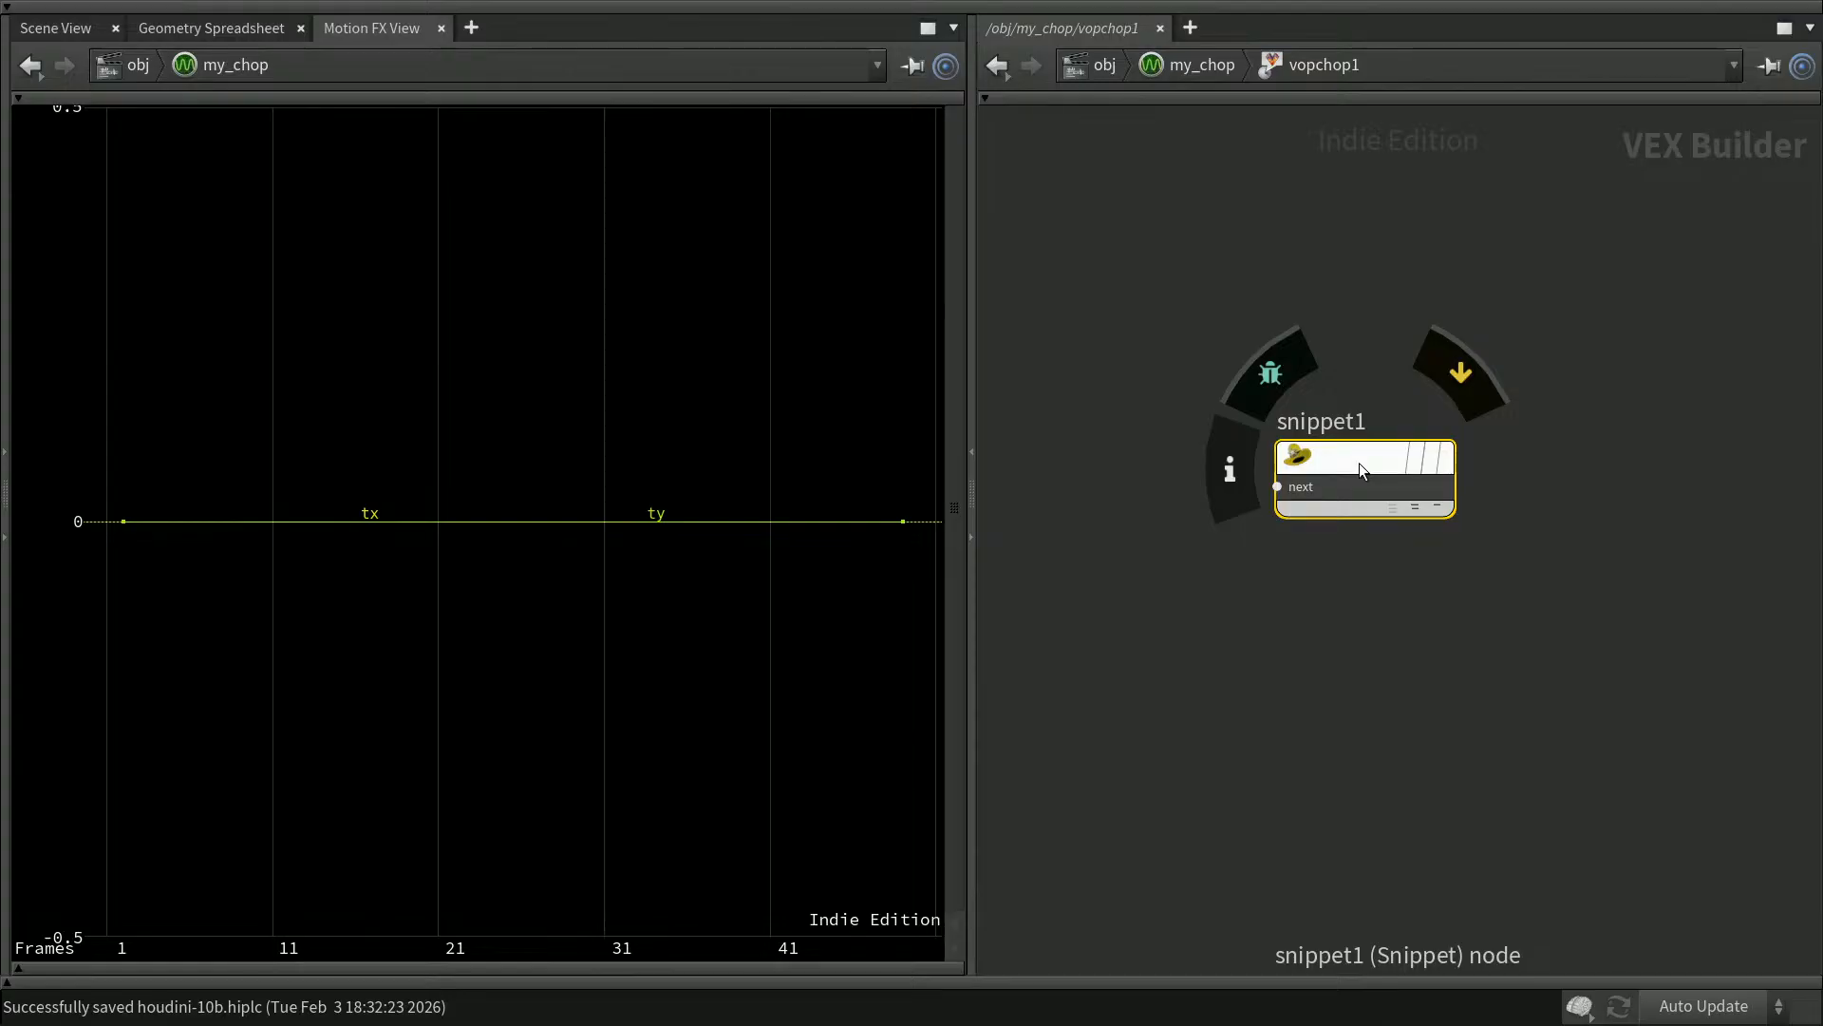
pyautogui.press('p')
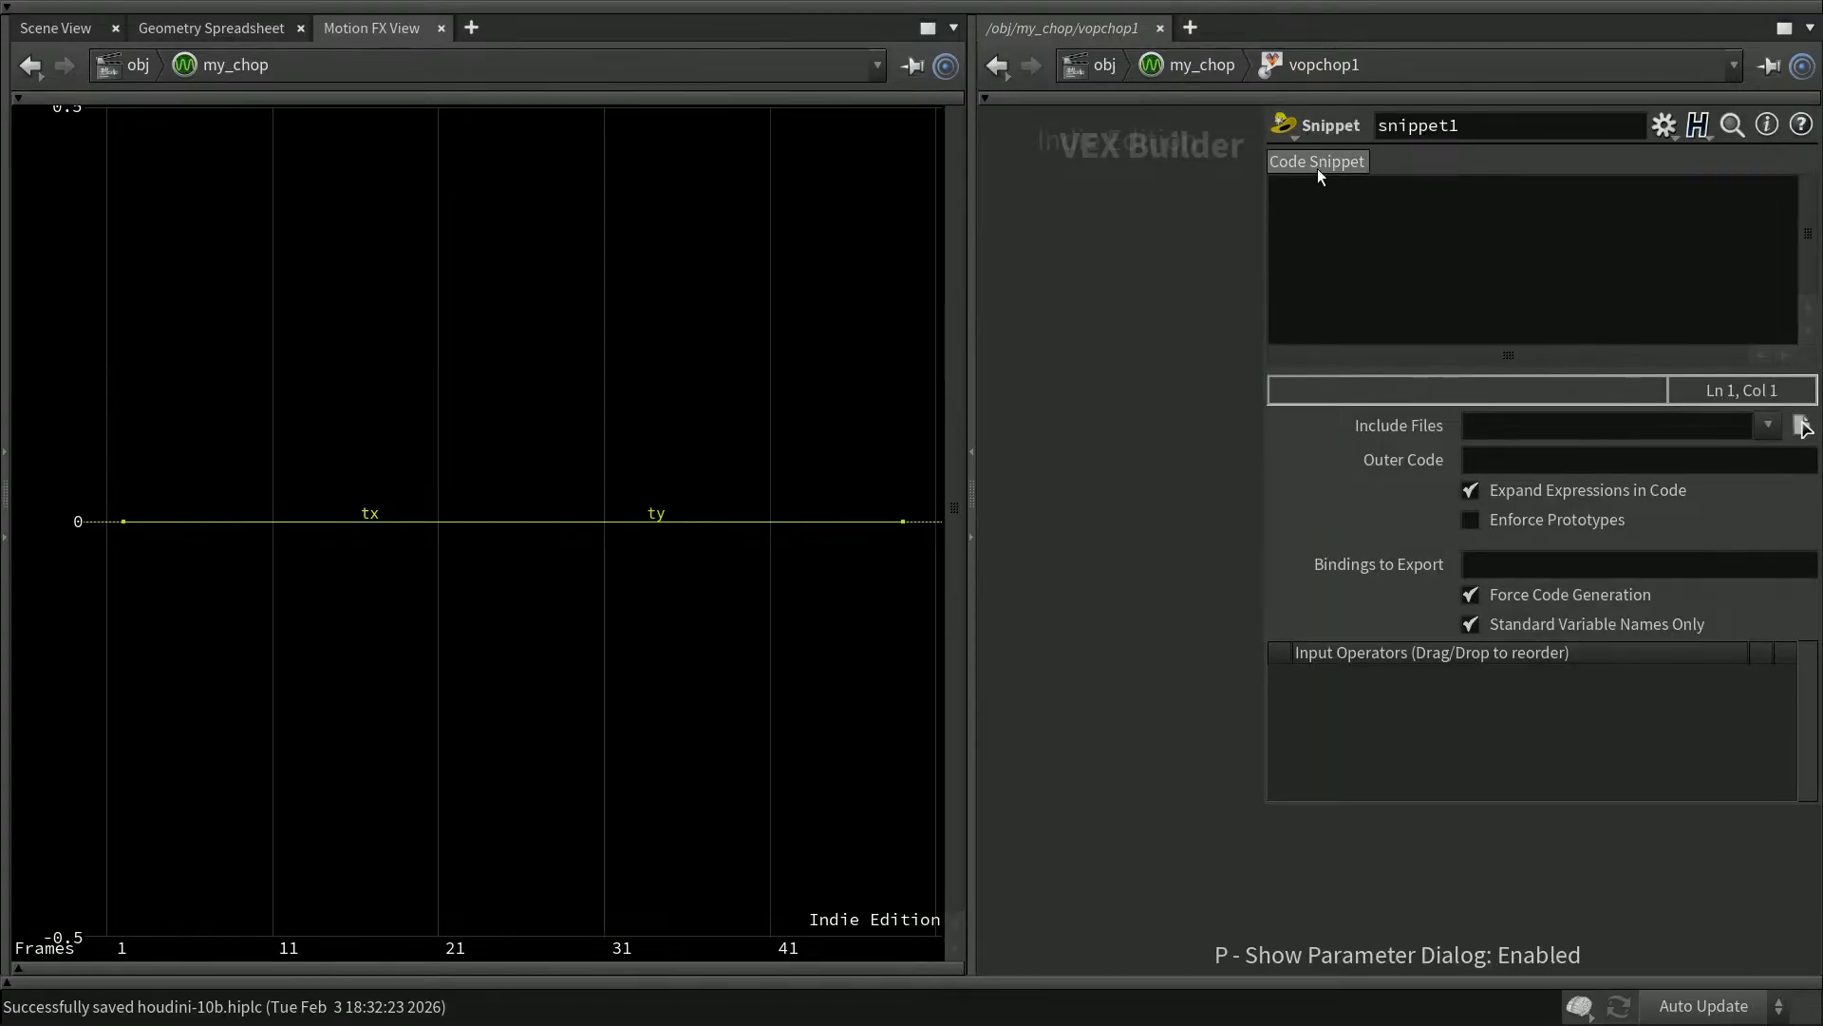
pyautogui.click(1347, 233)
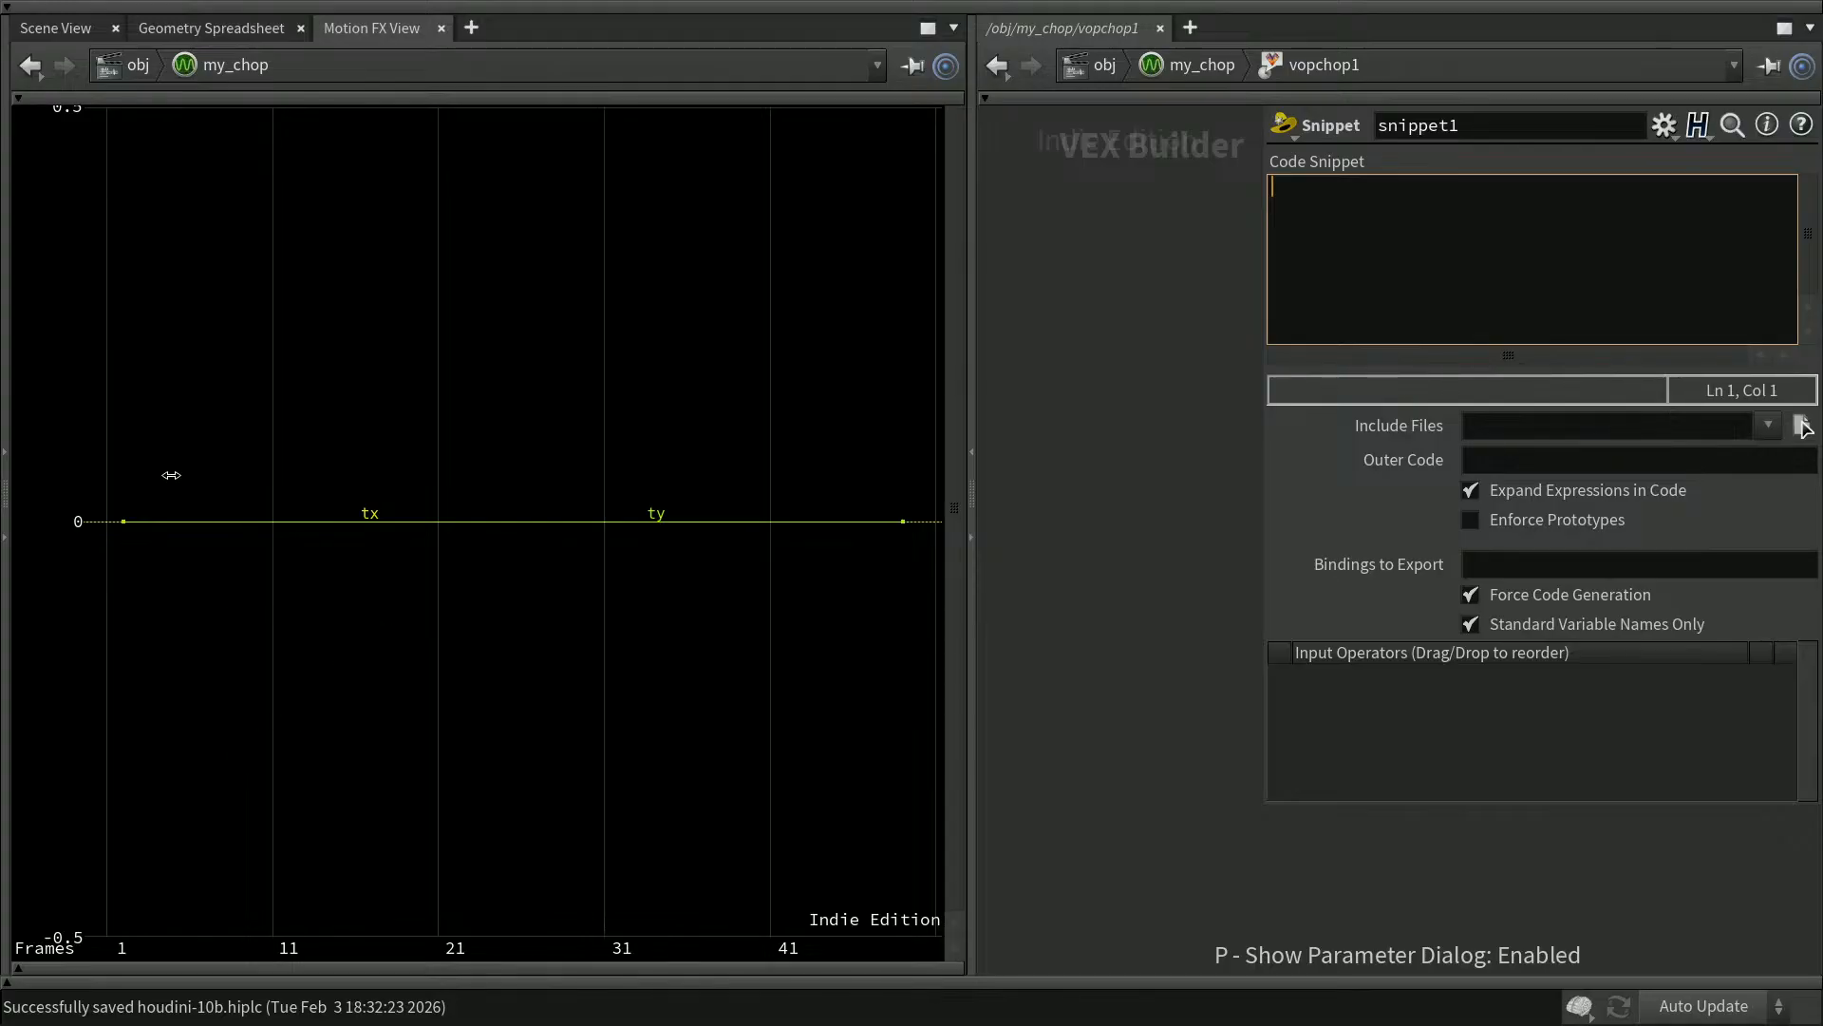
# Briefly reveal the playbar to examine the animation's frame range, and hide it again
pyautogui.click(25, 986)
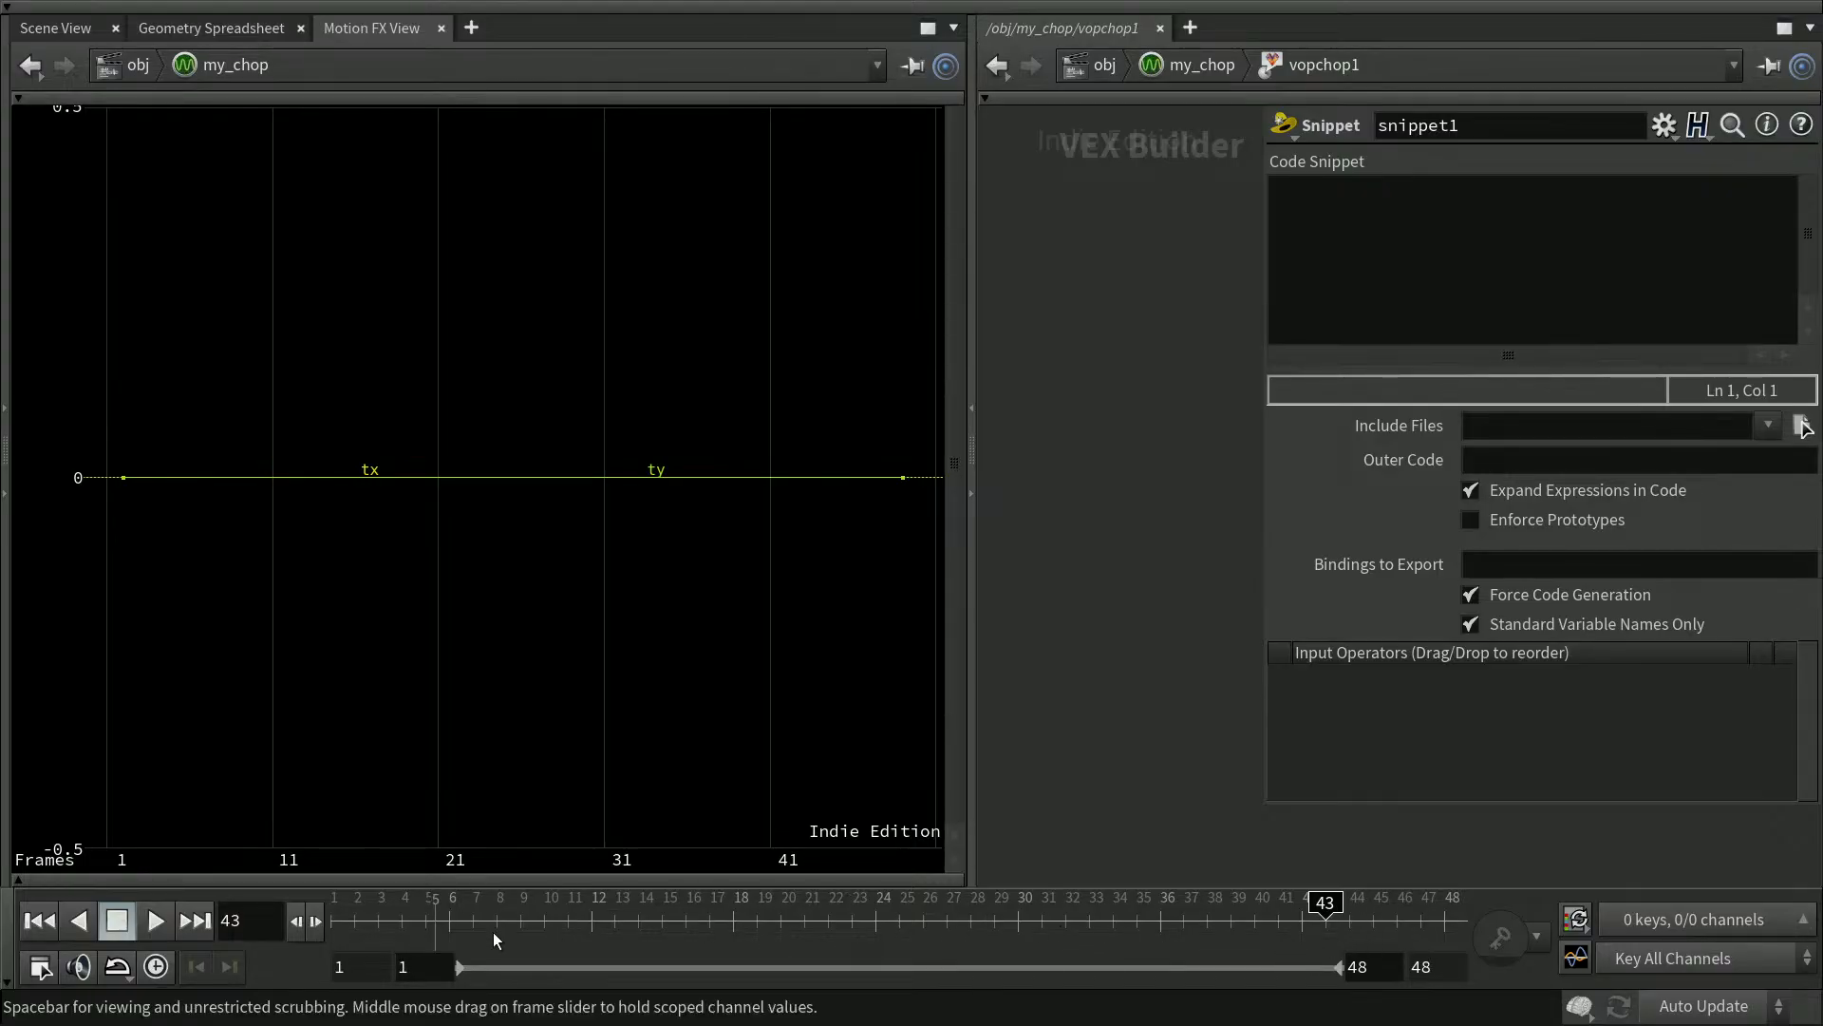
pyautogui.click(8, 917)
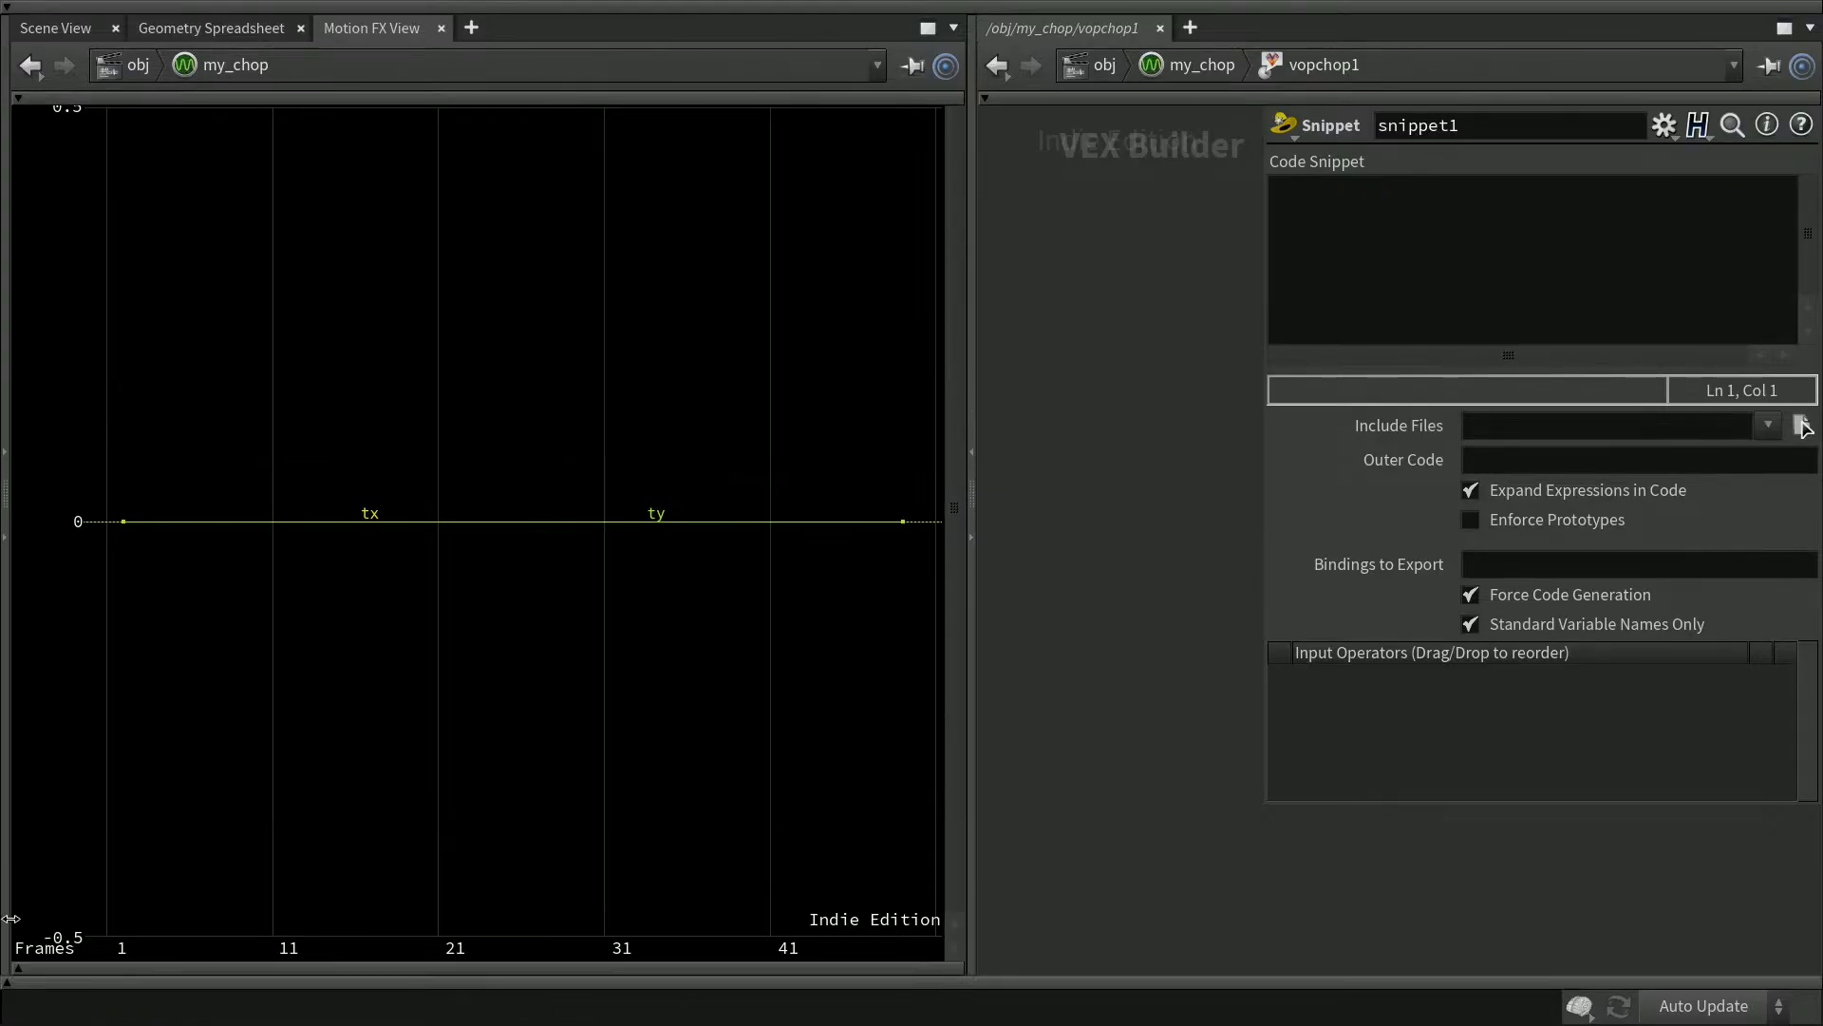
# Write V = sin(T); as the code of the snippet1 node and apply it
pyautogui.click(1392, 224)
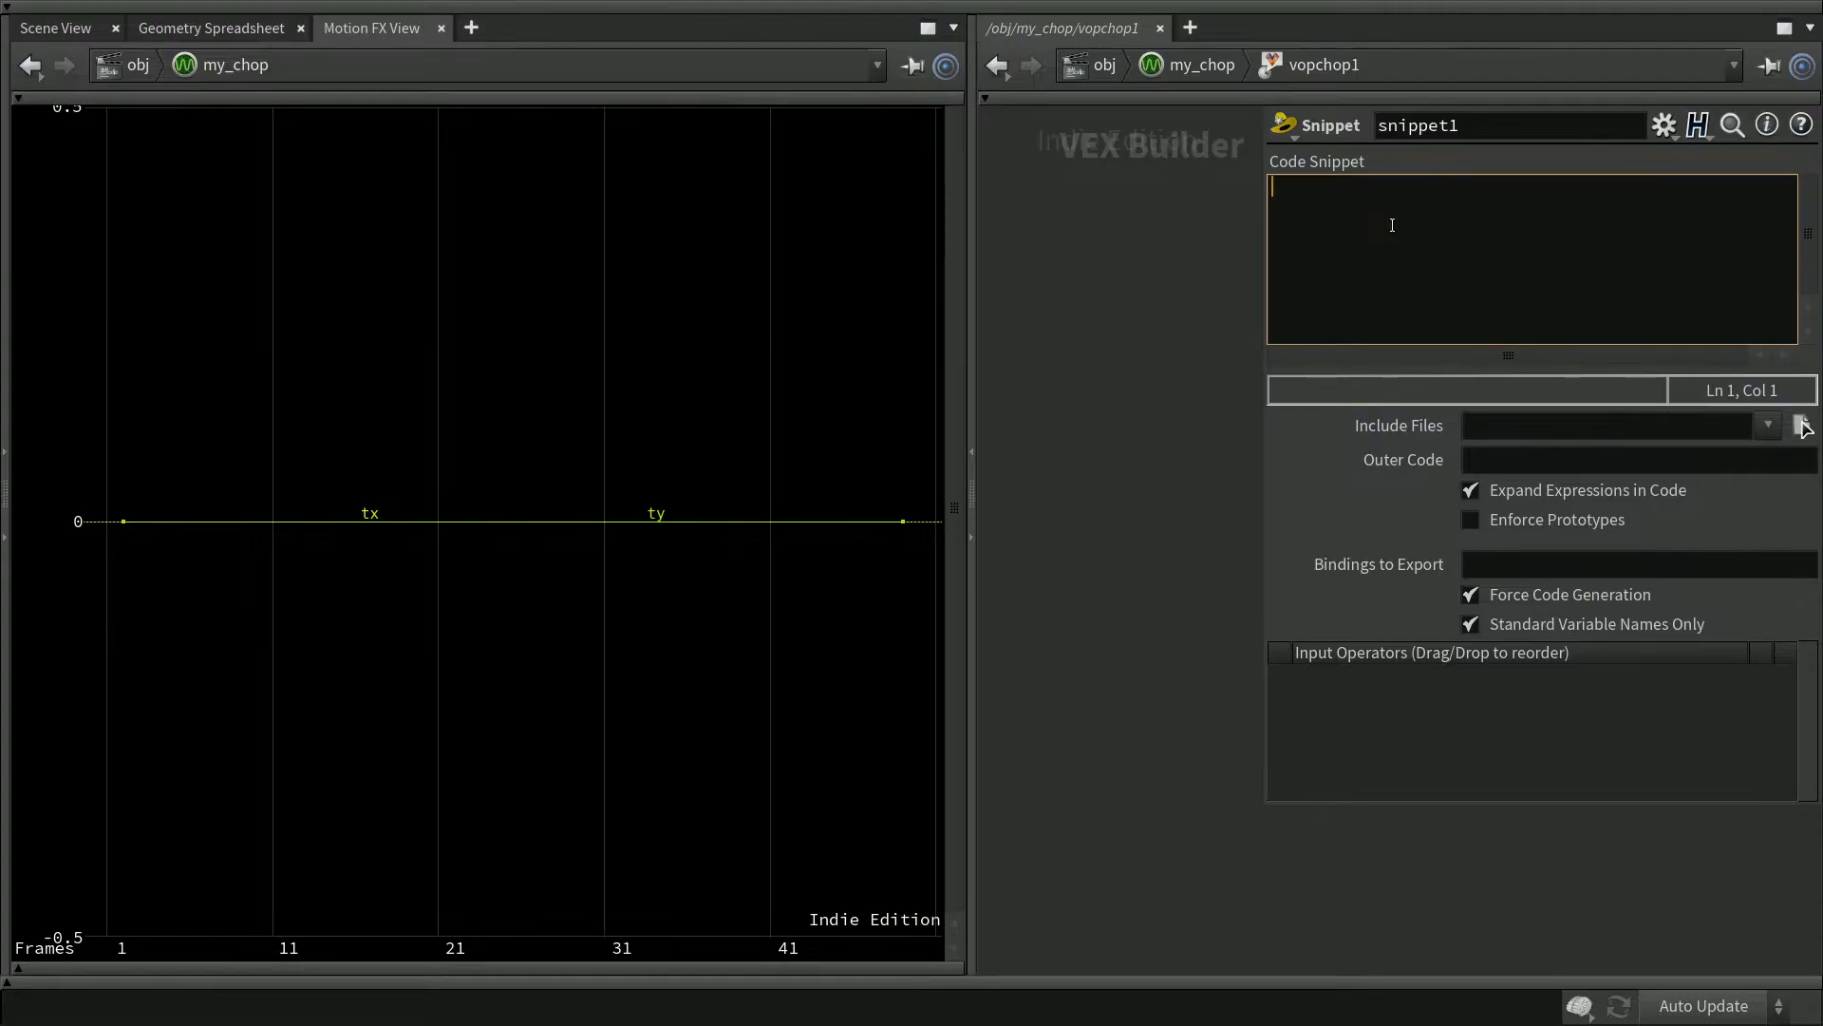
pyautogui.write('V = sin')
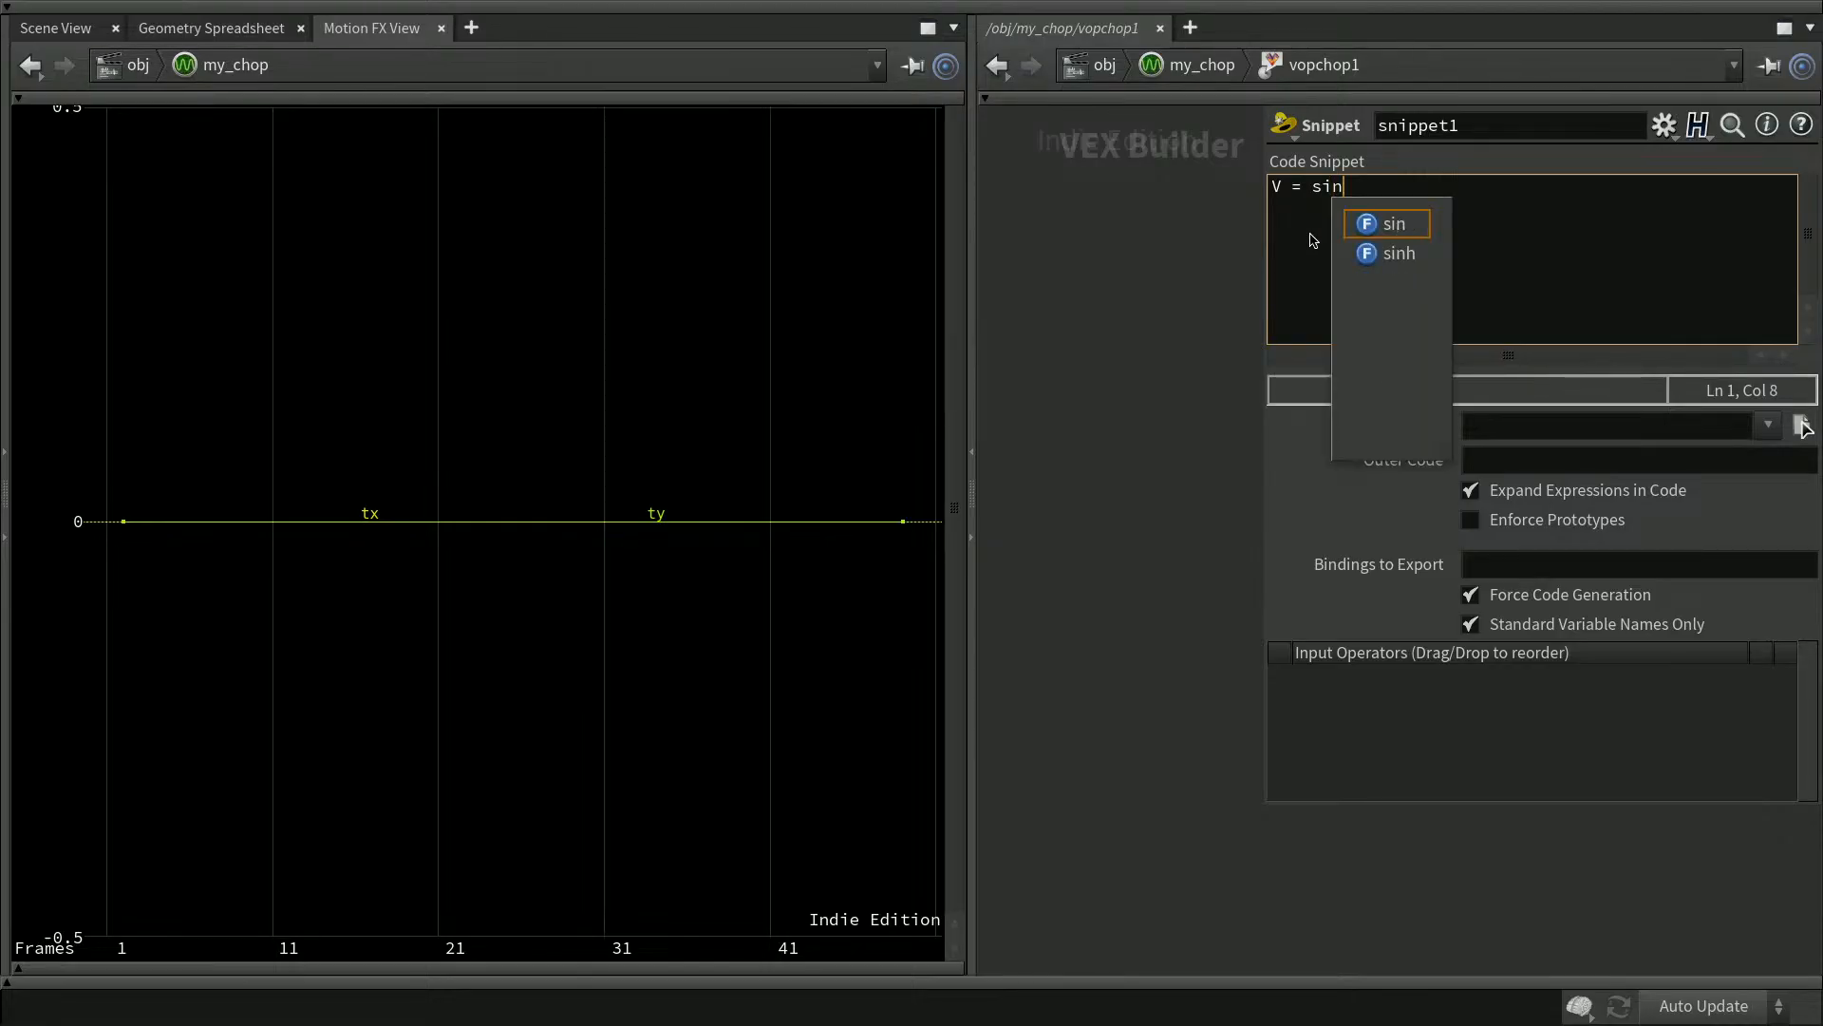
pyautogui.write('(')
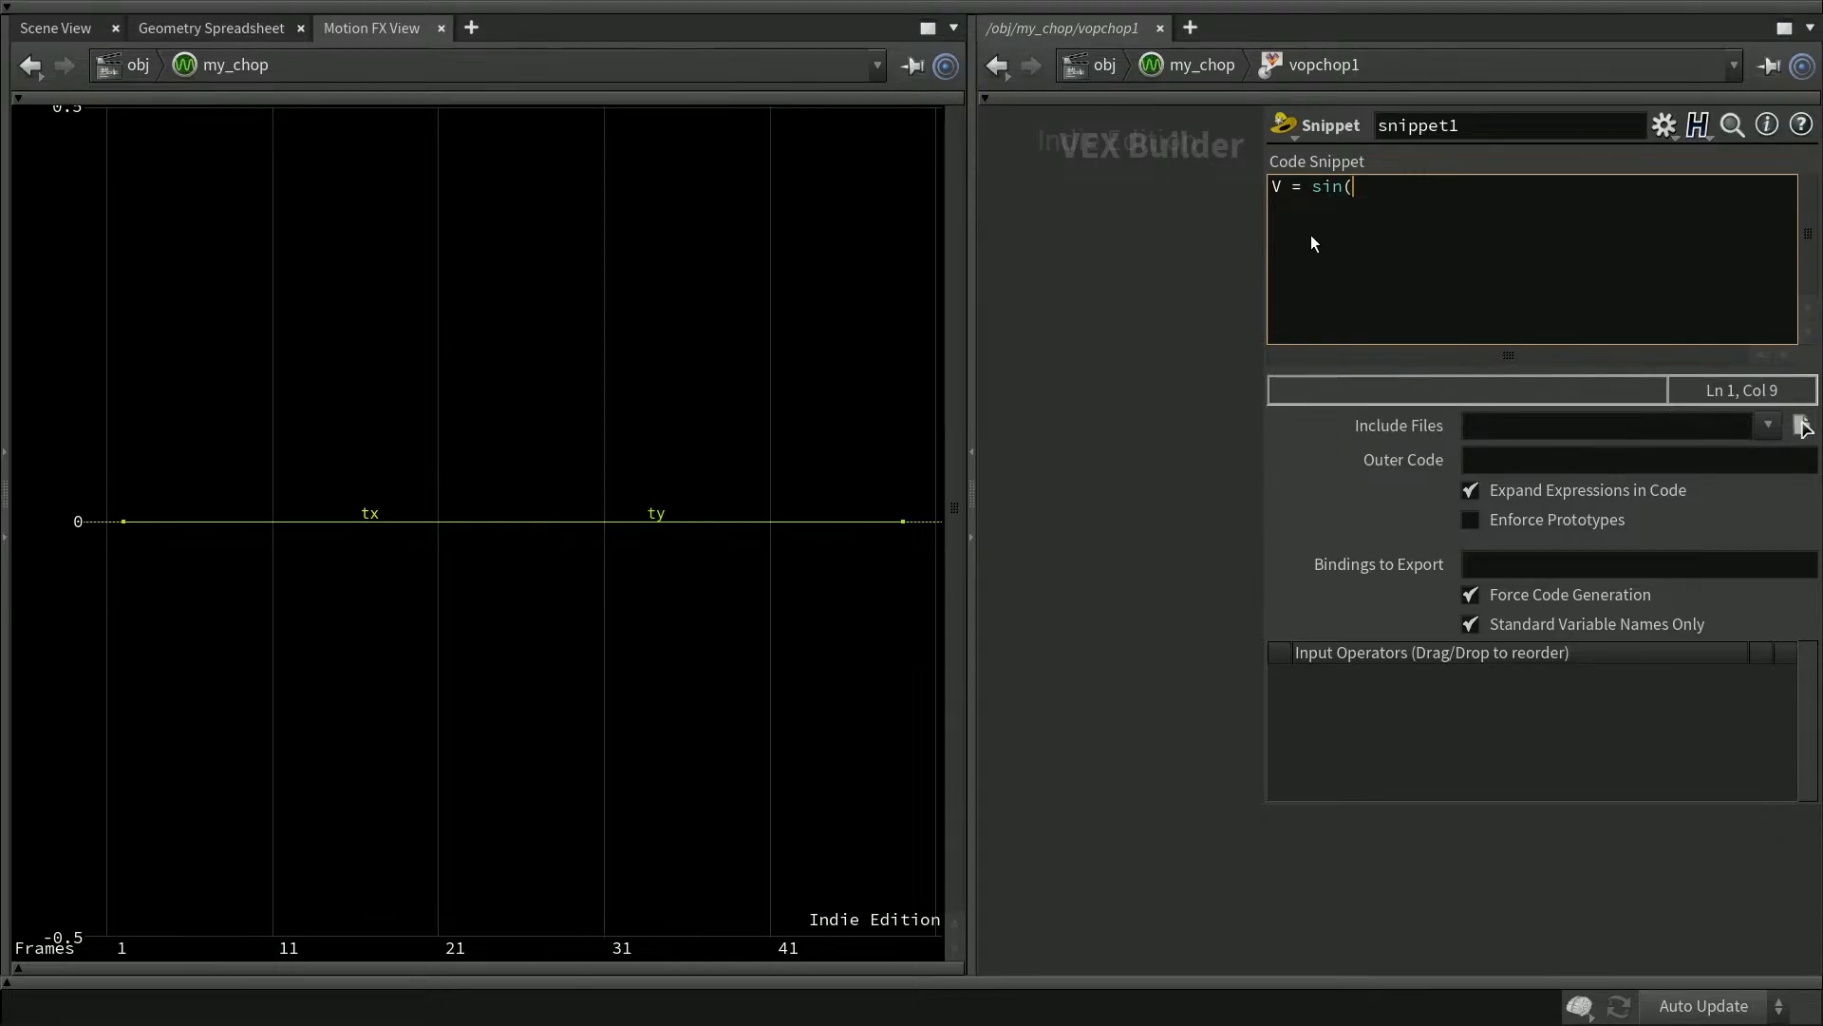
pyautogui.write('T);')
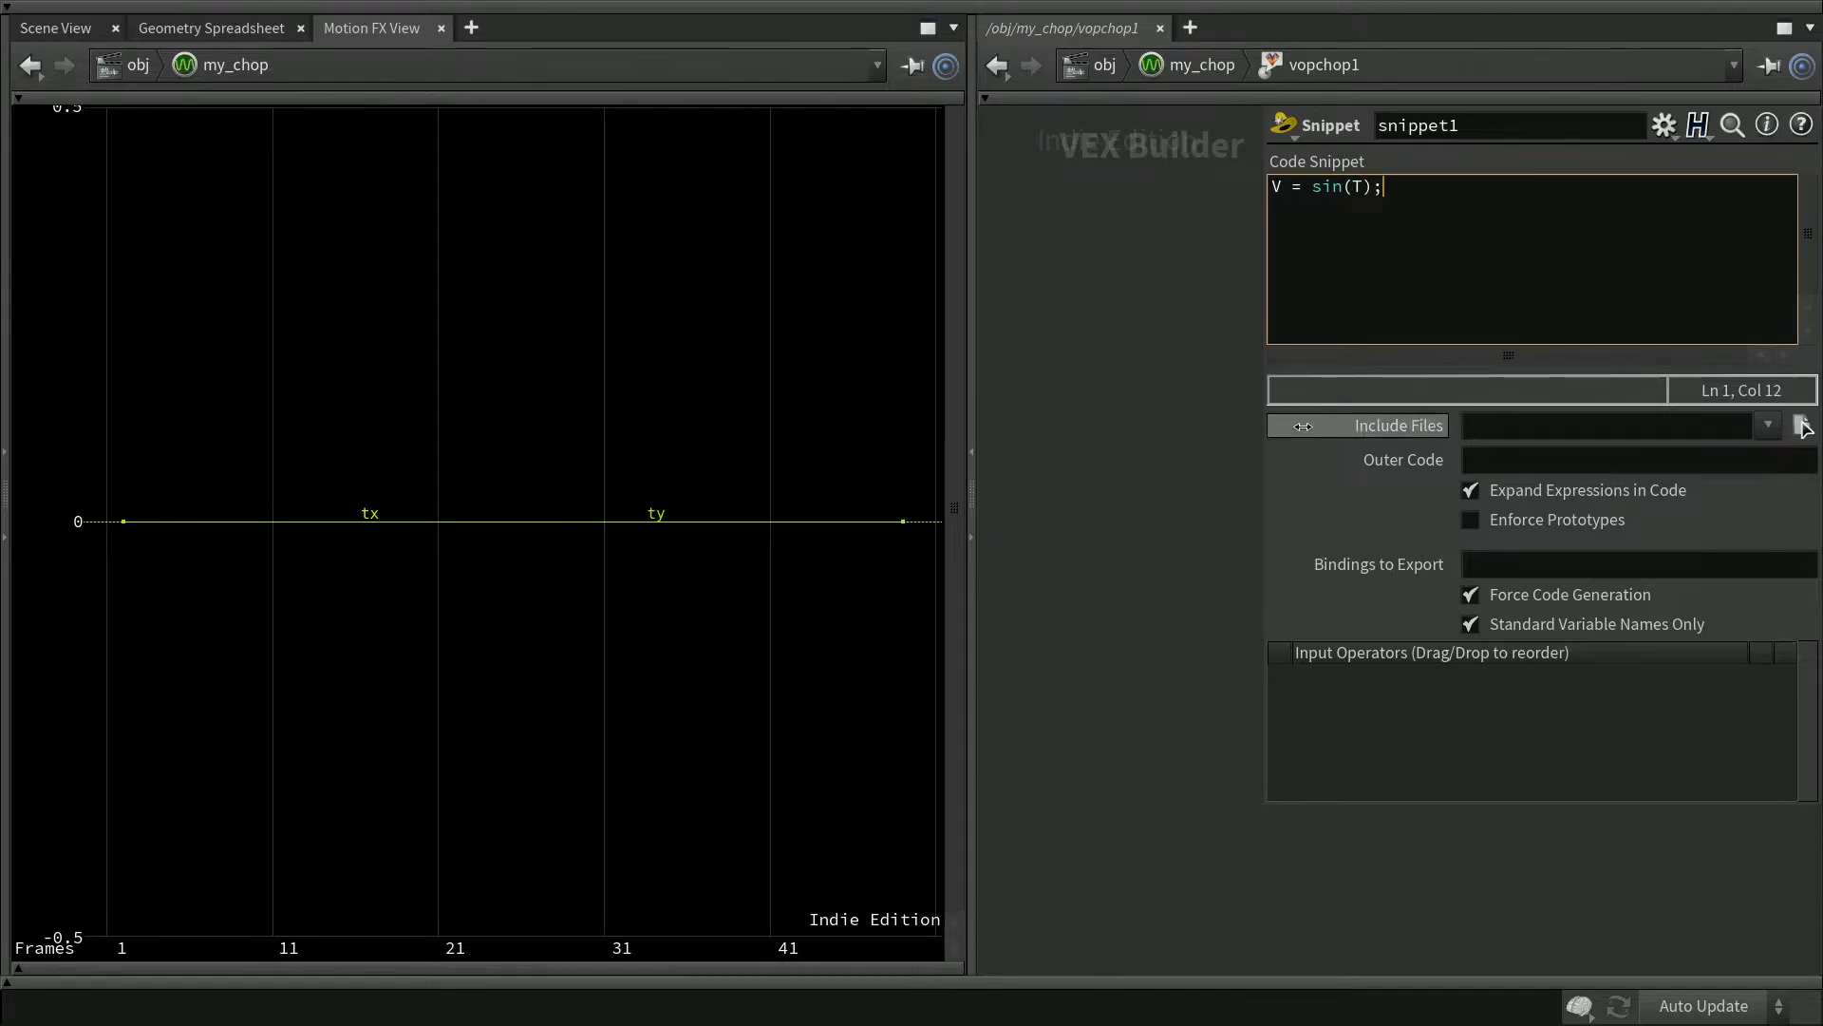
pyautogui.click(1175, 480)
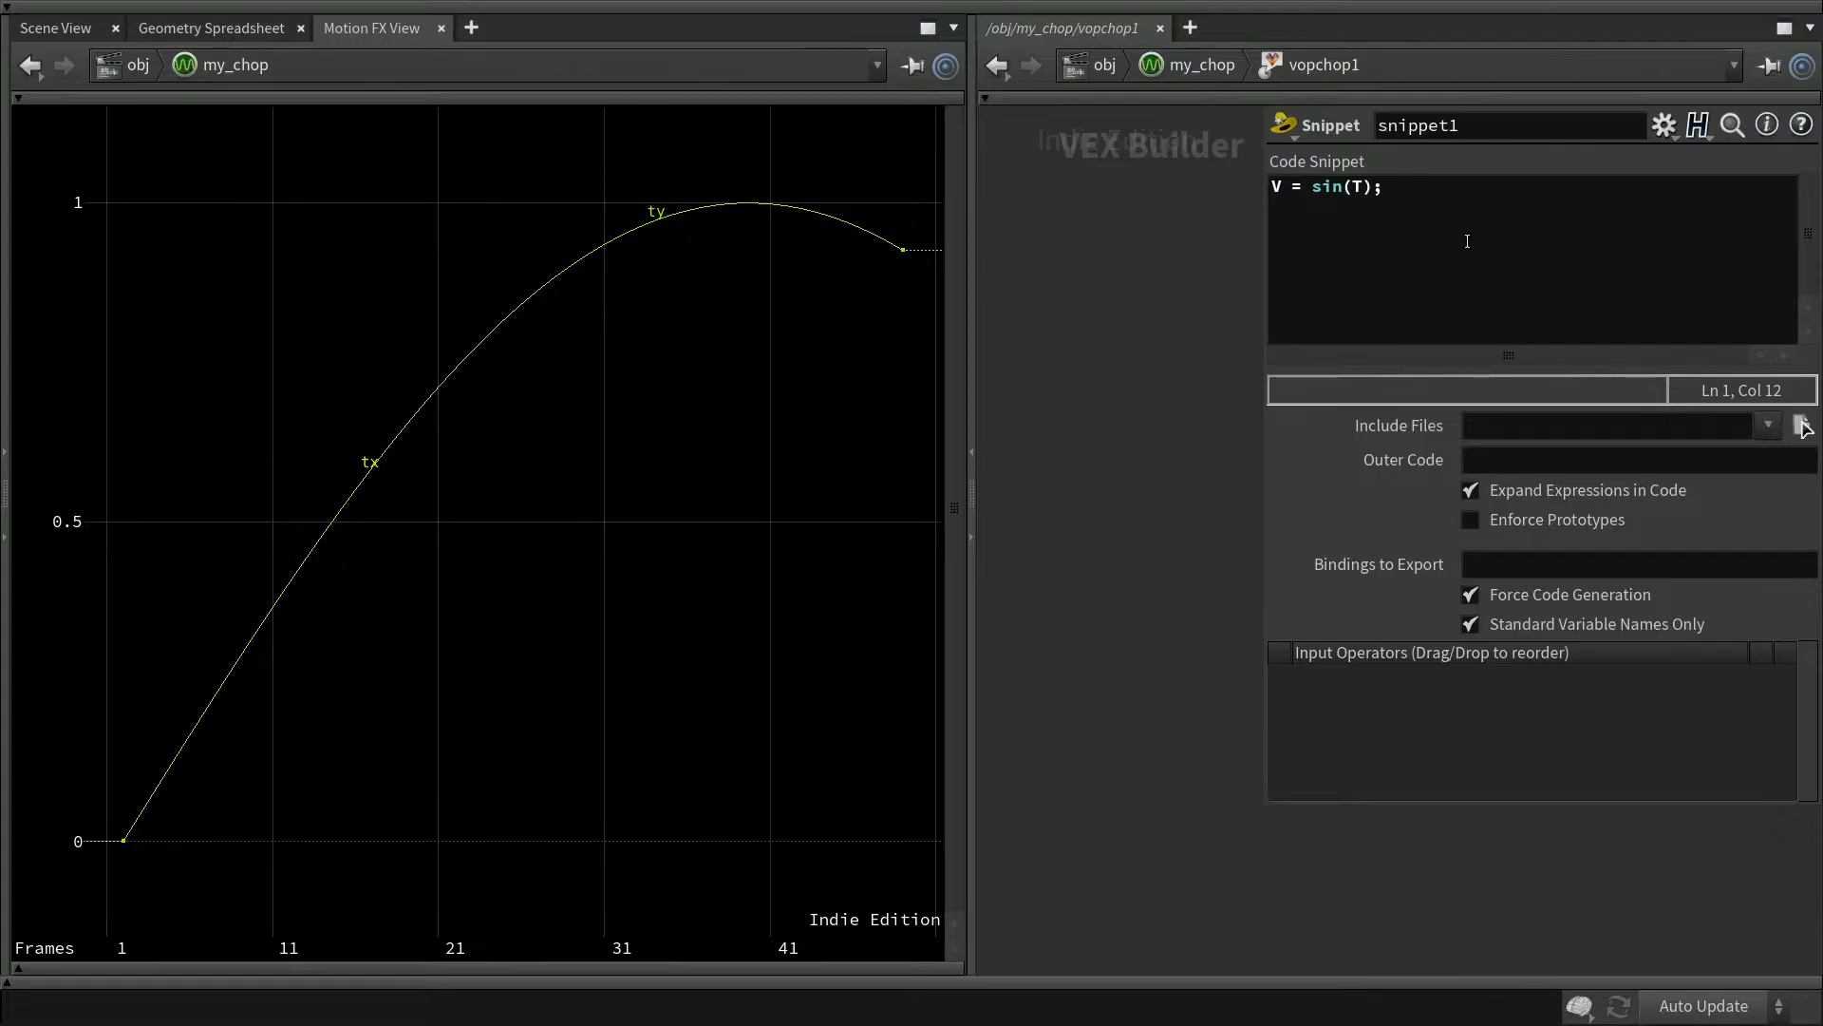
# Multiply T by PI inside the sine function so the line reads V = sin(T*PI); and apply it
pyautogui.click(1362, 189)
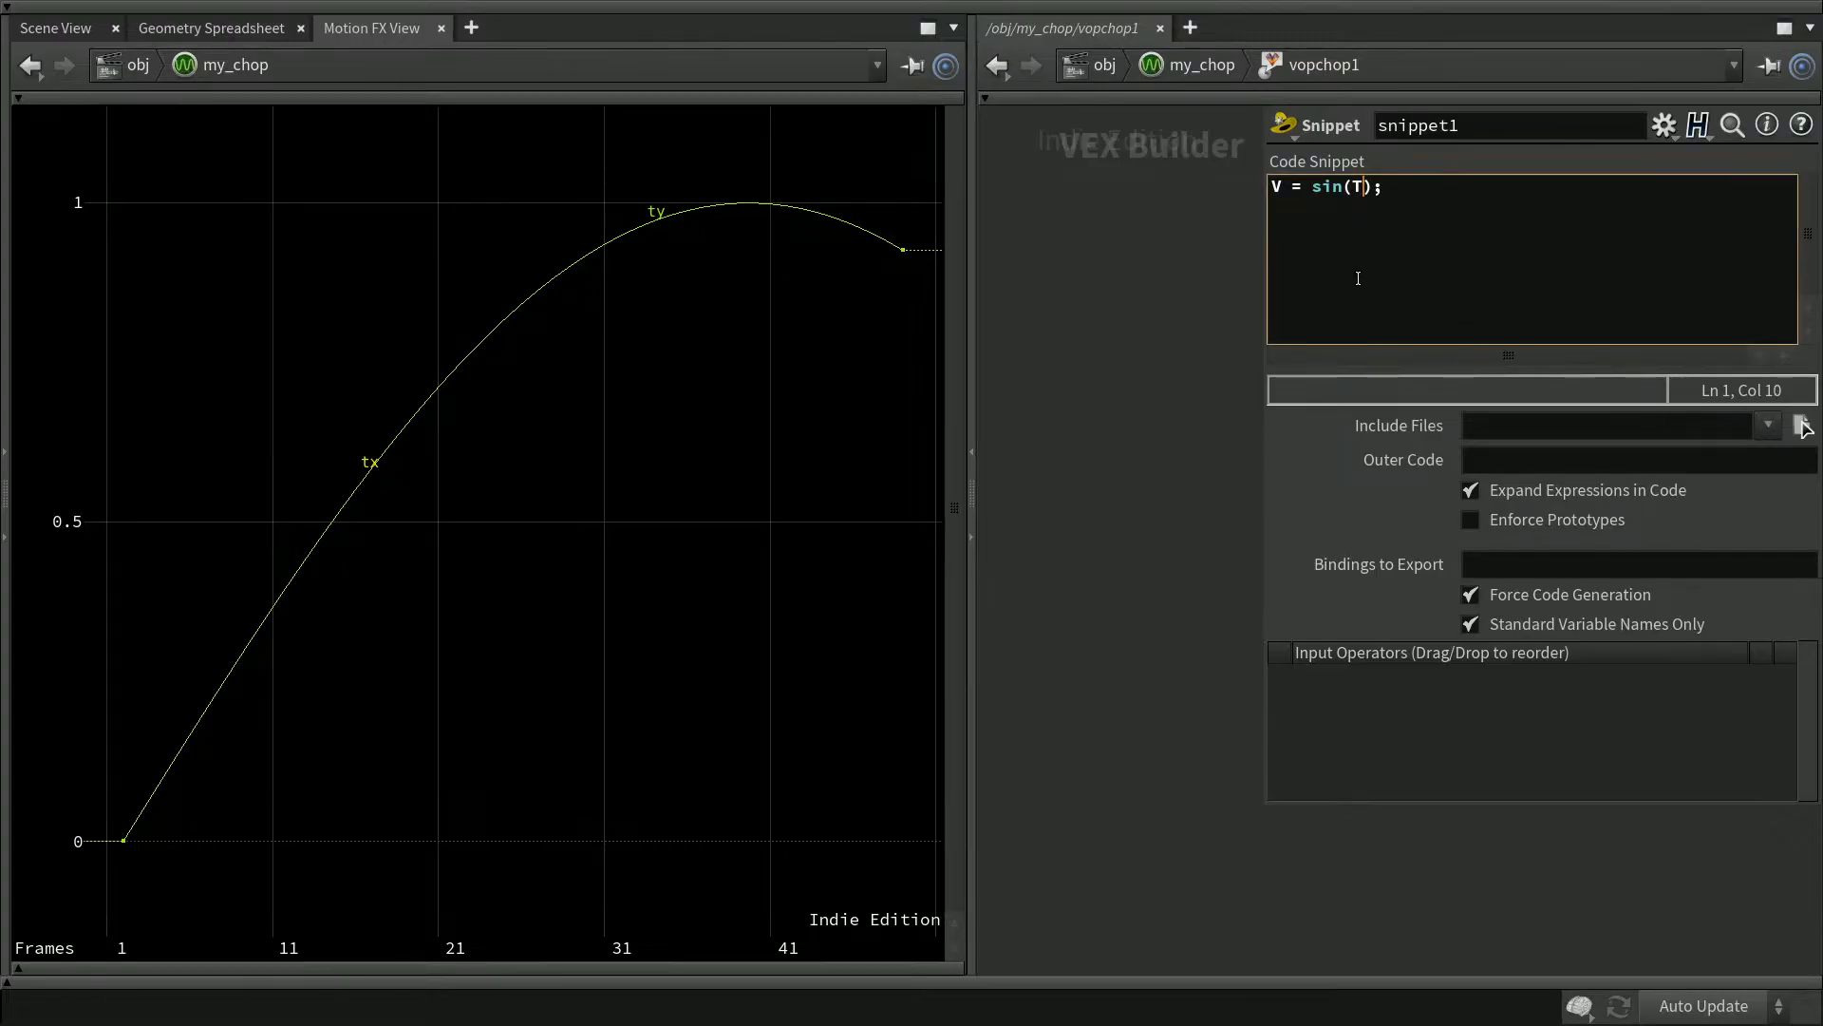
pyautogui.write('*PI')
pyautogui.click(1168, 433)
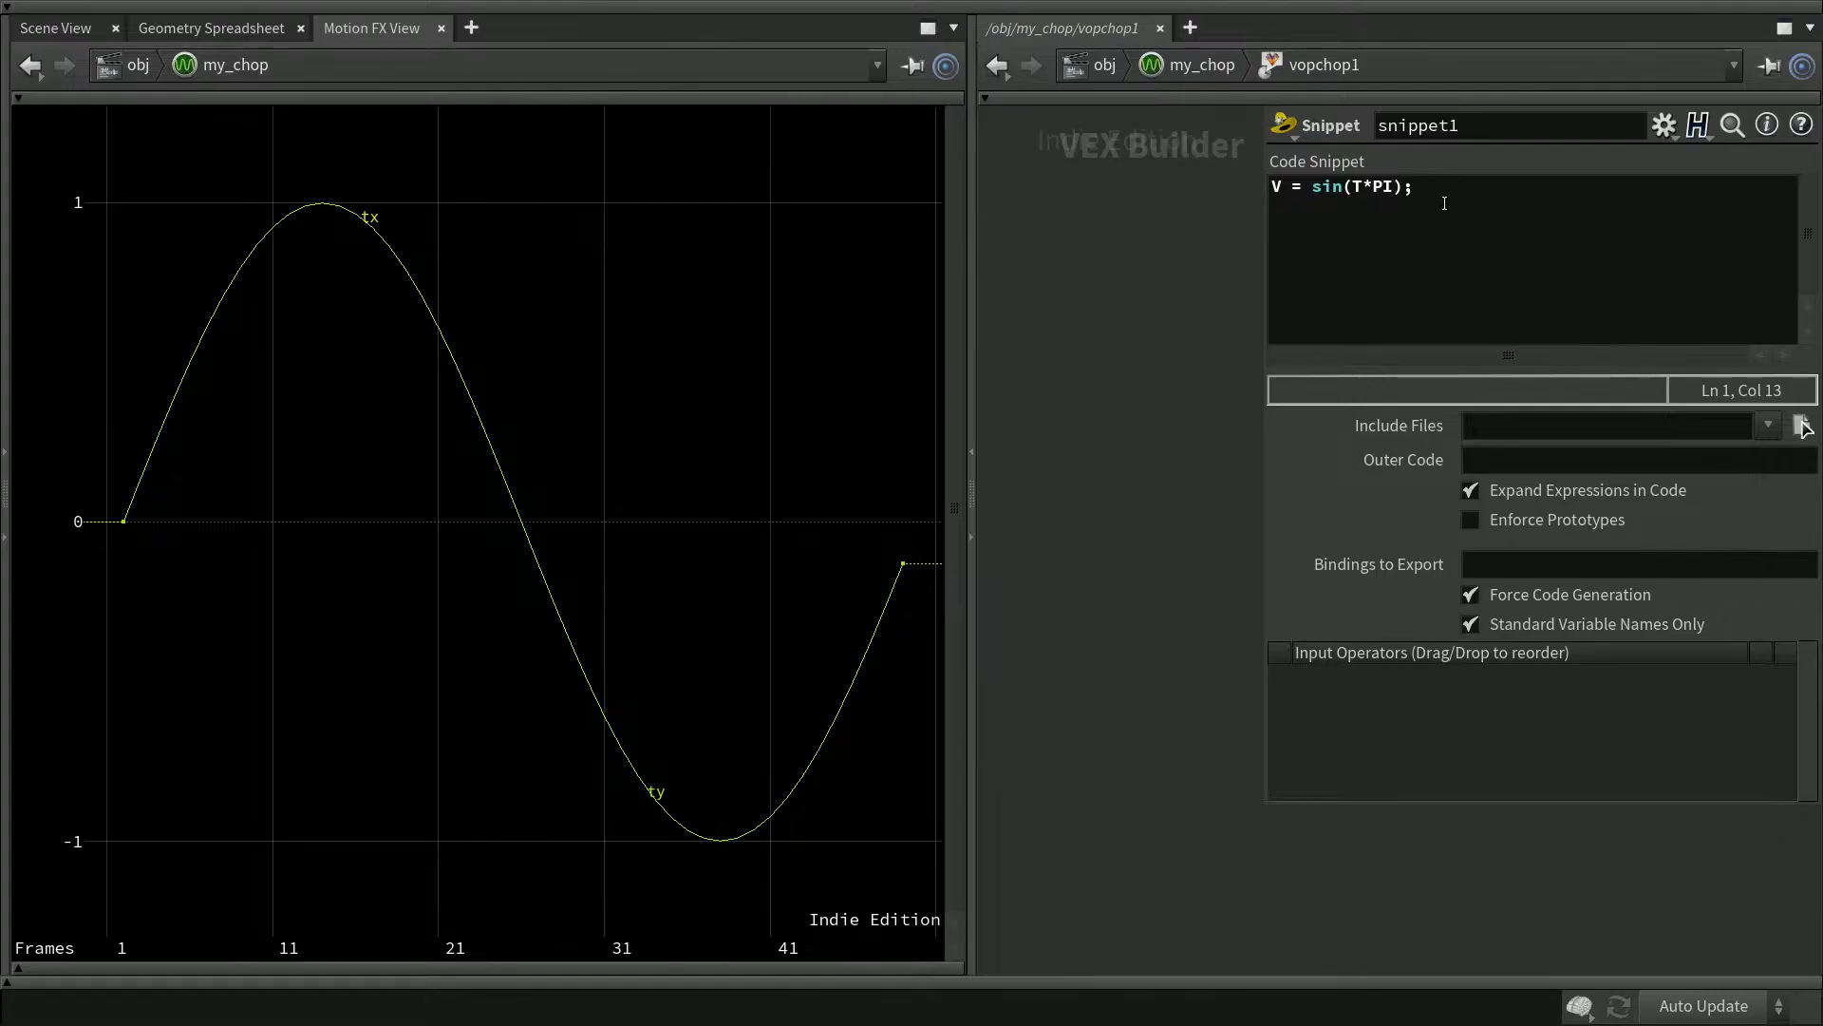
# Insert the line float x = cos(T*PI) above the V assignment in the snippet code
pyautogui.click(1338, 220)
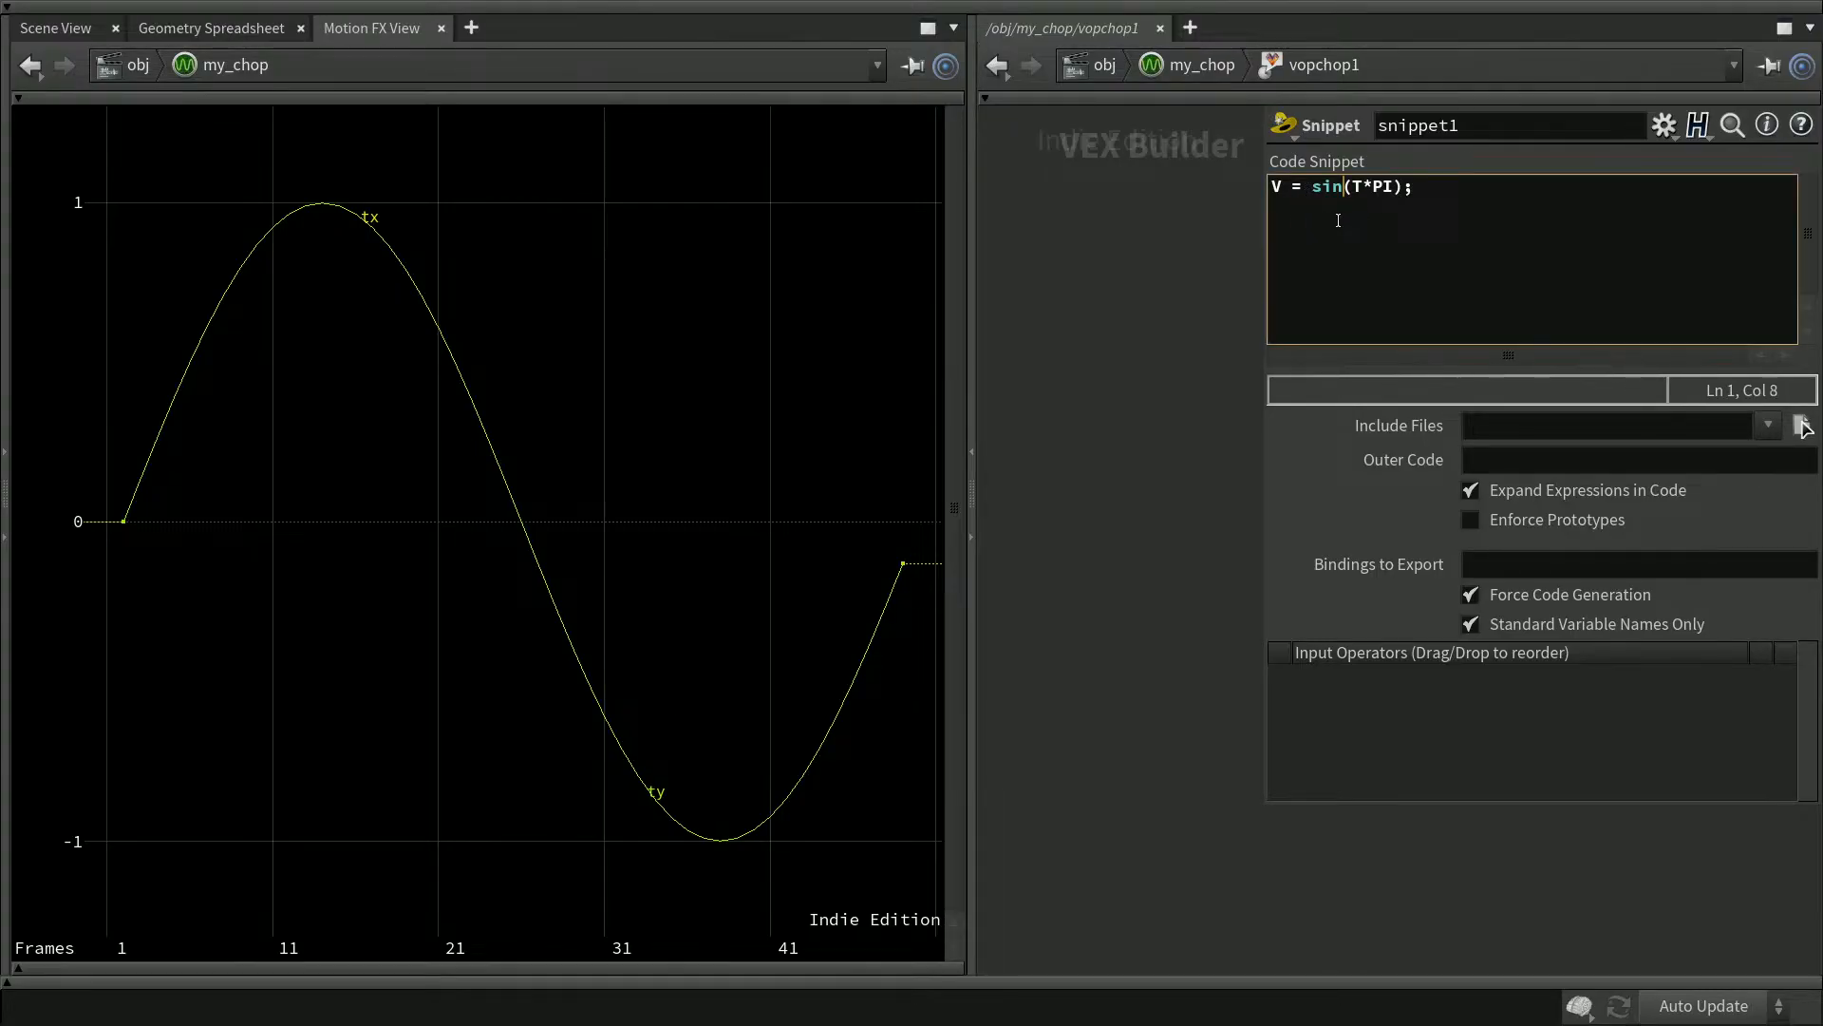
pyautogui.click(1294, 188)
pyautogui.press('Return')
pyautogui.press('Up')
pyautogui.write('float')
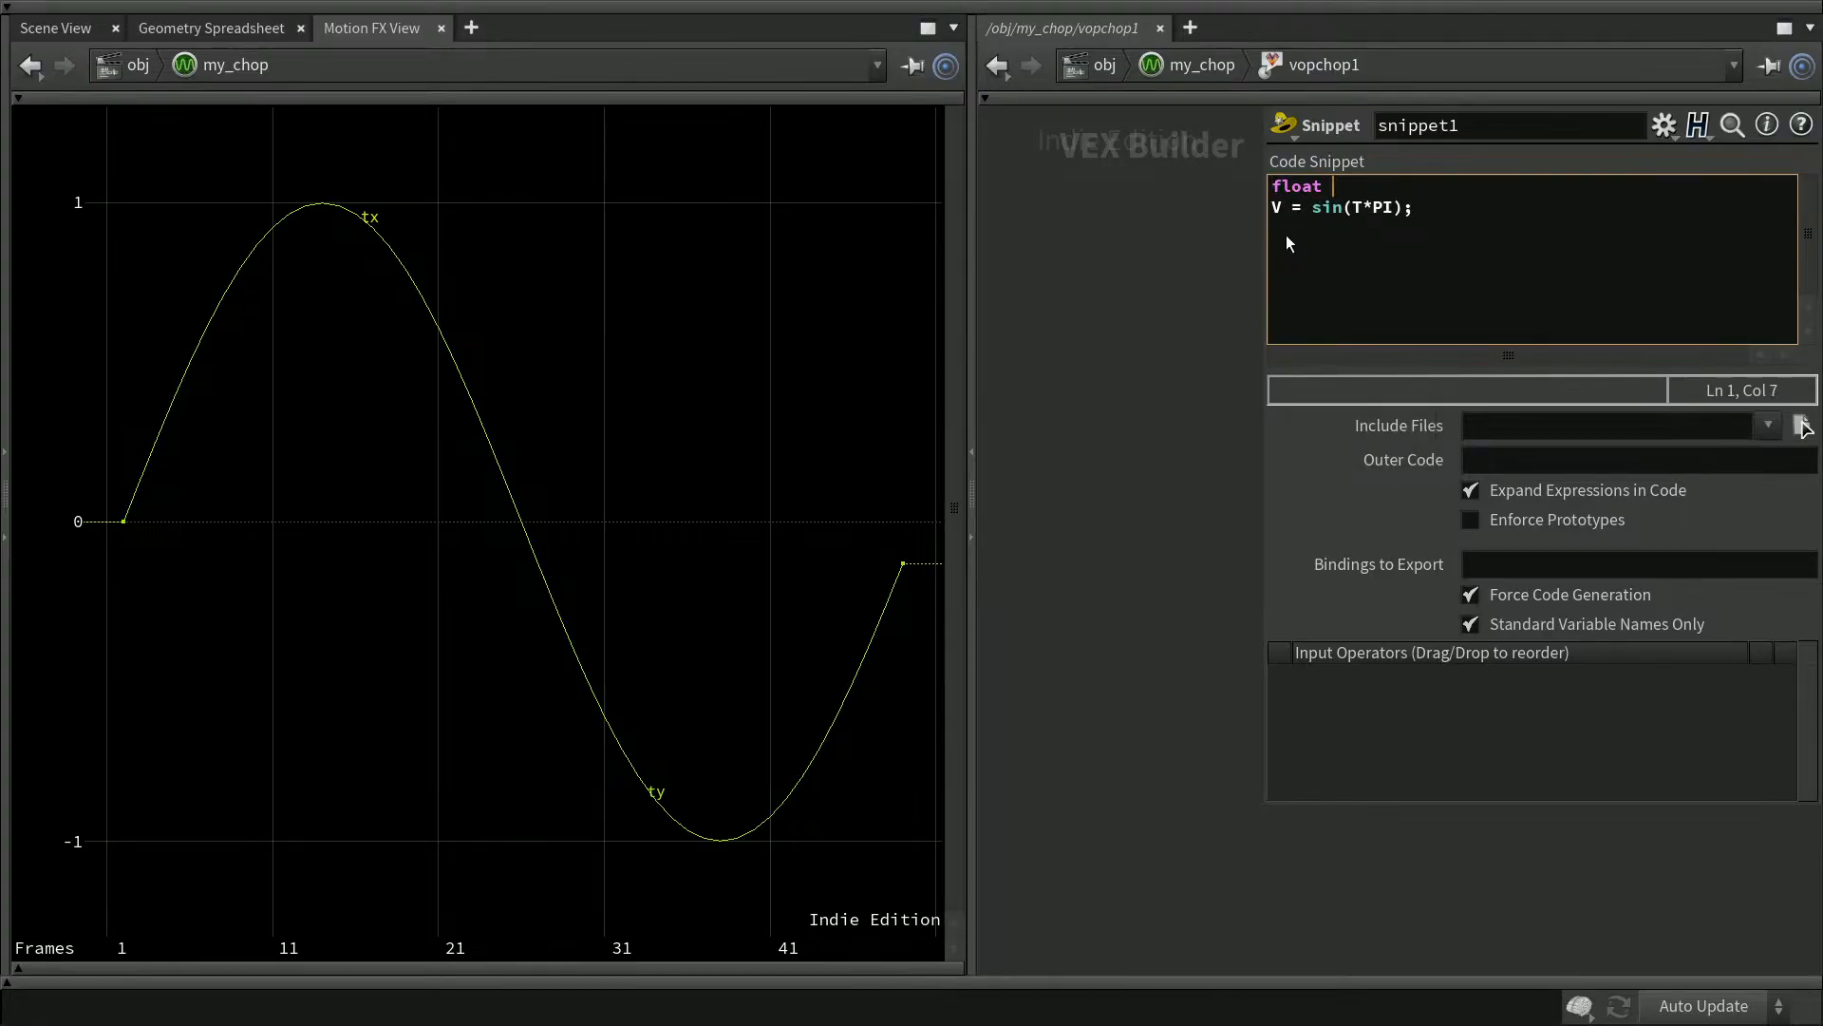
pyautogui.write('yx = cos')
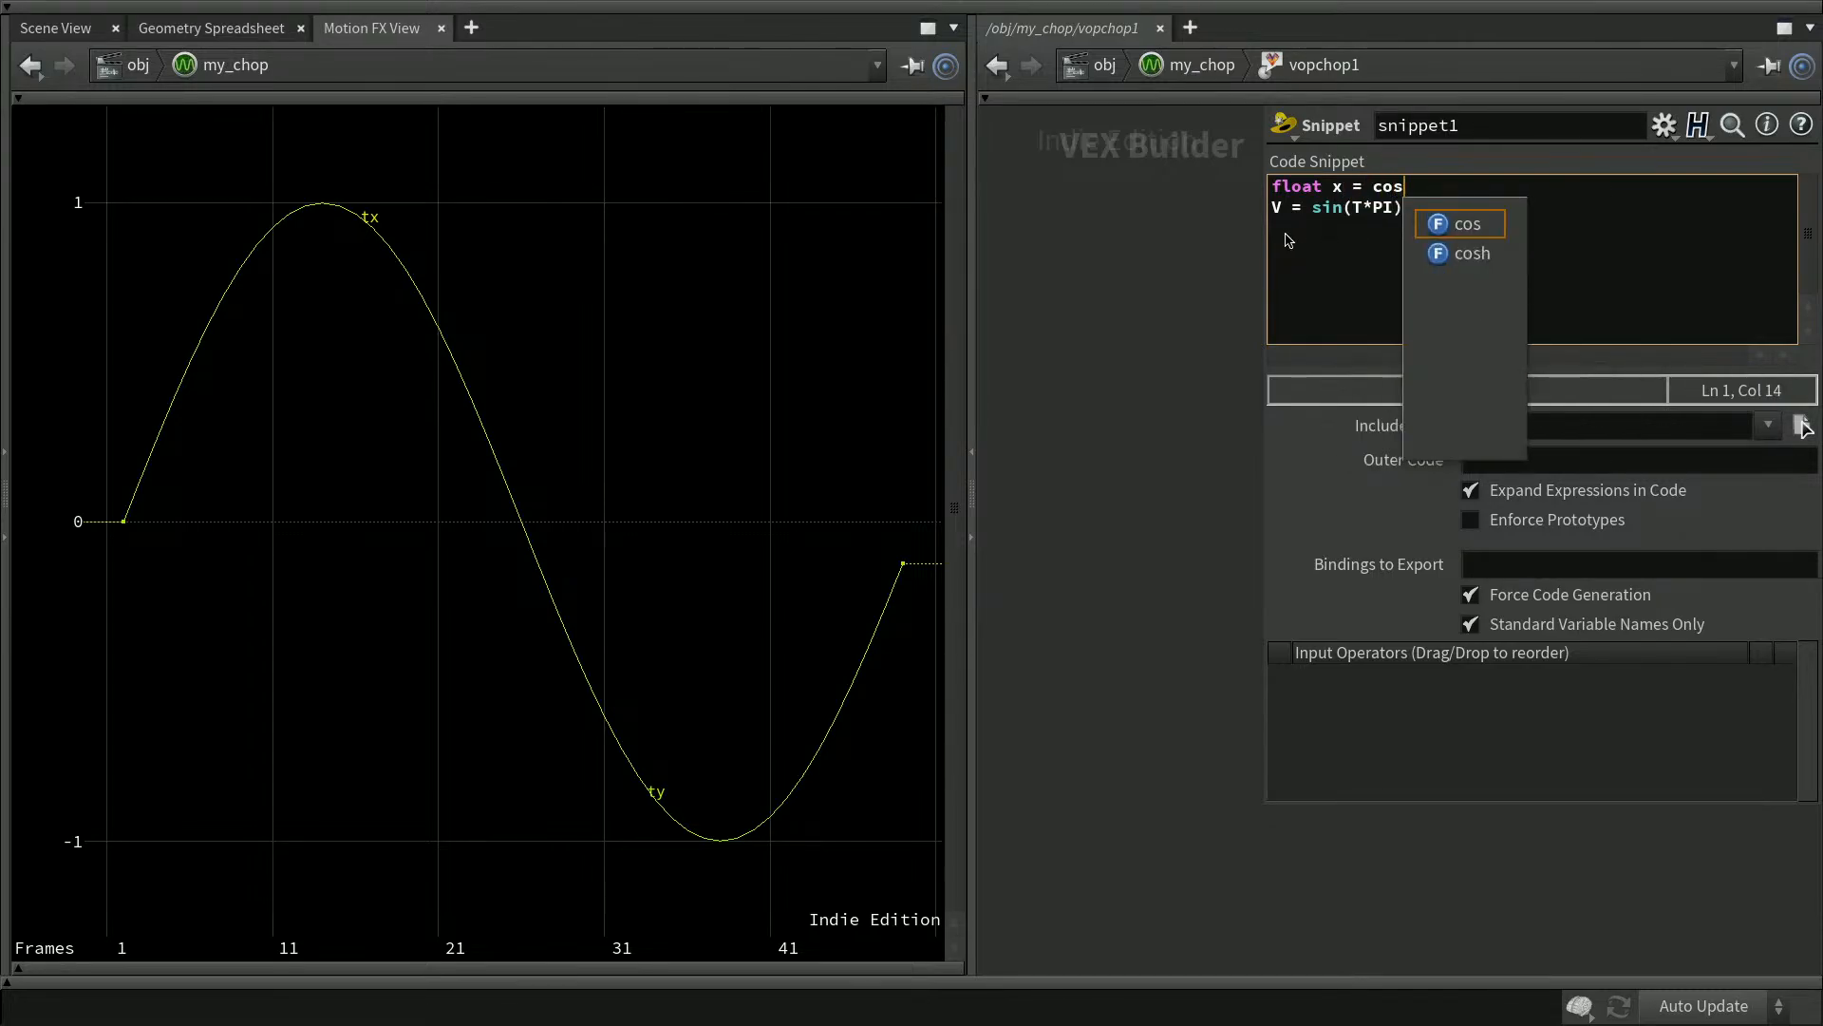
pyautogui.write('(T*')
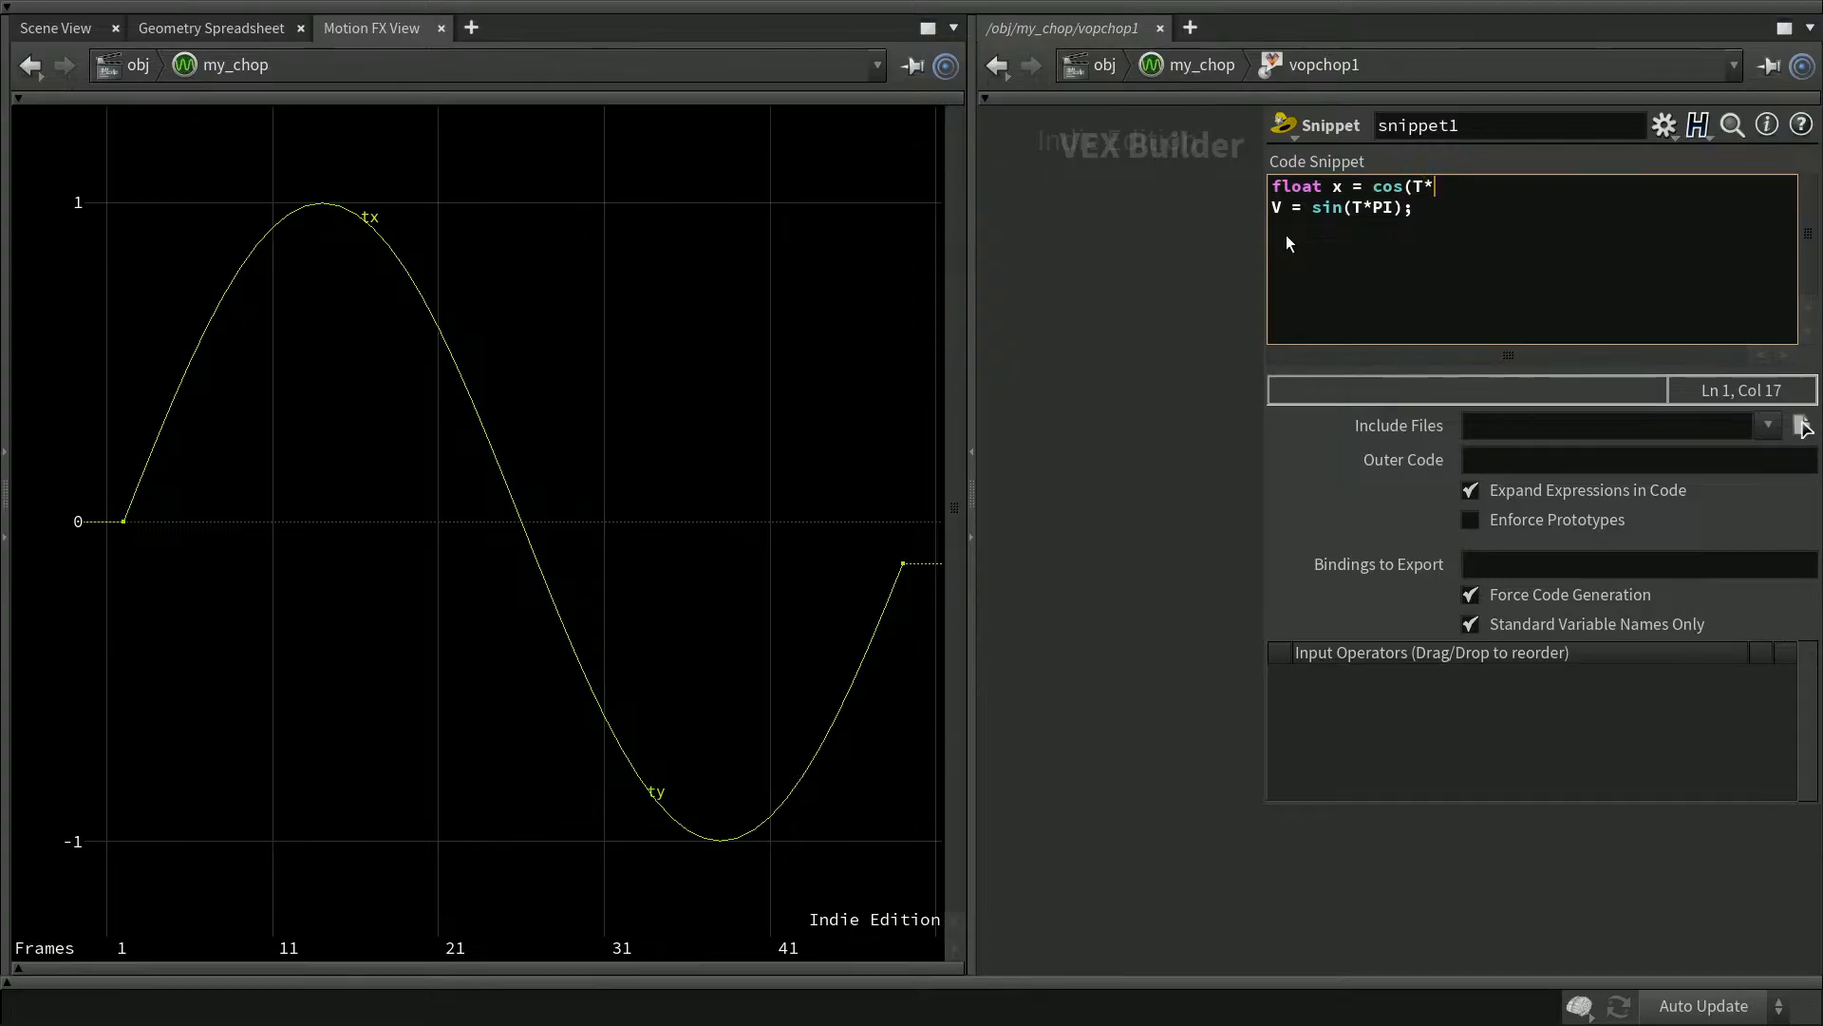
pyautogui.write('PI)')
# Cut the T*PI argument out of the cos function on the x line
pyautogui.press('Left')
pyautogui.hotkey('shift', 'Left')
pyautogui.hotkey('shift', 'Left')
pyautogui.hotkey('shift', 'Left')
pyautogui.hotkey('shift', 'Left')
pyautogui.hotkey('ctrl', 'x')
# Add the line float a = T*PI; at the very start of the snippet code, above the x declaration
pyautogui.press('Left')
pyautogui.press('Left')
pyautogui.press('Left')
pyautogui.press('Left')
pyautogui.press('Left')
pyautogui.press('Left')
pyautogui.press('Left')
pyautogui.press('Left')
pyautogui.press('Return')
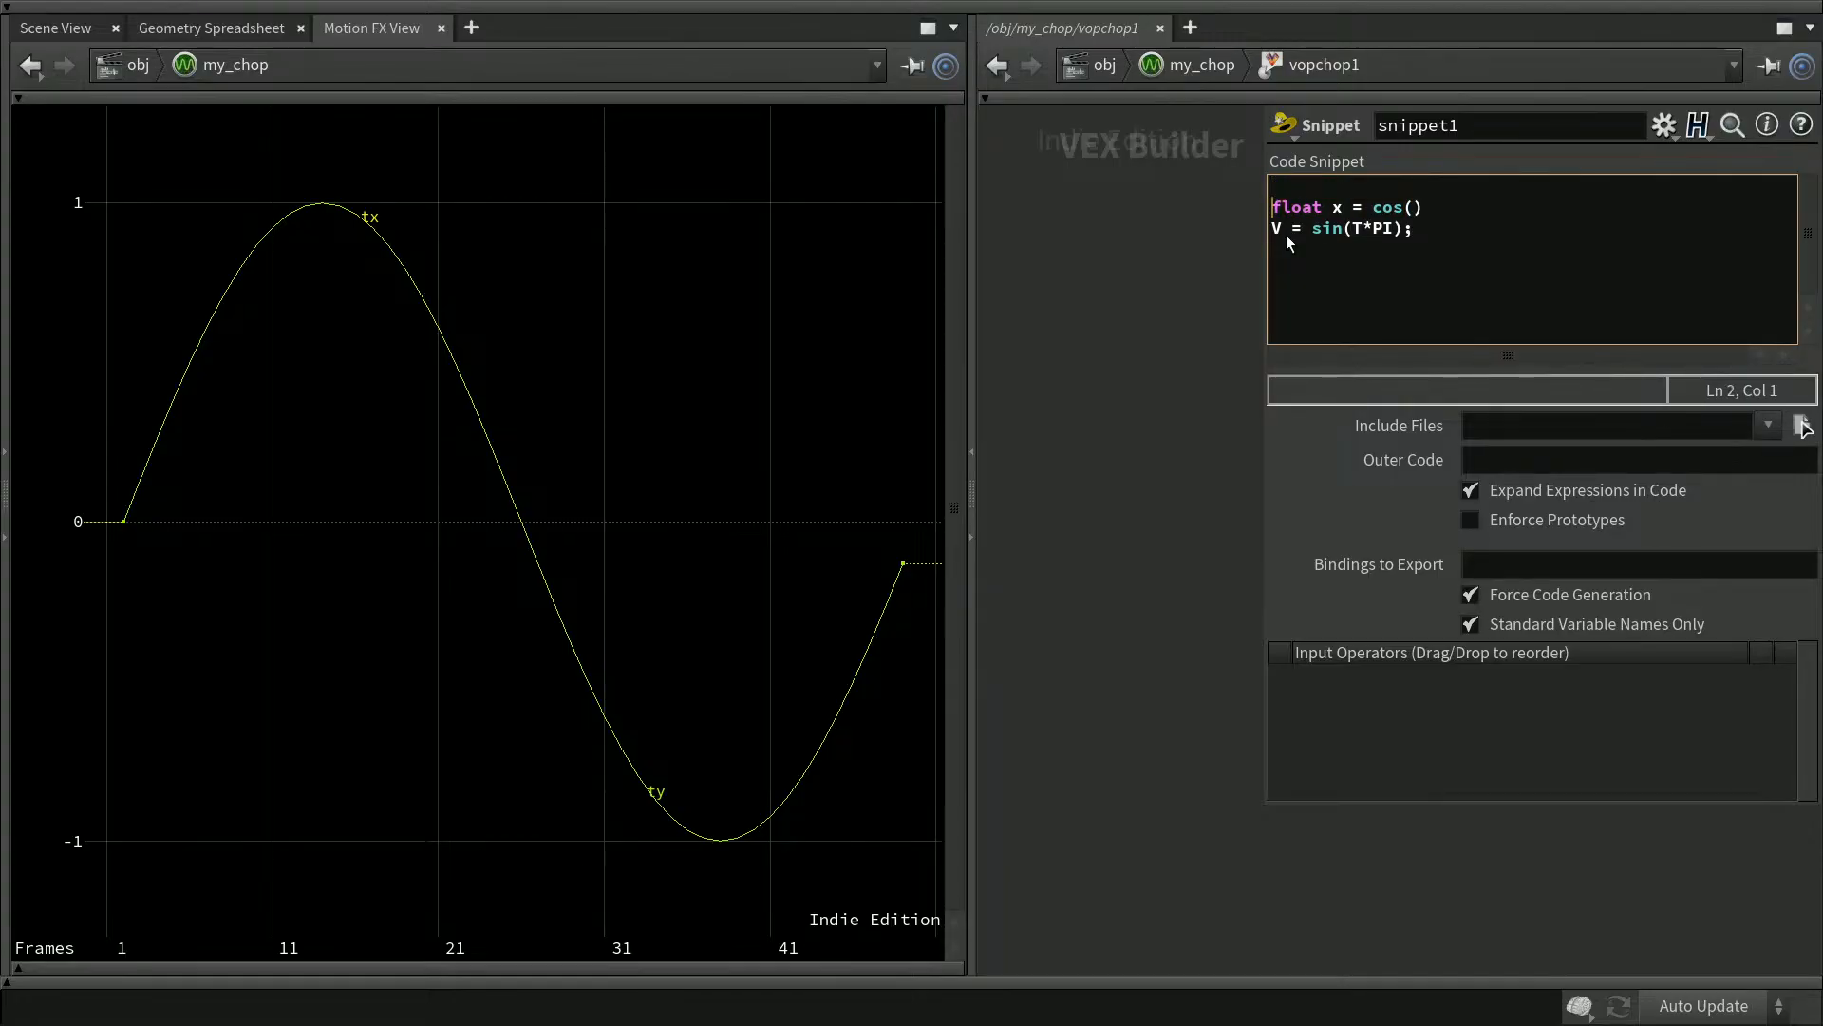
pyautogui.write('floar ')
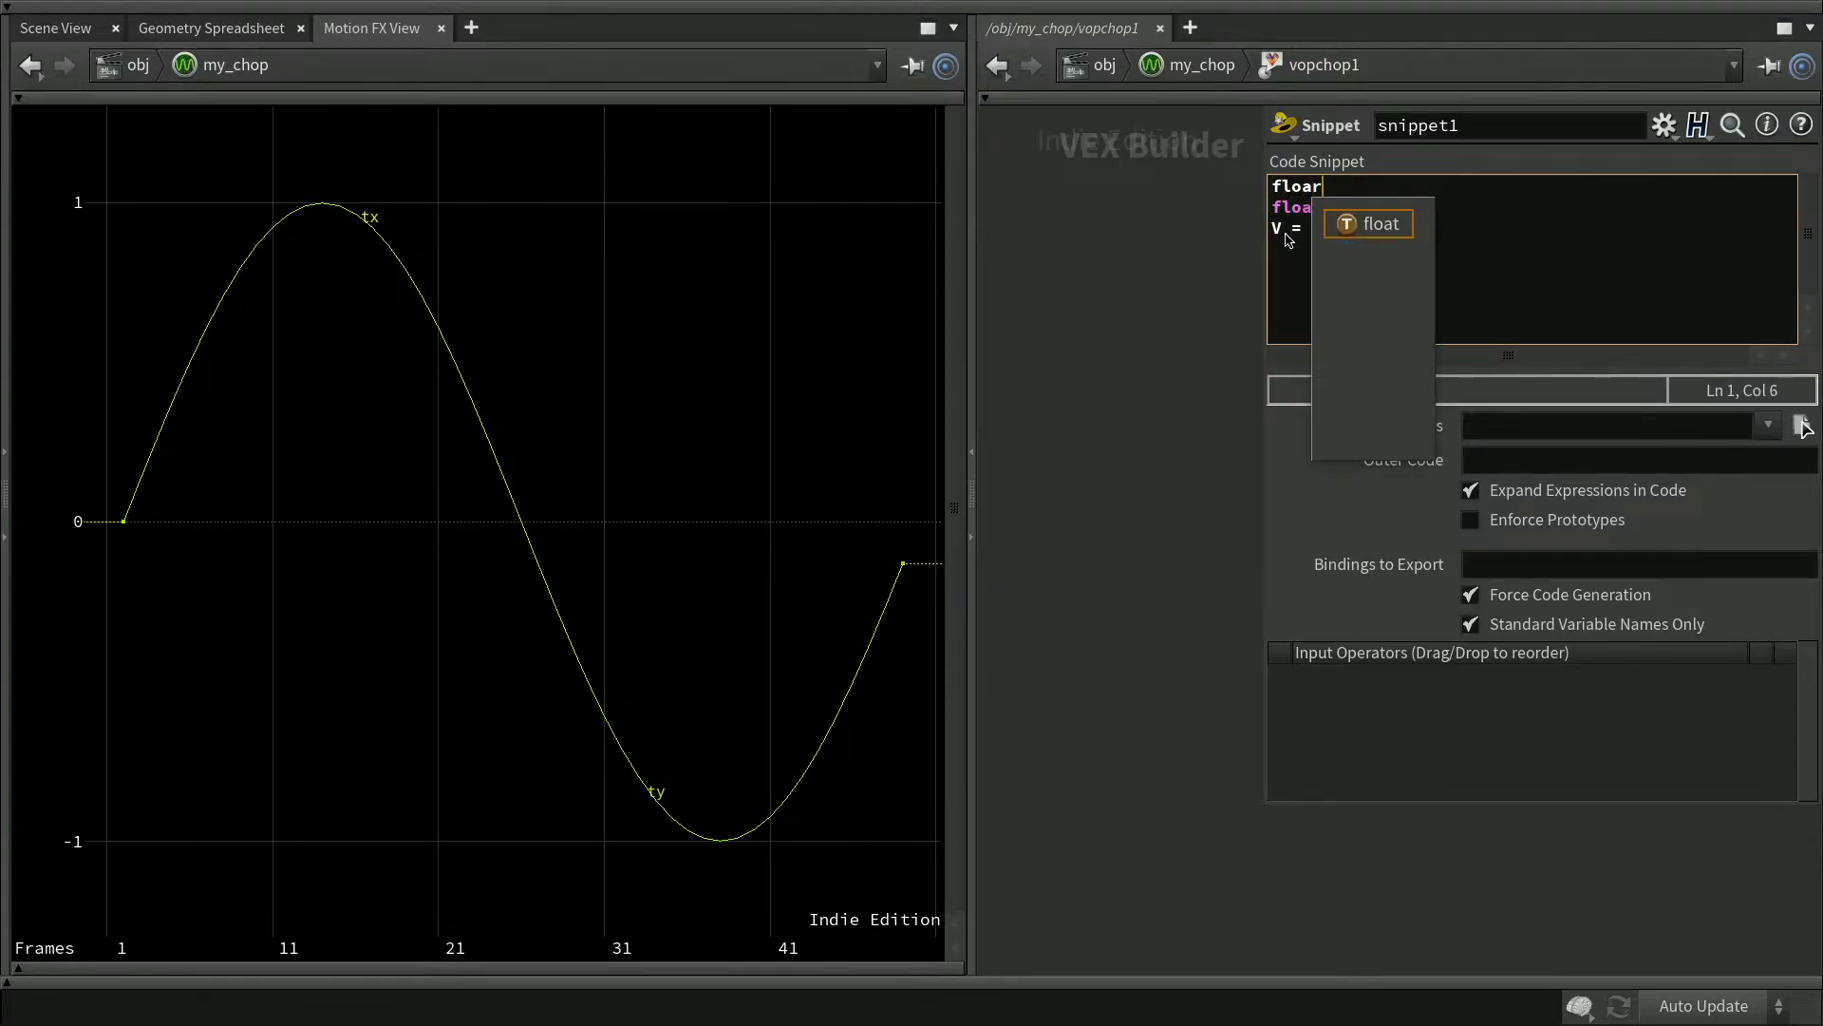
pyautogui.write('a =')
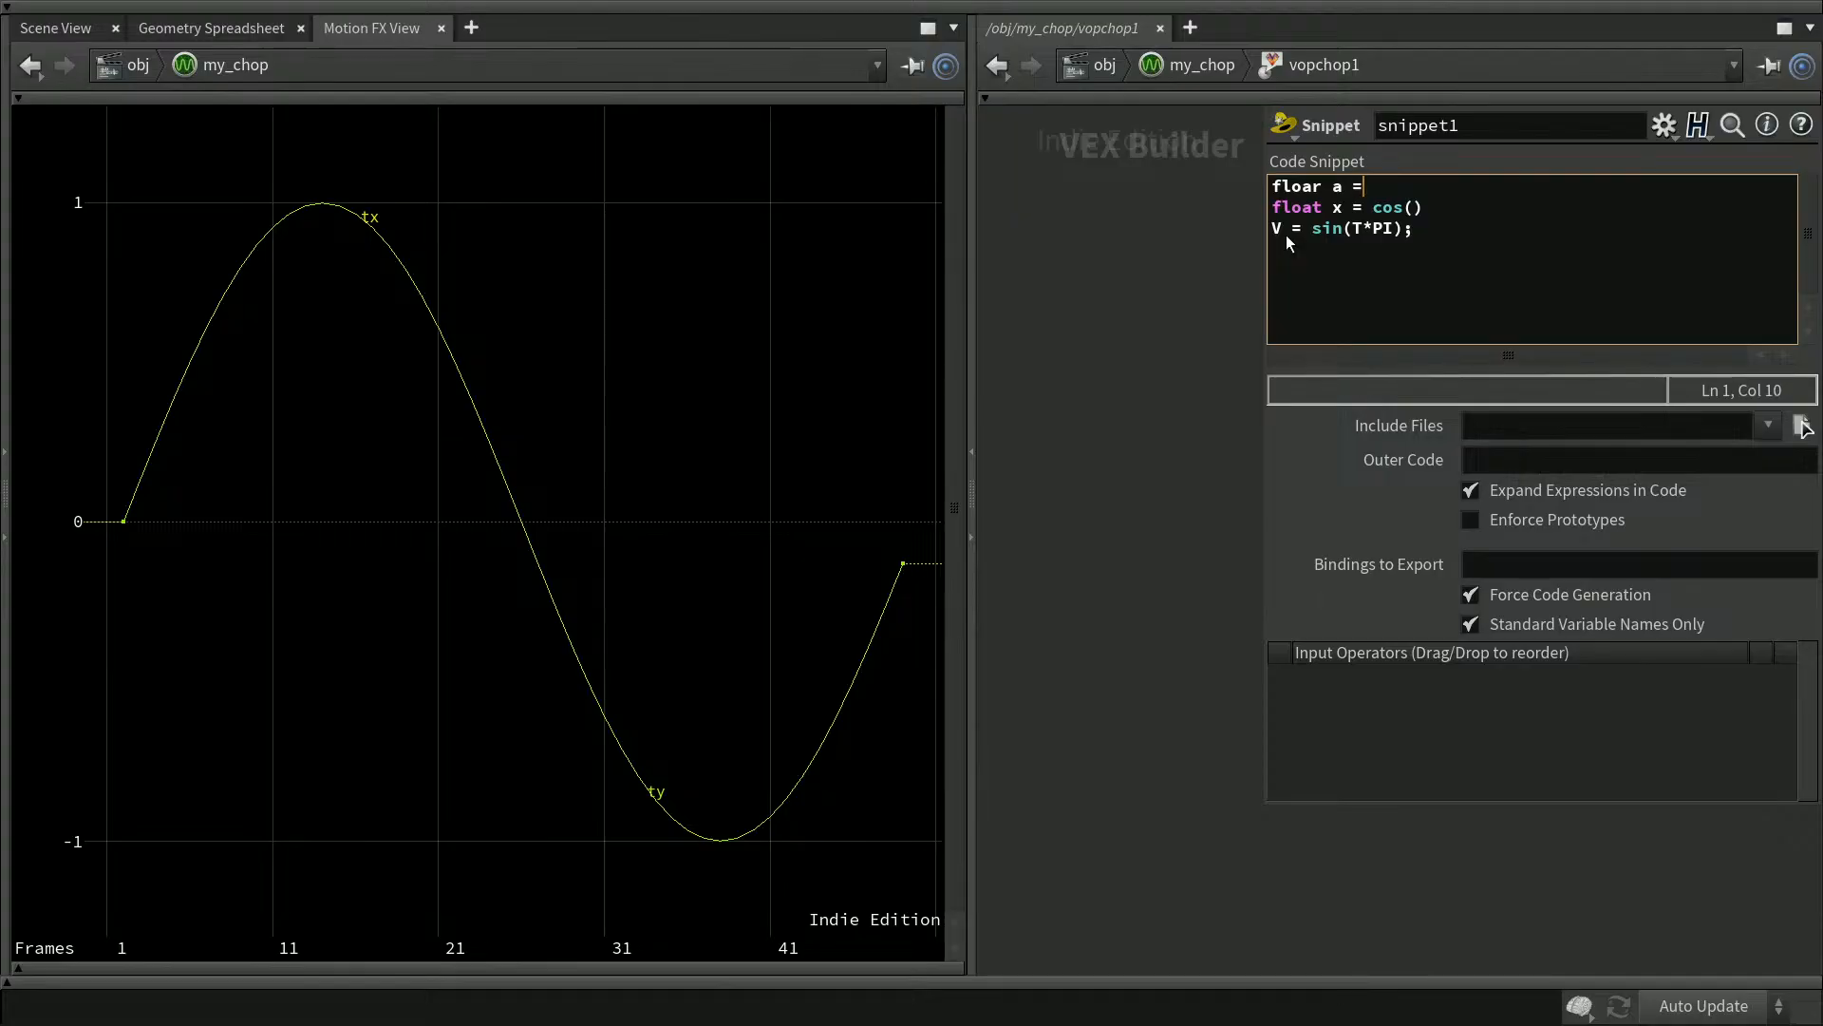
pyautogui.write(' T*PI;')
pyautogui.click(1310, 188)
pyautogui.press('Delete')
pyautogui.write('t')
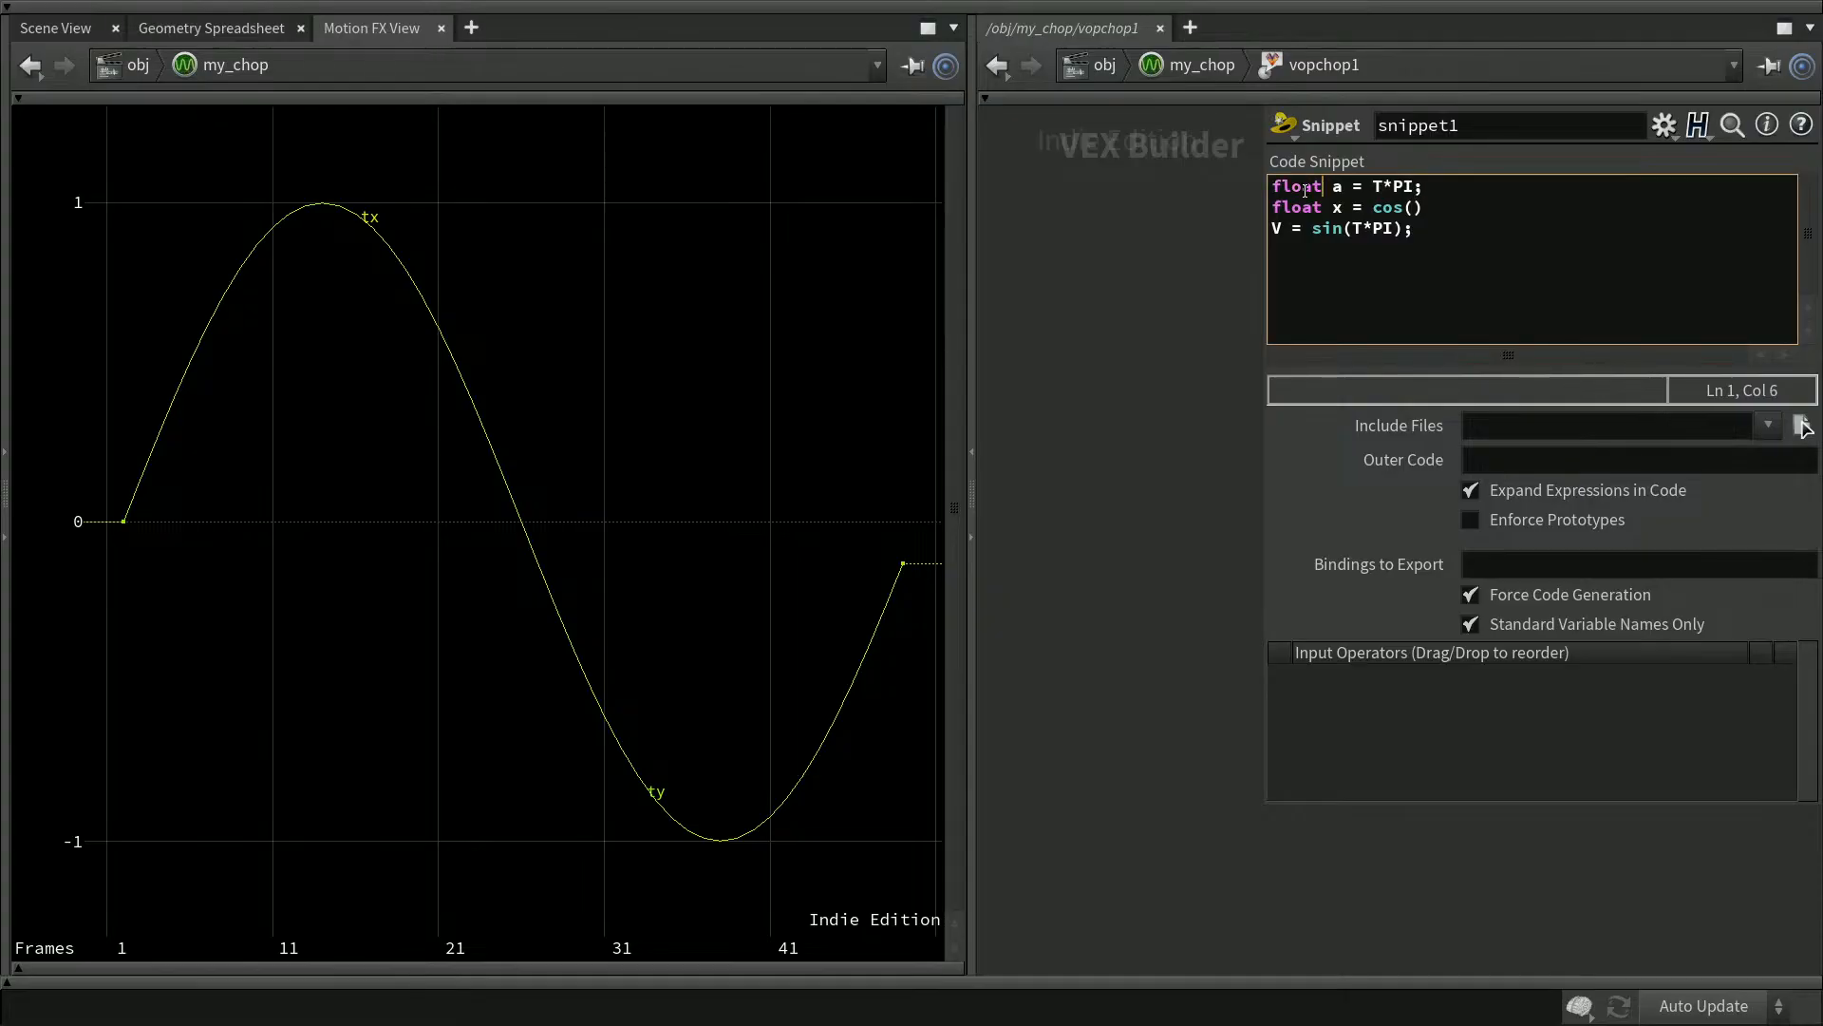
# Complete the x declaration so it reads float x = cos(a);
pyautogui.click(1410, 208)
pyautogui.write('a')
pyautogui.click(1446, 207)
pyautogui.write(';')
# Add the line float y = sin(a); below the x declaration in the snippet code and apply it
pyautogui.press('Return')
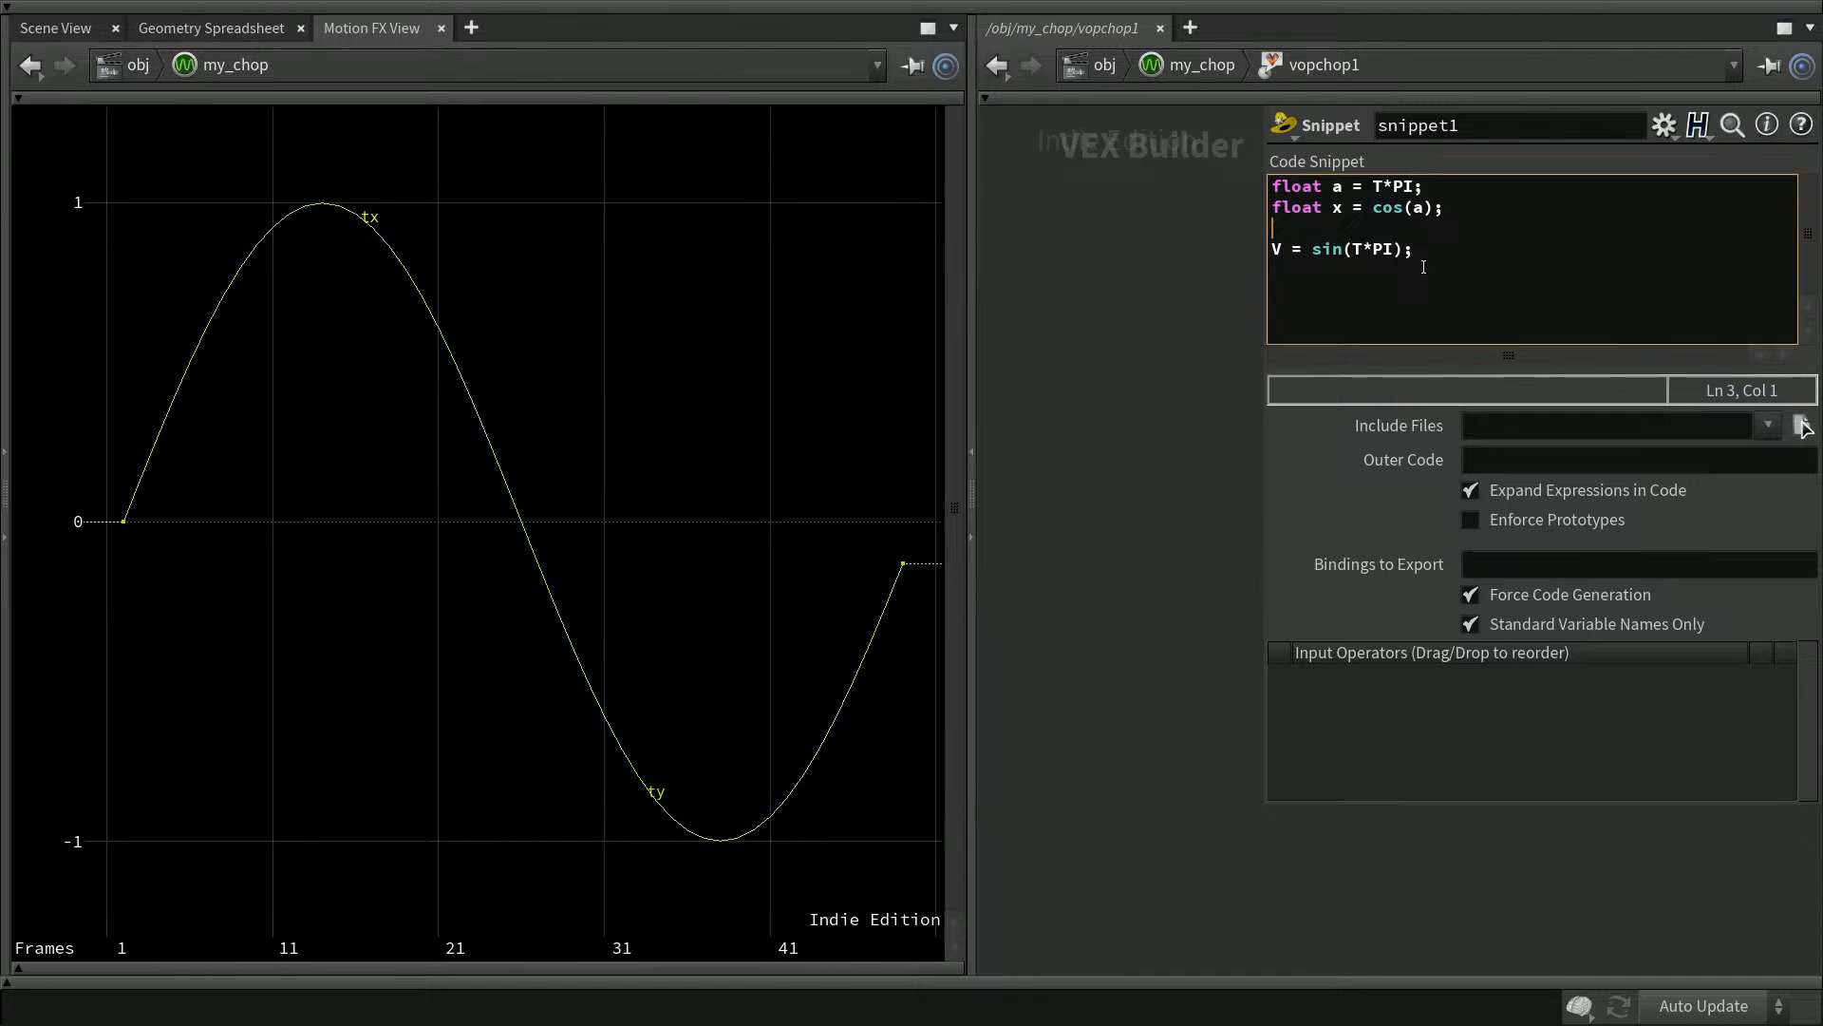
pyautogui.write('float ')
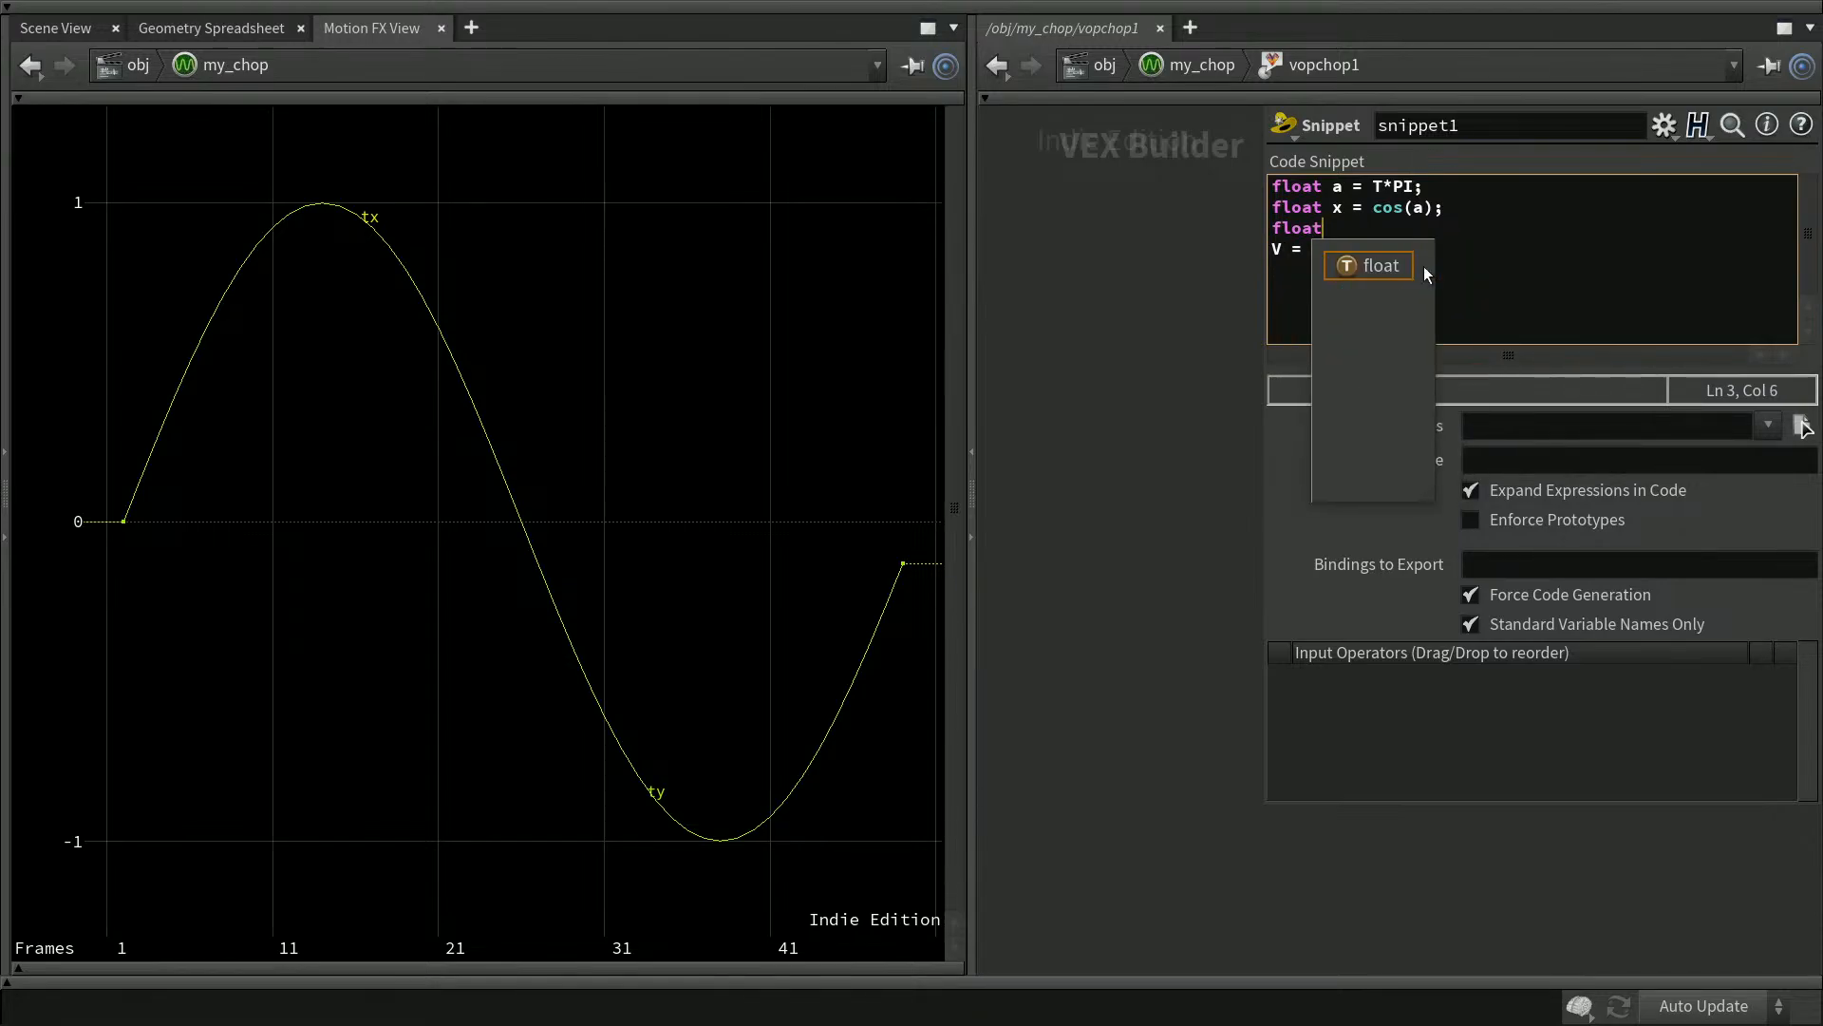
pyautogui.write('y ')
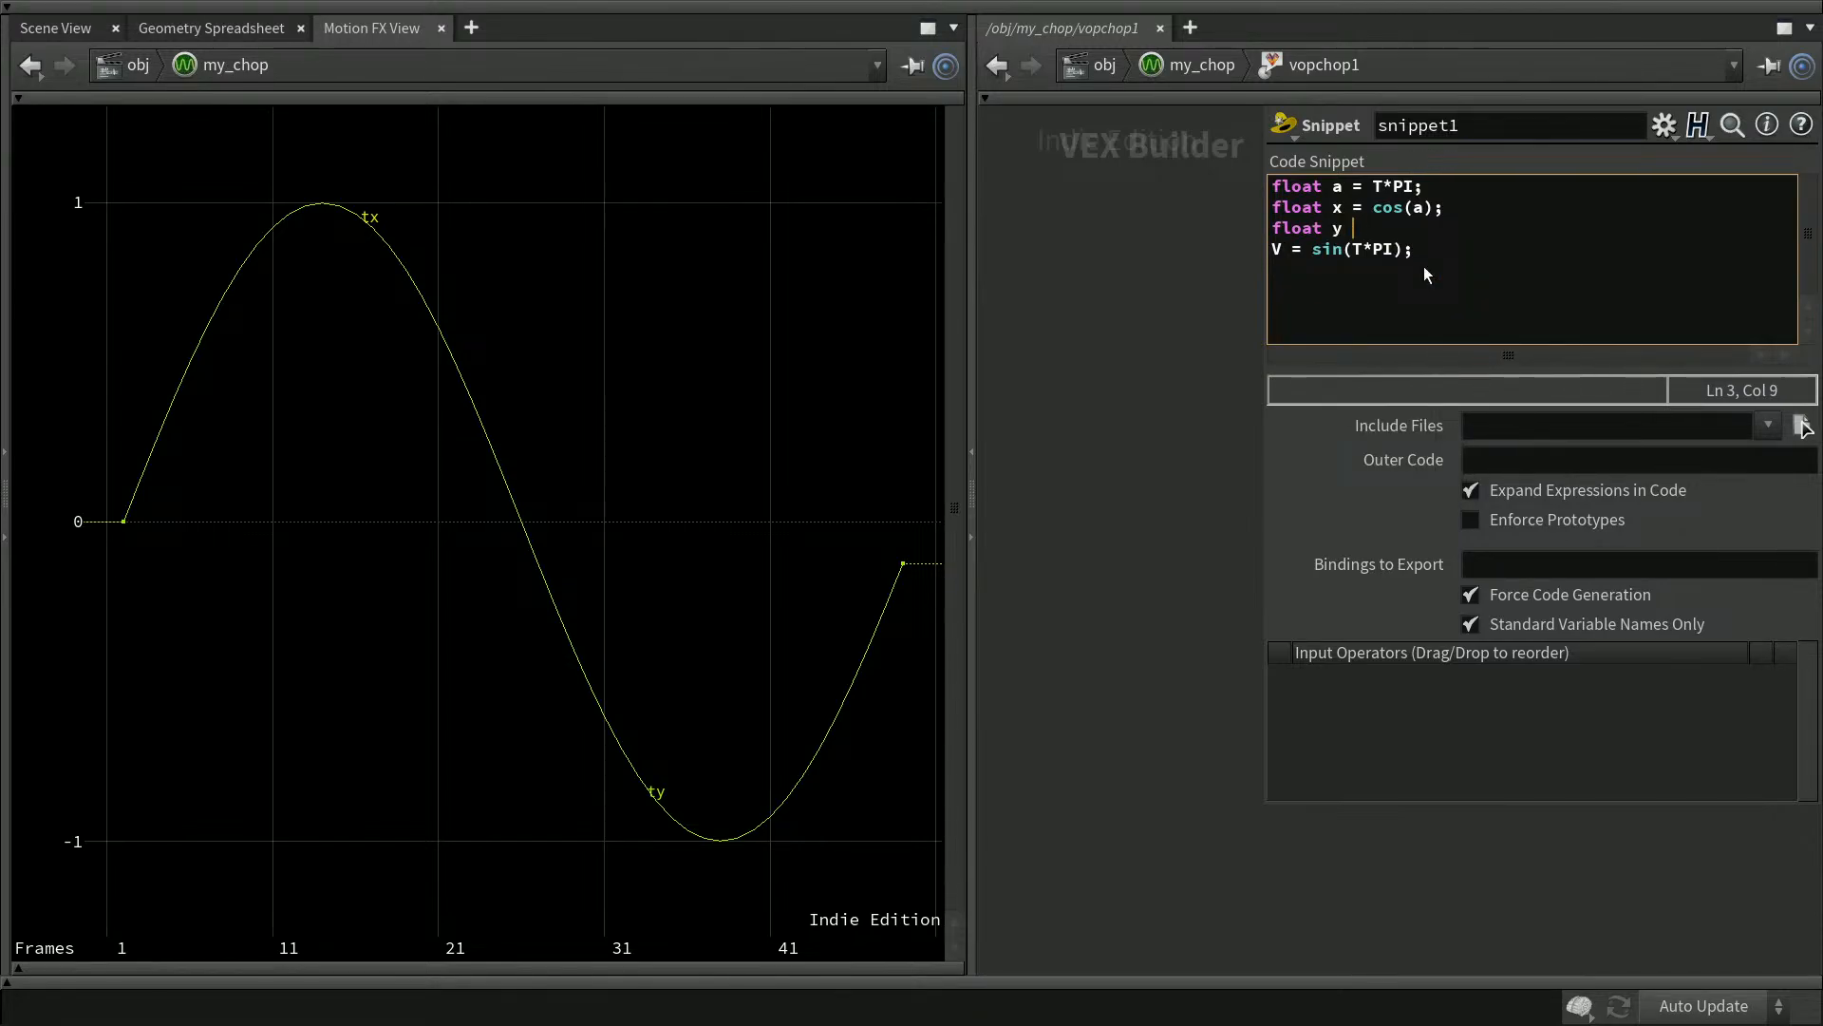
pyautogui.write('= sin')
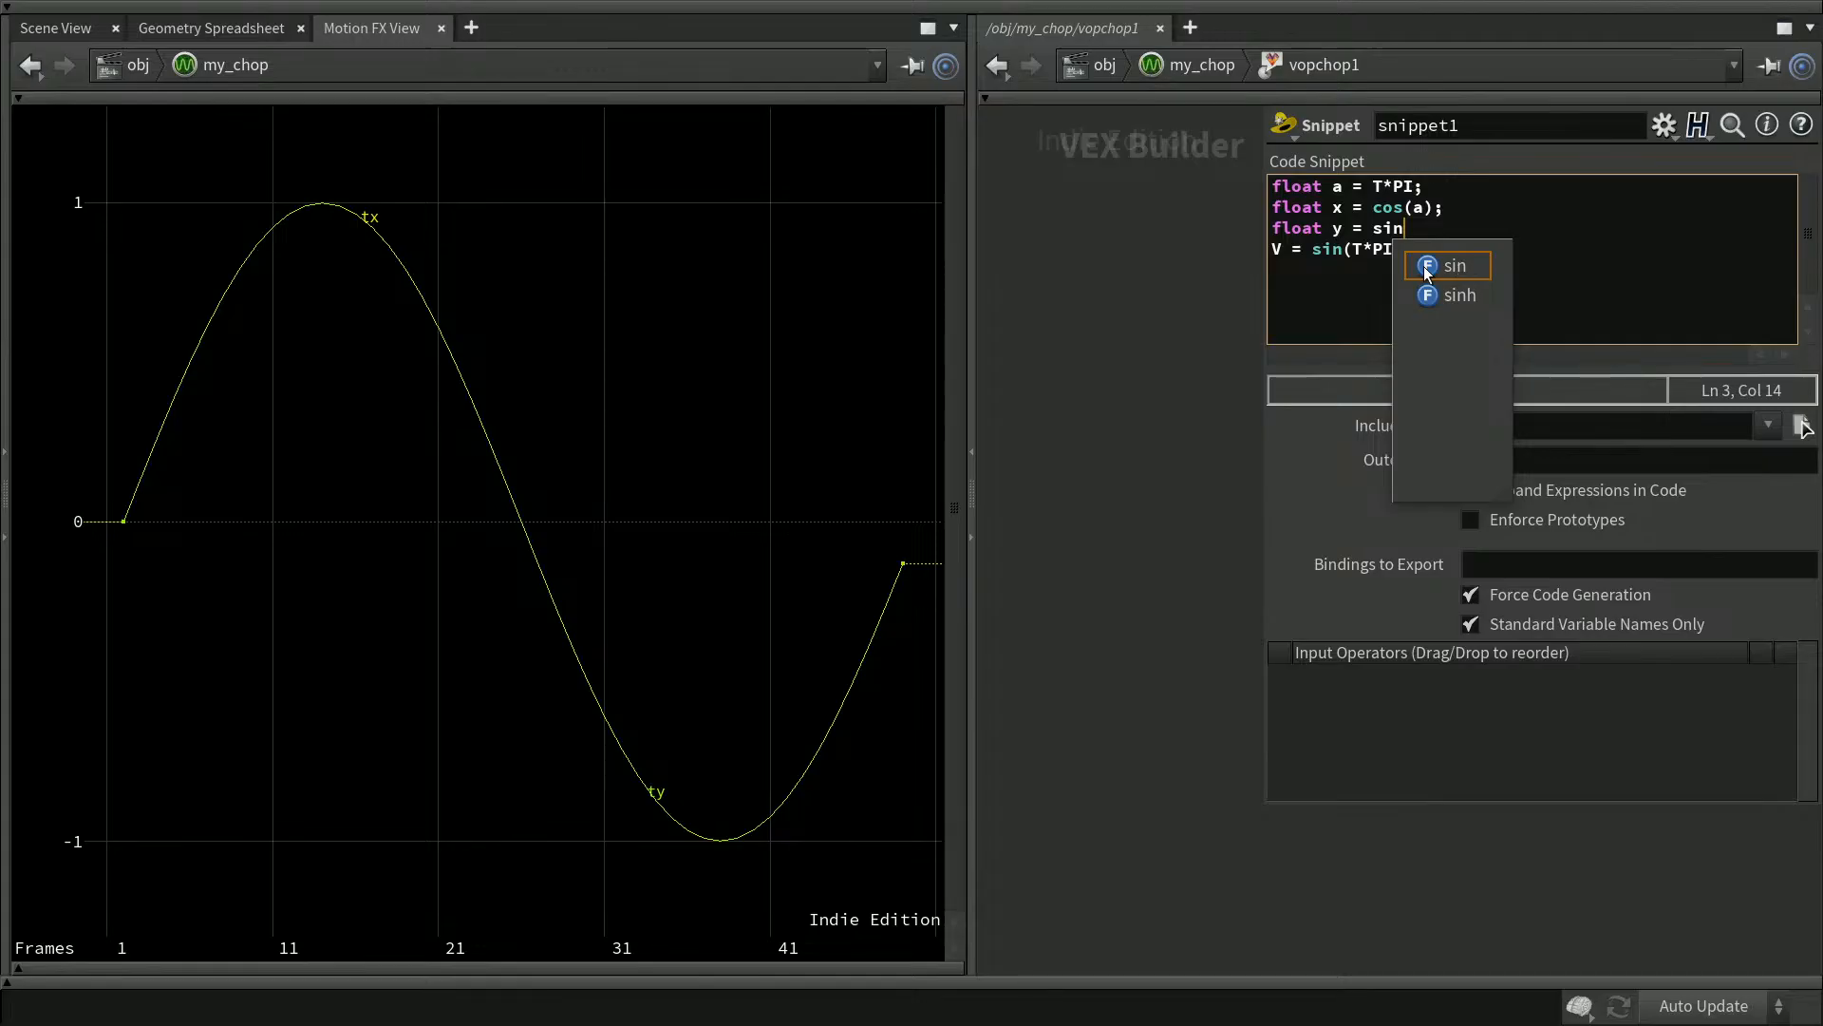
pyautogui.write('(a);')
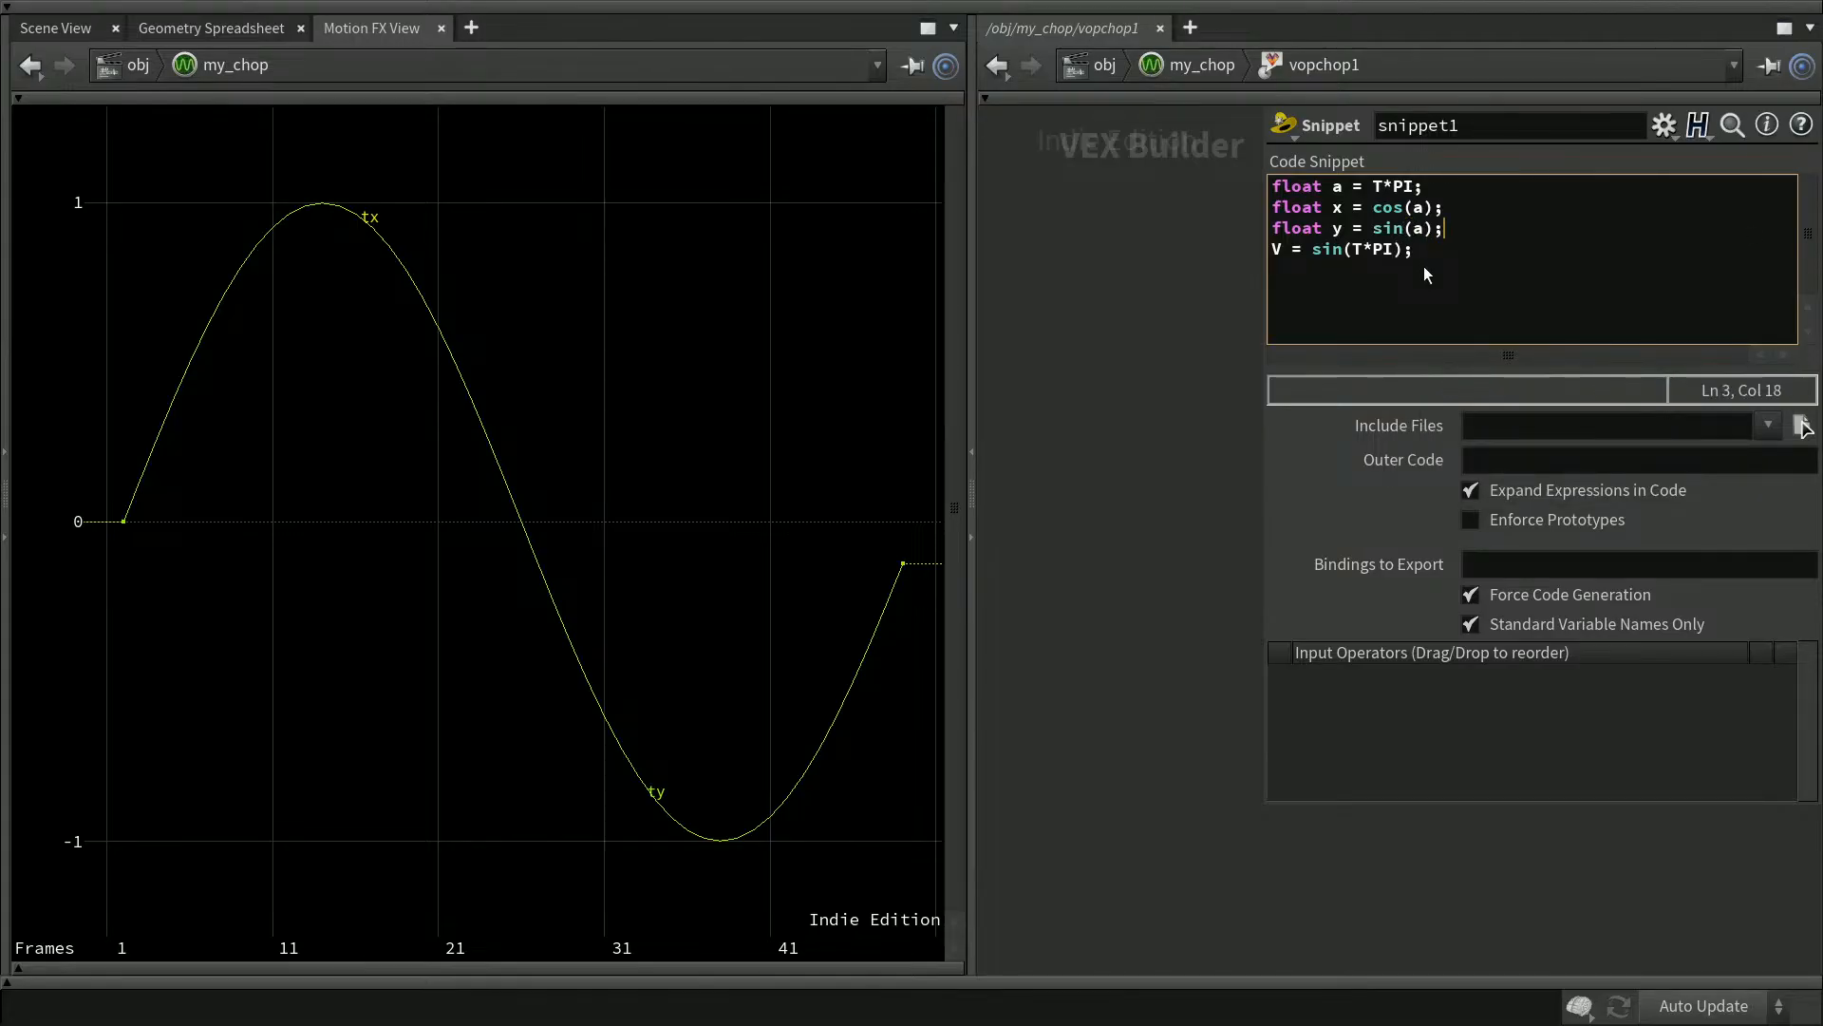
pyautogui.click(1166, 448)
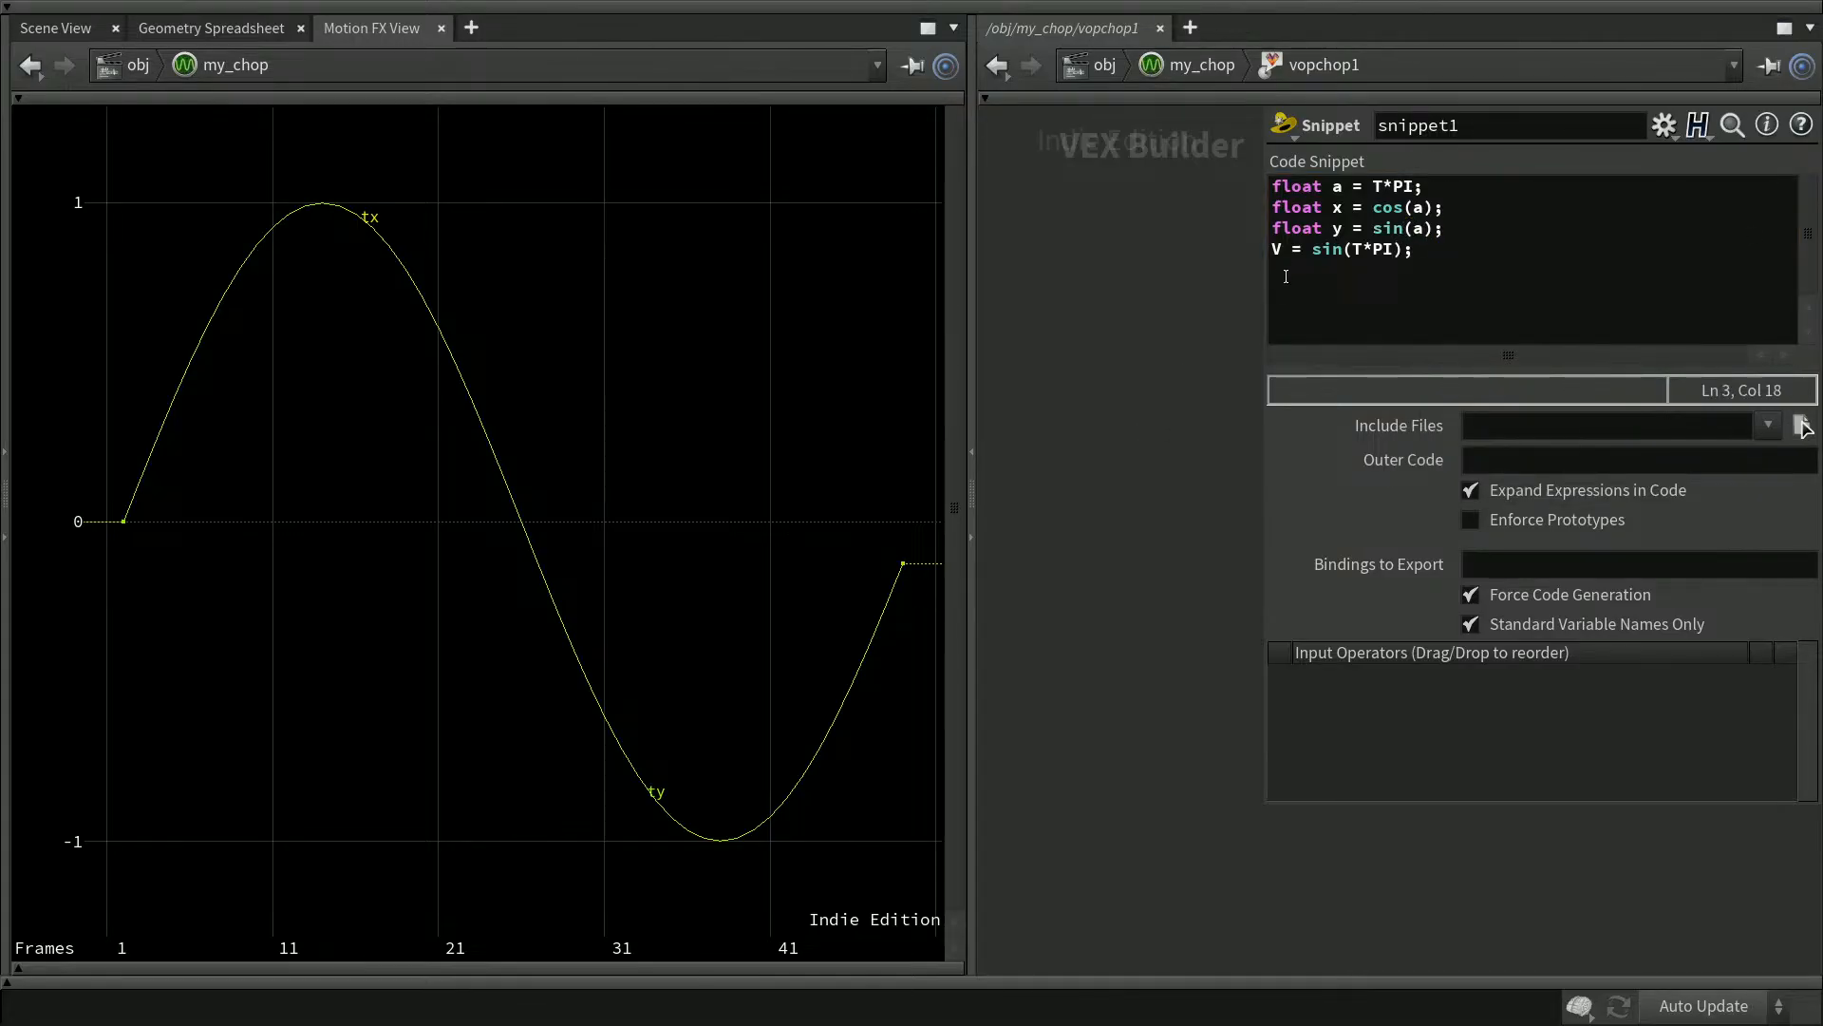
# Change the V assignment to V = x; and save the scene
pyautogui.moveTo(1313, 252); pyautogui.dragTo(1409, 278)
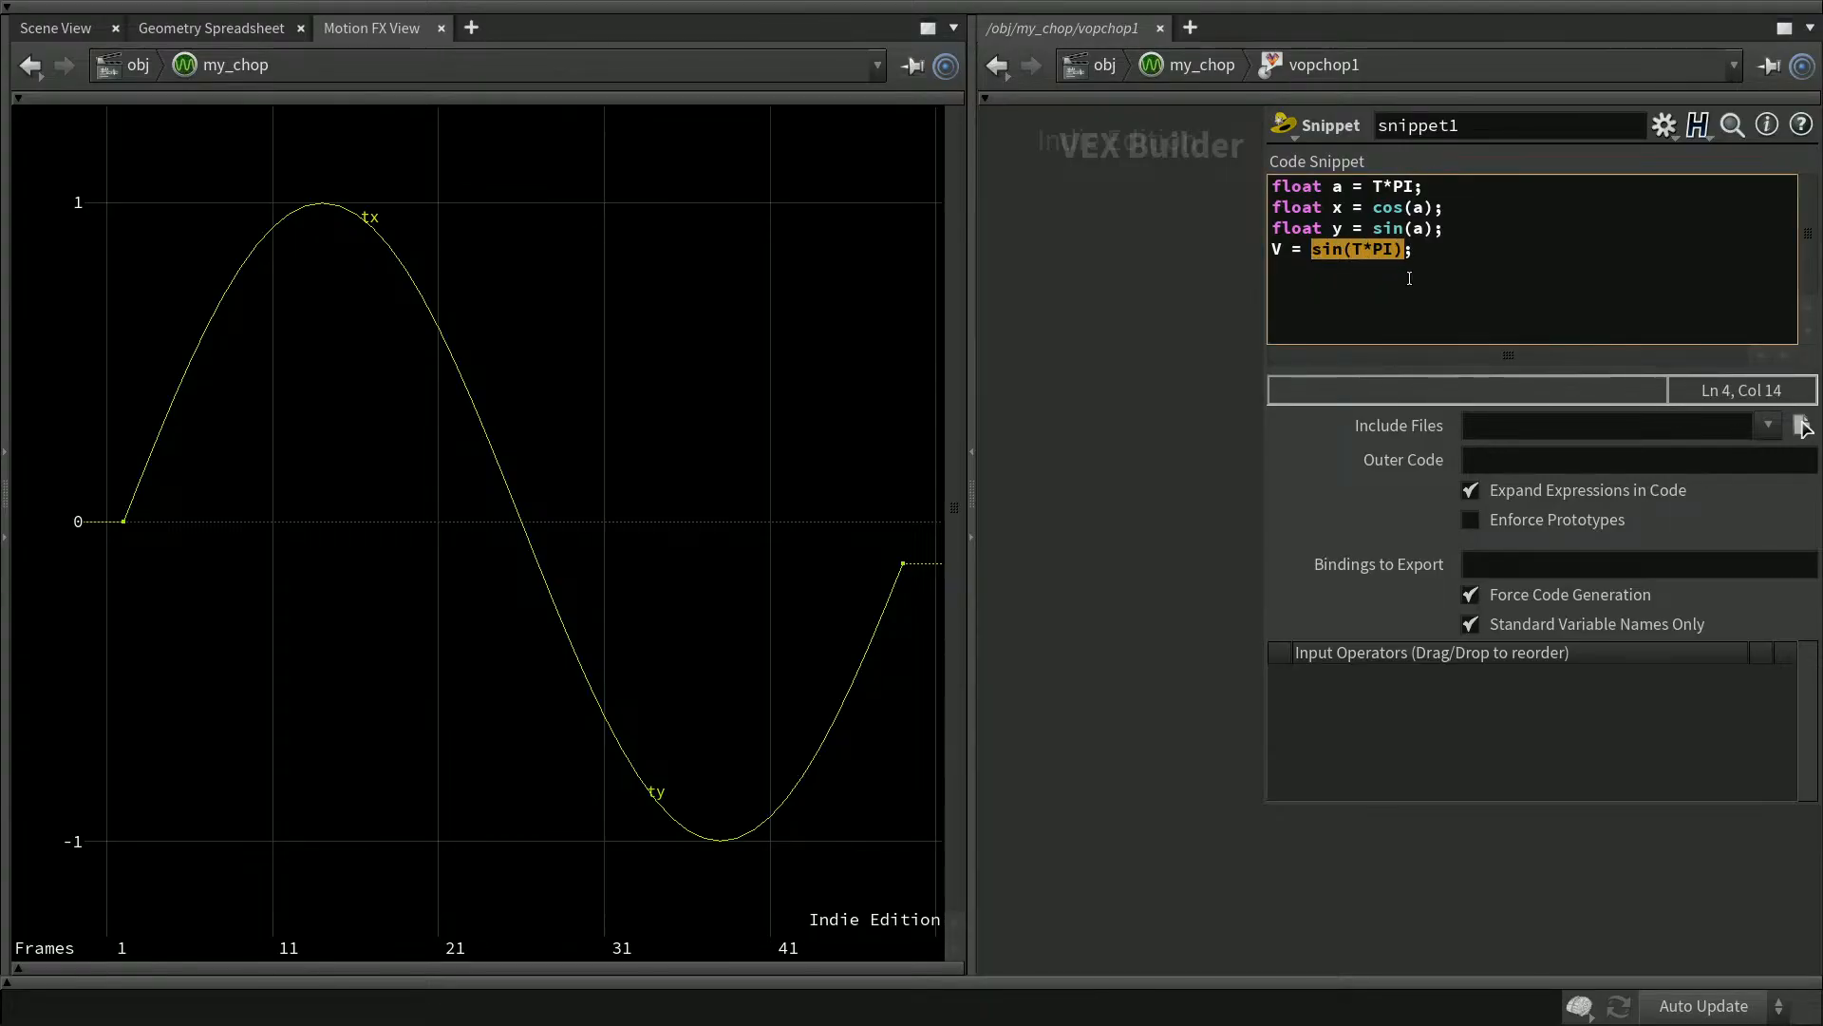
pyautogui.write('x;')
pyautogui.click(1160, 482)
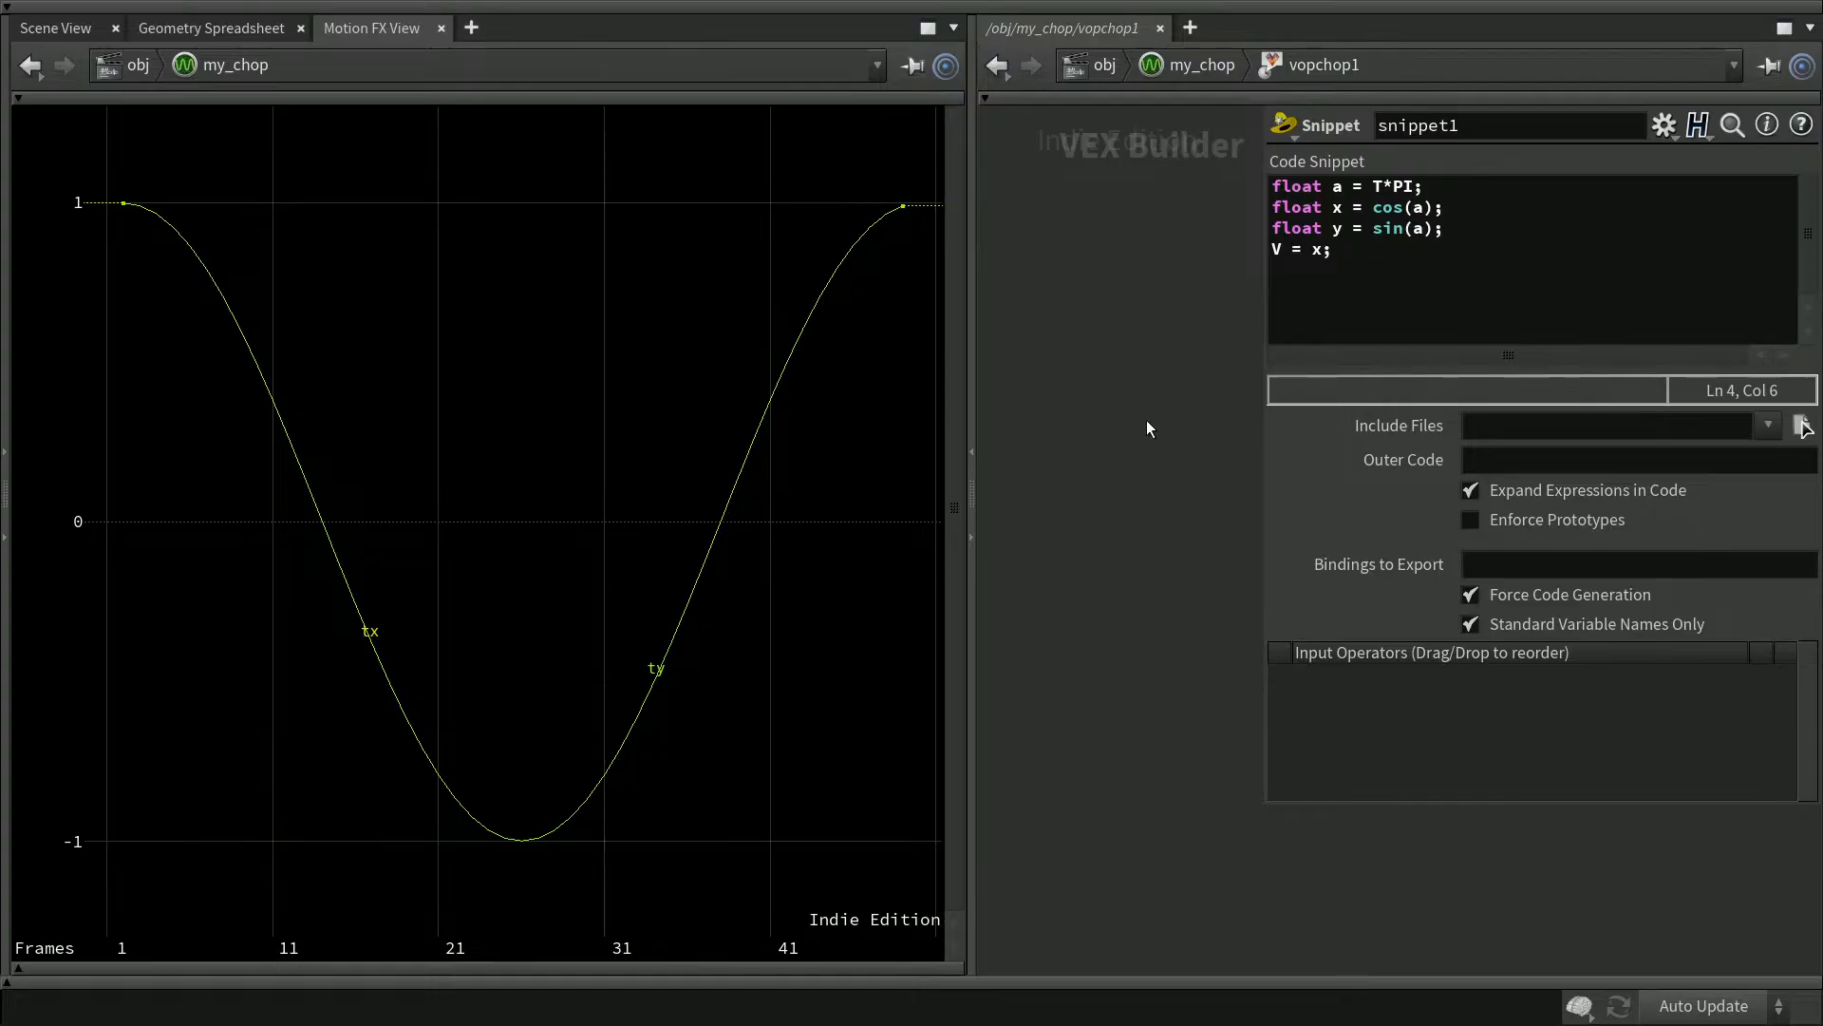
pyautogui.hotkey('ctrl', 's')
# Put the V = x; assignment under an if (C==0) condition, removing the original unconditional V line, and apply the code
pyautogui.click(1392, 310)
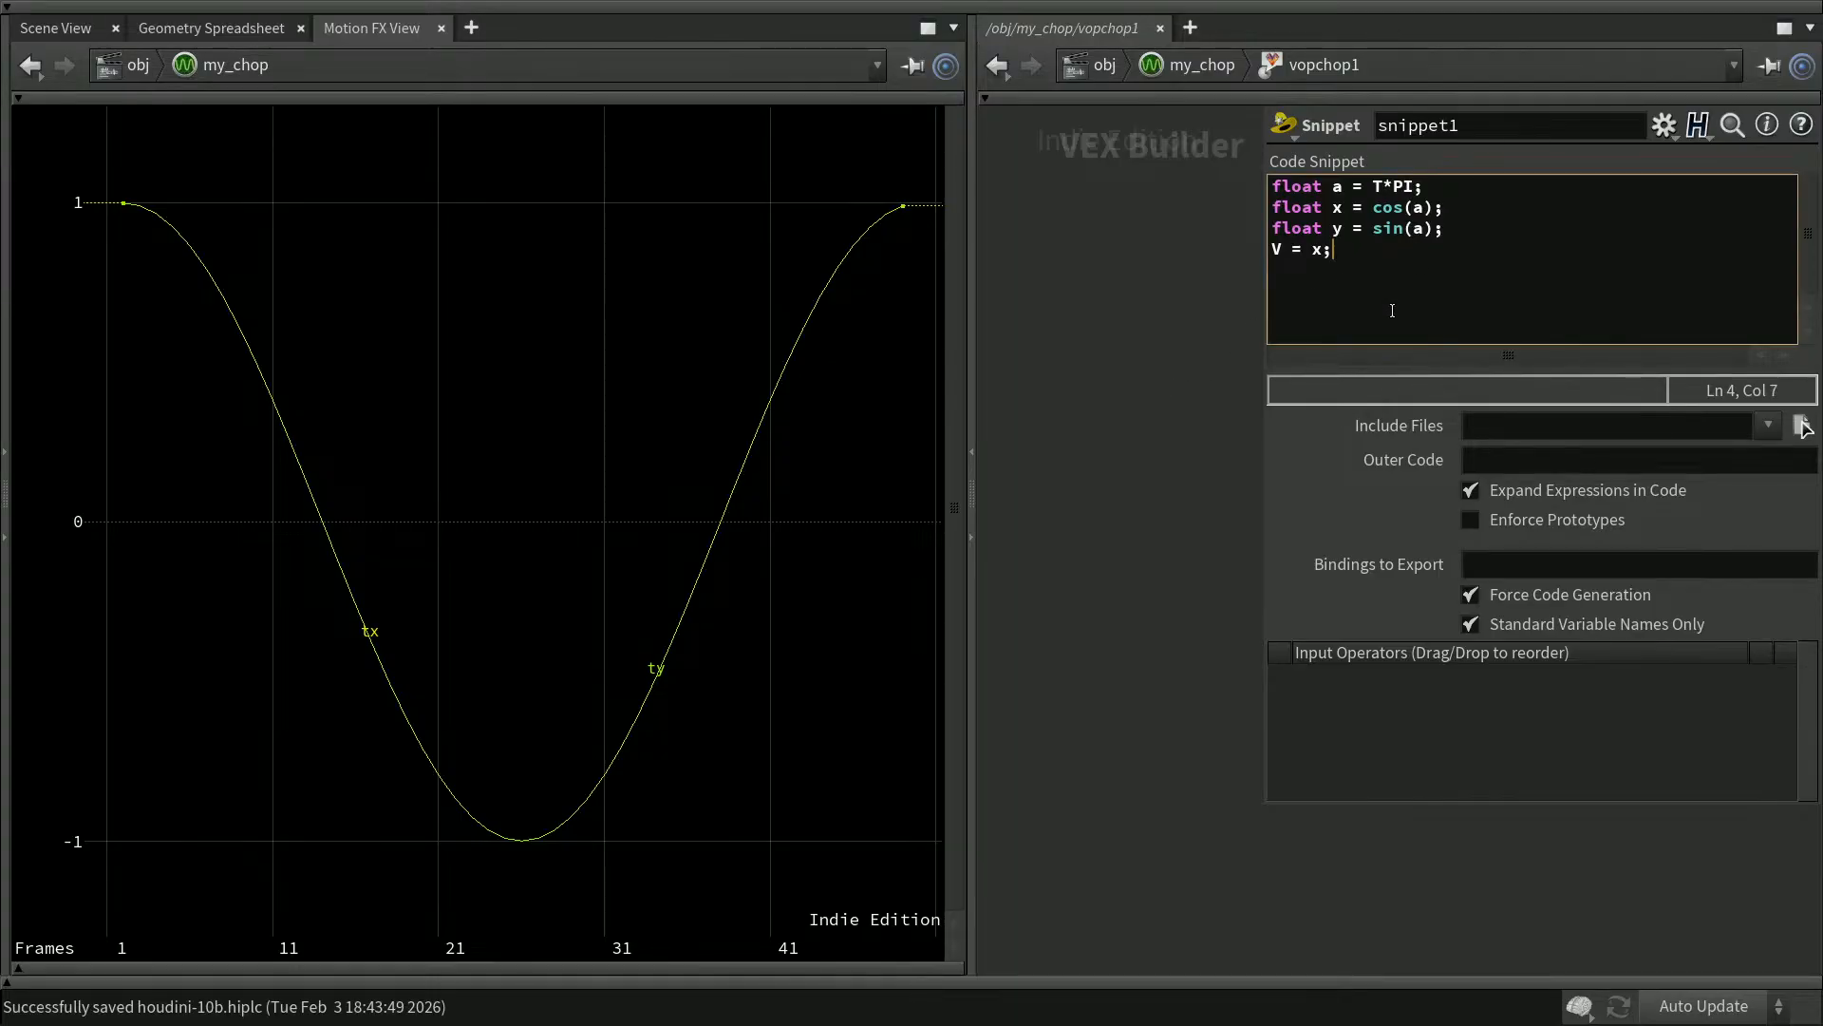
pyautogui.press('Return')
pyautogui.write('if (C')
pyautogui.write('==0)')
pyautogui.press('Return')
pyautogui.write('V = x')
pyautogui.moveTo(1349, 243); pyautogui.dragTo(1242, 245)
pyautogui.press('Delete')
pyautogui.press('Delete')
pyautogui.click(1147, 351)
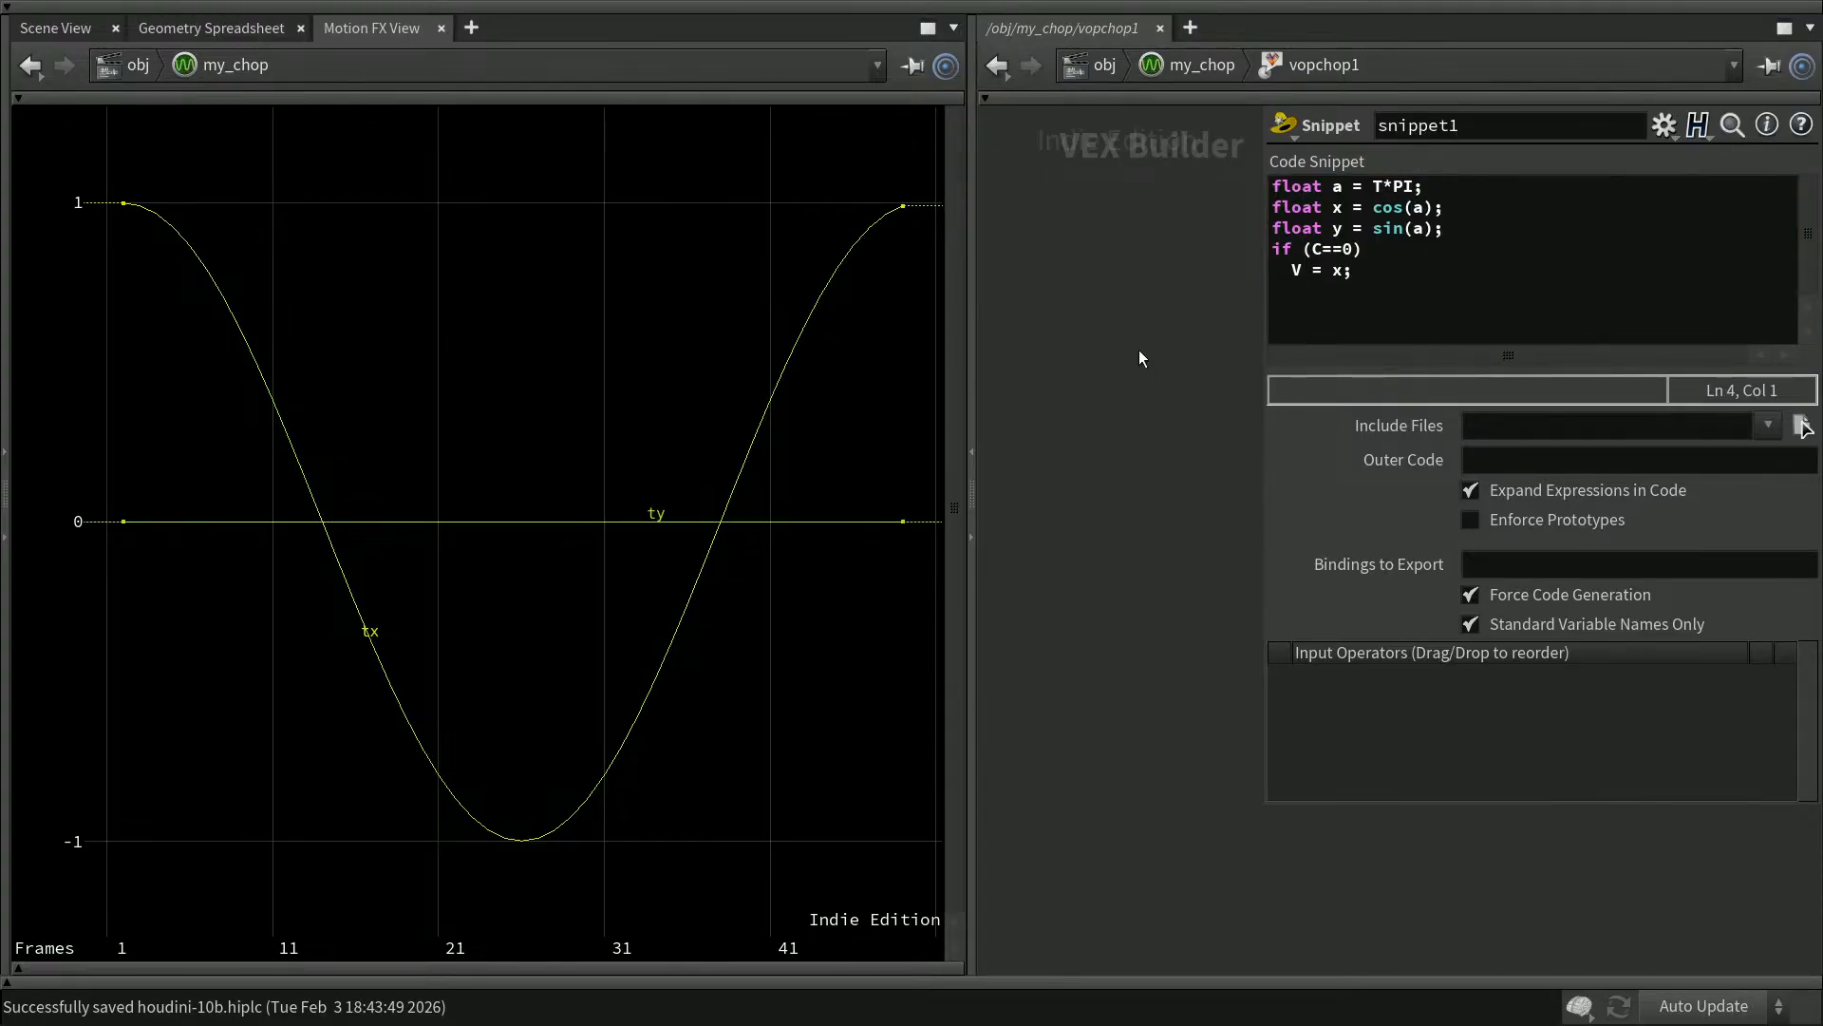
# Add an if (C == 1) line at the end of the code and space out the first condition as if (C == 0)
pyautogui.click(1404, 283)
pyautogui.press('Return')
pyautogui.write('if (C == 1)')
pyautogui.press('Up')
pyautogui.press('Up')
pyautogui.press('Left')
pyautogui.press('Left')
pyautogui.press('Left')
pyautogui.press('Left')
pyautogui.press('Right')
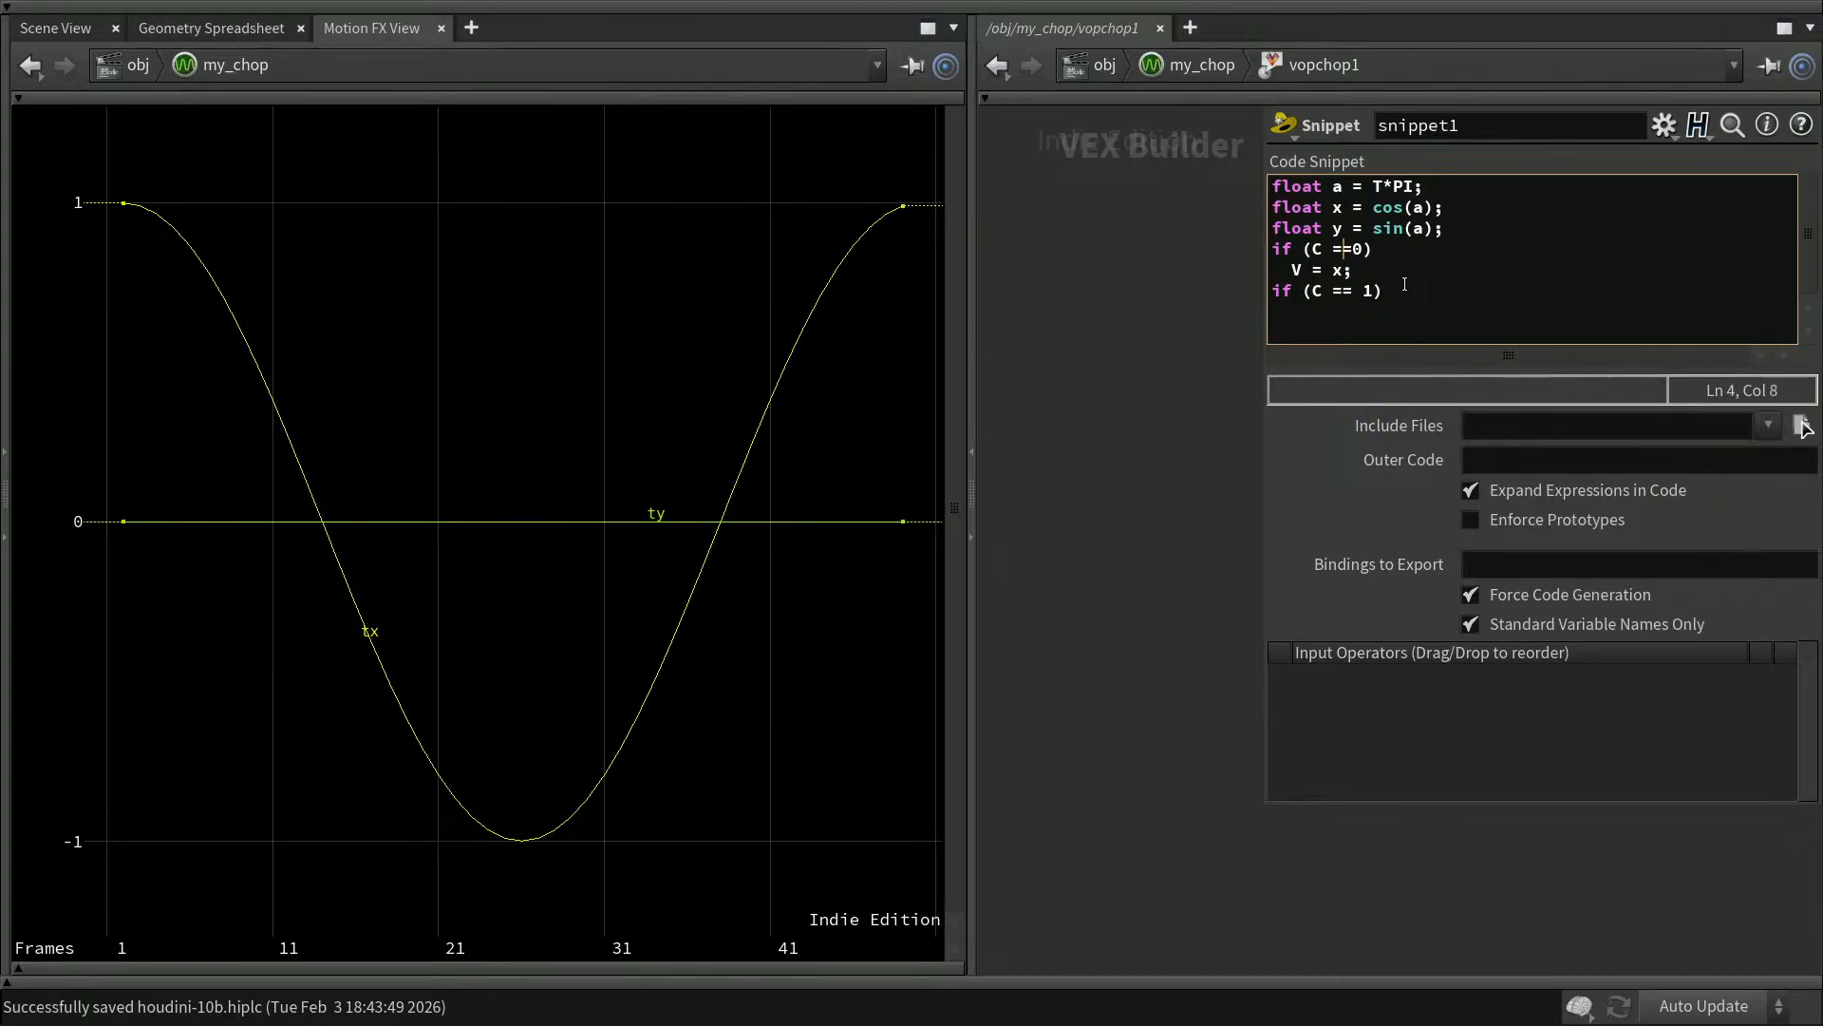
# Add the indented assignment V = y; under the C == 1 condition and apply the code
pyautogui.press('Down')
pyautogui.press('Down')
pyautogui.press('Right')
pyautogui.press('Return')
pyautogui.write('V = y;')
pyautogui.press('Return')
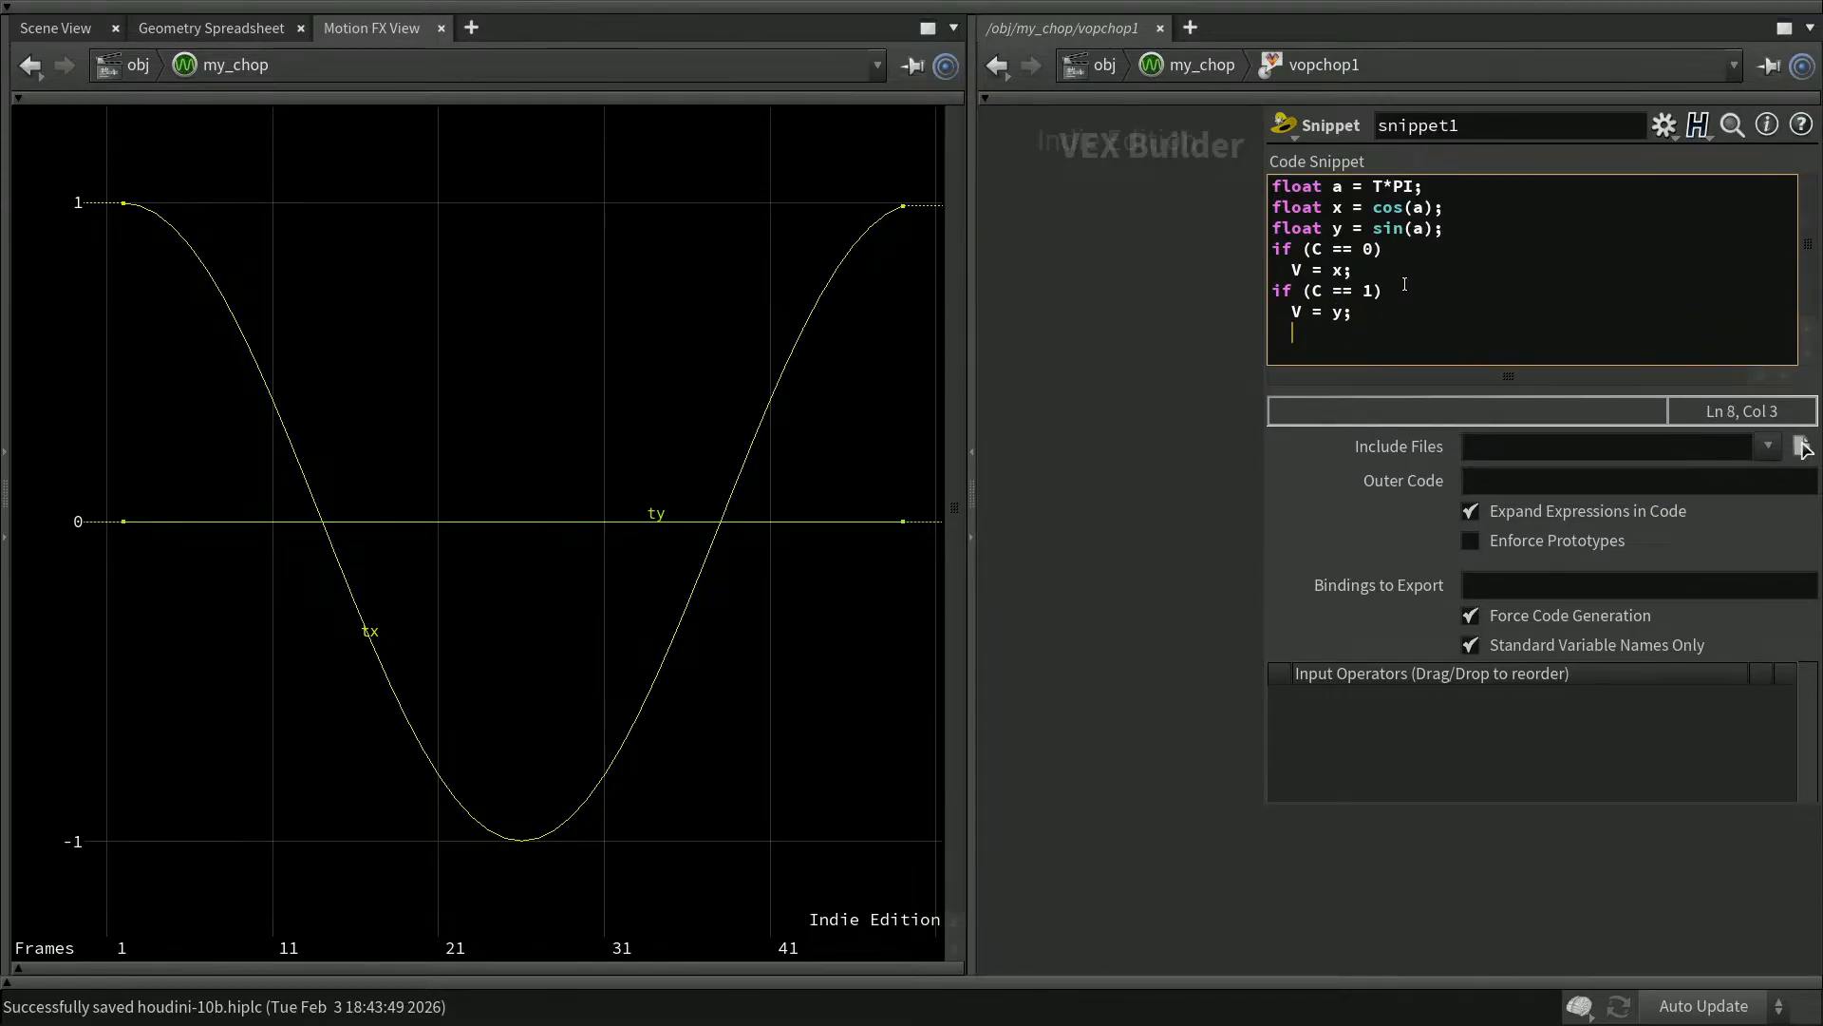
pyautogui.click(1165, 607)
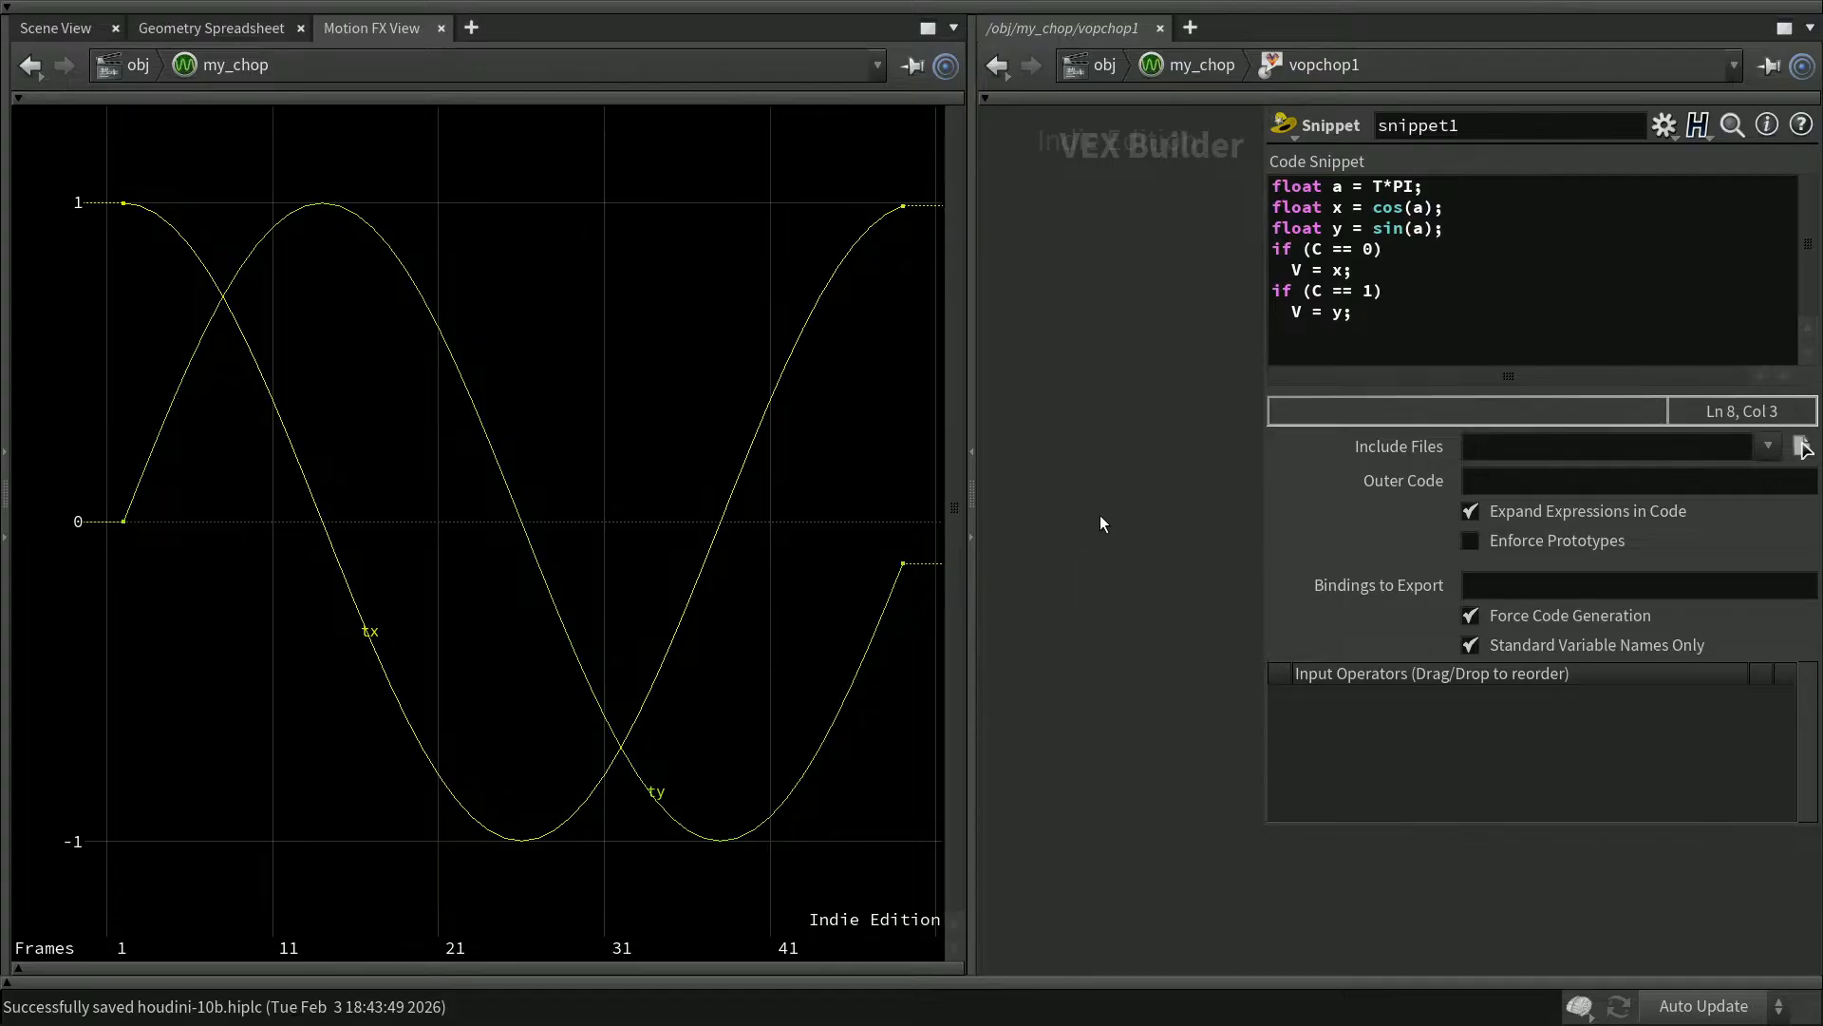
# Separate the variable declarations from the if conditions with a blank line and save the scene
pyautogui.click(1508, 228)
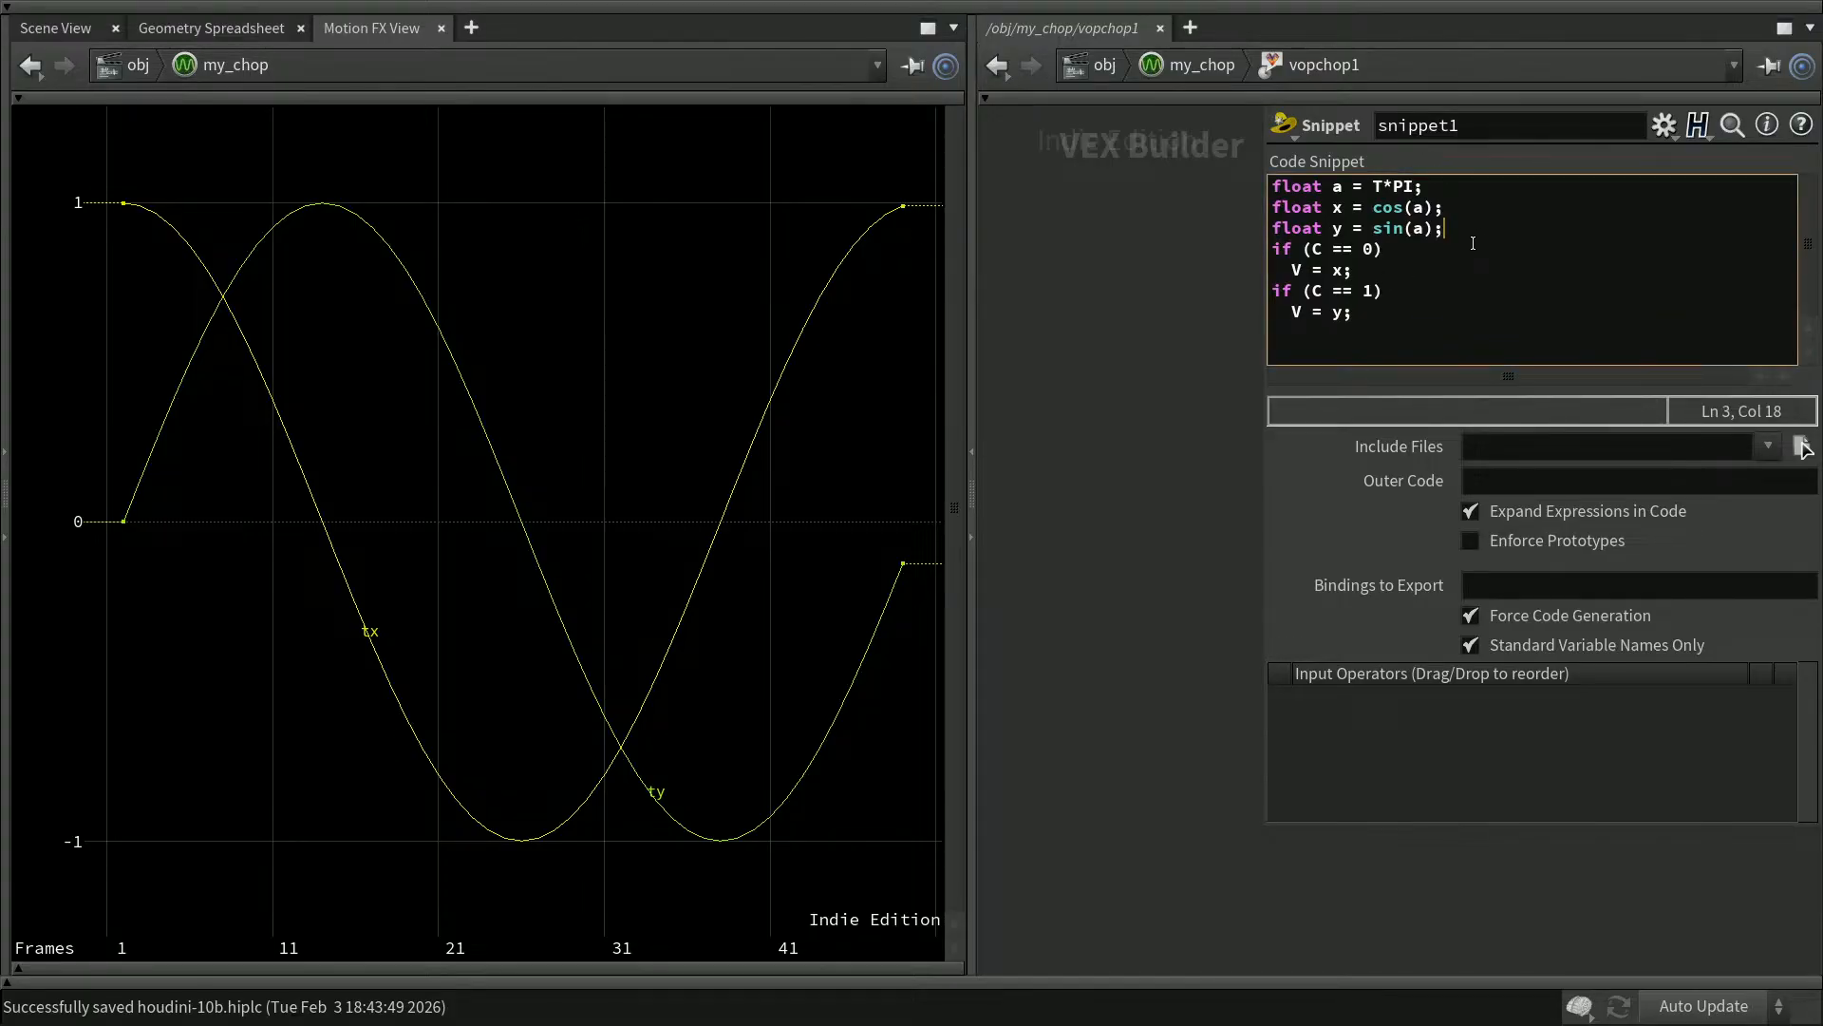
pyautogui.press('Return')
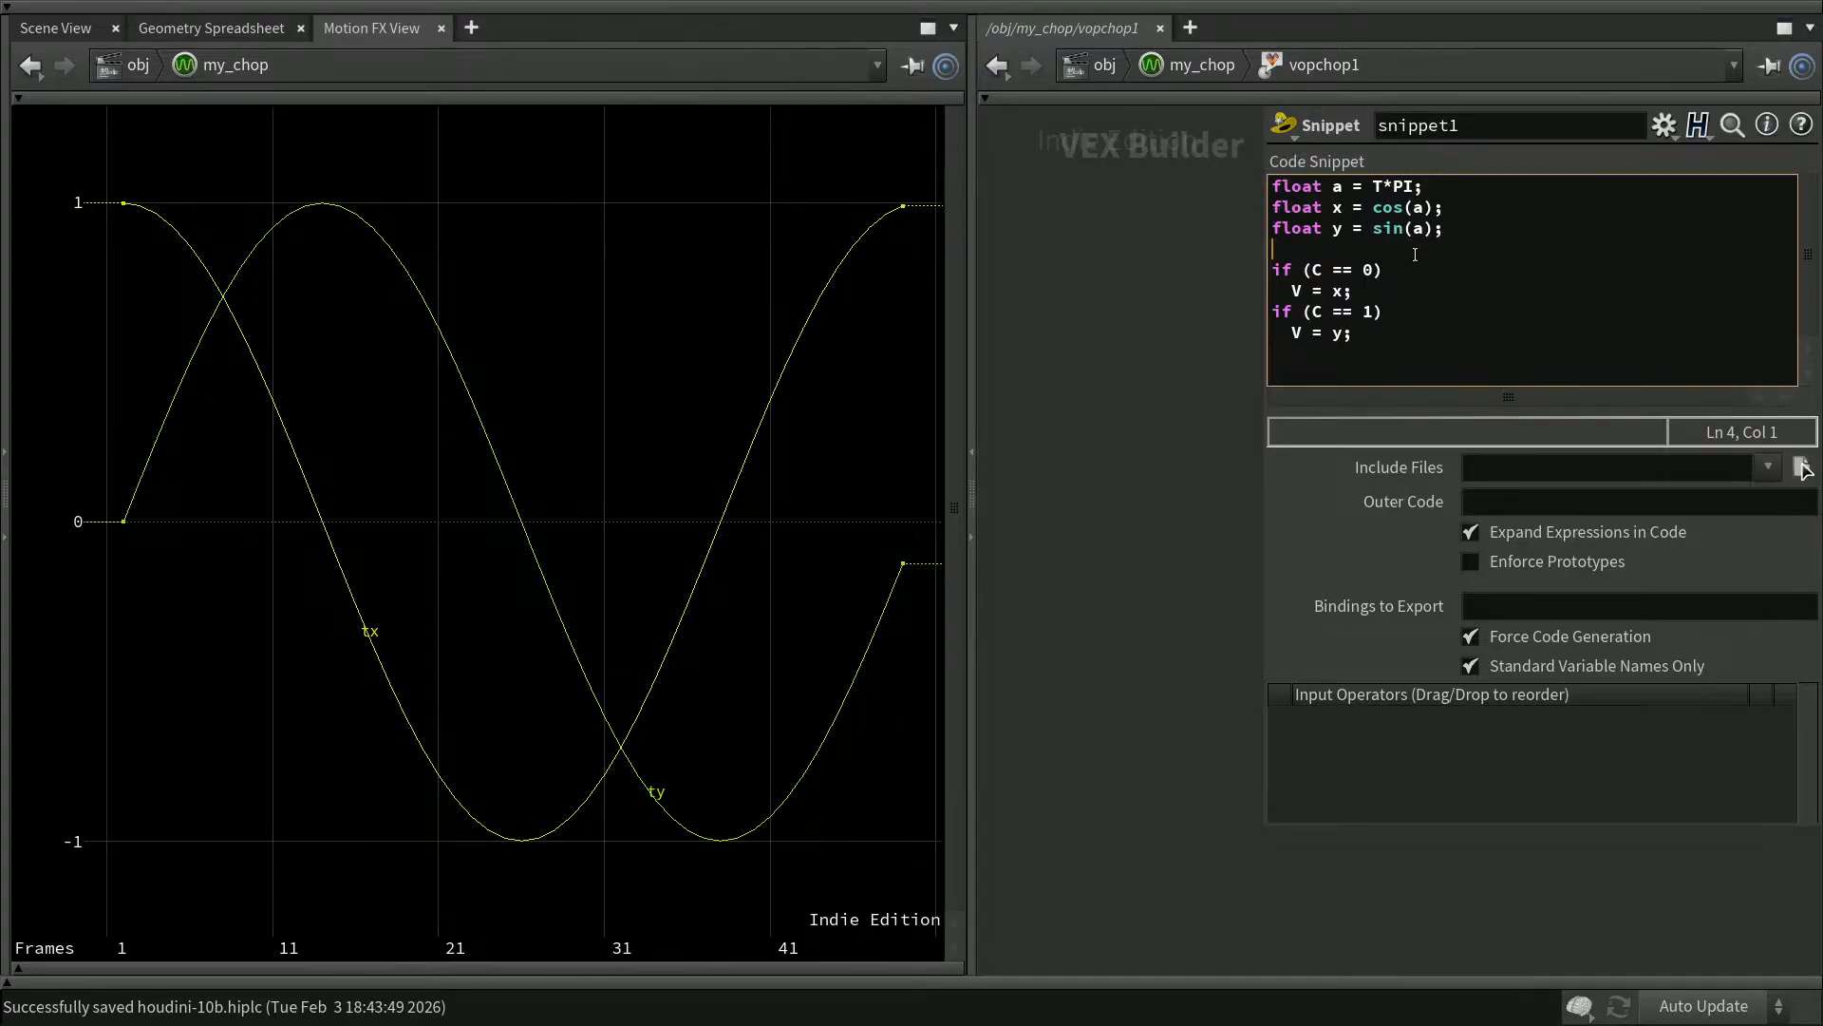
pyautogui.moveTo(1445, 229); pyautogui.dragTo(1267, 187)
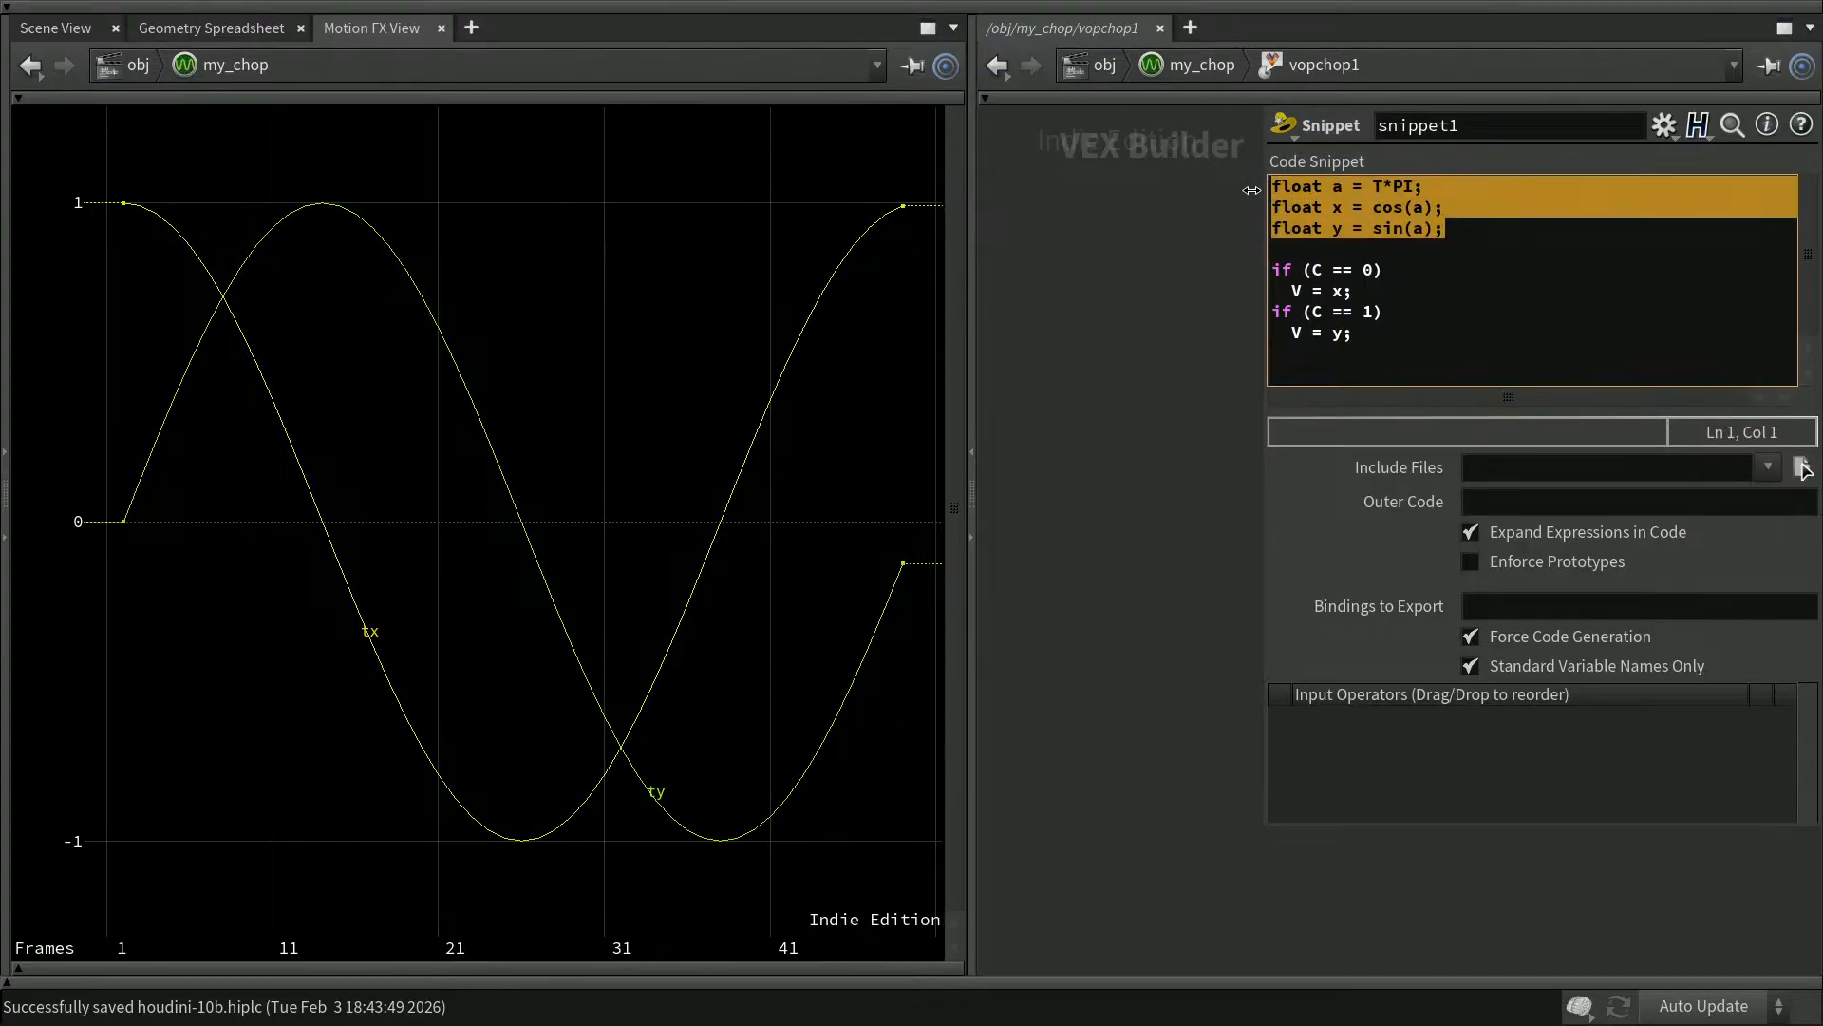
pyautogui.moveTo(1358, 332); pyautogui.dragTo(1290, 276)
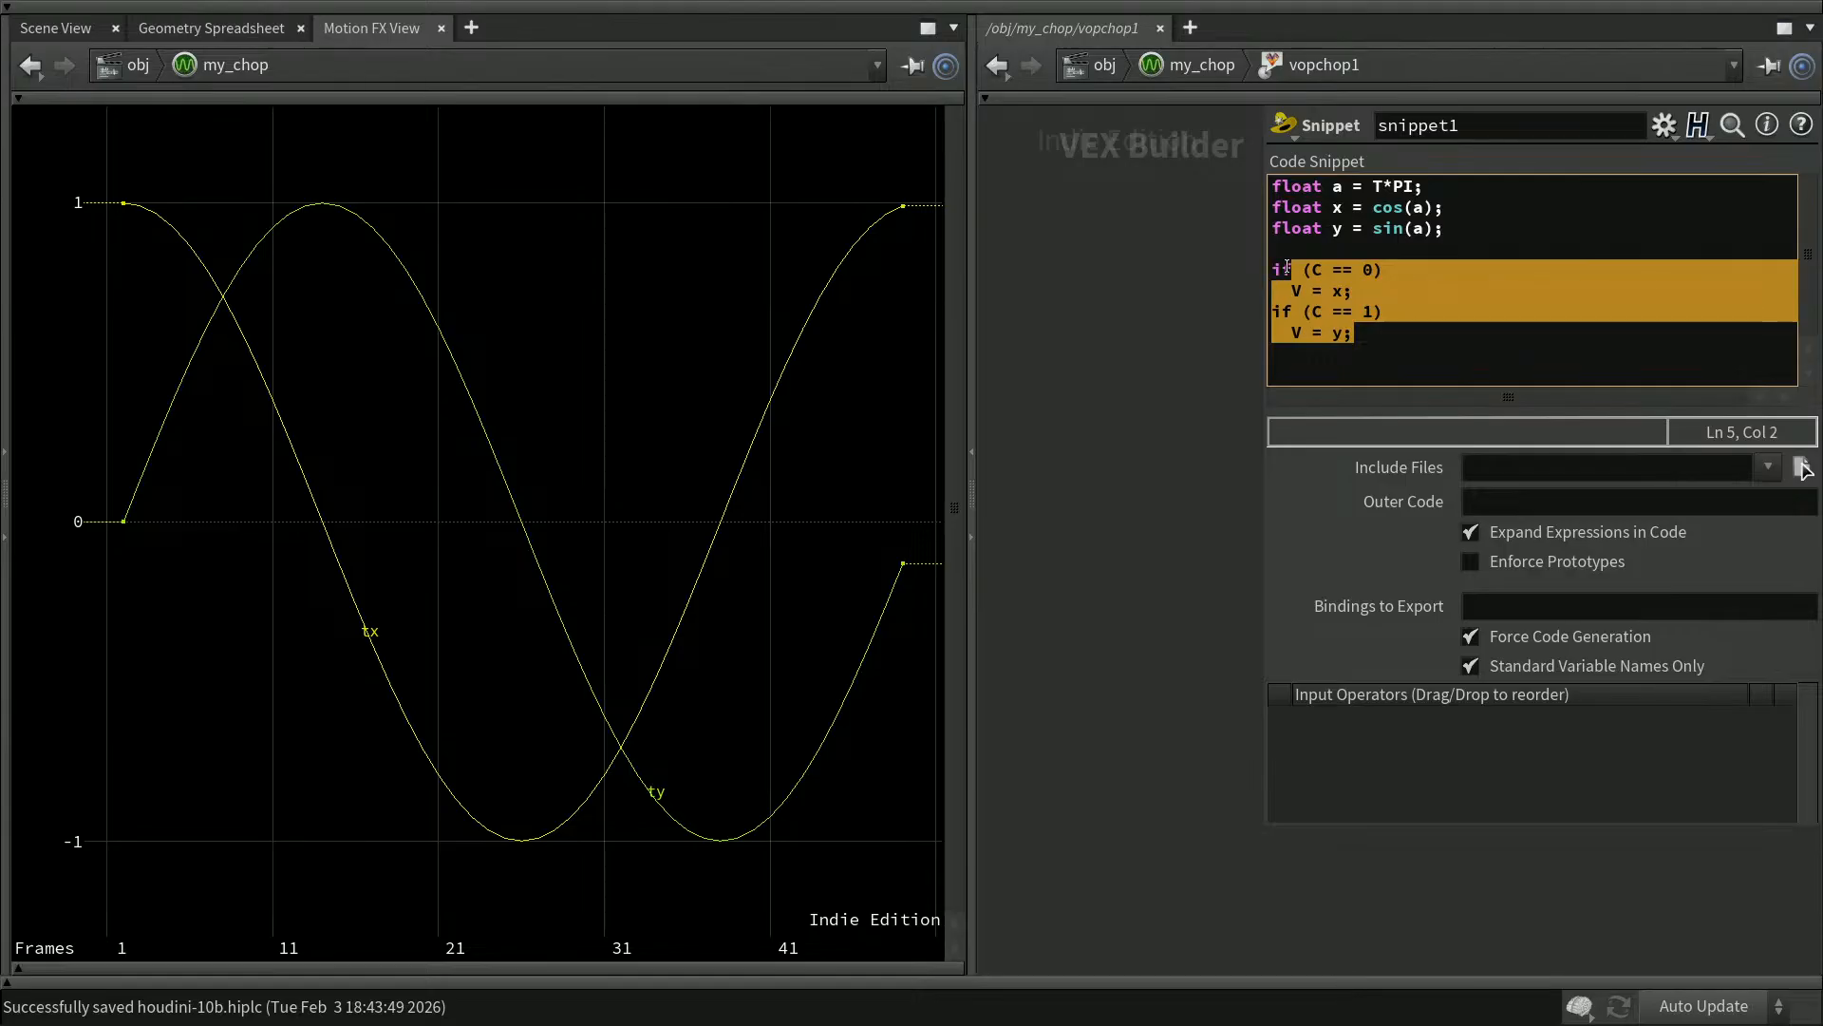
pyautogui.click(1316, 243)
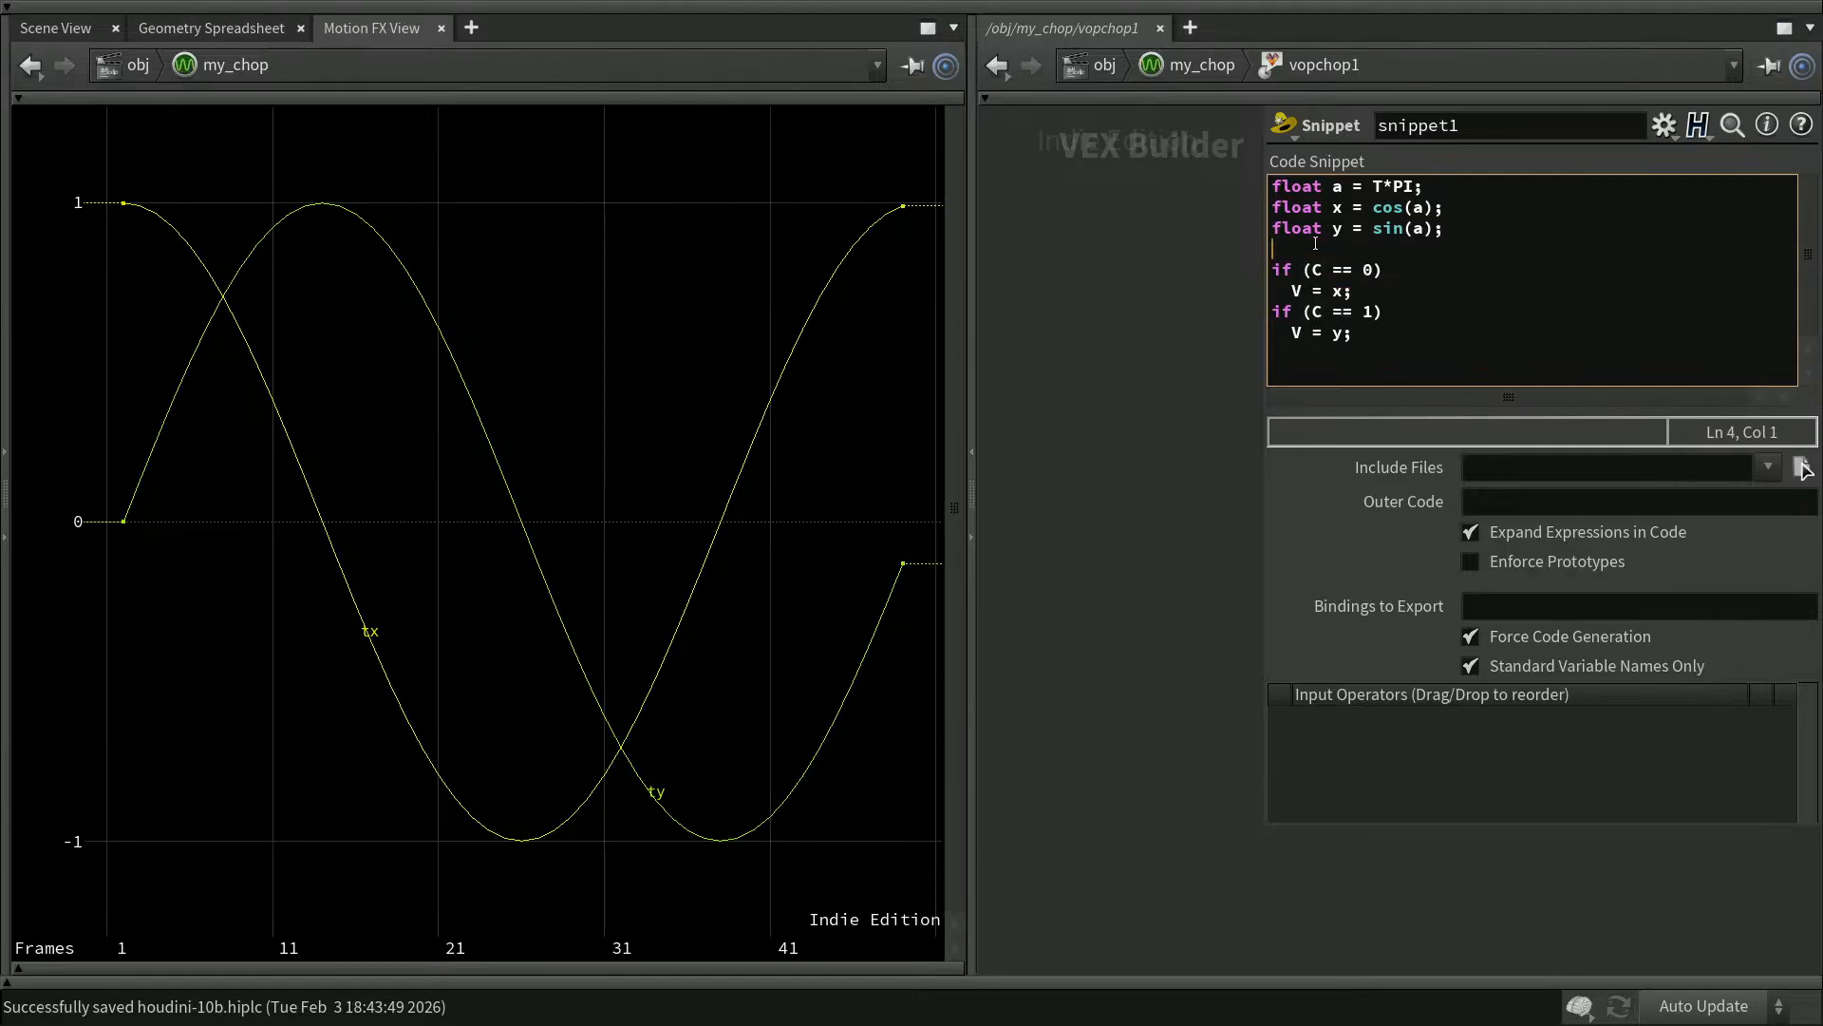
pyautogui.click(1168, 608)
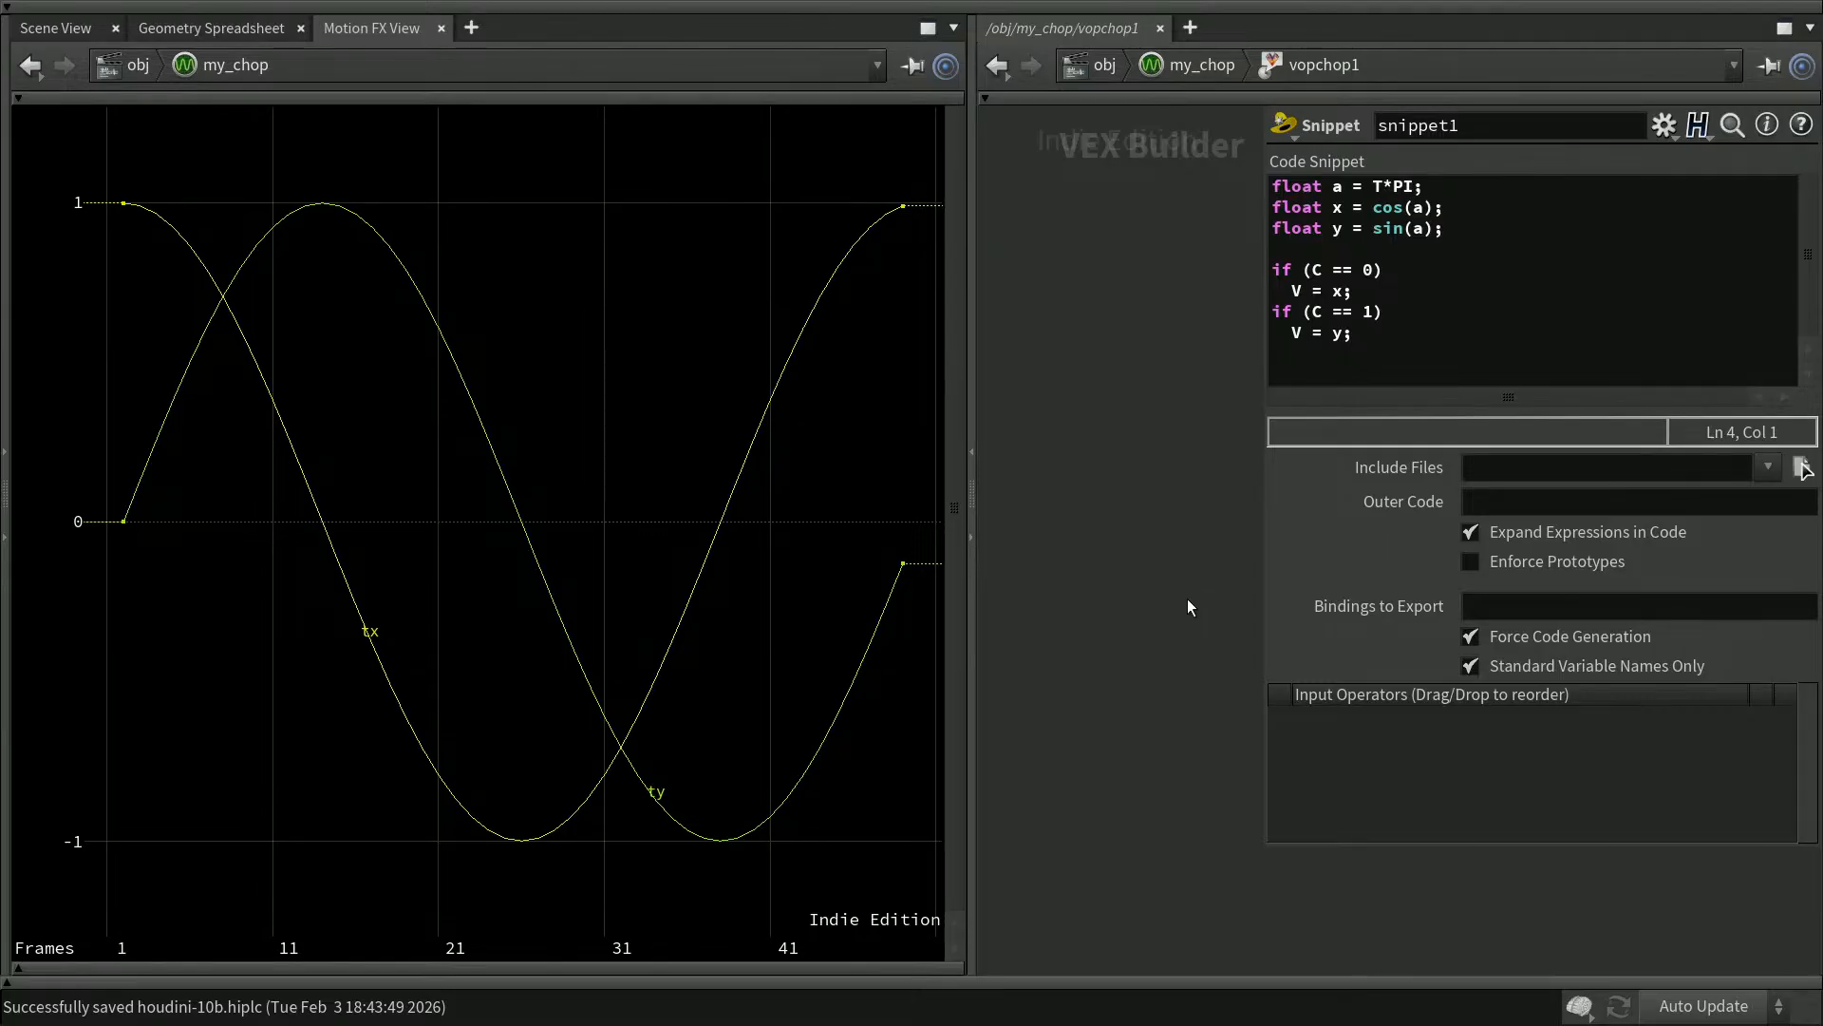
pyautogui.hotkey('ctrl', 's')
# Hide the snippet's parameters, go up to the obj level and switch to the Scene View
pyautogui.press('p')
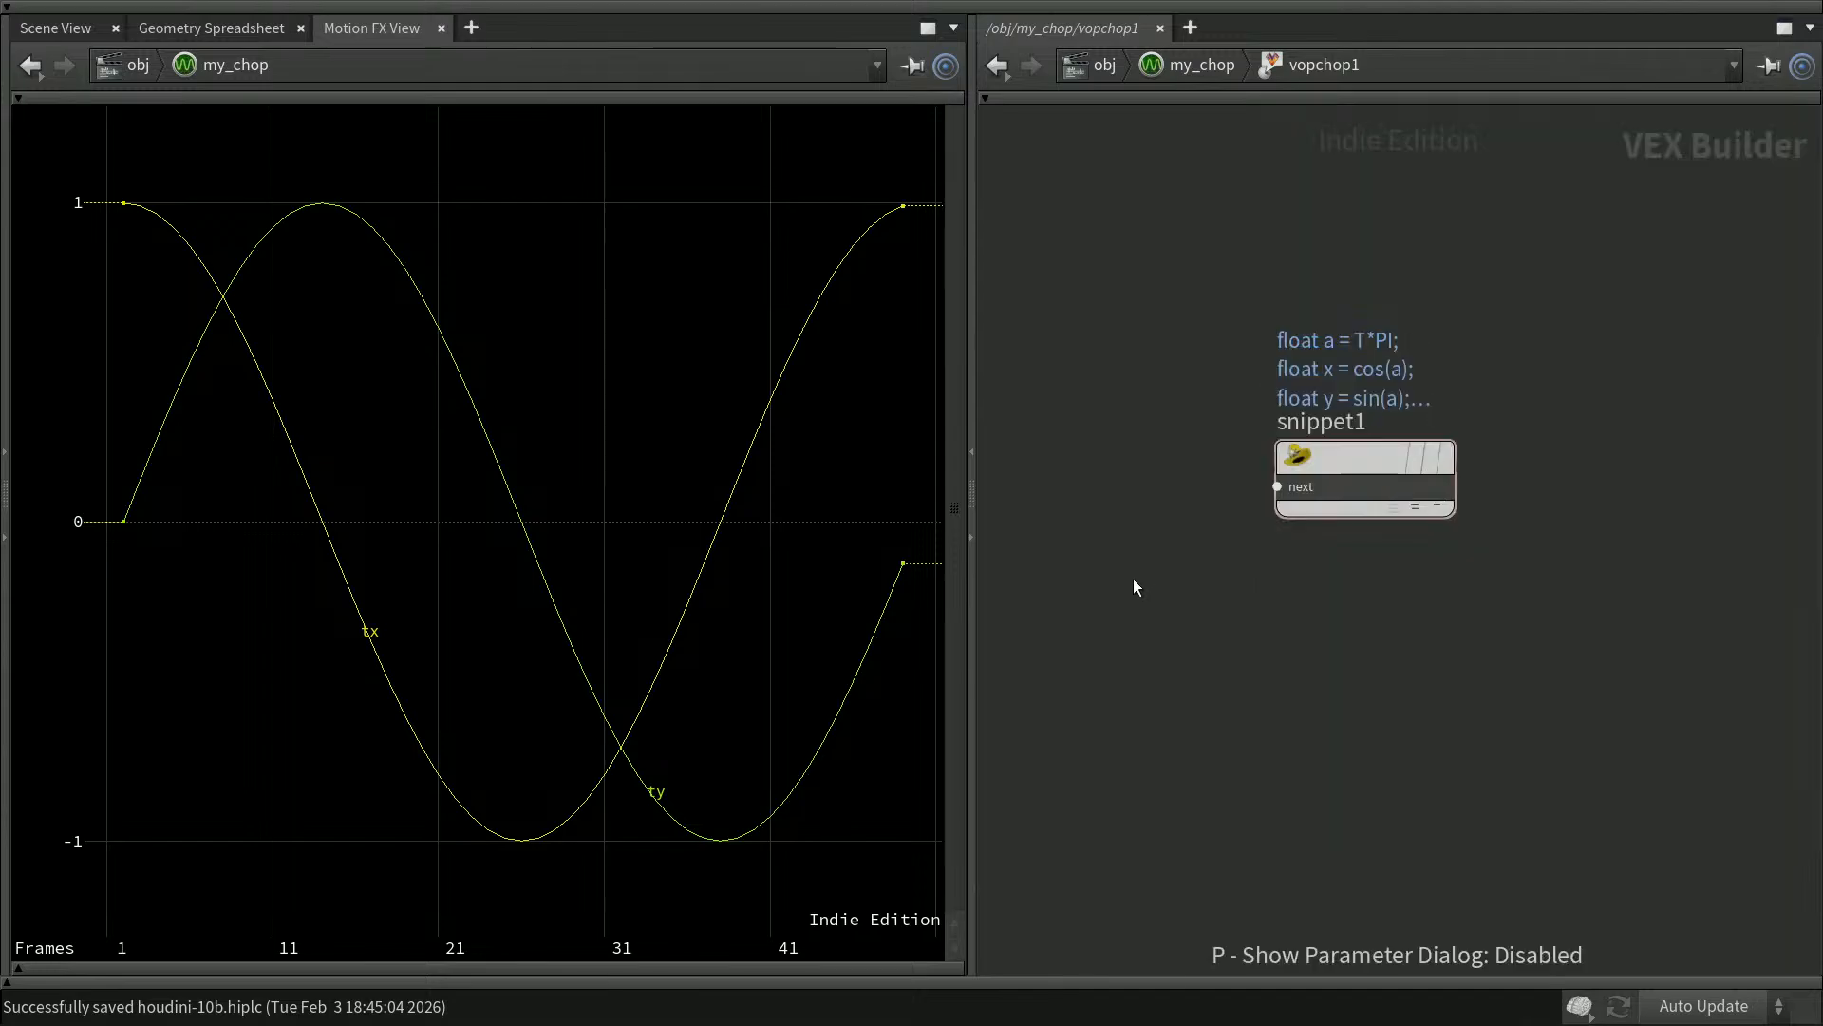
pyautogui.press('u')
pyautogui.press('u')
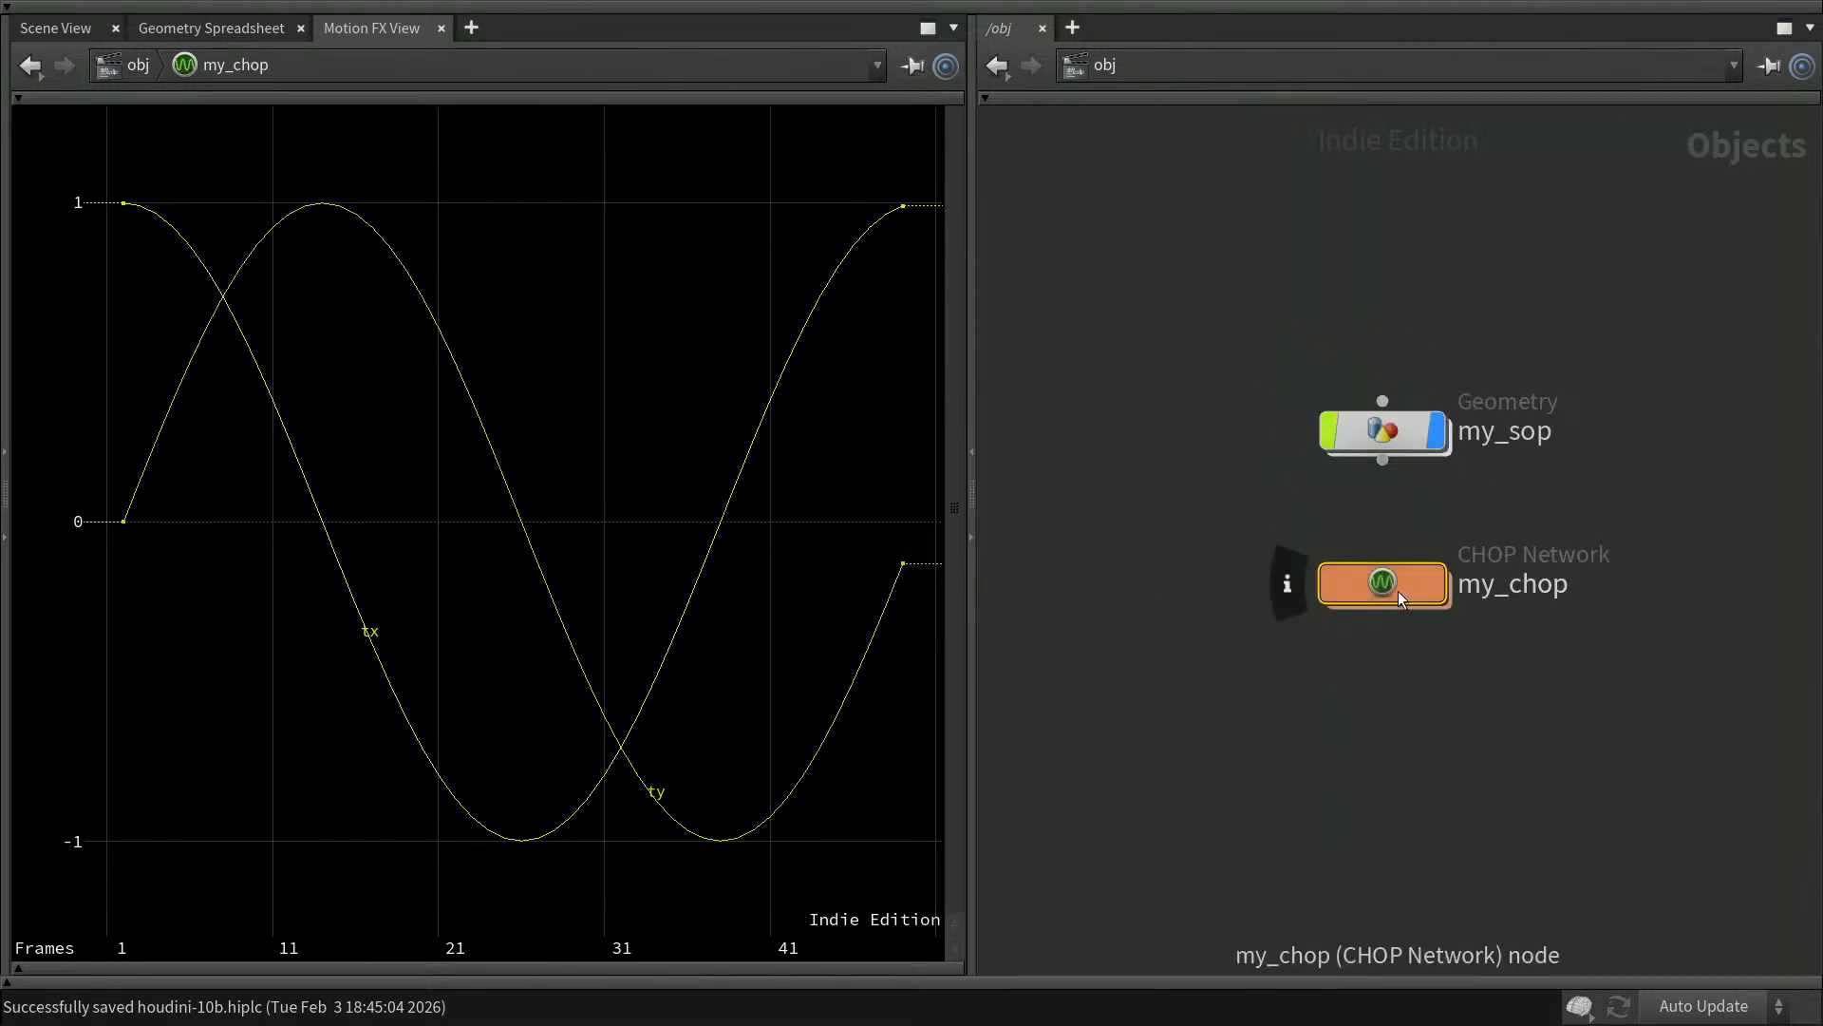
pyautogui.click(66, 28)
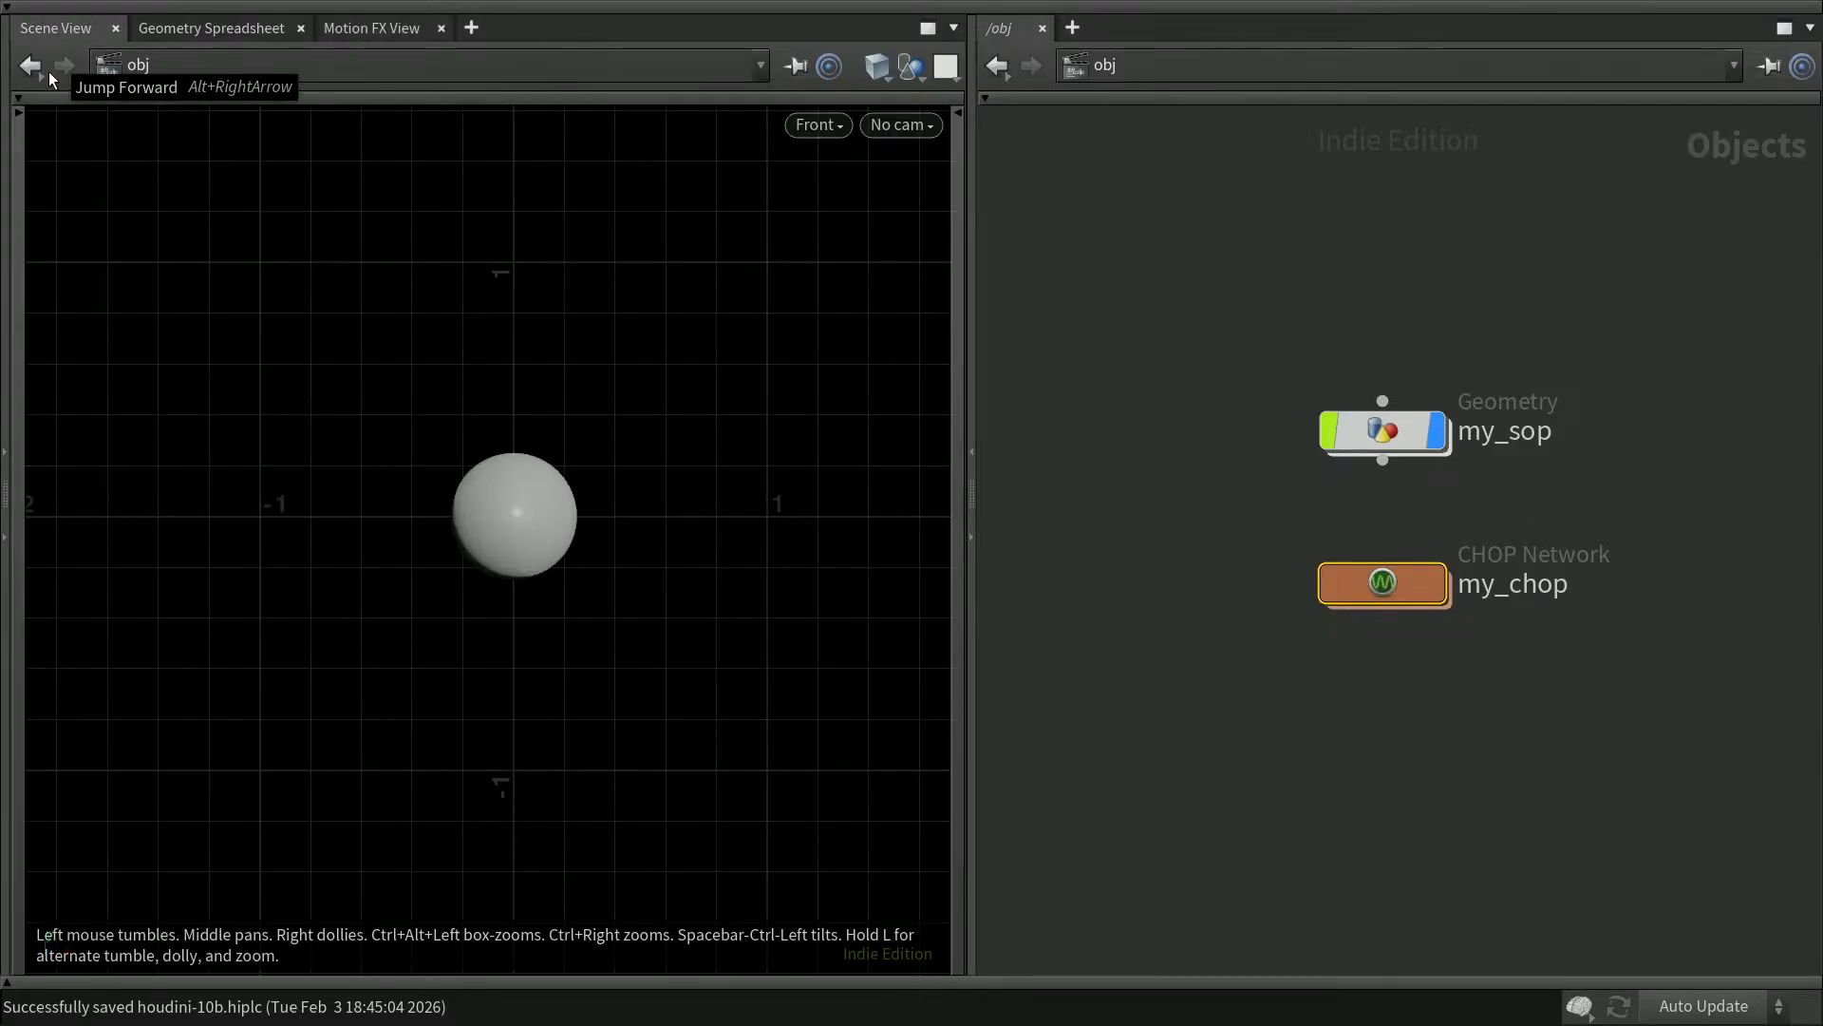
# Select the my_sop geometry node and show its parameters
pyautogui.click(1414, 429)
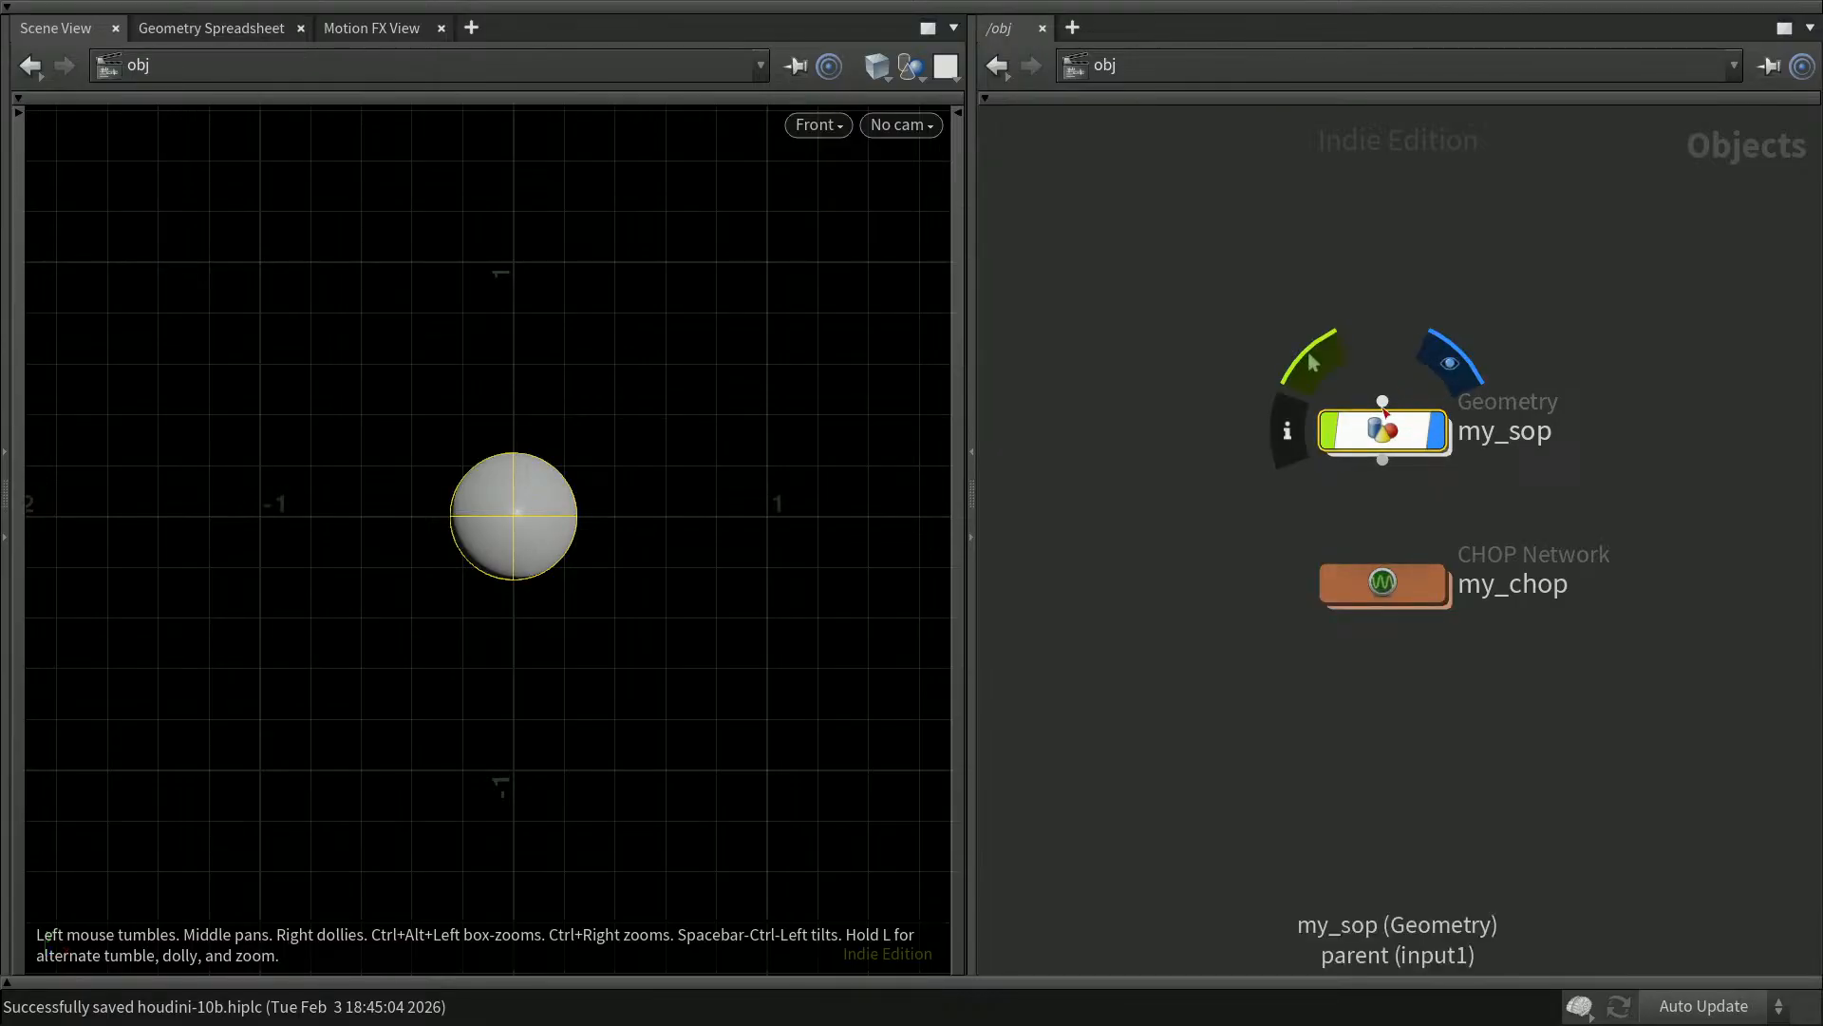
pyautogui.moveTo(1420, 445)
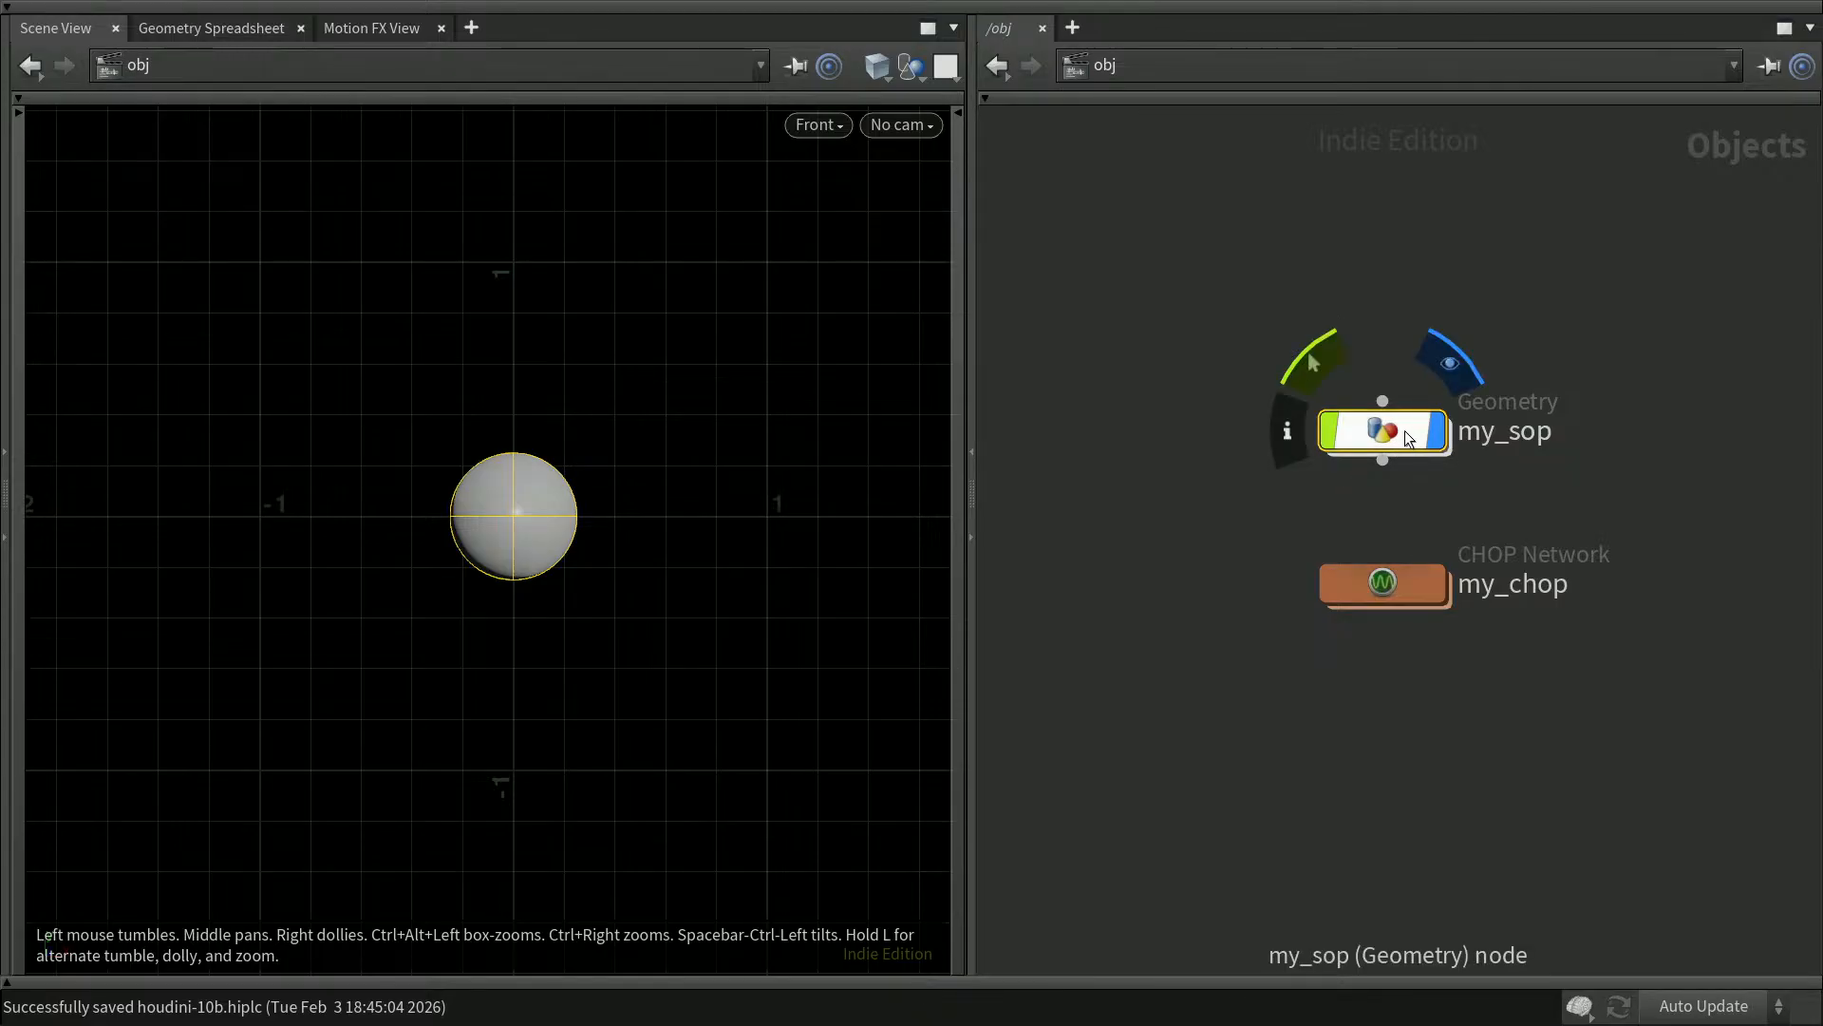
pyautogui.press('p')
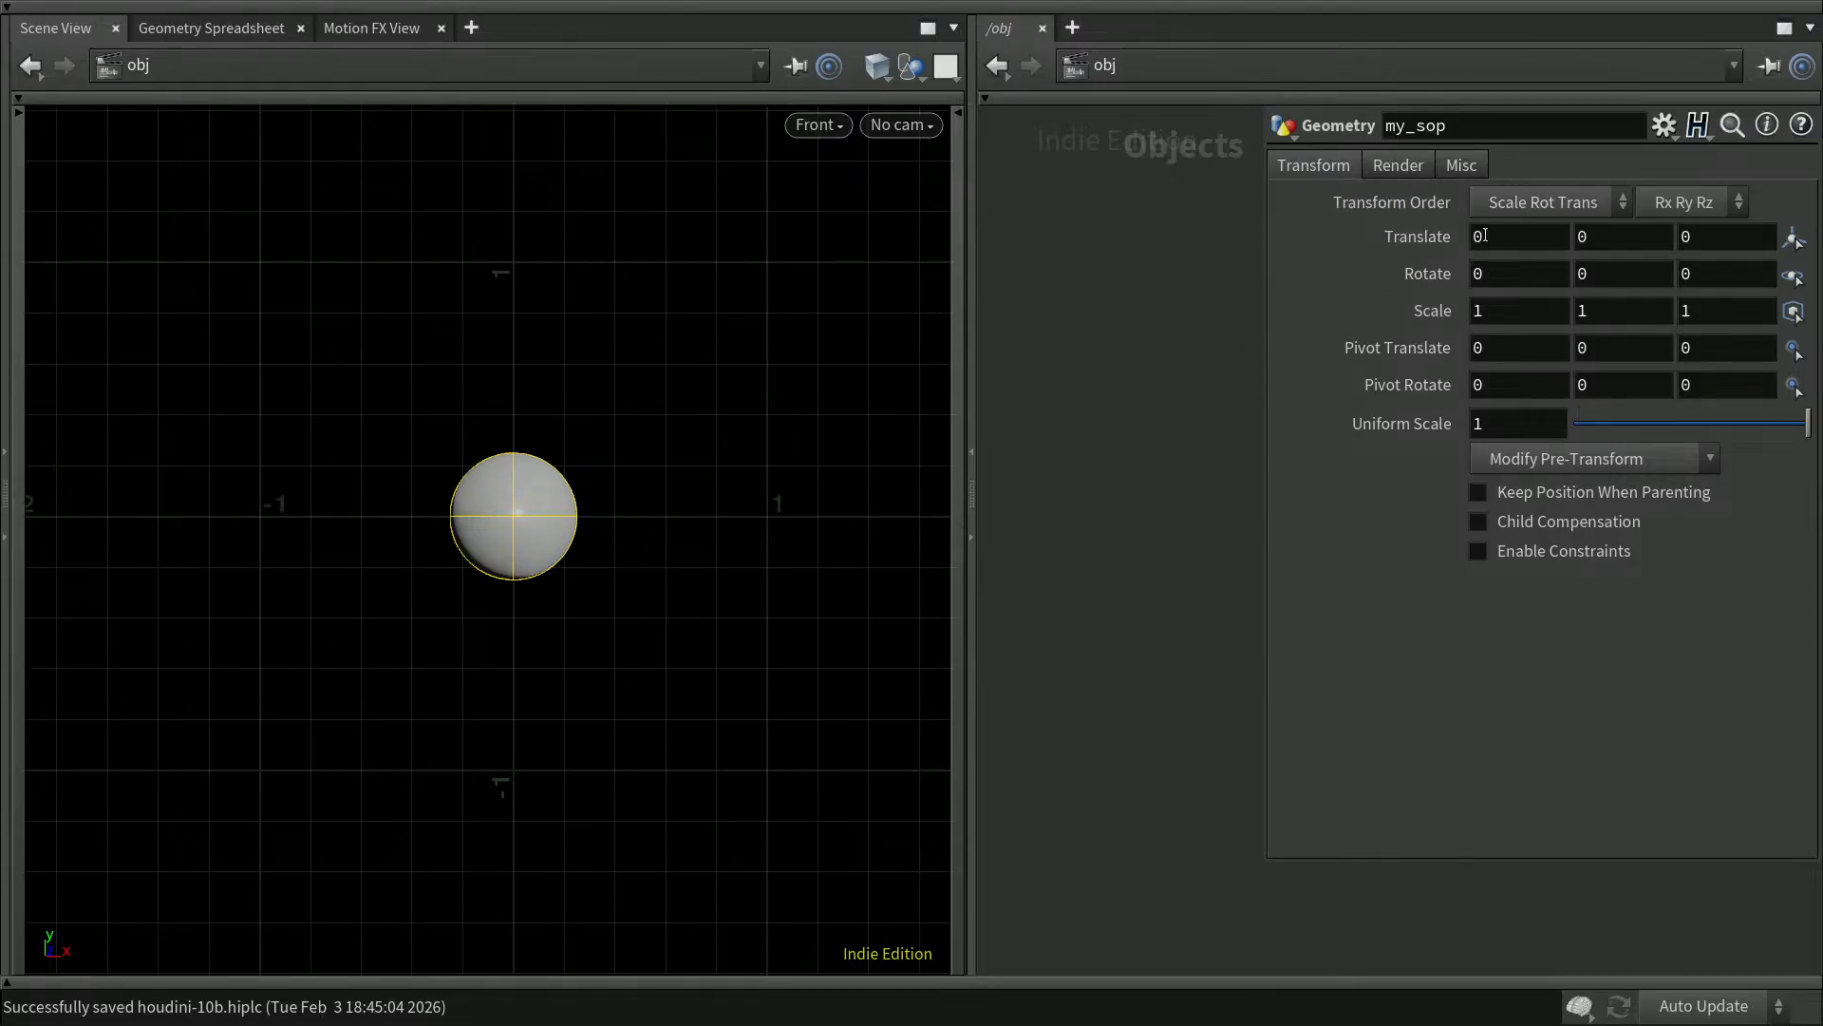
# Start an expression in my_sop's Translate X parameter reading chop("./my_chop
pyautogui.click(1423, 237)
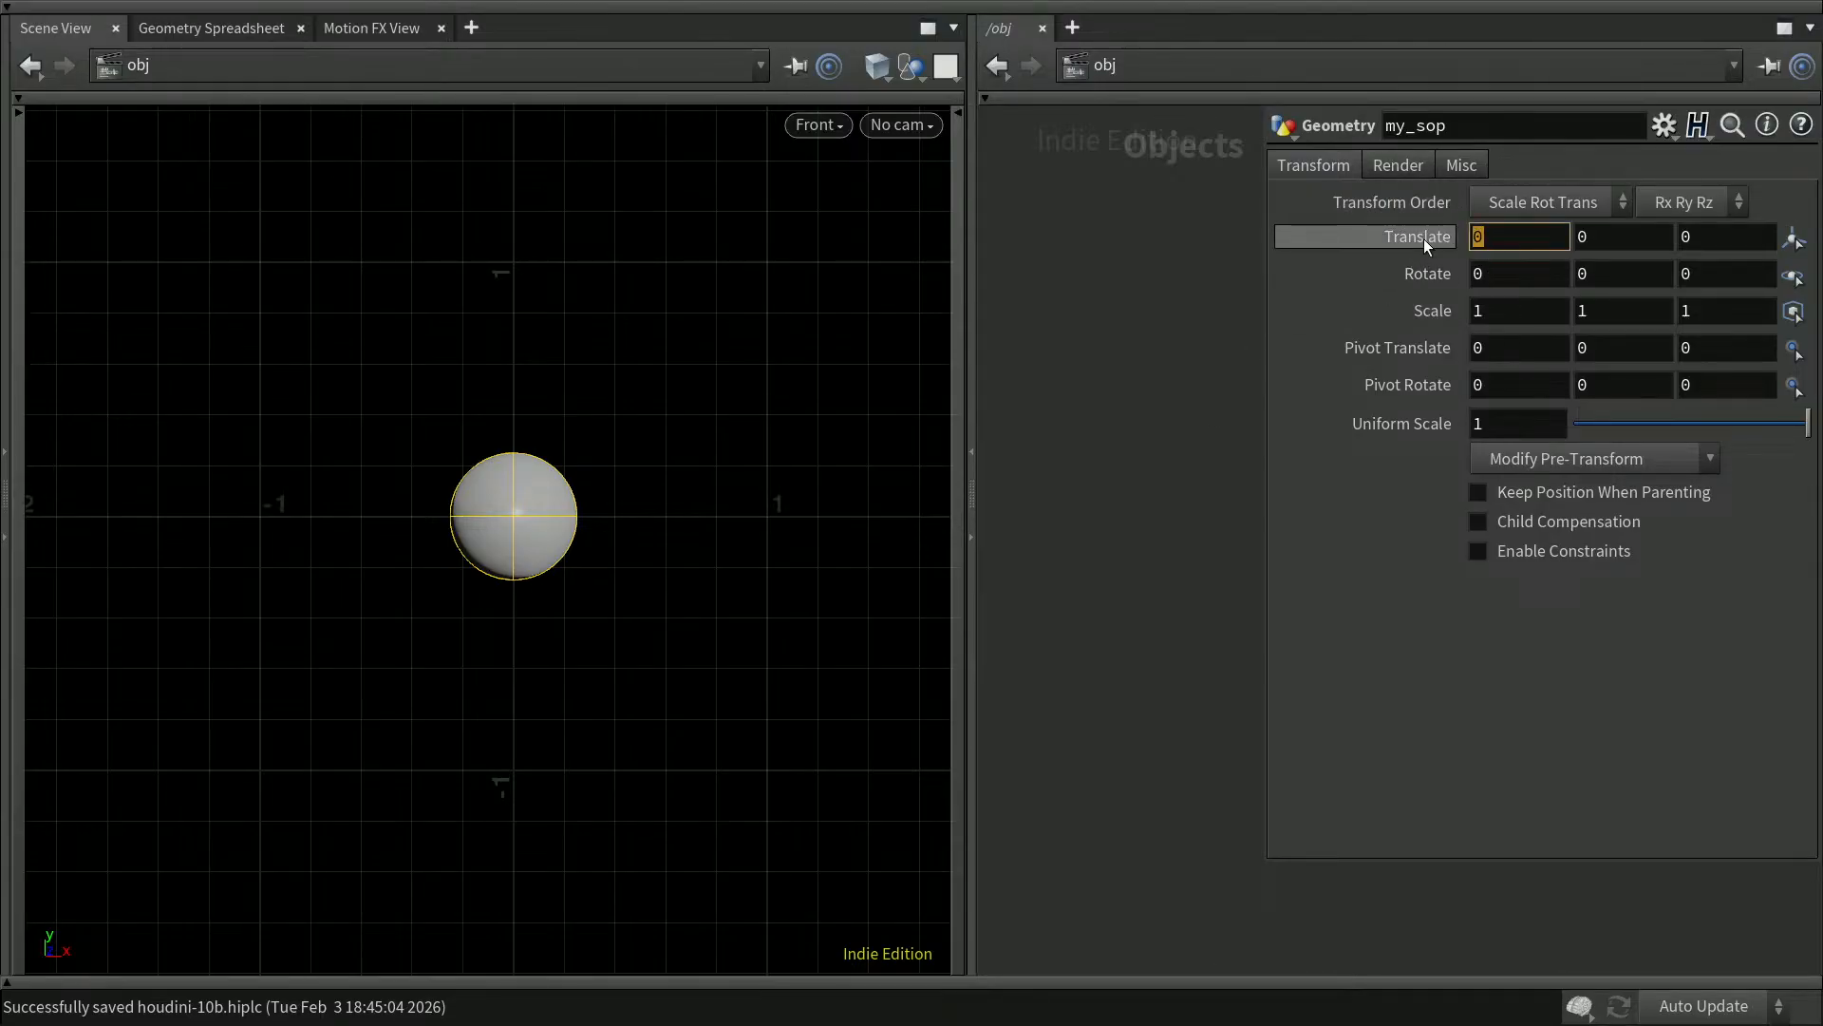
pyautogui.write('chop(')
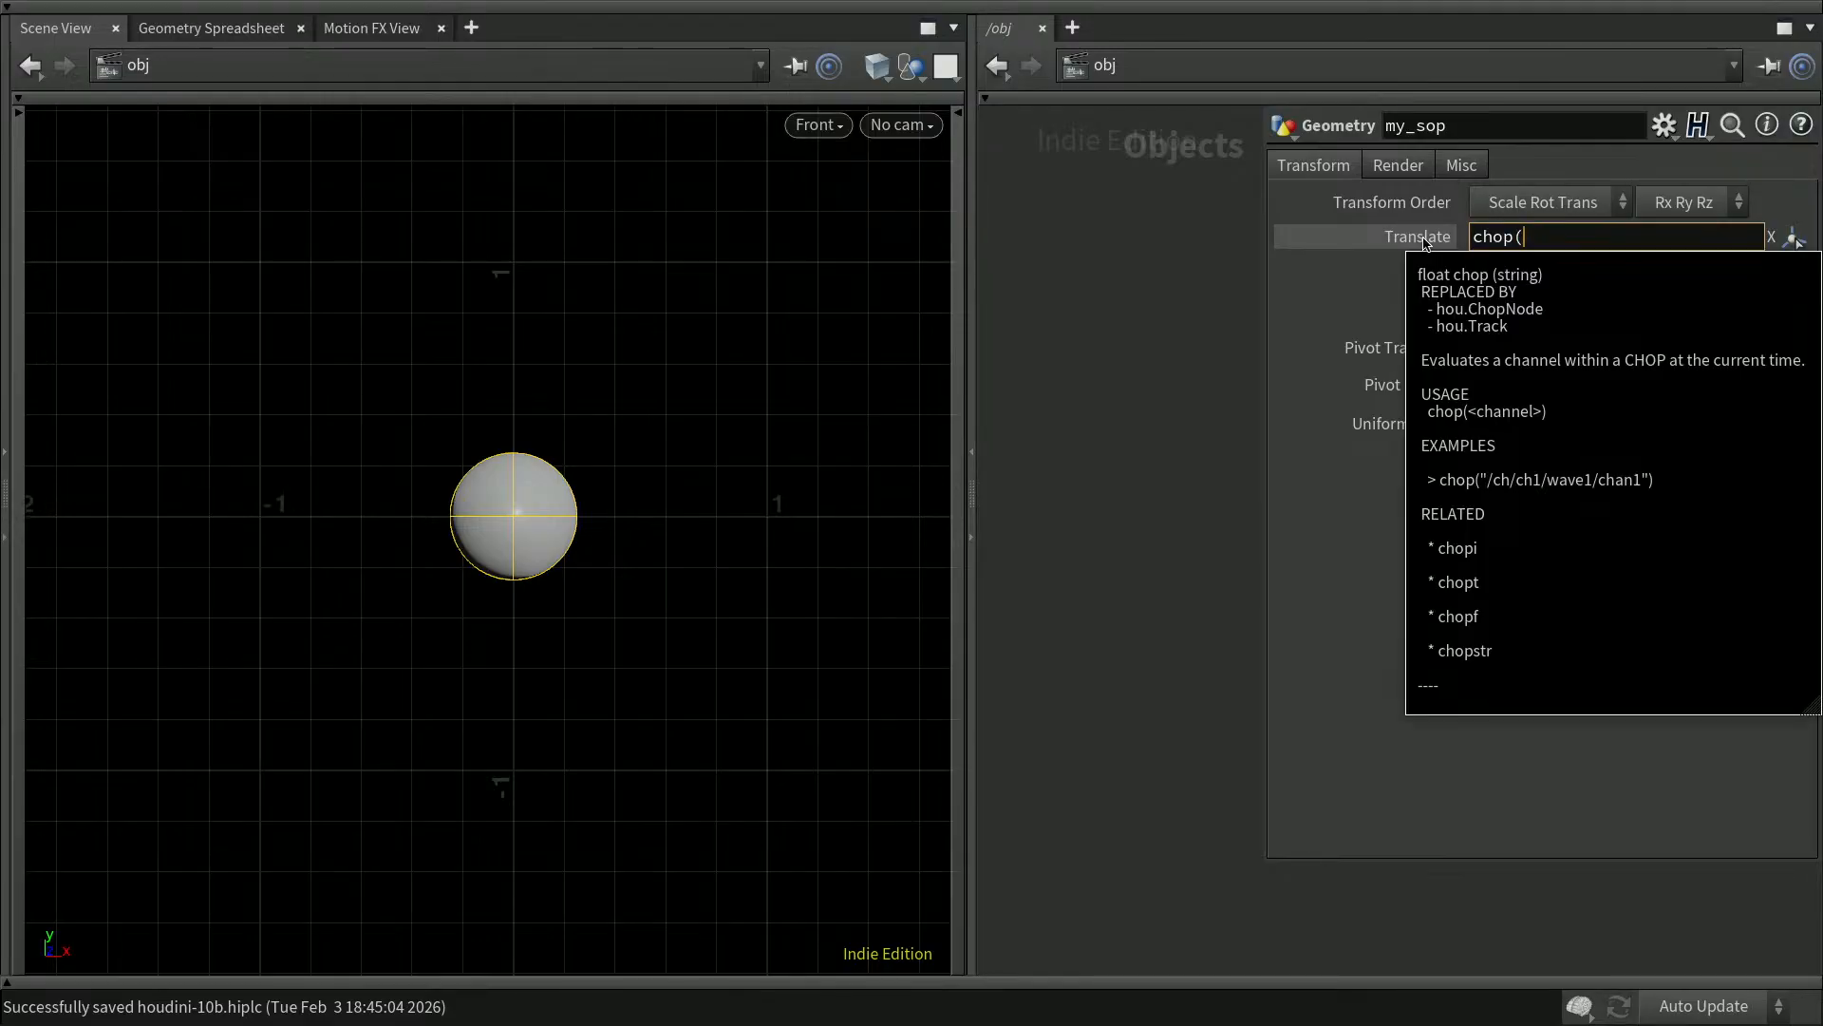
pyautogui.write('"')
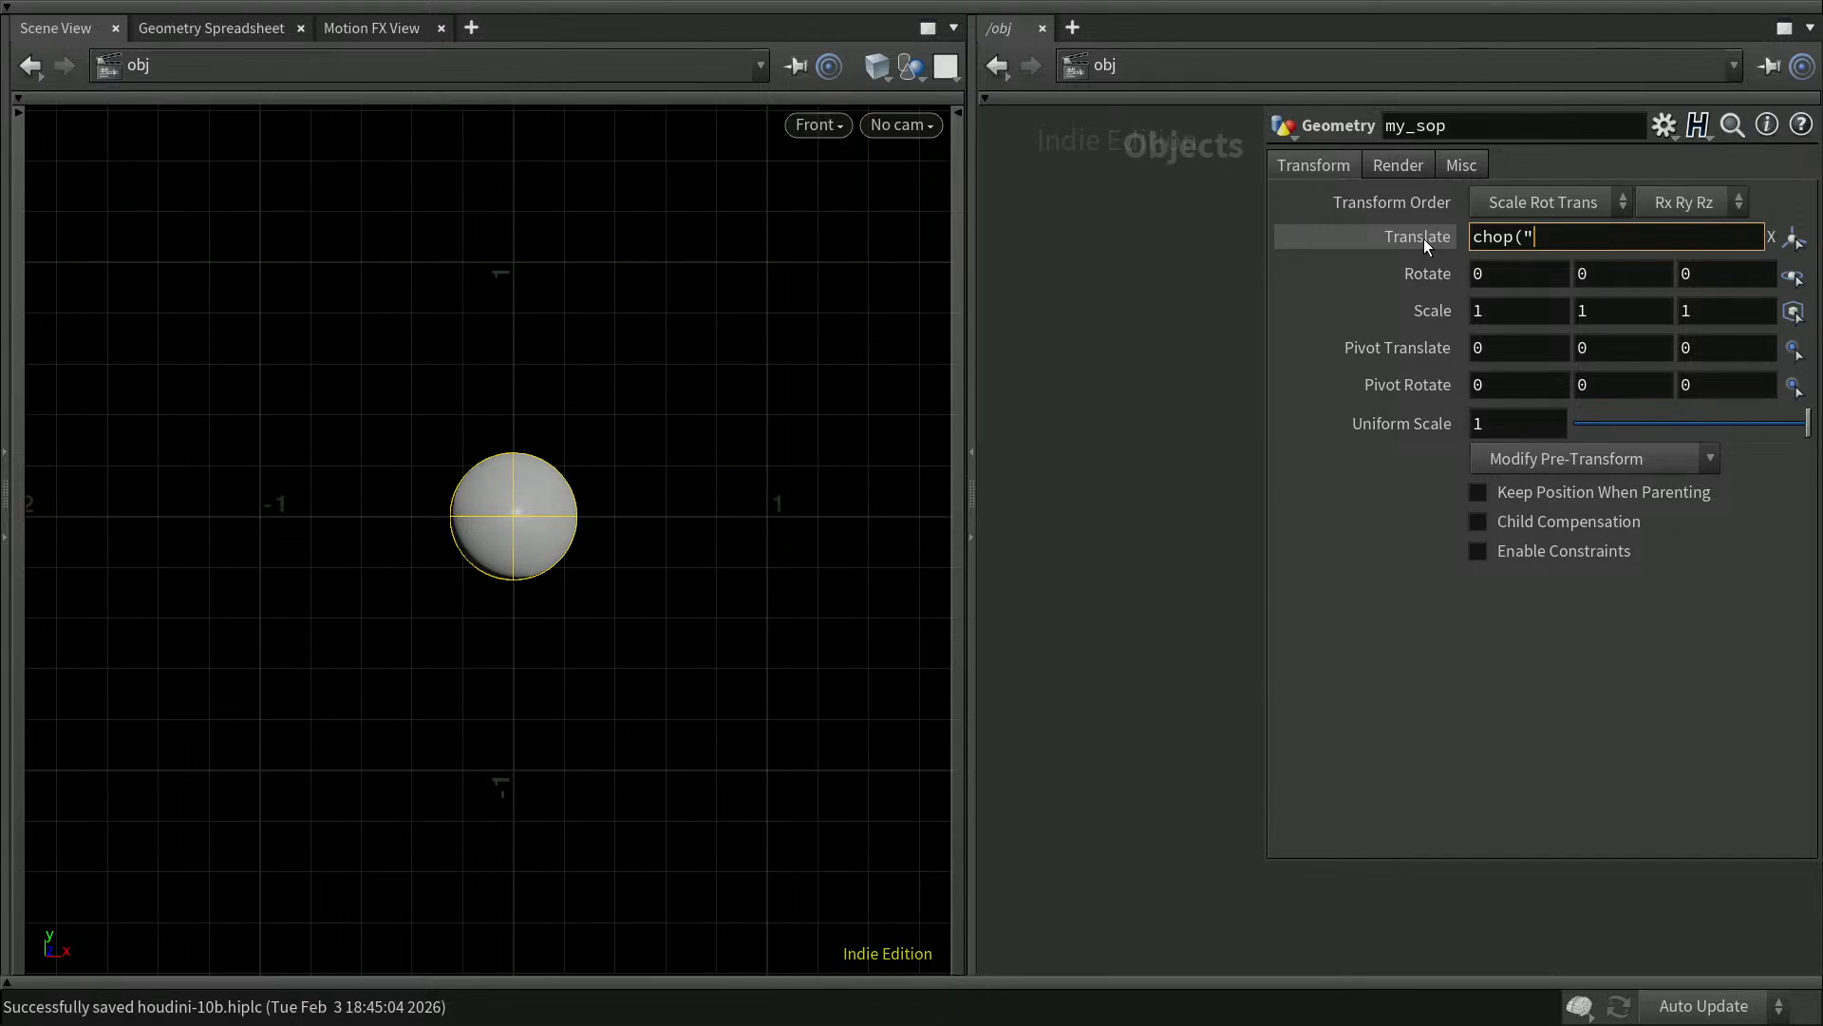
pyautogui.write('/')
pyautogui.press('BackSpace')
pyautogui.write('./')
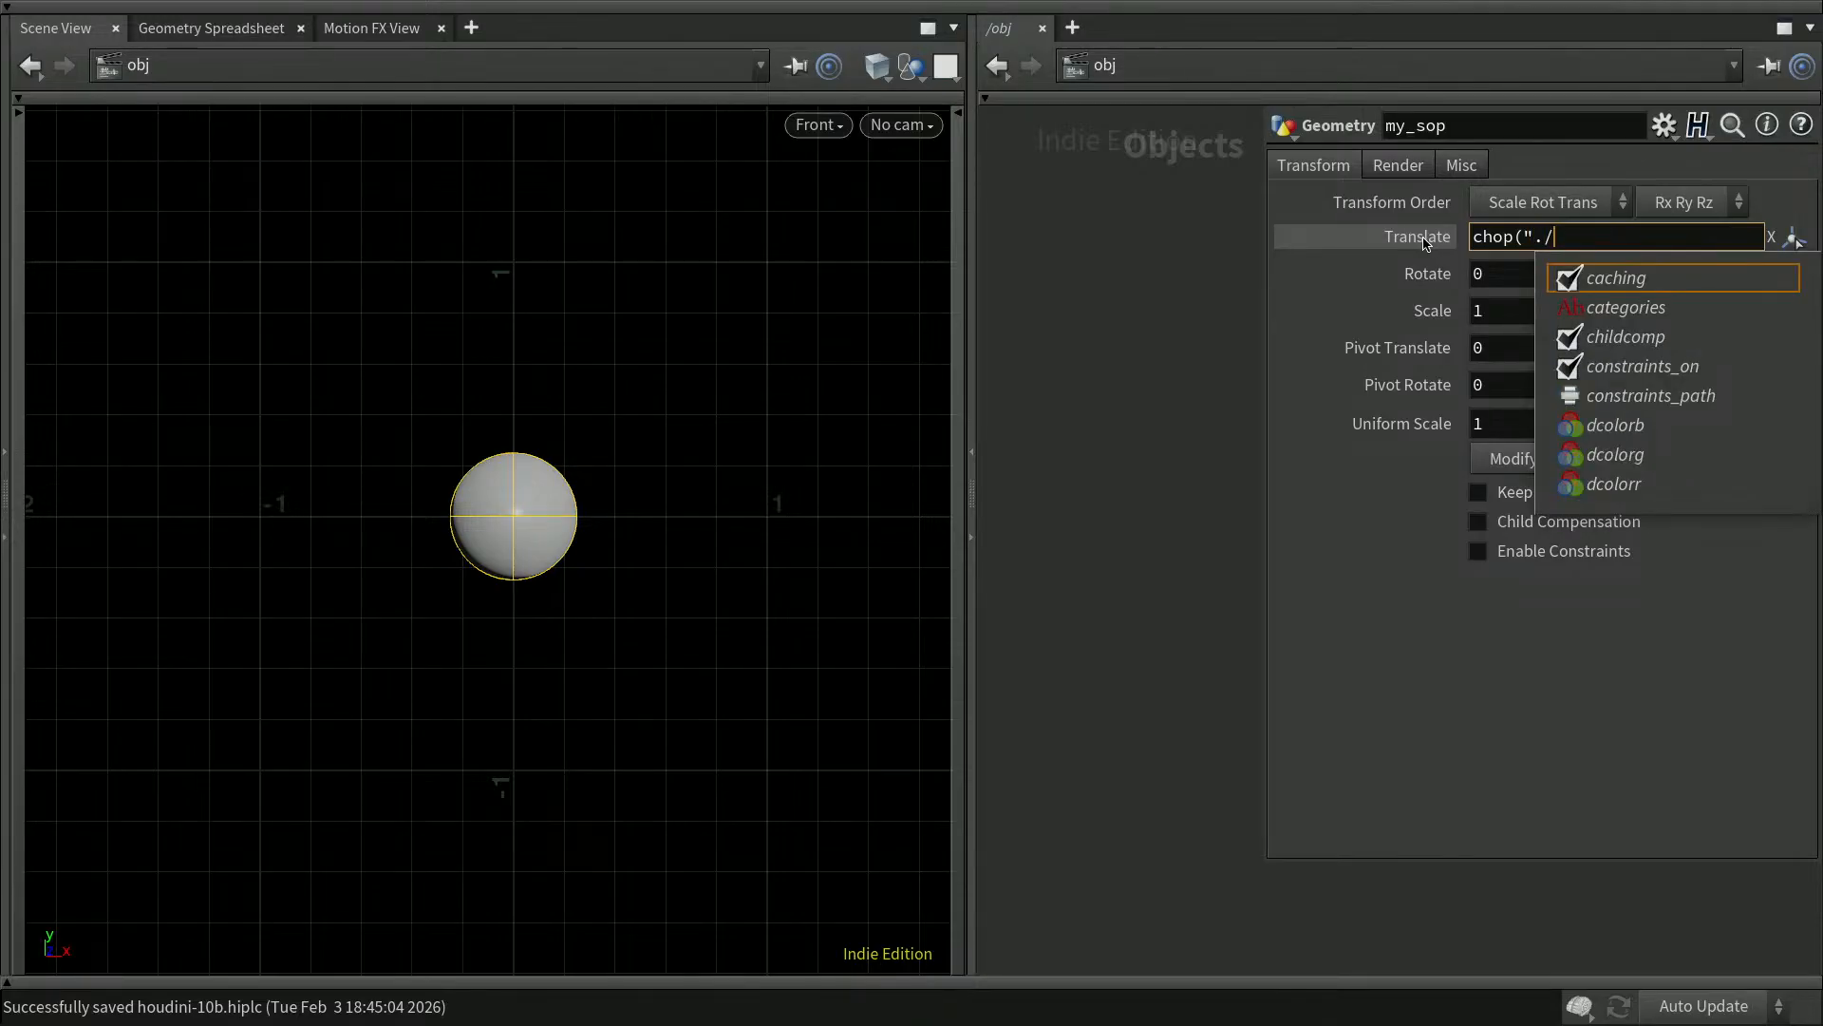
pyautogui.write('my')
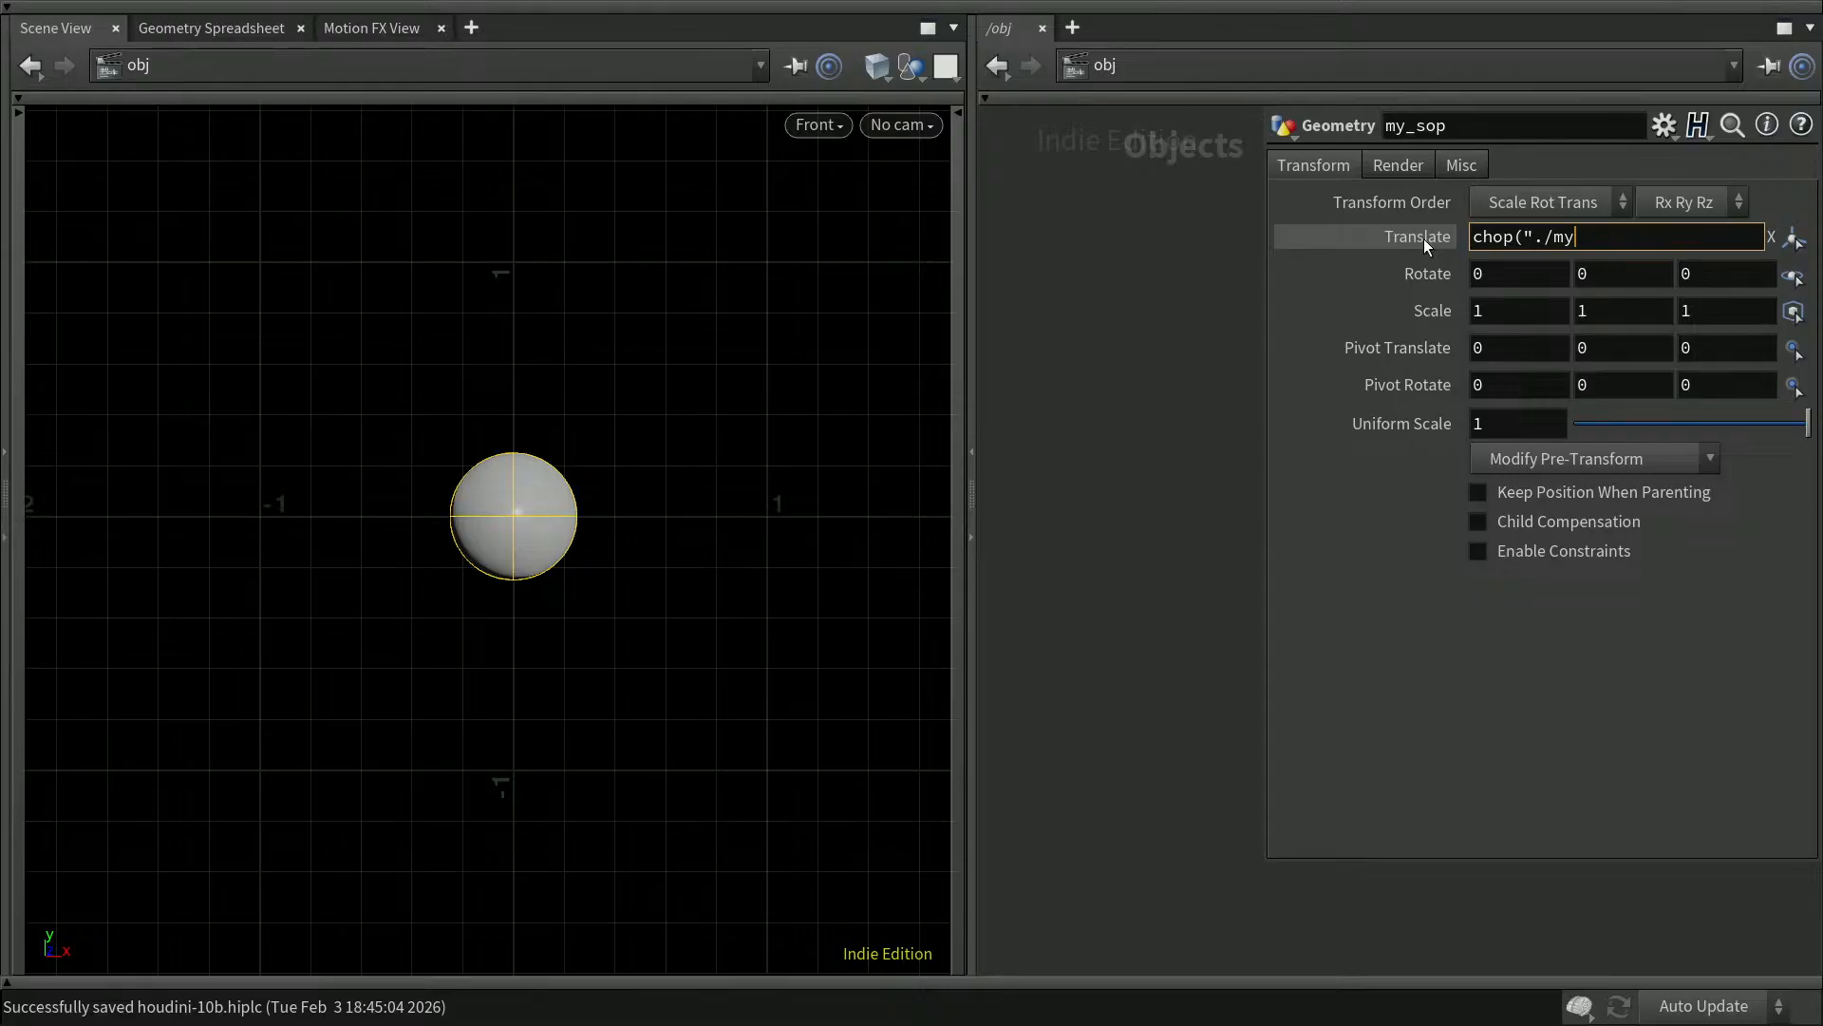
pyautogui.write('_chop')
# Correct the Translate X expression to chop("../ so its path points to the parent level
pyautogui.press('Left')
pyautogui.press('Left')
pyautogui.press('Left')
pyautogui.press('Left')
pyautogui.press('Left')
pyautogui.press('Left')
pyautogui.write('.')
pyautogui.press('Delete')
pyautogui.press('Delete')
pyautogui.press('Delete')
pyautogui.press('Delete')
pyautogui.press('Delete')
pyautogui.press('Delete')
pyautogui.press('Delete')
pyautogui.press('BackSpace')
pyautogui.write('/')
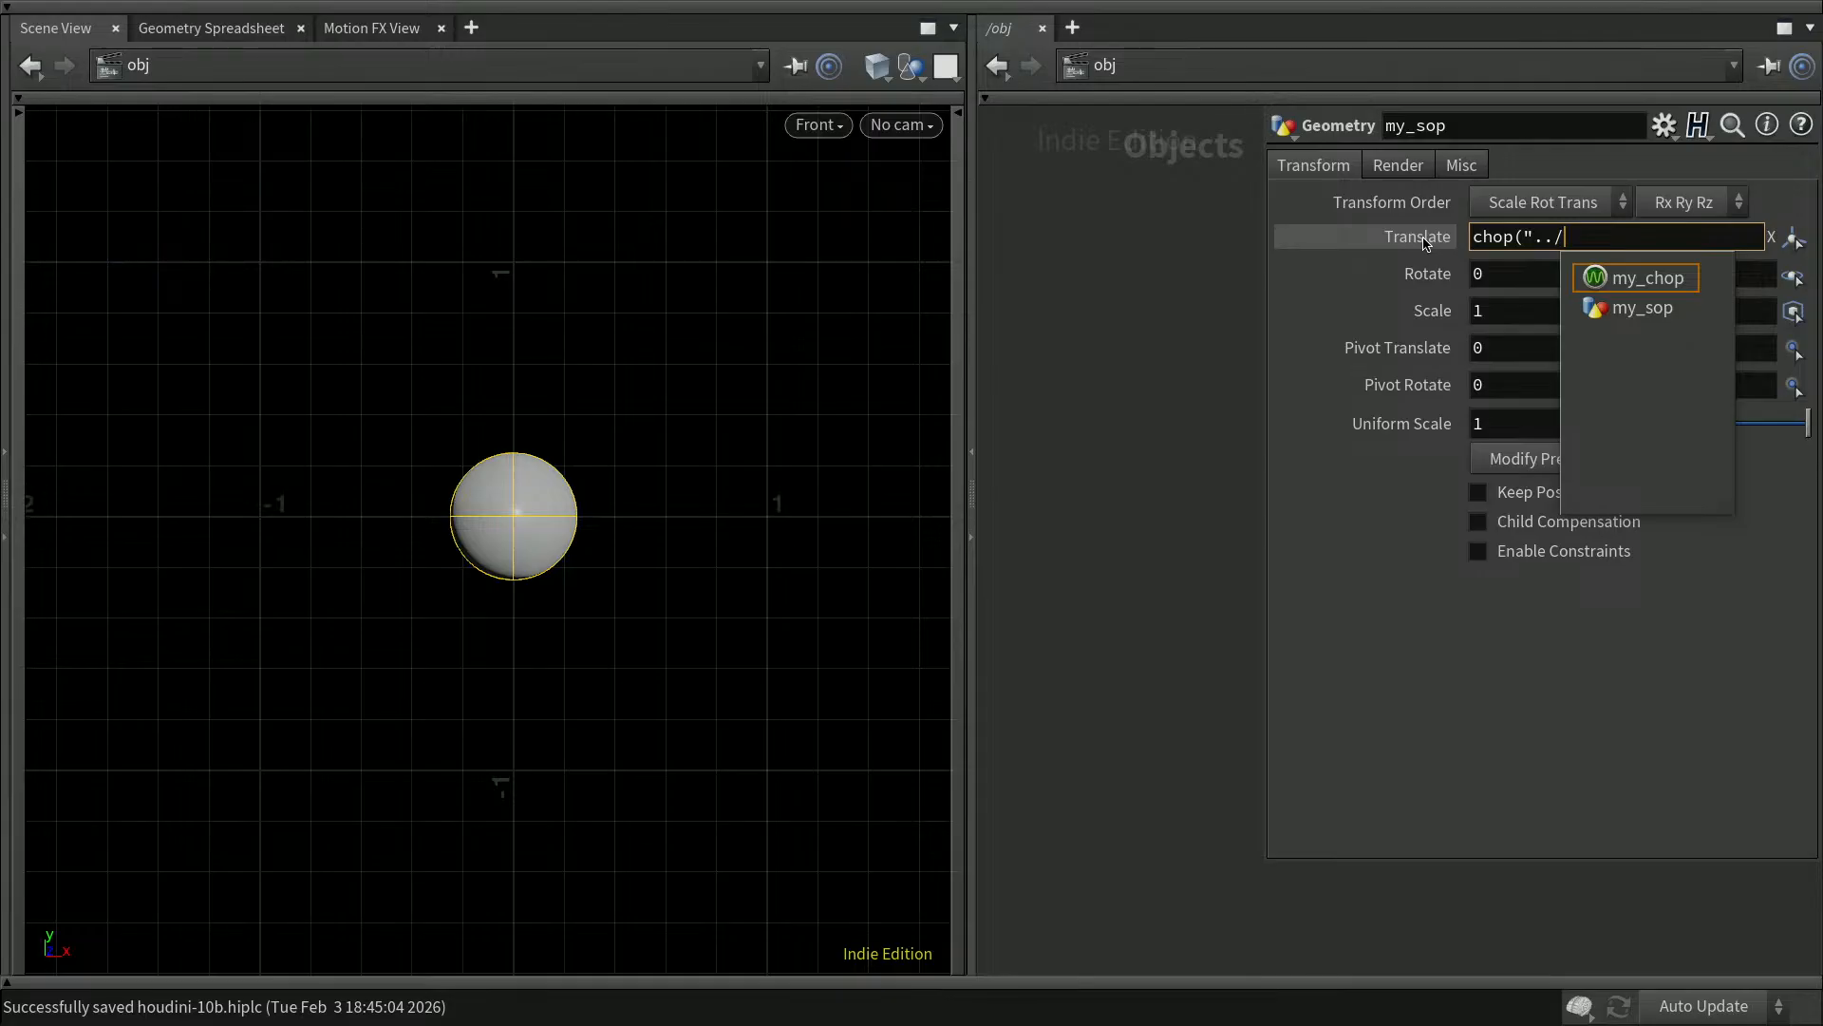
# Complete the Translate X expression as chop("../my_chop/vopchop1/tx") and apply it
pyautogui.press('Down')
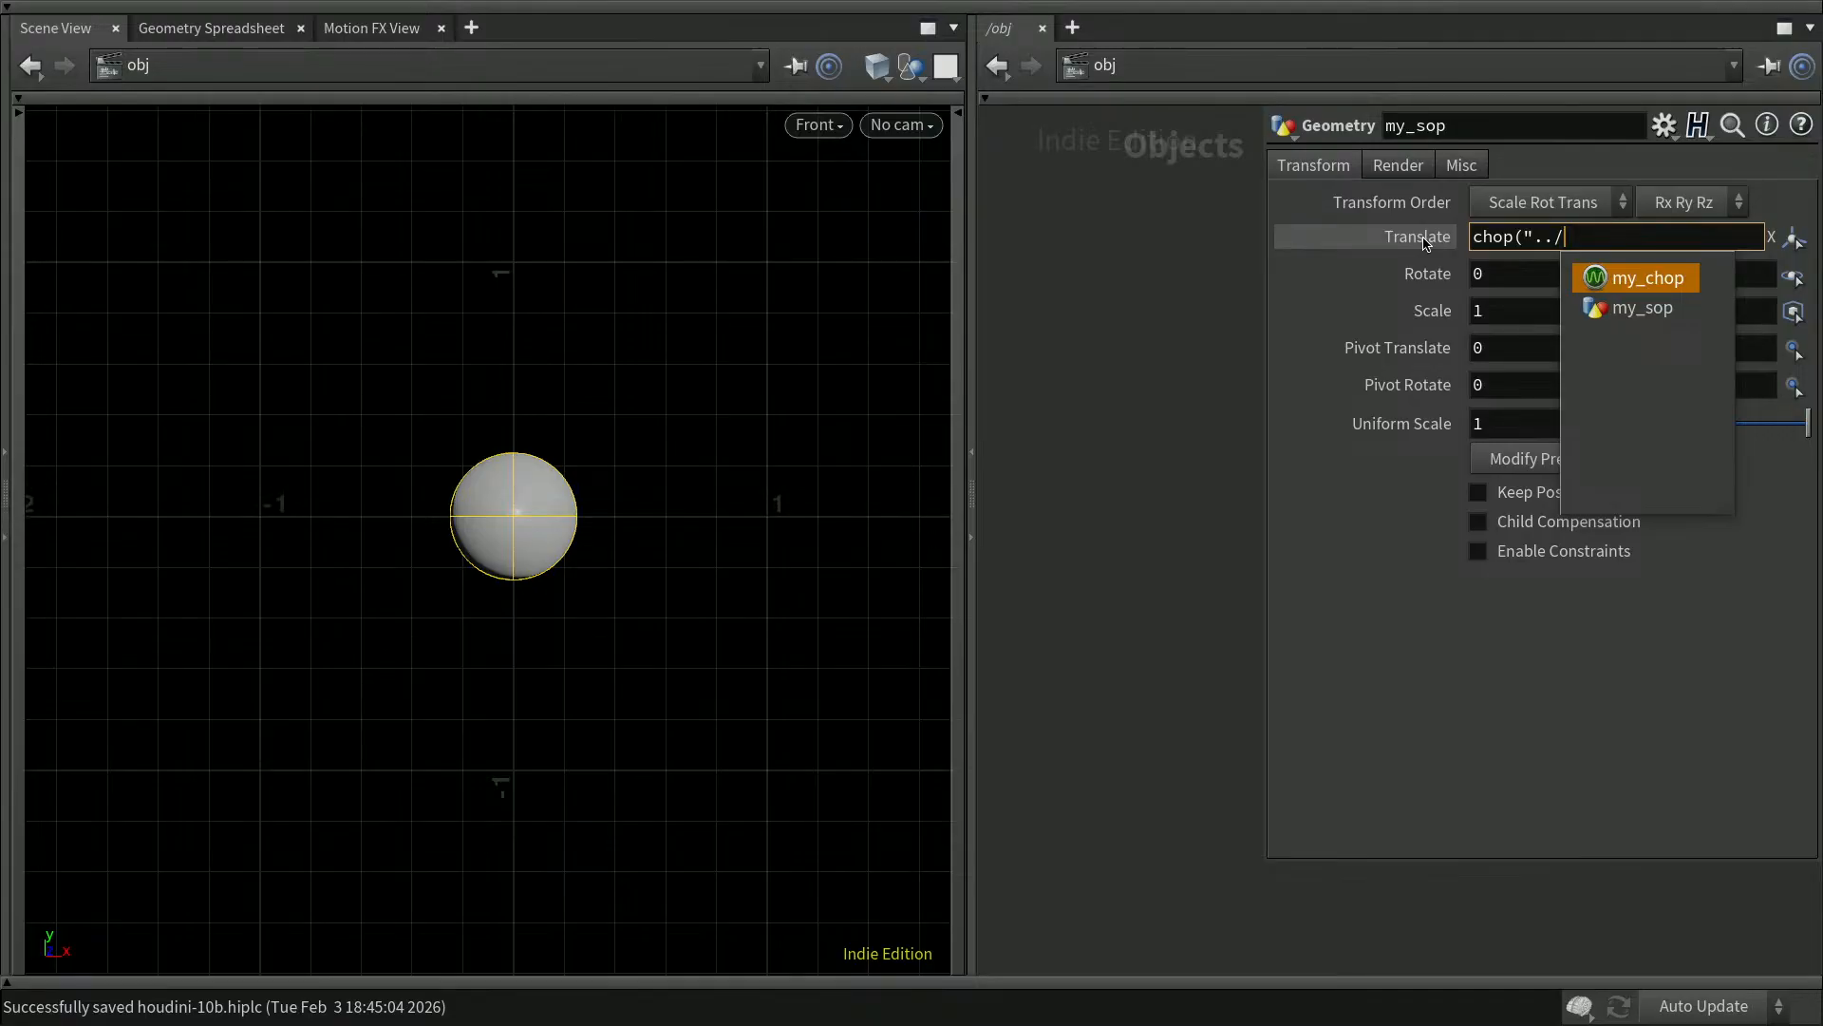
pyautogui.press('Return')
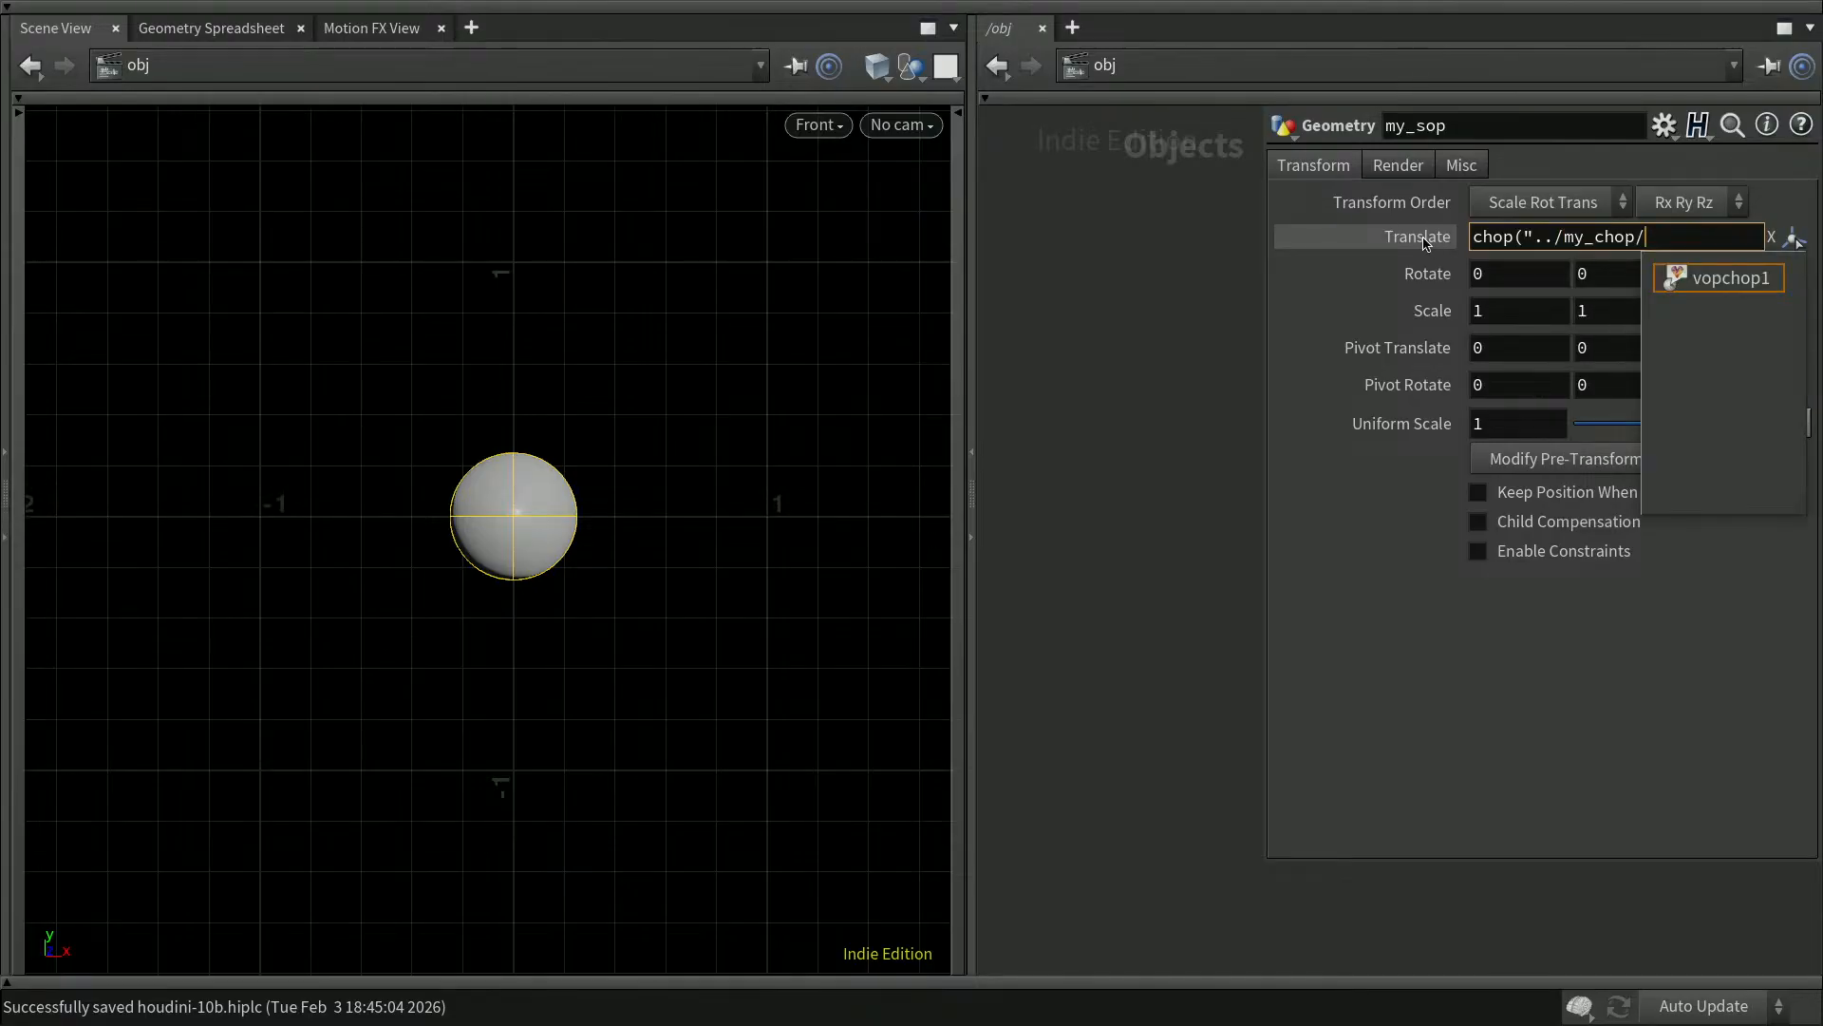
pyautogui.press('Down')
pyautogui.press('Return')
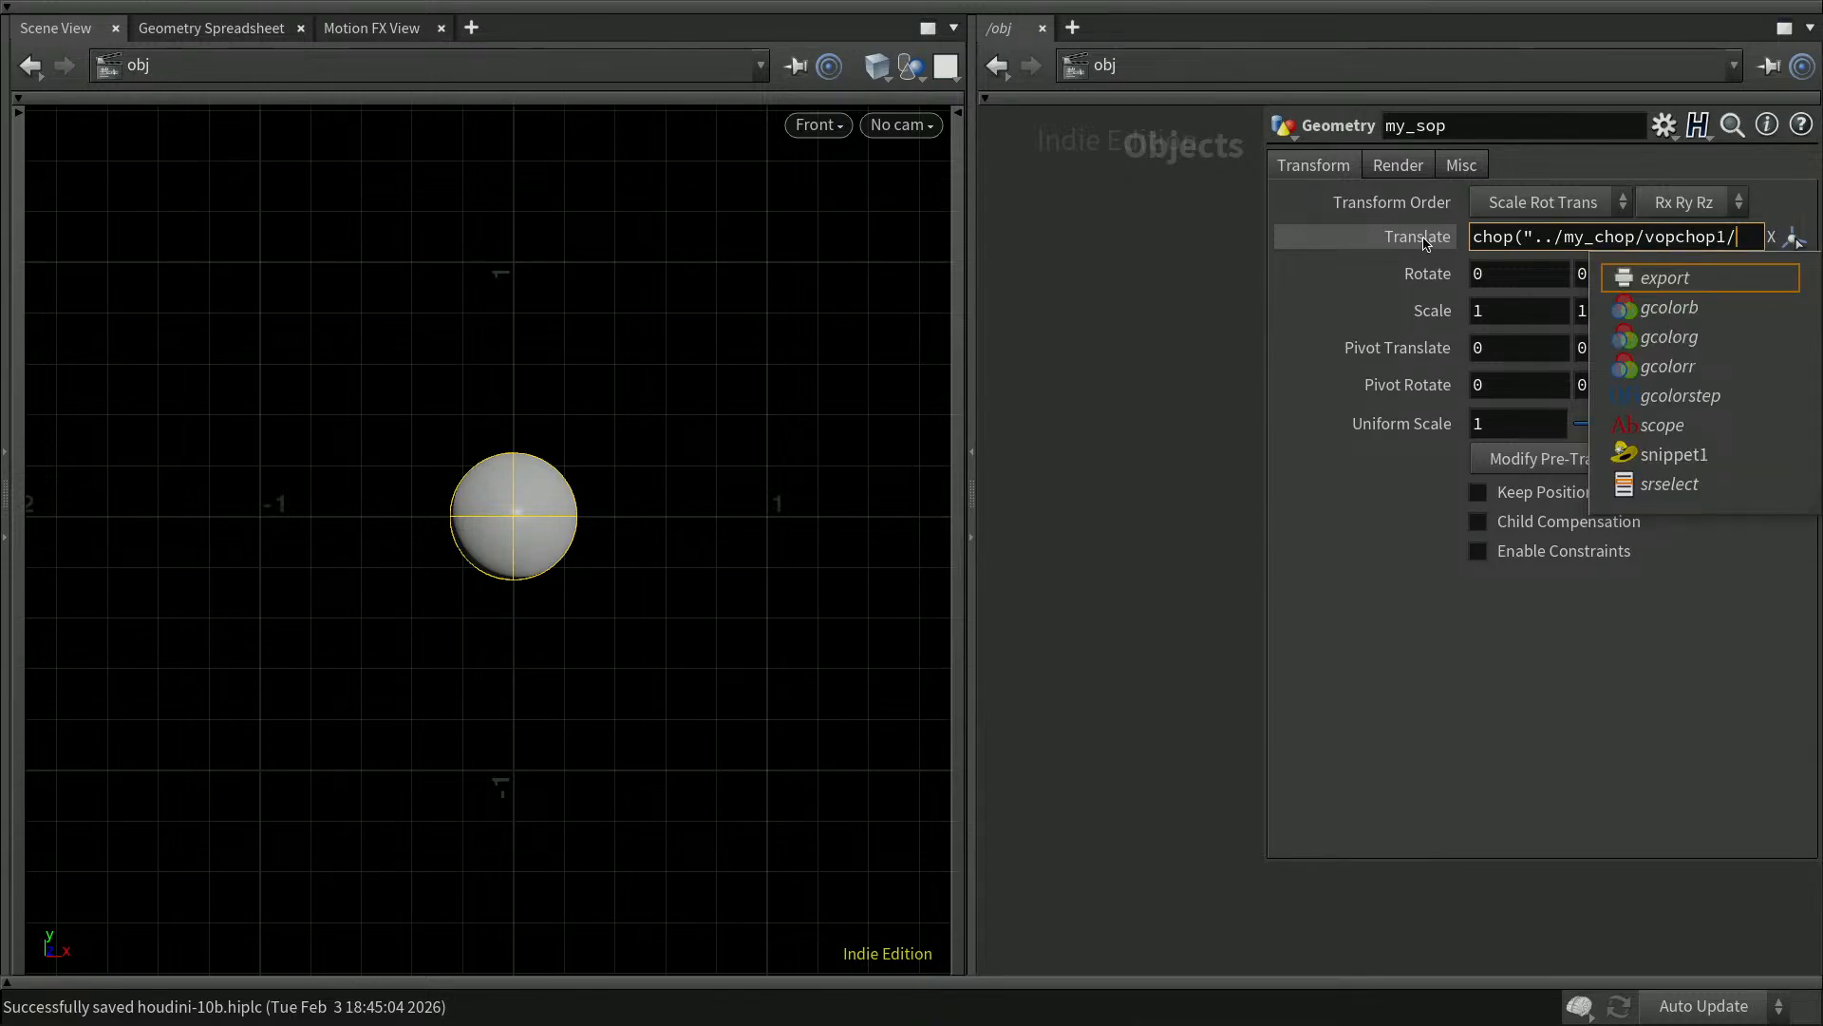
pyautogui.write('tx')
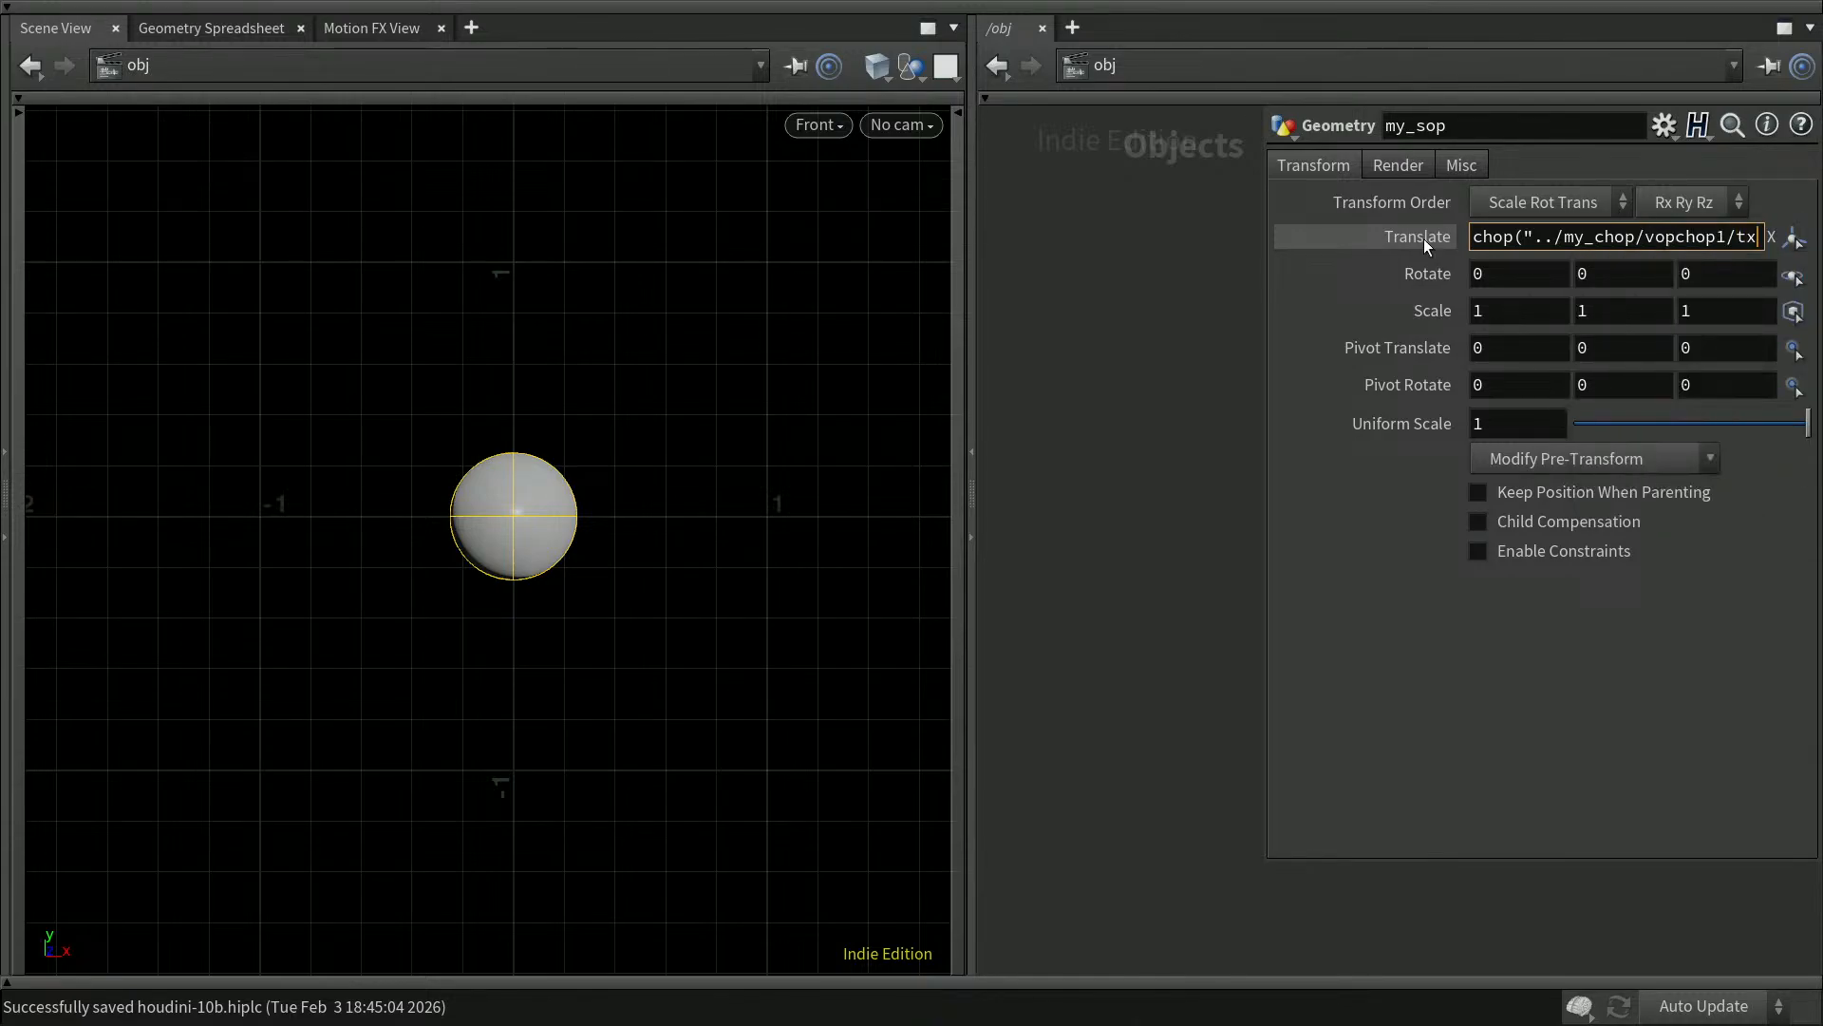
pyautogui.write('")')
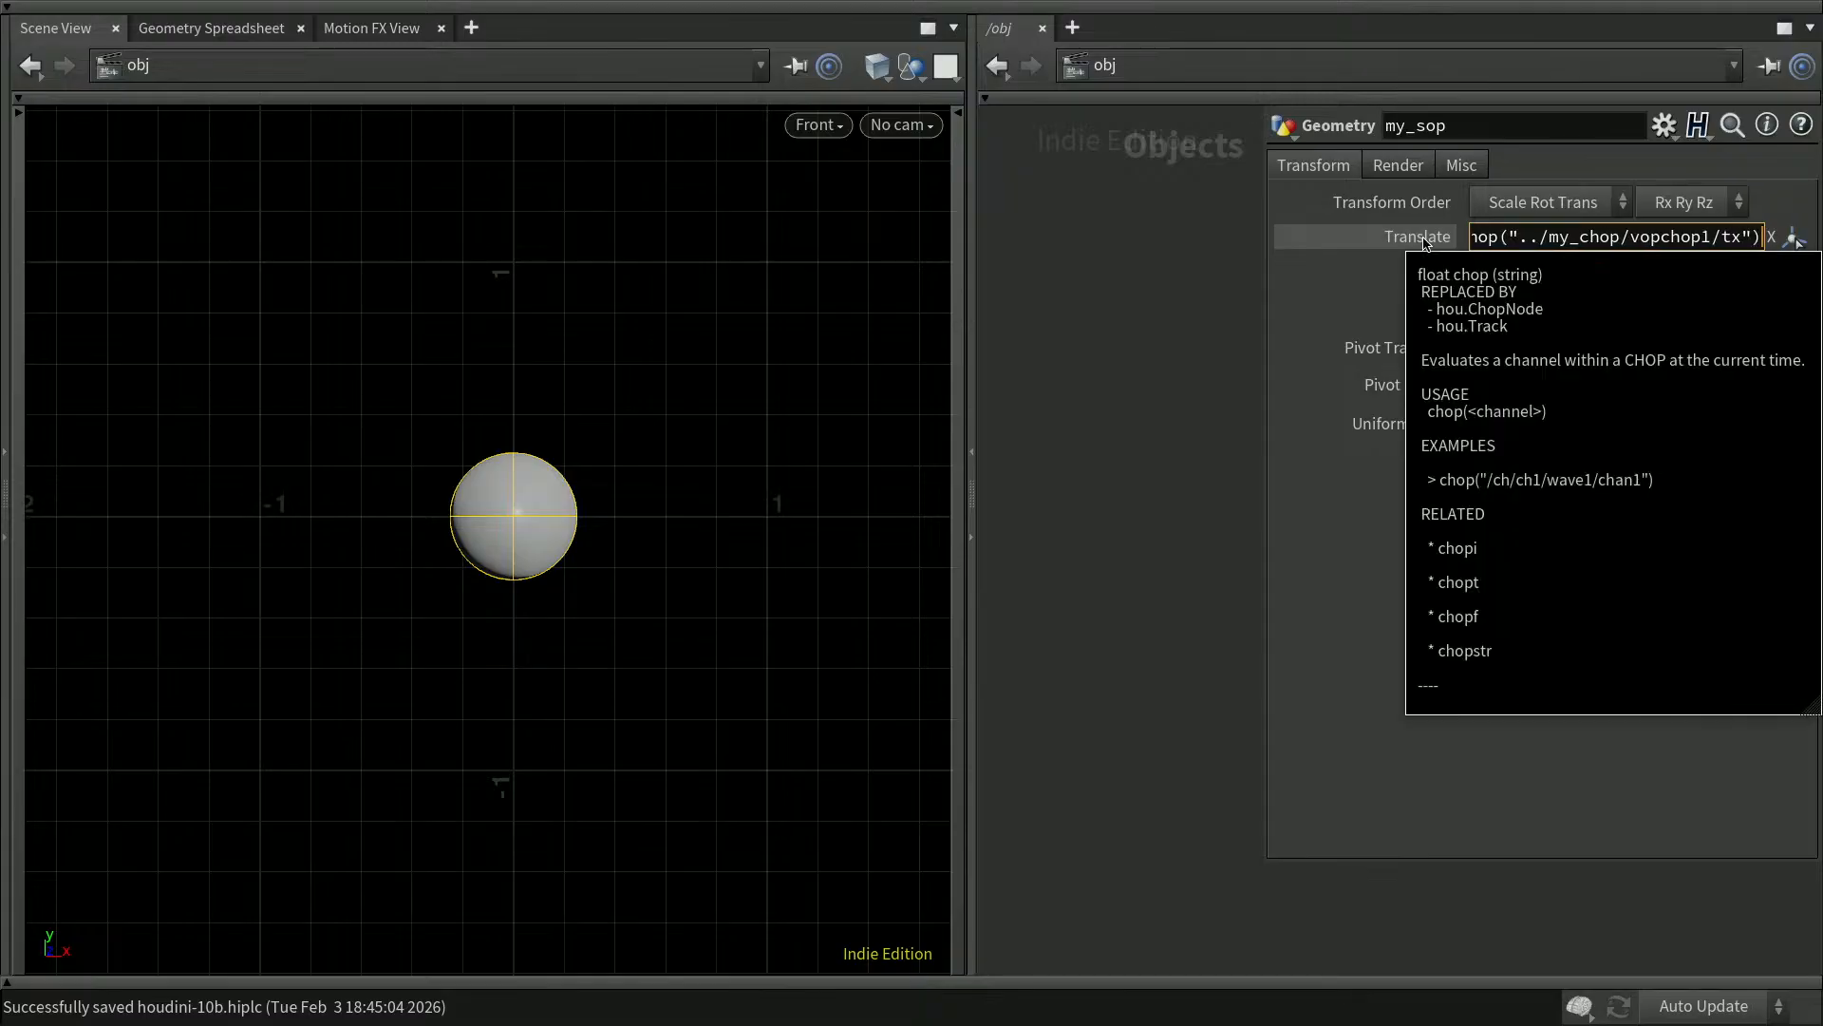
pyautogui.press('Return')
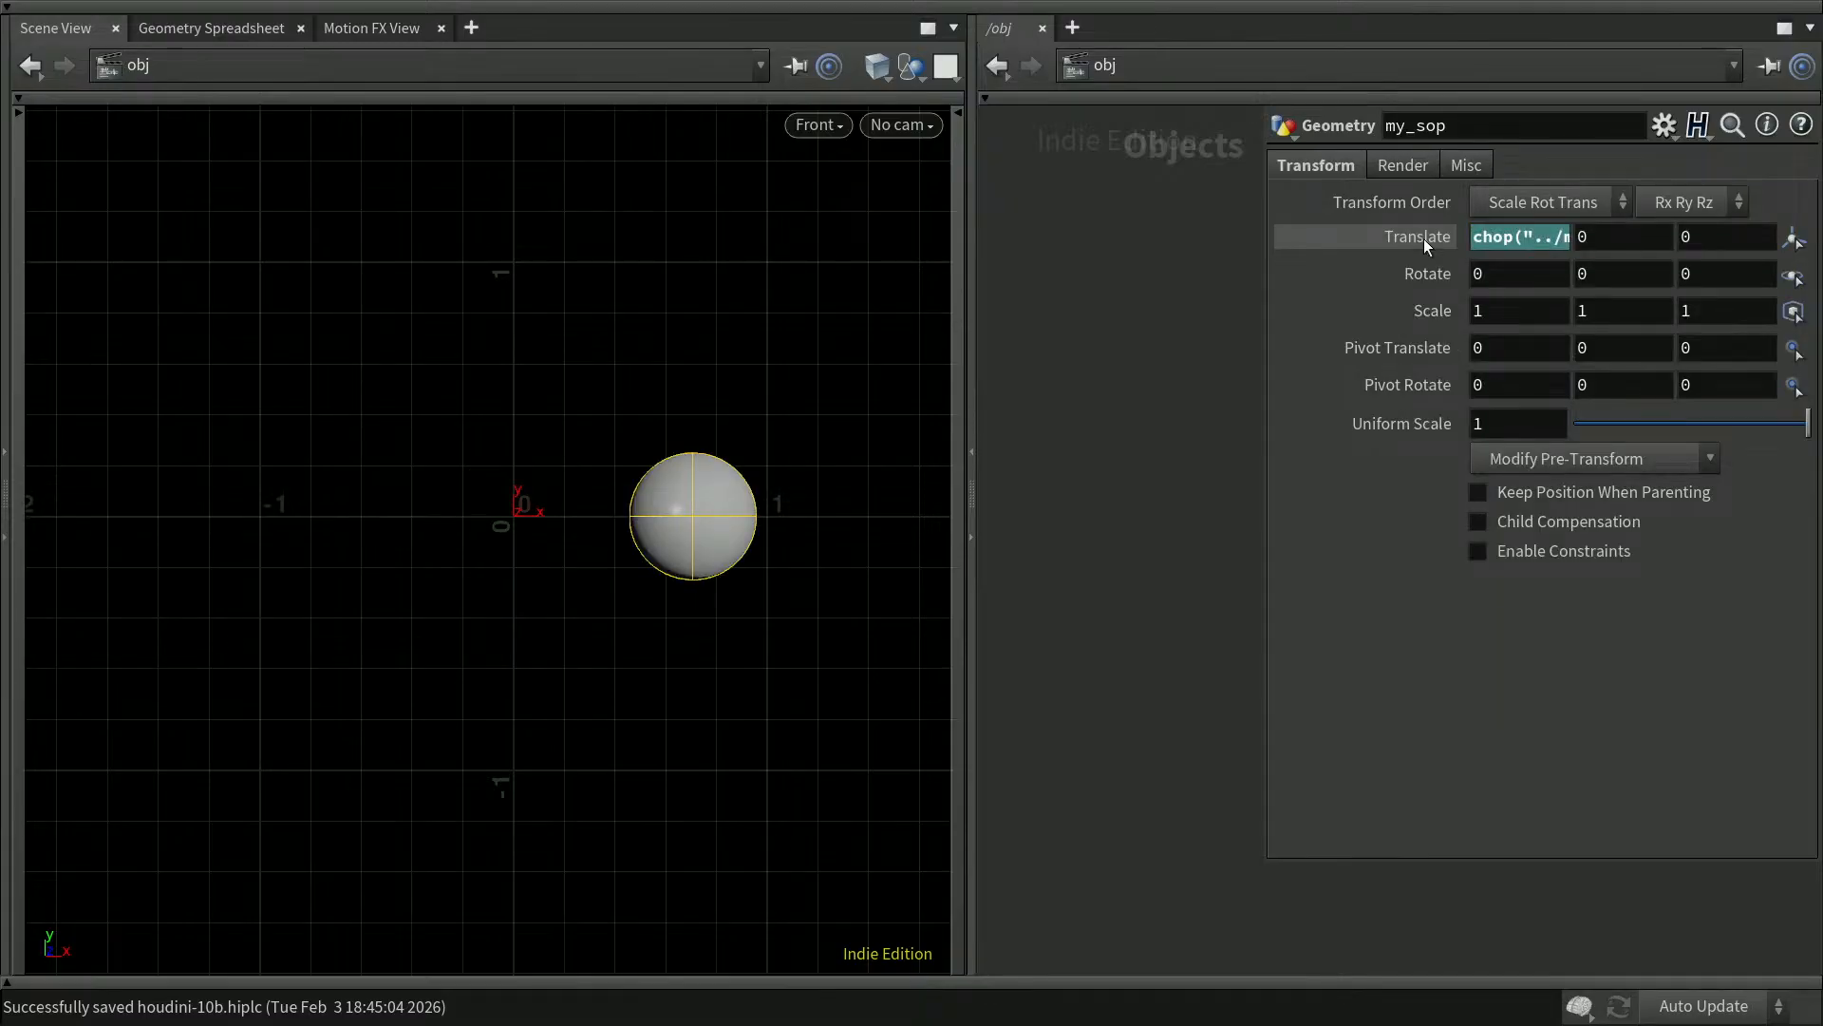
# Reveal the playbar to preview my_sop's X motion by playing the animation, and save the scene
pyautogui.click(12, 984)
pyautogui.click(160, 918)
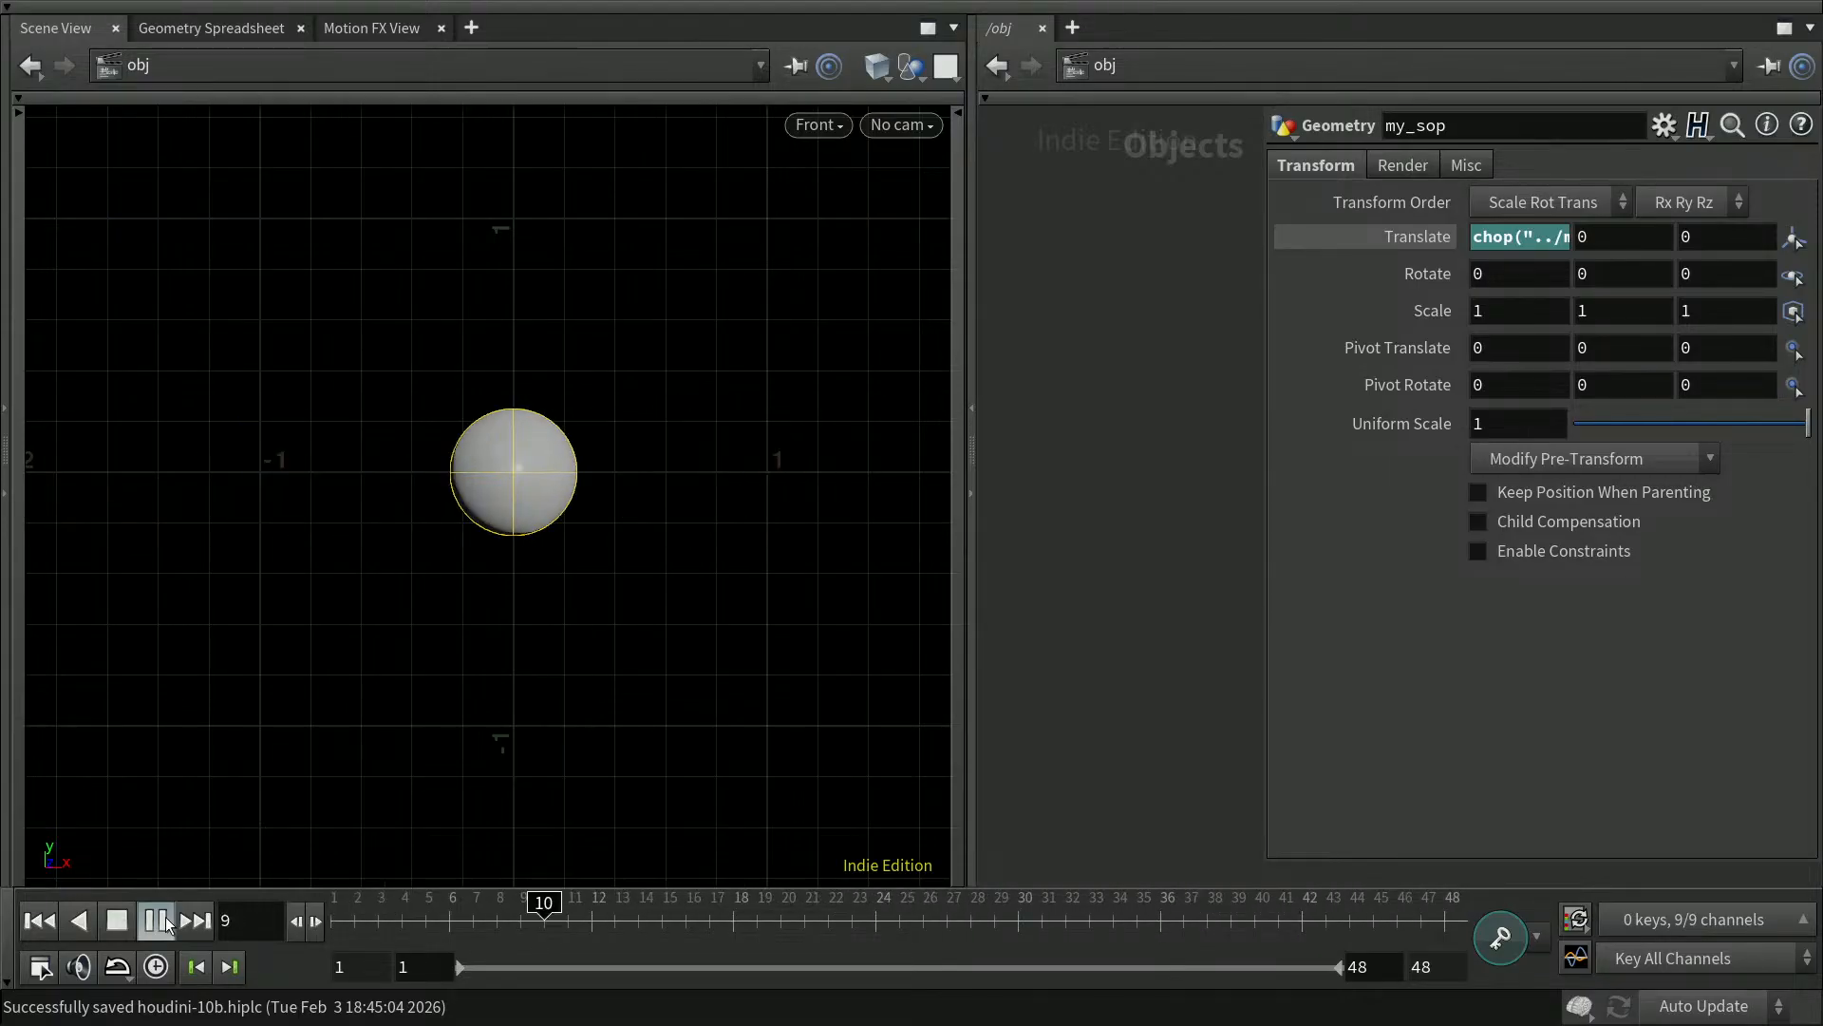
pyautogui.click(162, 918)
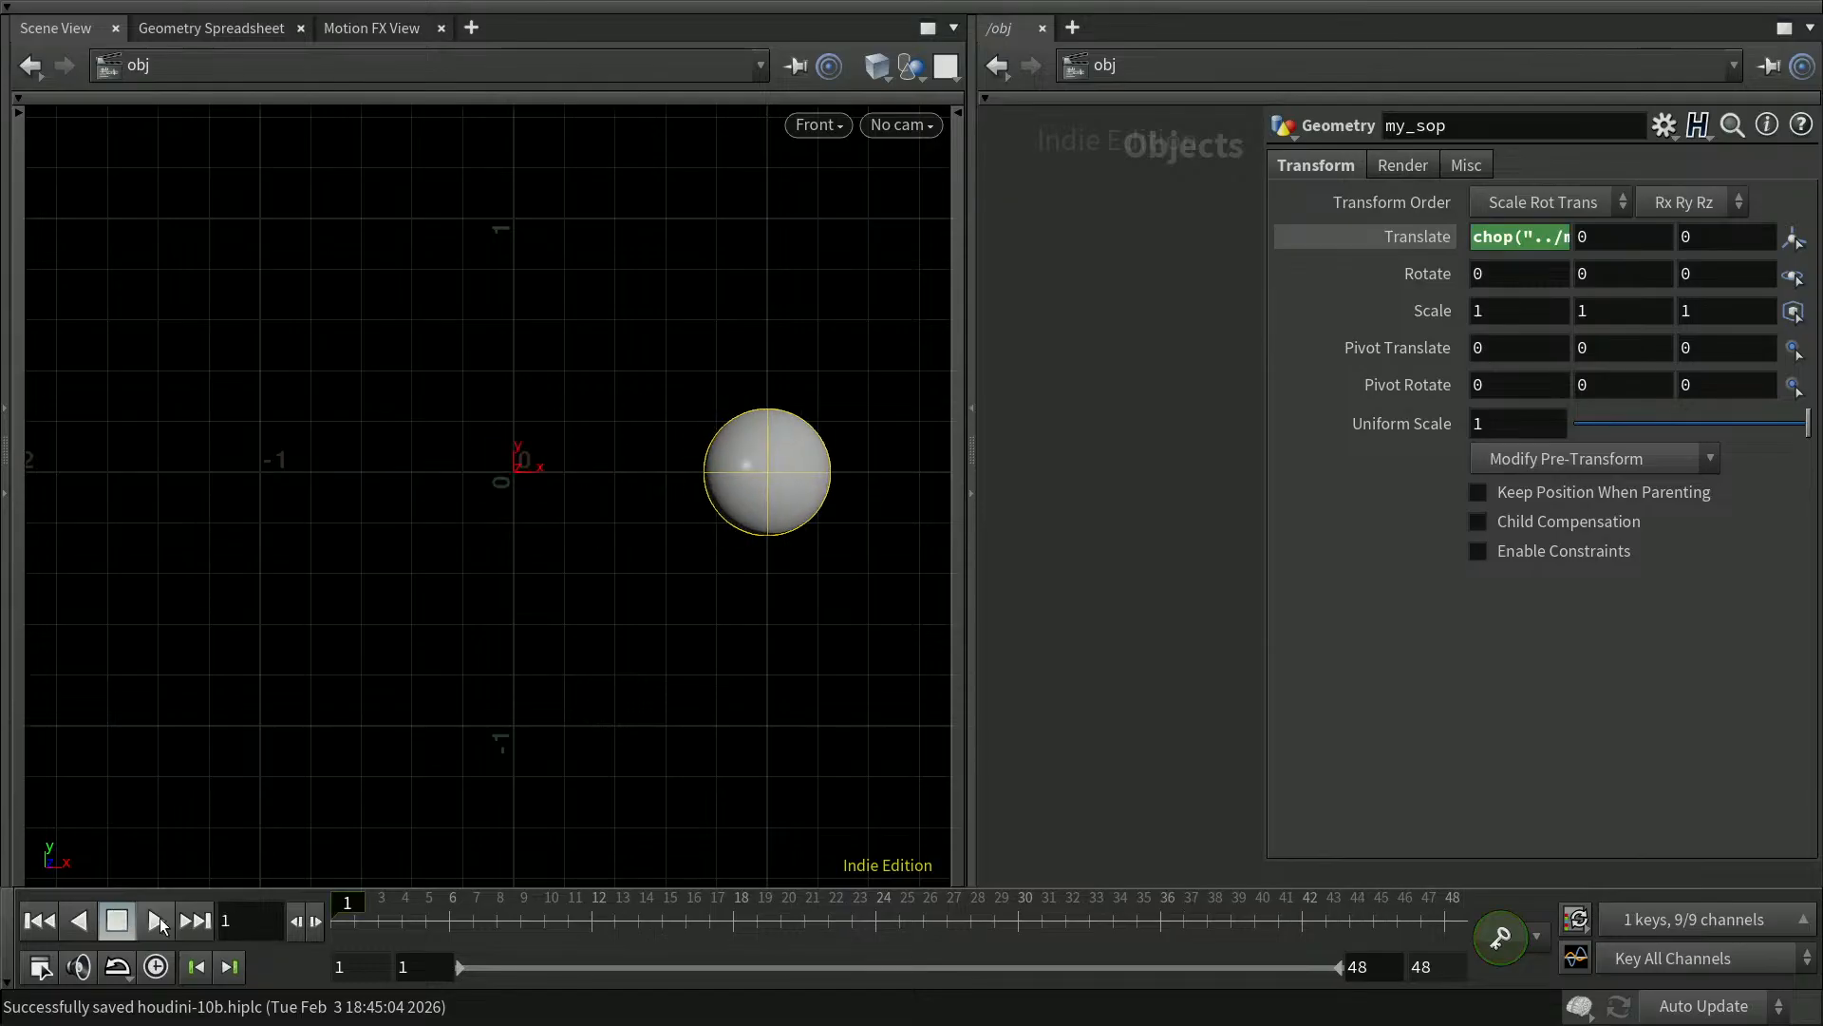
pyautogui.click(1166, 612)
pyautogui.hotkey('ctrl', 's')
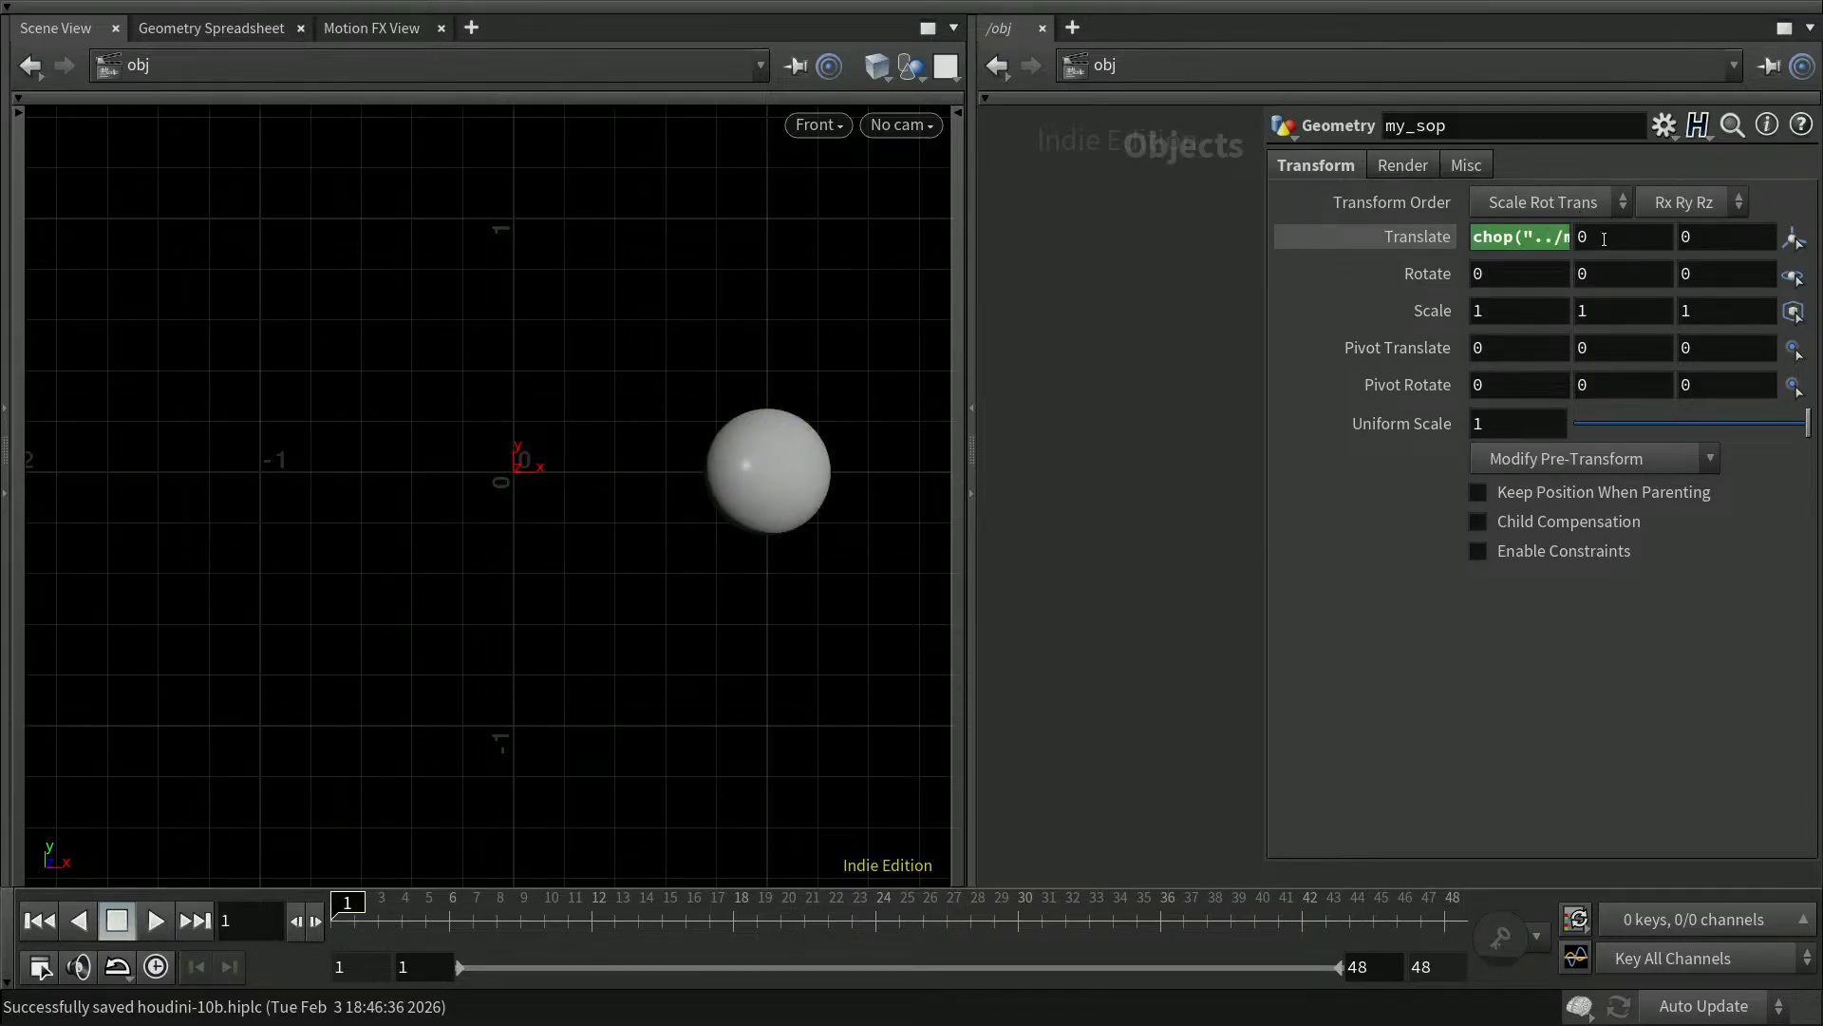
# Copy the Translate X expression into my_sop's Translate Y and change its channel, giving chop("../my_chop/vopchop1/ty")
pyautogui.click(1536, 237)
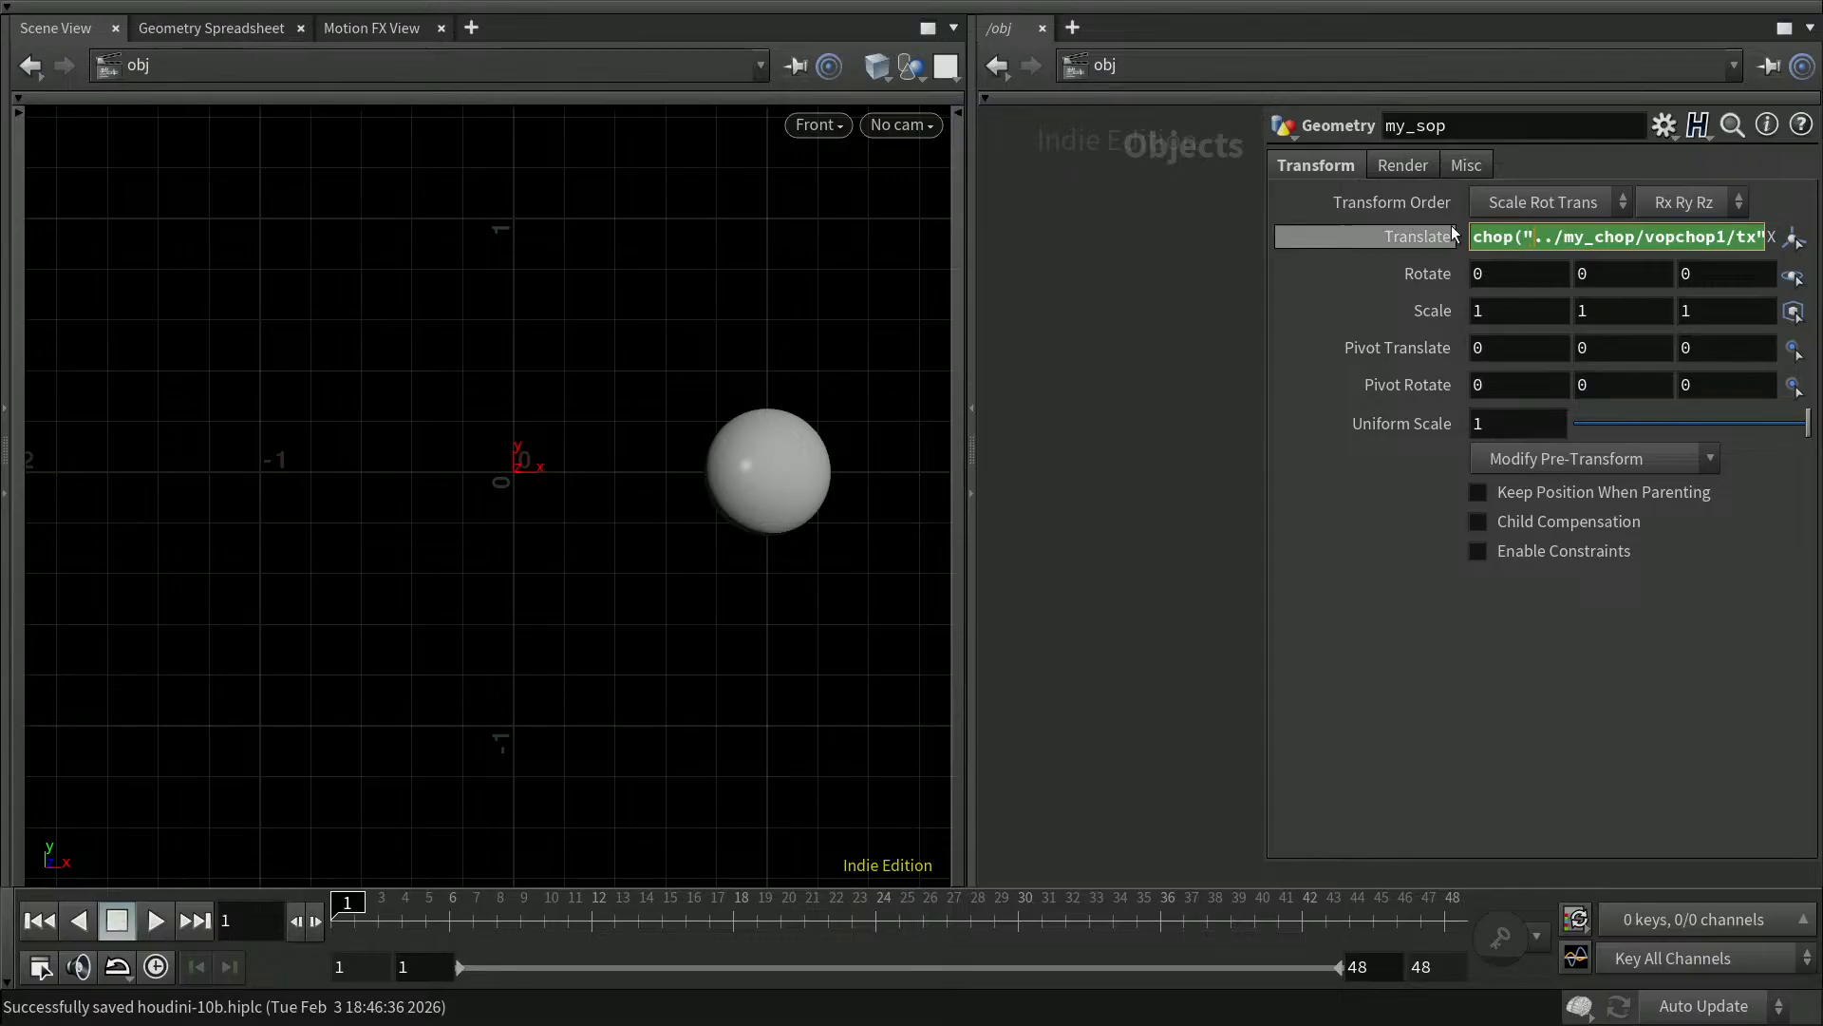
pyautogui.doubleClick(1491, 236)
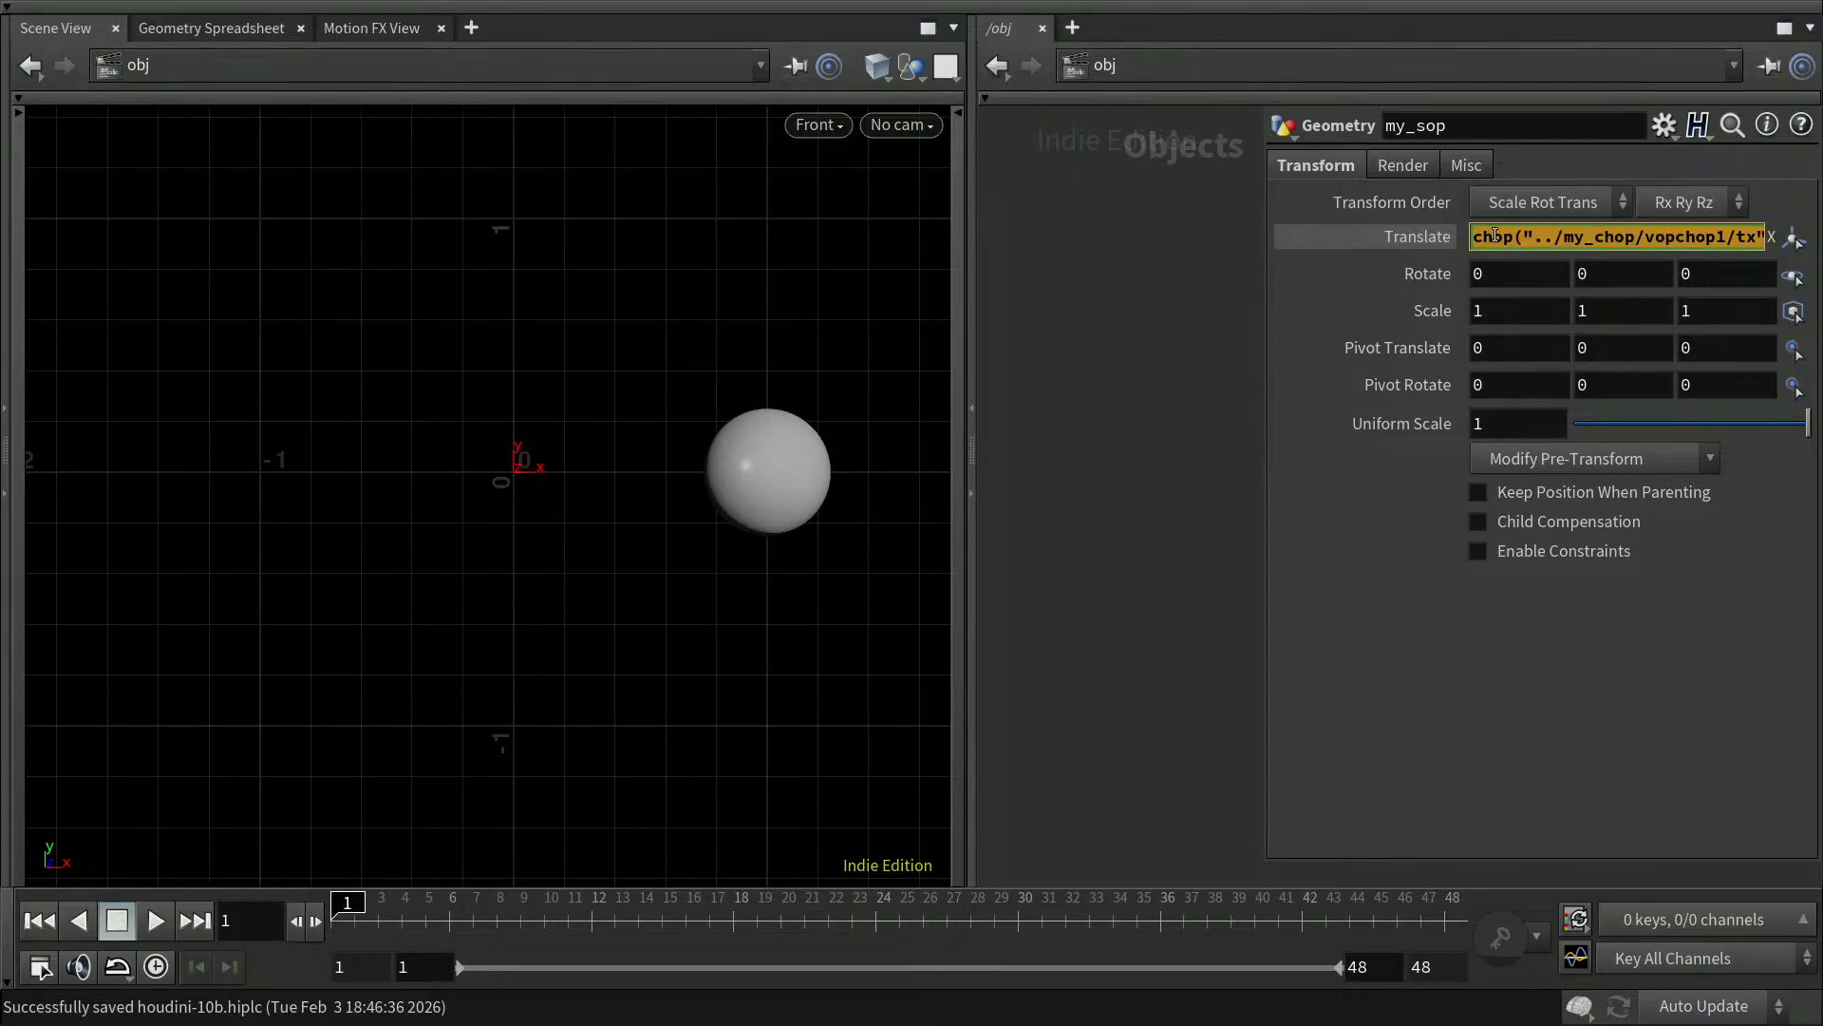
pyautogui.press('Tab')
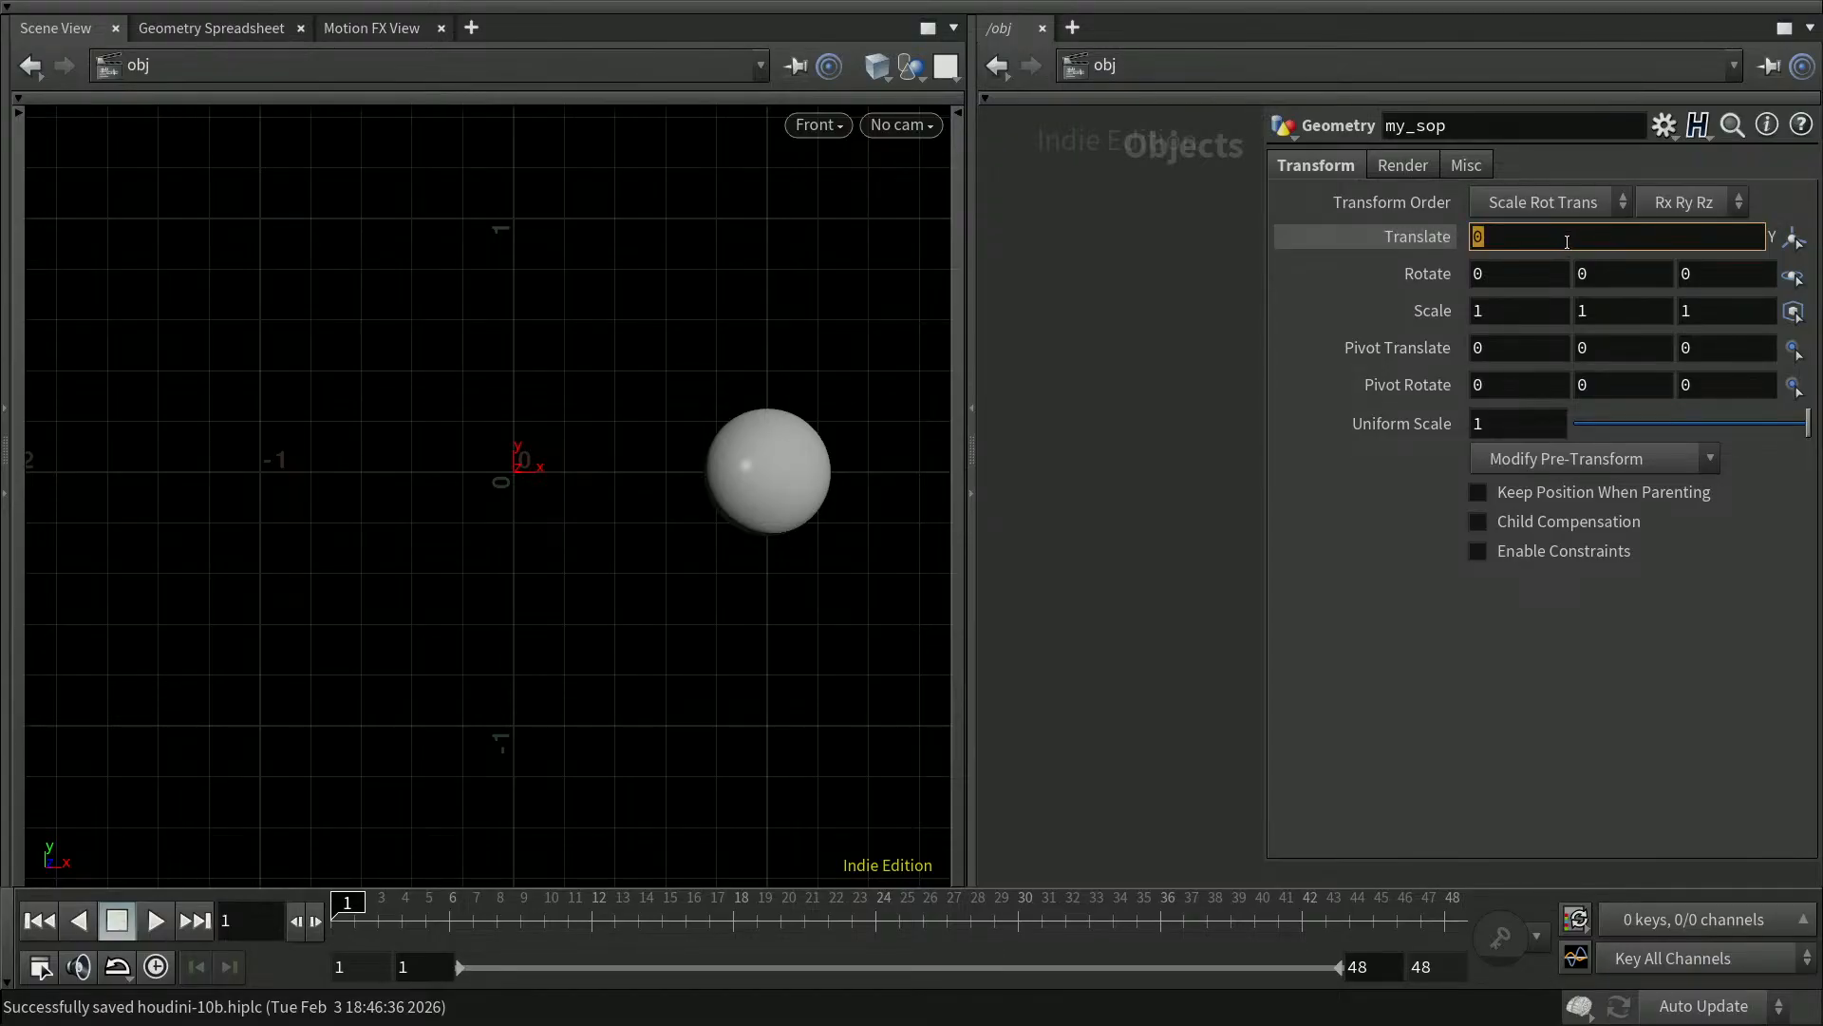
pyautogui.write('chop("../my_chop/vopchop1/tx")')
pyautogui.click(1738, 237)
pyautogui.write('y')
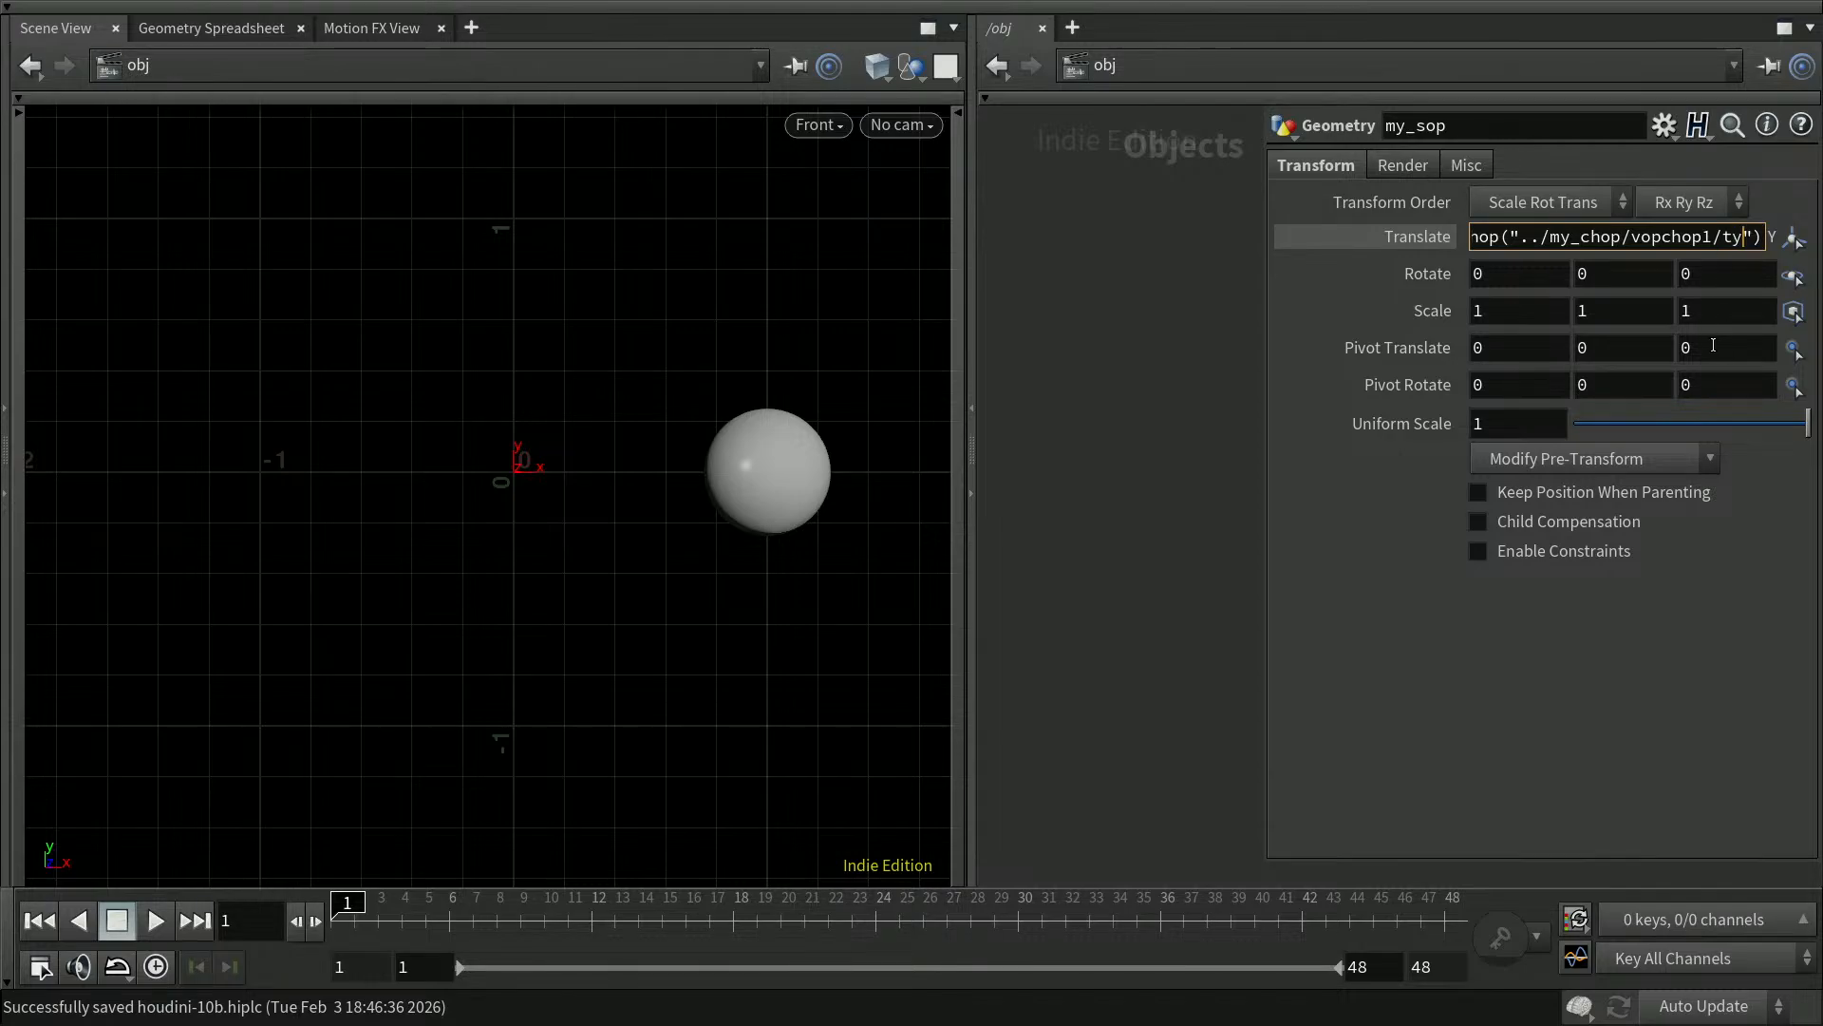
pyautogui.press('Return')
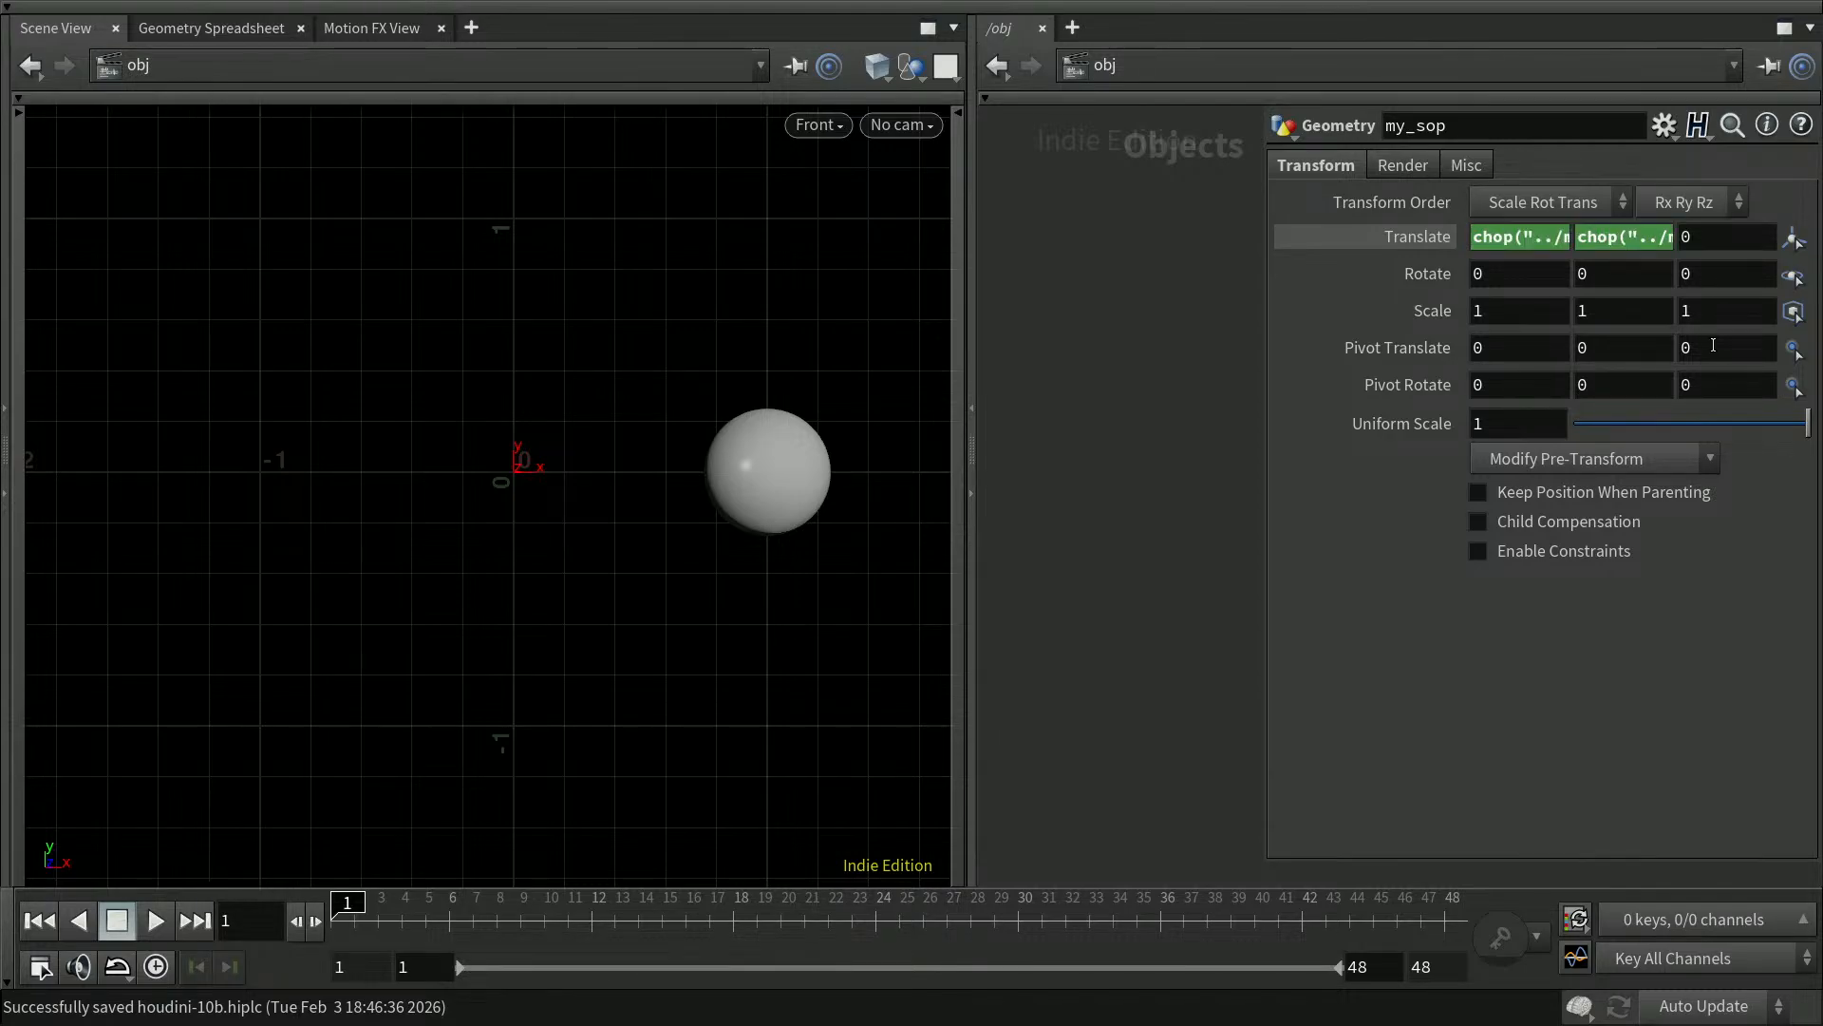
# Play the animation to check the sphere's combined X and Y motion, and return to frame 1
pyautogui.click(155, 920)
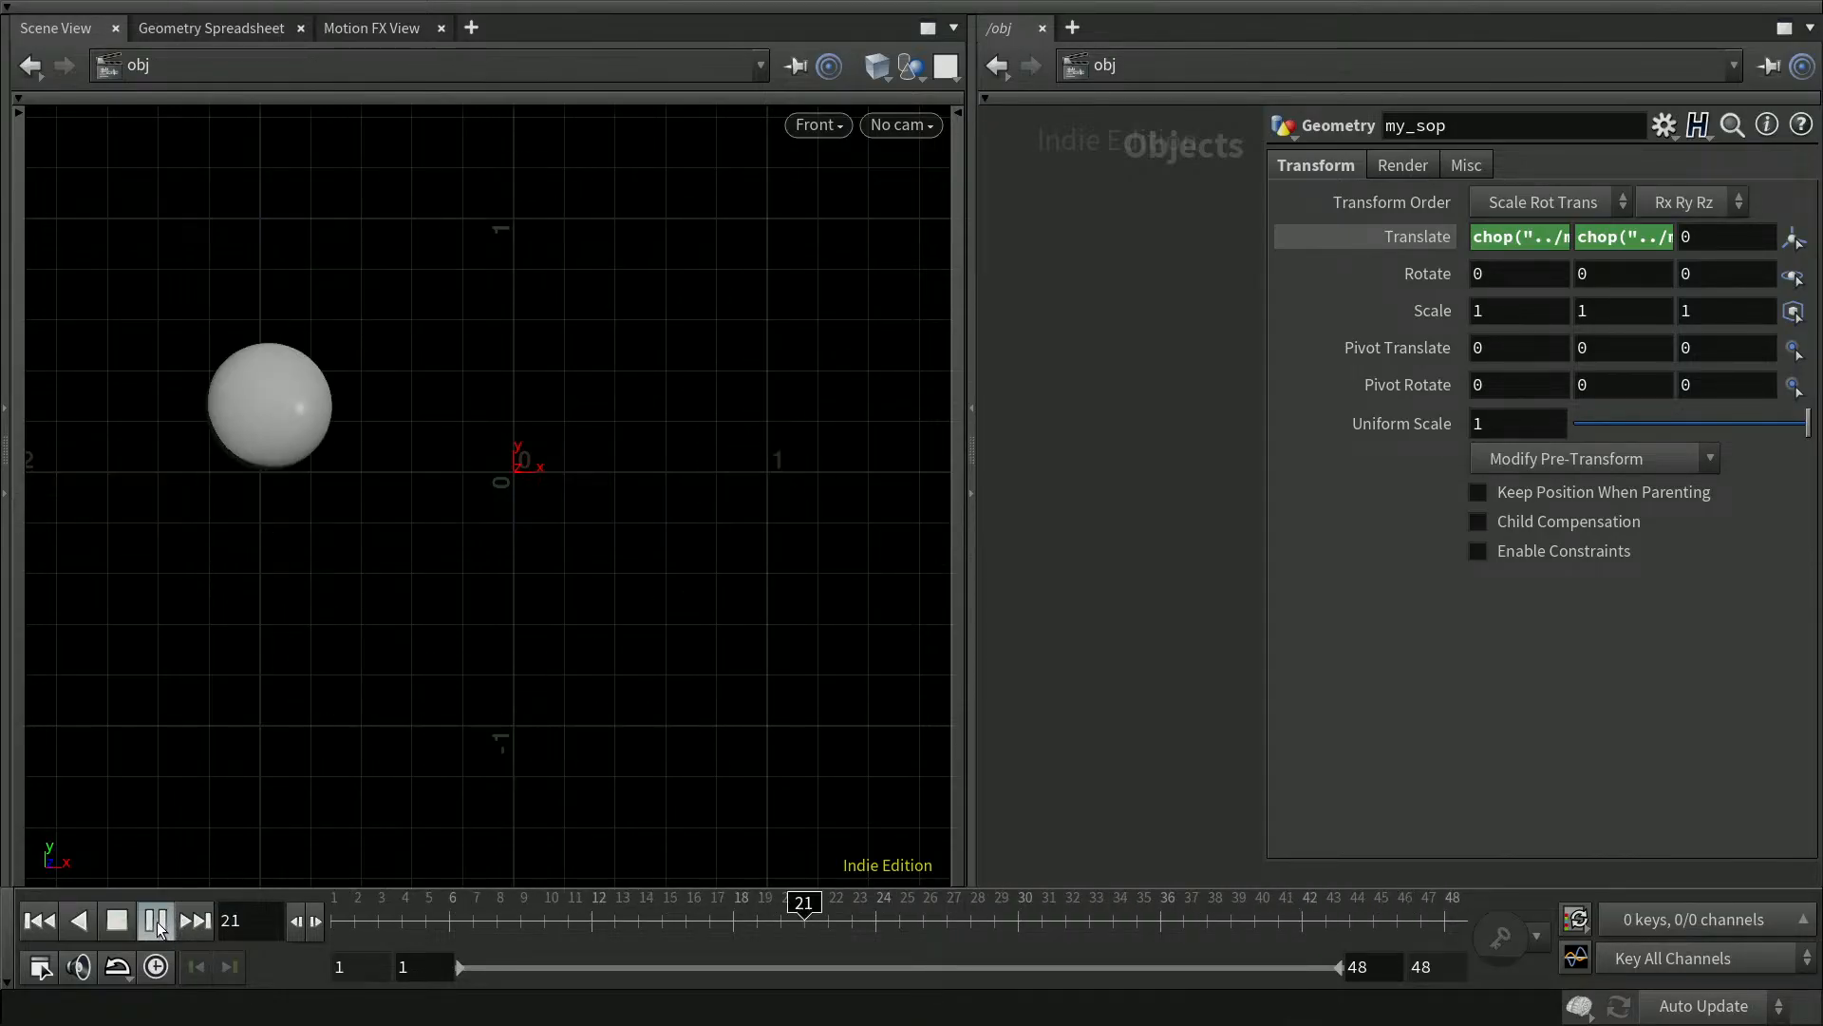
pyautogui.click(156, 920)
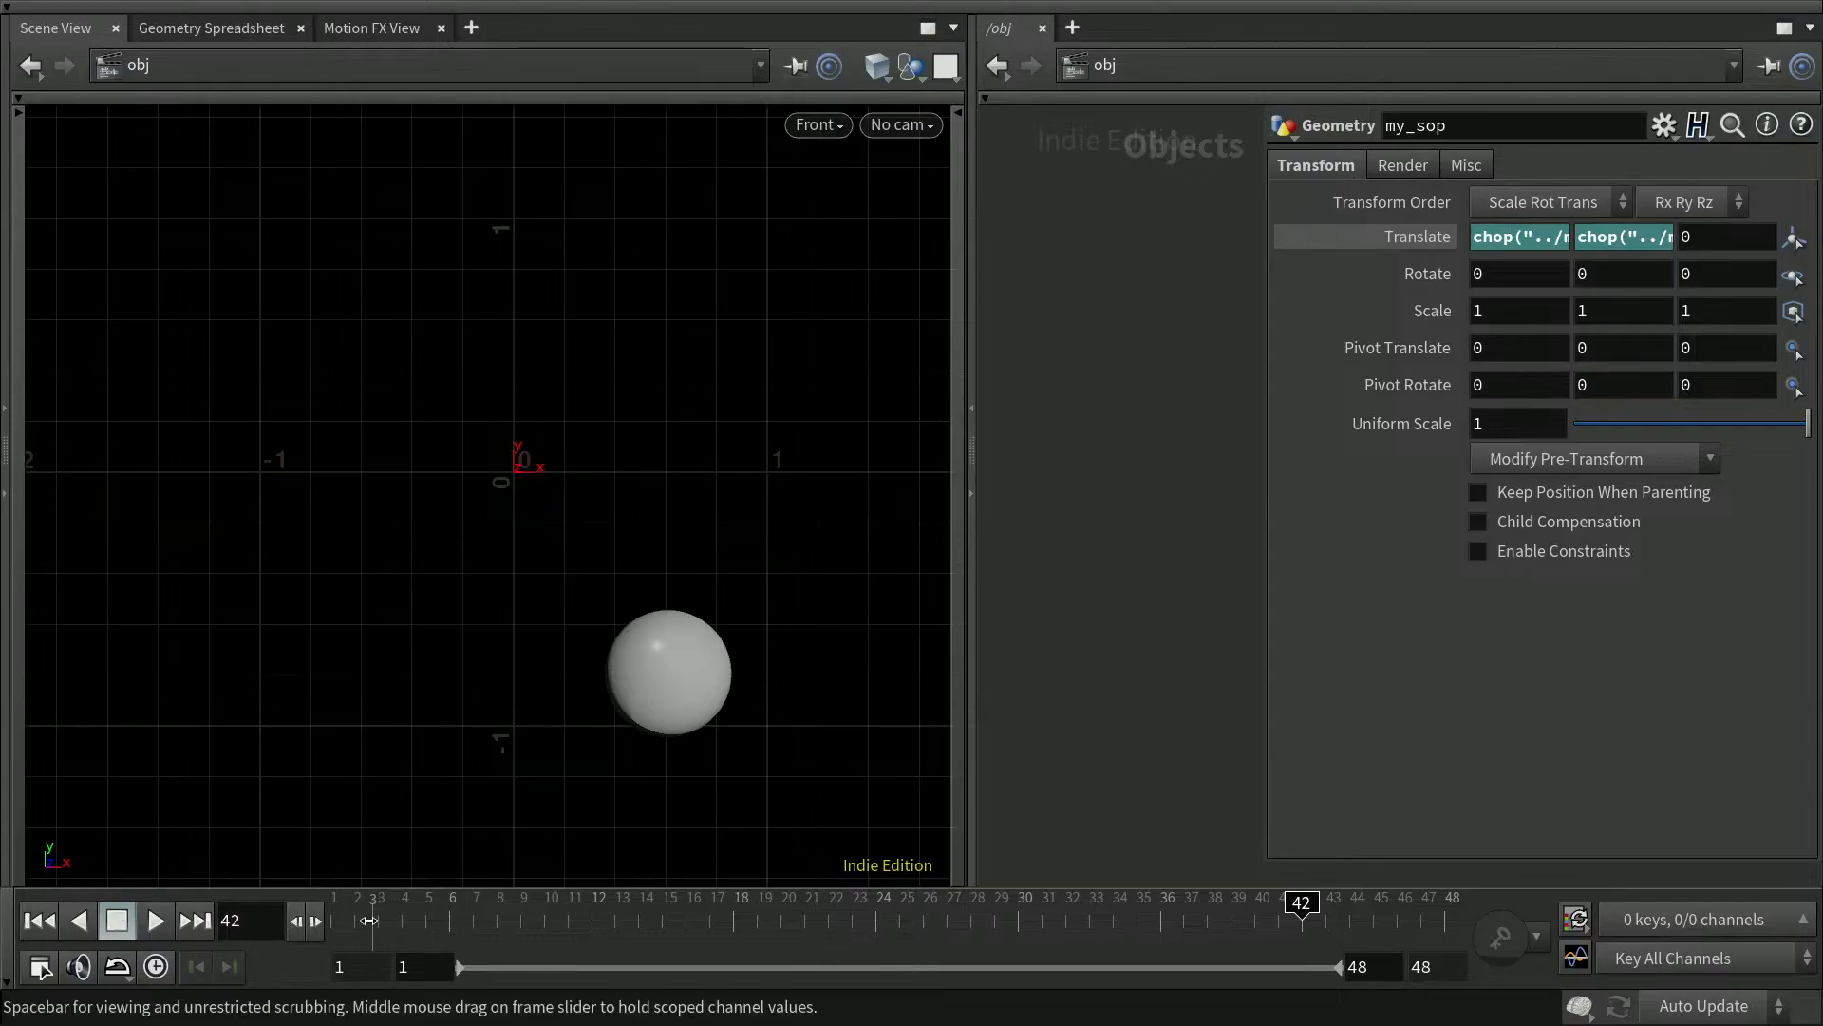
pyautogui.moveTo(368, 920); pyautogui.dragTo(332, 920)
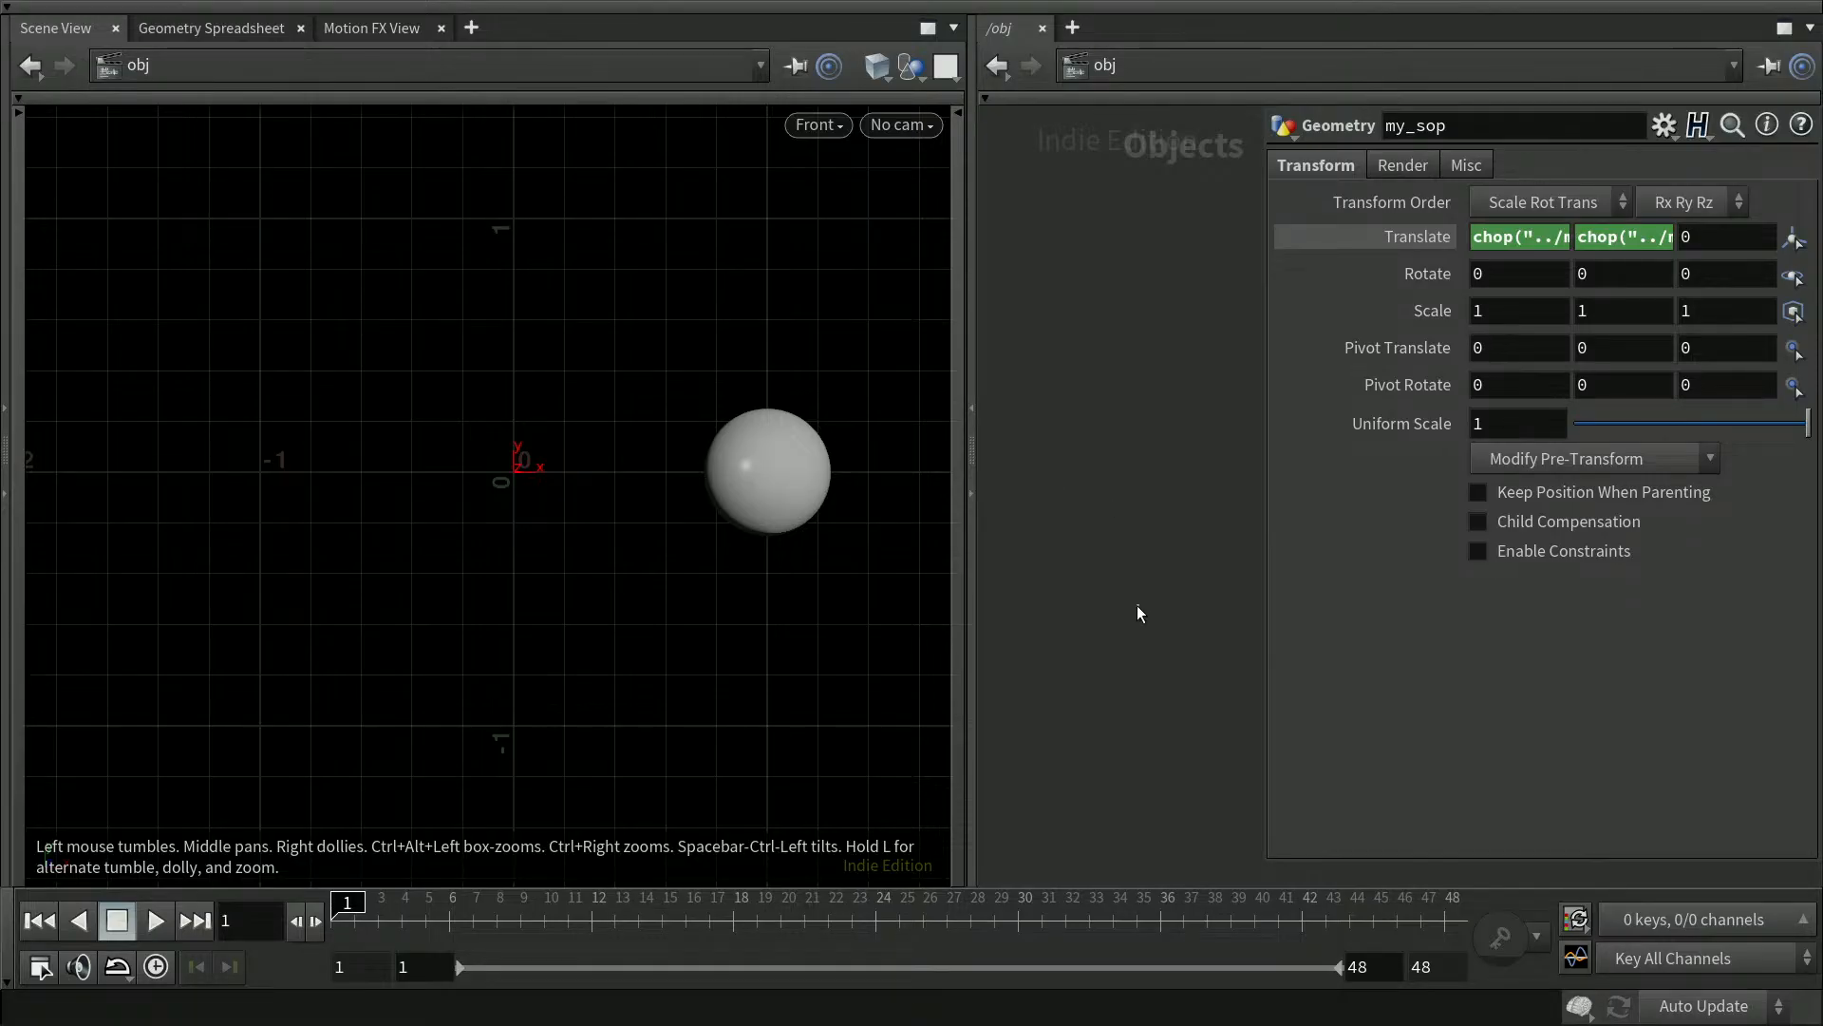
# Leave my_sop's parameters, enter vopchop1 inside my_chop and show the parameters of snippet1
pyautogui.press('p')
pyautogui.doubleClick(1405, 397)
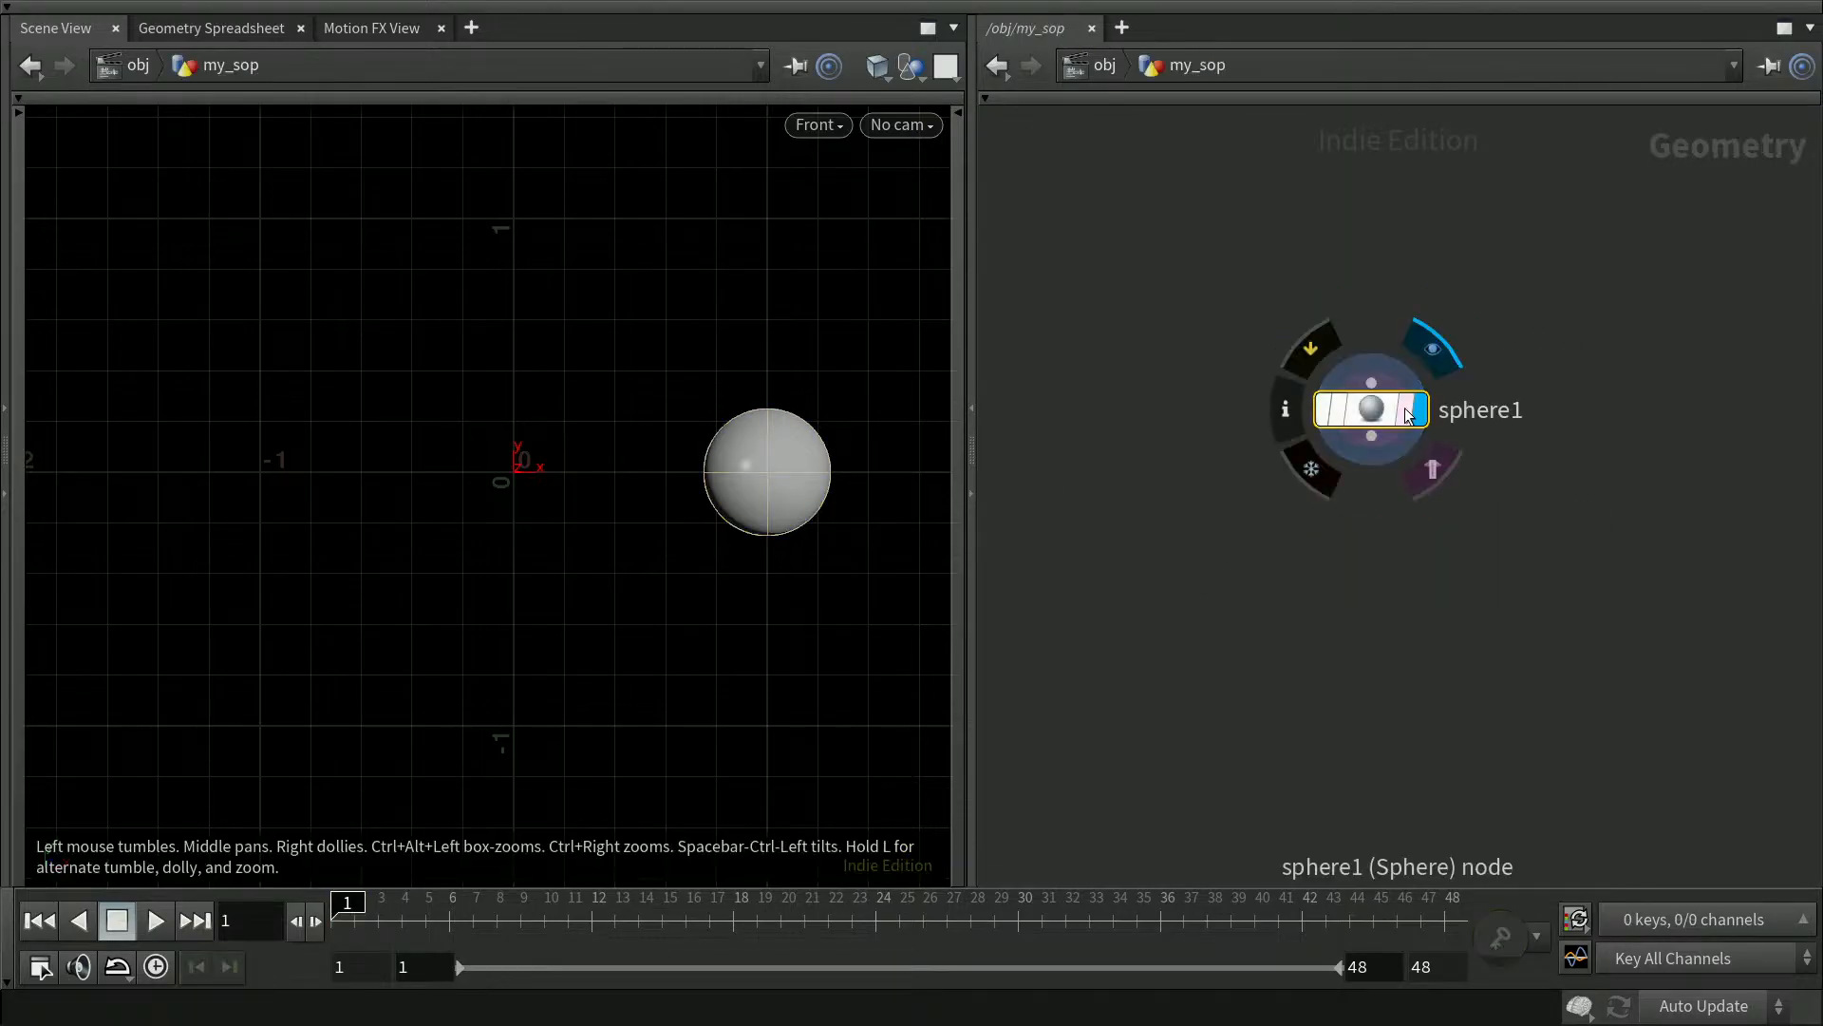
pyautogui.press('u')
pyautogui.doubleClick(1416, 534)
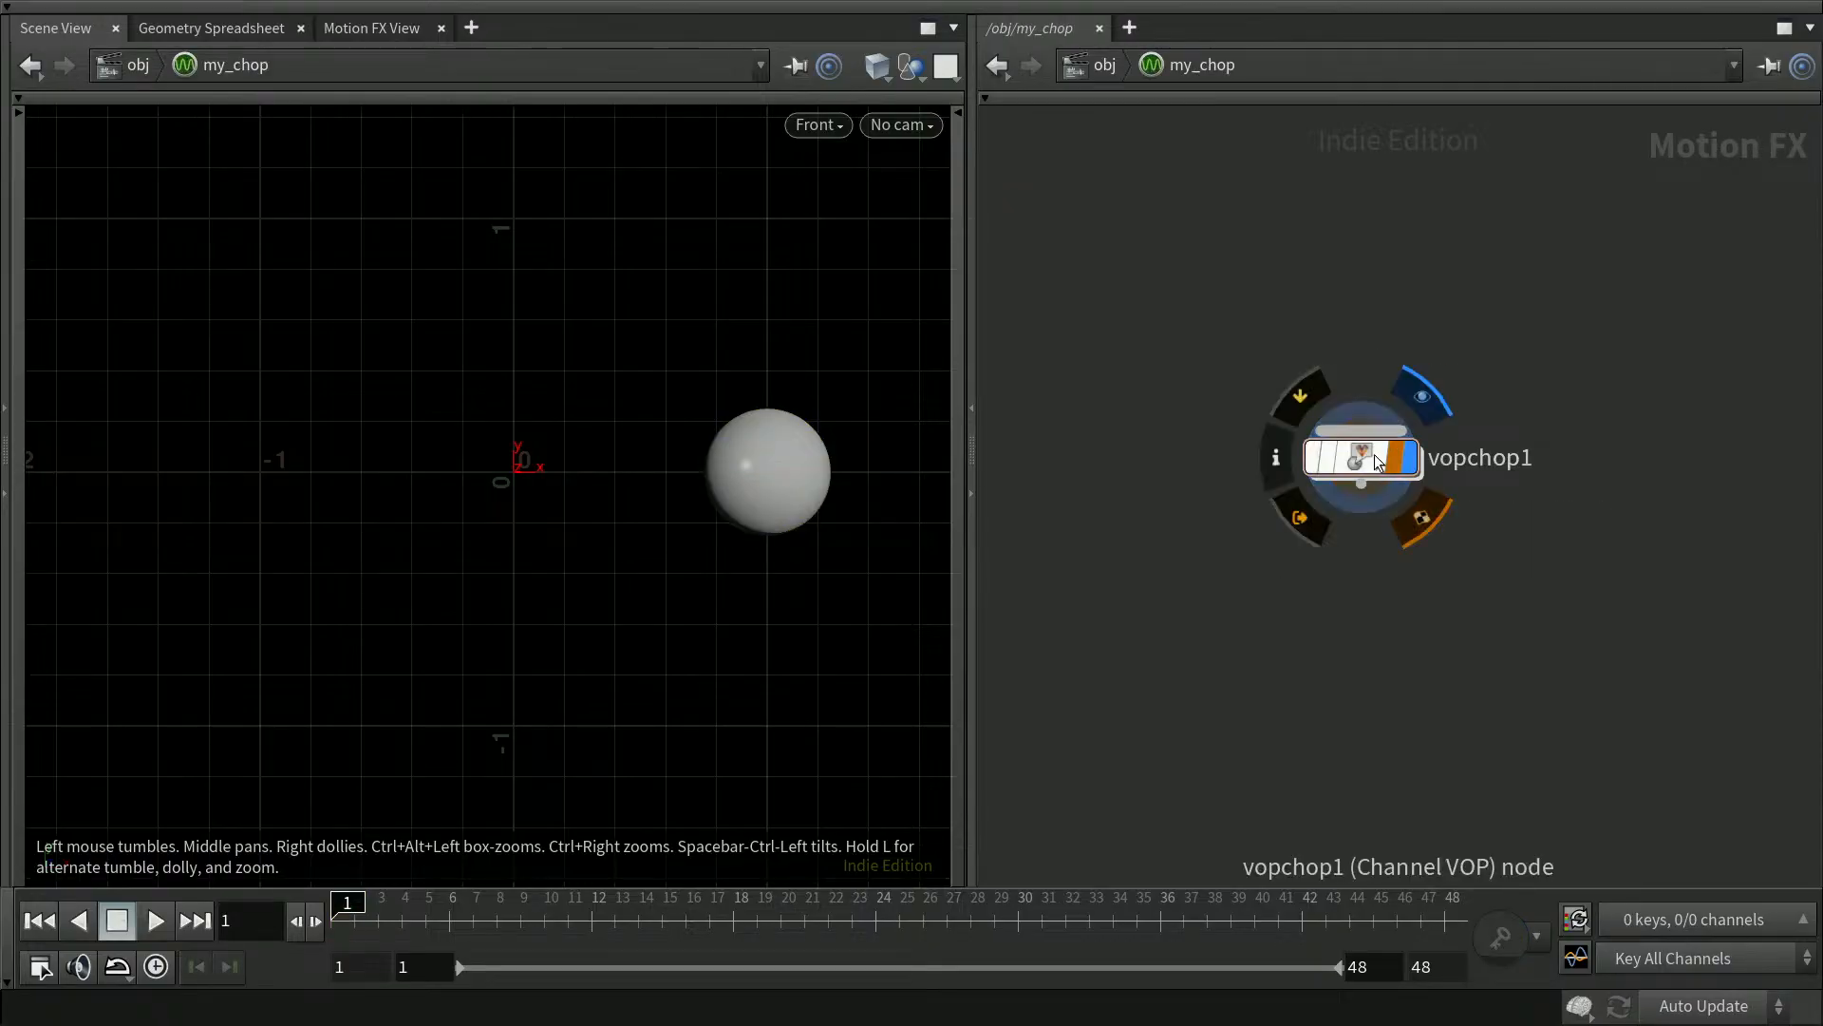
pyautogui.doubleClick(1375, 454)
pyautogui.press('p')
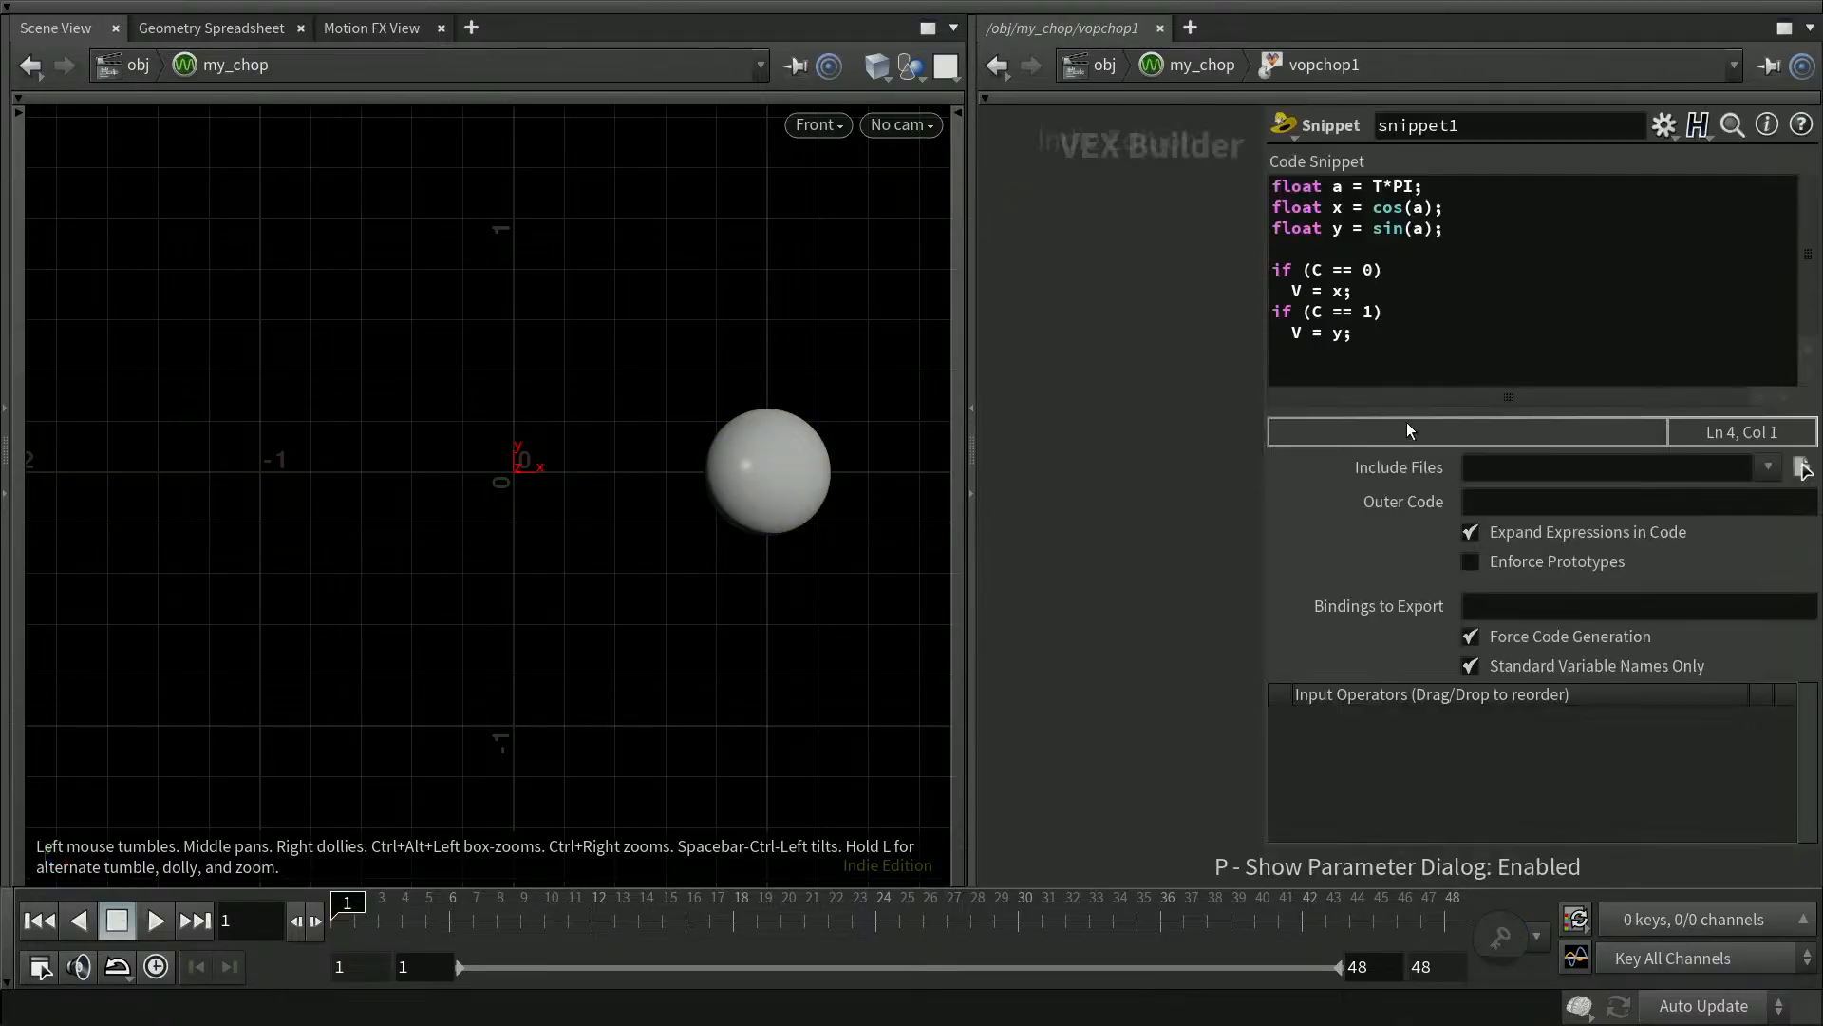
# Offset the angle in the snippet's first line by half of PI so it reads float a = T*PI+0.5*PI;
pyautogui.click(1435, 187)
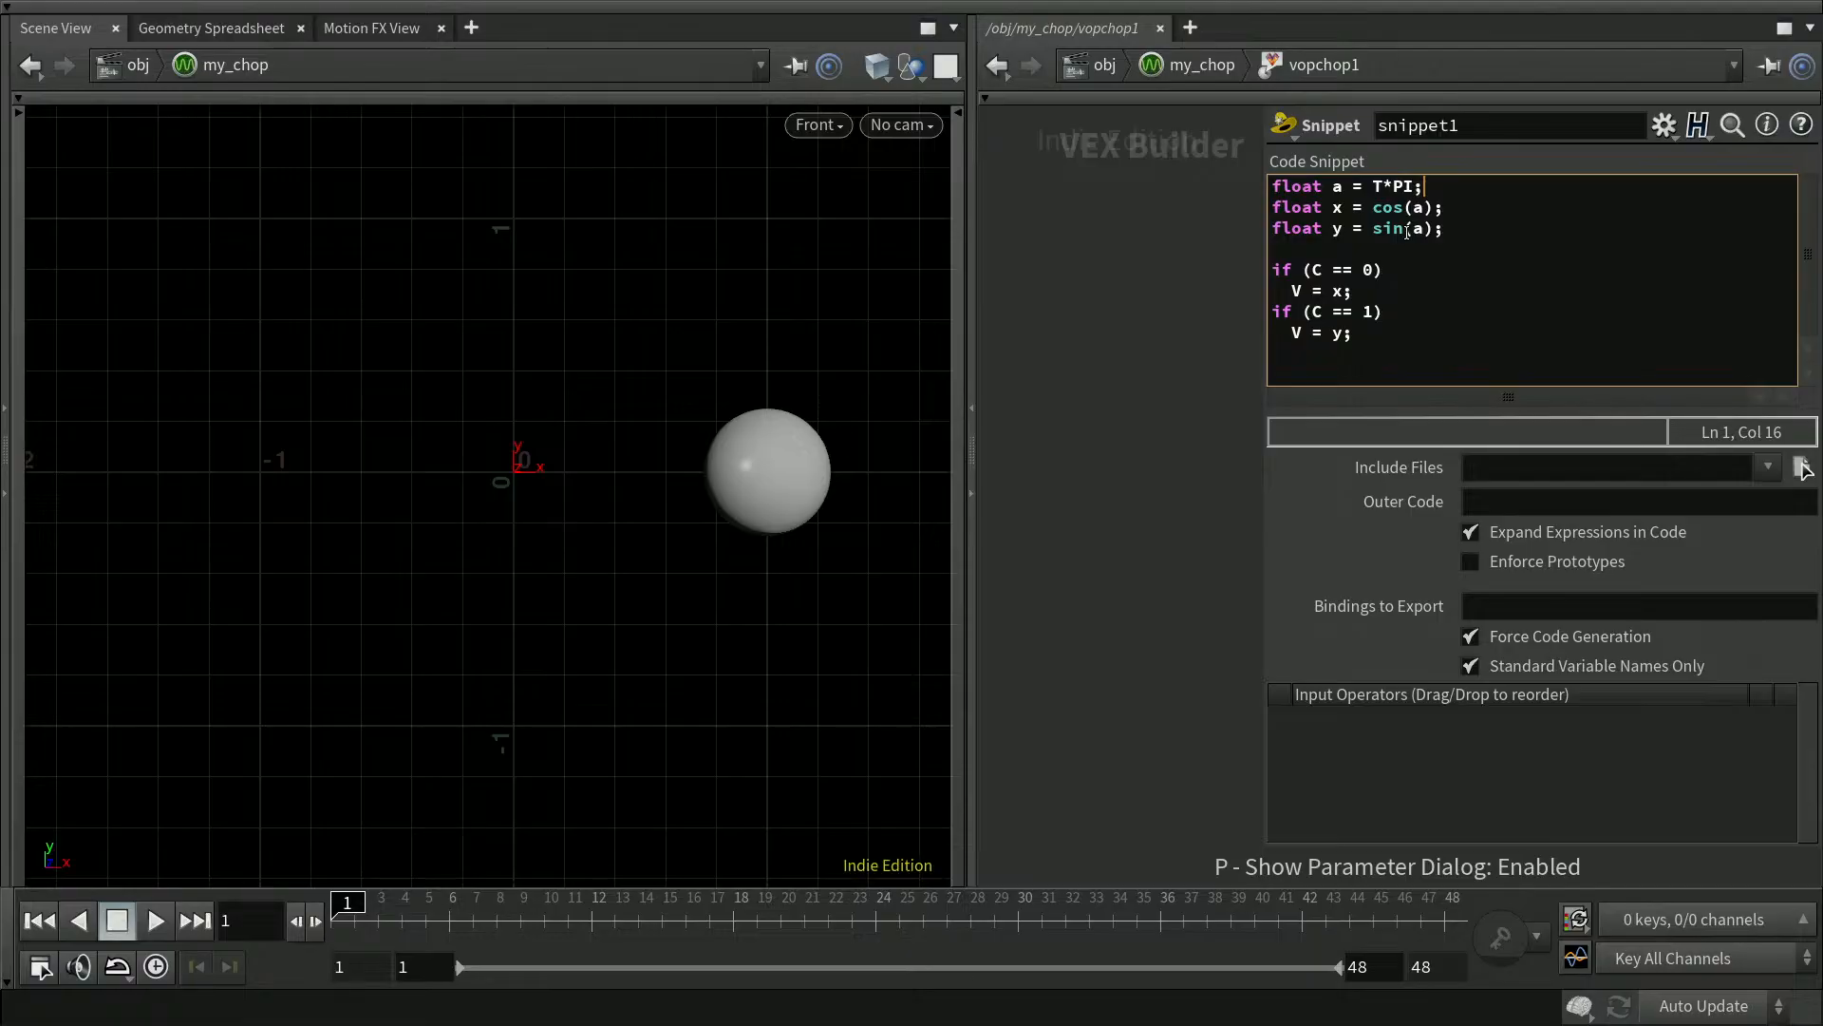
pyautogui.press('Left')
pyautogui.write('+0.5*PI')
pyautogui.click(1194, 573)
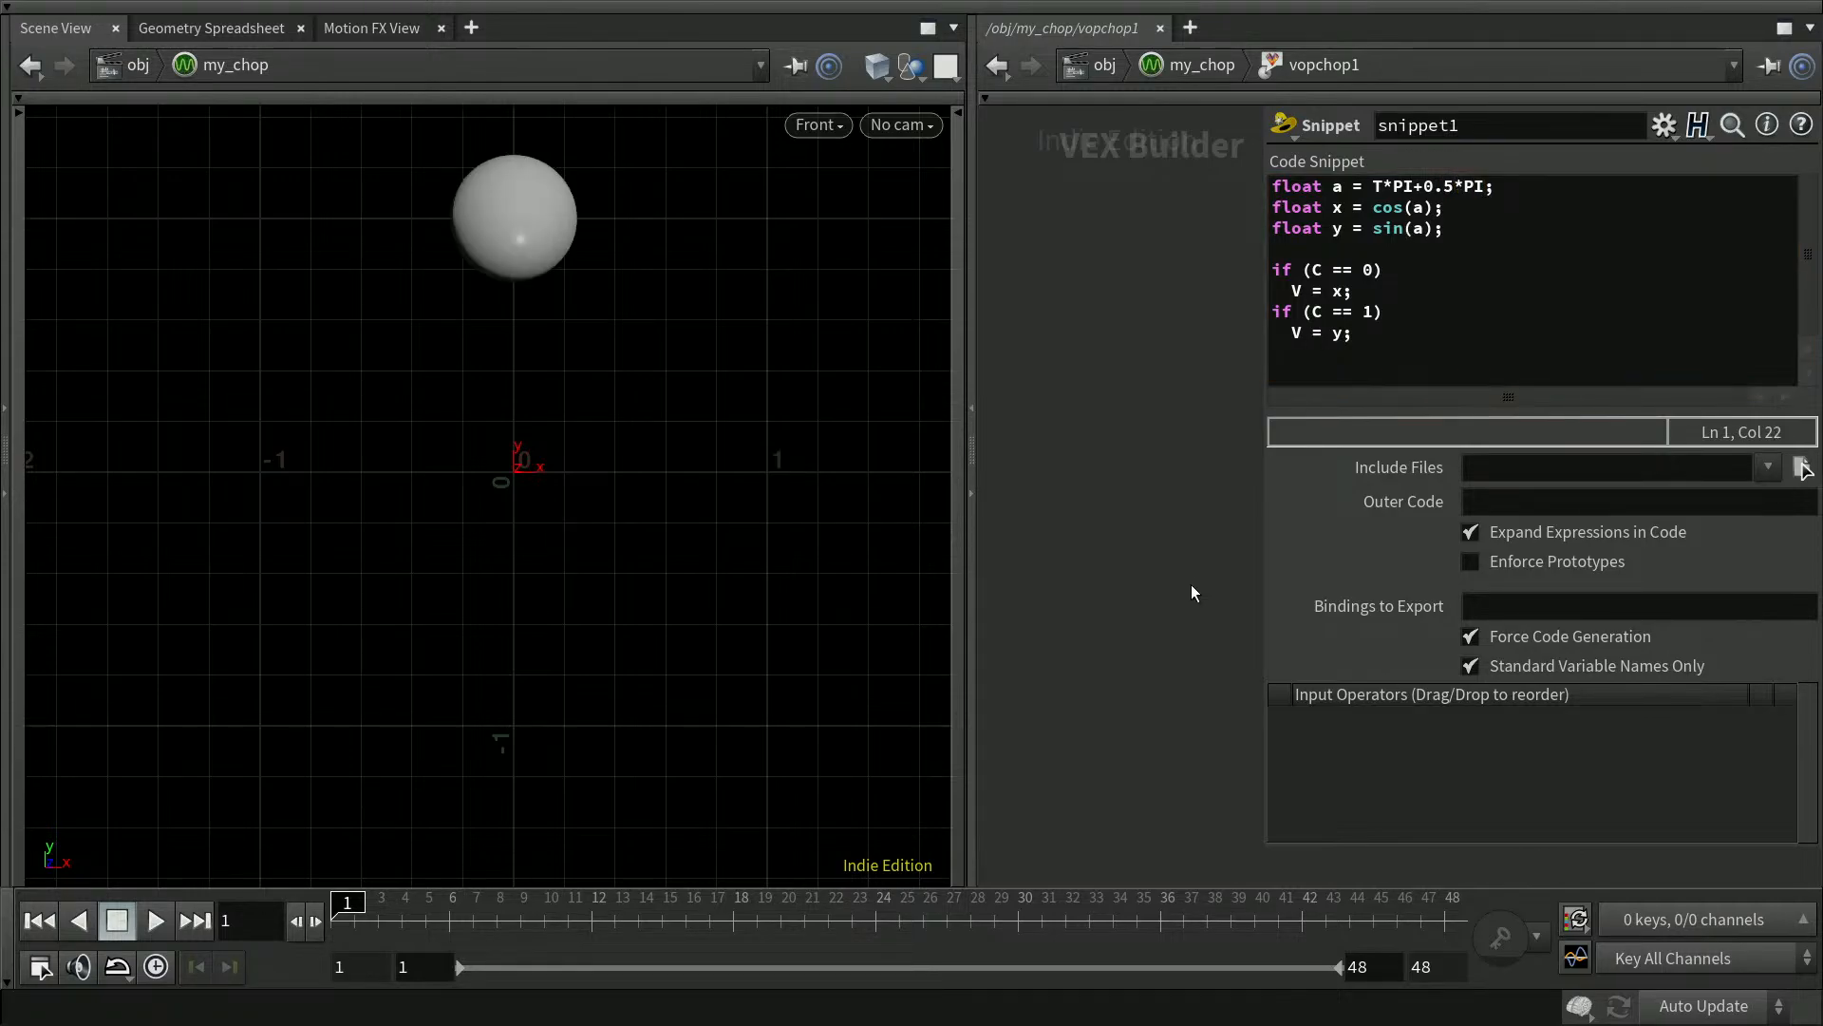
# Hide the snippet's parameters, return to the obj level and save the scene
pyautogui.press('p')
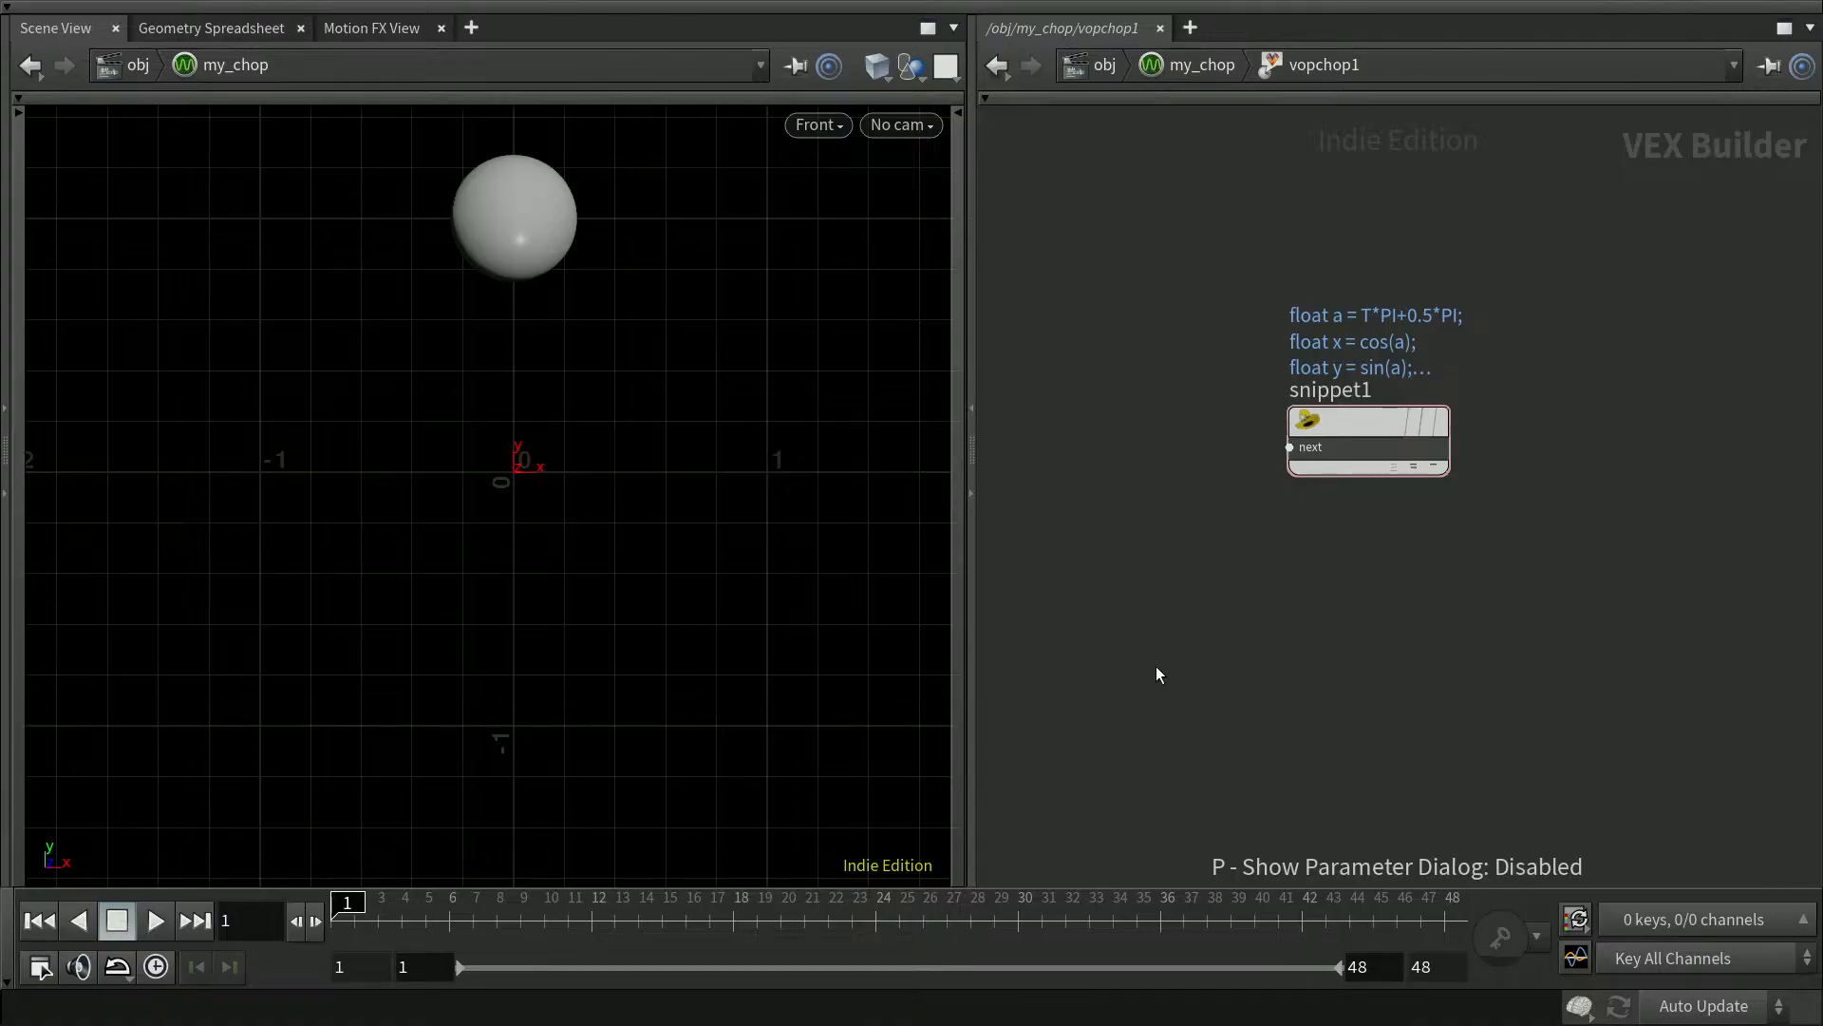
pyautogui.press('u')
pyautogui.press('u')
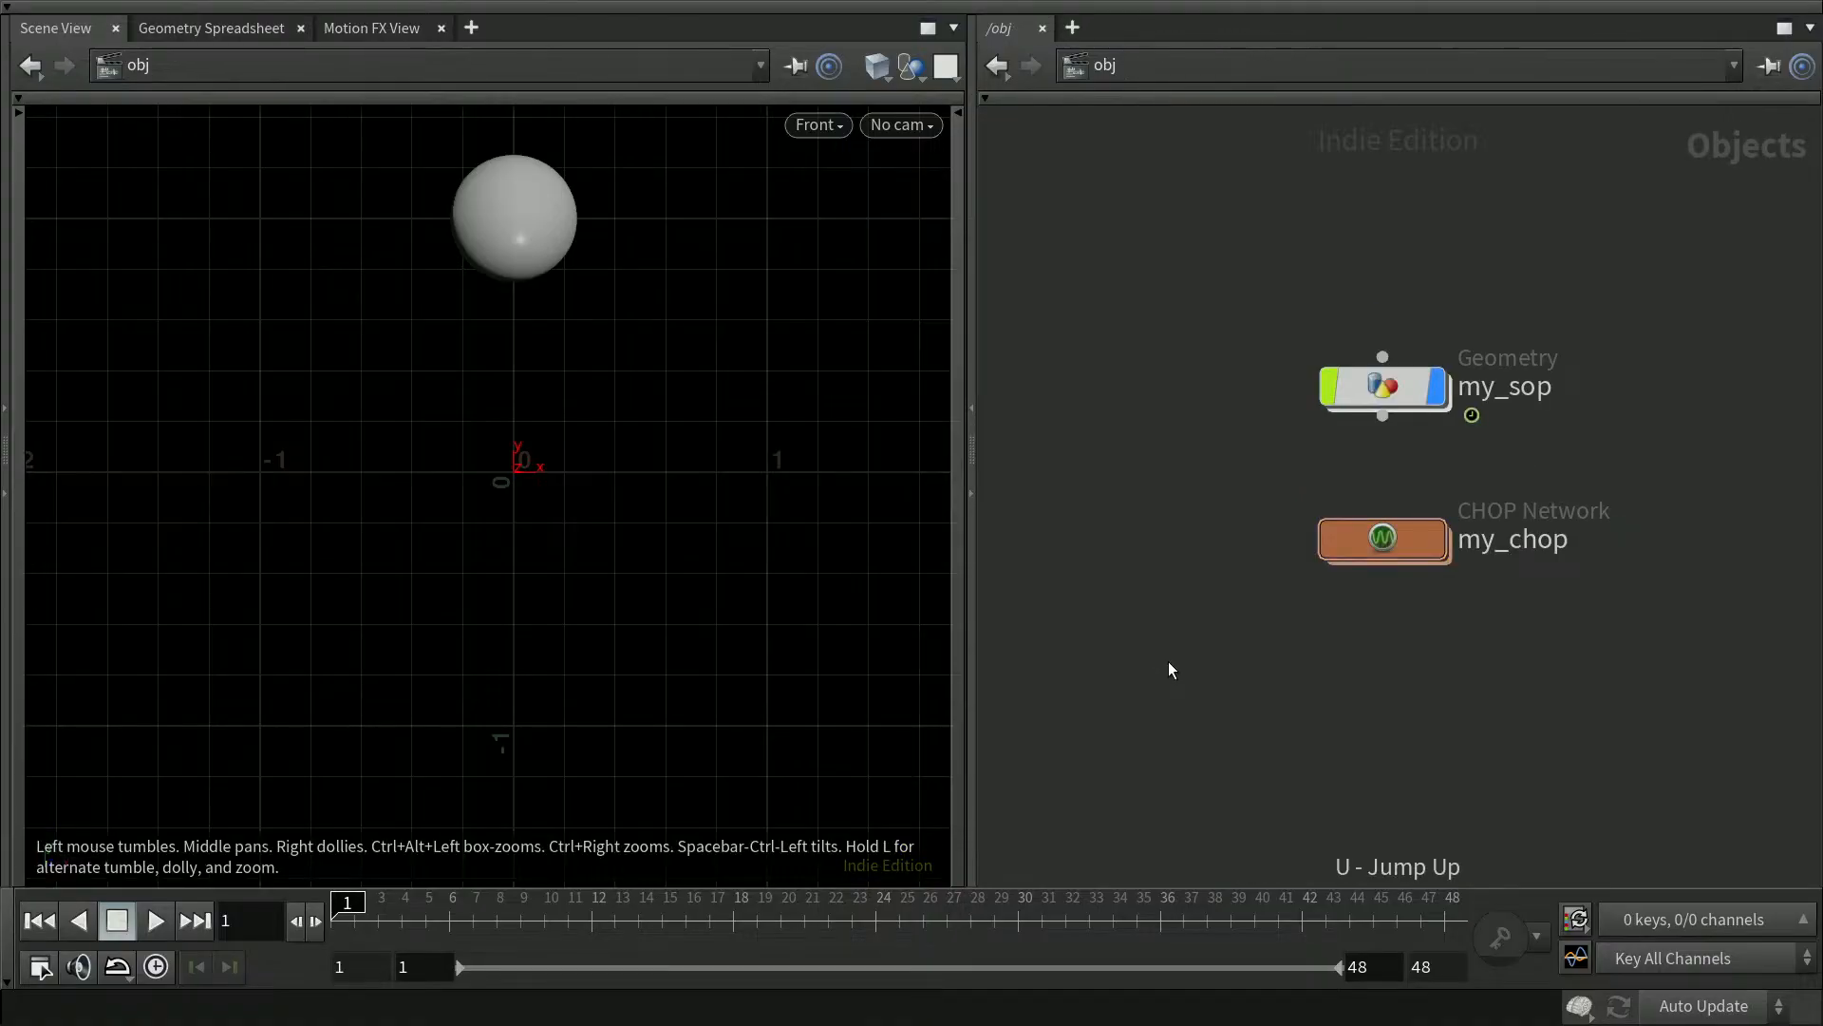
pyautogui.hotkey('ctrl', 's')
# Enter my_sop and set the Uniform Scale of sphere1 to 0.1
pyautogui.moveTo(1425, 398)
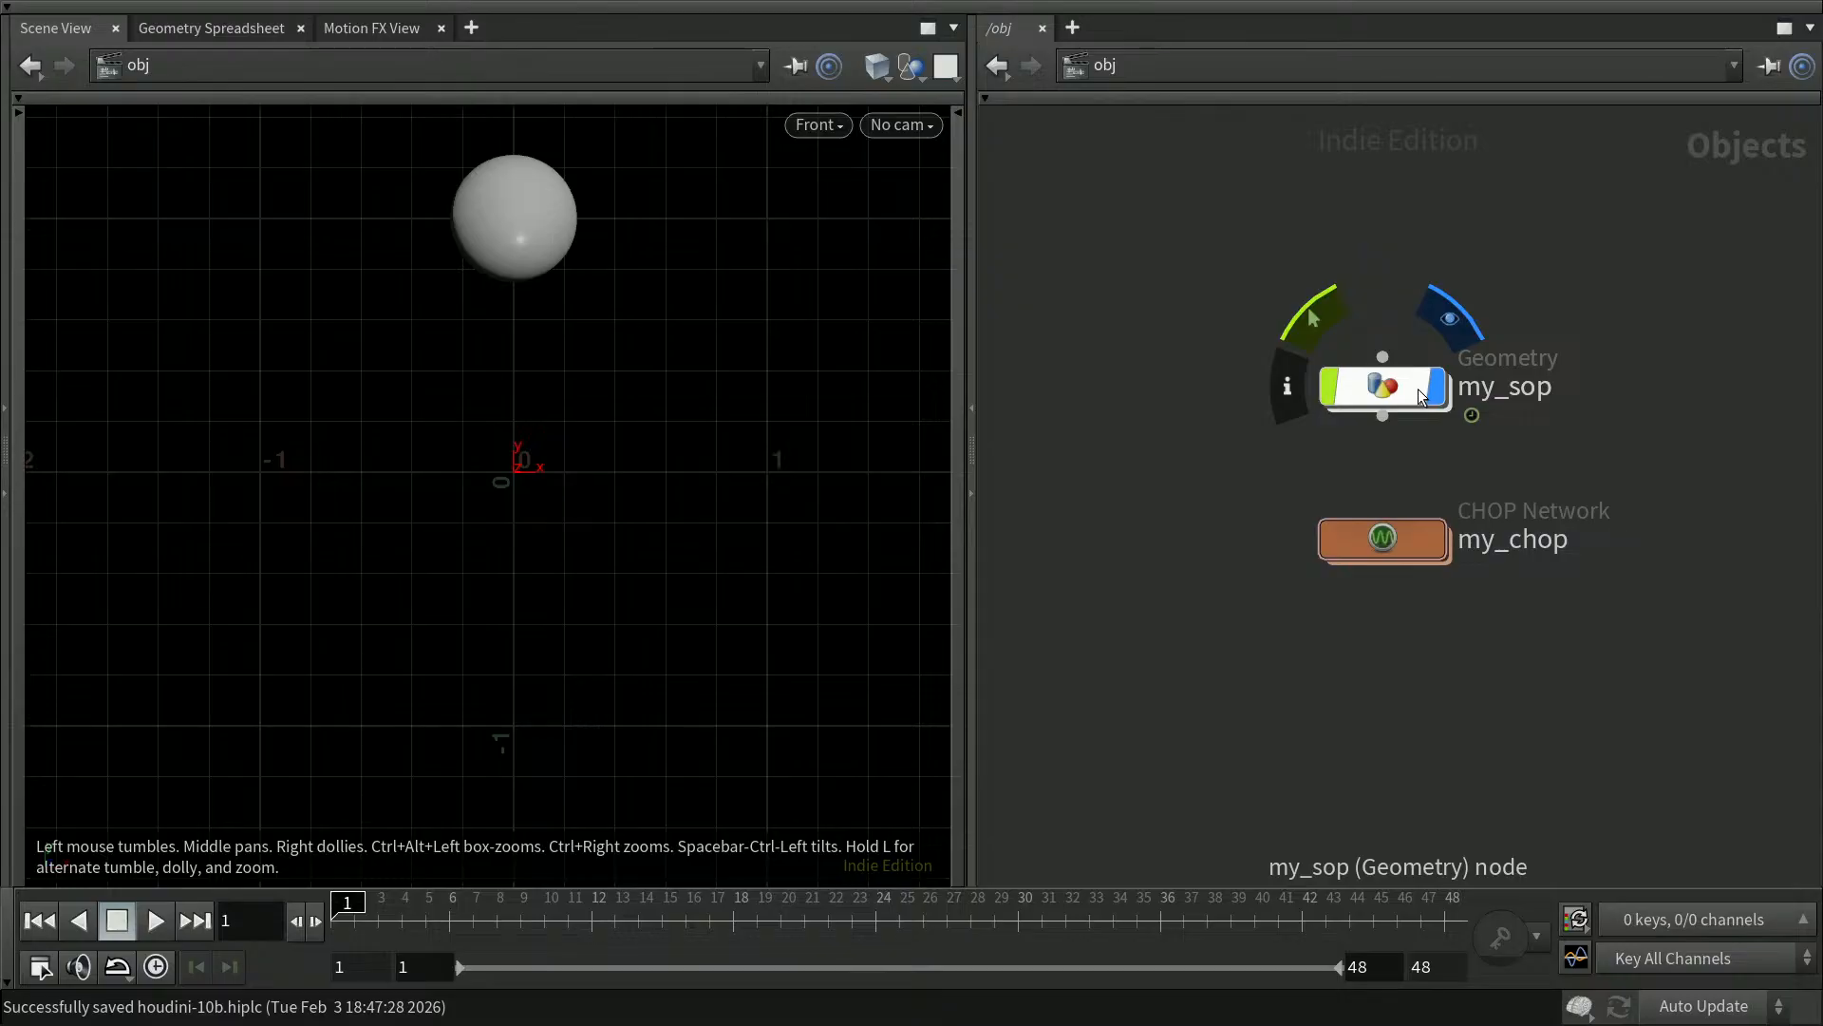
pyautogui.doubleClick(1421, 390)
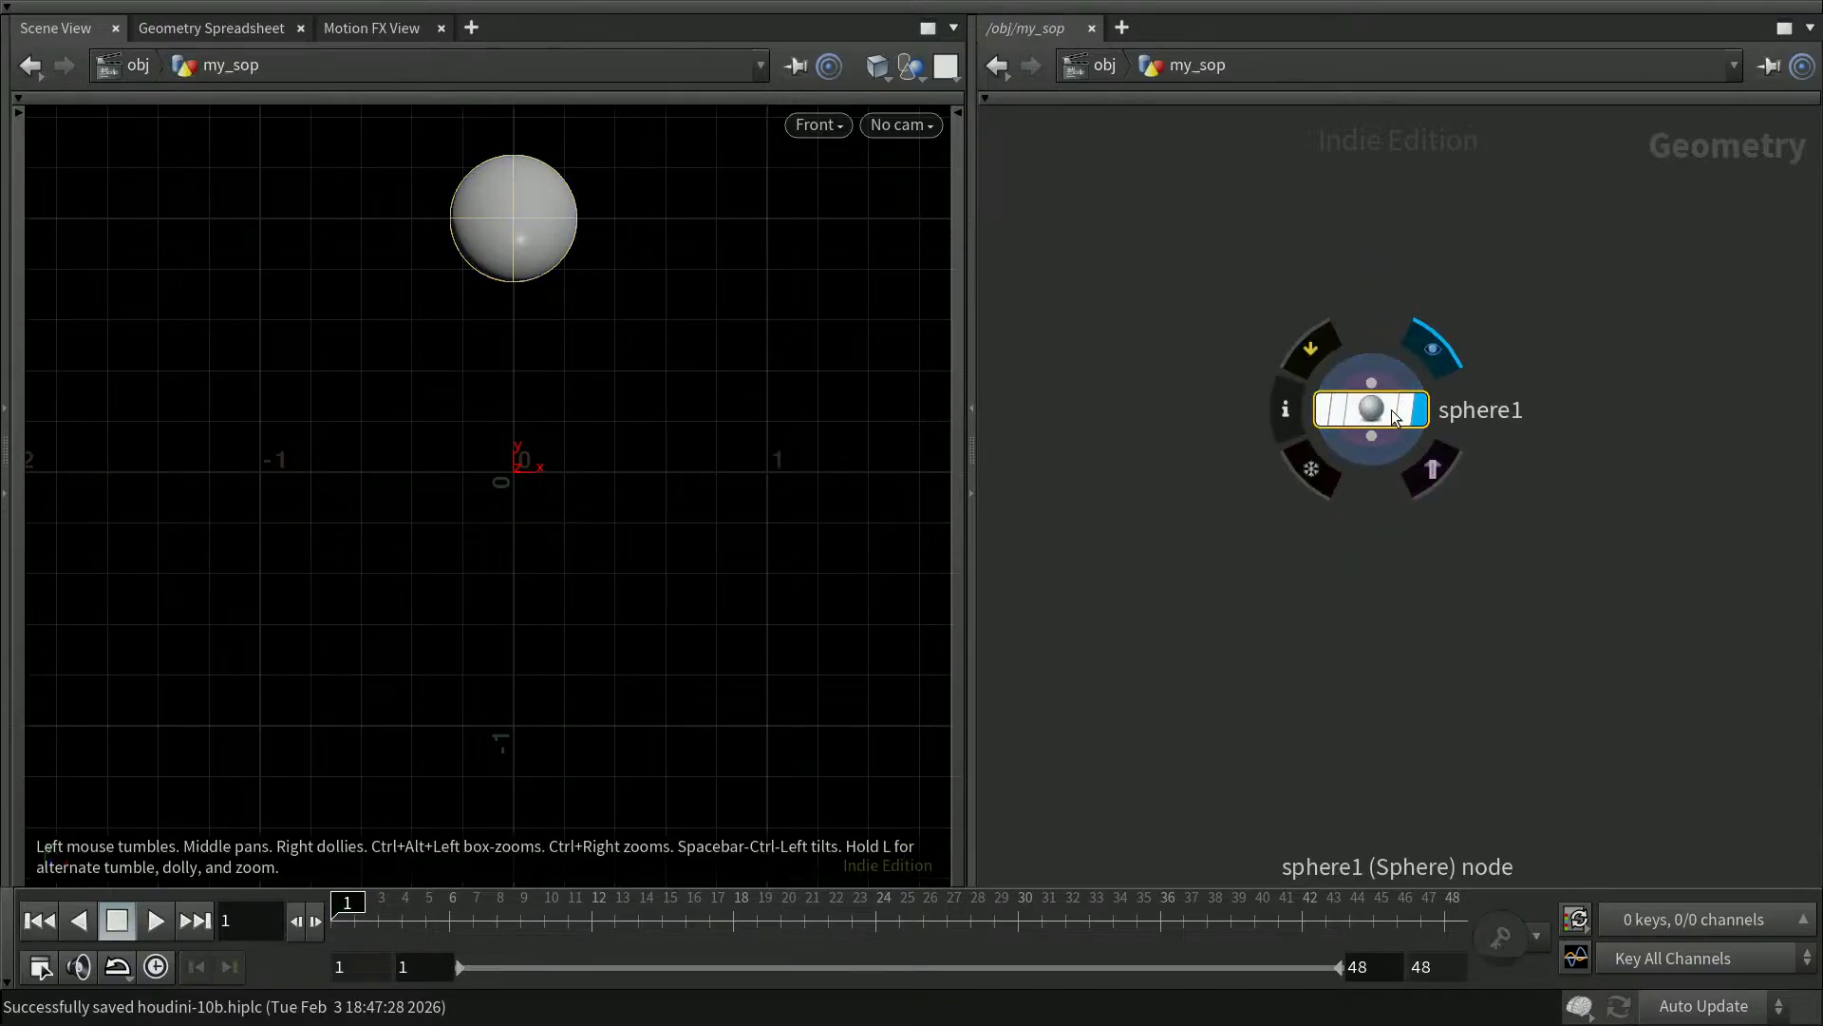
pyautogui.press('p')
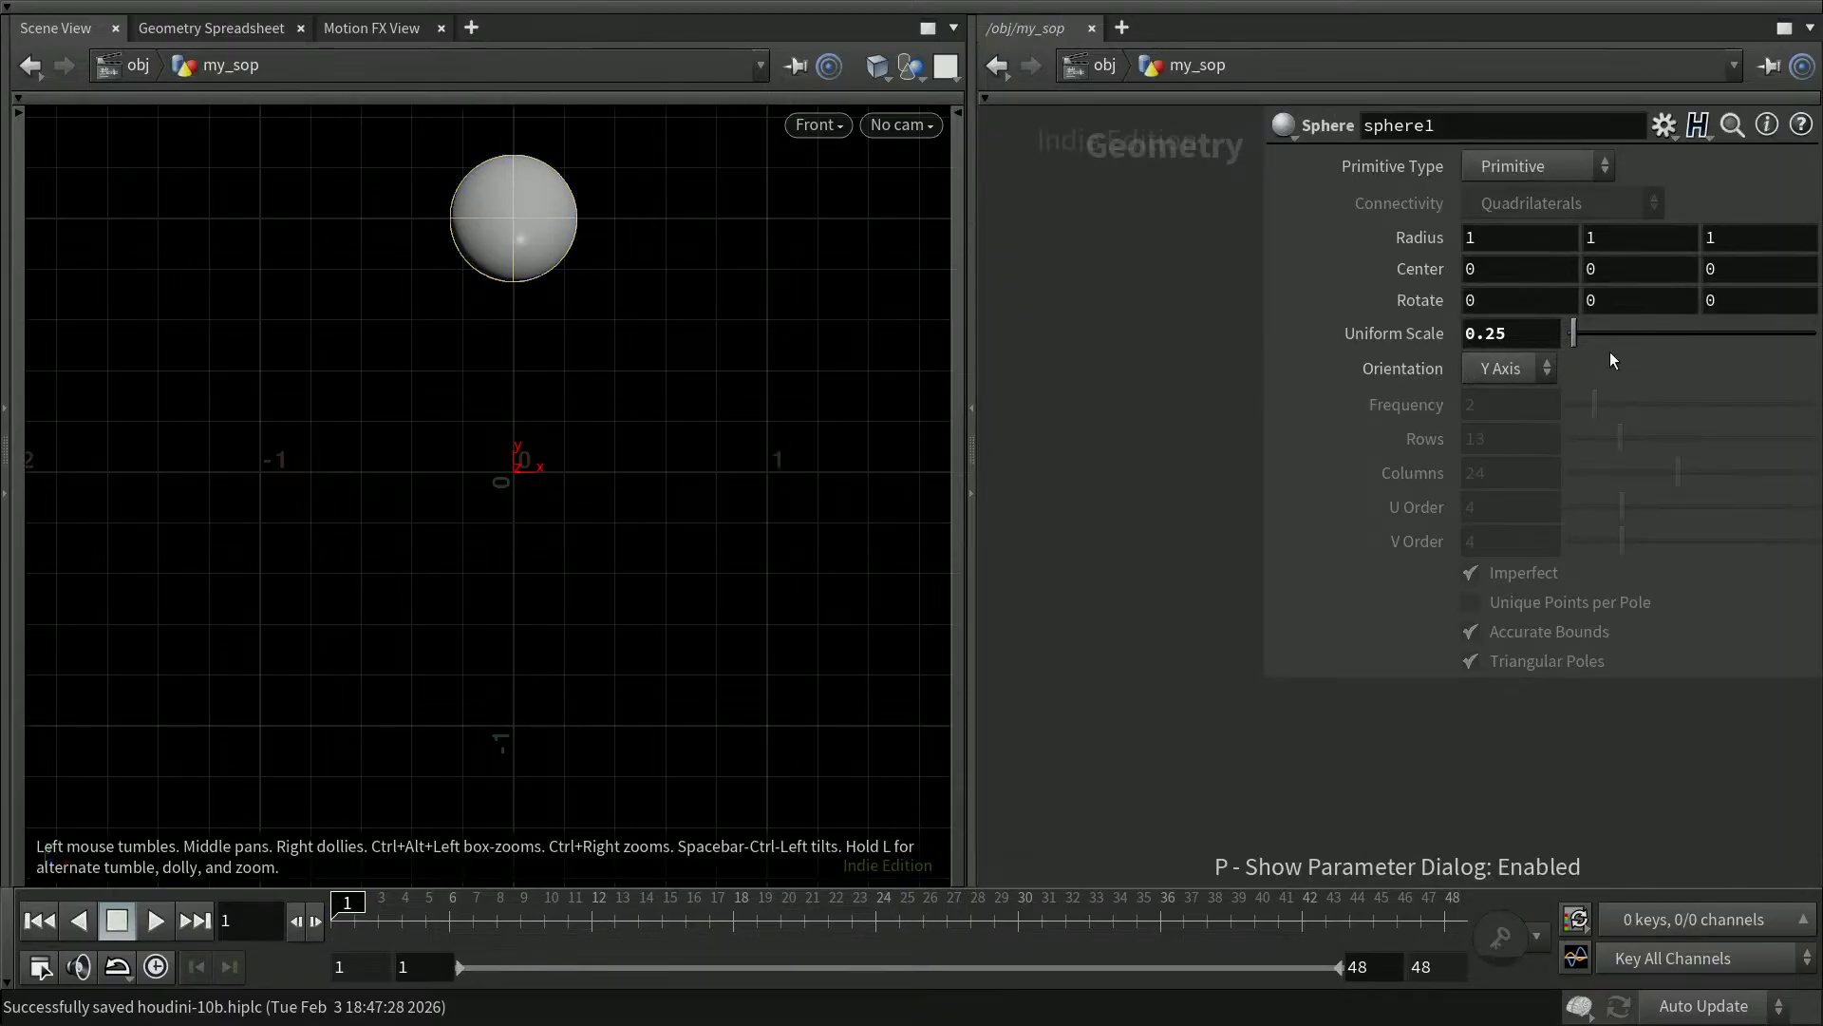
pyautogui.doubleClick(1496, 332)
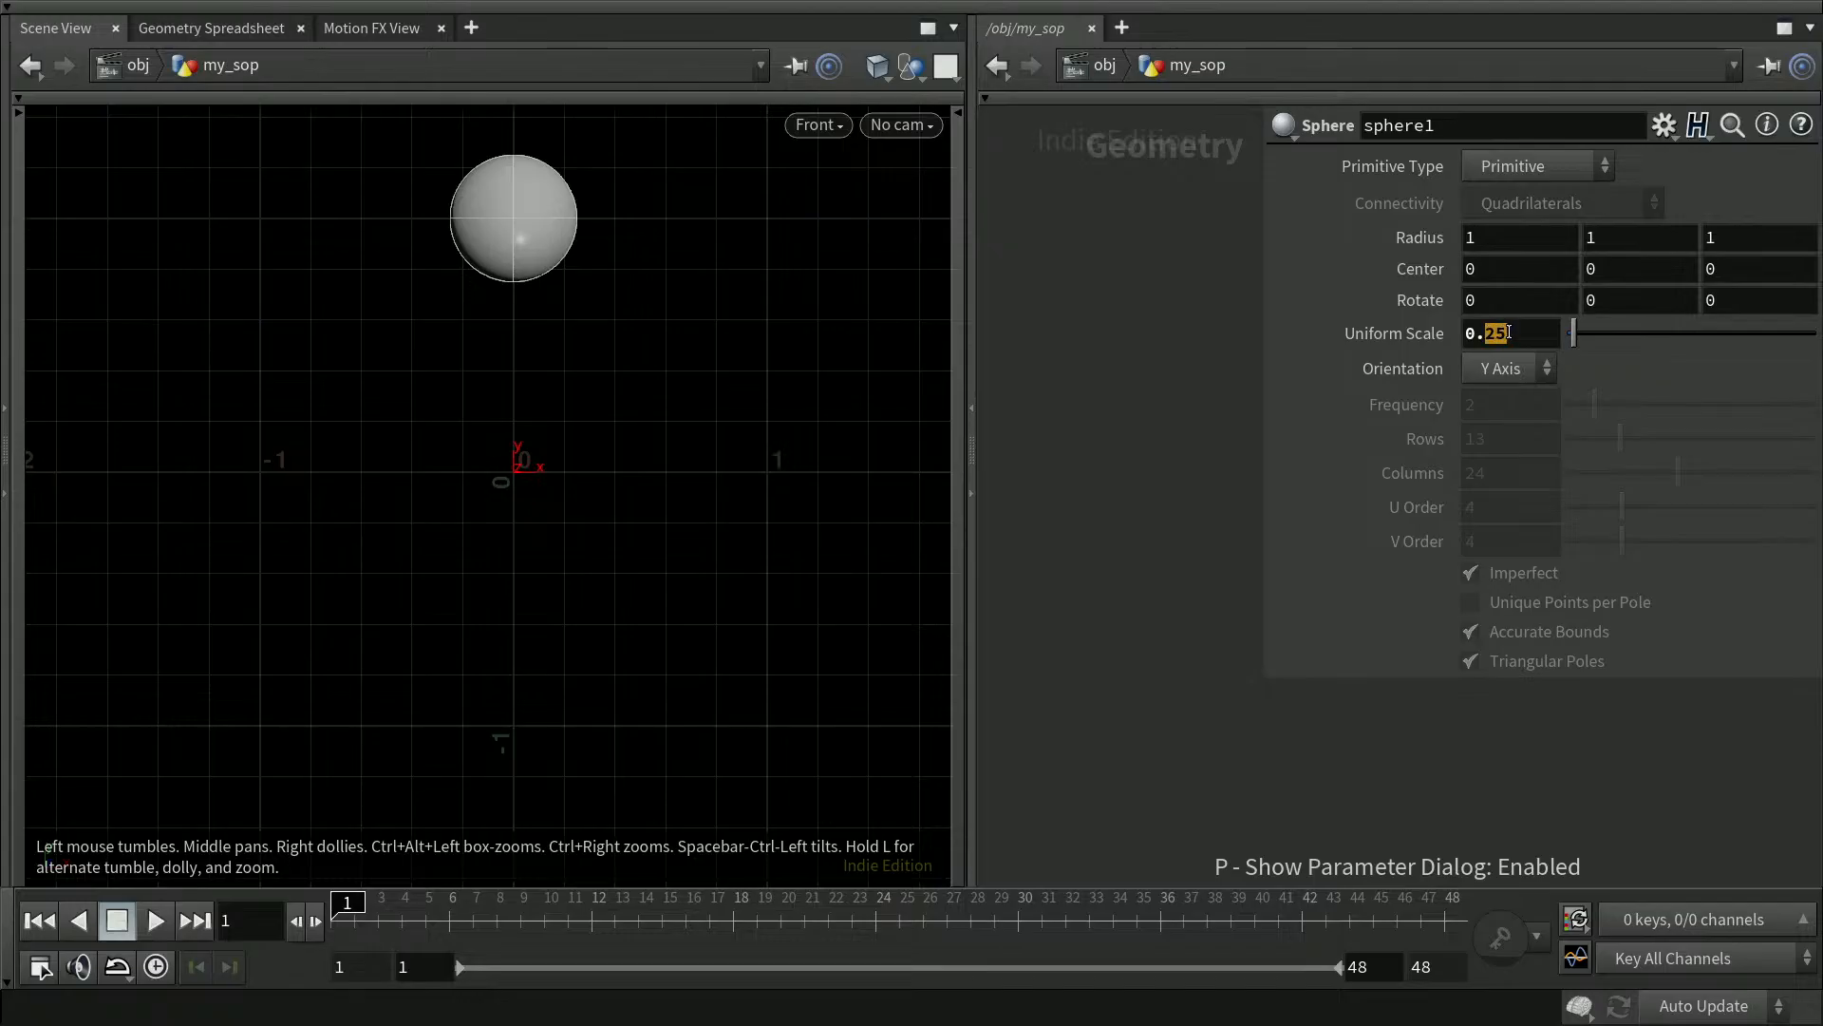
pyautogui.write('1')
pyautogui.press('Return')
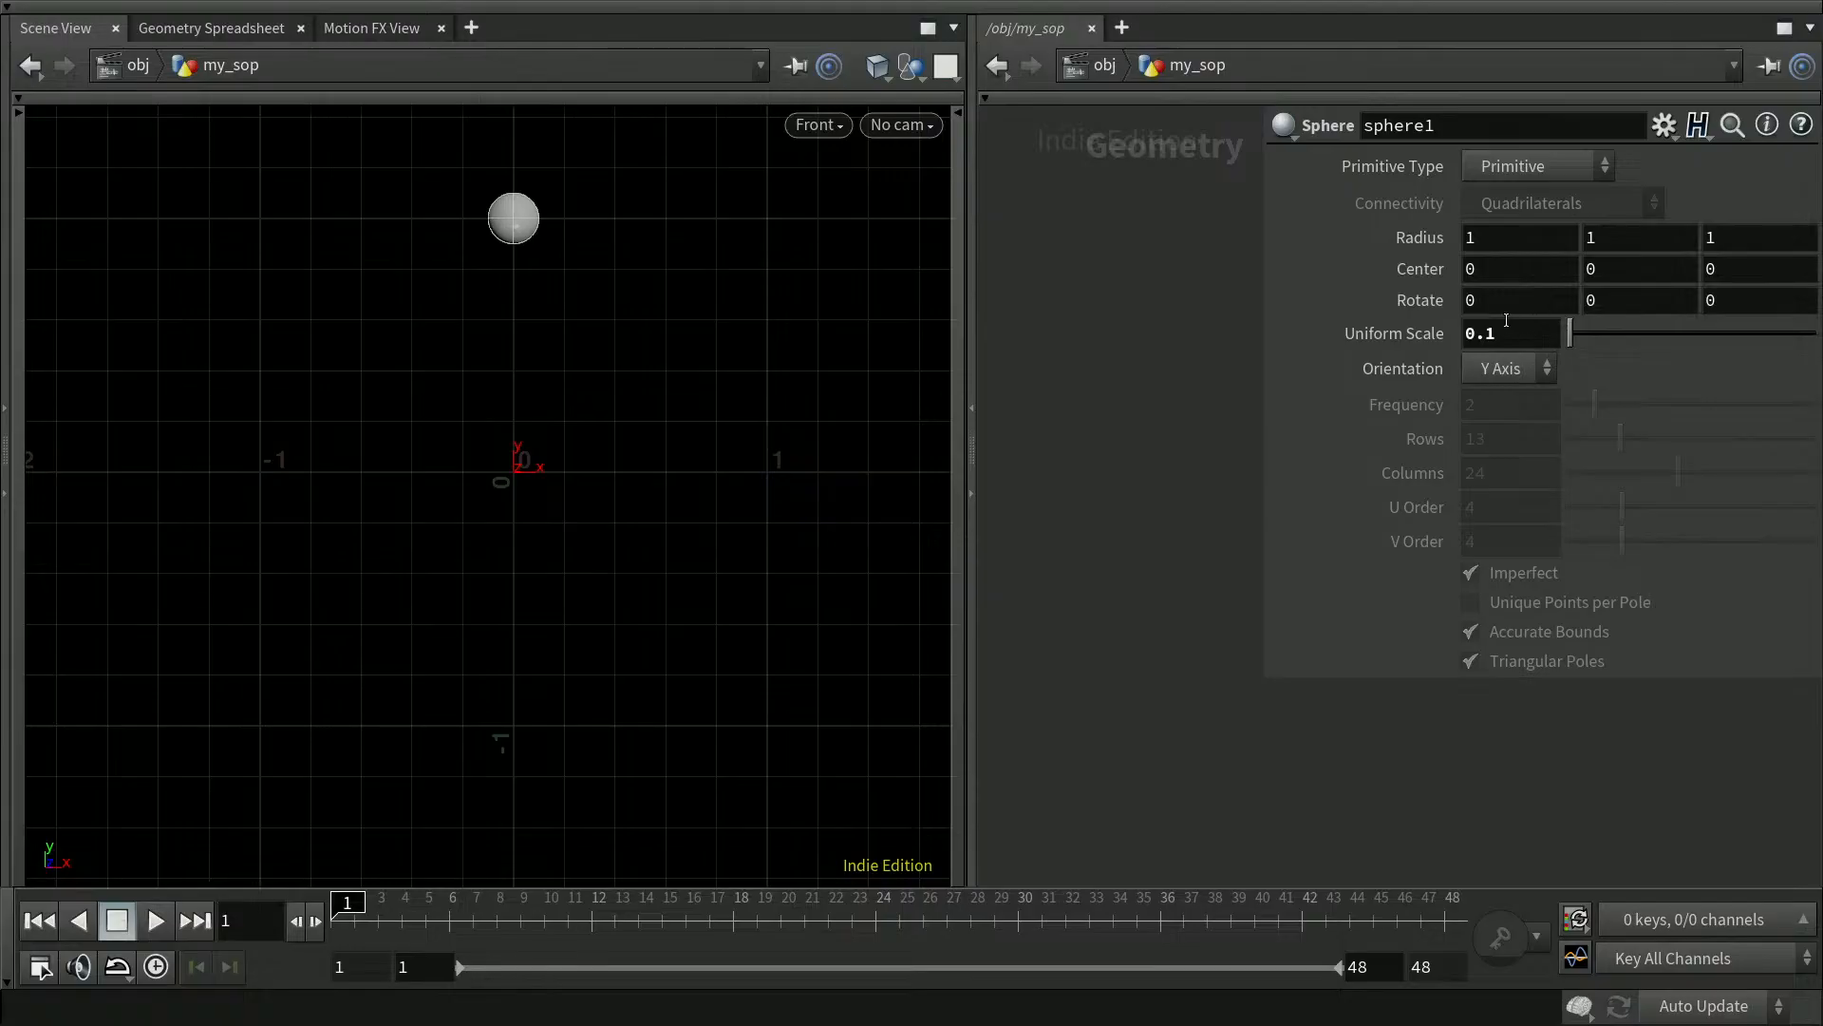
# Reduce sphere1's Uniform Scale to 0.05, hide its parameters and save the scene
pyautogui.doubleClick(1487, 333)
pyautogui.write('05')
pyautogui.press('Return')
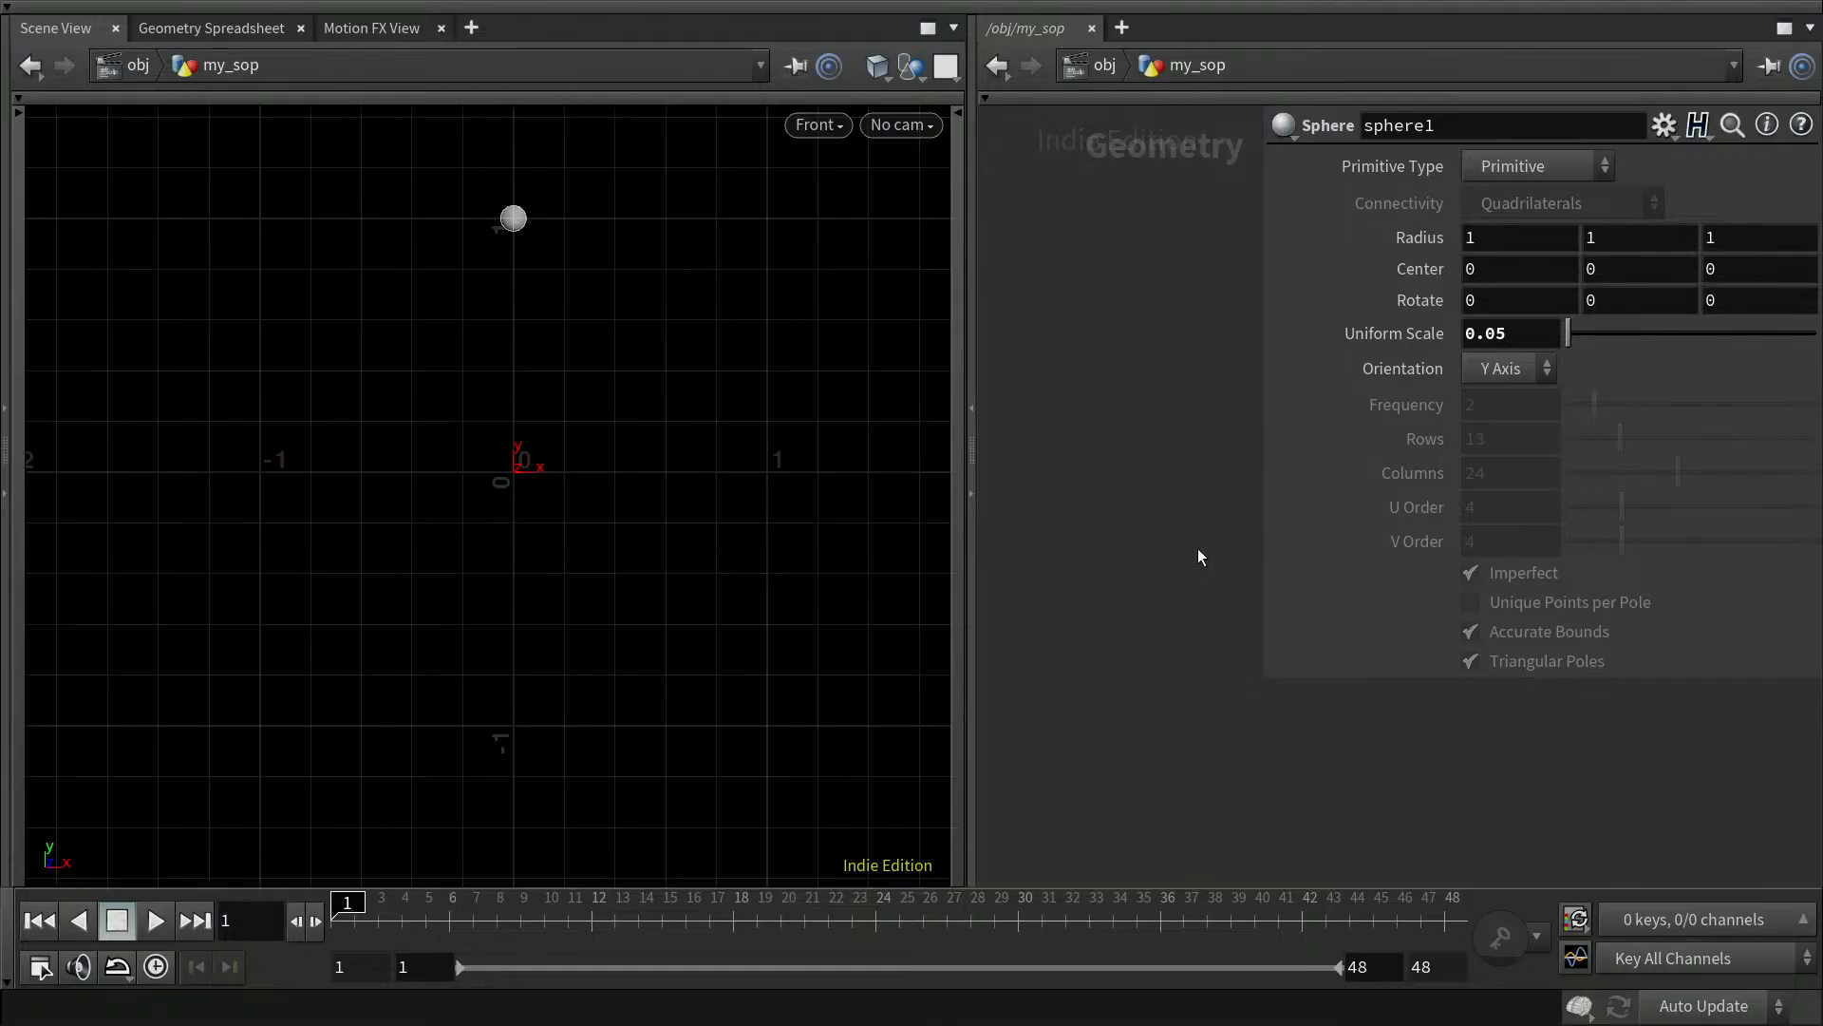
pyautogui.press('p')
pyautogui.hotkey('ctrl', 's')
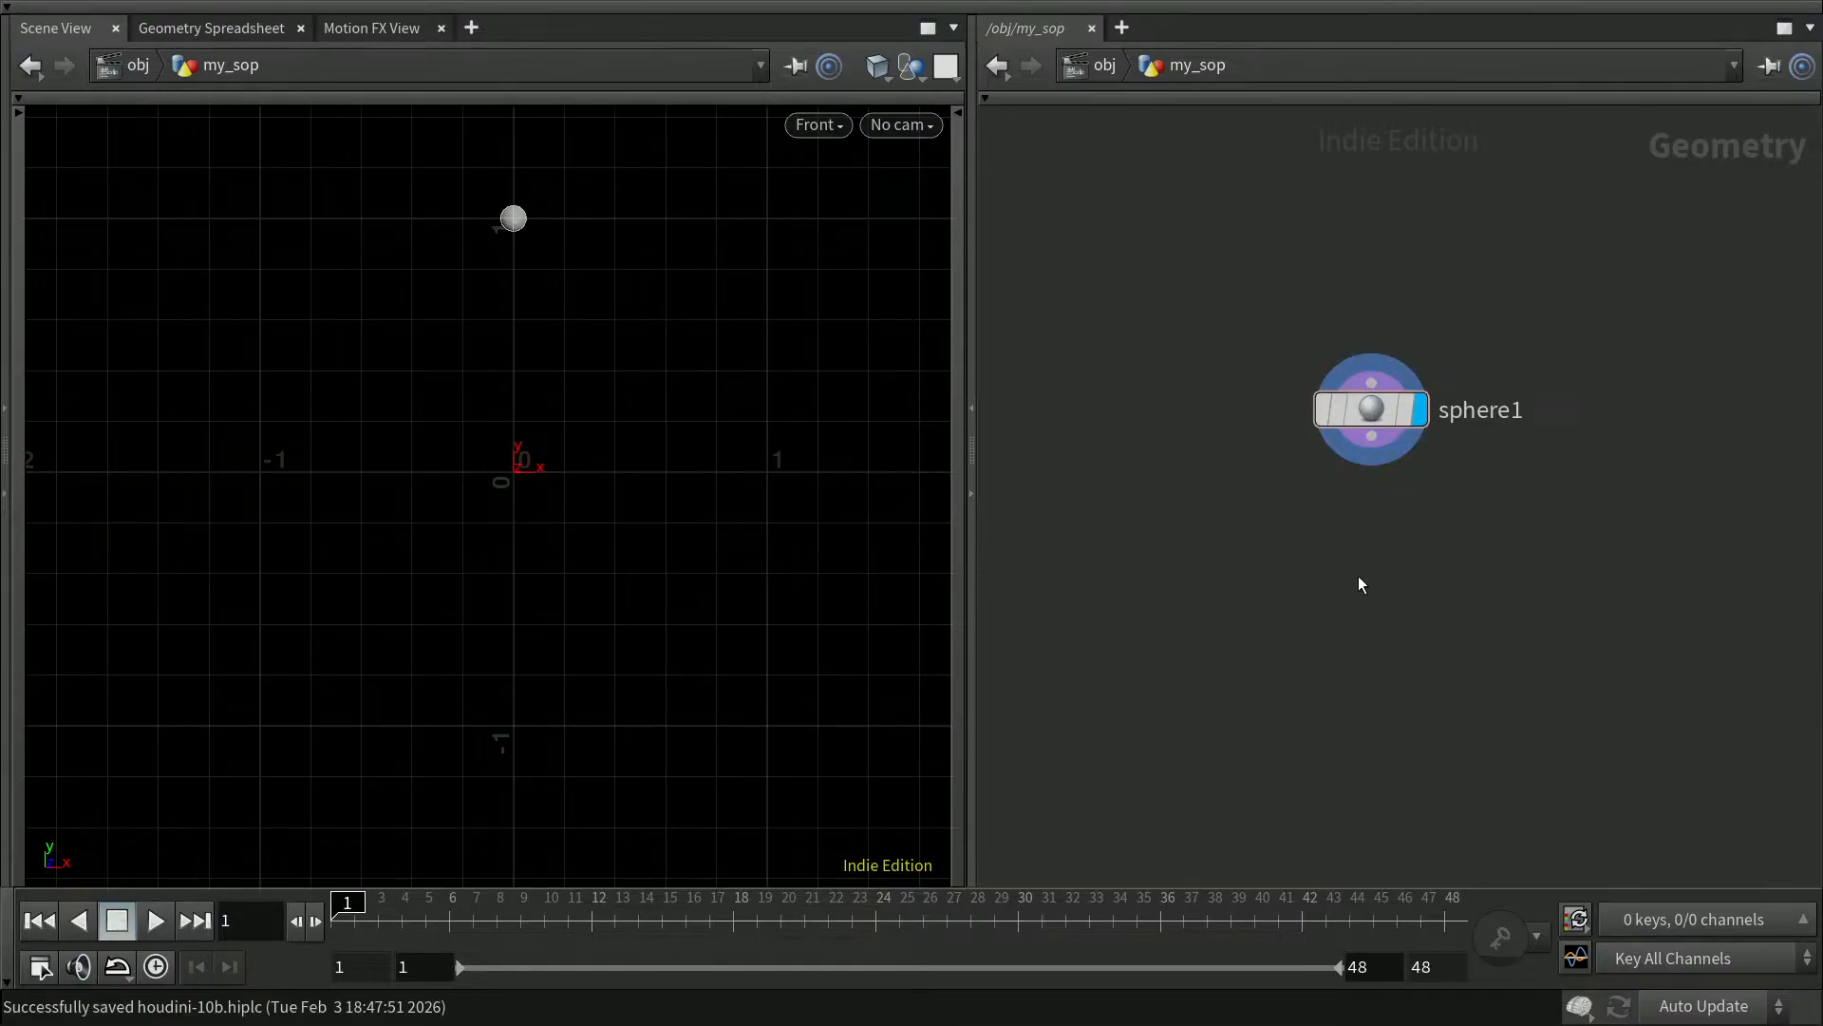
# Go back up to obj, reopen my_chop's vopchop1 network and show the snippet1 code
pyautogui.press('u')
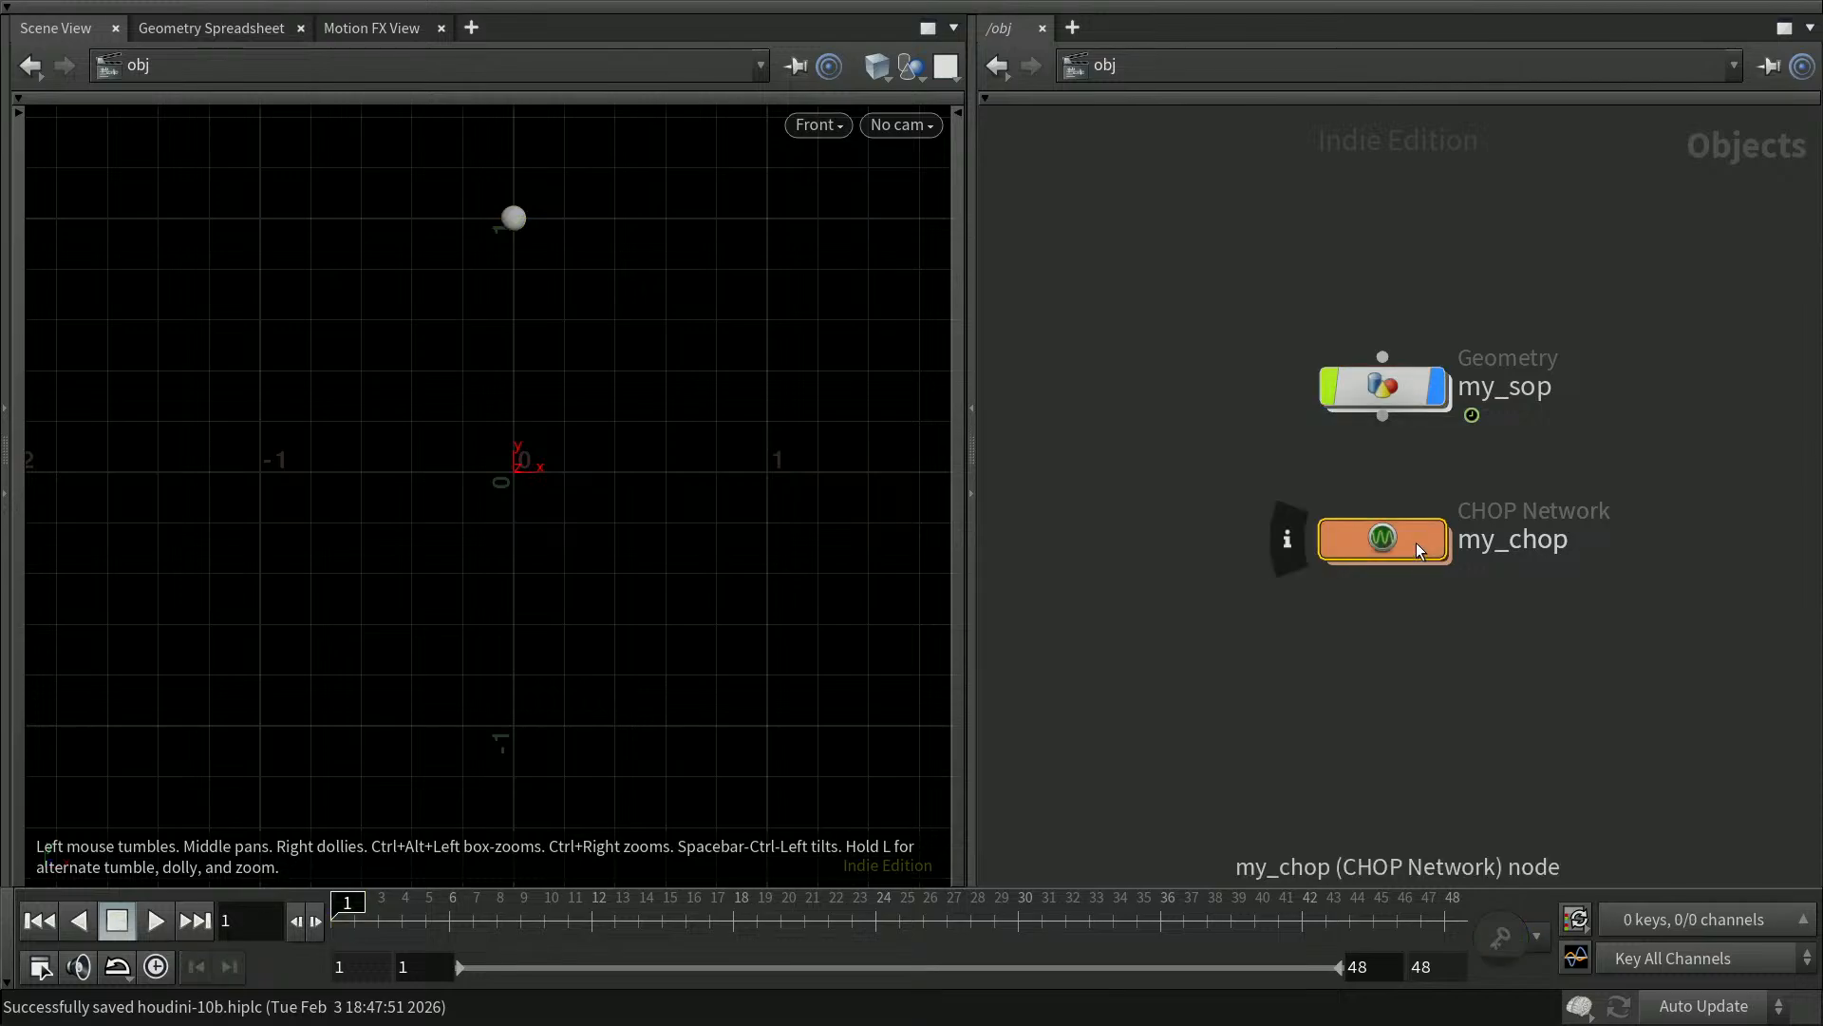
pyautogui.doubleClick(1416, 543)
pyautogui.doubleClick(1373, 459)
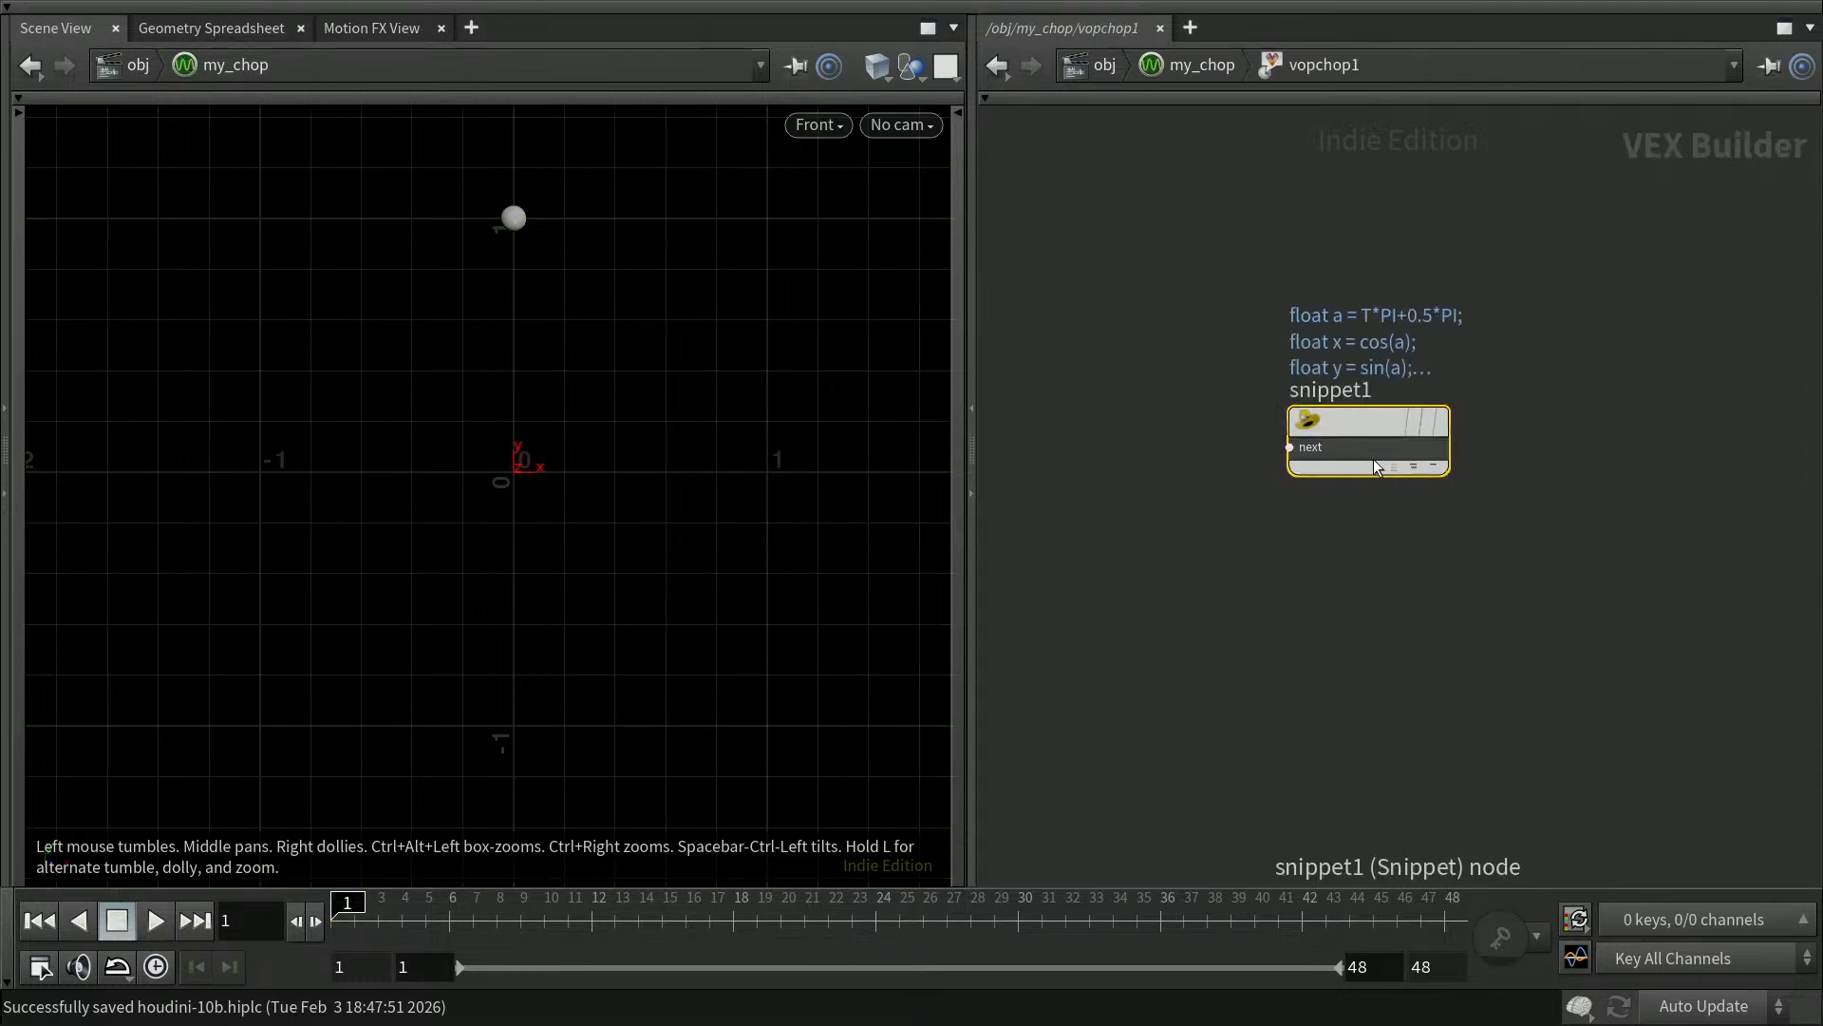
pyautogui.moveTo(1382, 423)
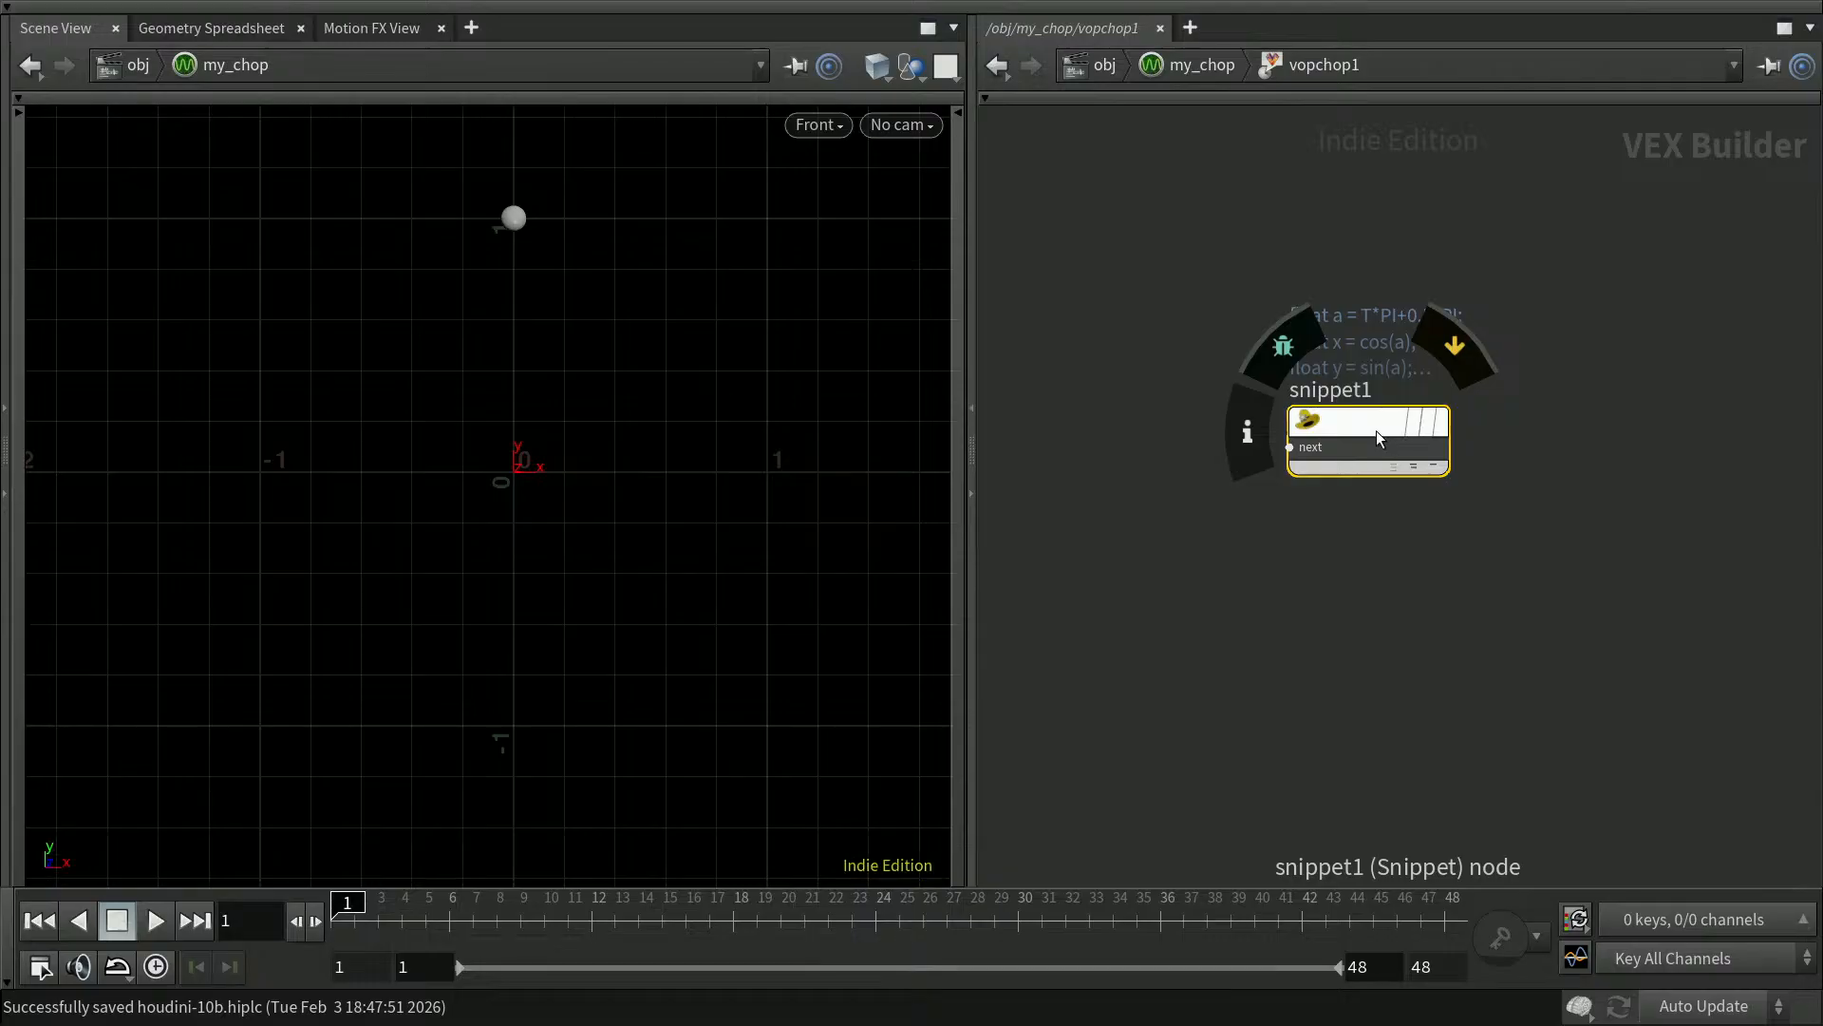
pyautogui.press('p')
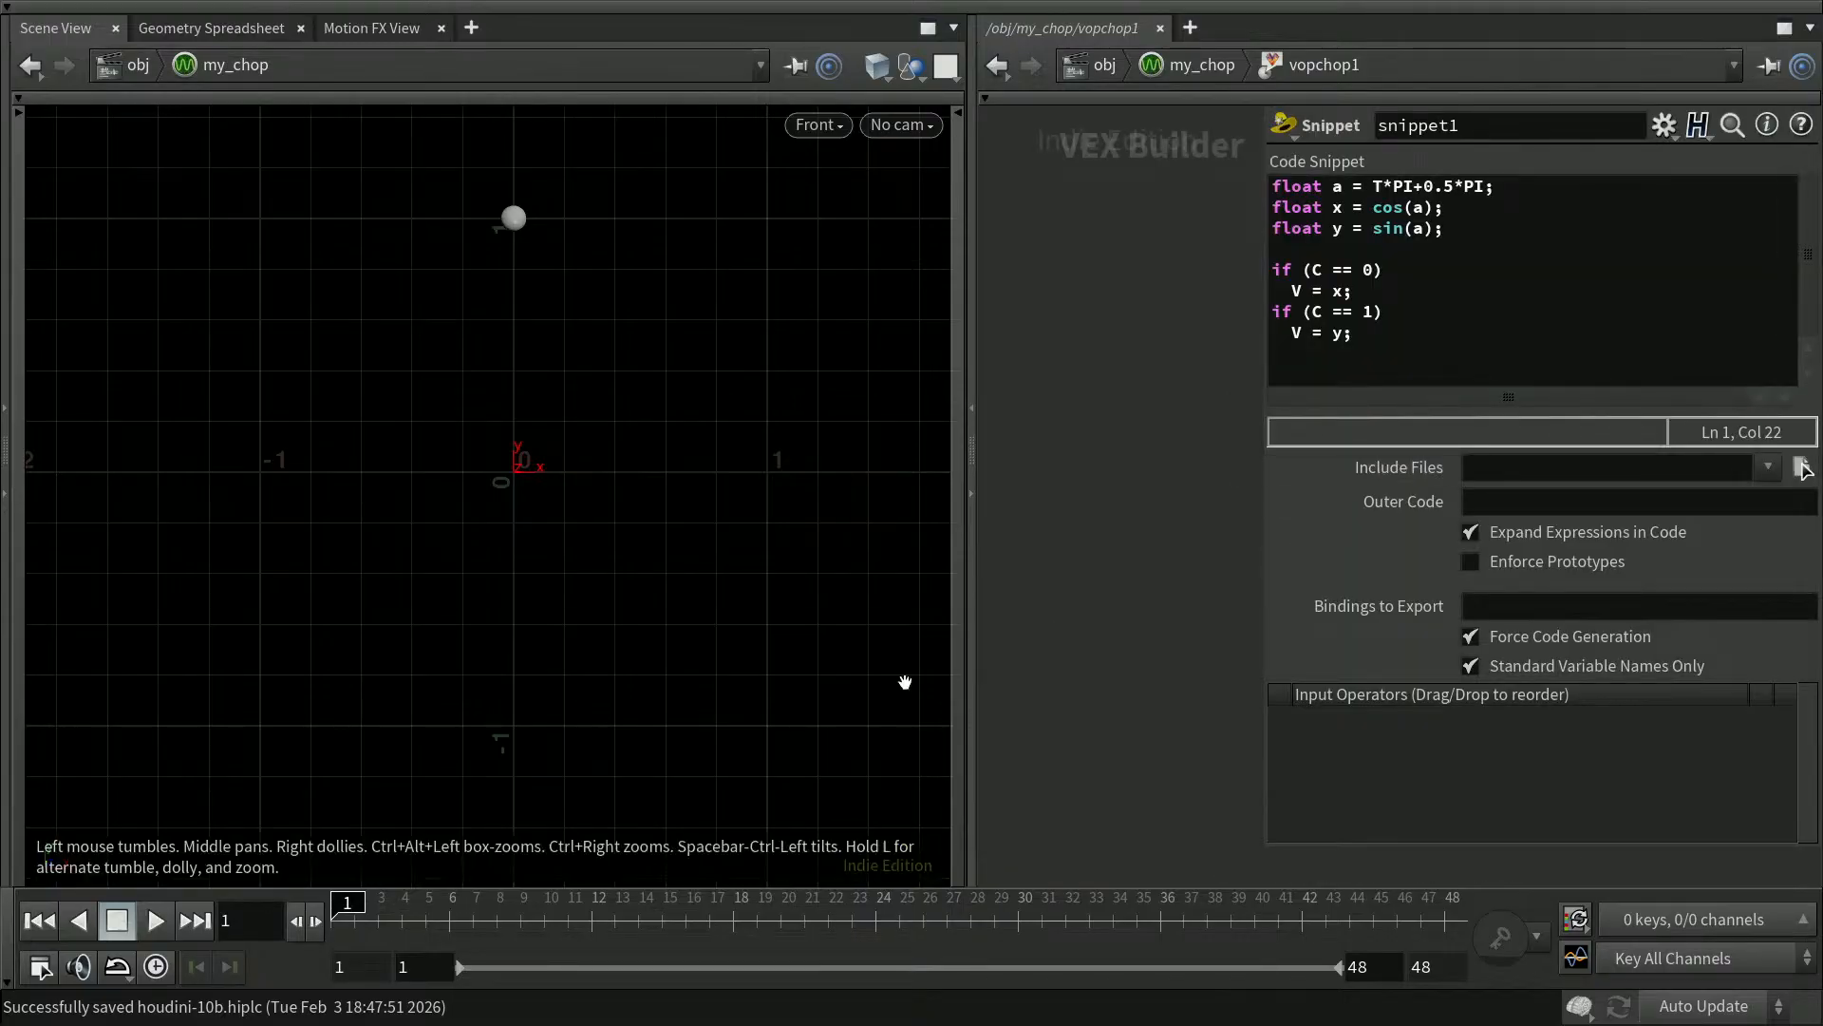
# Play the animation to check the sphere's current motion, and stop the playback
pyautogui.click(157, 921)
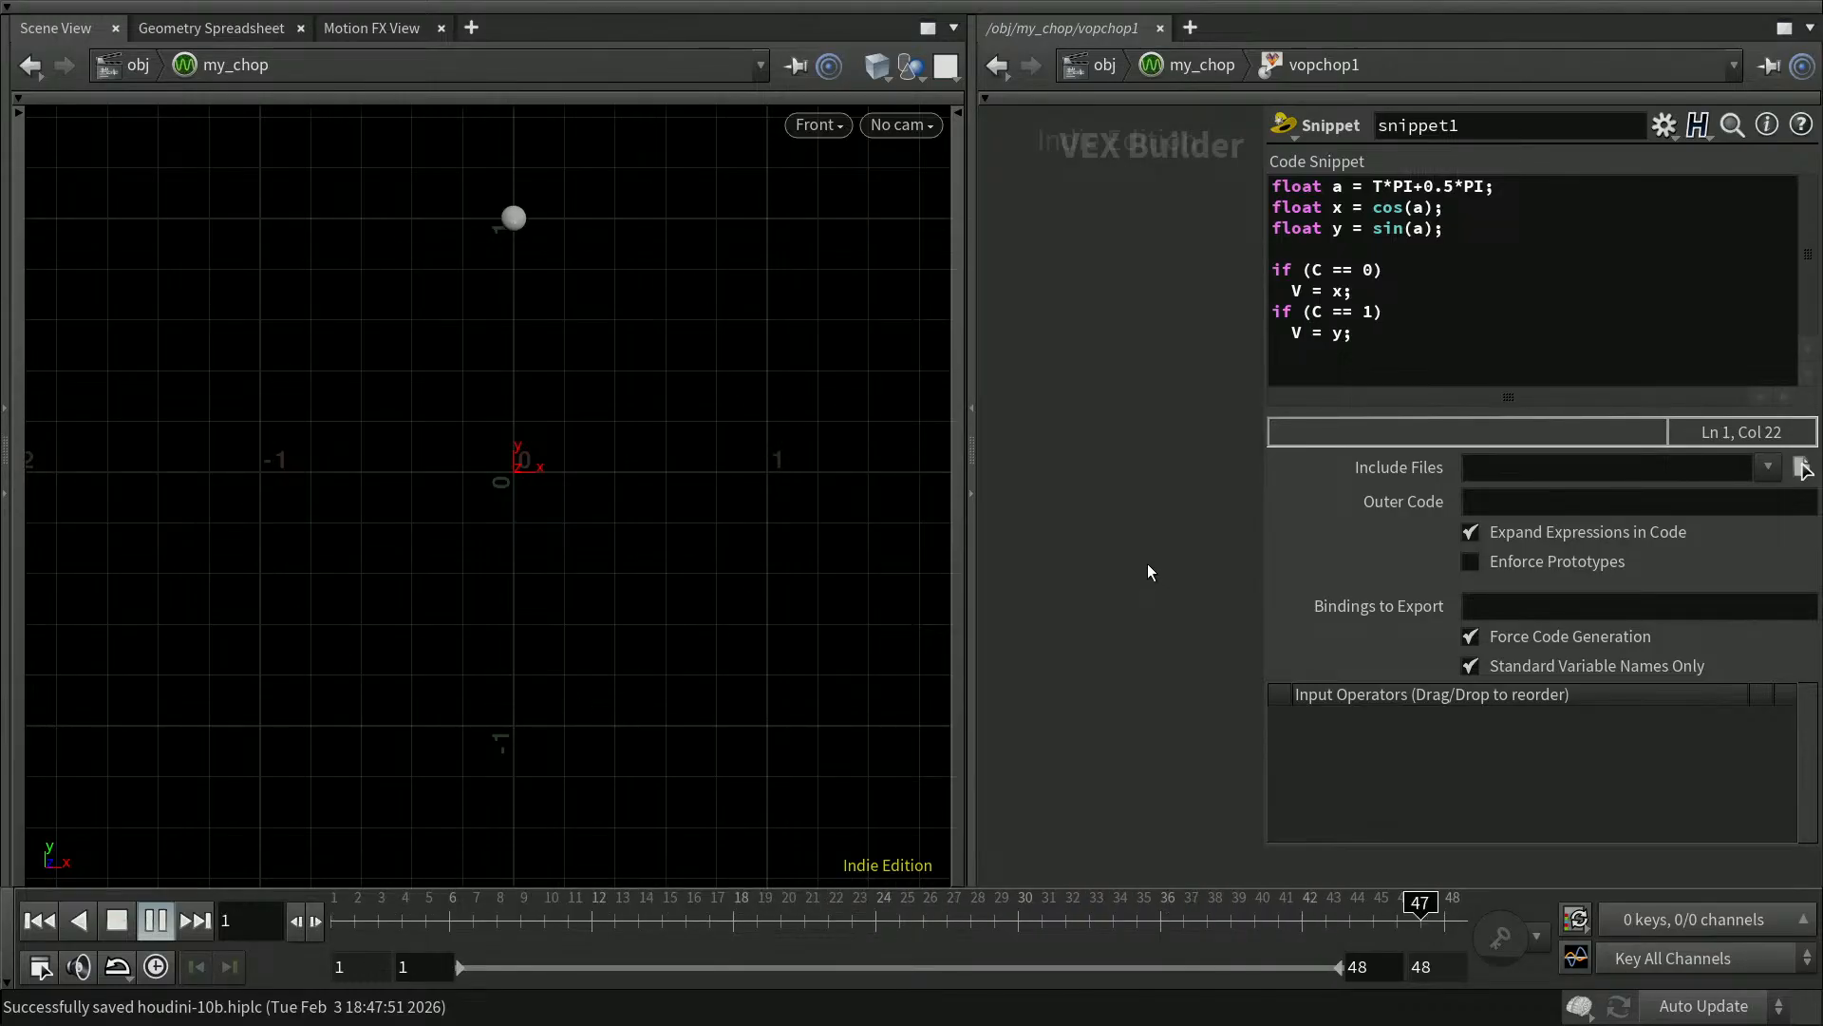
pyautogui.click(1403, 363)
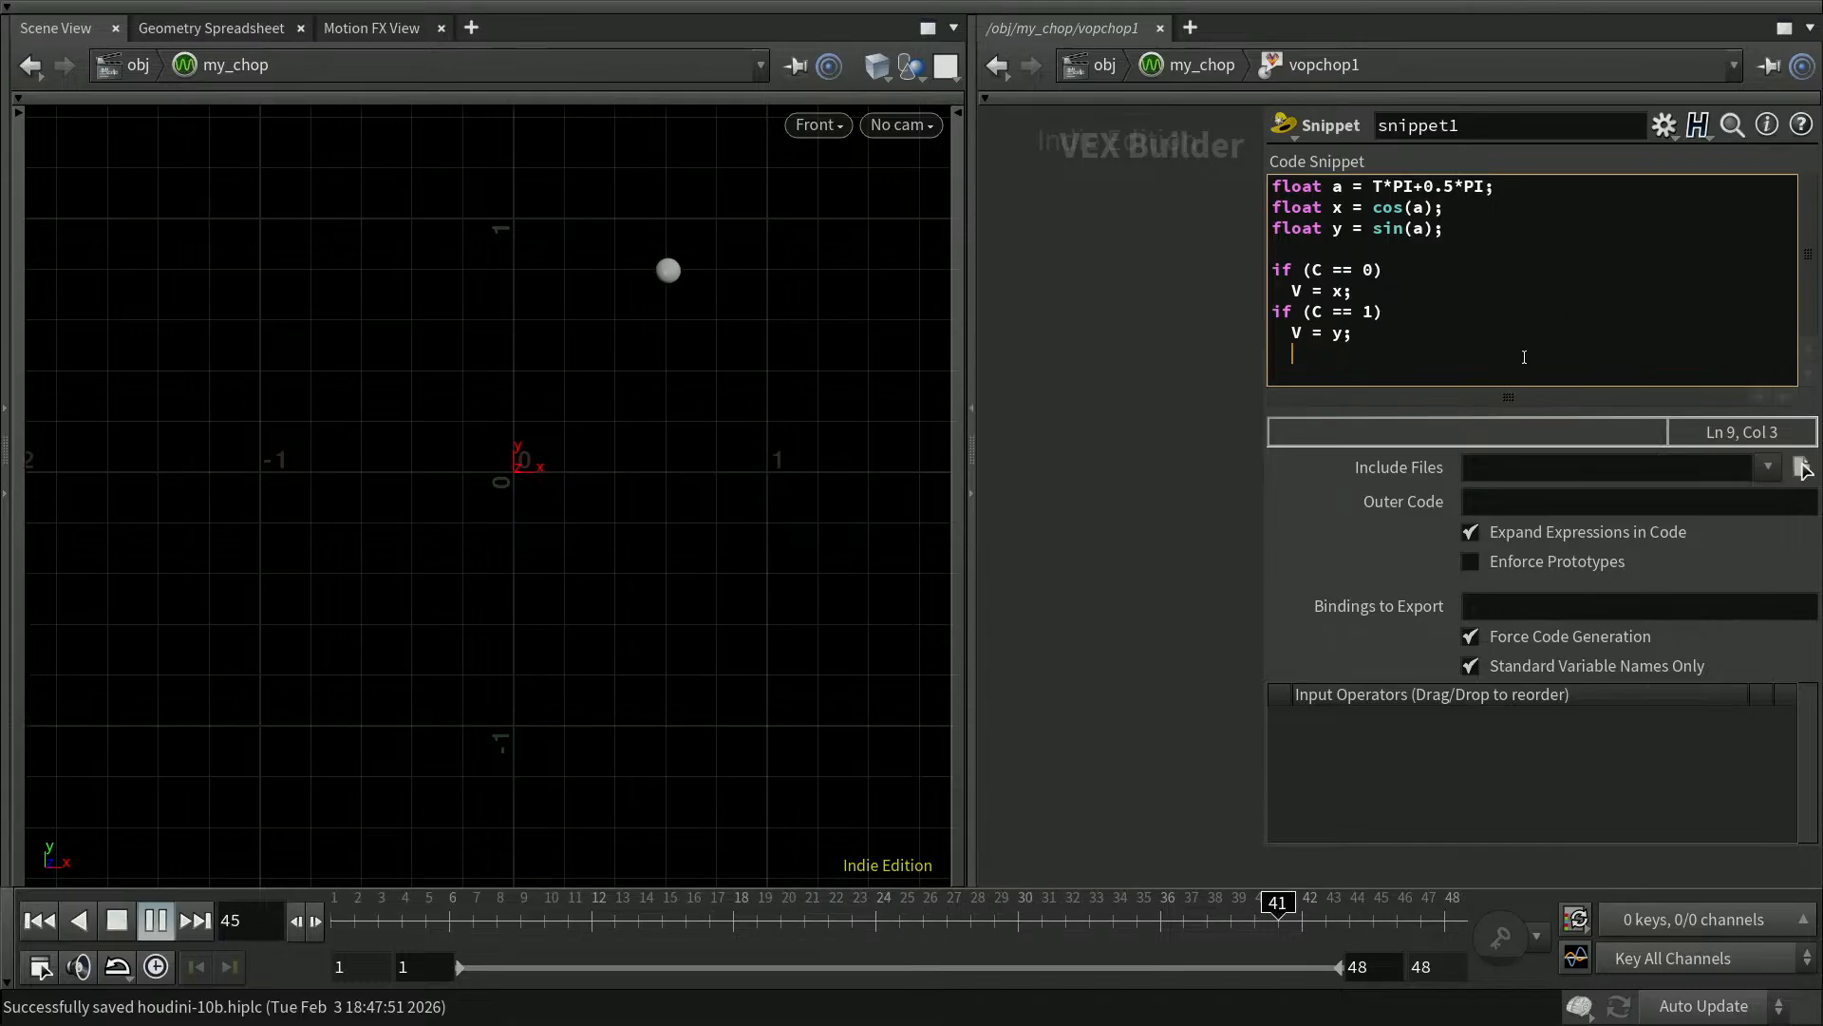
pyautogui.click(158, 921)
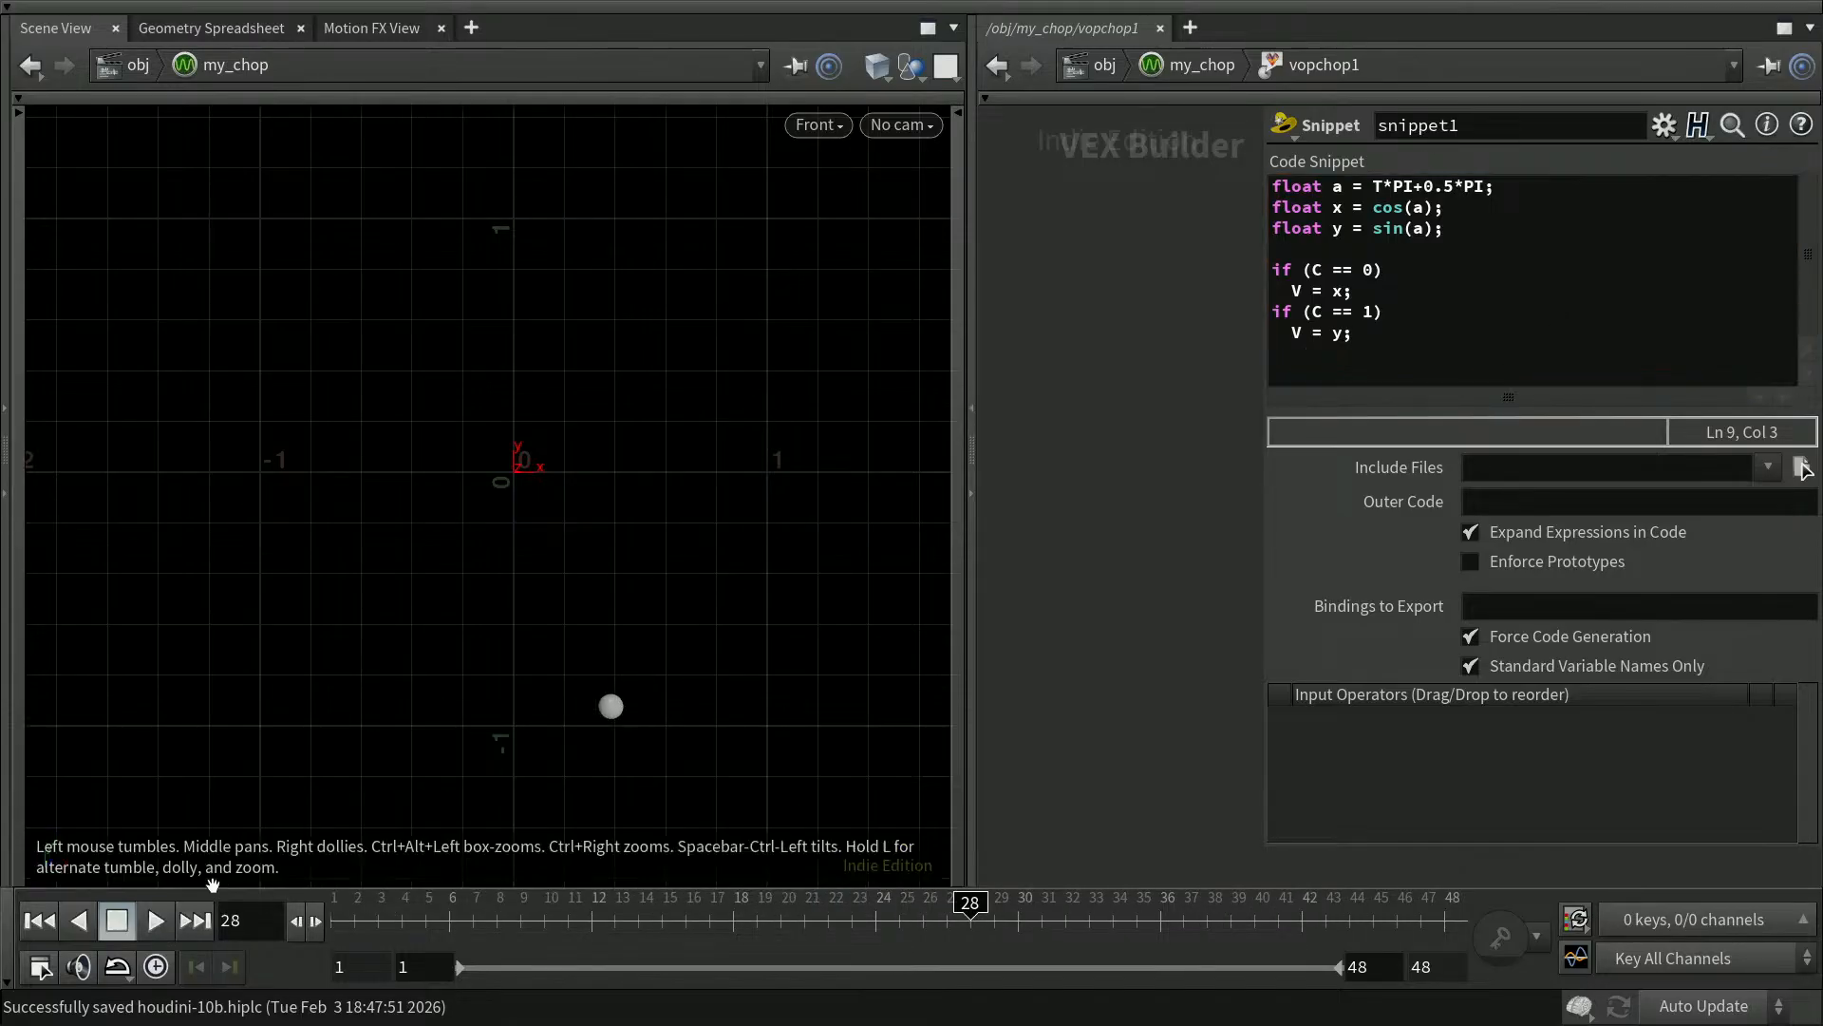
# Declare a radius in the snippet code with the line float r = atan2(x,y); below the float y line
pyautogui.click(1546, 234)
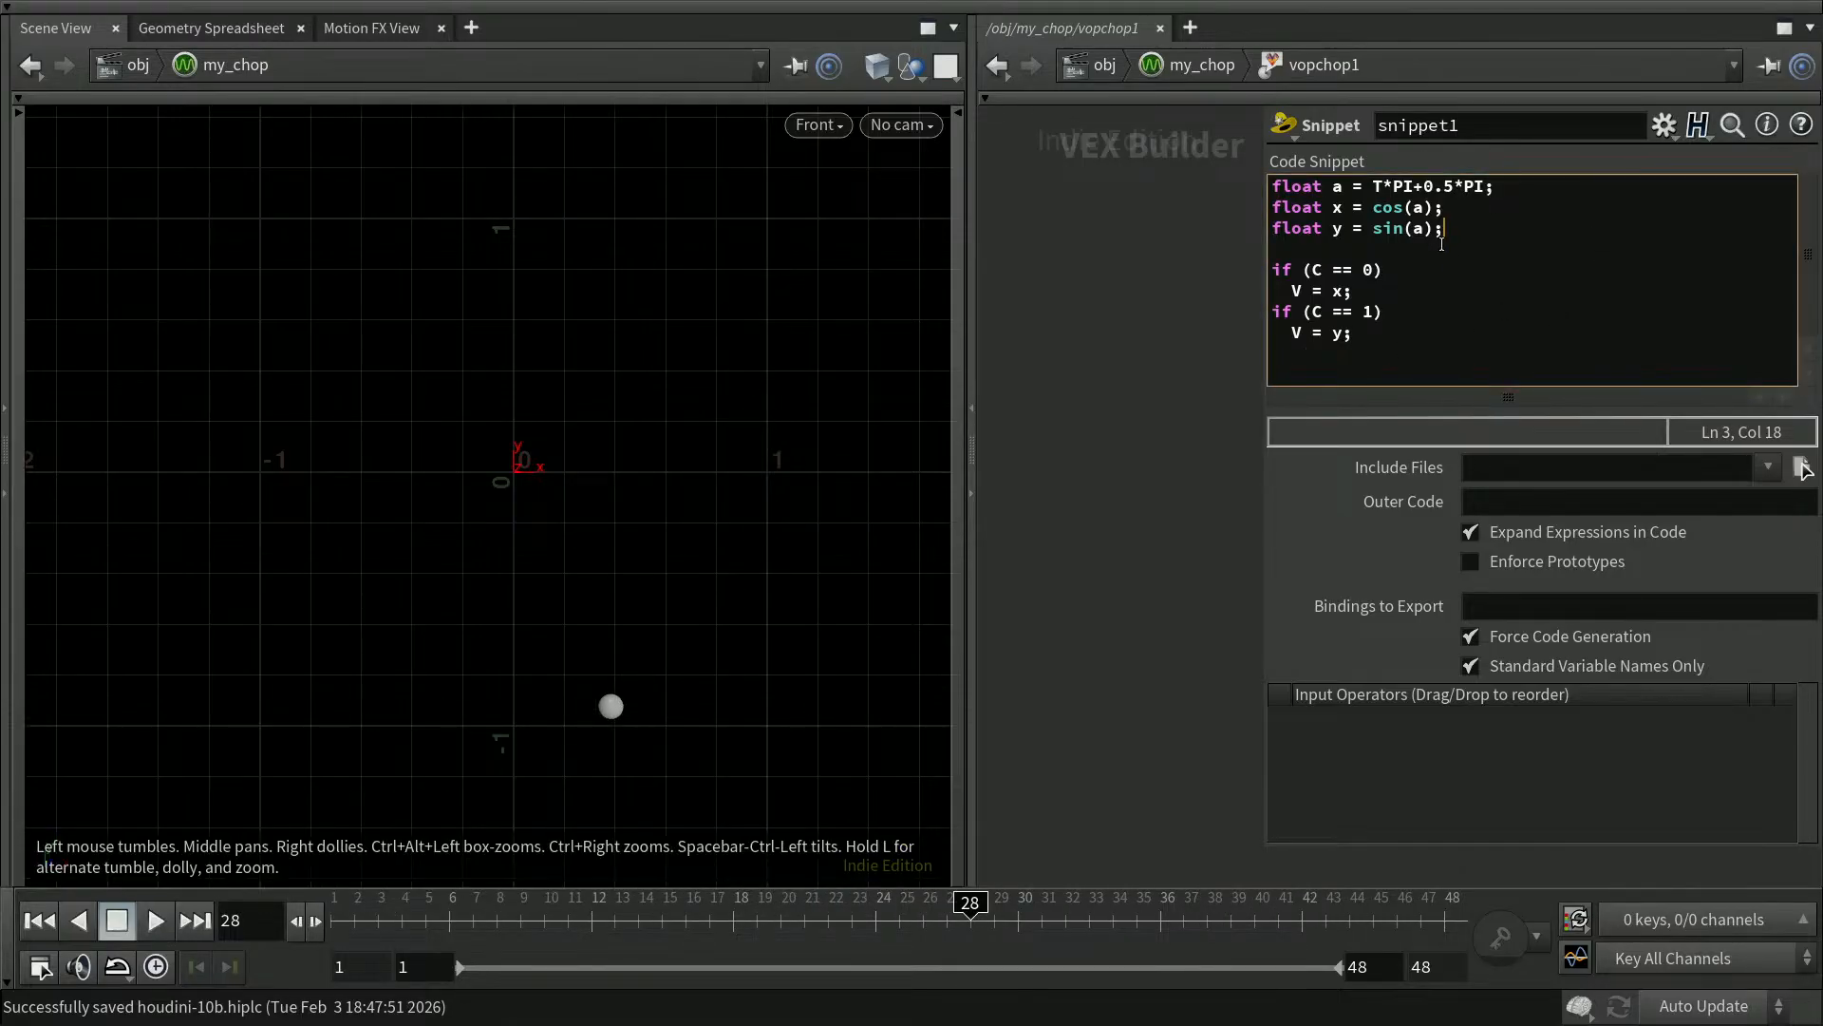
pyautogui.click(1338, 292)
pyautogui.click(1467, 228)
pyautogui.press('Return')
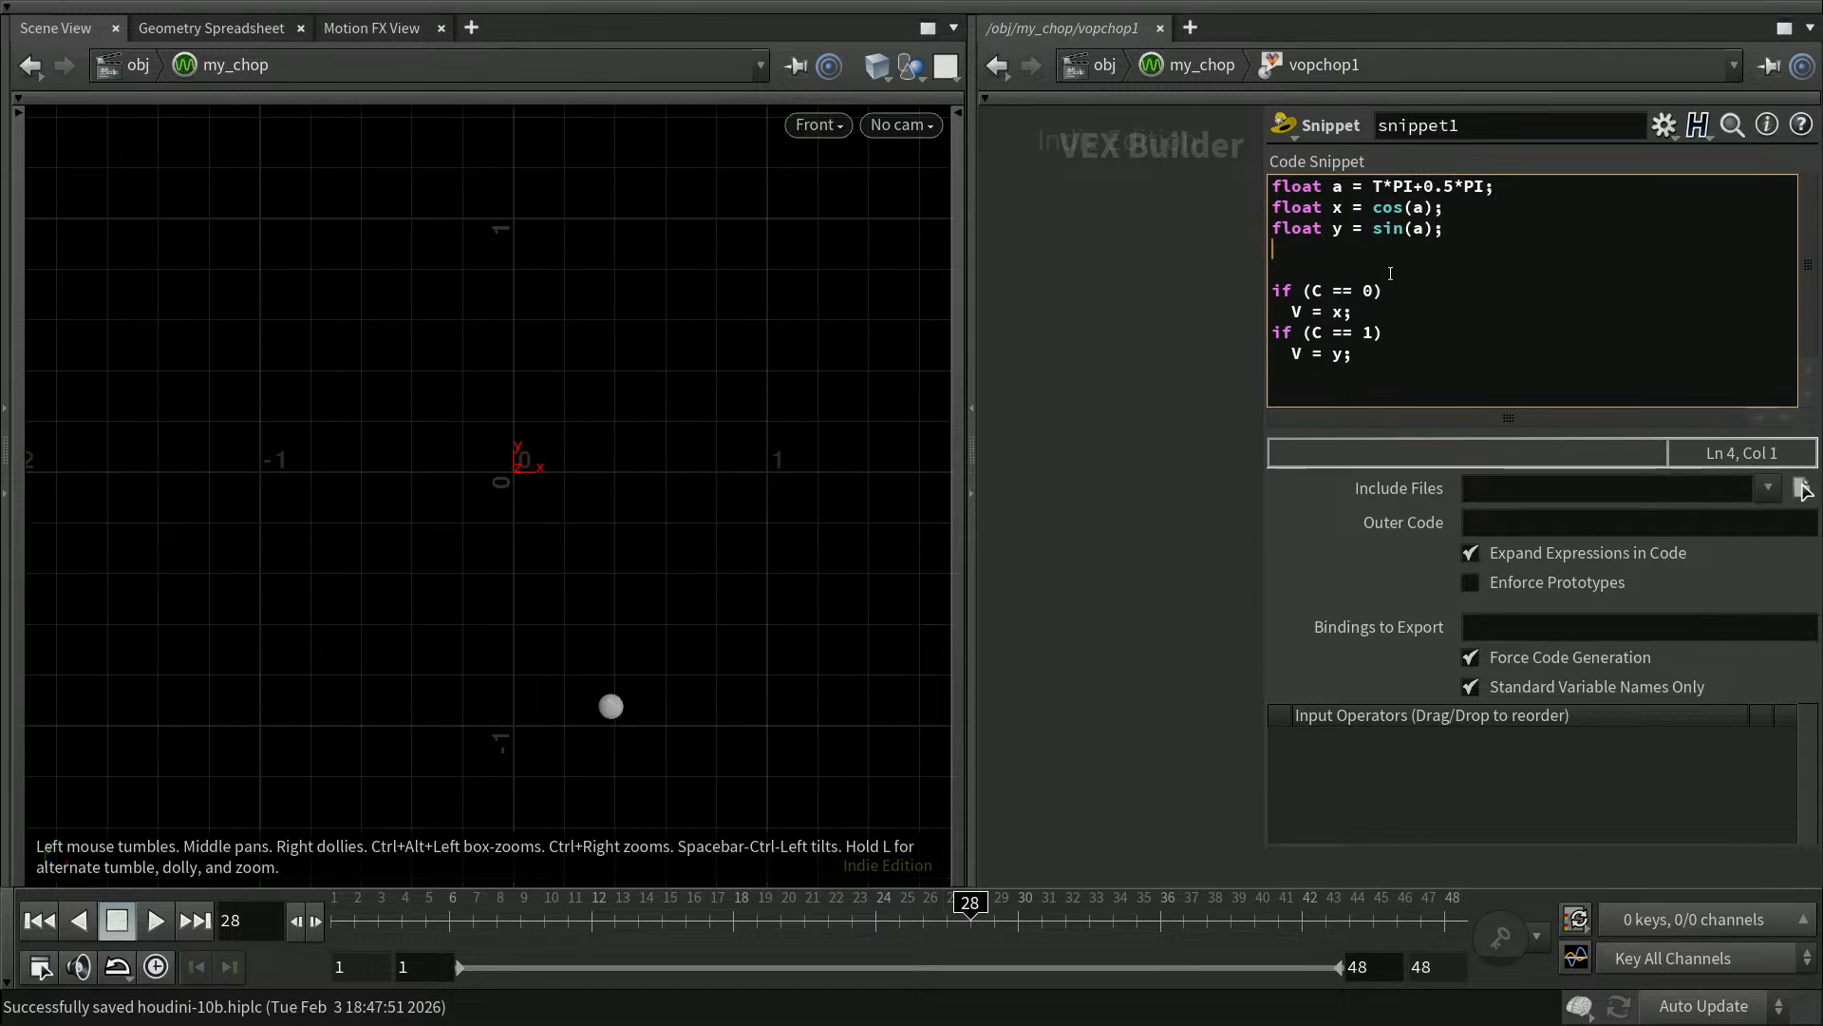
pyautogui.write('float ')
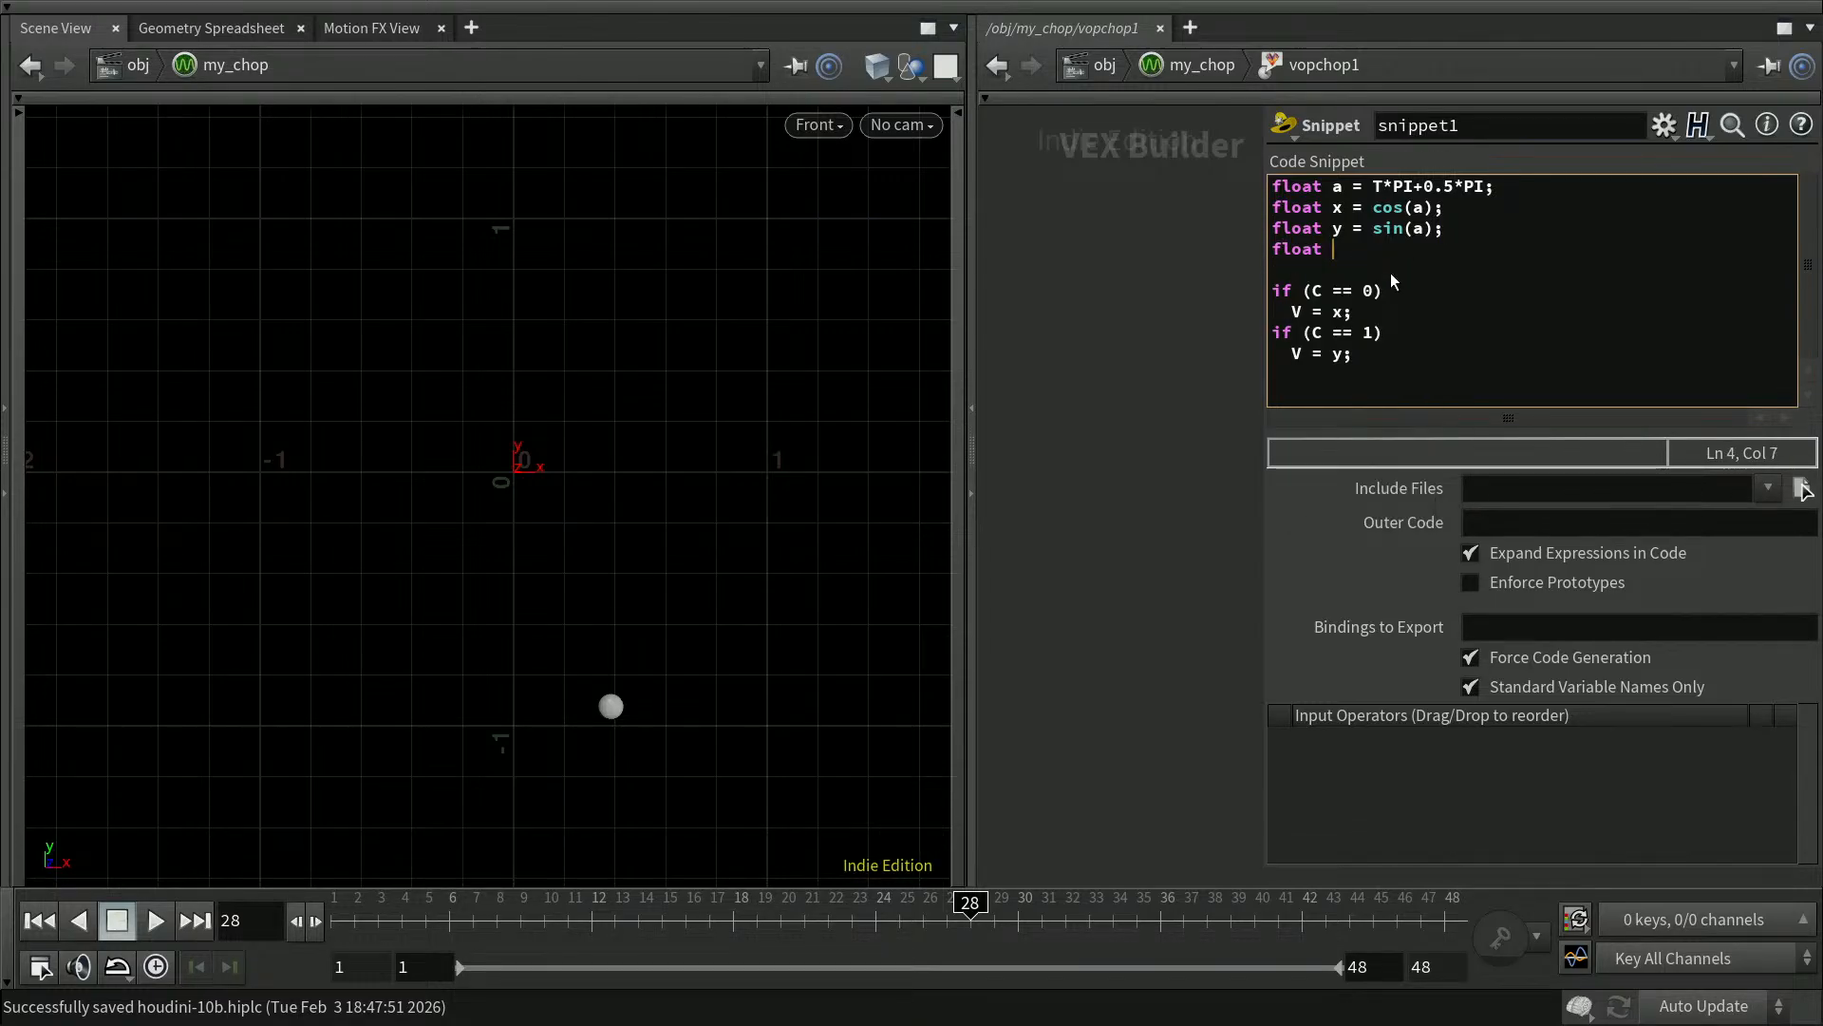
pyautogui.write('r =')
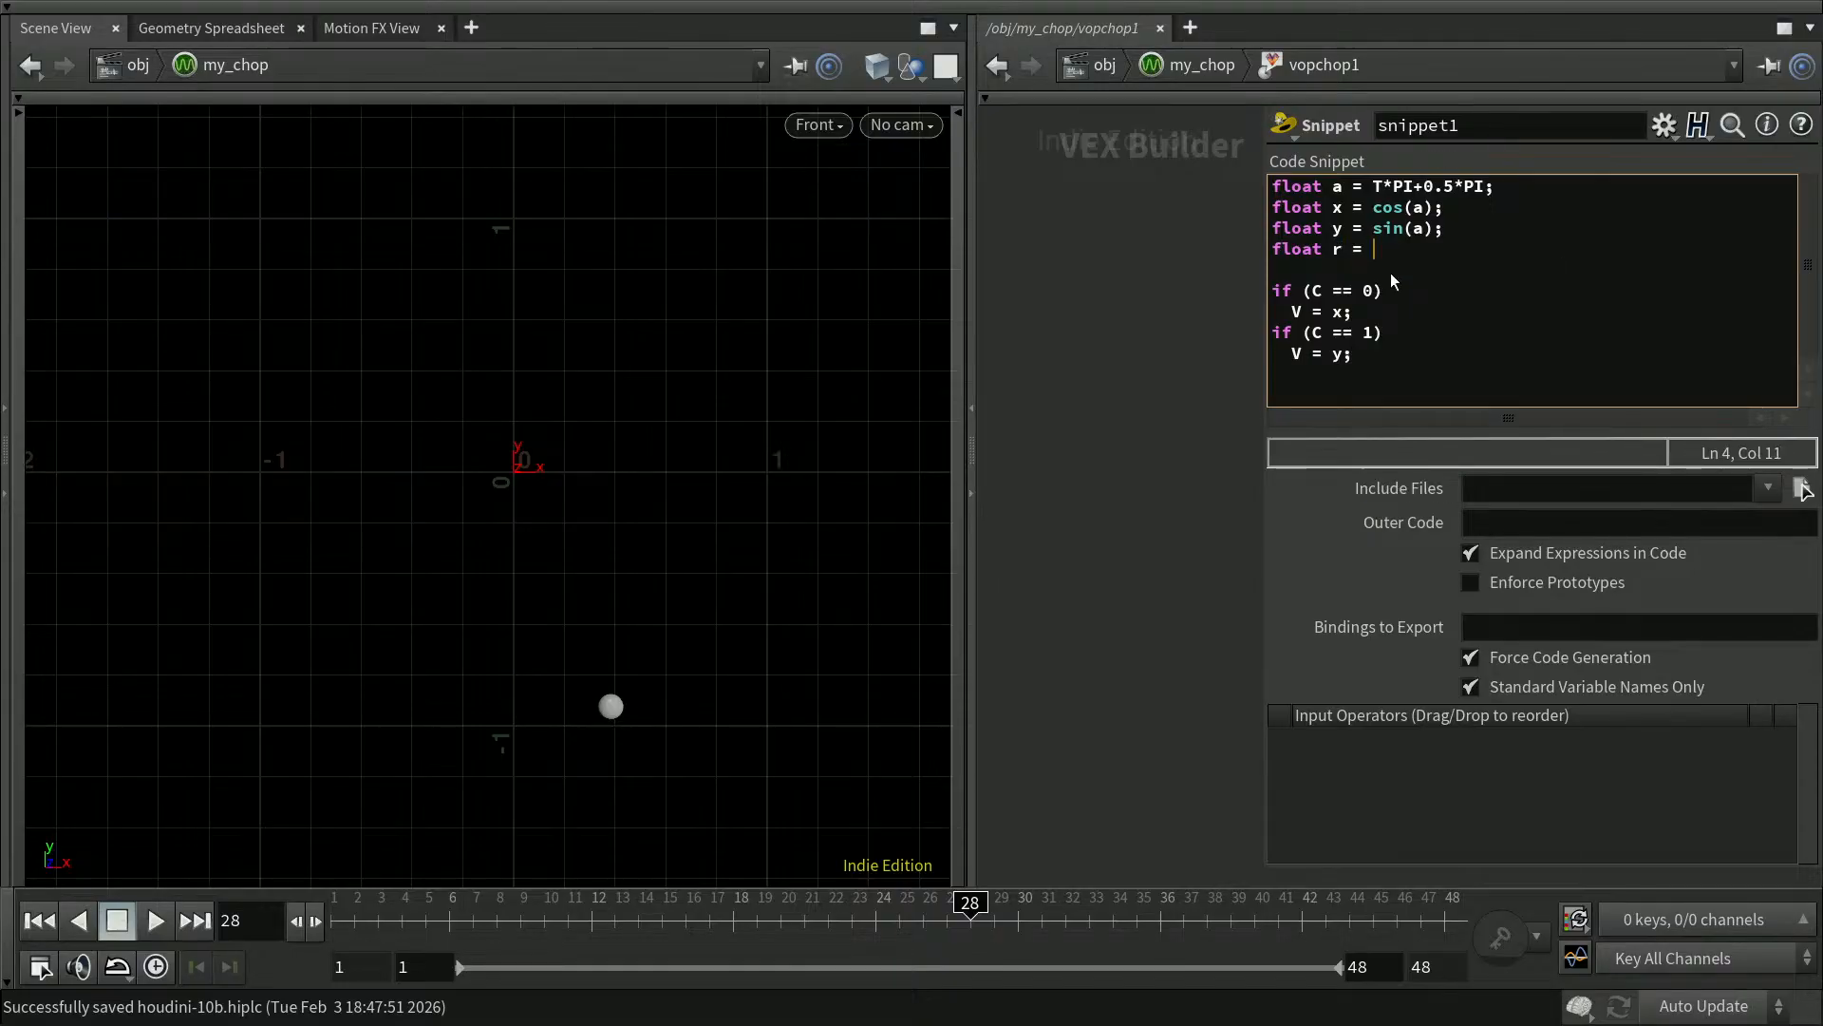
pyautogui.write(' a')
pyautogui.write('rc')
pyautogui.press('BackSpace')
pyautogui.press('BackSpace')
pyautogui.write('tan')
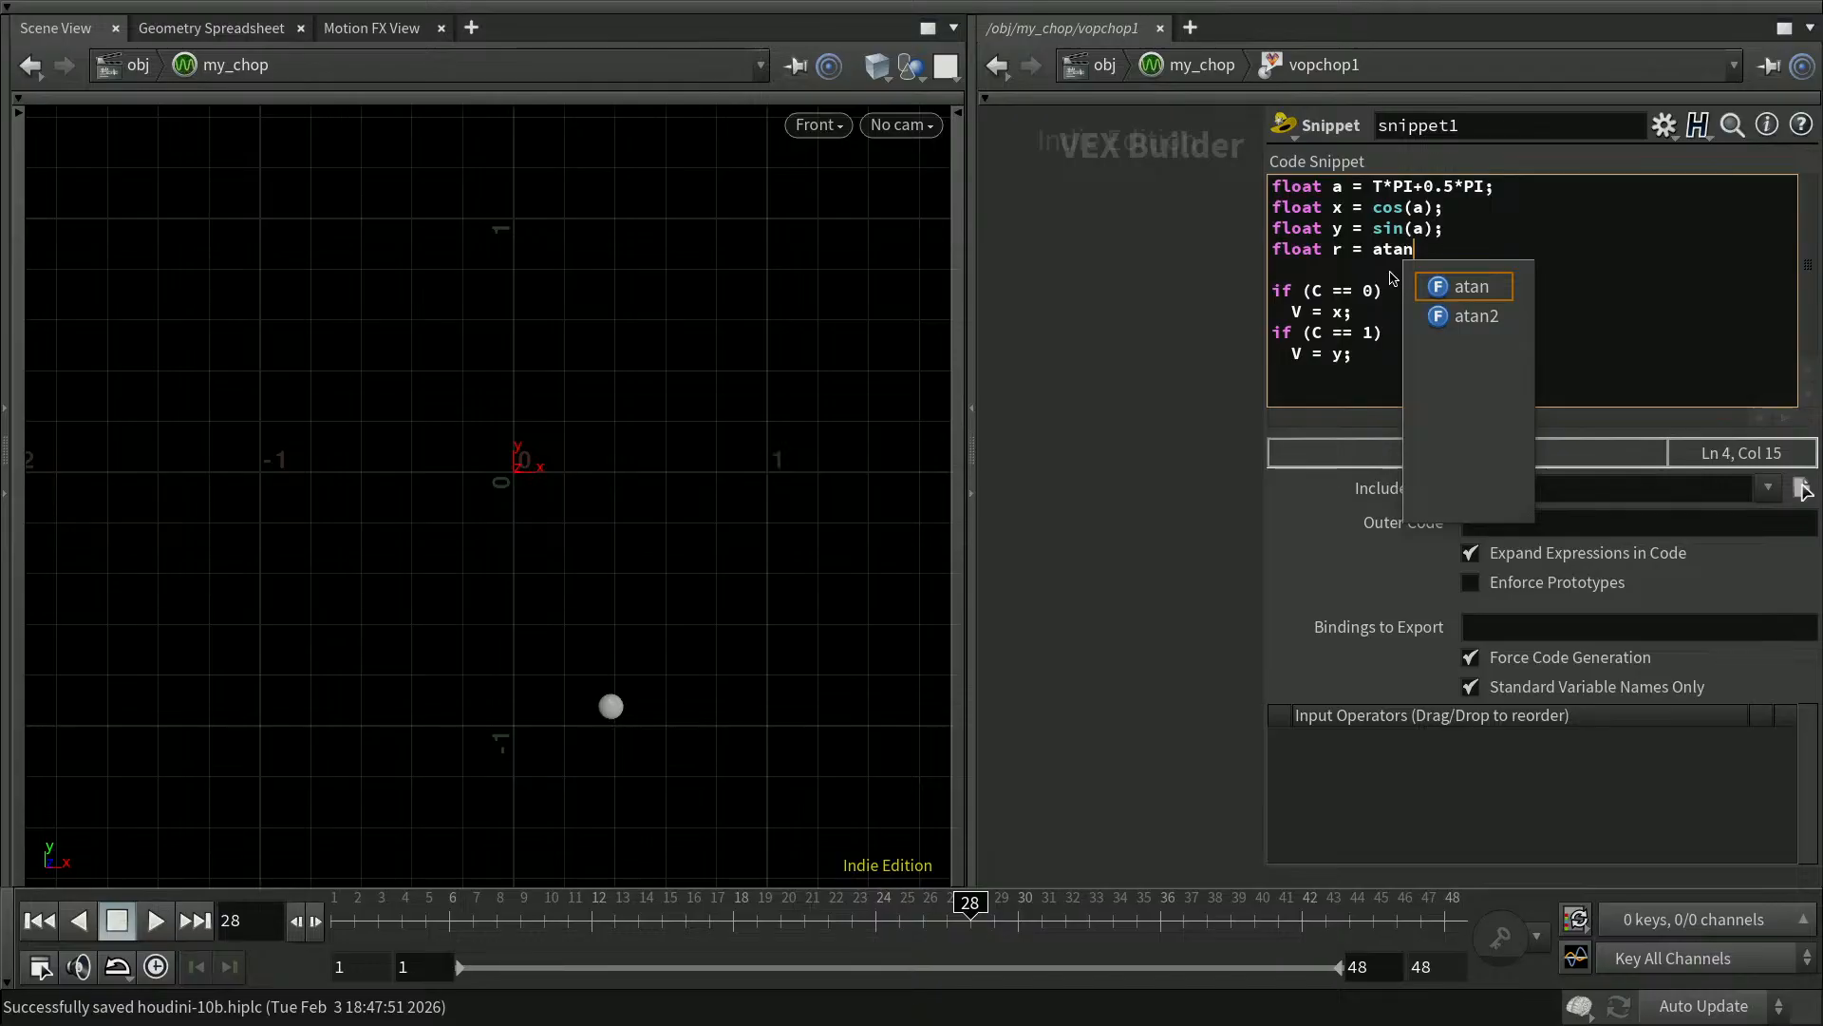
pyautogui.press('Down')
pyautogui.press('Return')
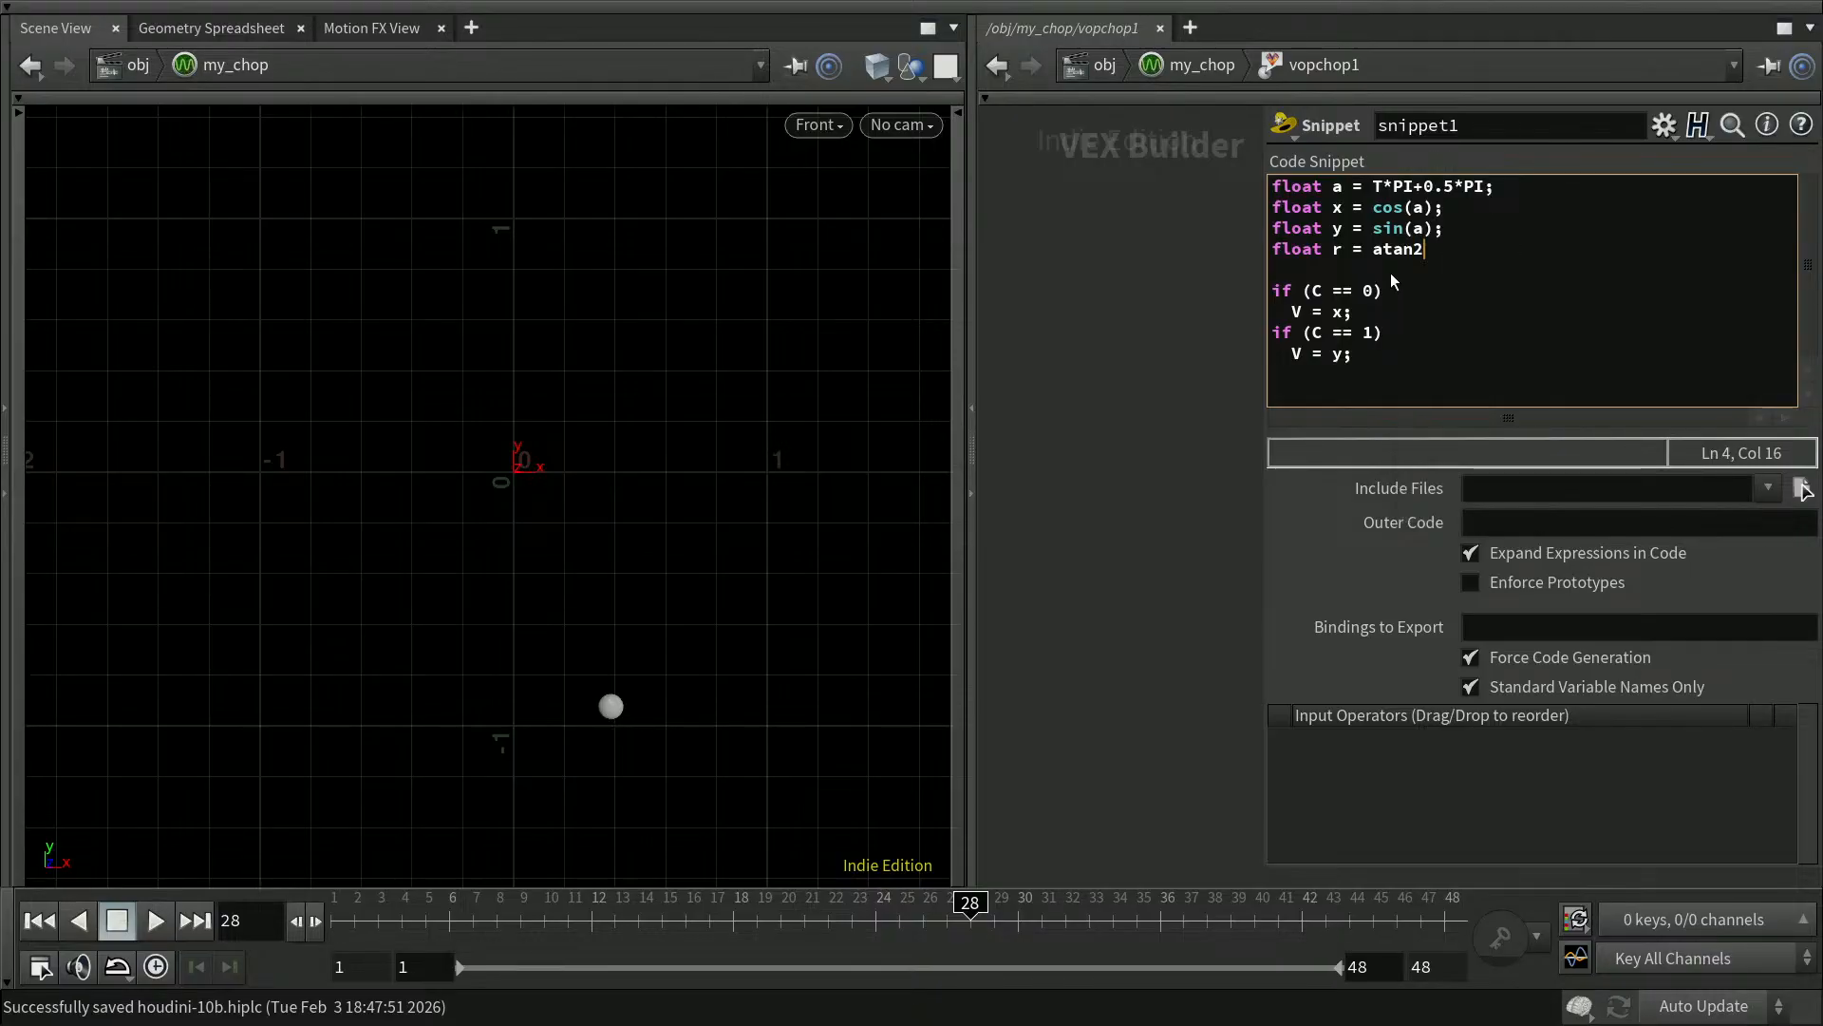
pyautogui.write('(x,y)')
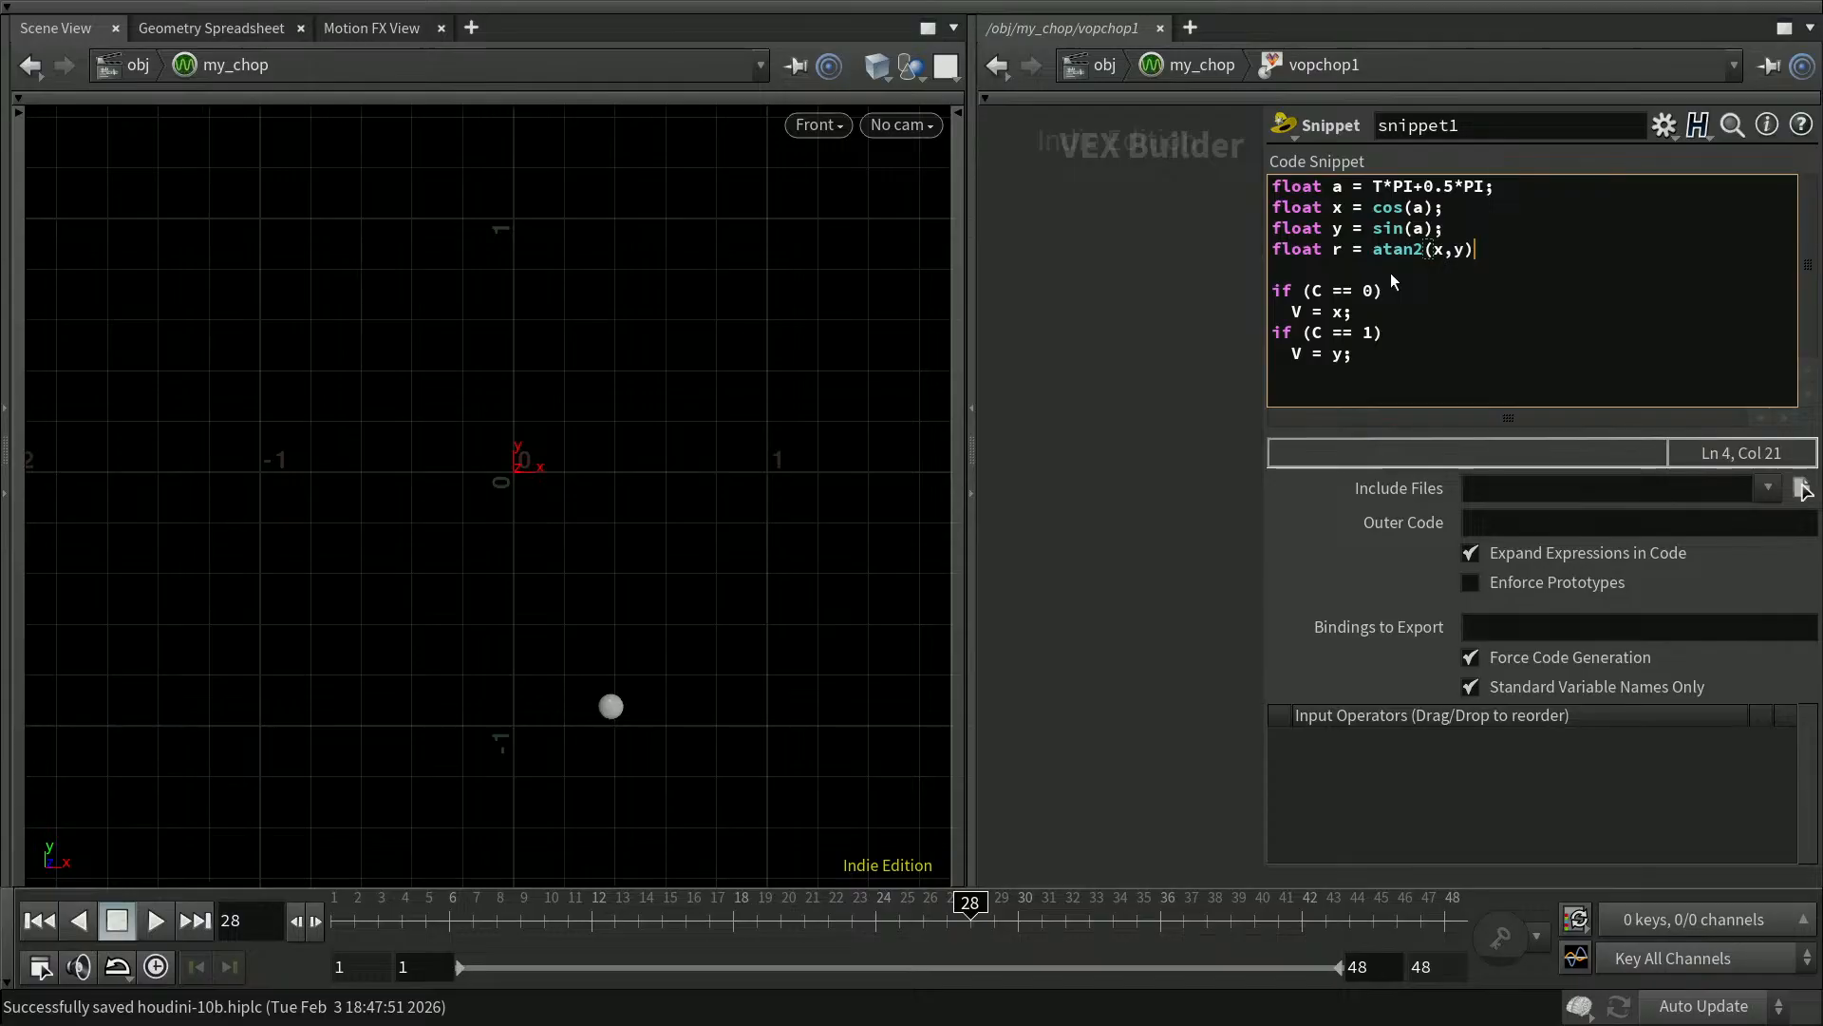
pyautogui.write(';')
# Multiply both channel outputs by the radius as V = r*x and V = r*y, and preview the animation
pyautogui.click(1334, 314)
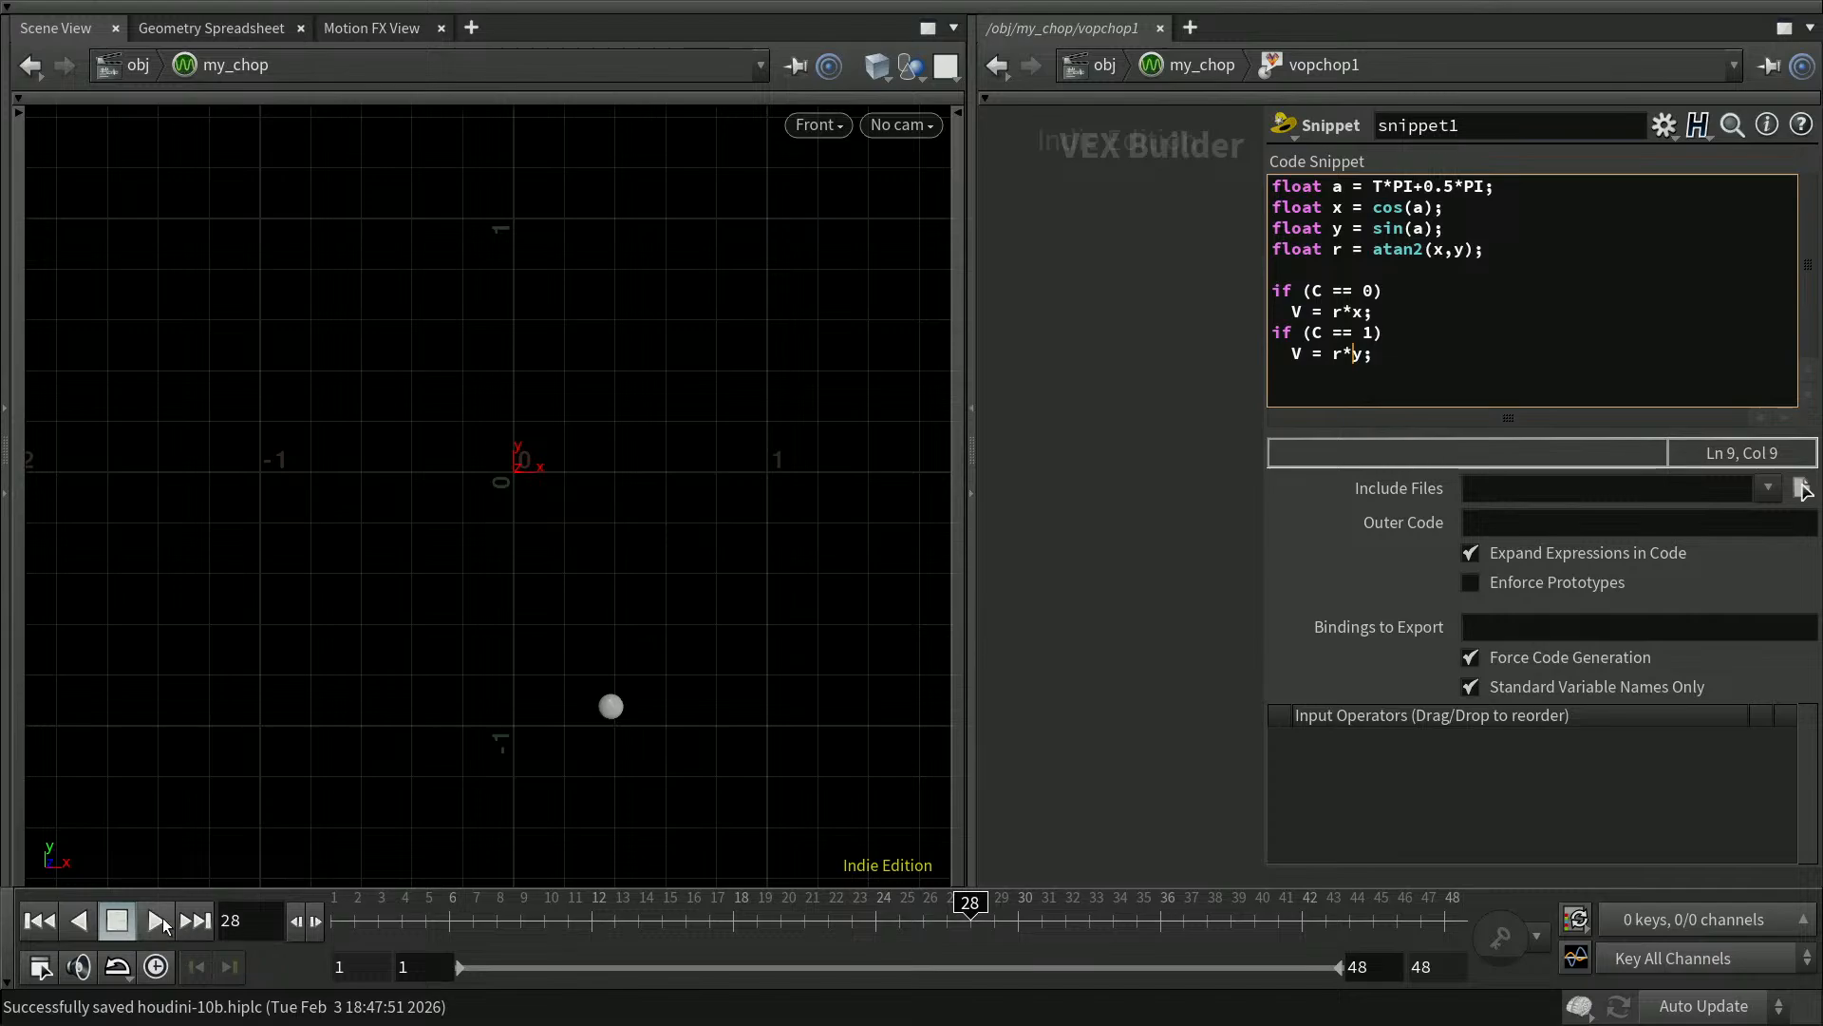
pyautogui.click(160, 920)
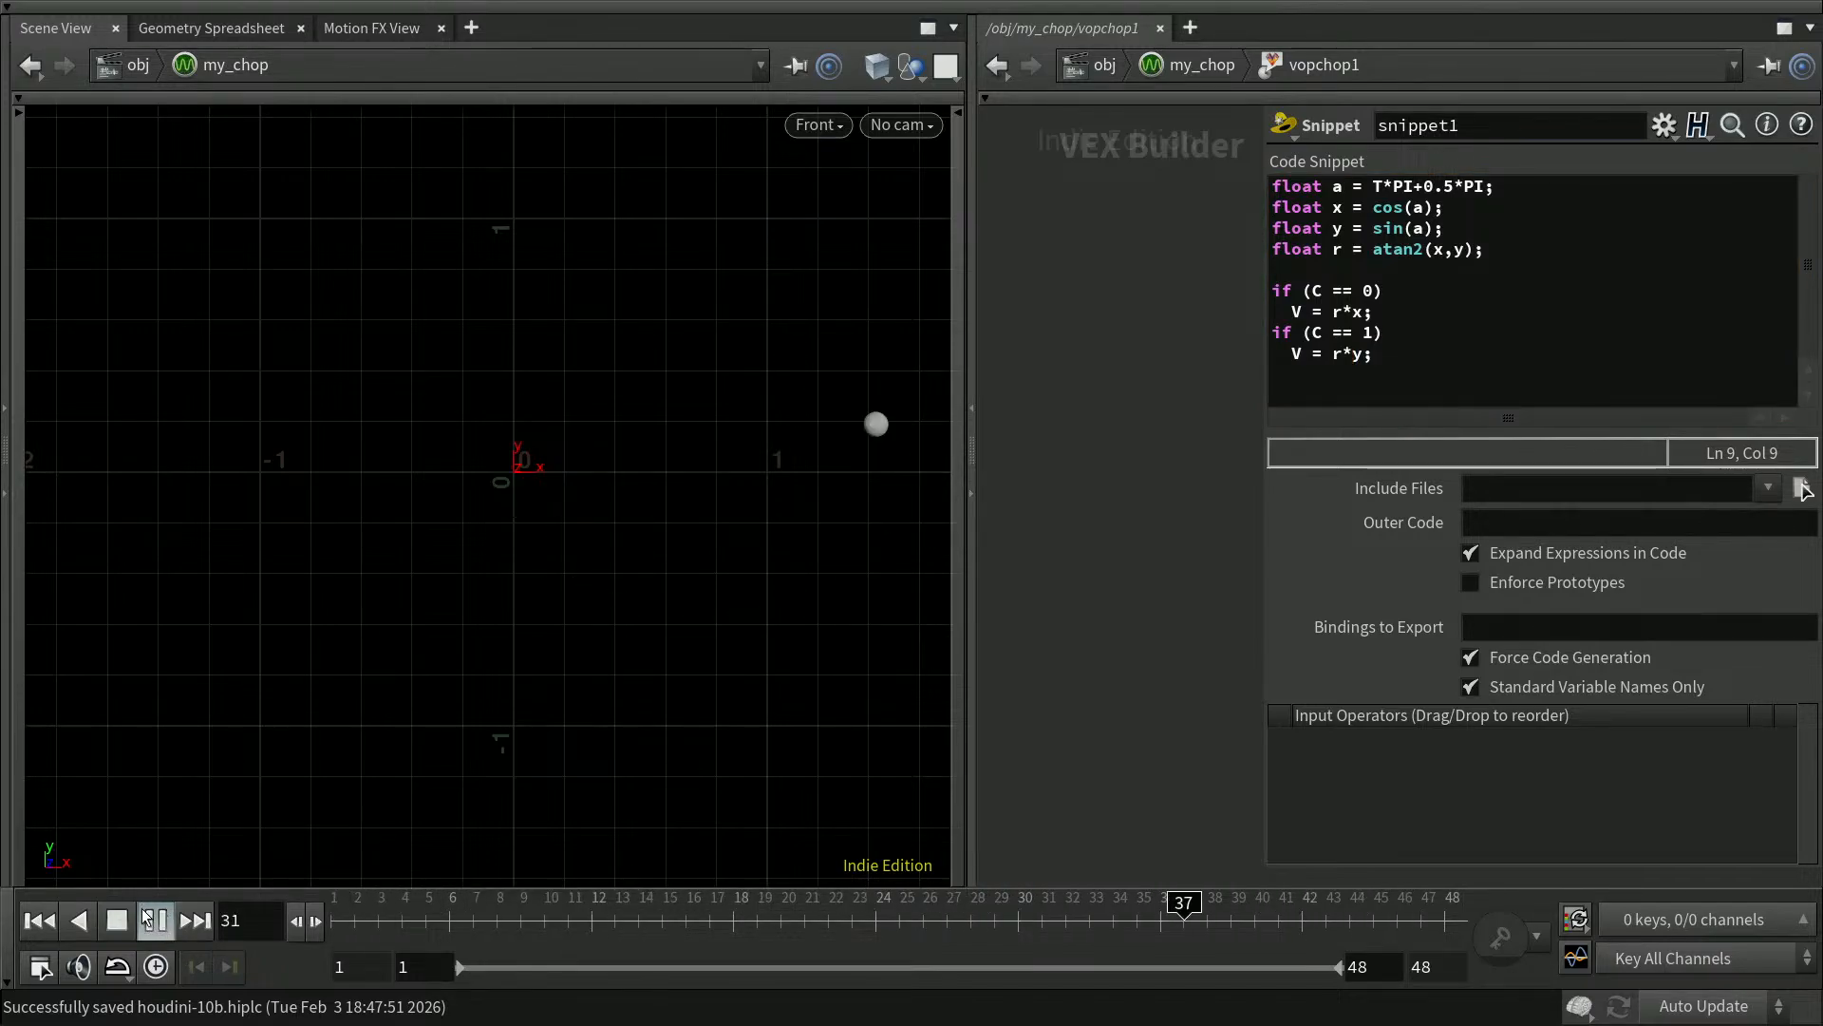
pyautogui.click(155, 920)
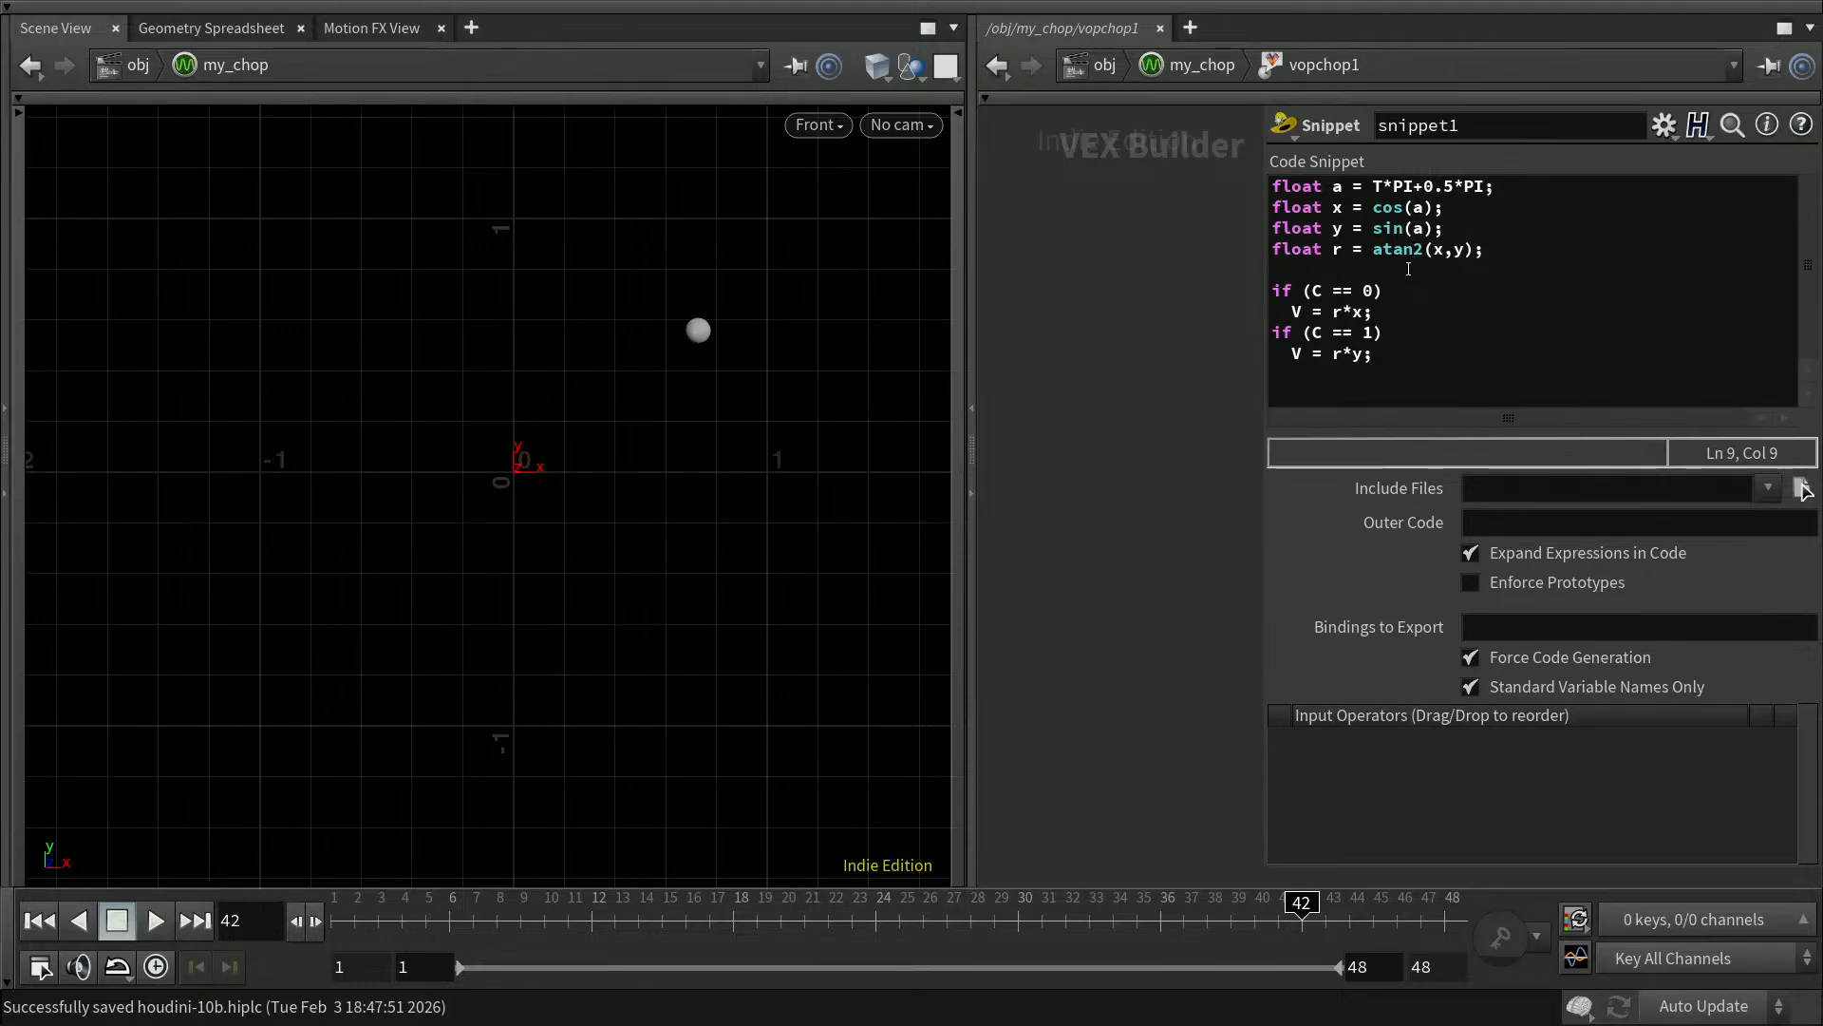
# Change the radius line to atan2(abs(x),y), preview the motion and scrub to frame 7
pyautogui.click(1435, 251)
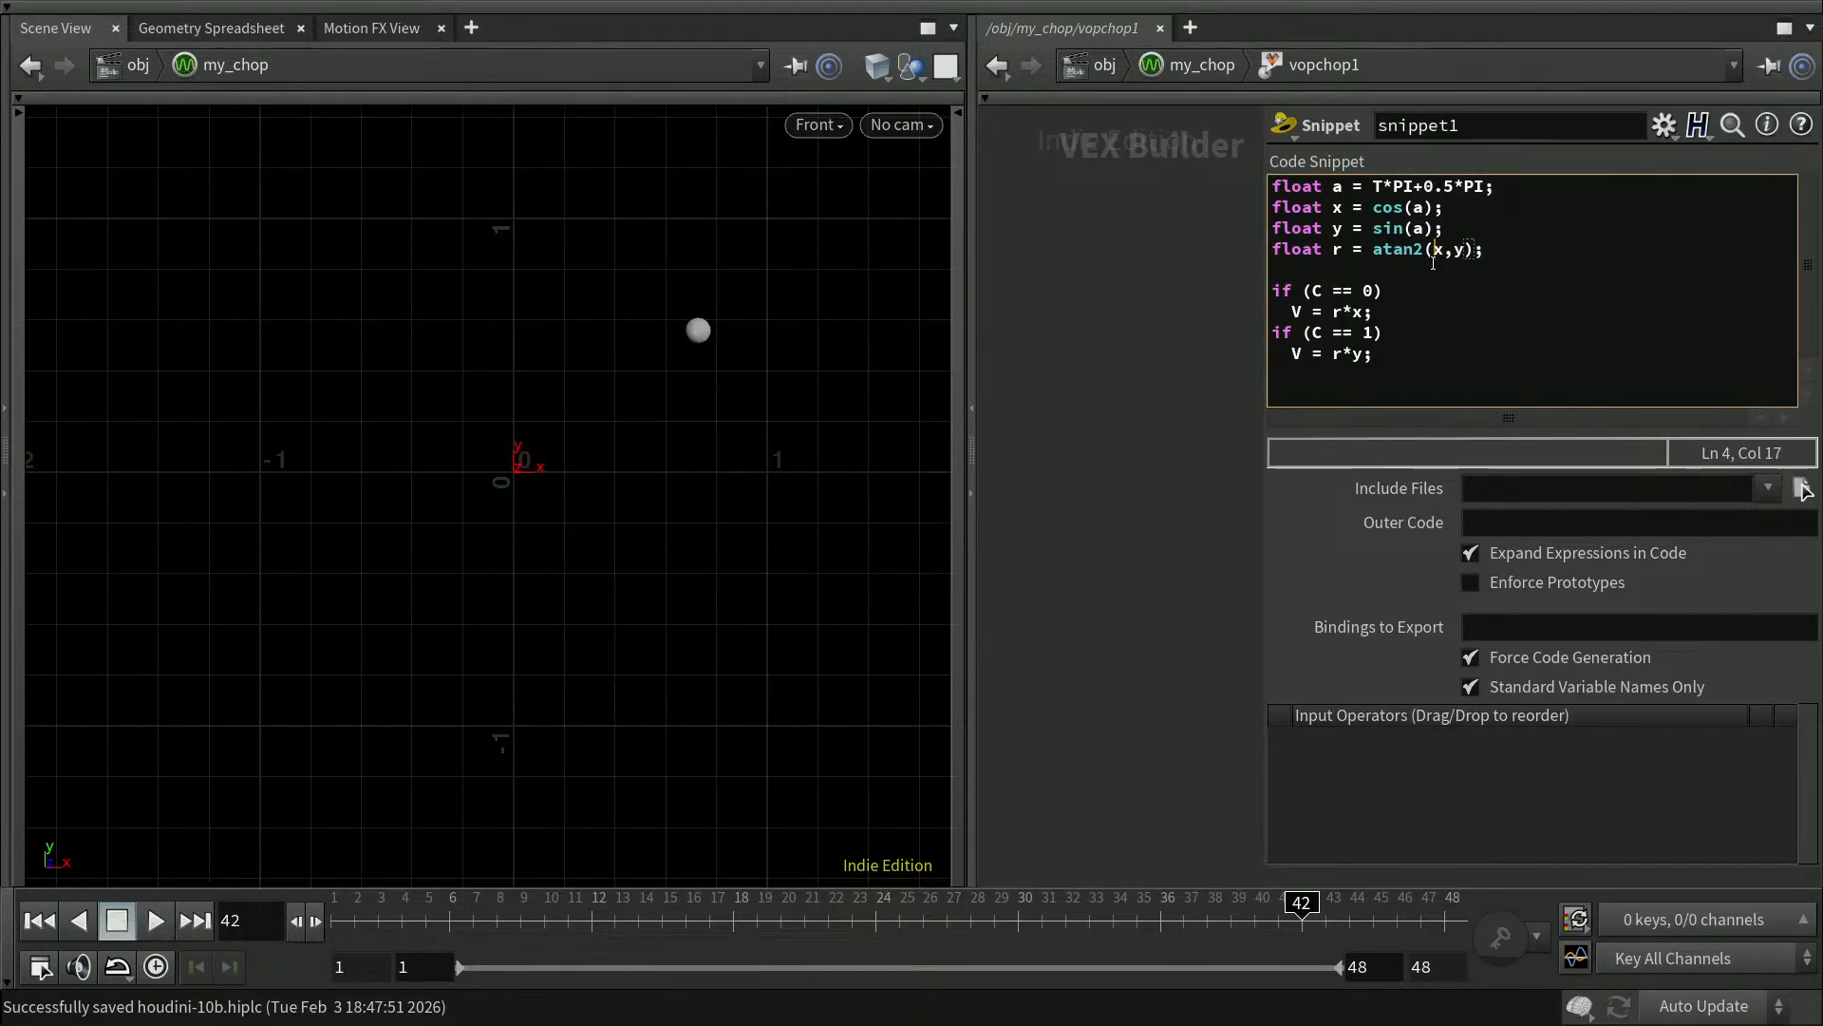
pyautogui.write('abs(x)')
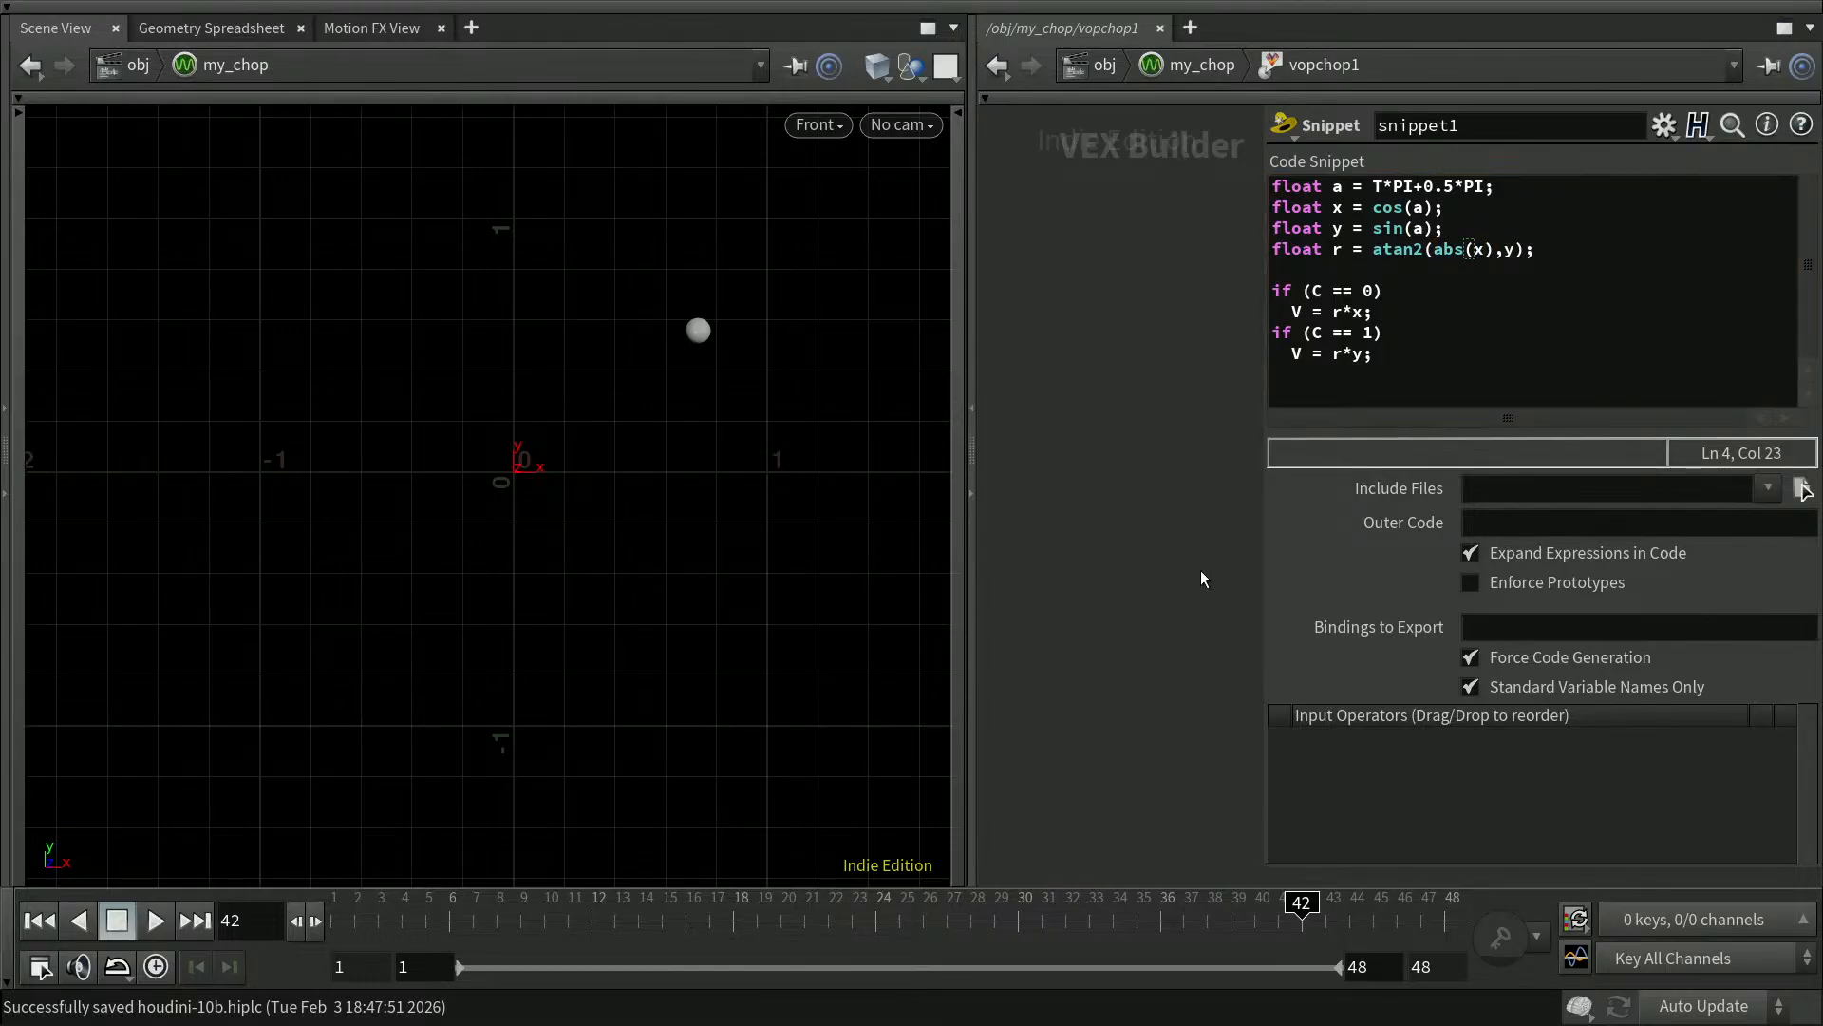
pyautogui.click(156, 919)
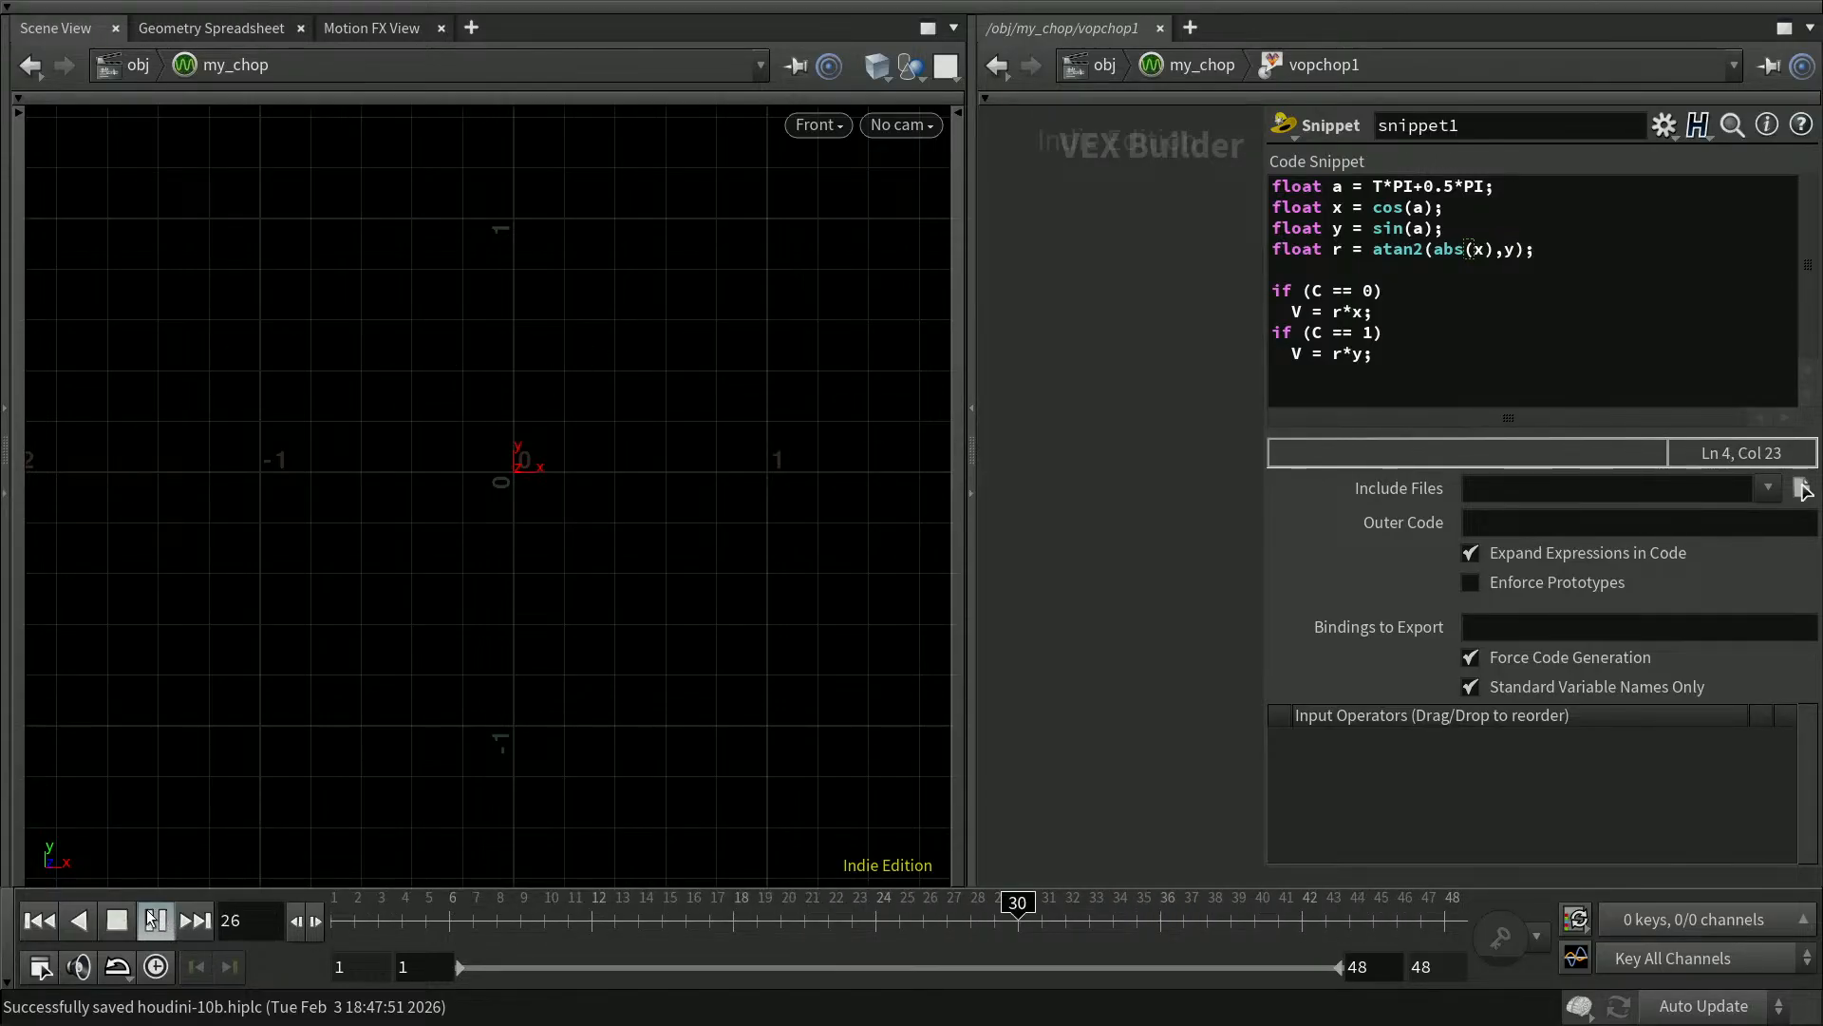
pyautogui.scroll(-4, 431, 632)
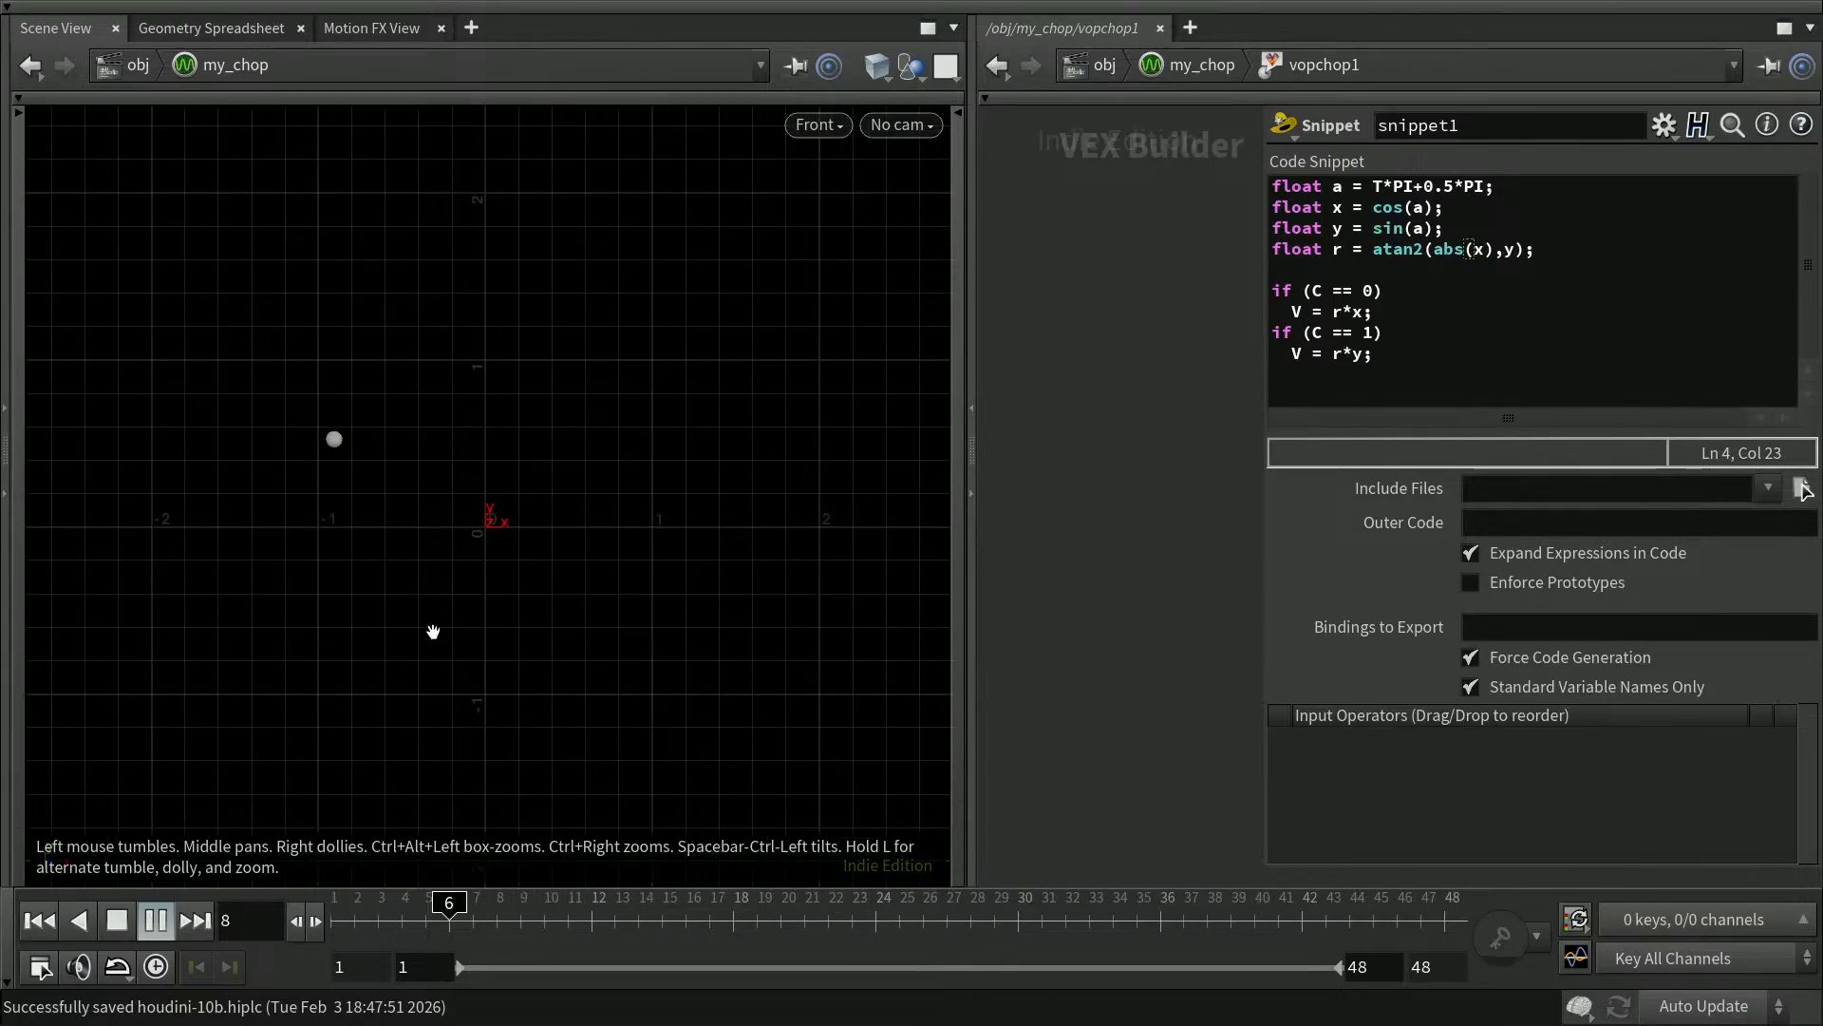
pyautogui.click(156, 919)
pyautogui.moveTo(425, 915); pyautogui.dragTo(475, 918)
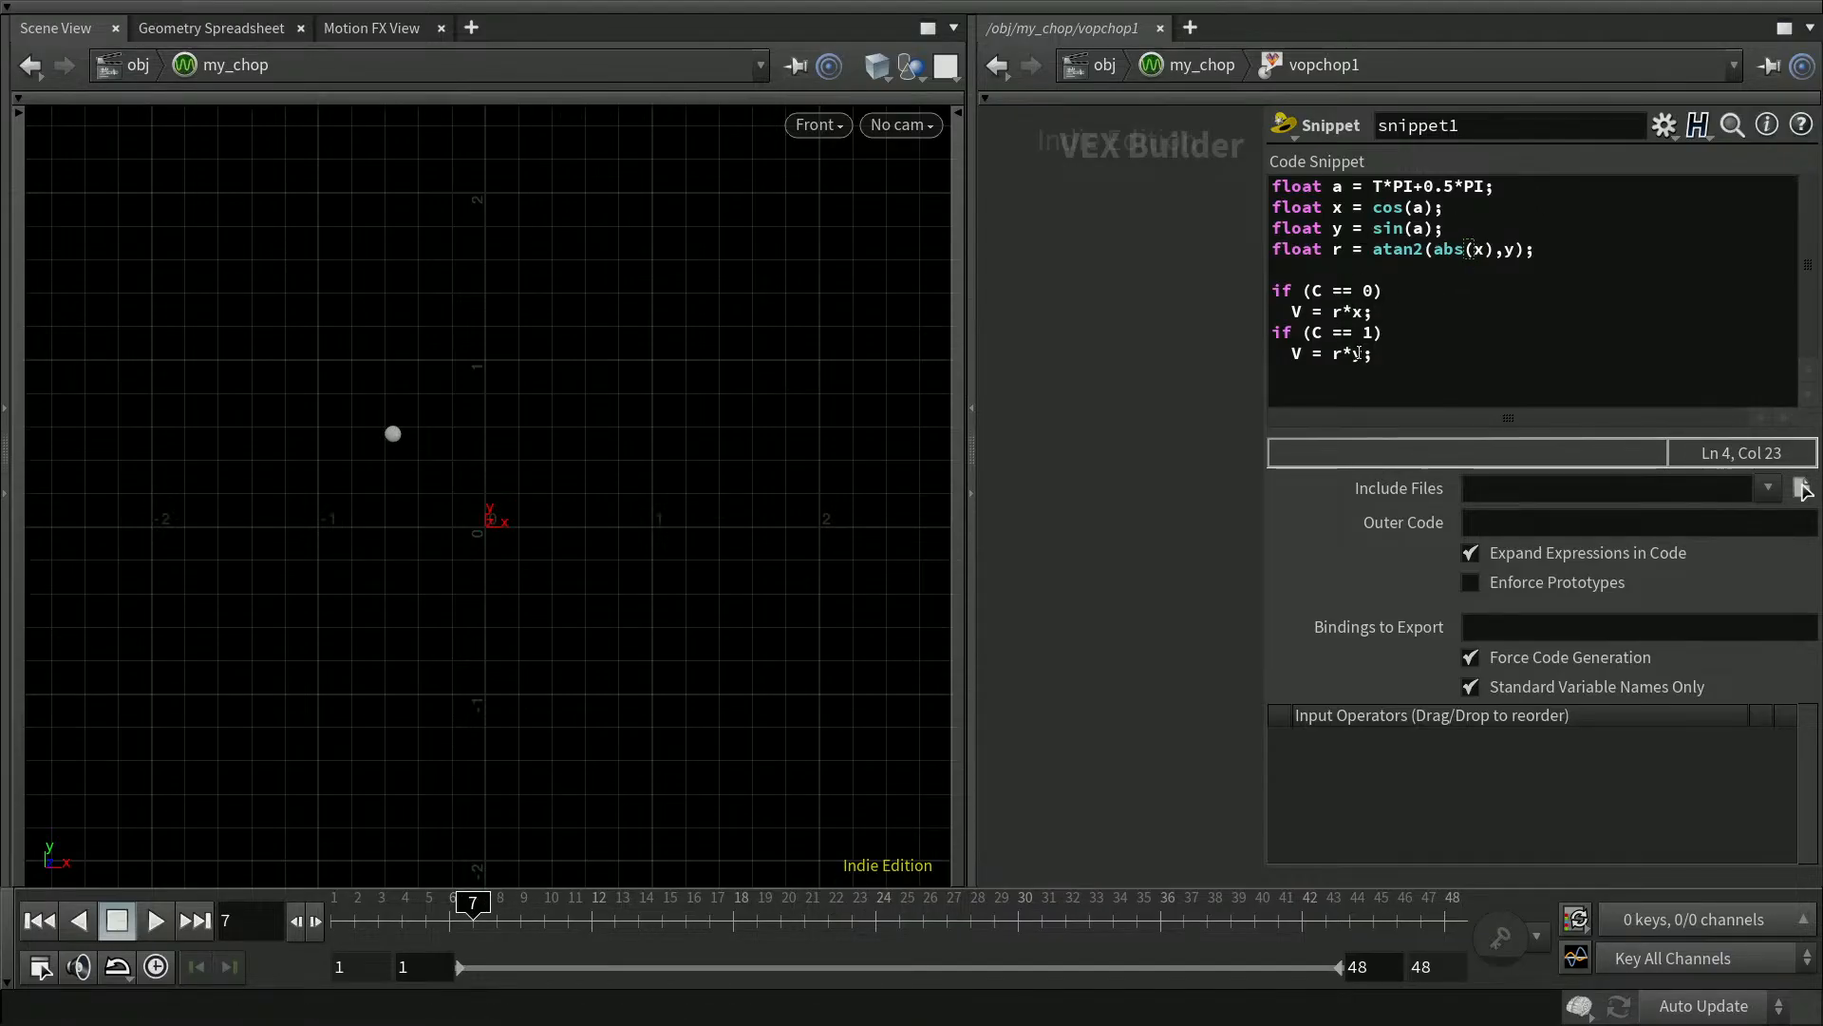
# Offset the second channel vertically by making its output V = r*y+0.25; and start the playback
pyautogui.click(1359, 355)
pyautogui.write('+')
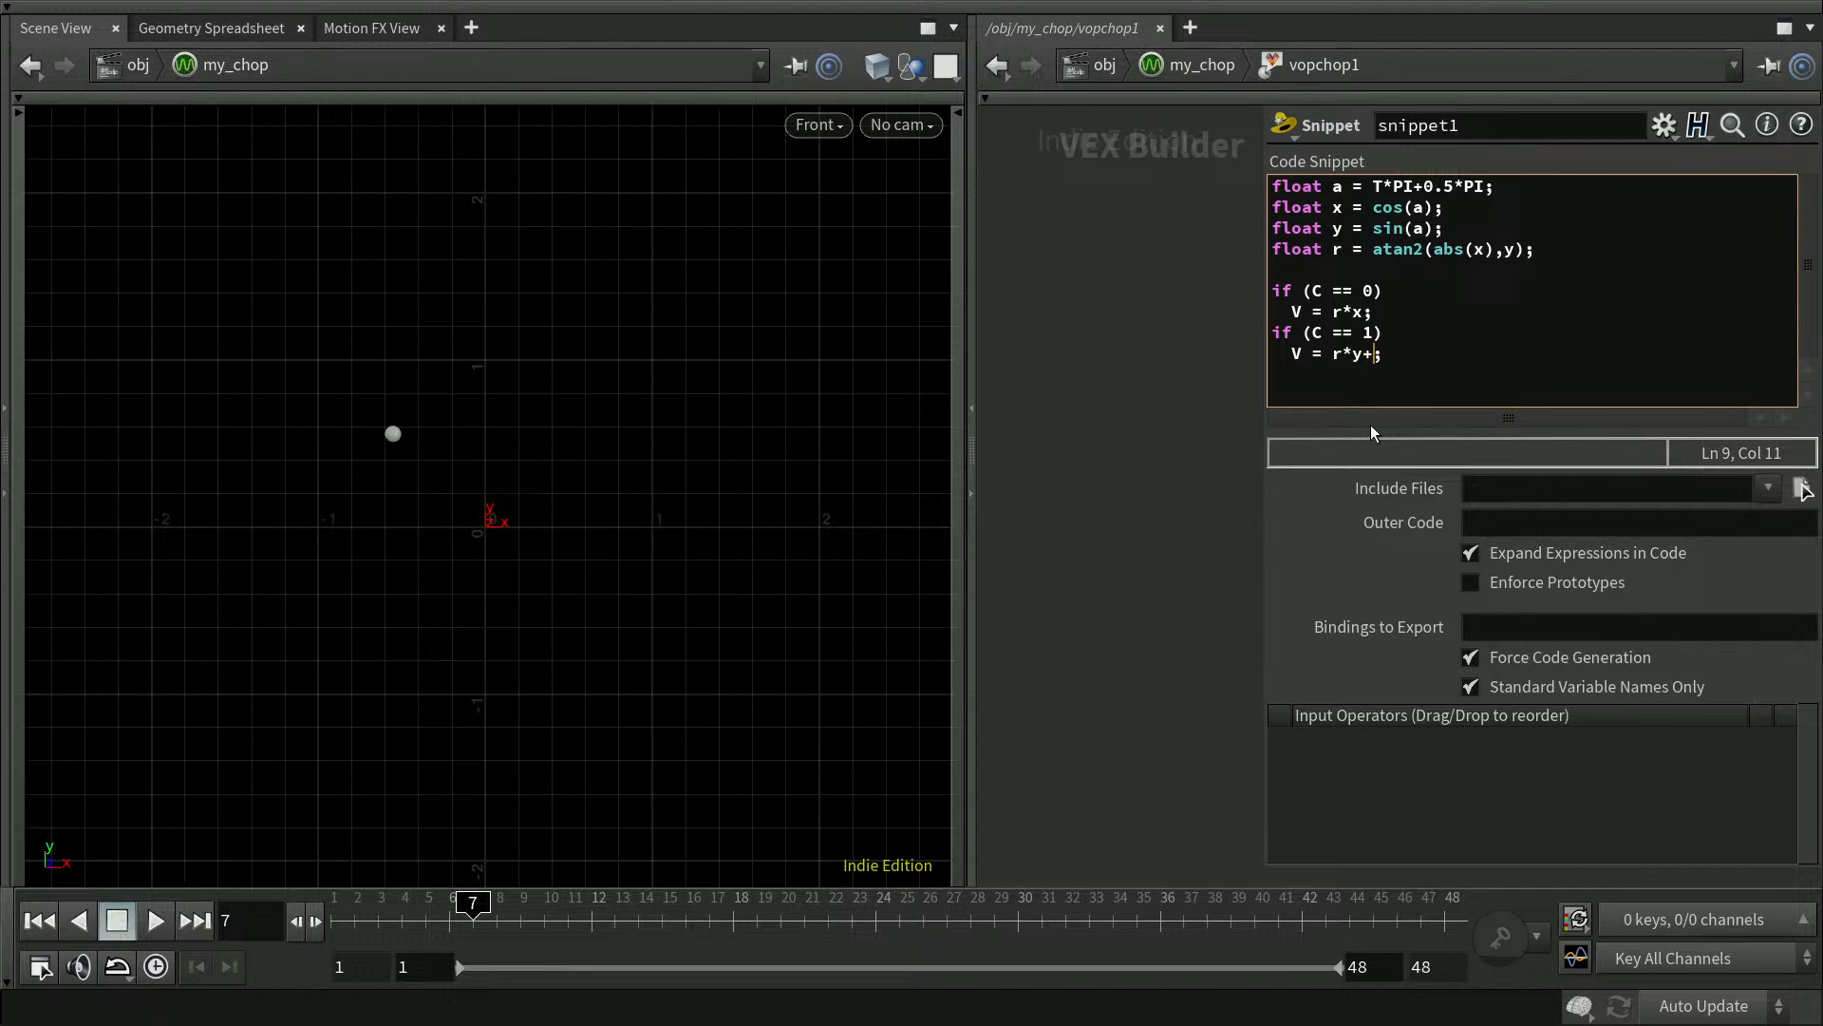
pyautogui.write('0.25')
pyautogui.press('Return')
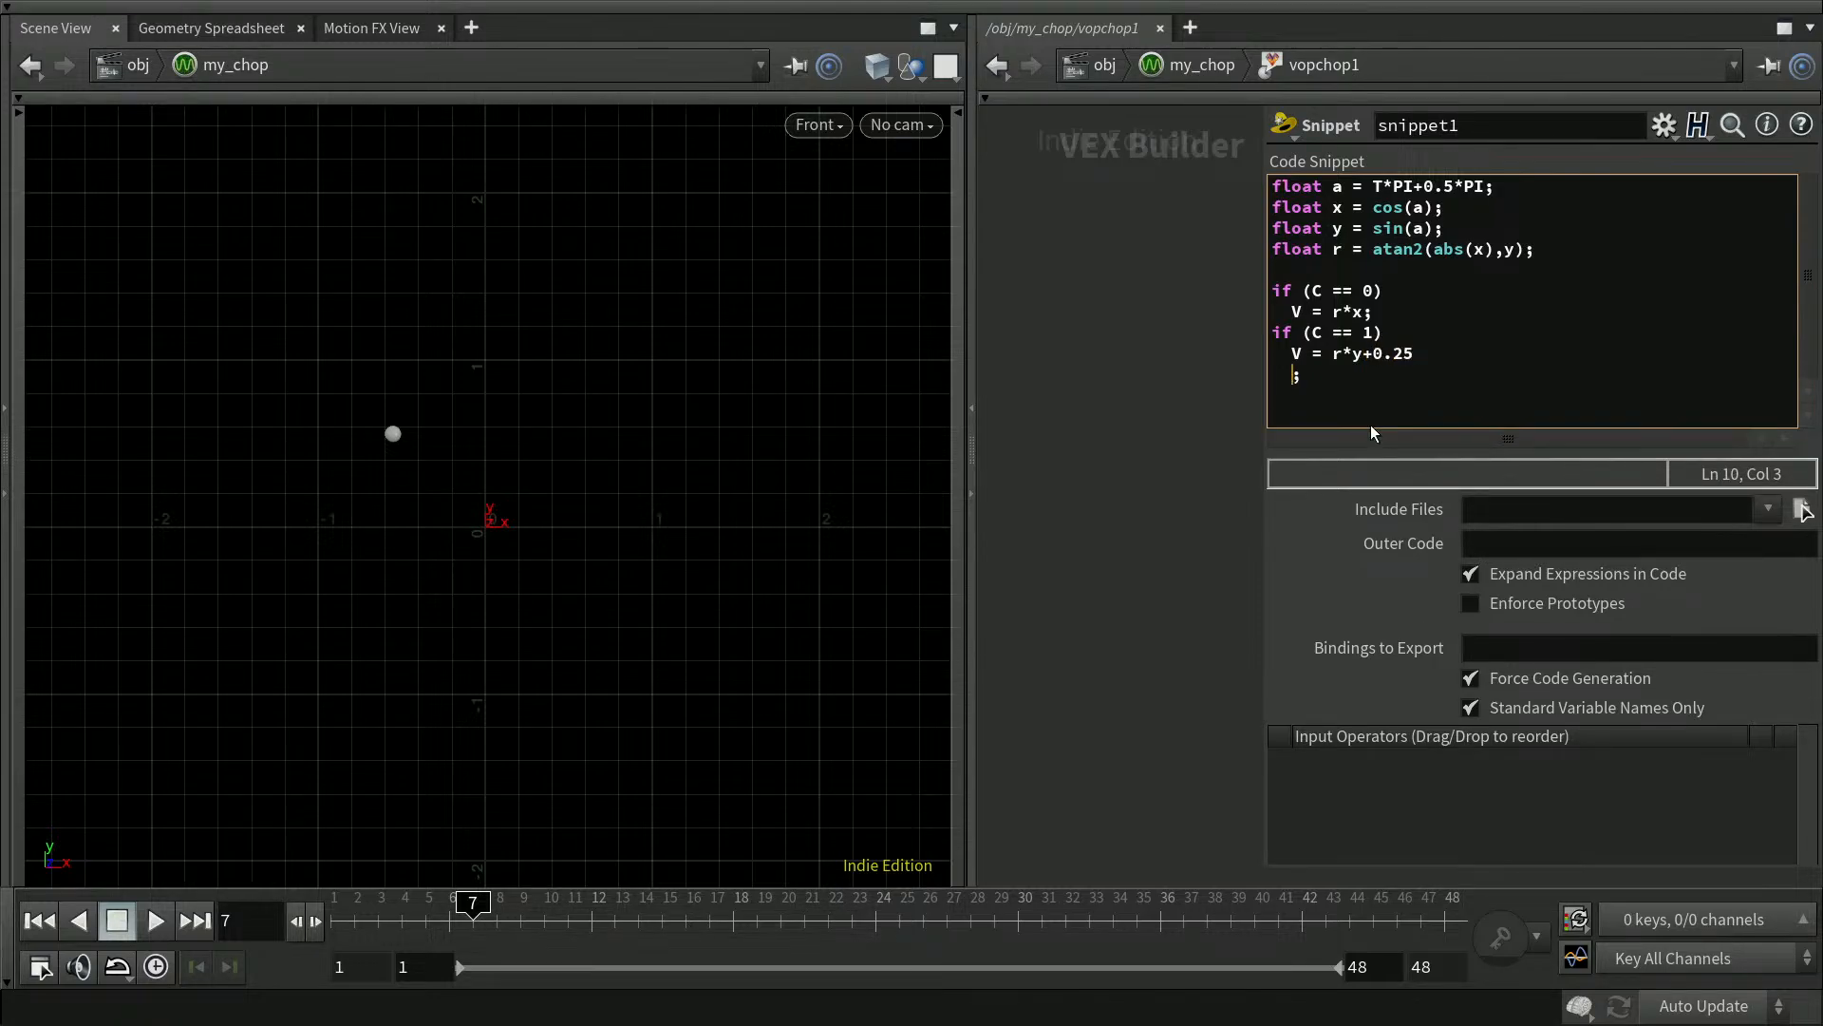
pyautogui.press('BackSpace')
pyautogui.press('BackSpace')
pyautogui.press('BackSpace')
pyautogui.click(1125, 454)
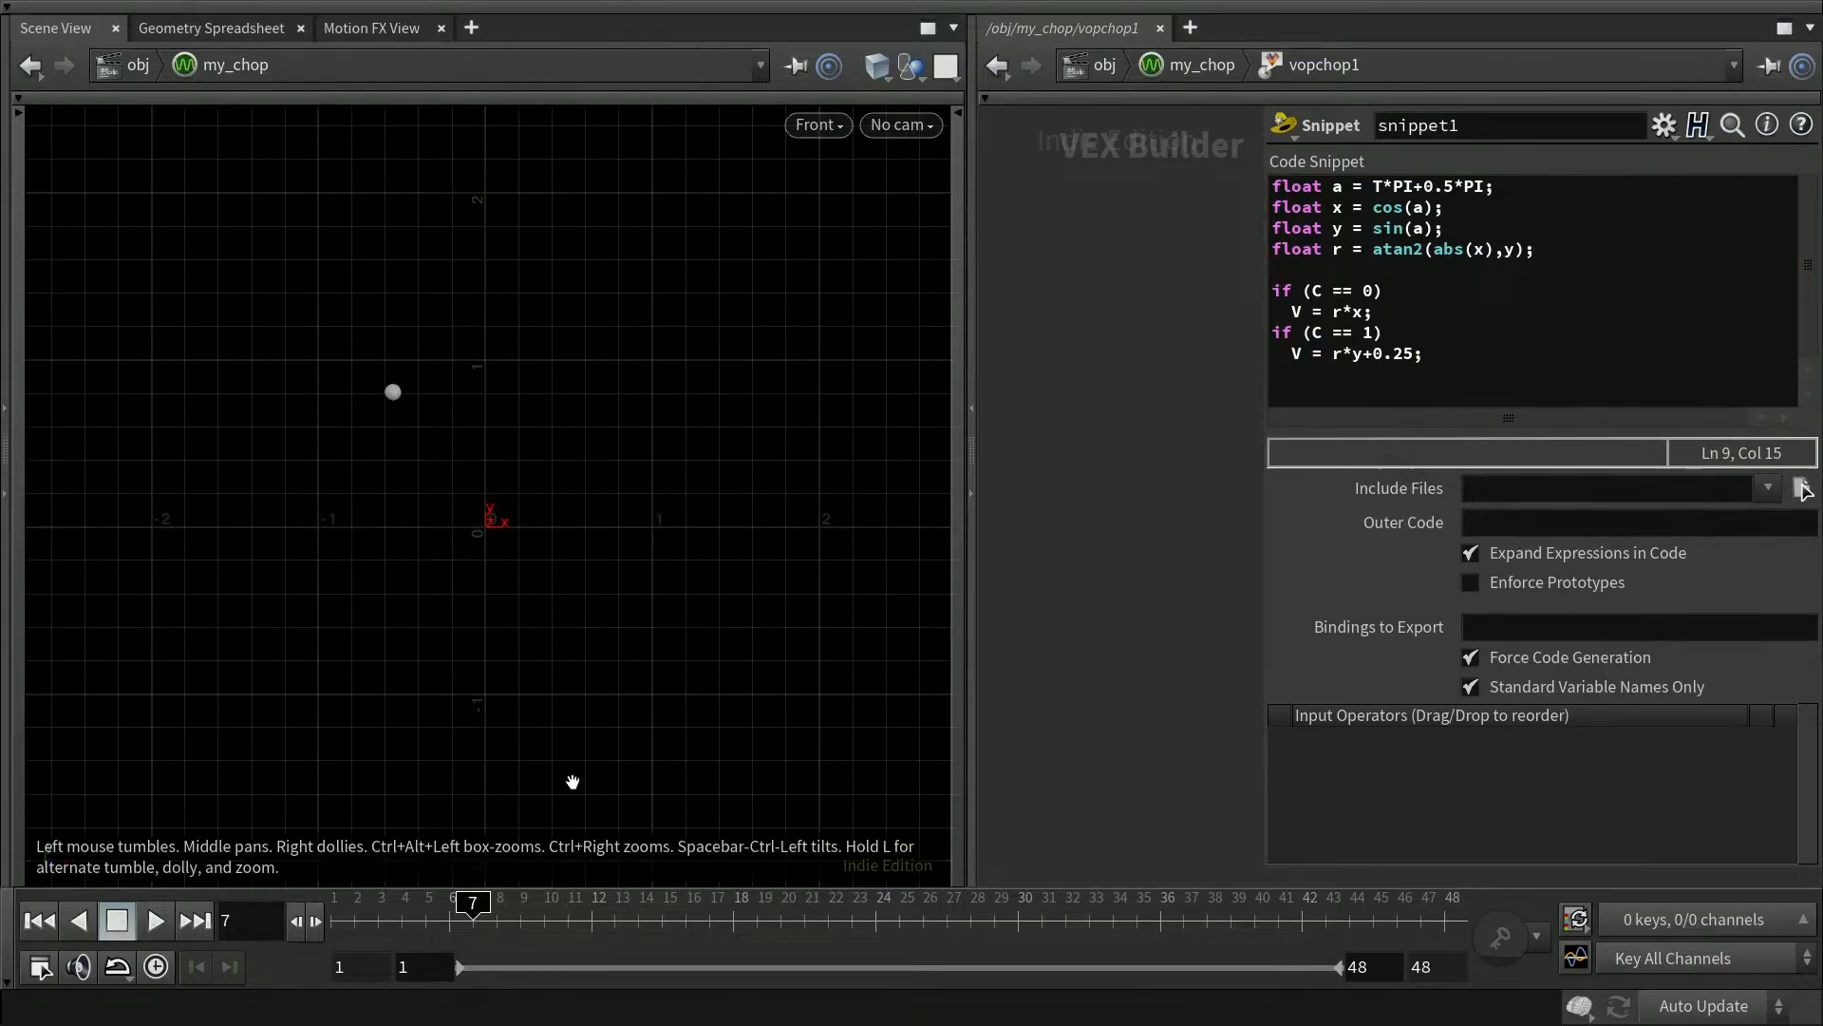
pyautogui.click(156, 920)
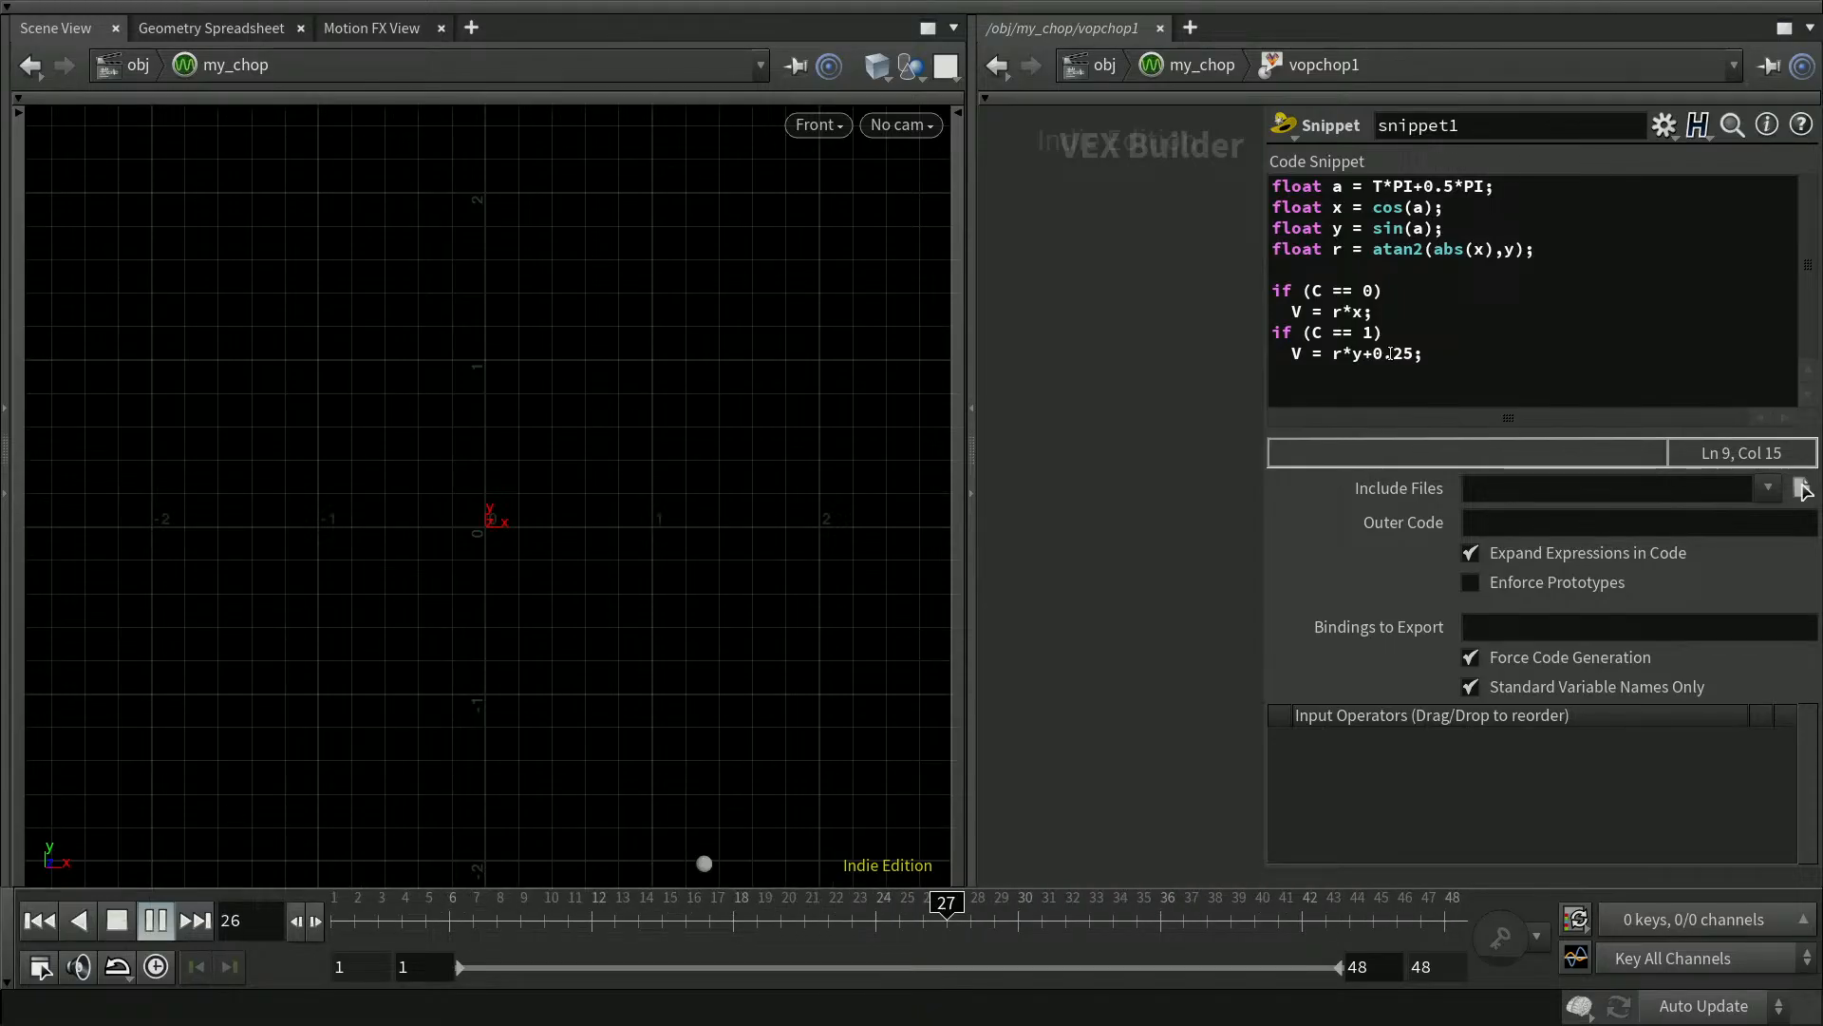
# Set the second channel's vertical offset to 1 and recentre the playing animation in the viewport
pyautogui.moveTo(1373, 353); pyautogui.dragTo(1415, 354)
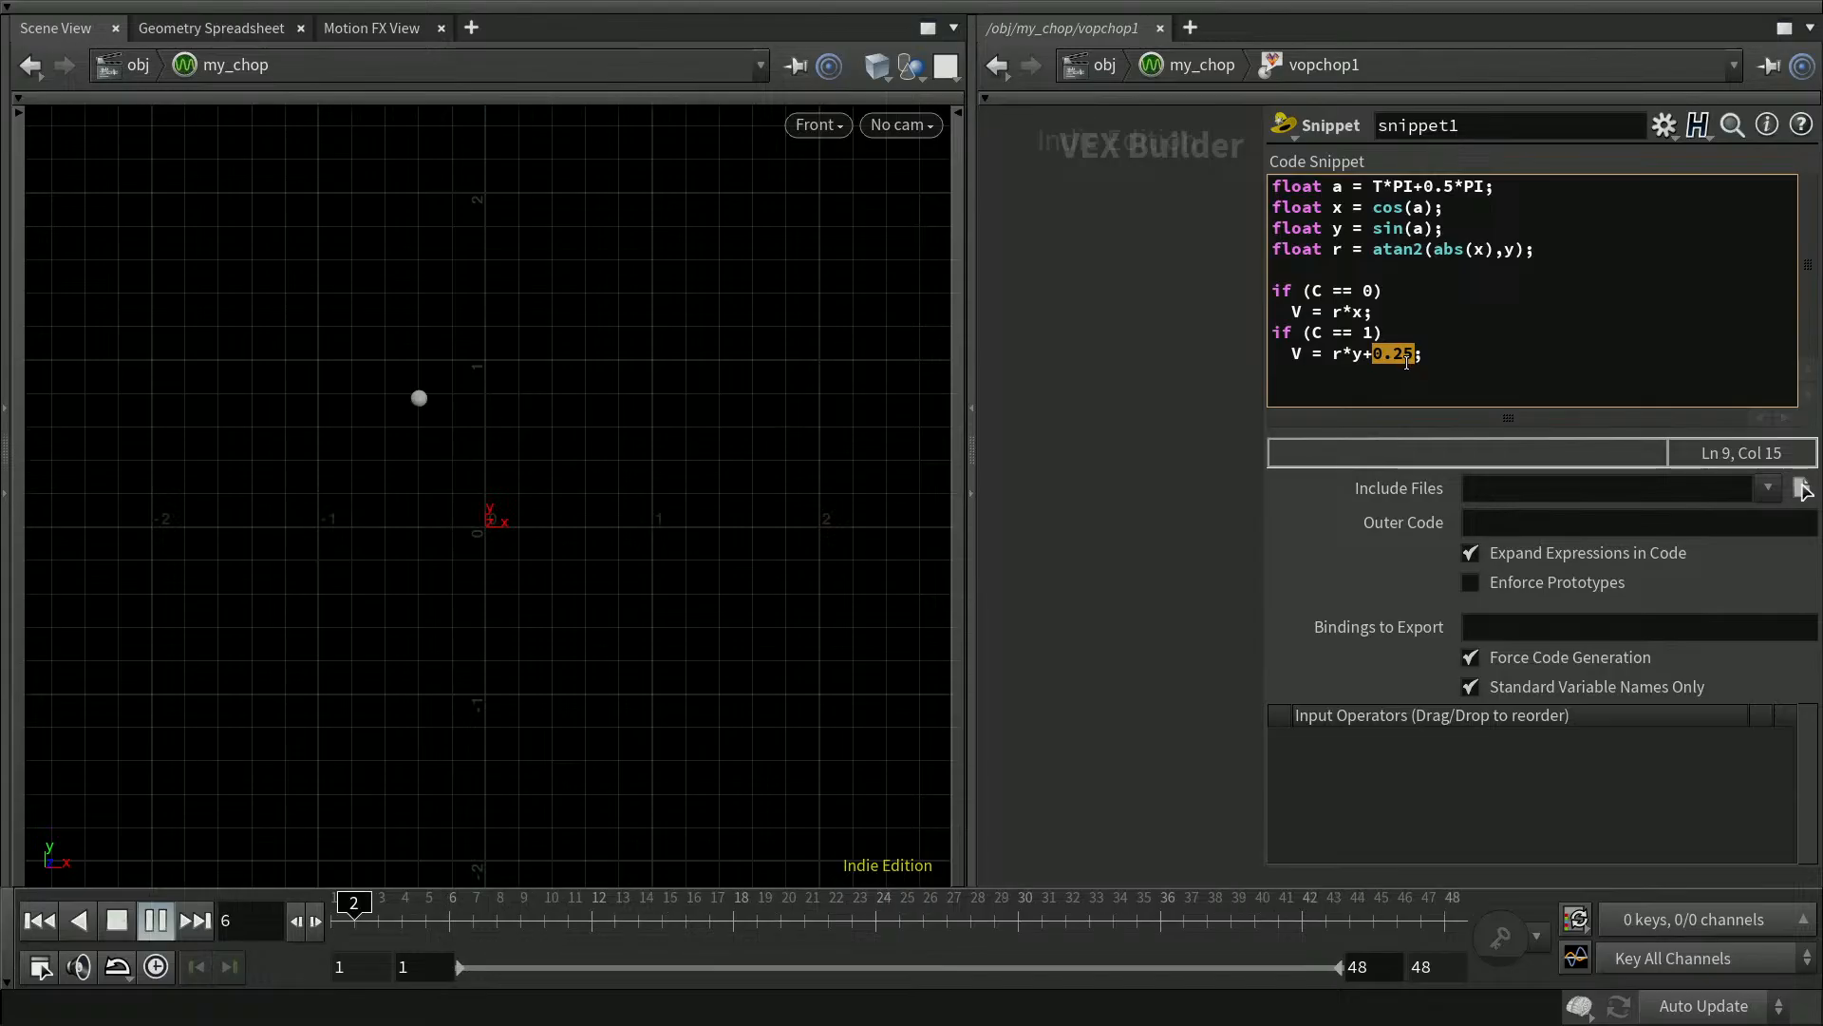
pyautogui.write('1')
pyautogui.click(1143, 501)
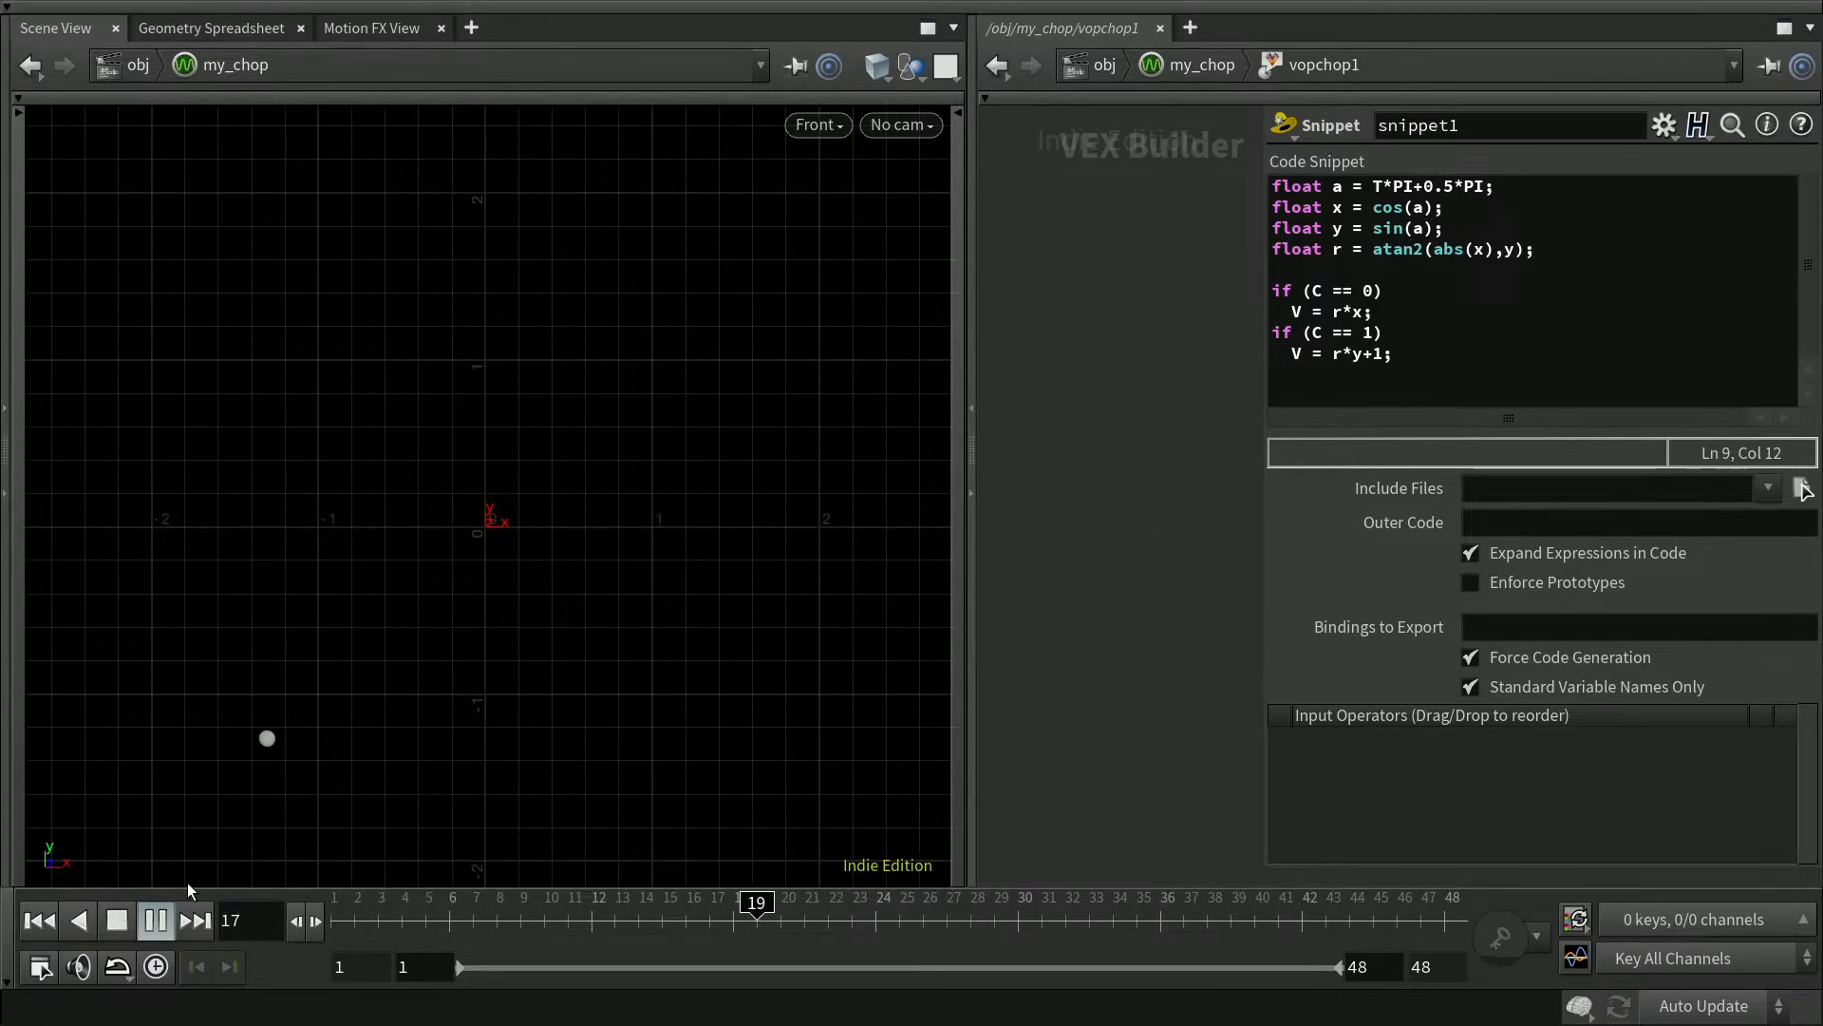
pyautogui.moveTo(682, 552); pyautogui.dragTo(671, 516, button='middle')
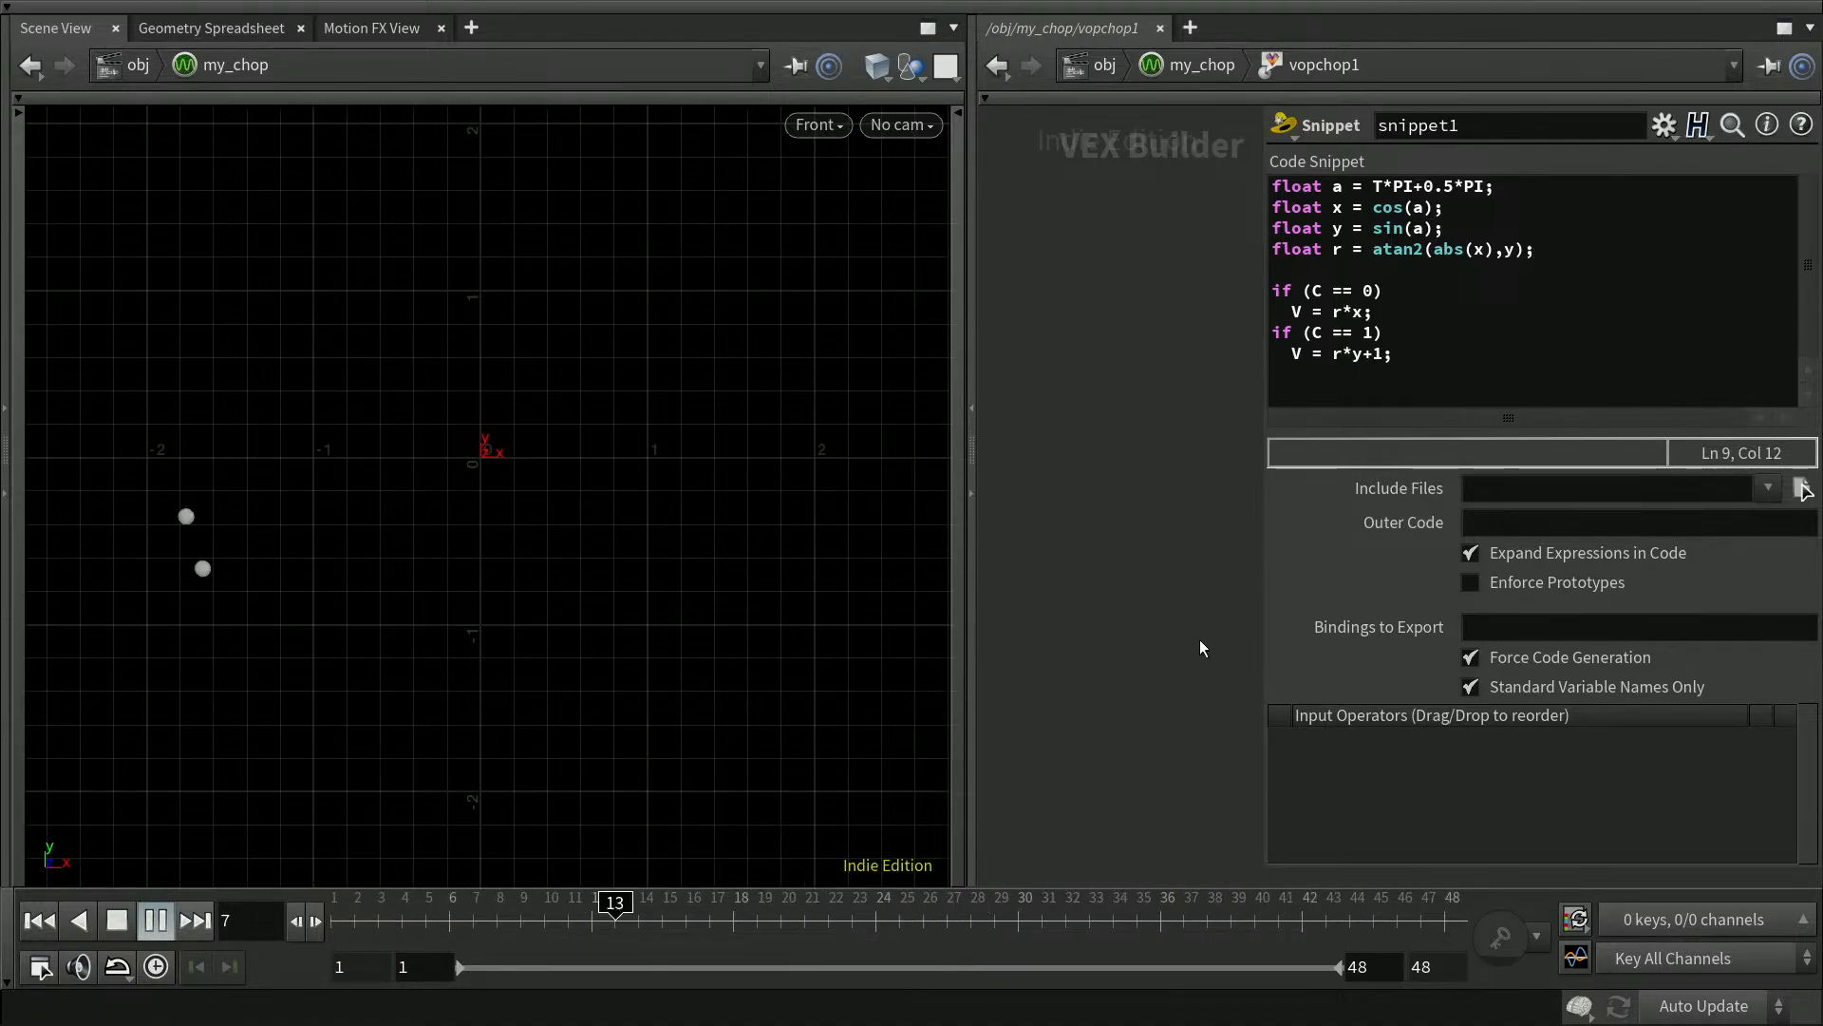
# Save the scene, leave the snippet network to enter my_sop, and stop the playback
pyautogui.press('p')
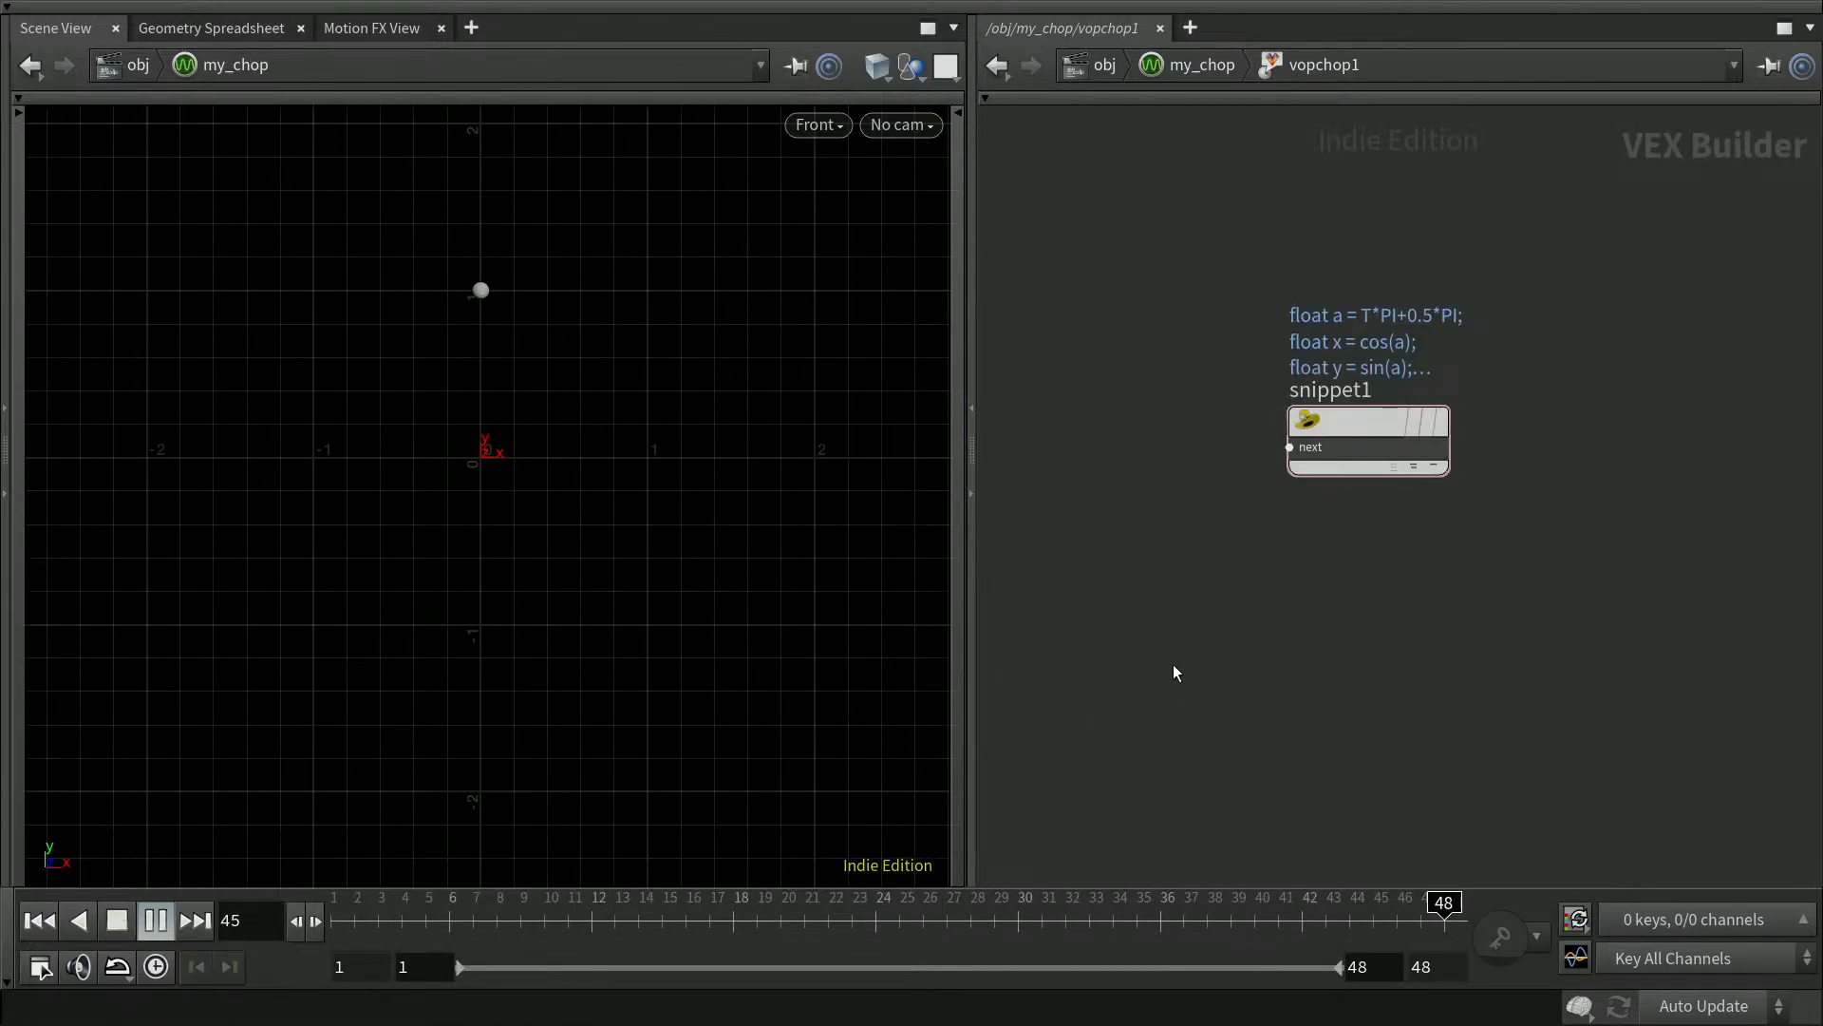
pyautogui.hotkey('ctrl', 's')
pyautogui.press('u')
pyautogui.press('u')
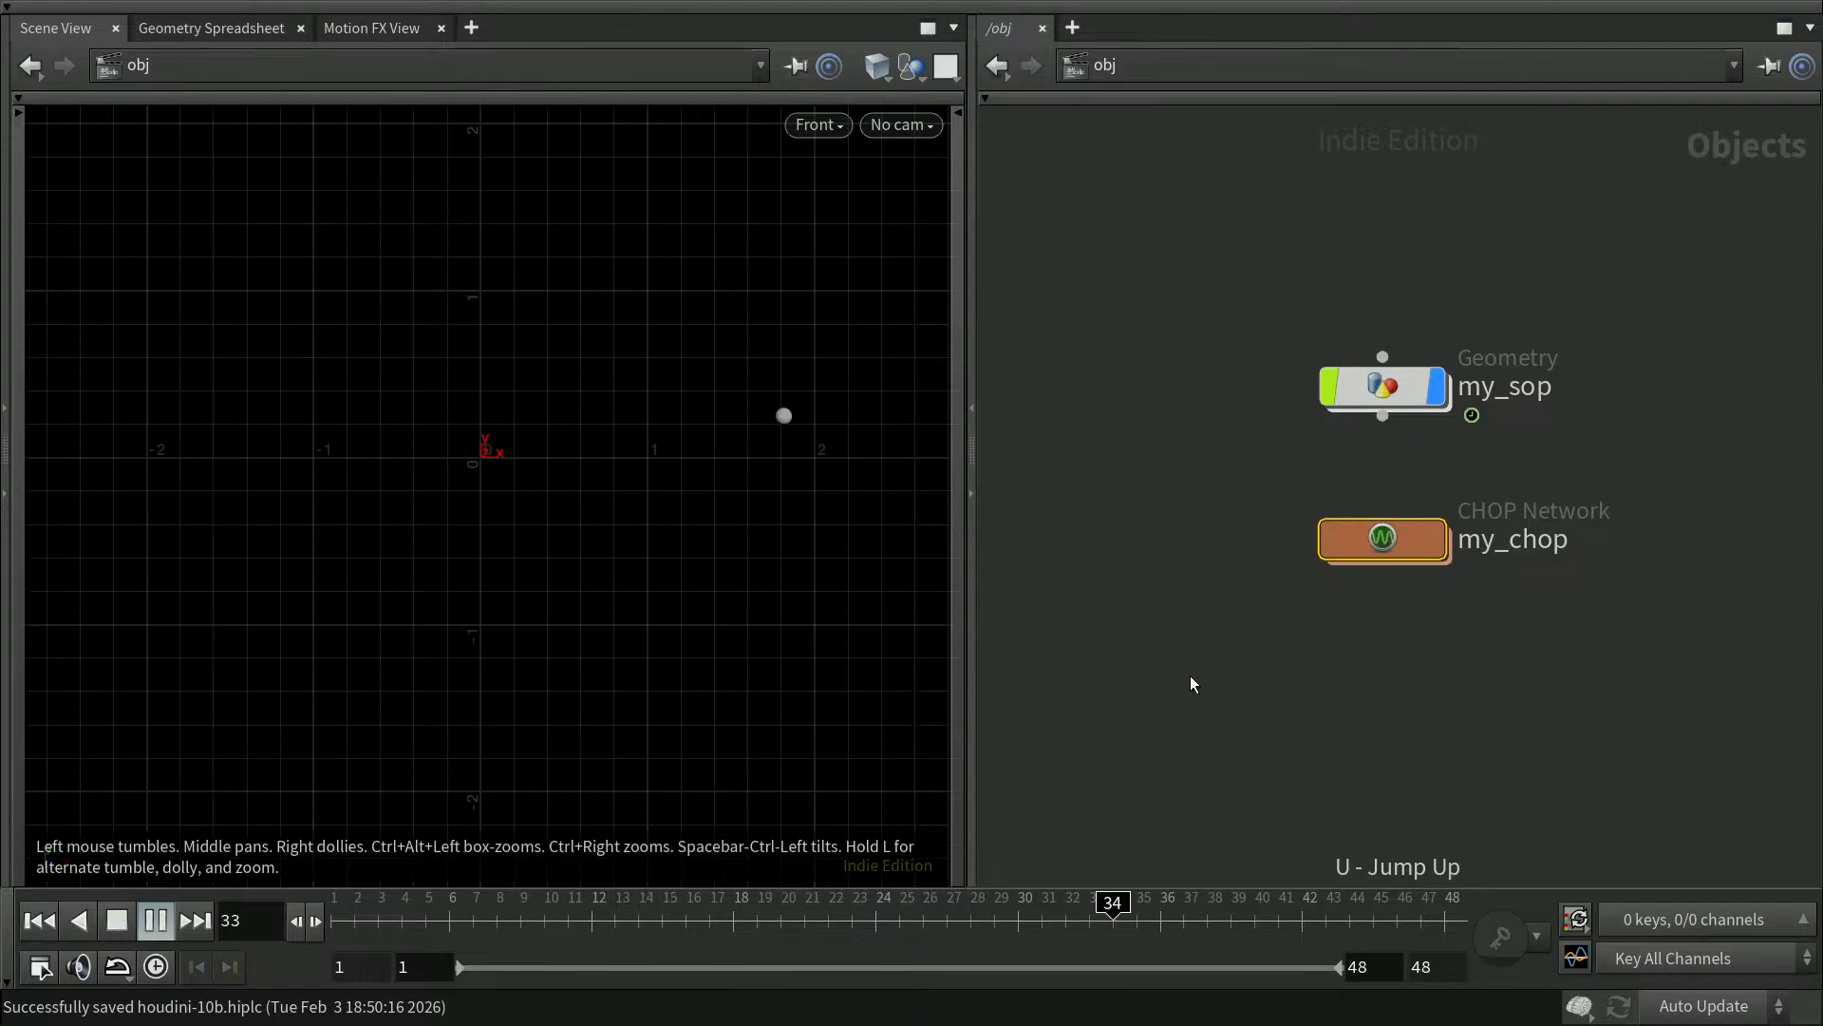
pyautogui.doubleClick(1406, 392)
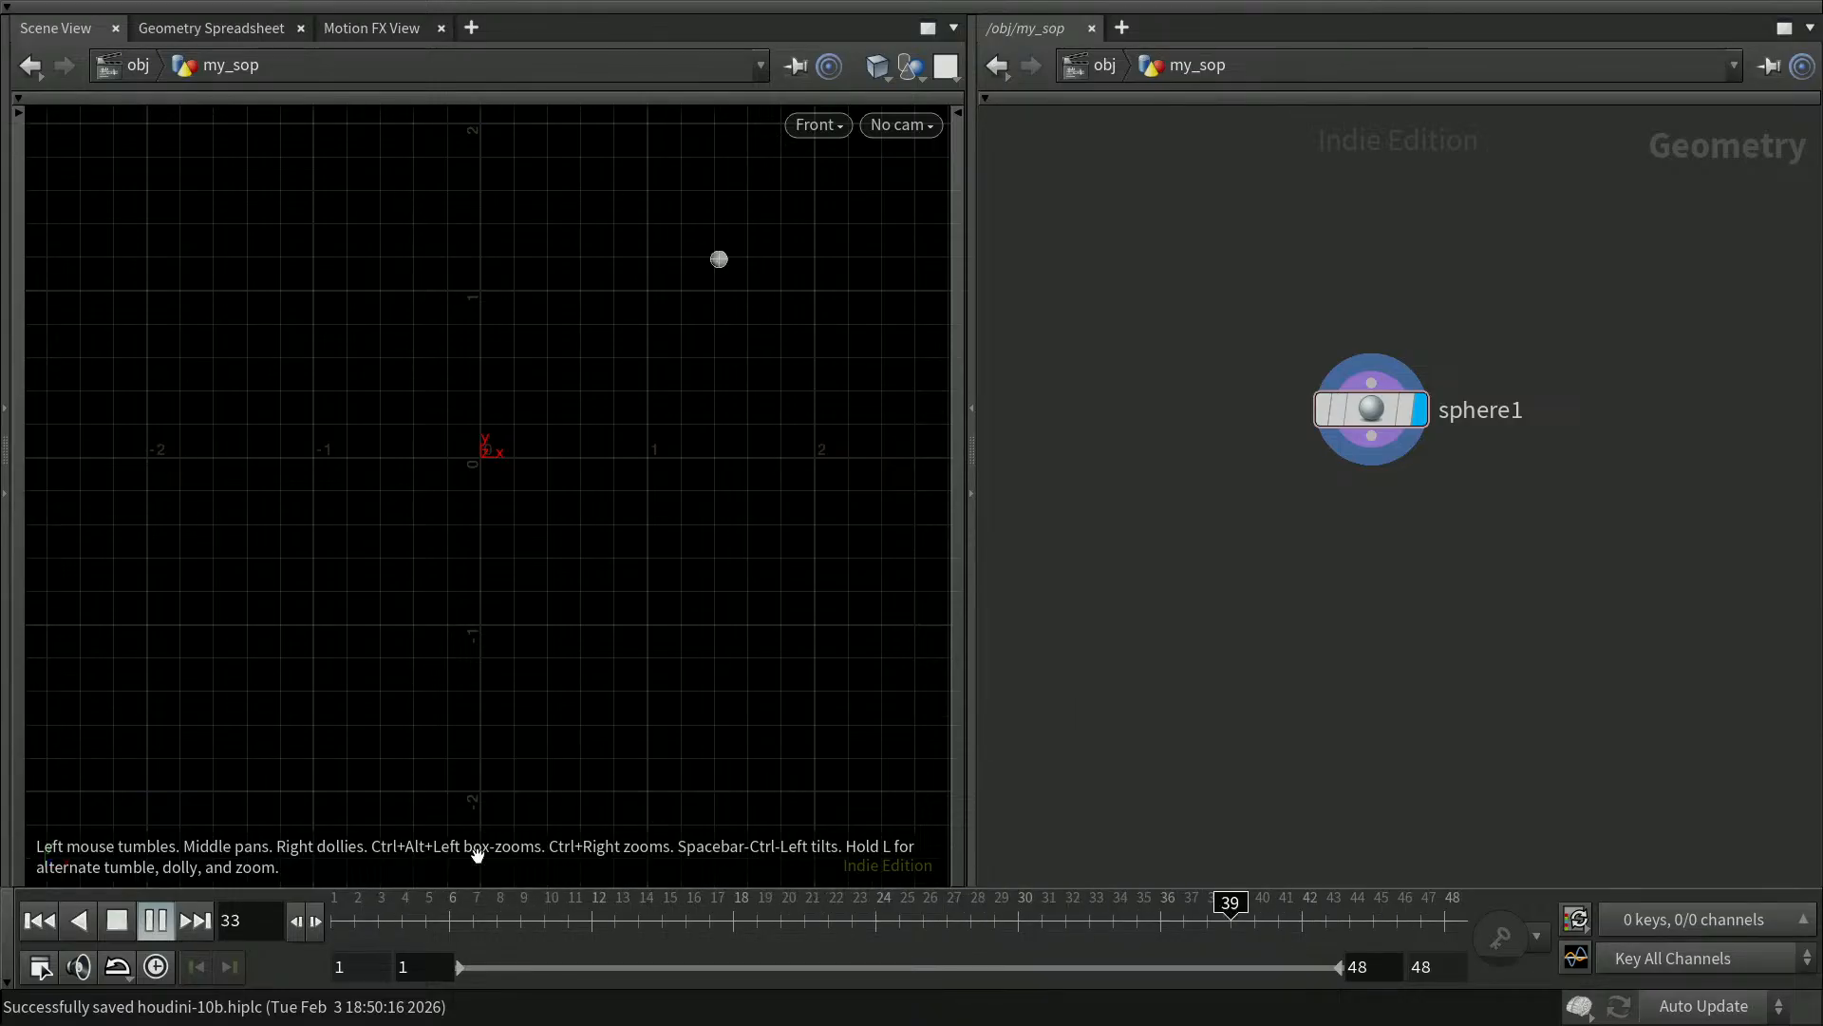
pyautogui.click(158, 921)
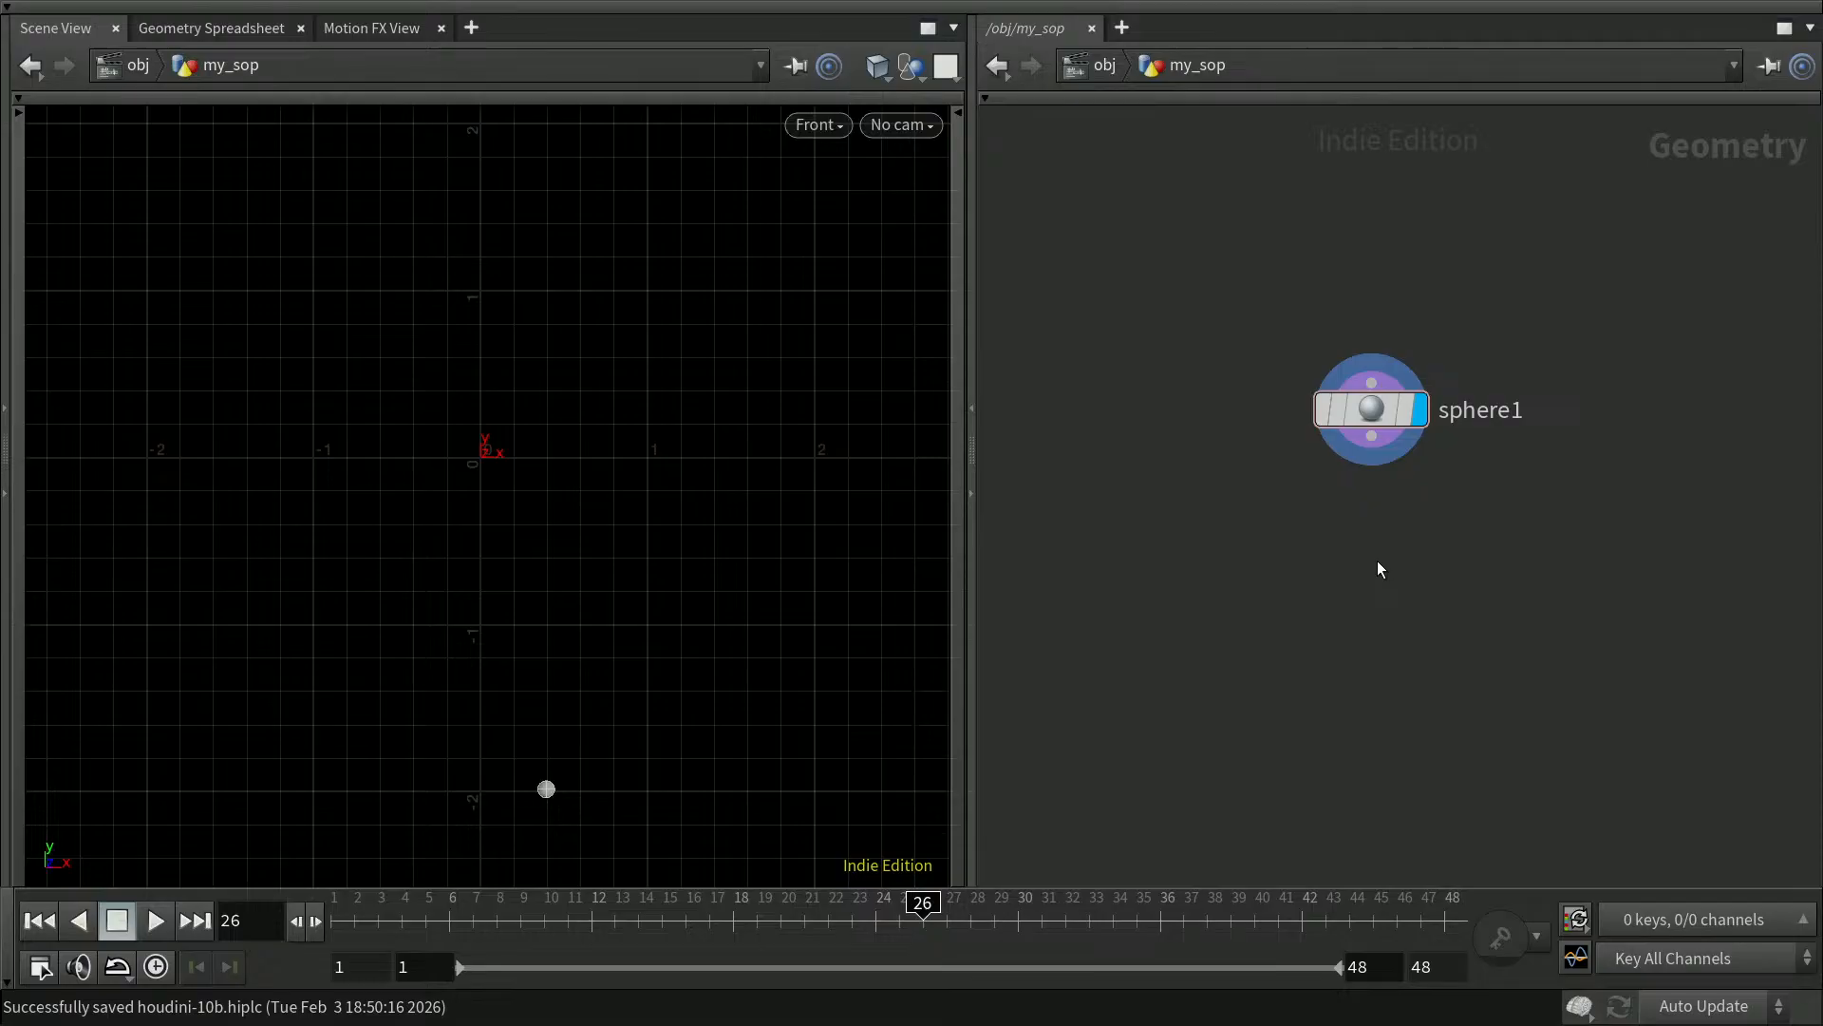
# Add a Trail node below sphere1 and wire sphere1's output into it
pyautogui.press('Tab')
pyautogui.write('trsi')
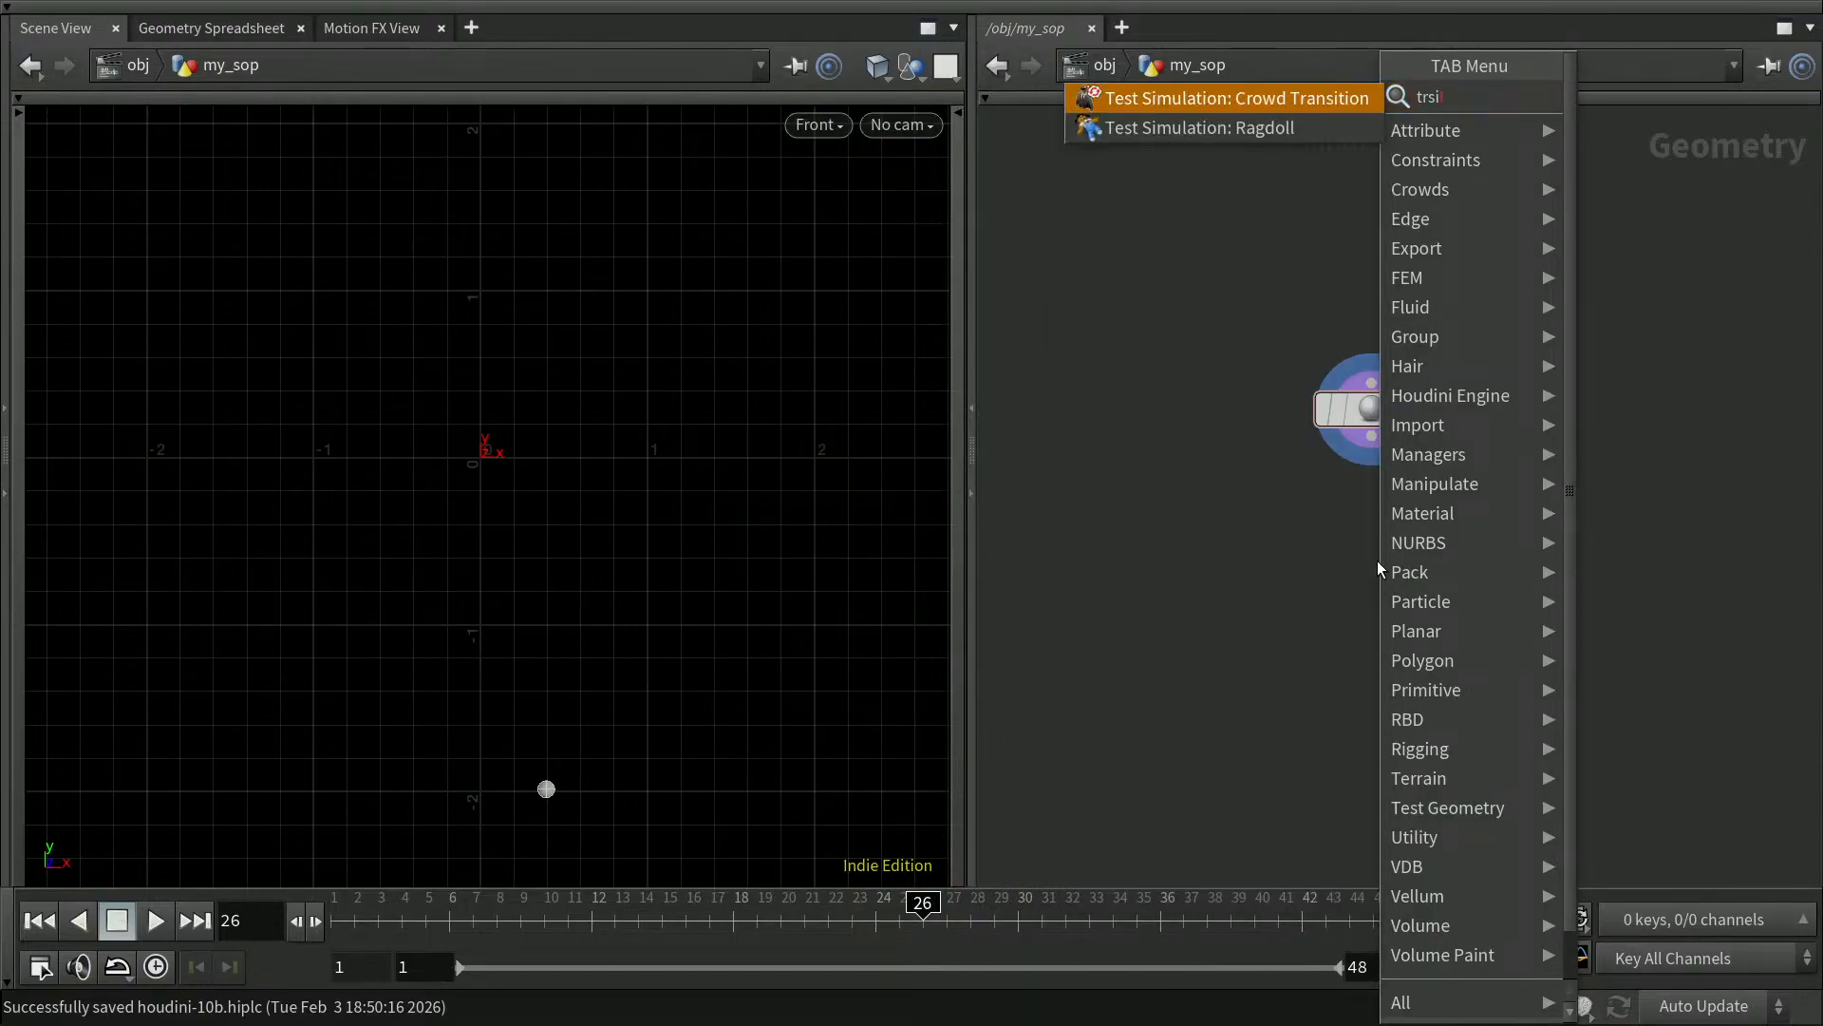
pyautogui.press('BackSpace')
pyautogui.press('BackSpace')
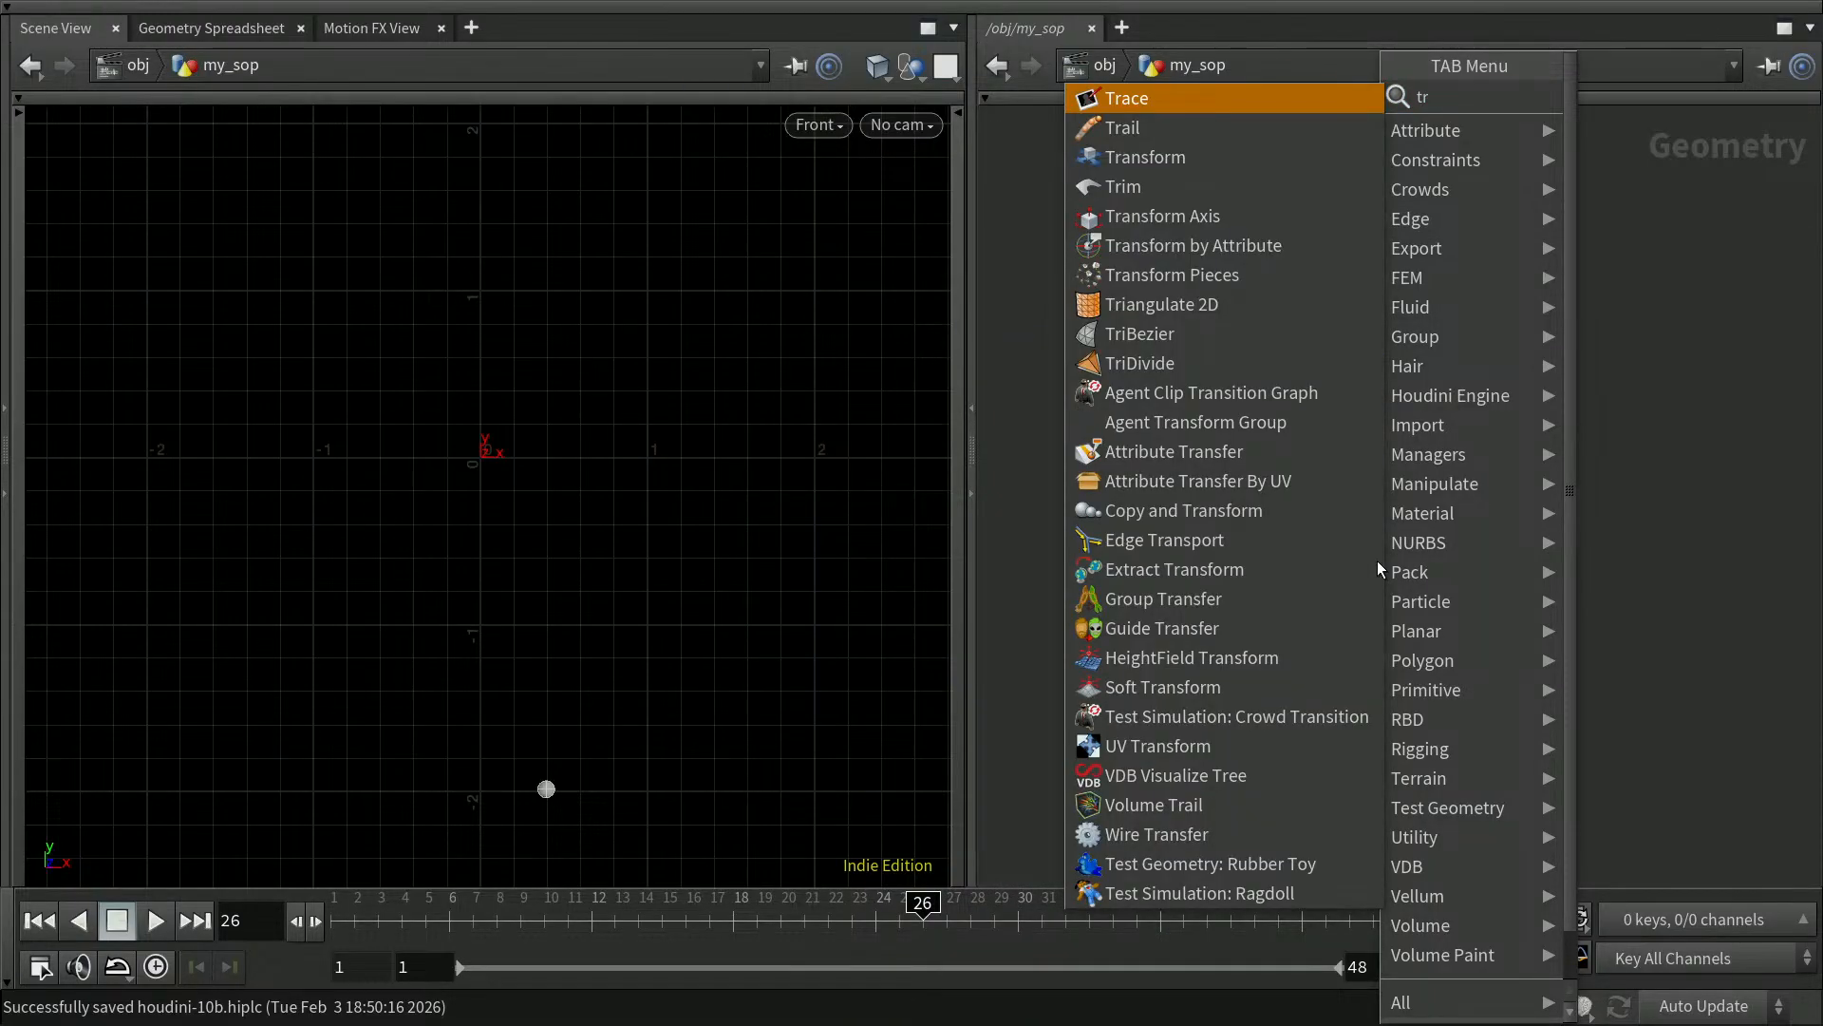
pyautogui.write('ail')
pyautogui.press('Return')
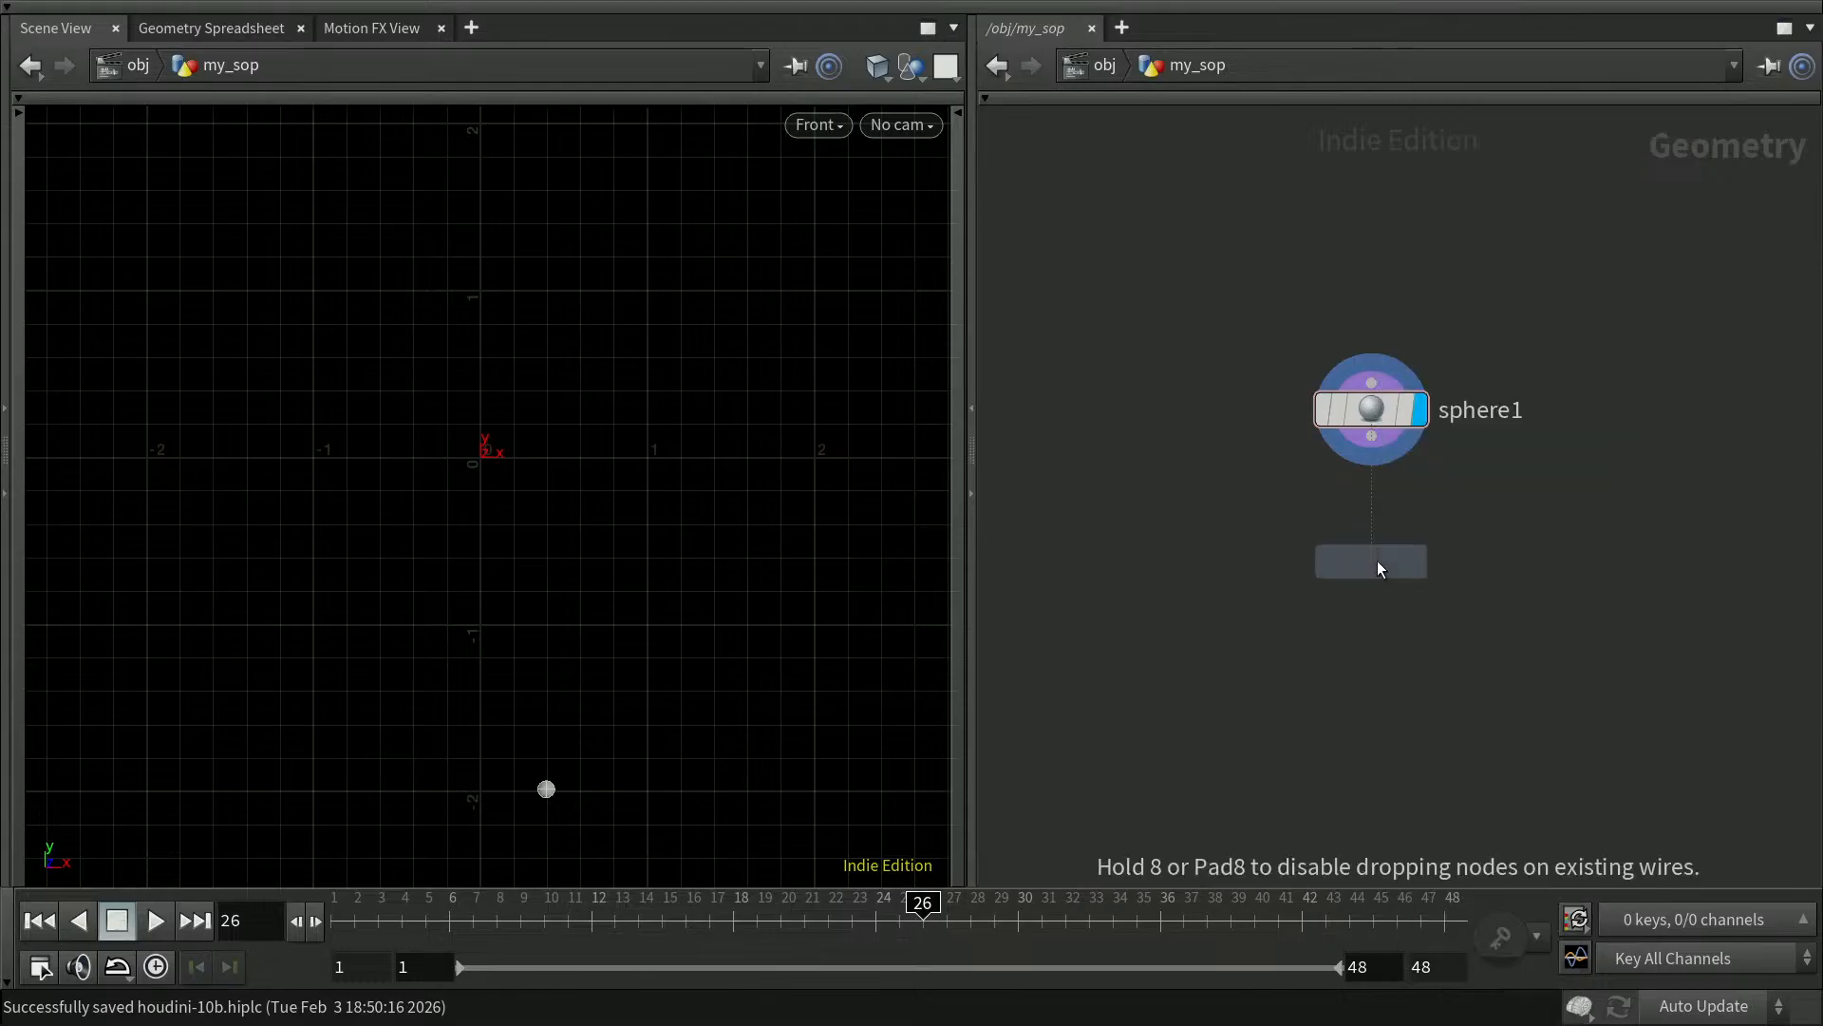
pyautogui.click(1368, 555)
pyautogui.moveTo(1371, 435); pyautogui.dragTo(1385, 494)
# Make the Trail node the displayed node and show its parameters
pyautogui.click(1381, 538)
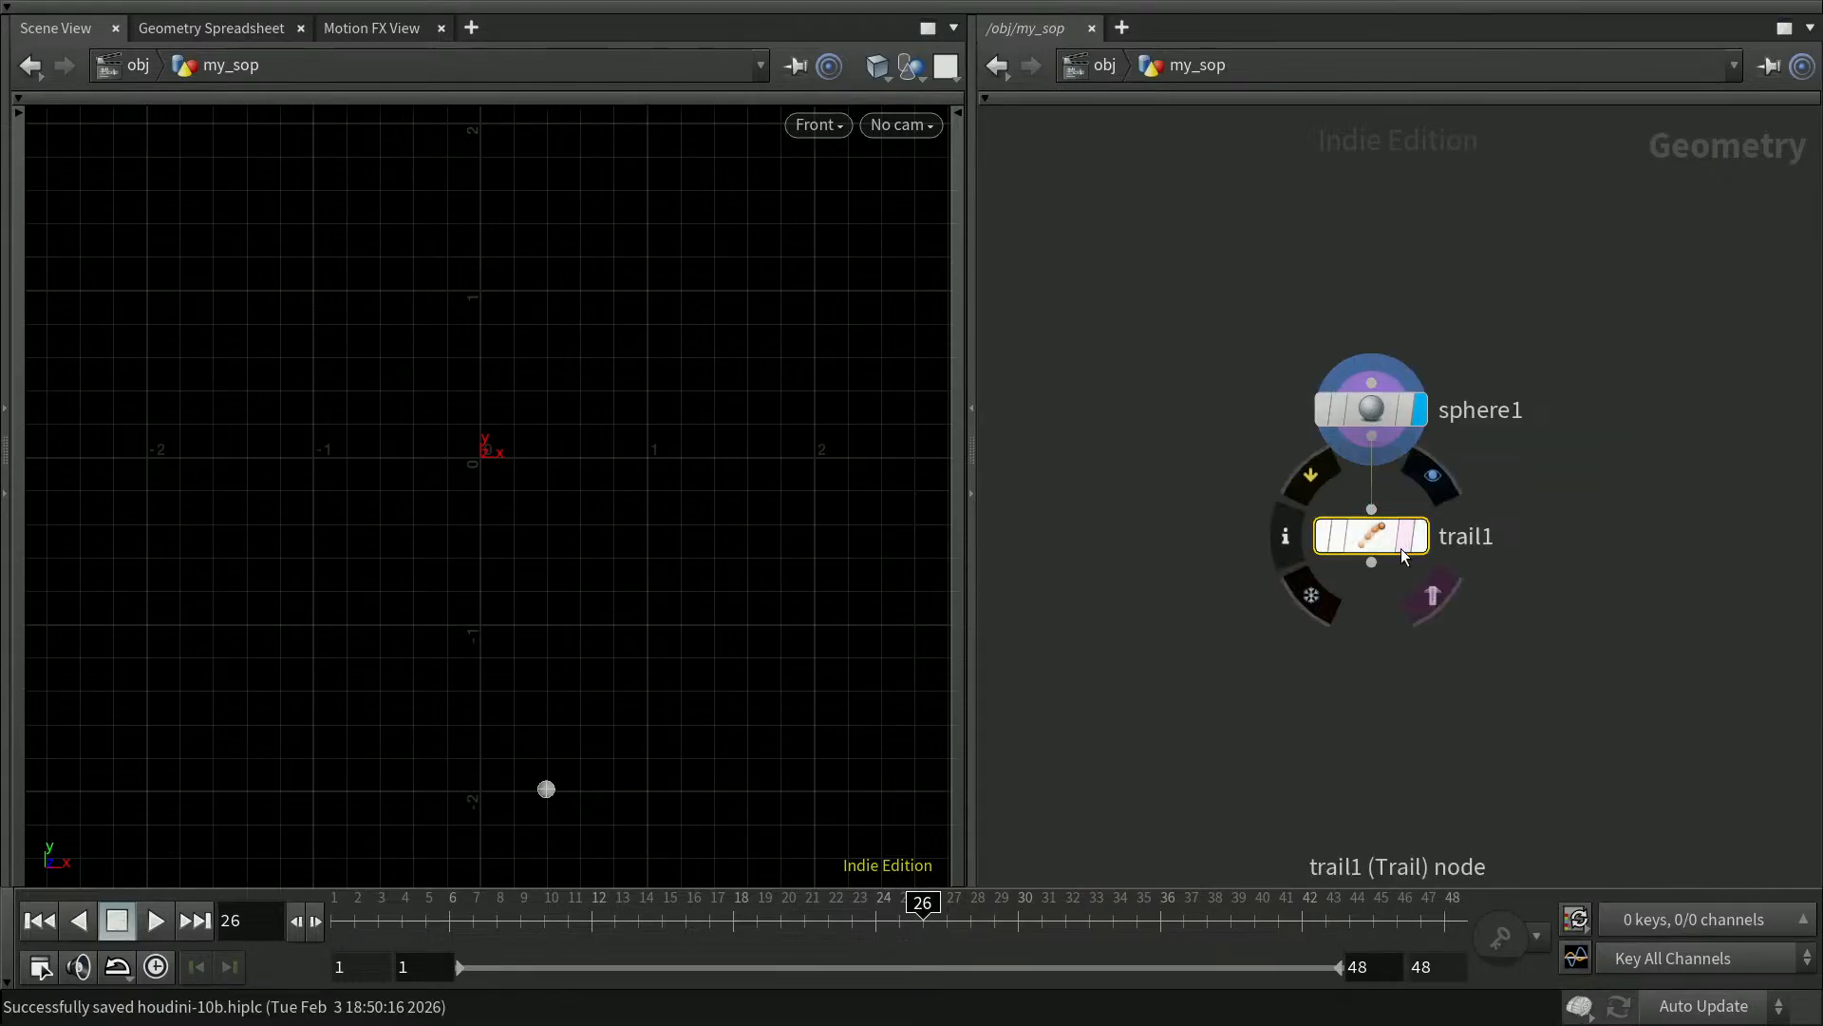
pyautogui.click(1432, 474)
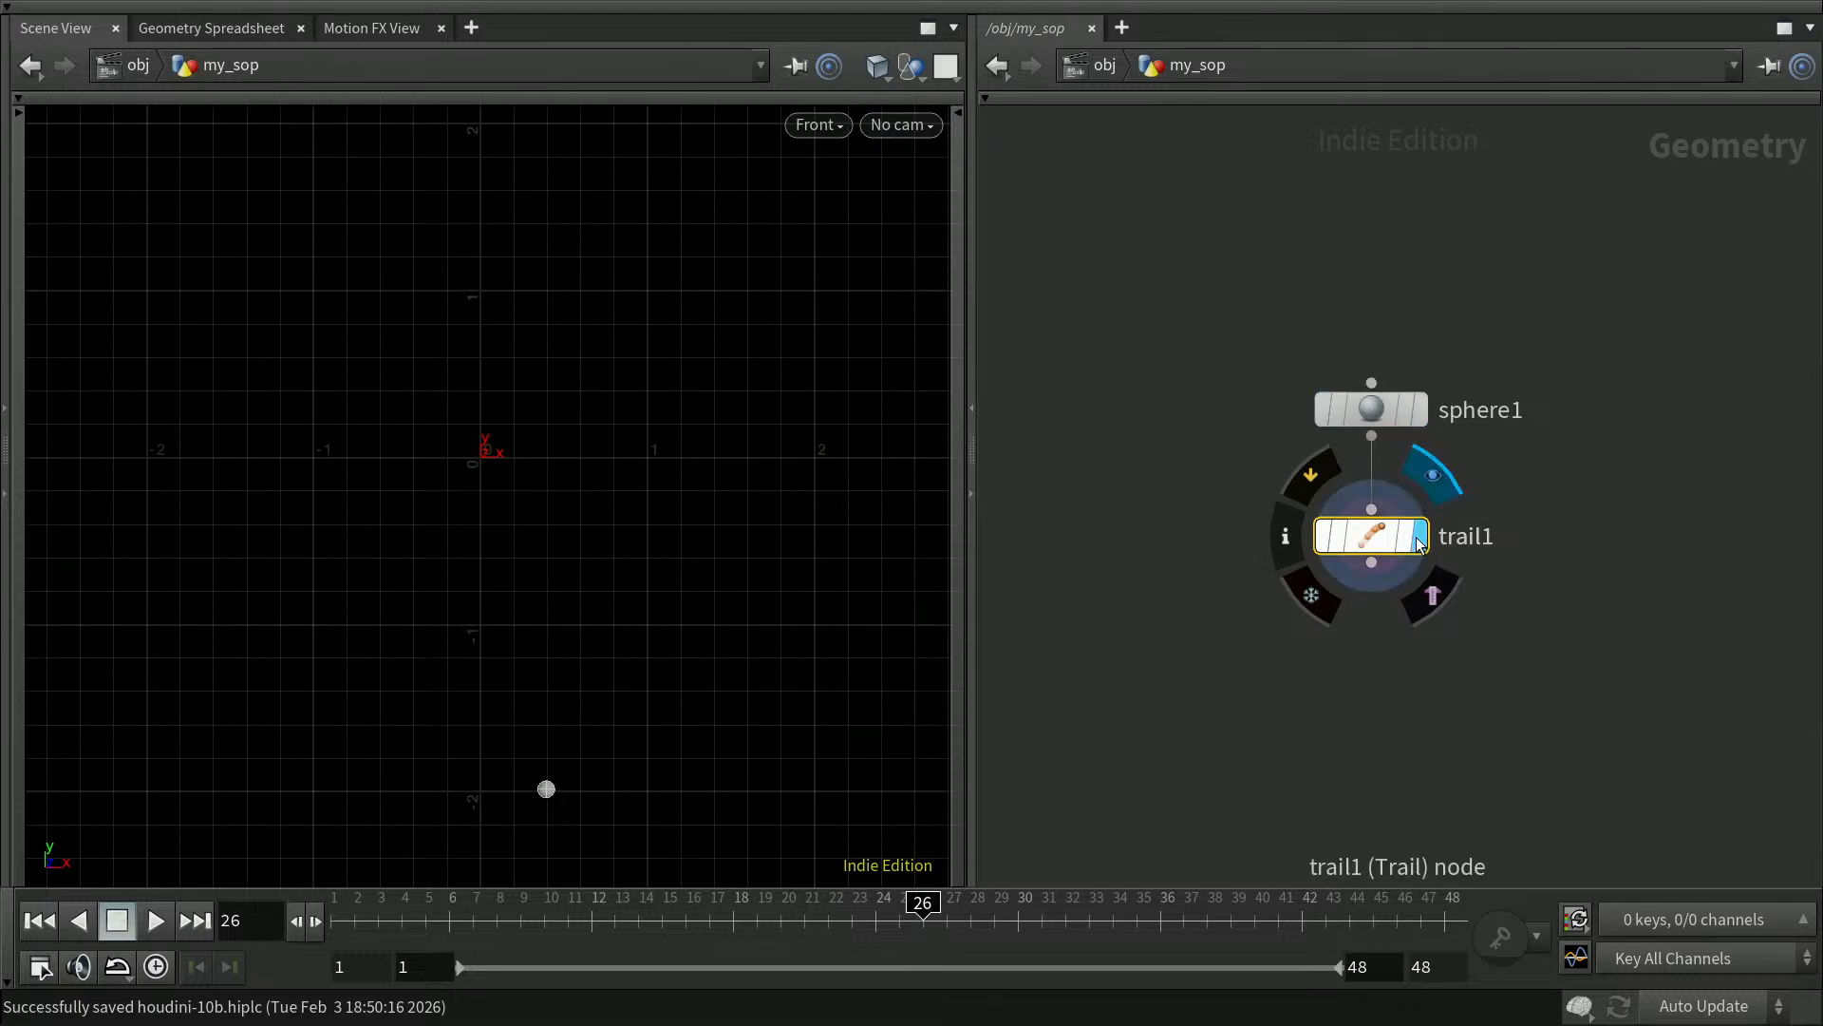
pyautogui.press('p')
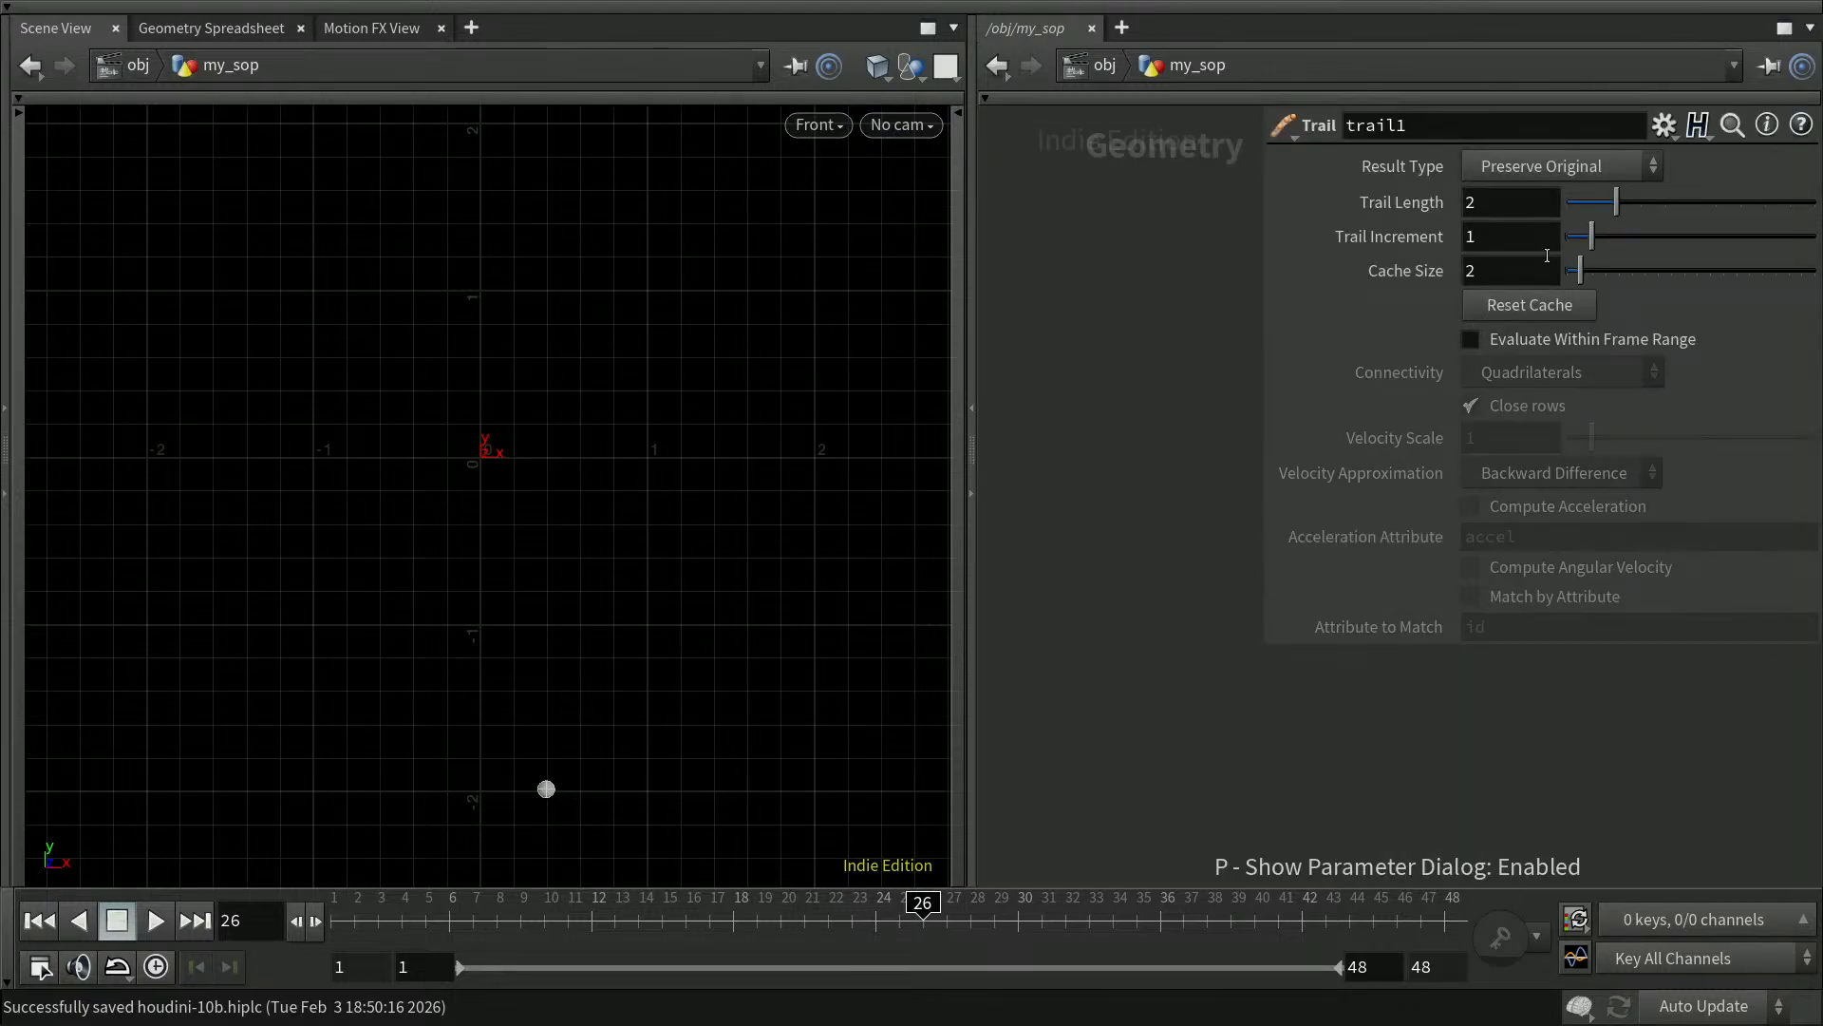
# Set the Trail node's Trail Length to 10 and briefly play the animation to check the trail
pyautogui.moveTo(1487, 202); pyautogui.dragTo(1434, 206)
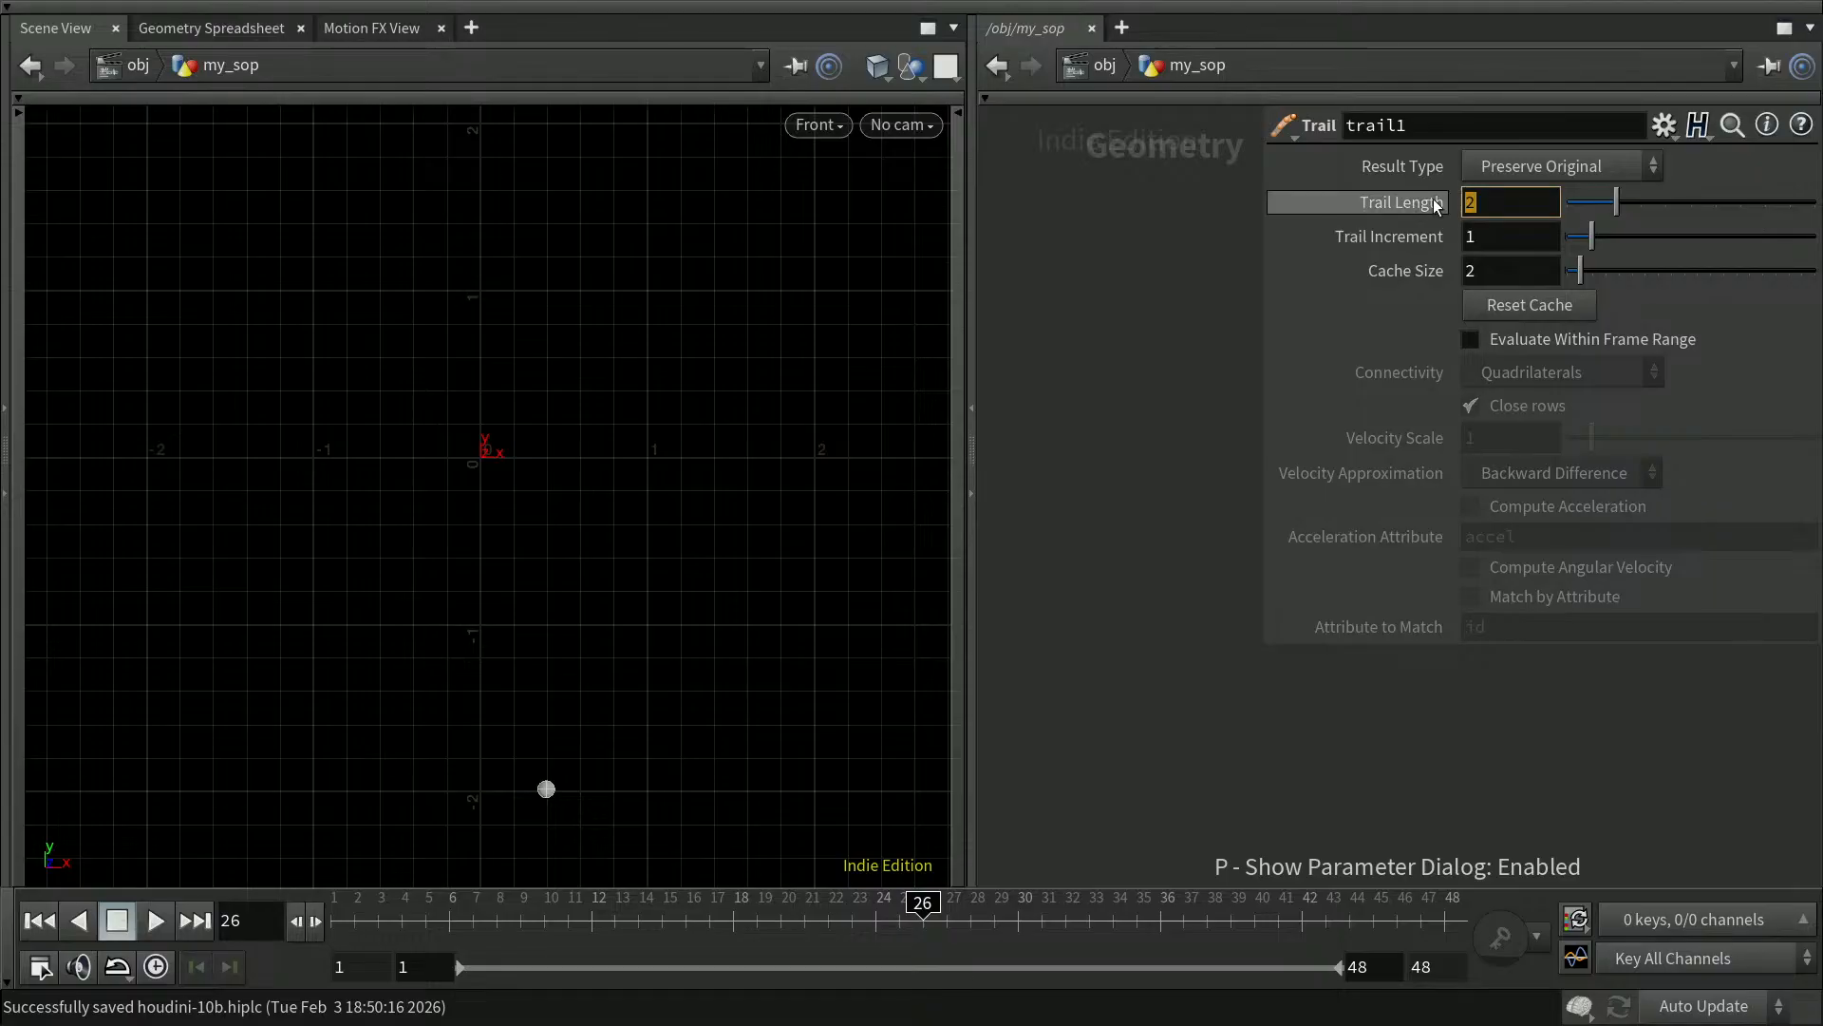
pyautogui.write('10')
pyautogui.press('Return')
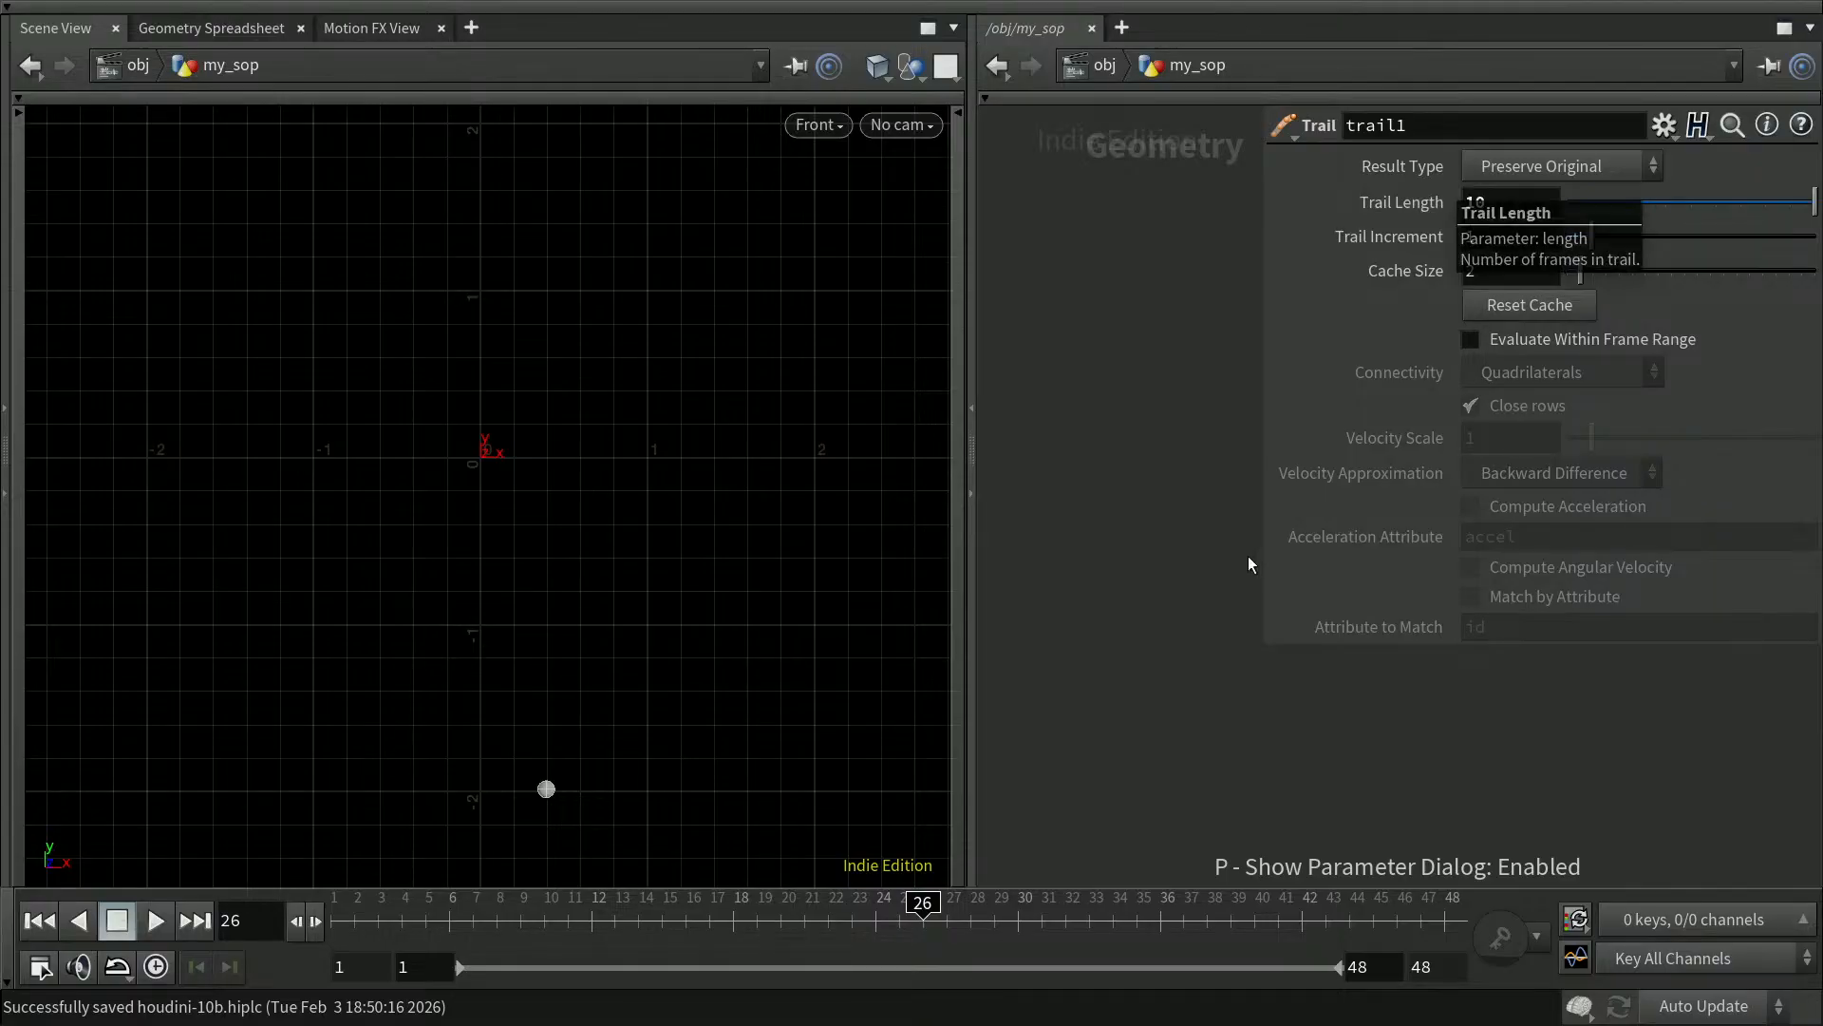
pyautogui.press('p')
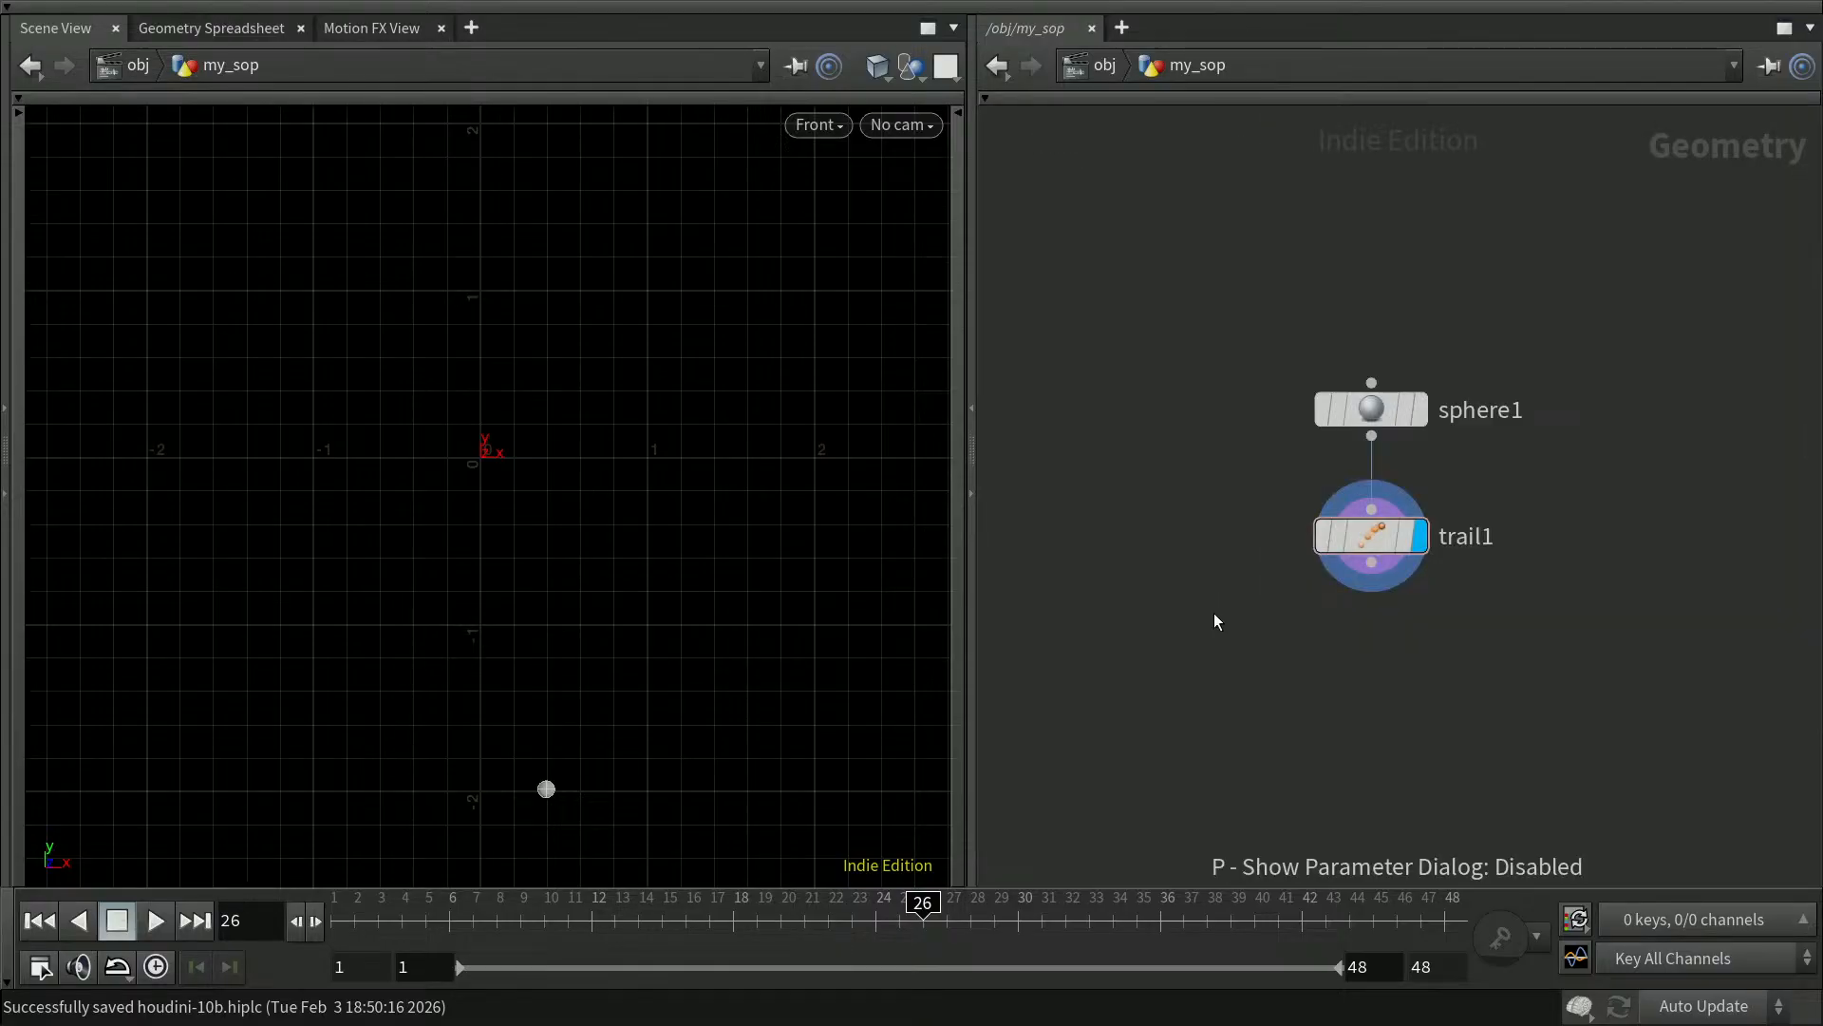
pyautogui.click(156, 919)
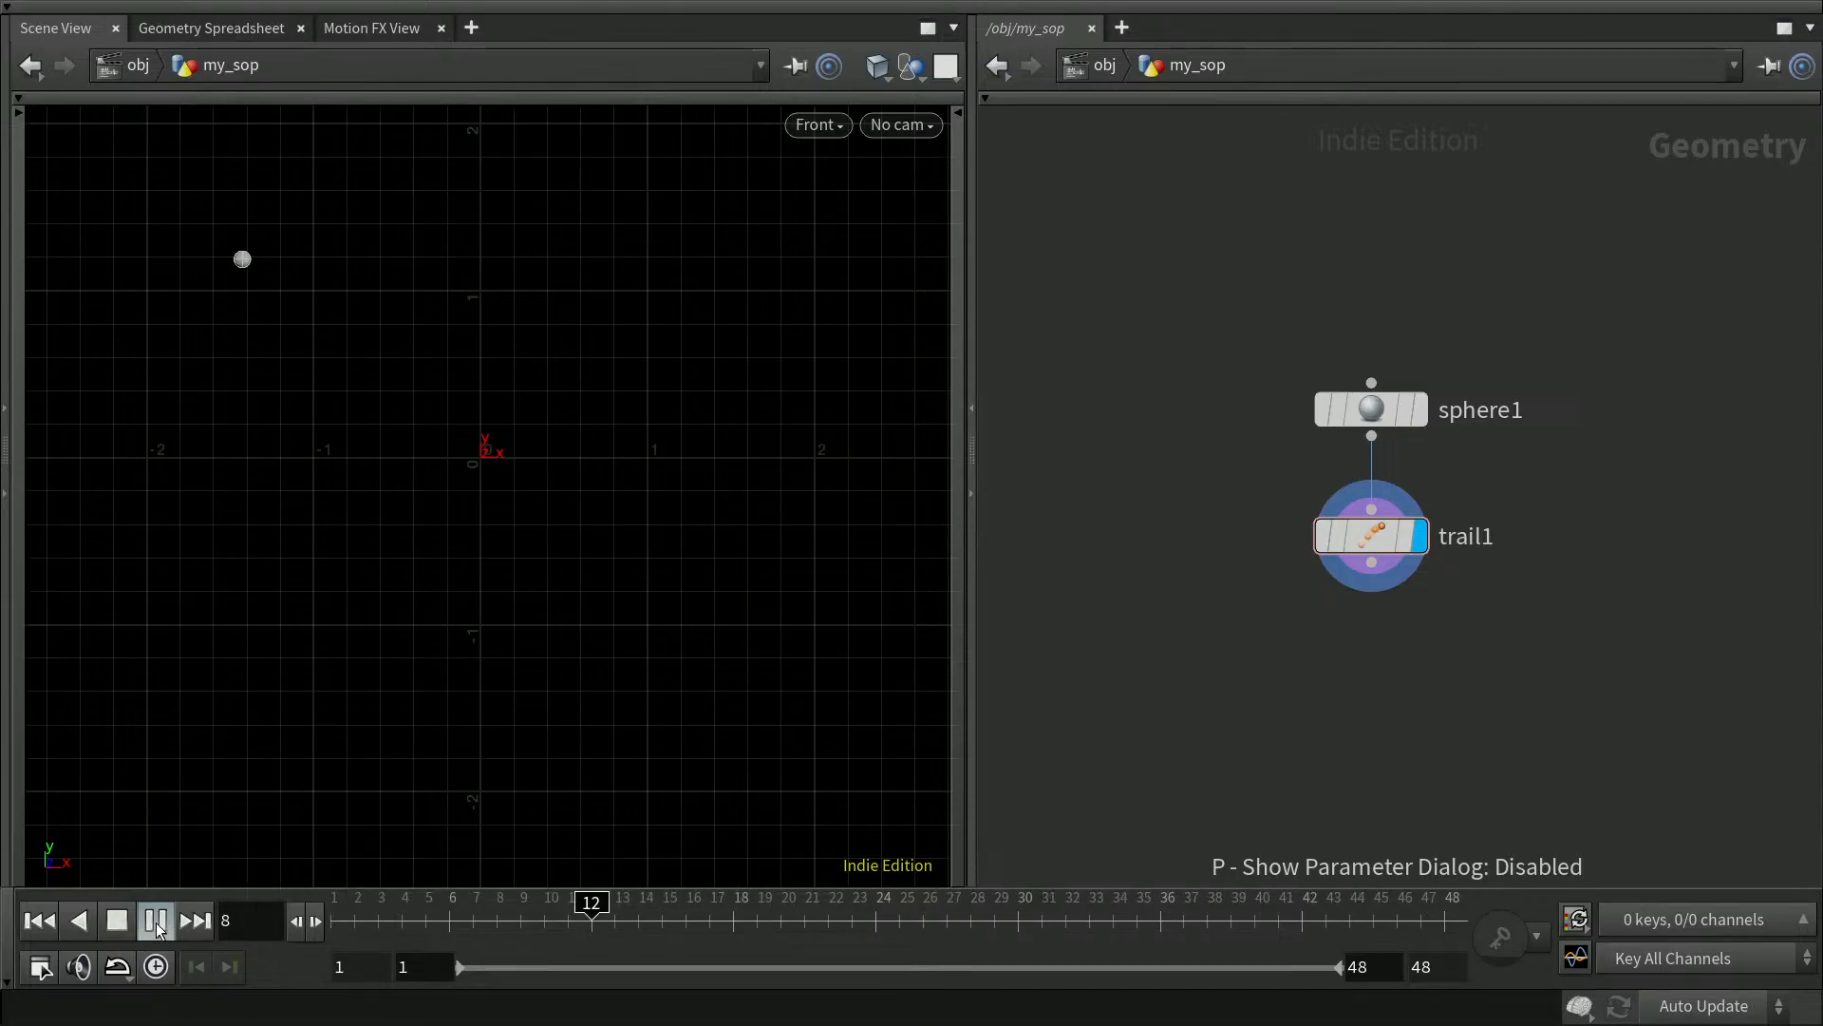
pyautogui.click(156, 921)
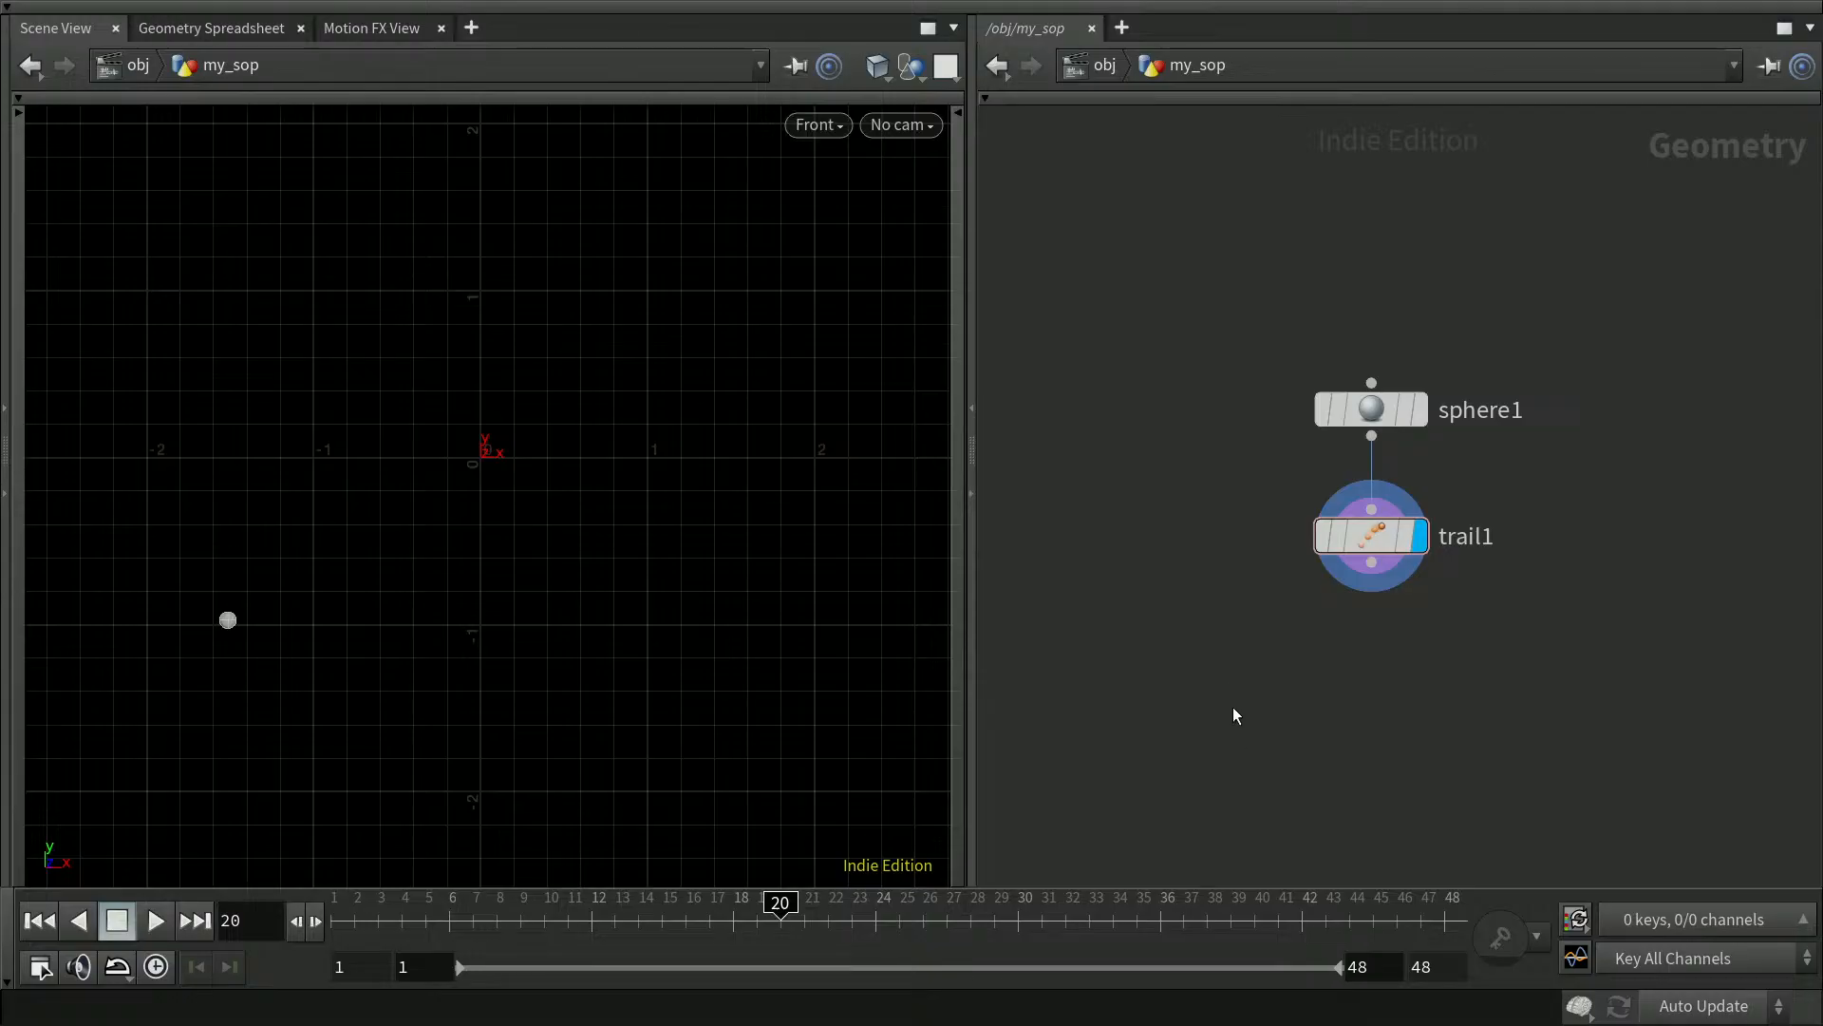
# Copy the Translate X chop expression from the my_sop object's parameters at the object level
pyautogui.press('u')
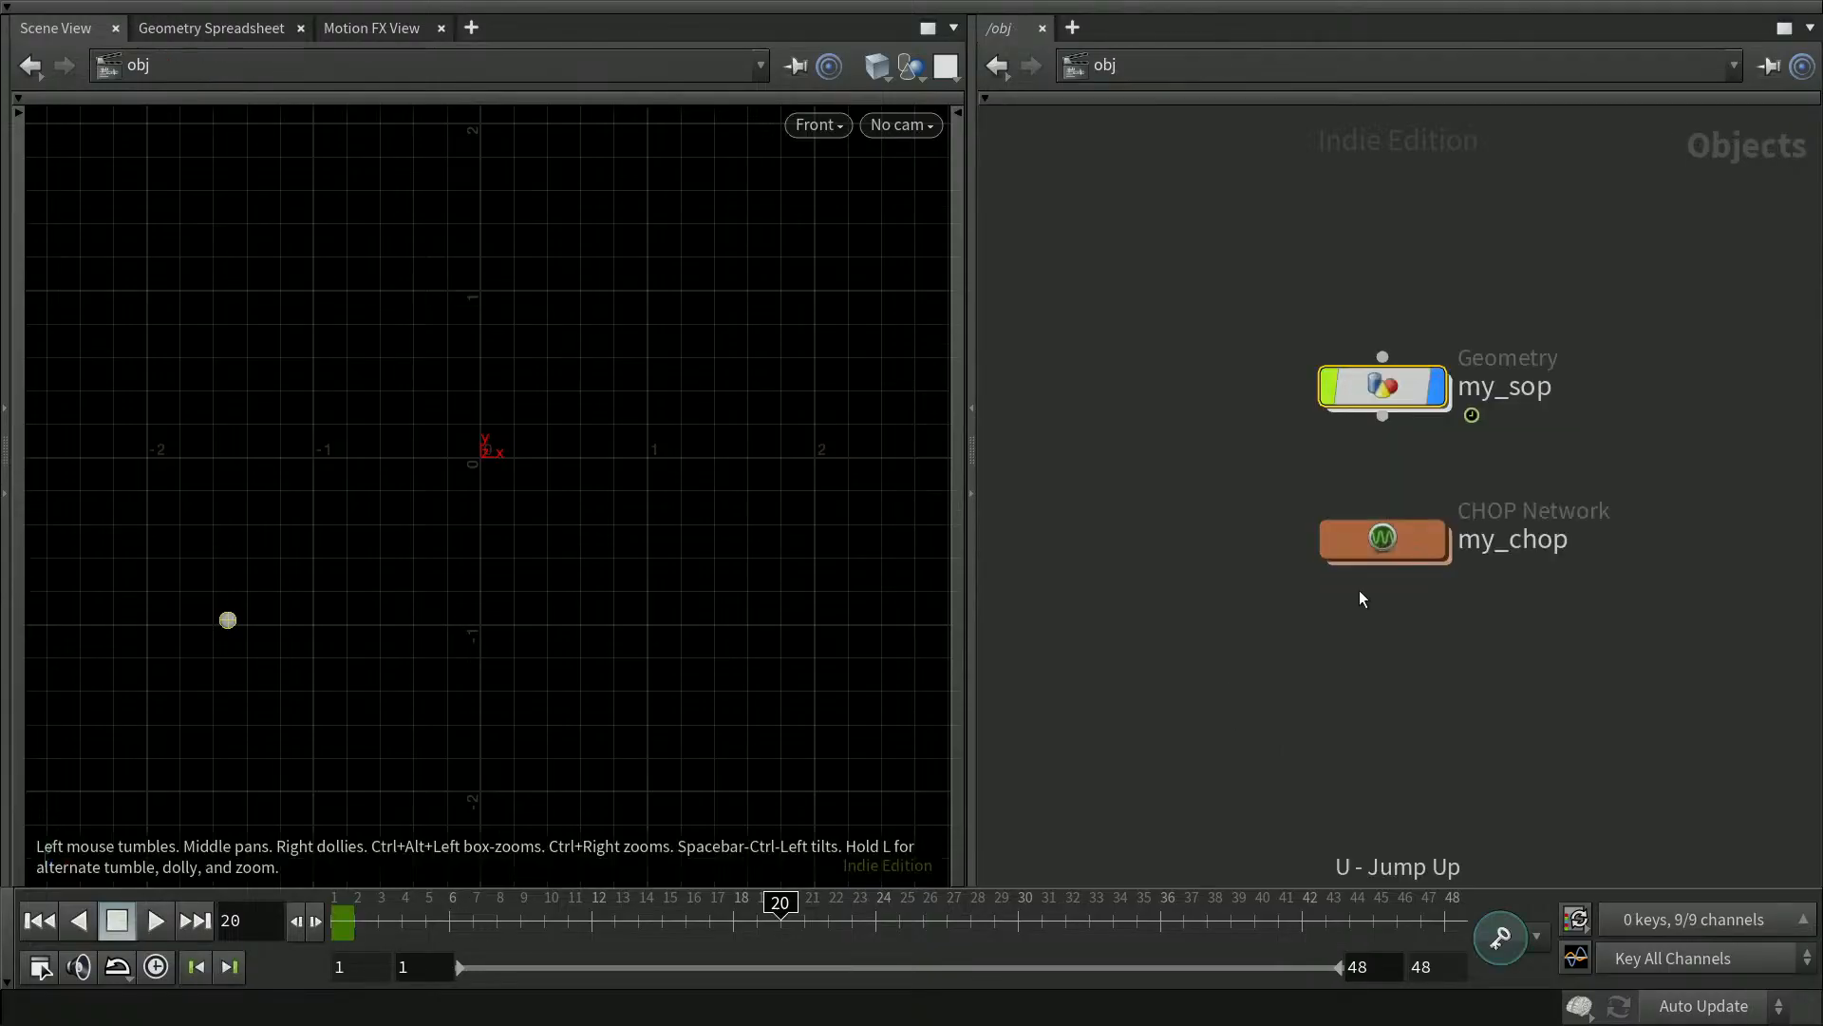
pyautogui.moveTo(1425, 370)
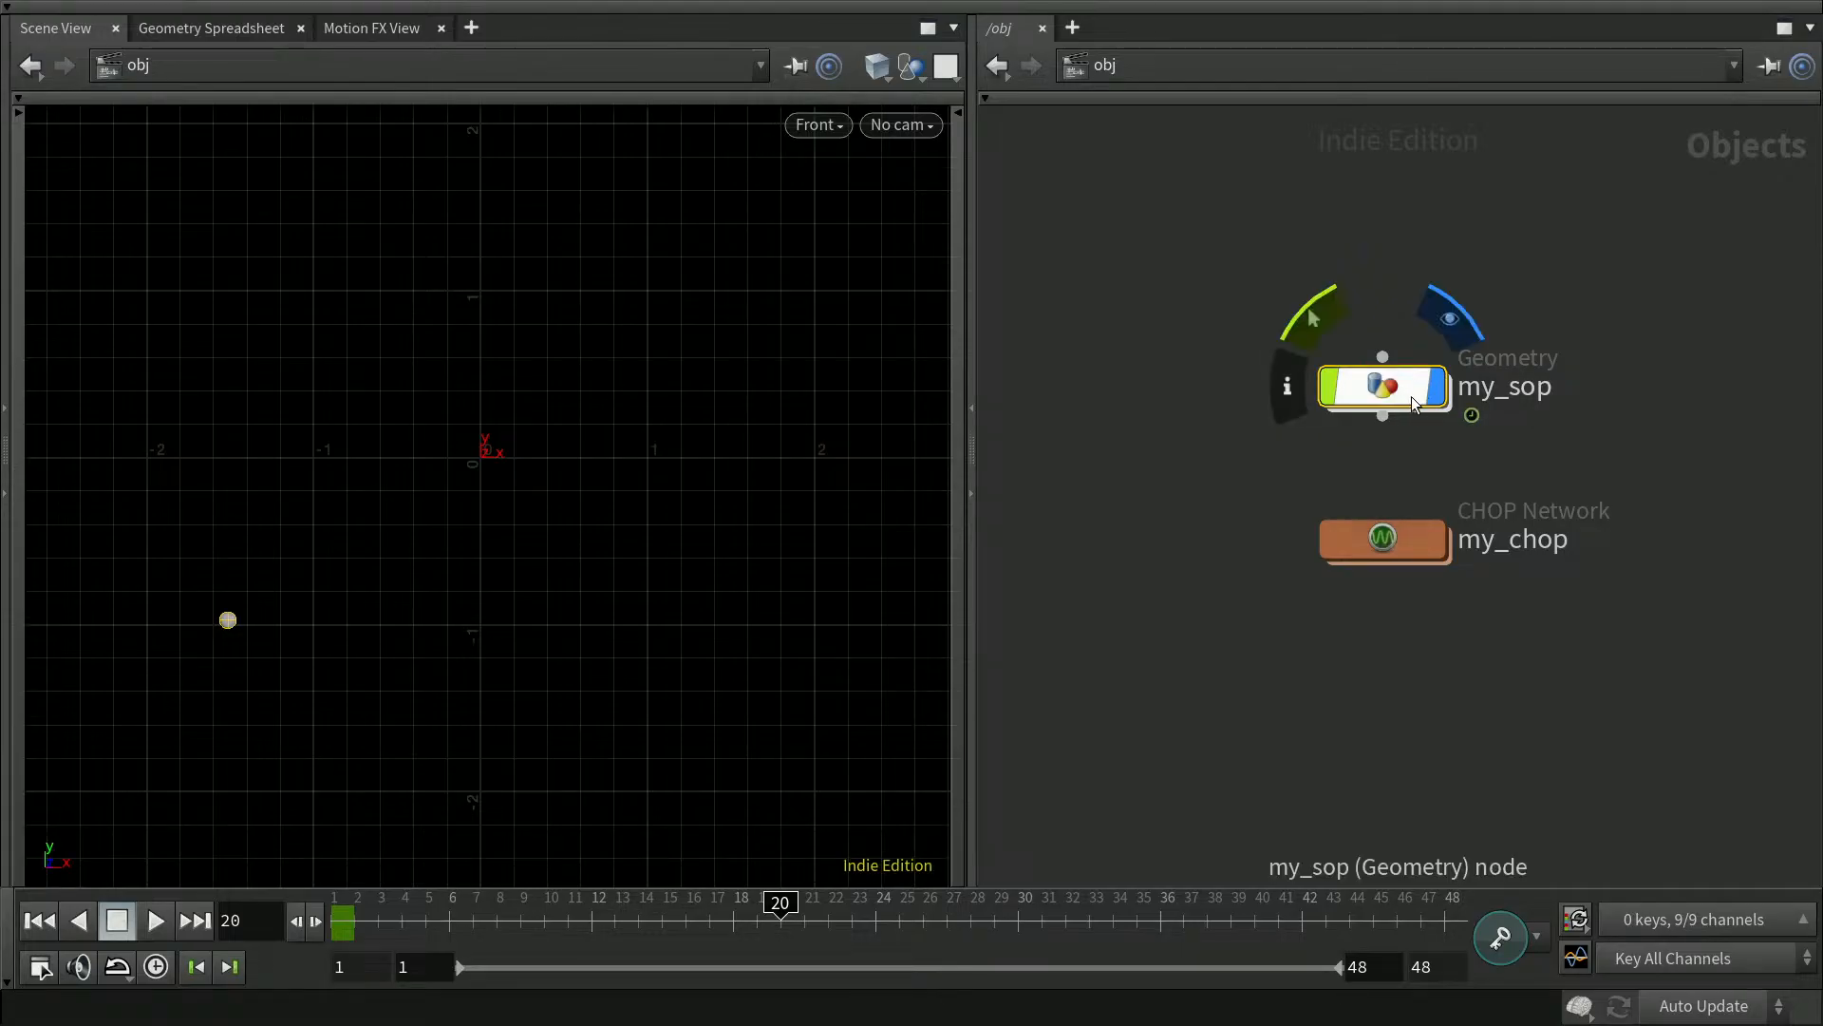
pyautogui.press('p')
pyautogui.click(1534, 239)
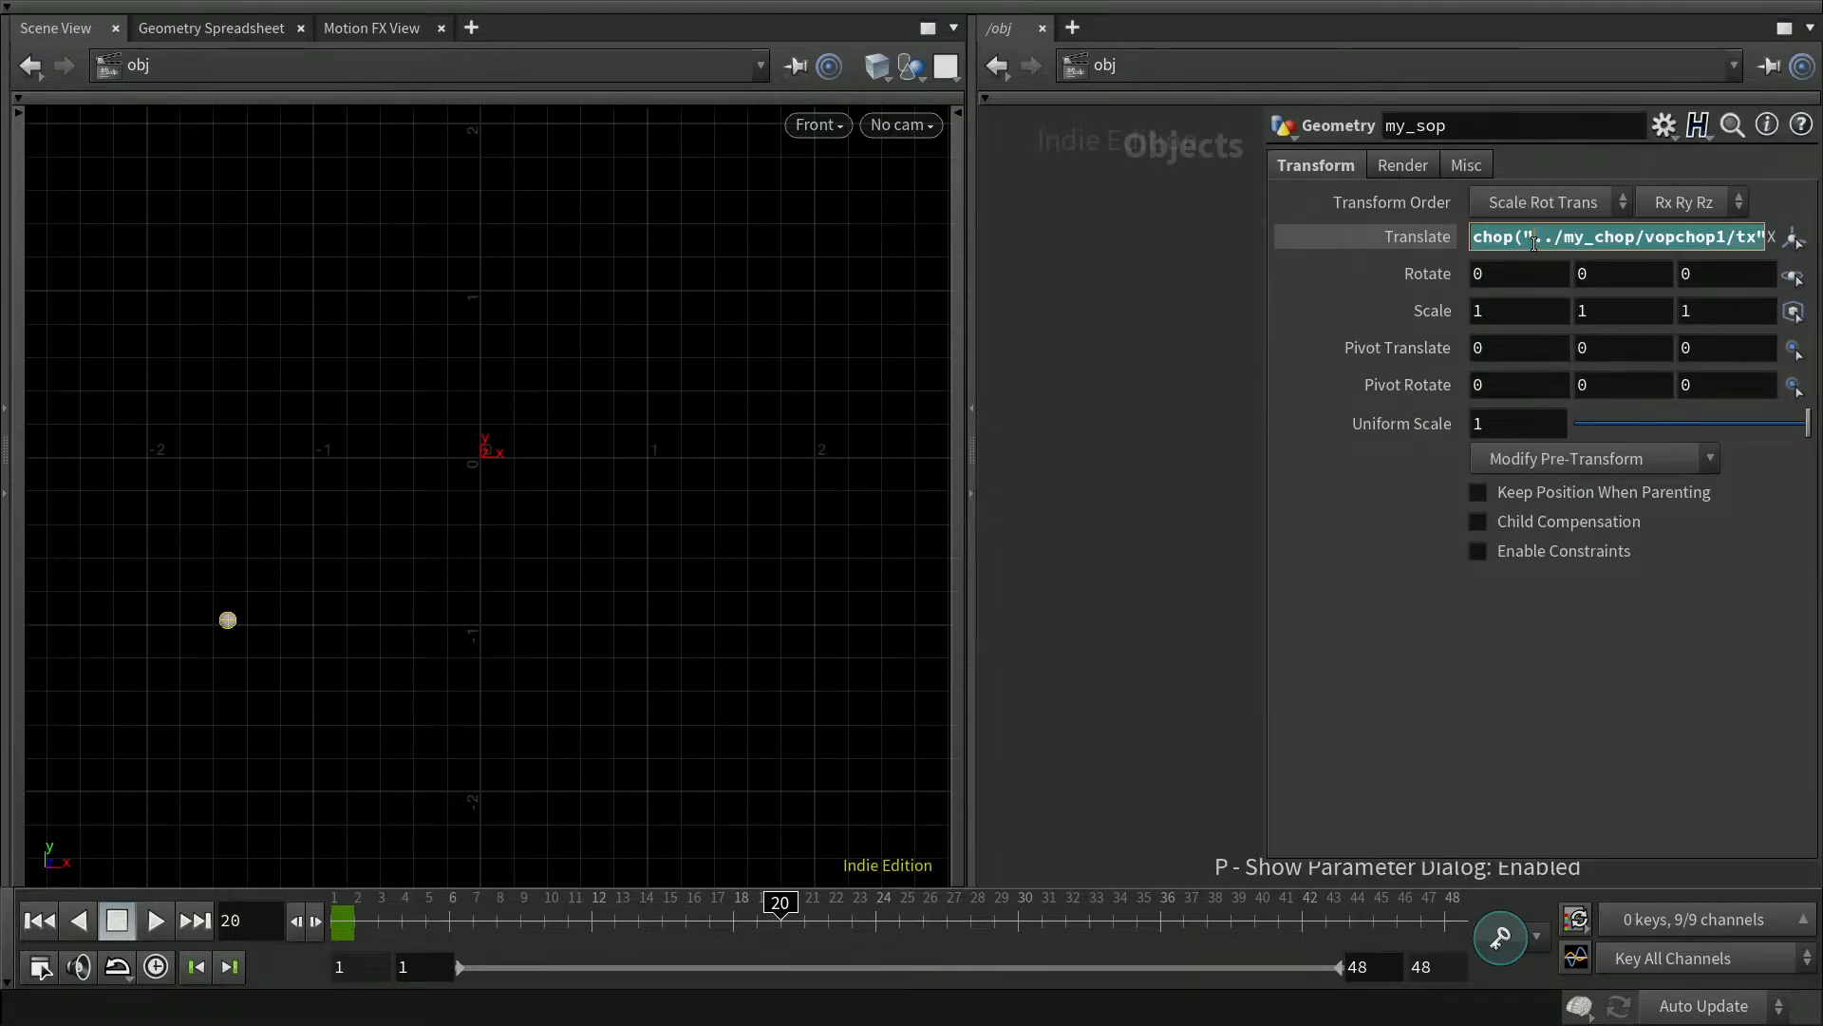
pyautogui.hotkey('ctrl', 'a')
pyautogui.hotkey('ctrl', 'c')
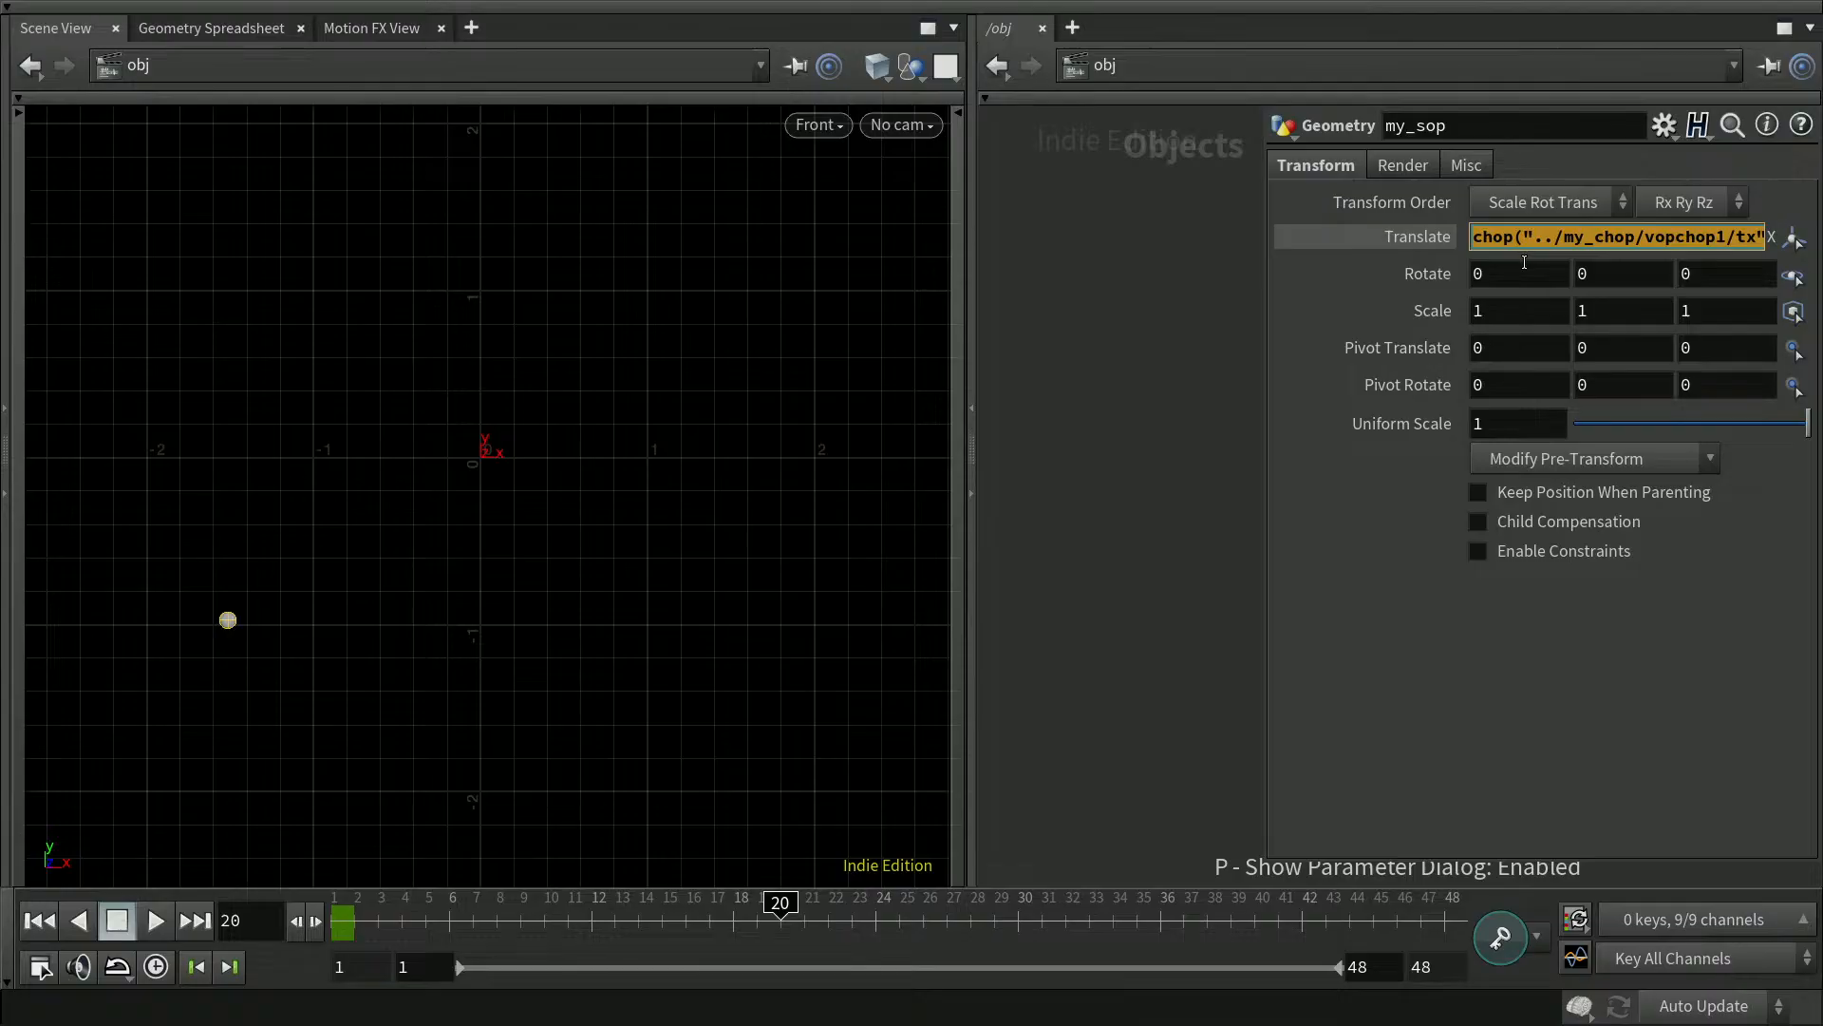
pyautogui.click(1184, 556)
pyautogui.press('p')
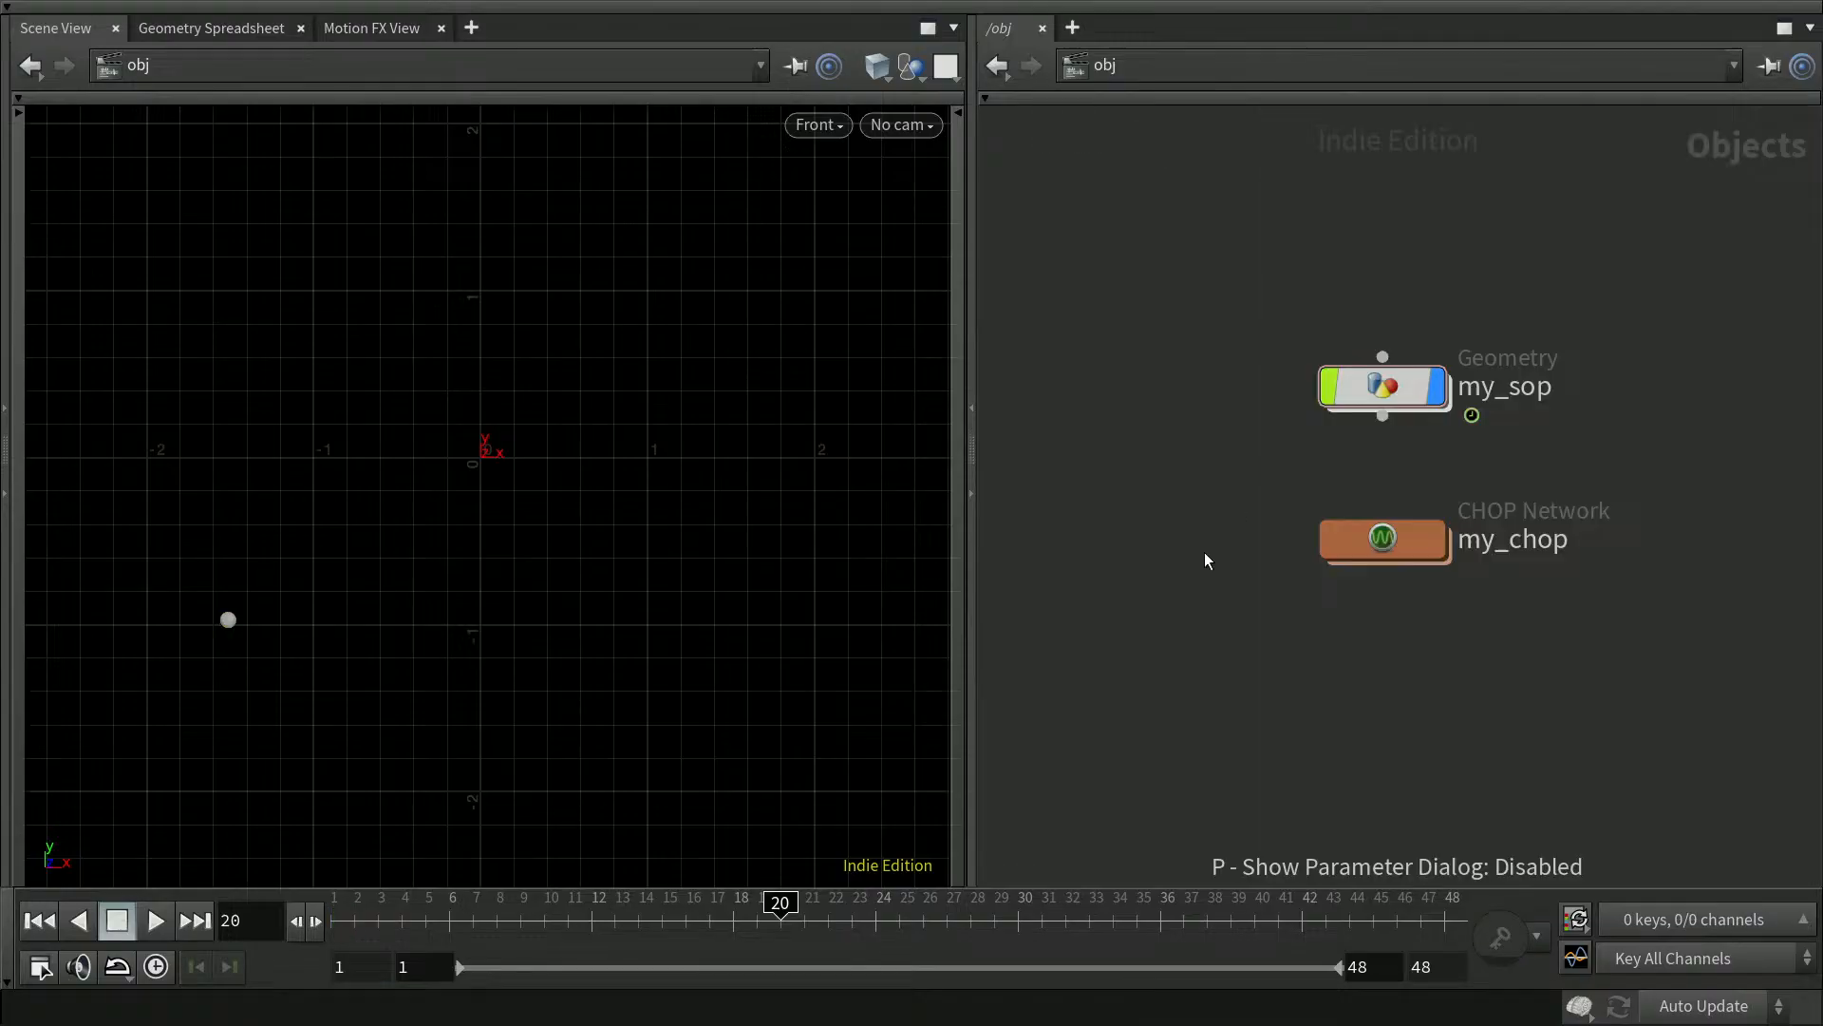
# Make room above trail1 inside my_sop and insert a Transform node between sphere1 and trail1
pyautogui.doubleClick(1398, 384)
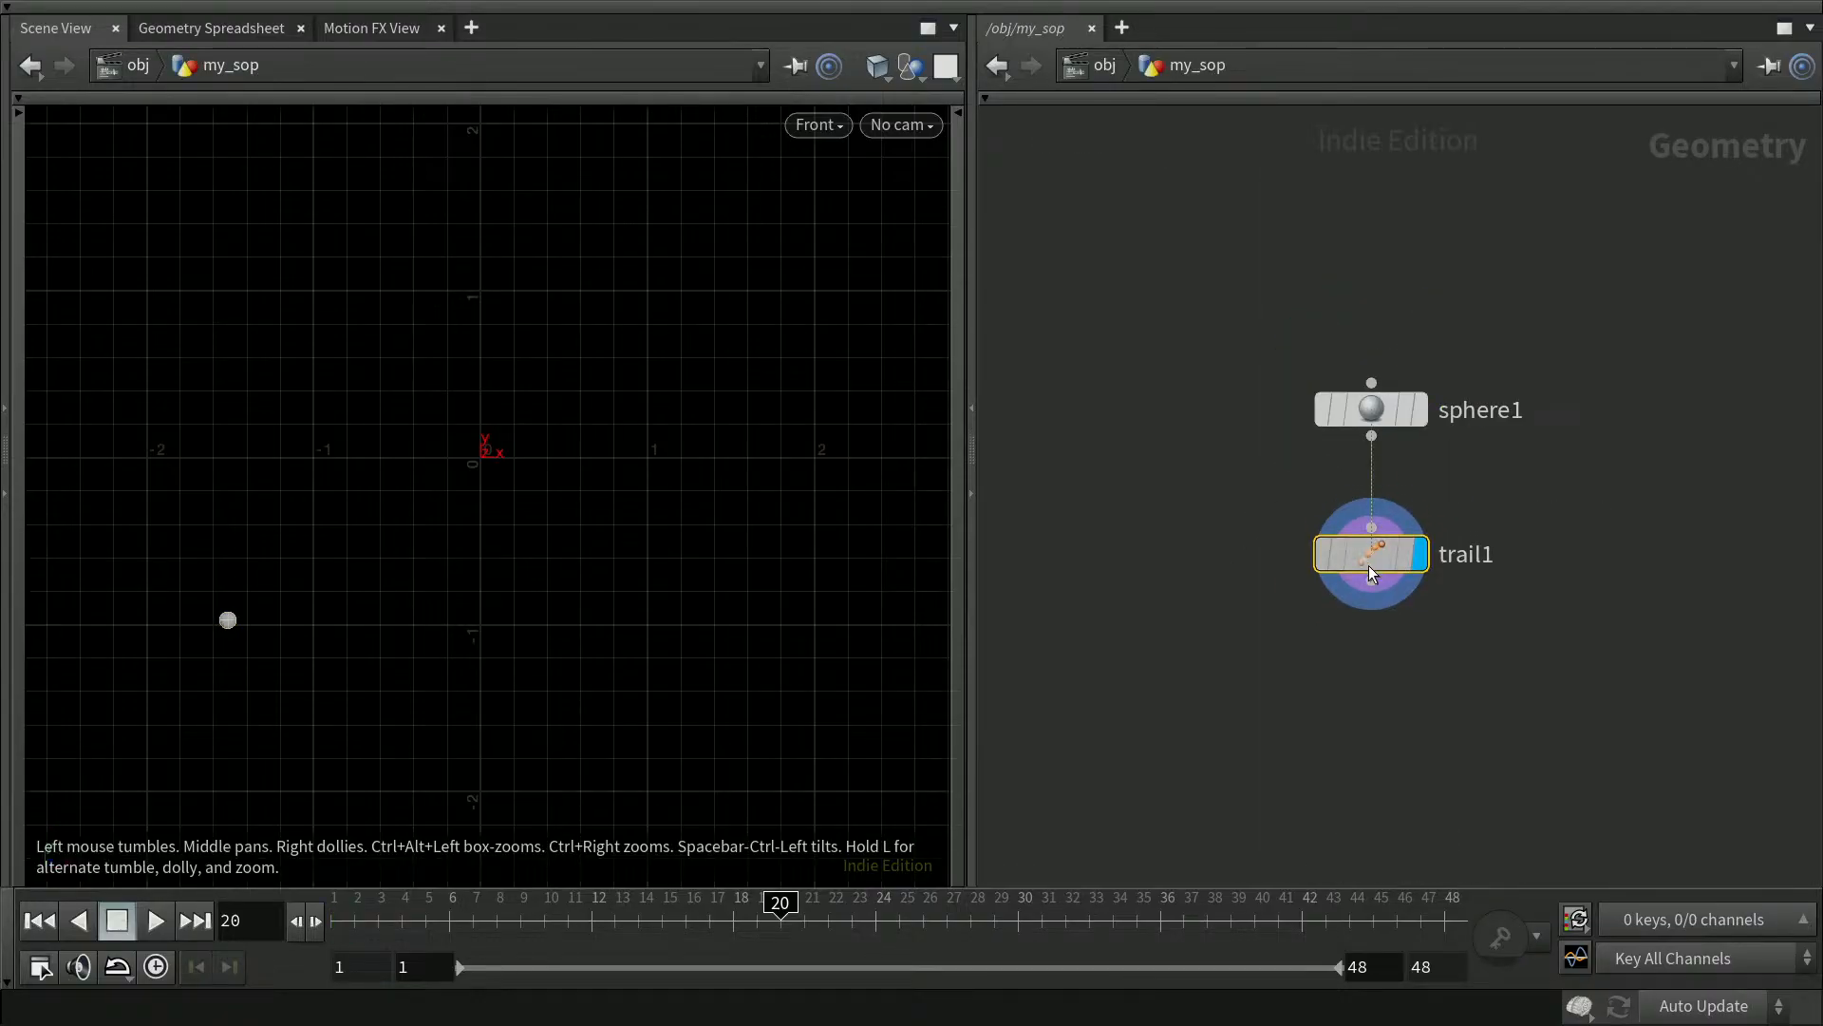
pyautogui.moveTo(1356, 694); pyautogui.dragTo(1369, 696)
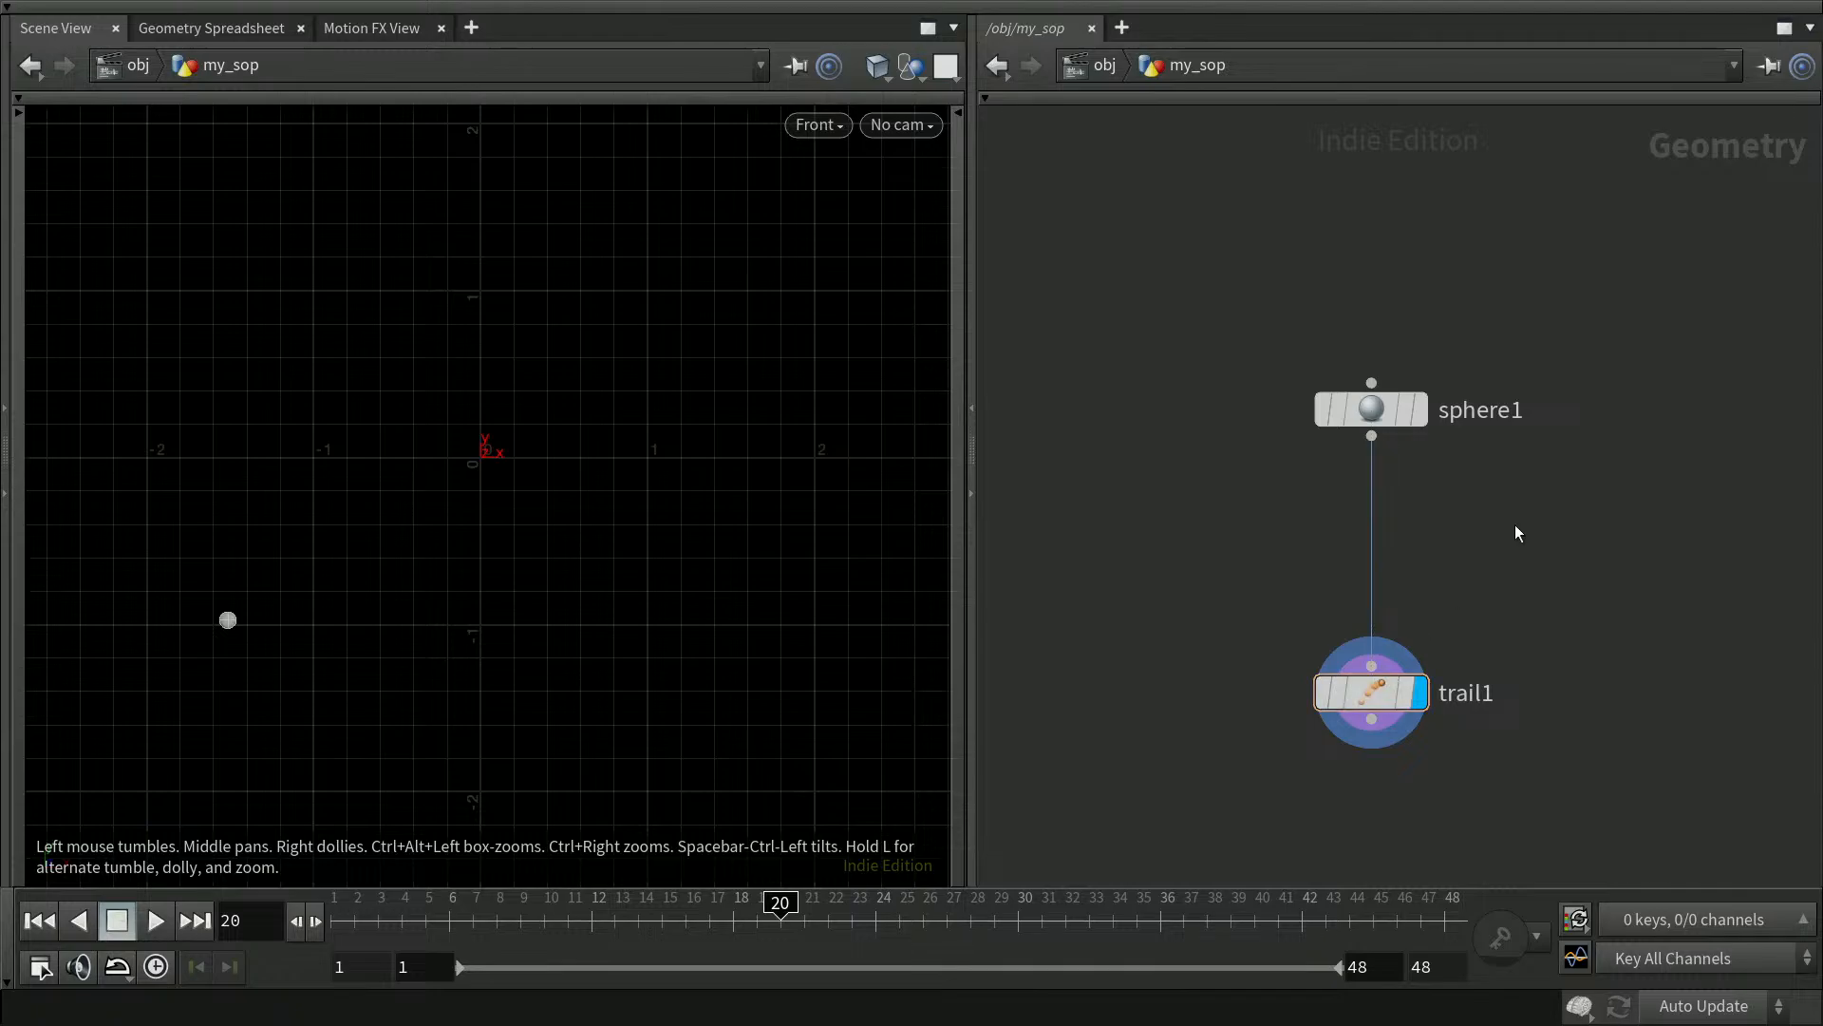
pyautogui.press('Tab')
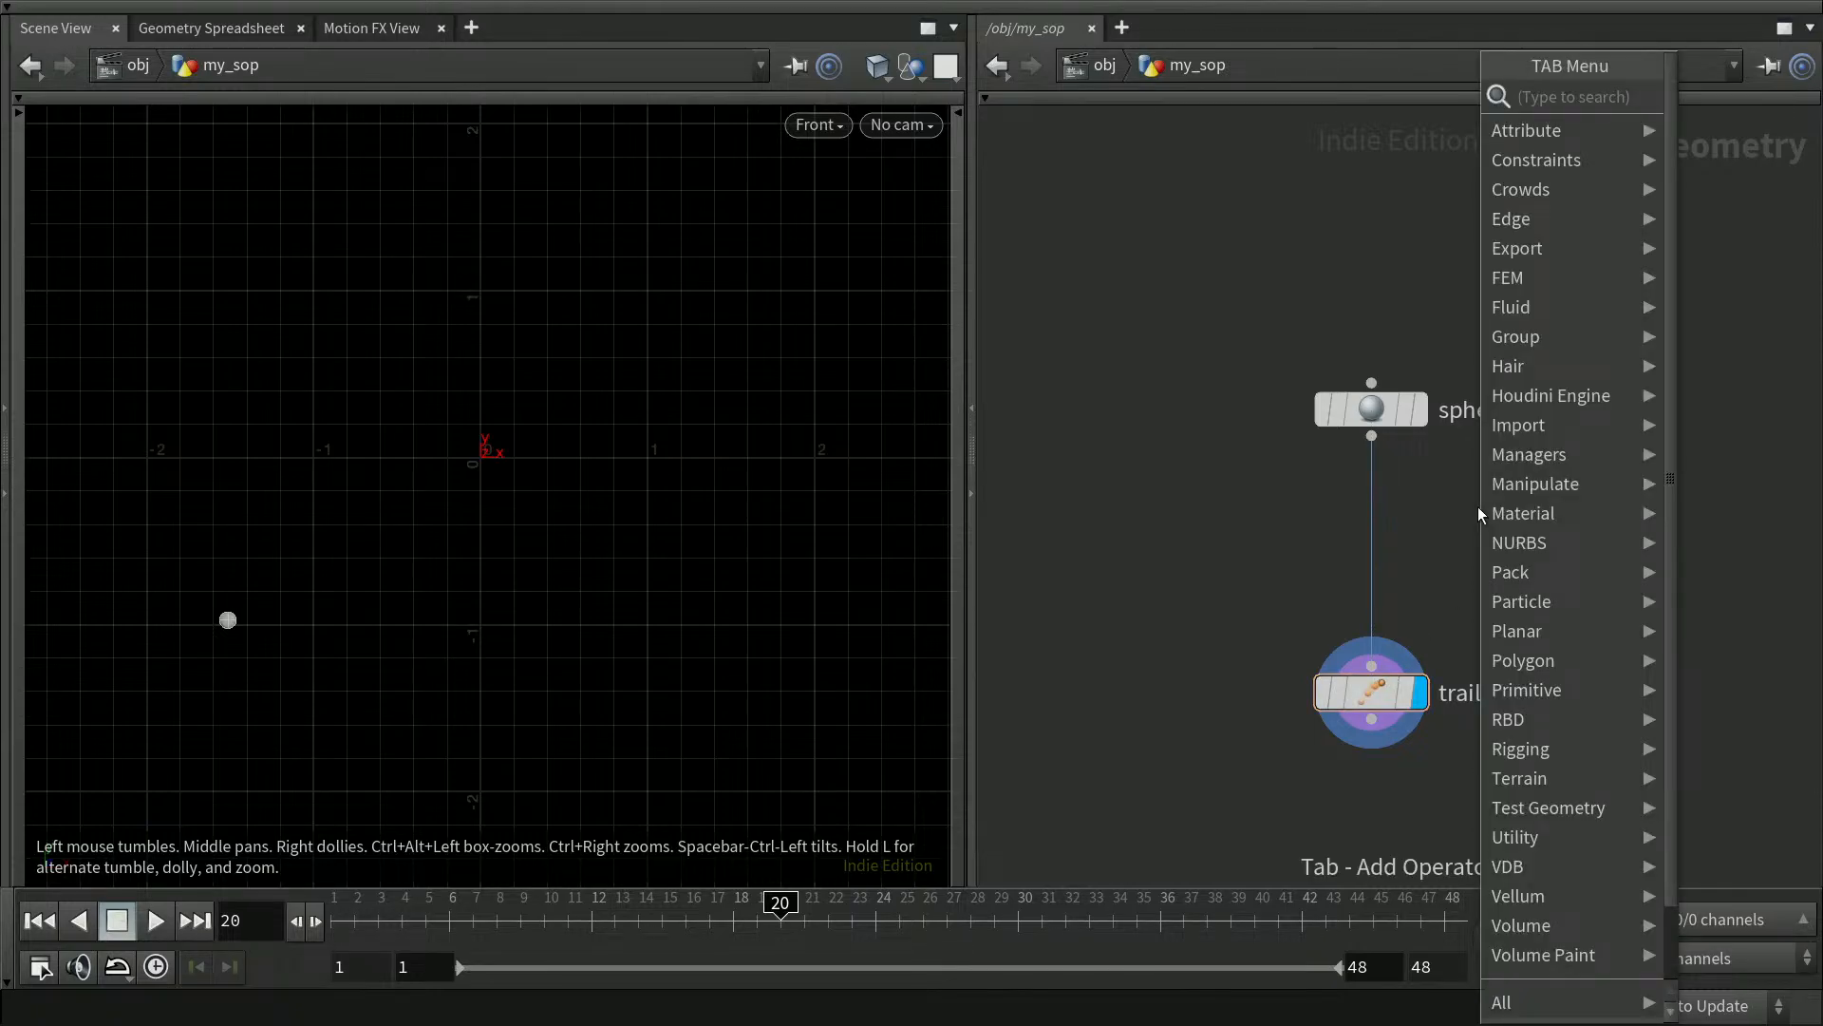
pyautogui.write('transf')
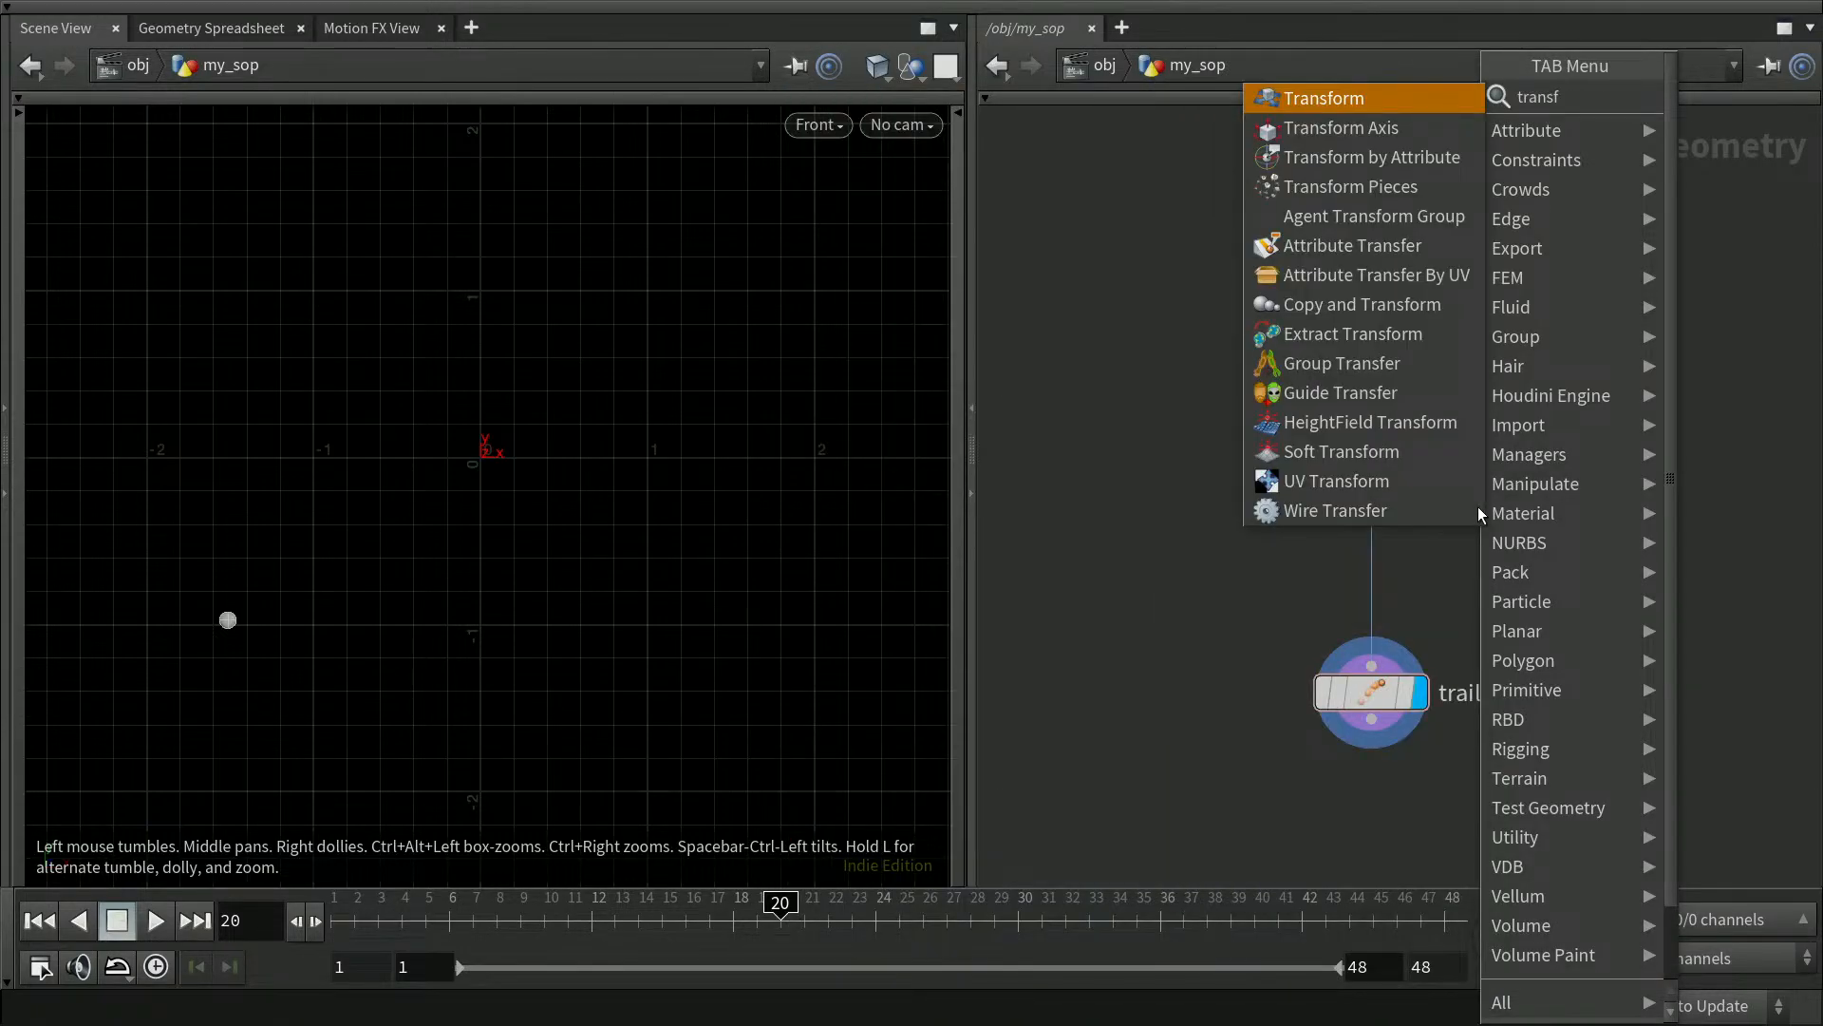
pyautogui.press('Return')
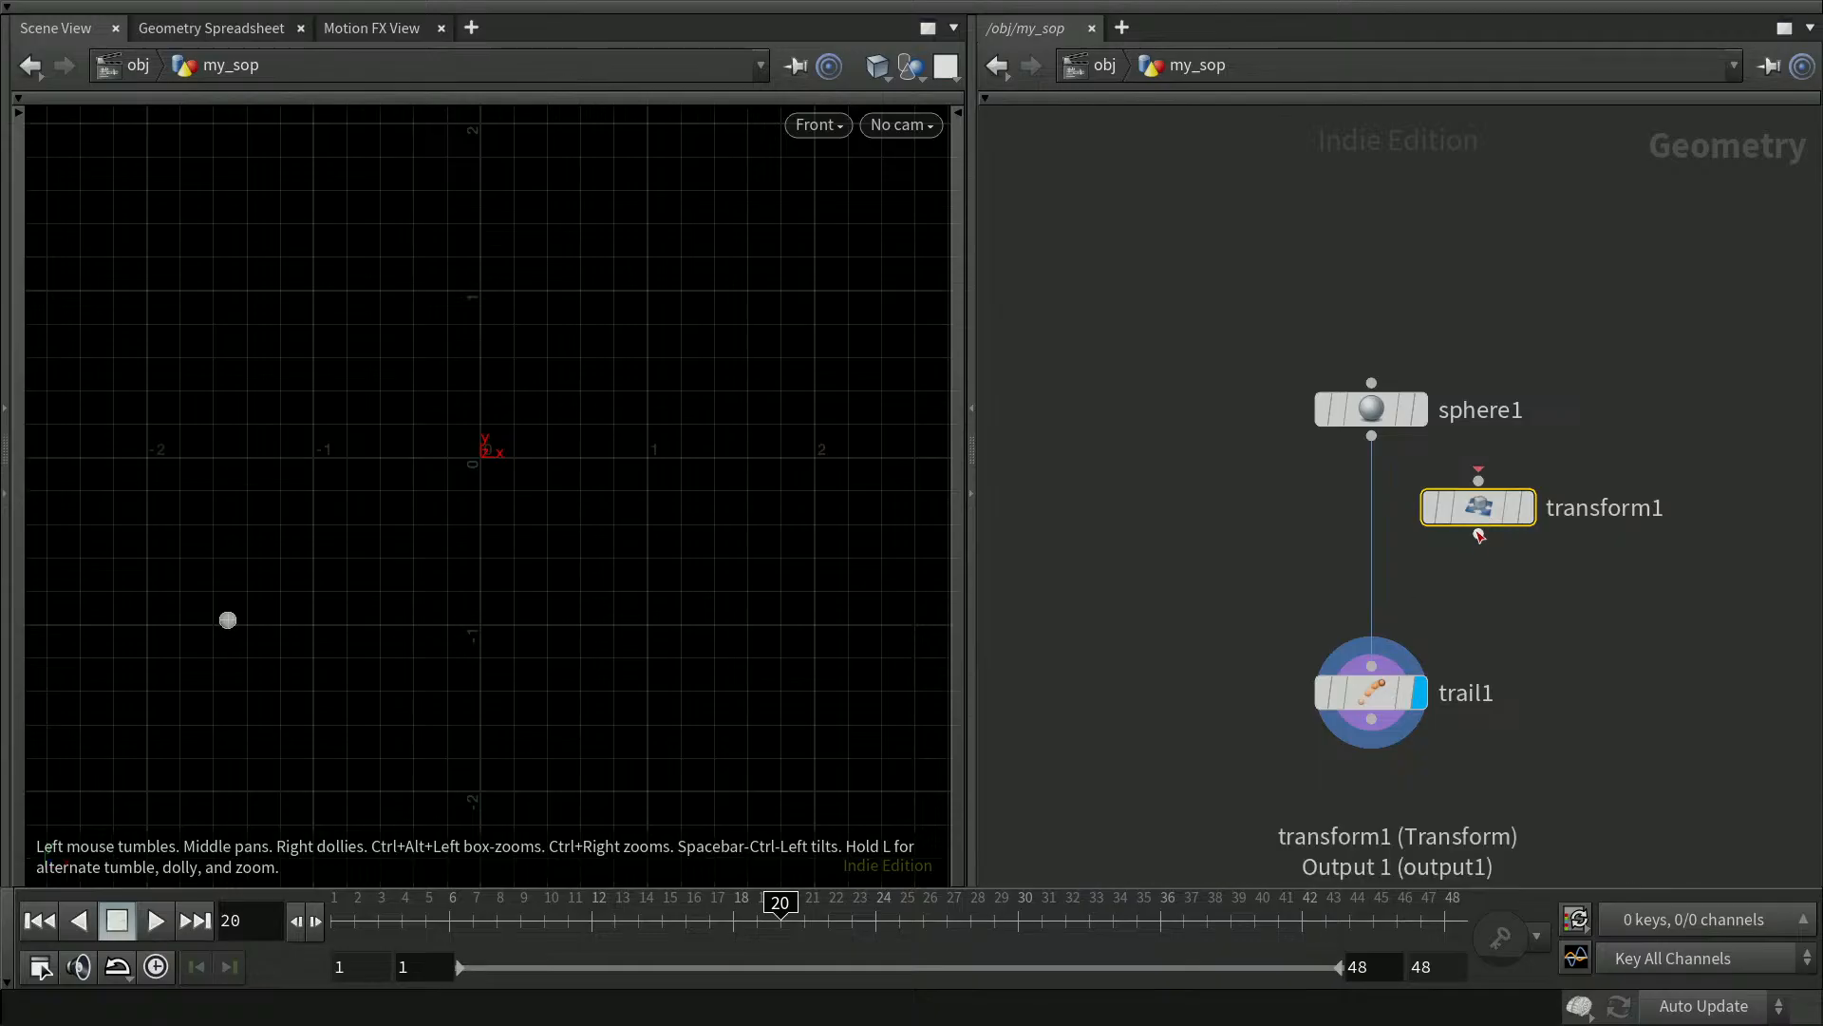
pyautogui.click(1396, 537)
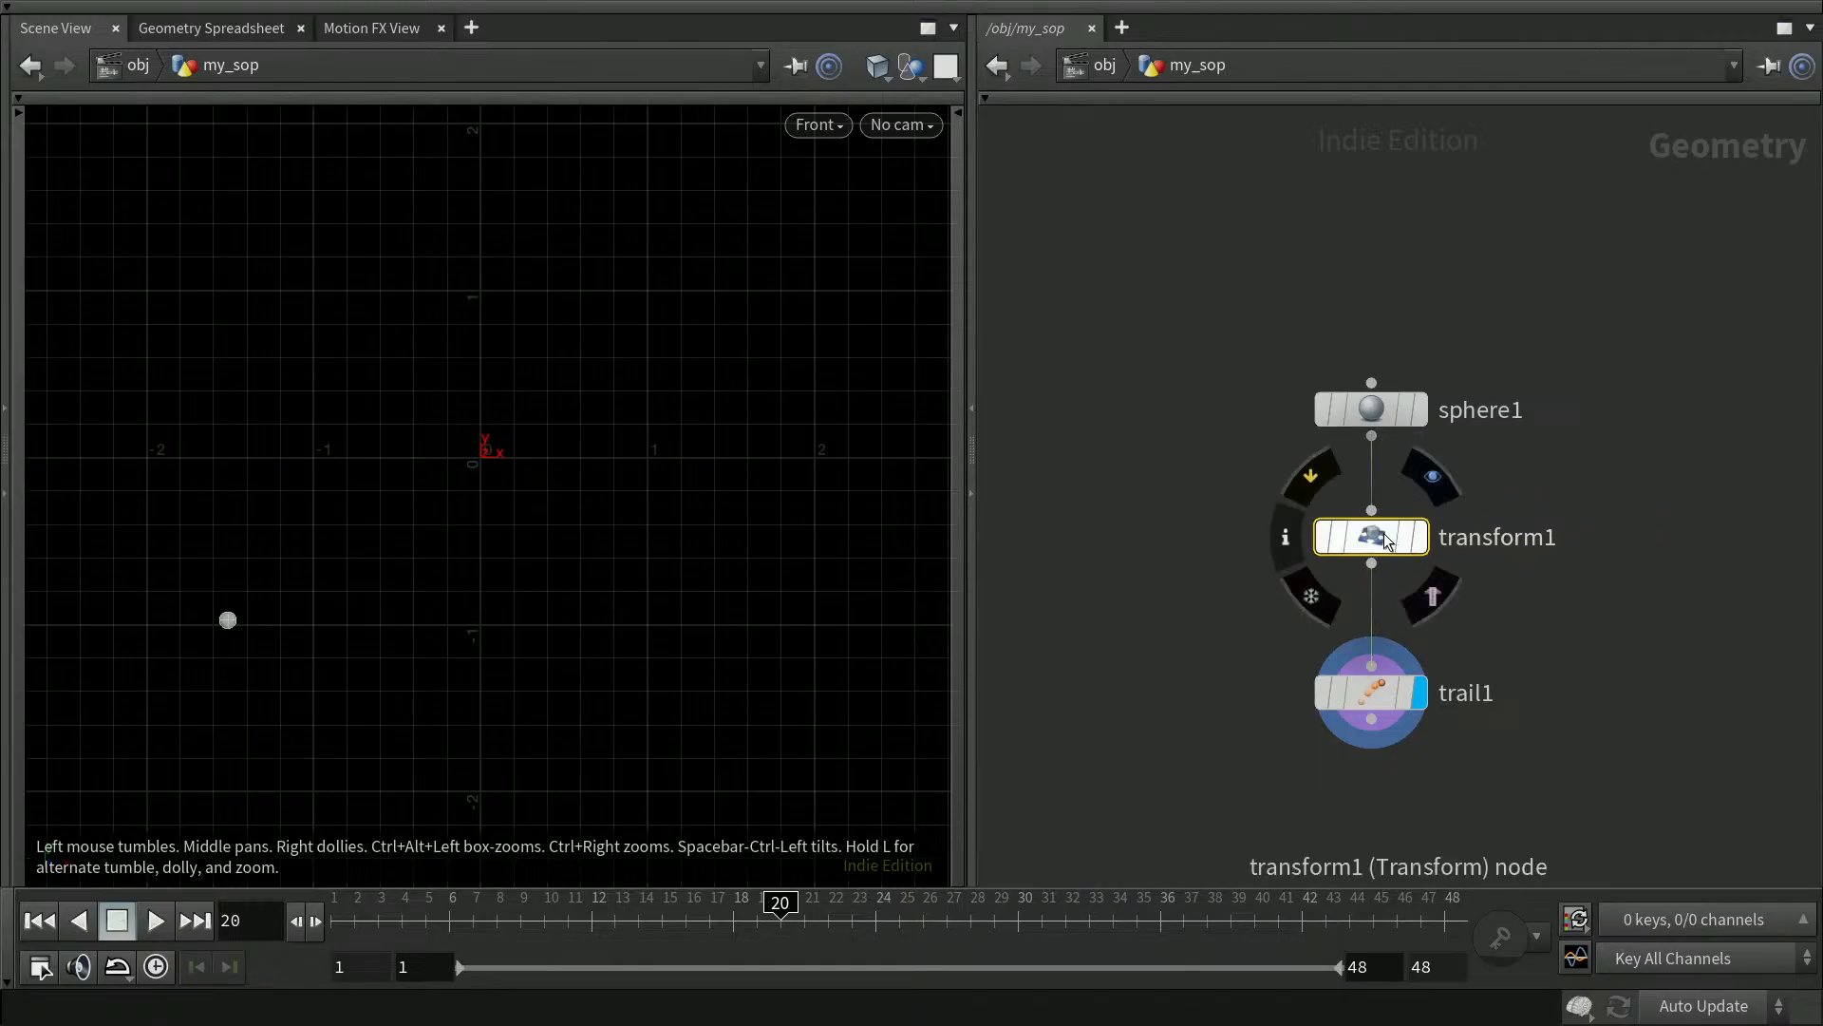
# Paste the copied expression into transform1's Translate X and adapt its path to chop("../../my_chop/vopchop1/tx")
pyautogui.press('p')
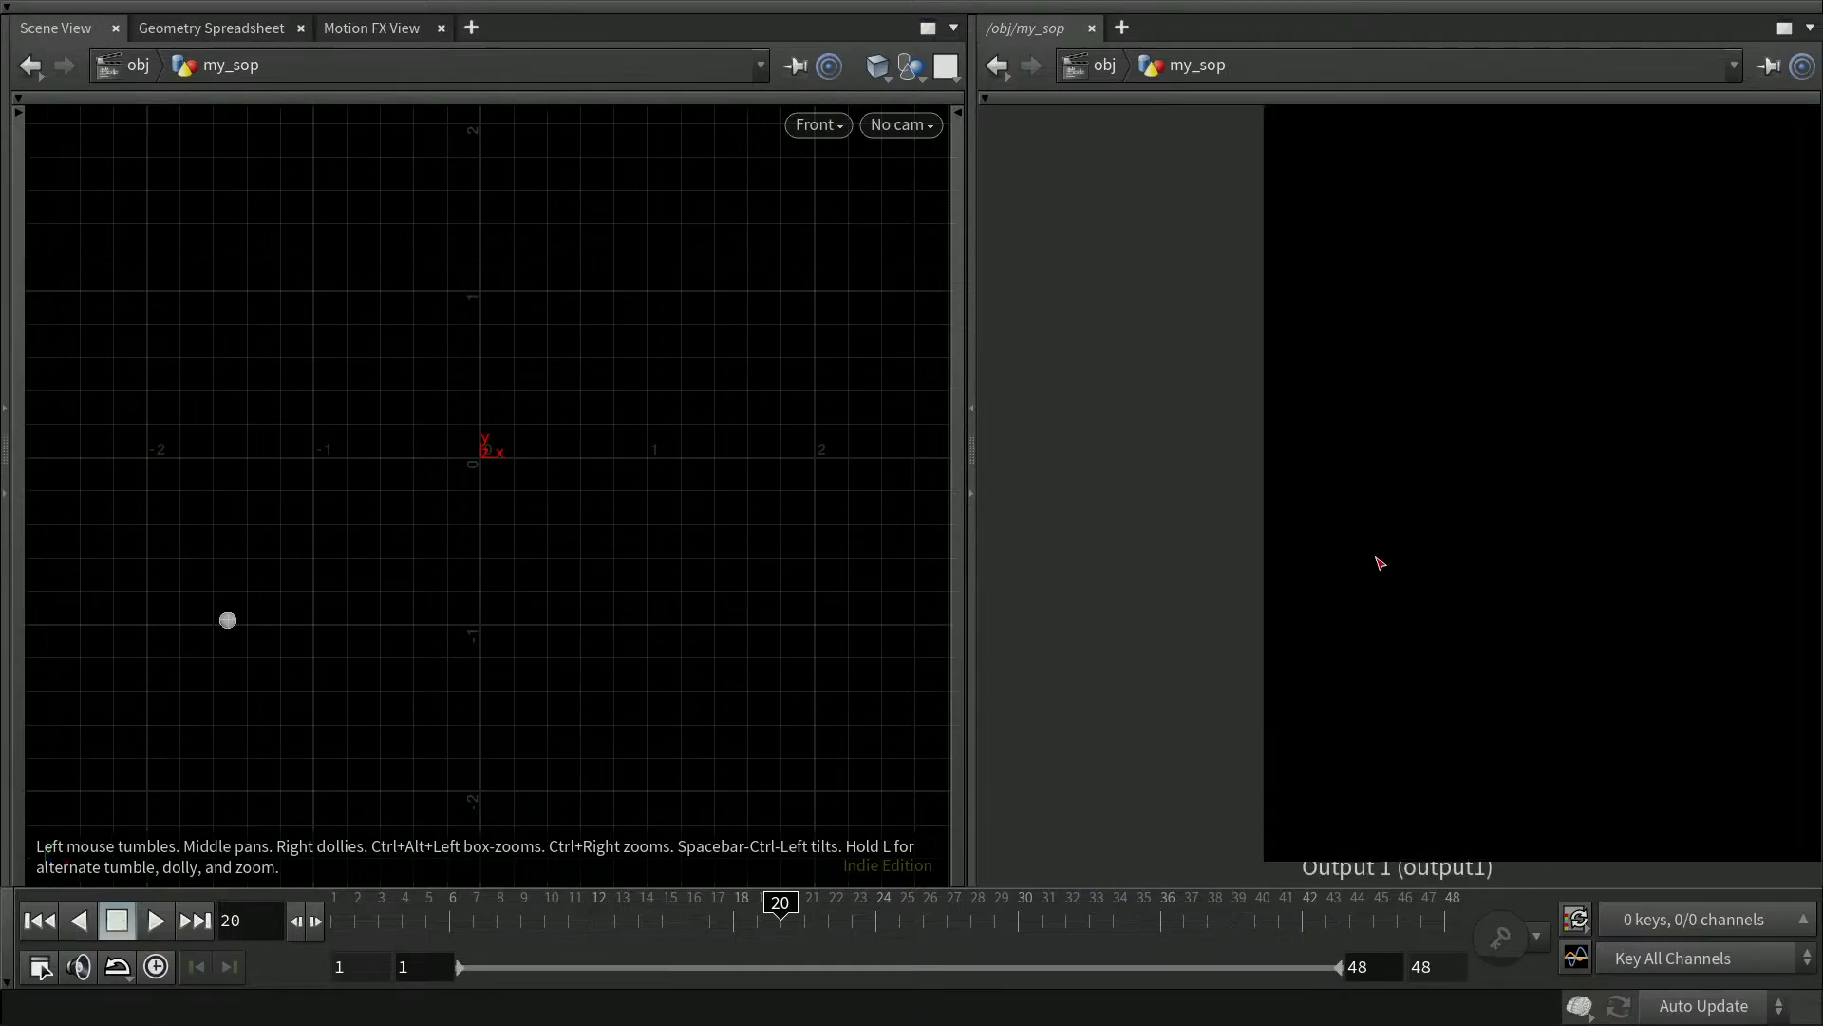
pyautogui.click(1471, 275)
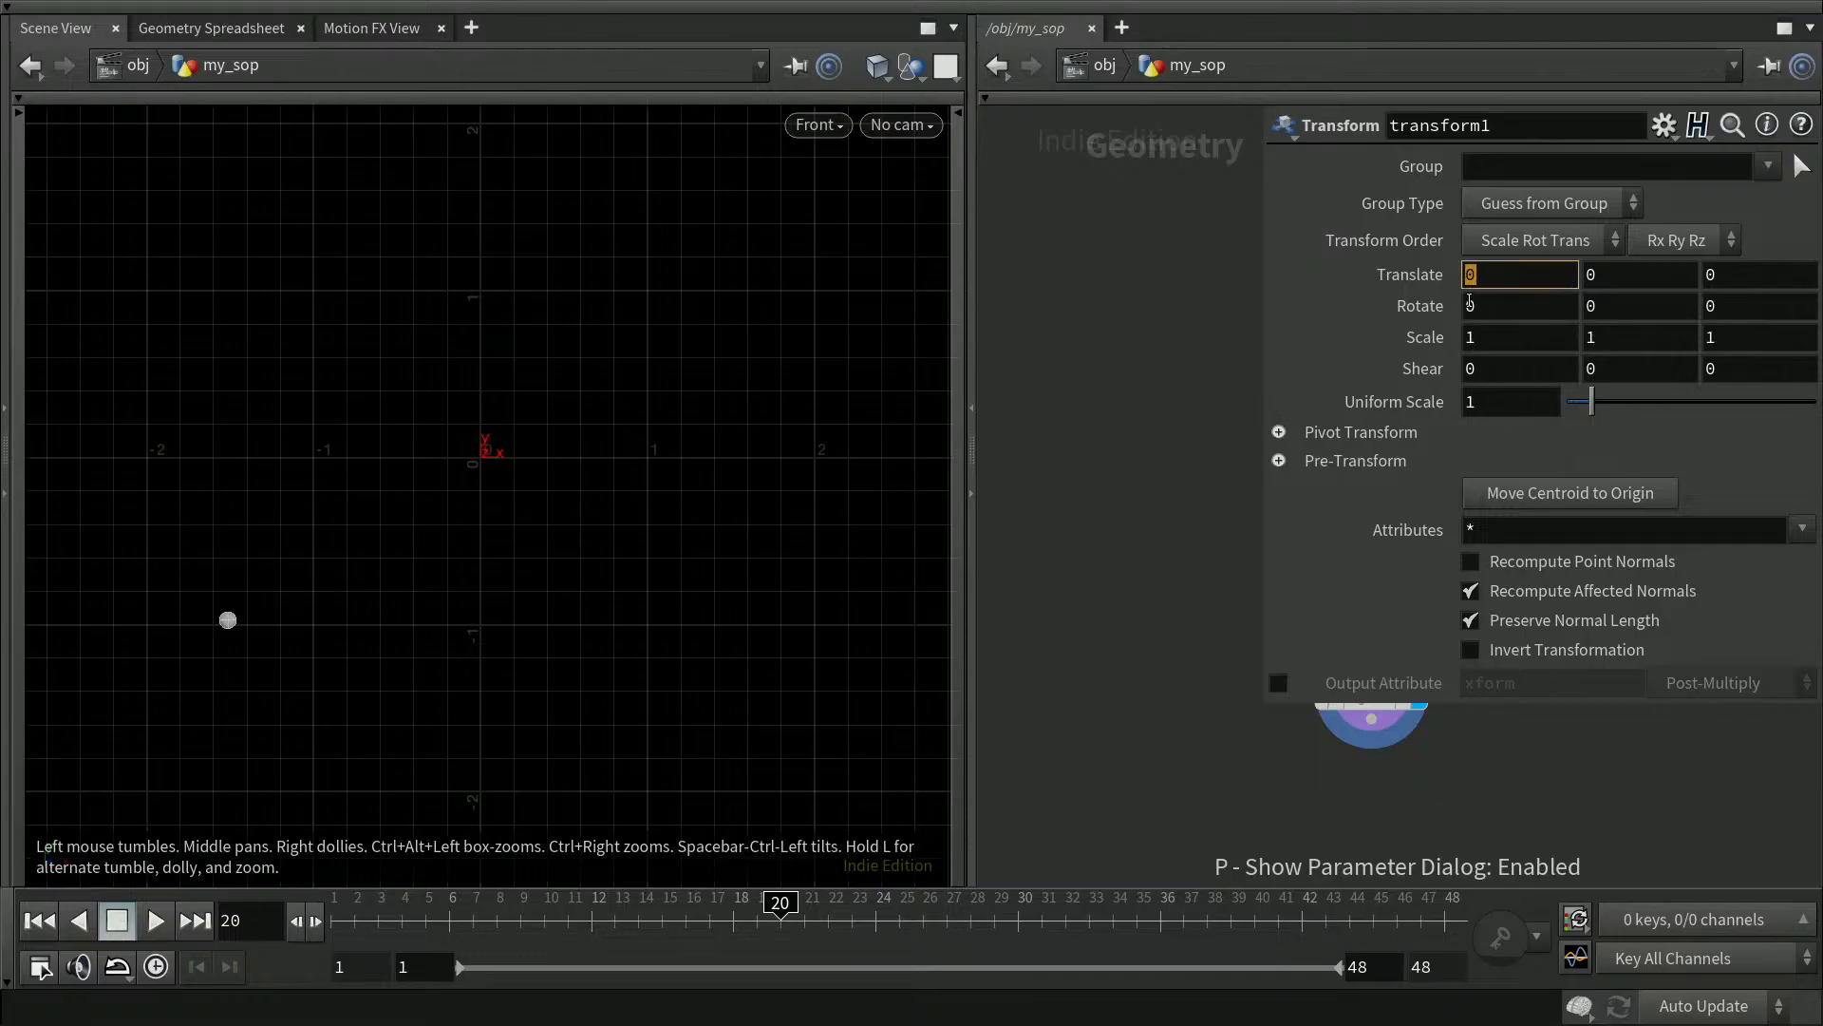
pyautogui.hotkey('ctrl', 'v')
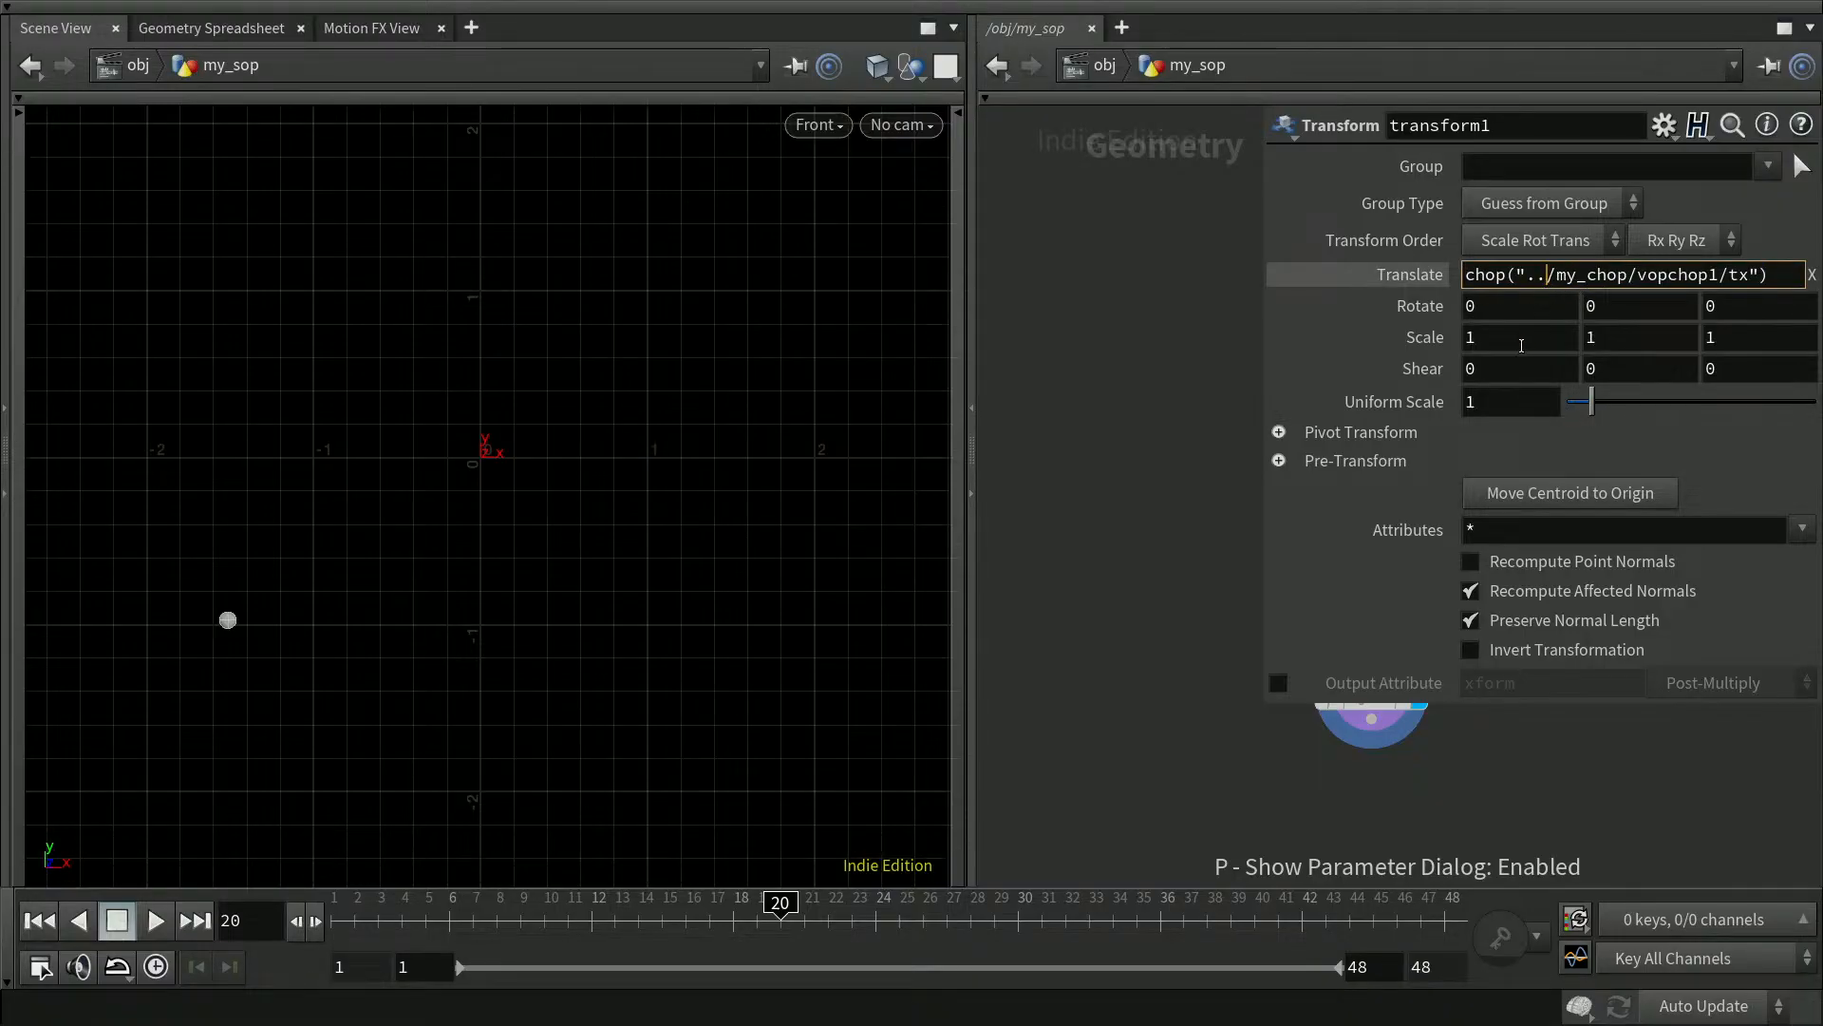
pyautogui.write('.')
pyautogui.press('BackSpace')
pyautogui.write('/..')
pyautogui.press('Return')
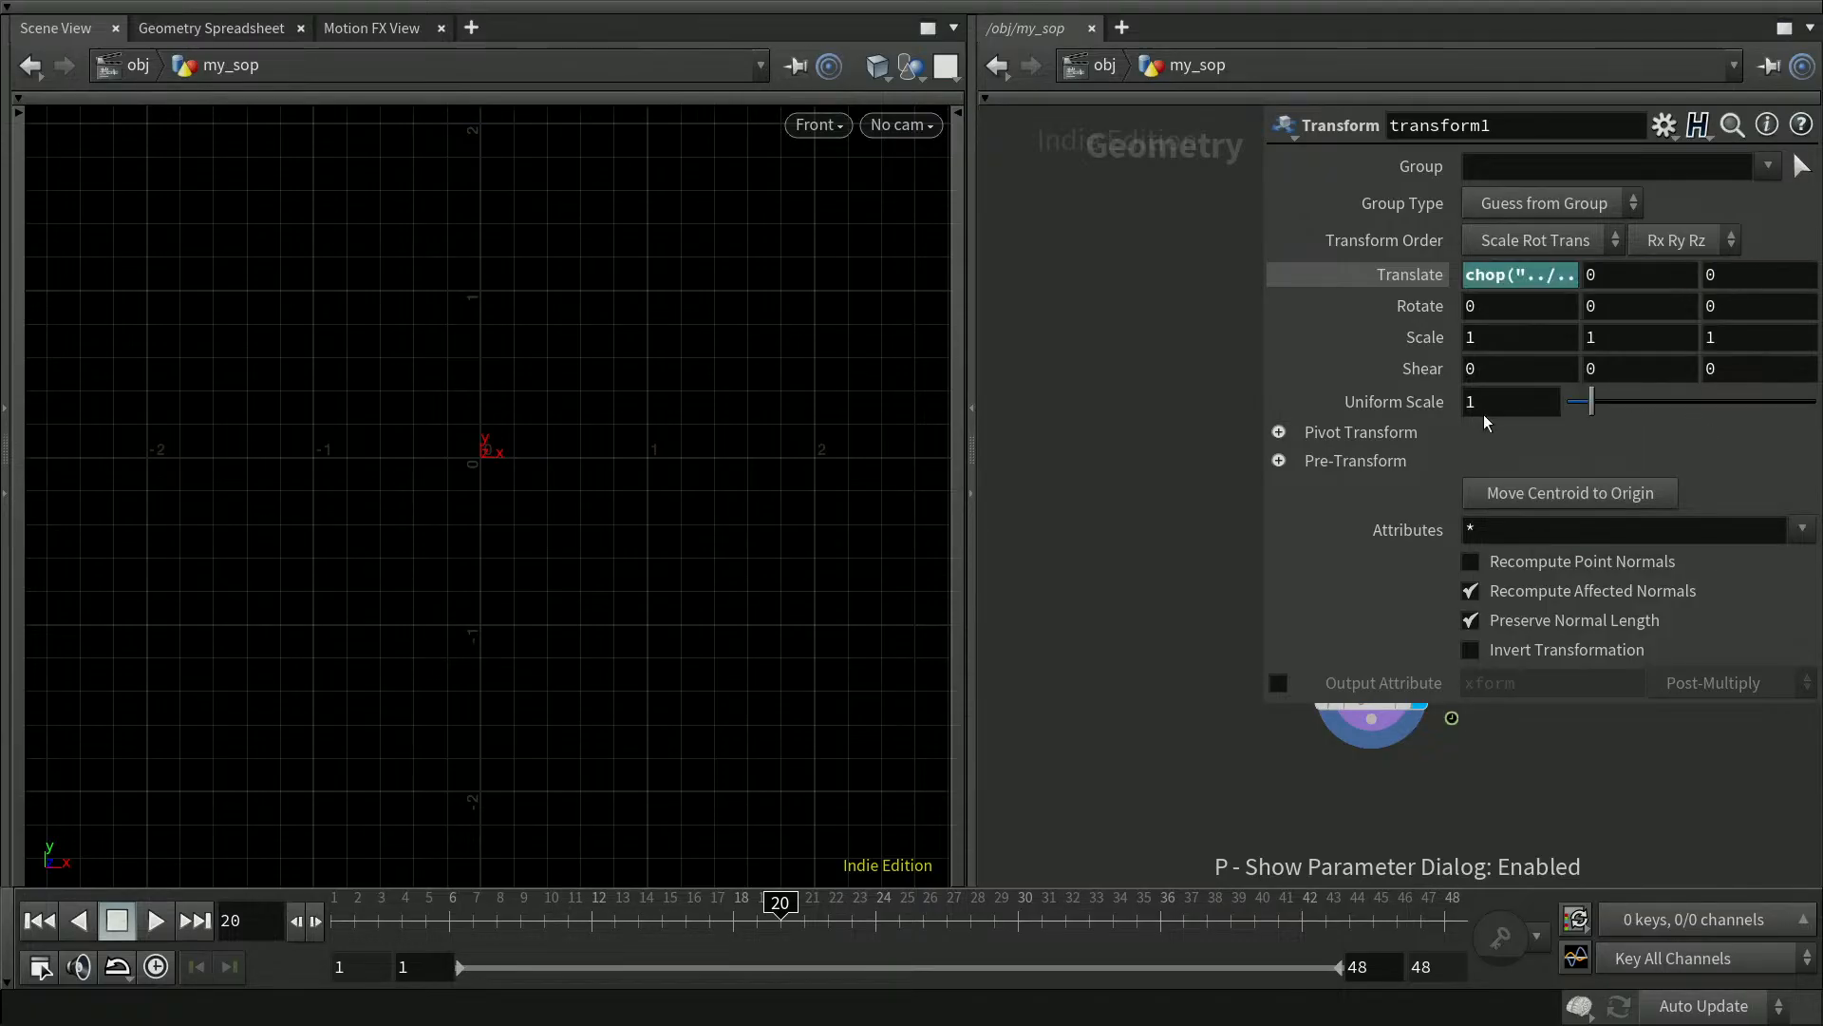
pyautogui.click(1417, 274)
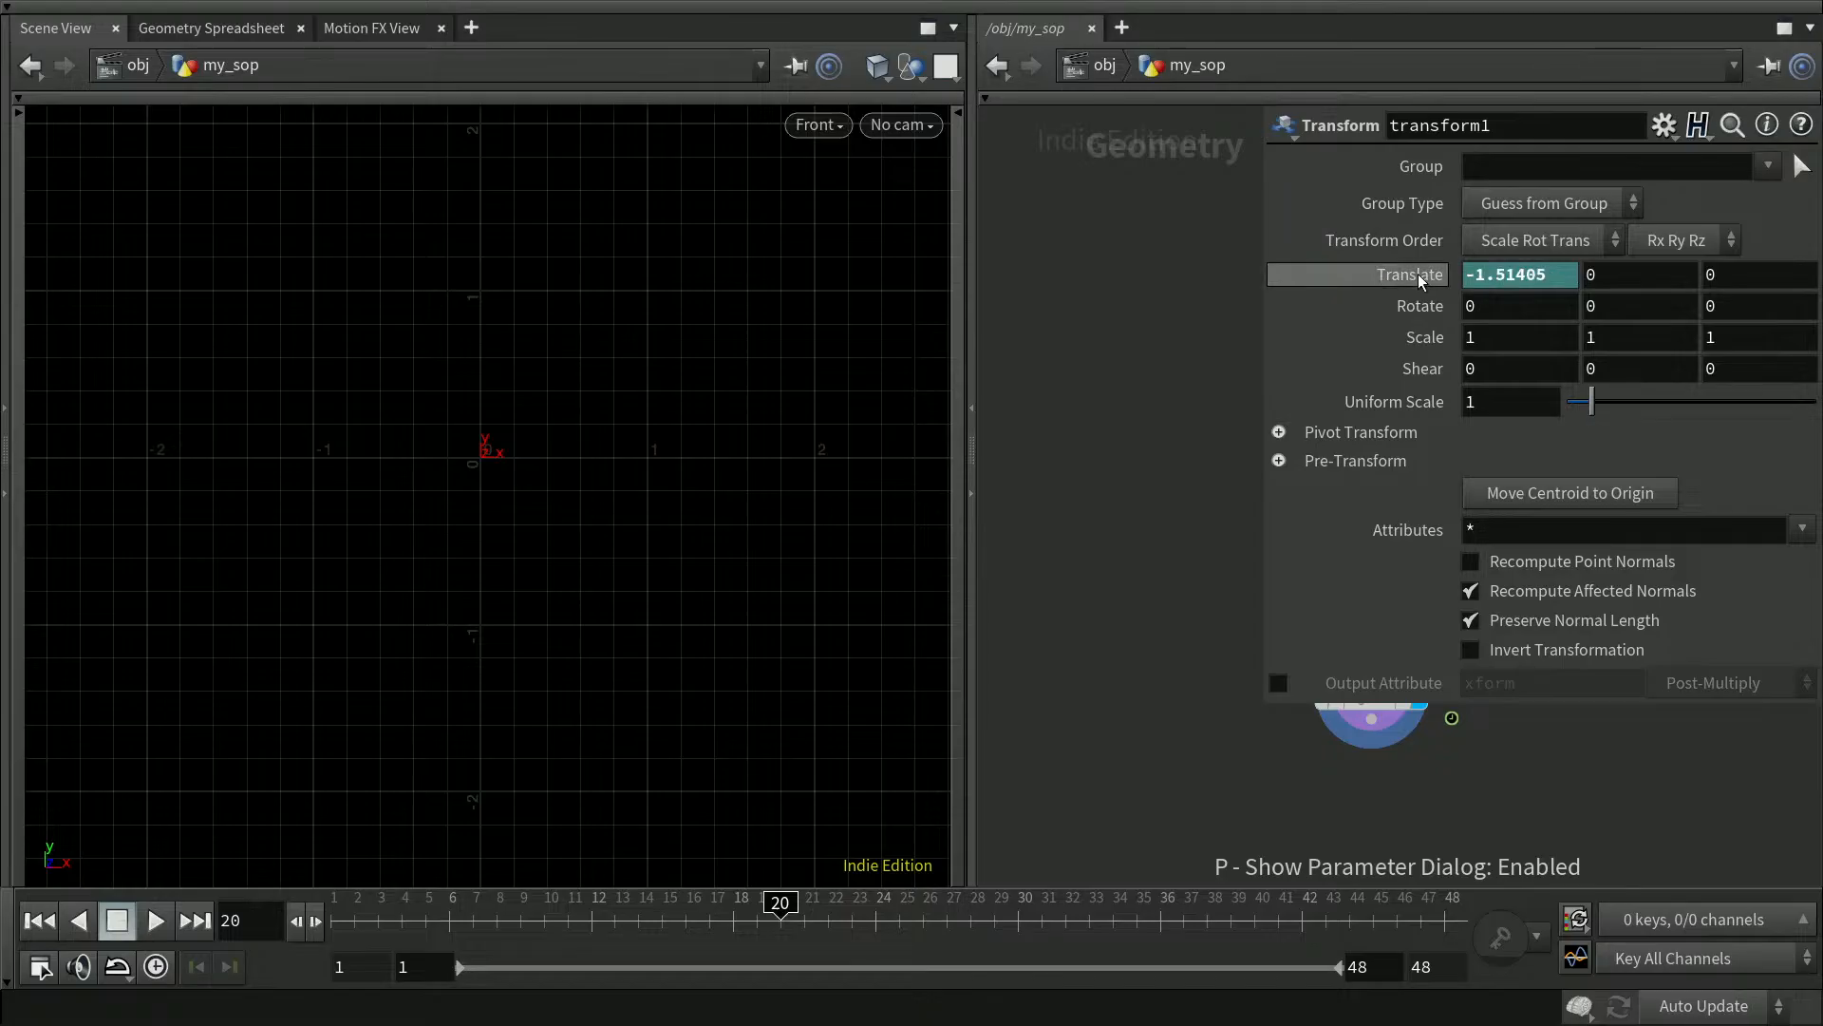
pyautogui.click(1417, 269)
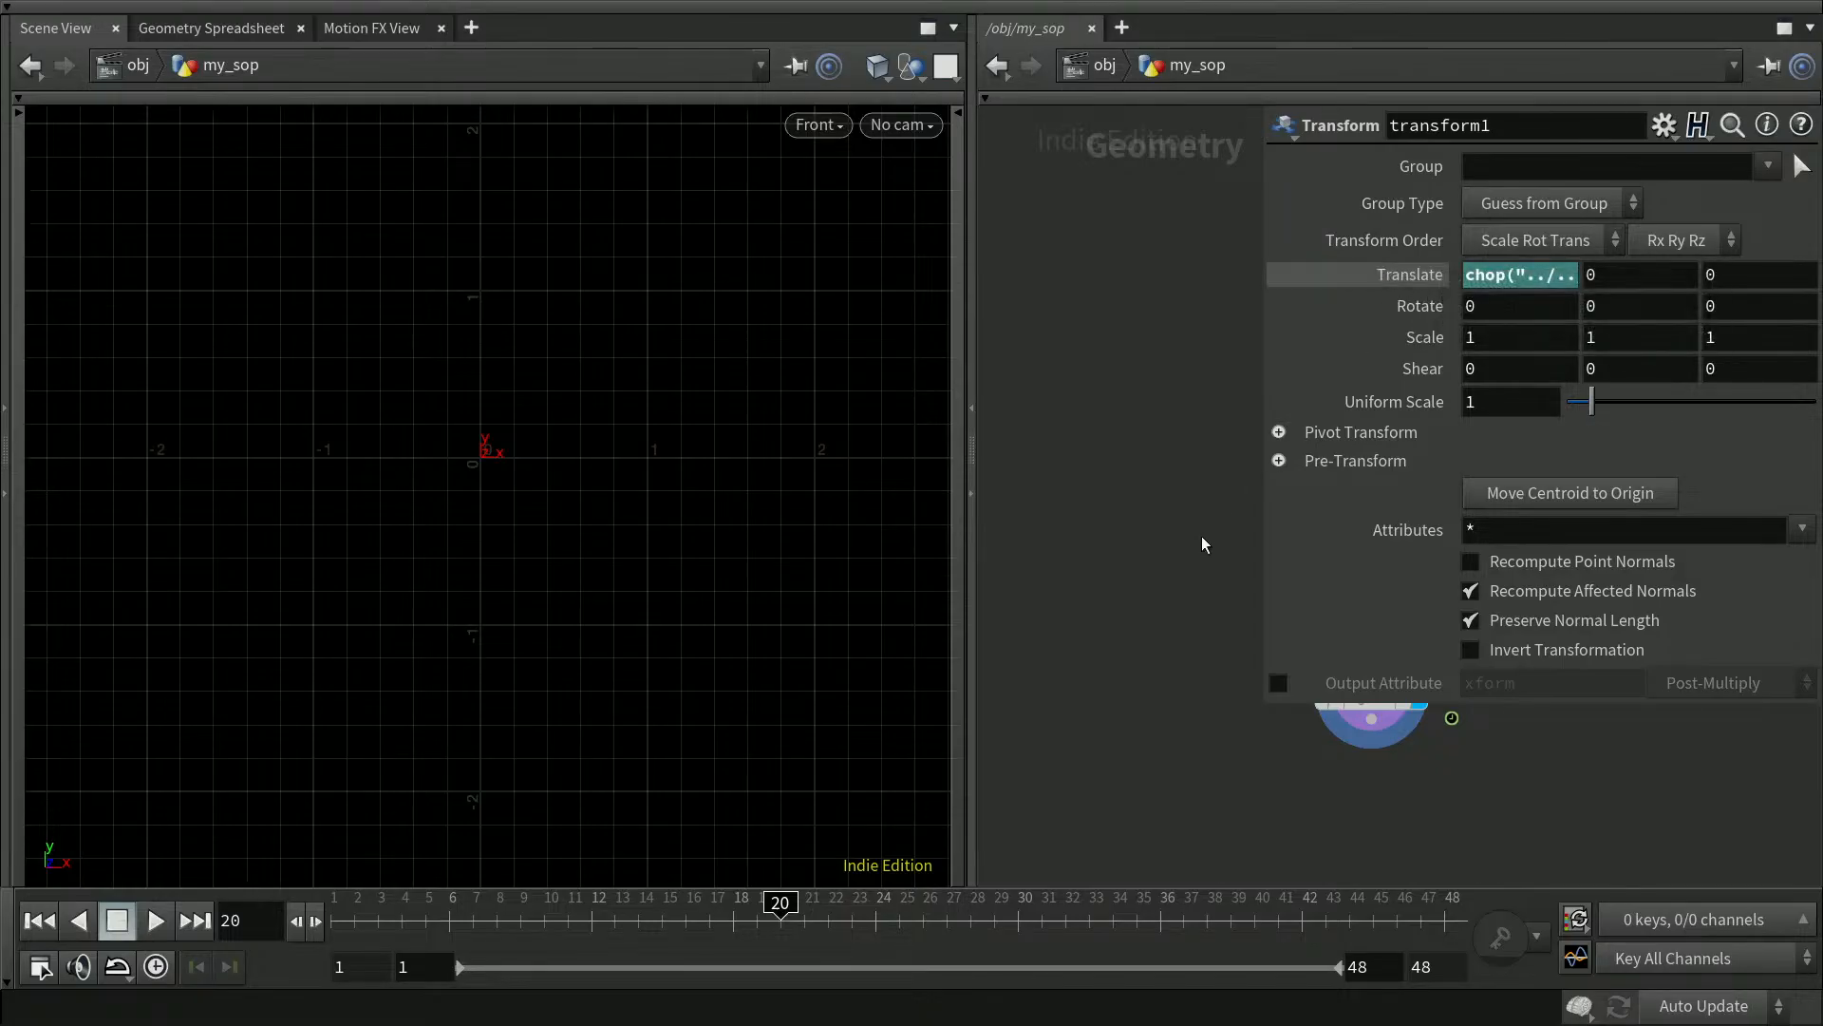
pyautogui.press('p')
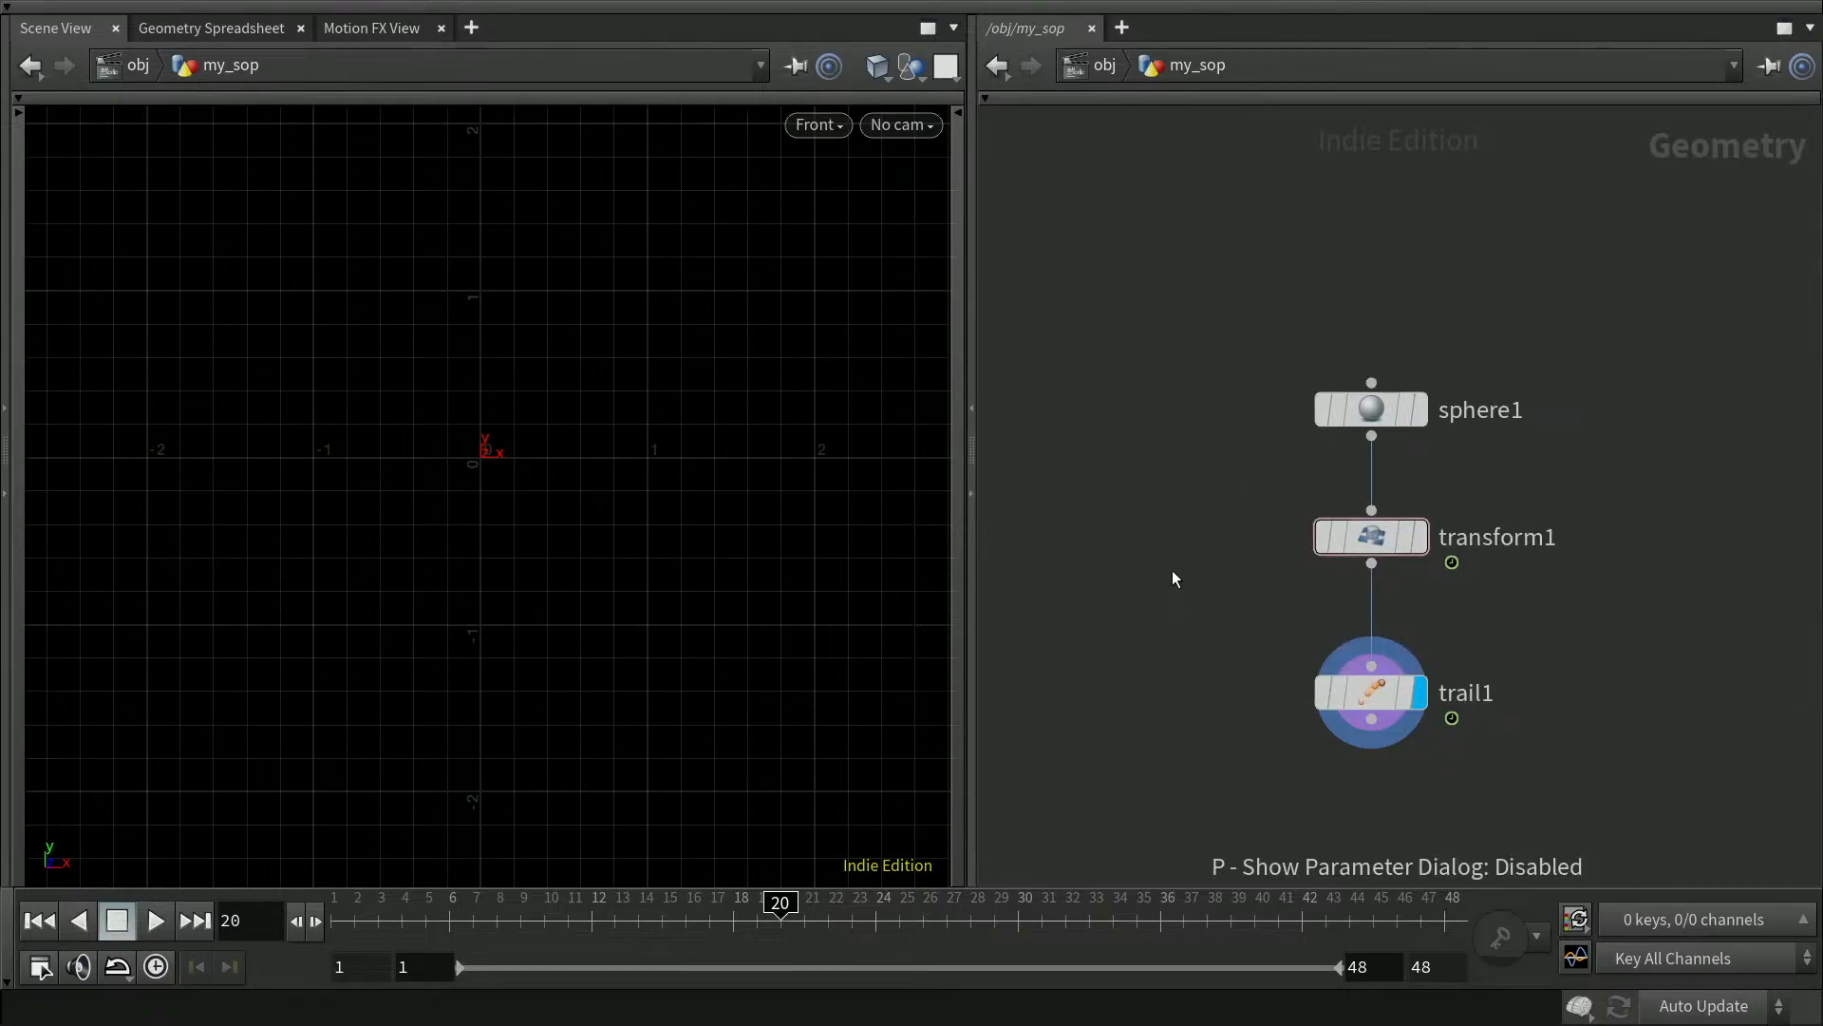
# Set transform1's Translate Y to the expression chop("../../my_chop/vopchop1/ty")
pyautogui.press('p')
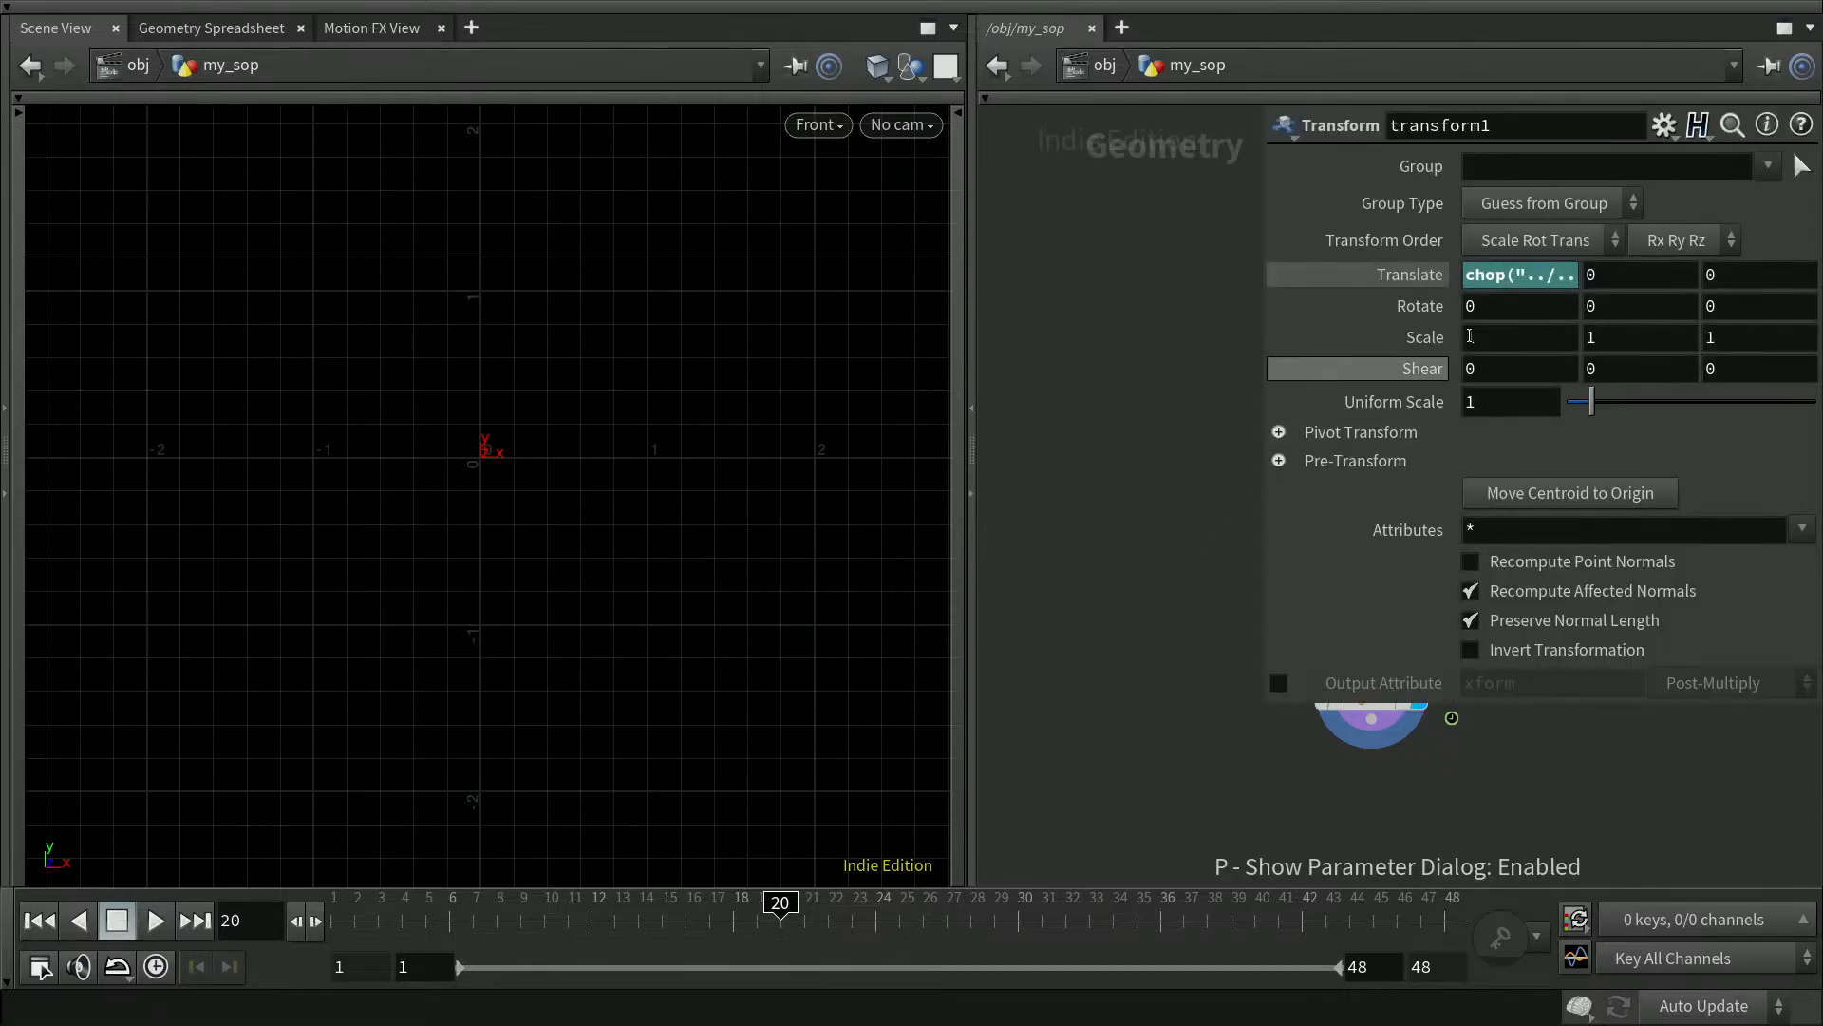
pyautogui.click(1524, 279)
pyautogui.press('Return')
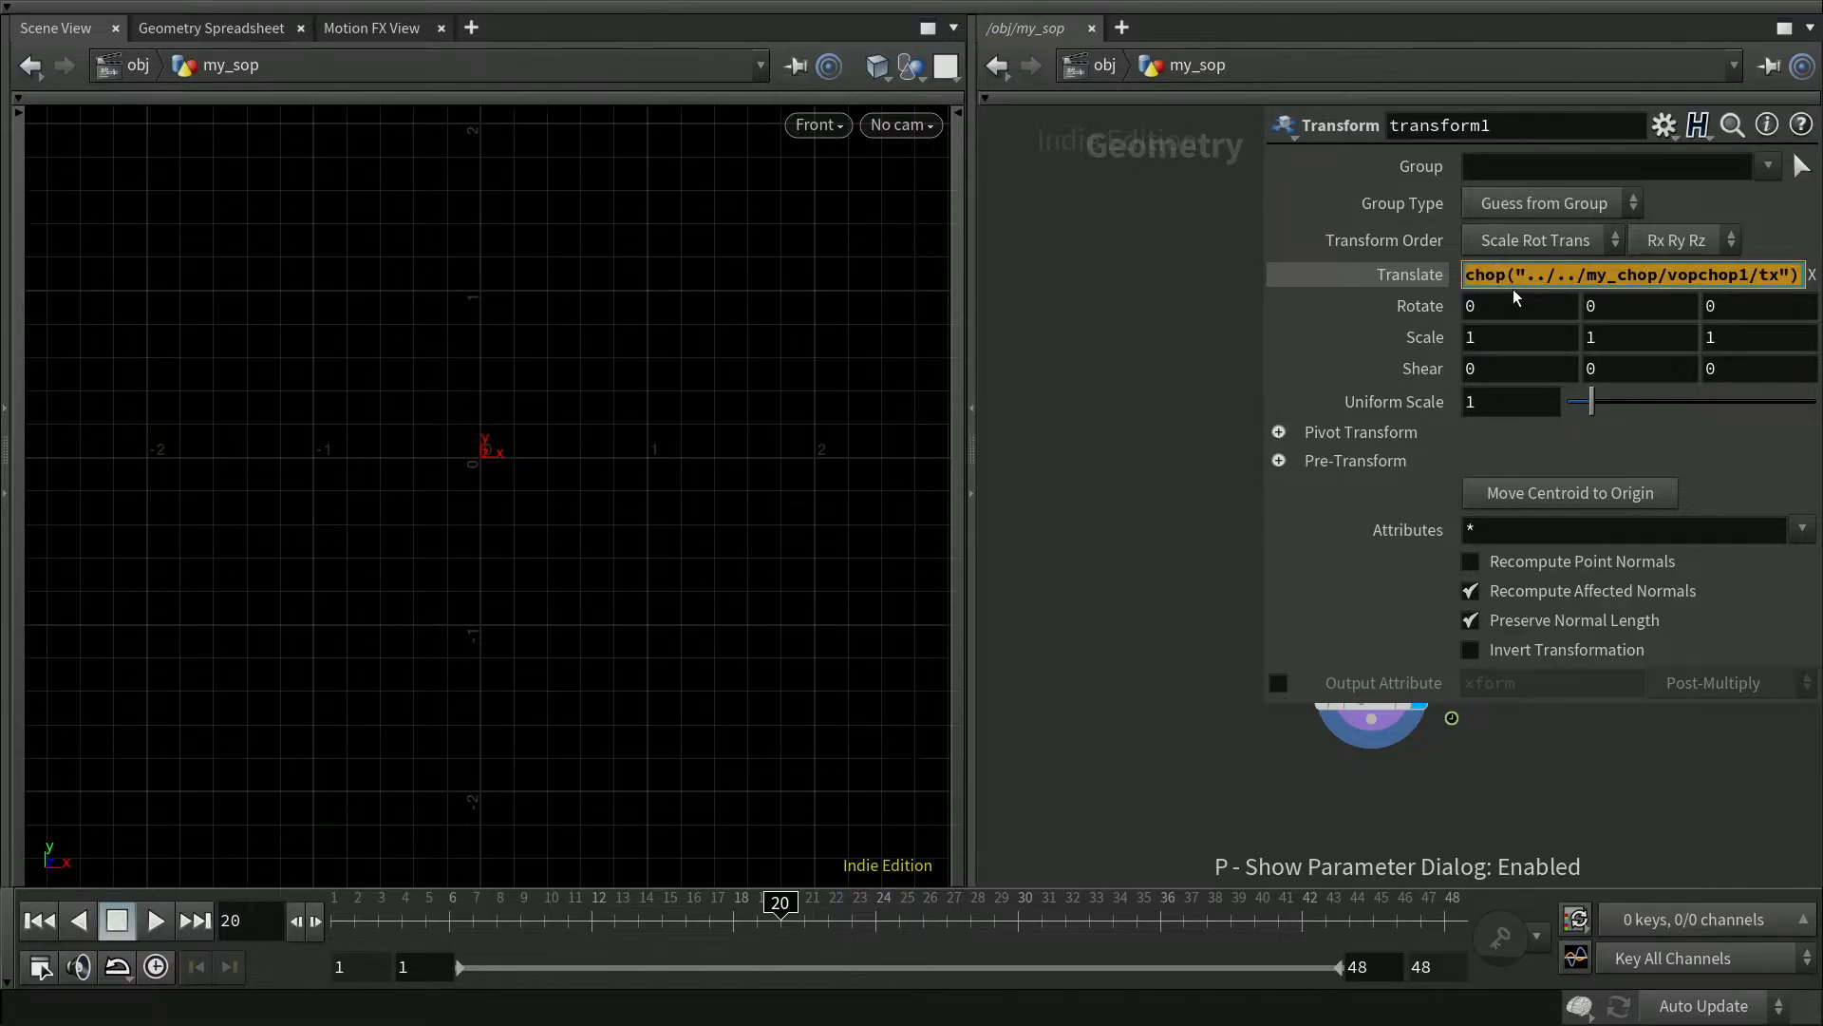
pyautogui.press('Tab')
pyautogui.write('chop("../../my_chop/vopchop1/tx")')
pyautogui.press('Left')
pyautogui.press('Left')
pyautogui.press('Left')
pyautogui.press('Delete')
pyautogui.write('y')
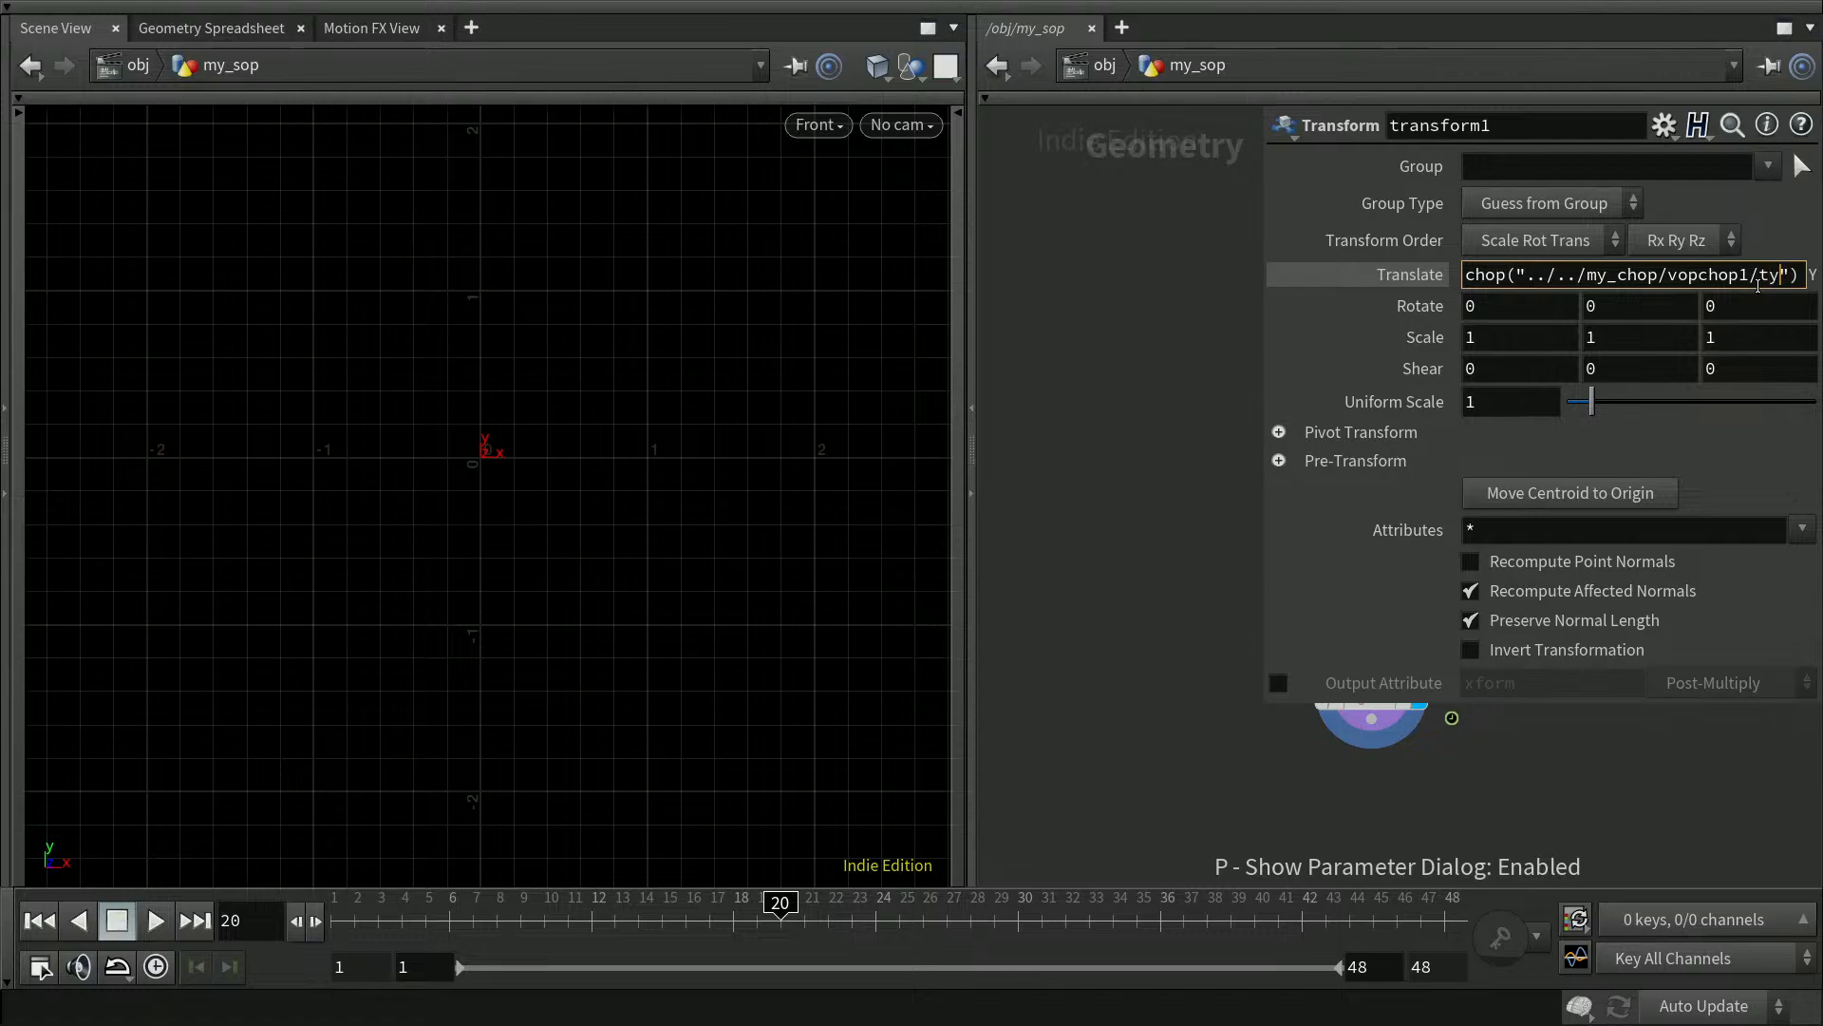
pyautogui.press('Return')
pyautogui.press('p')
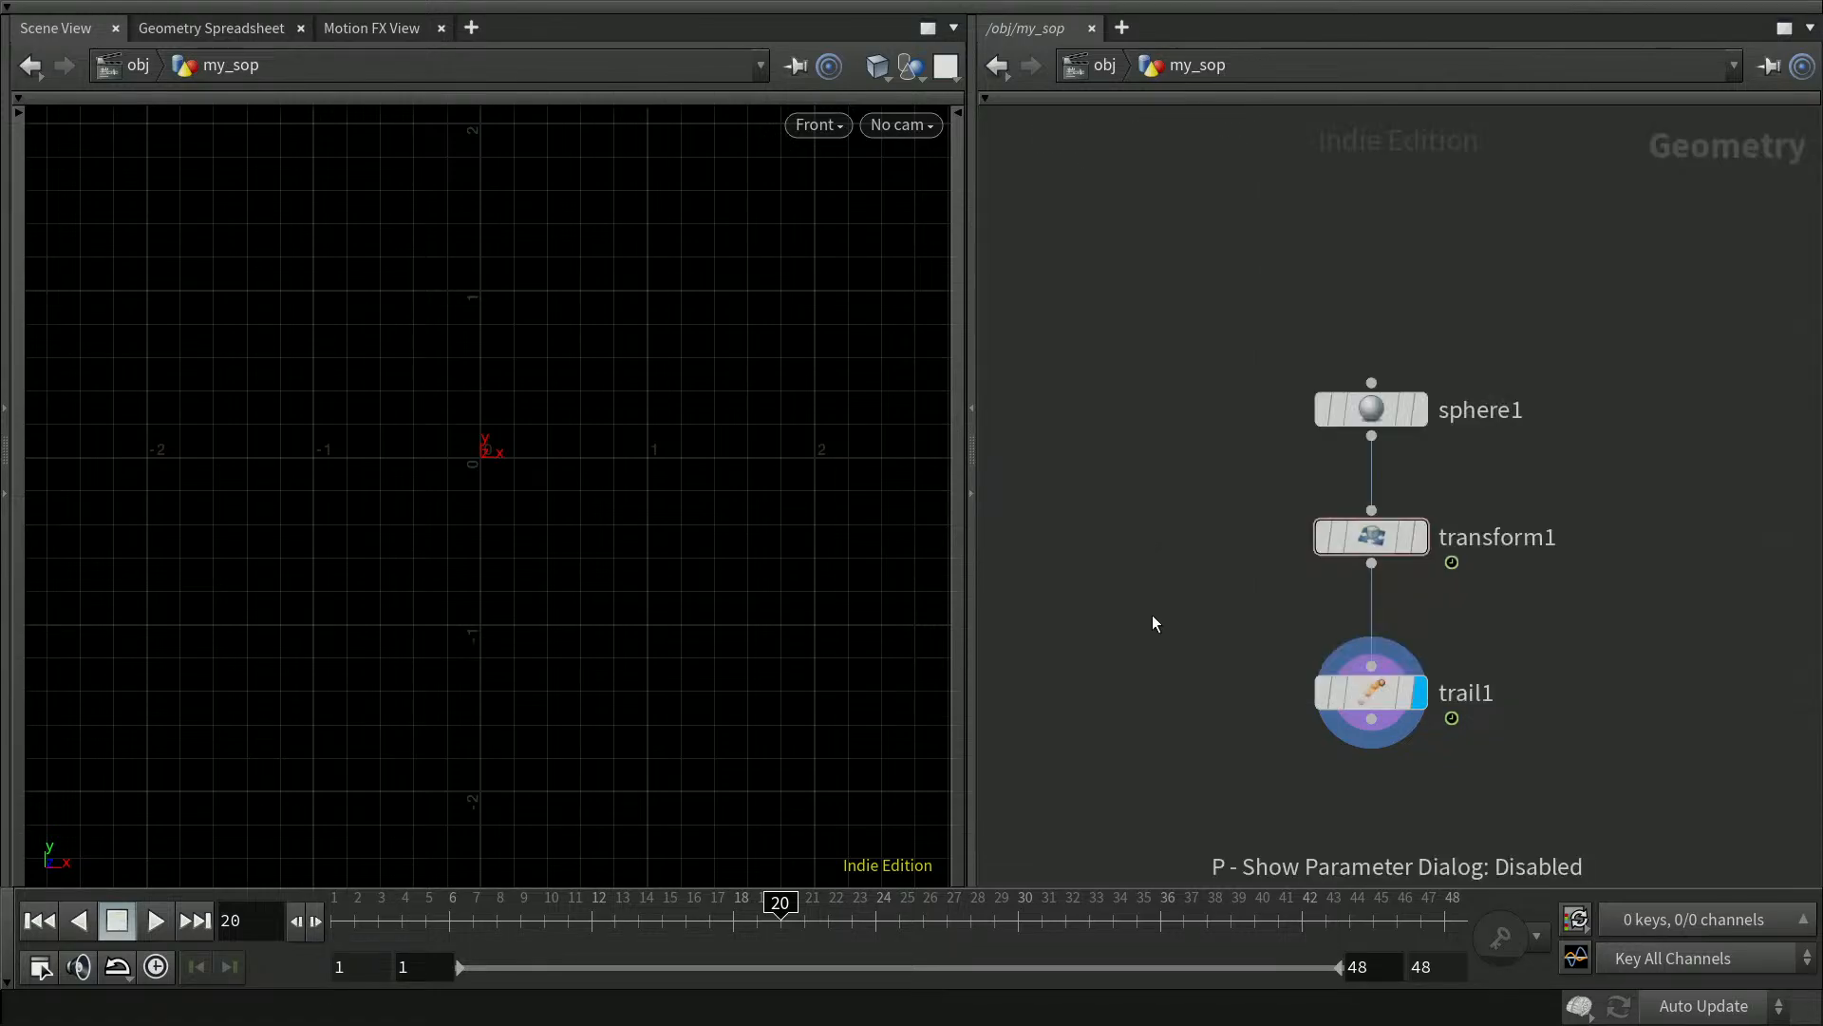
# Delete the Translate channels on the my_sop object and set its X and Y translation to 0
pyautogui.press('u')
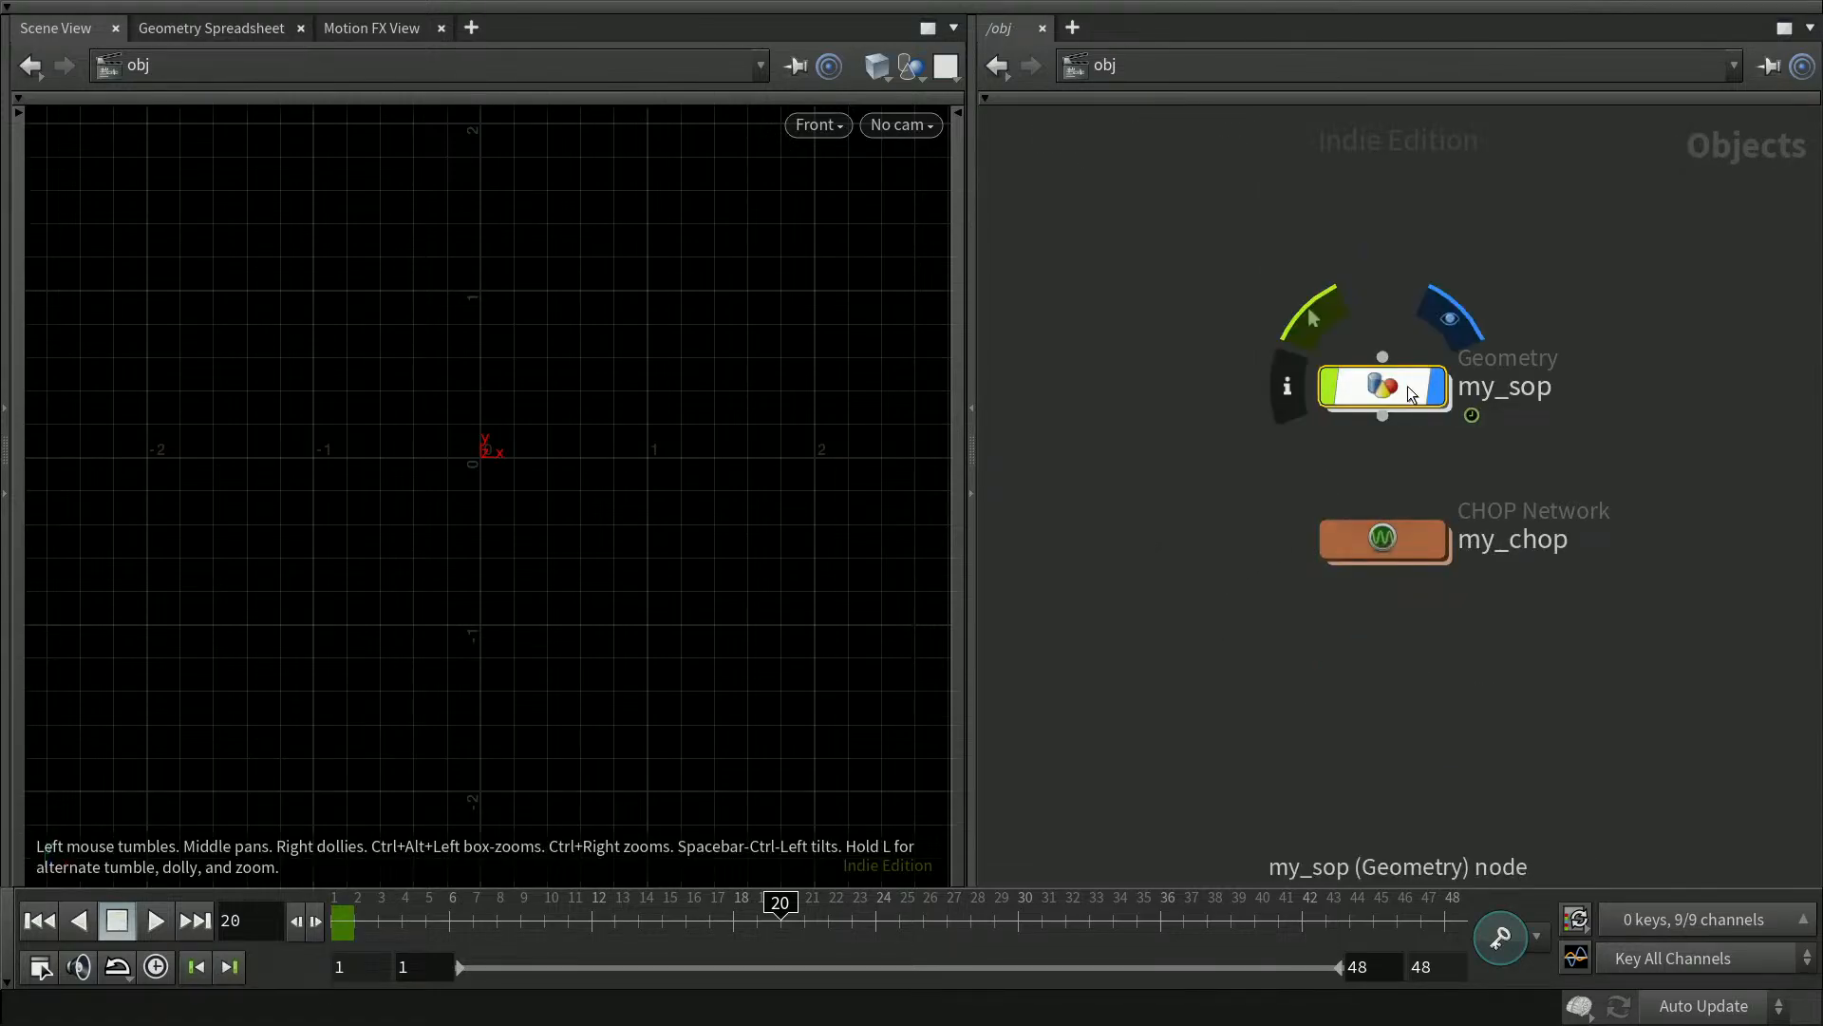
pyautogui.press('p')
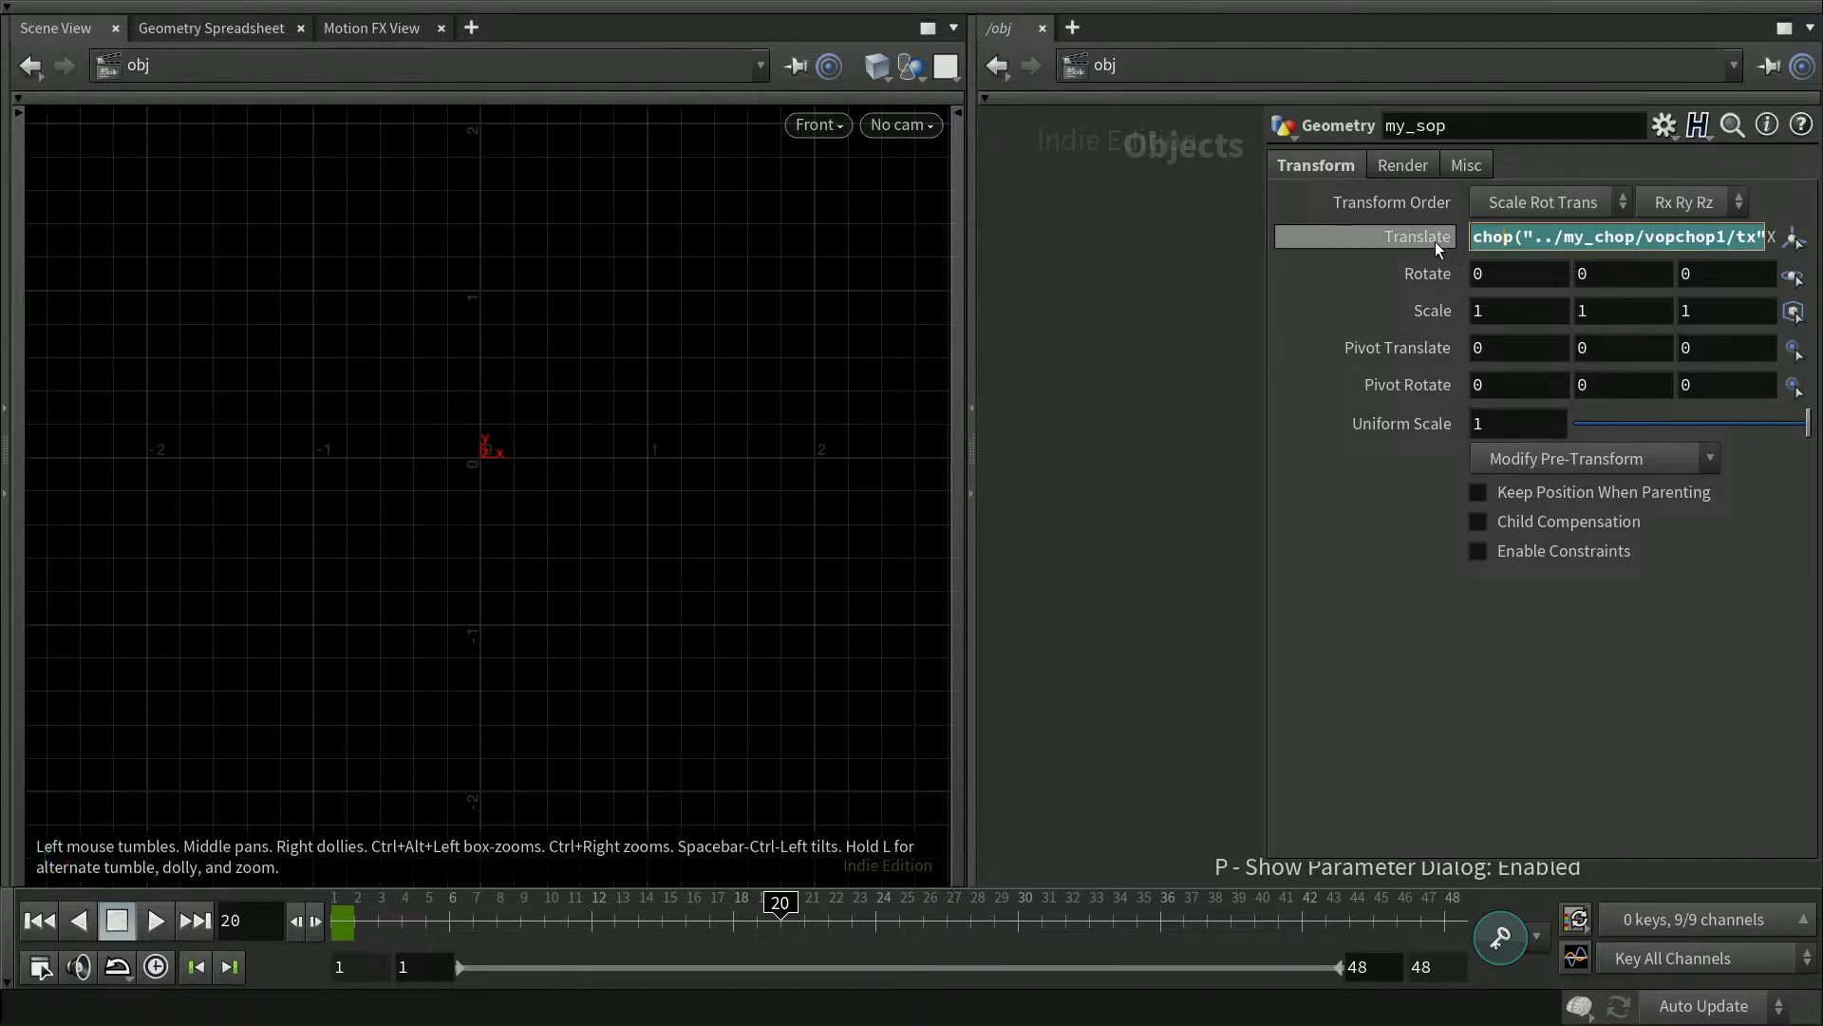
pyautogui.rightClick(1434, 239)
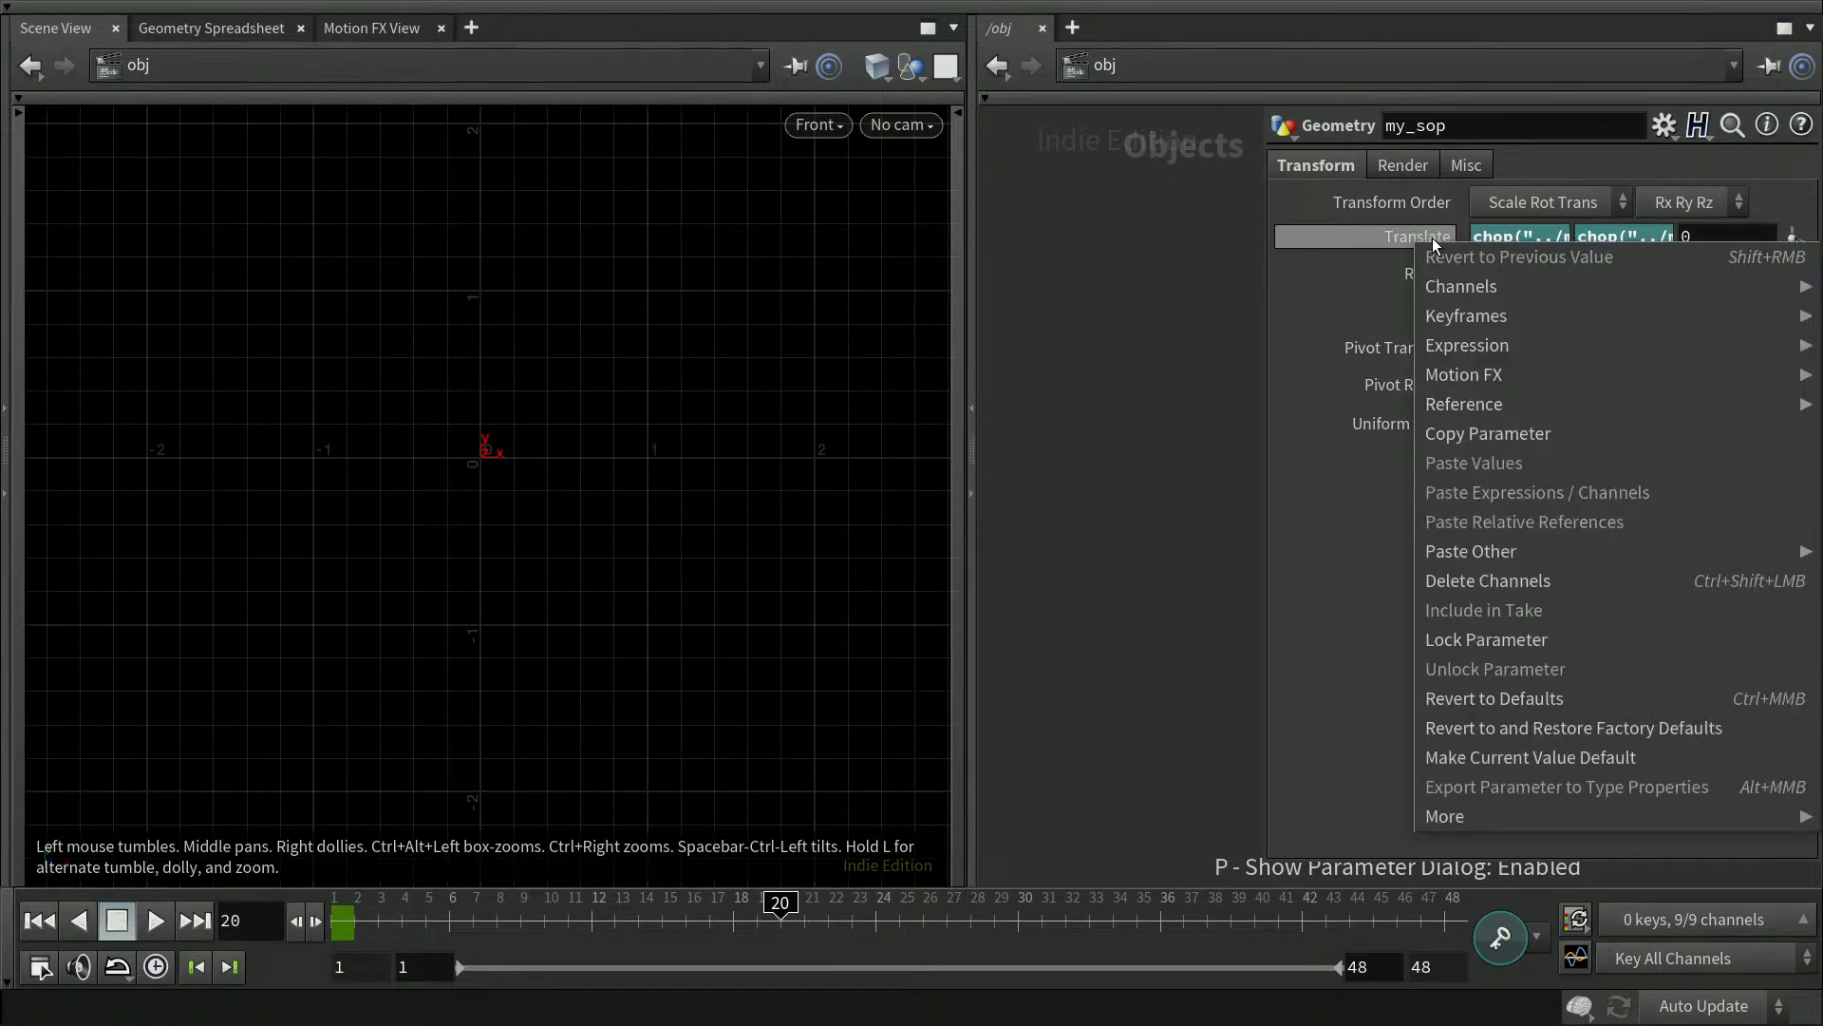
pyautogui.click(1554, 575)
pyautogui.moveTo(1478, 236); pyautogui.dragTo(1575, 233)
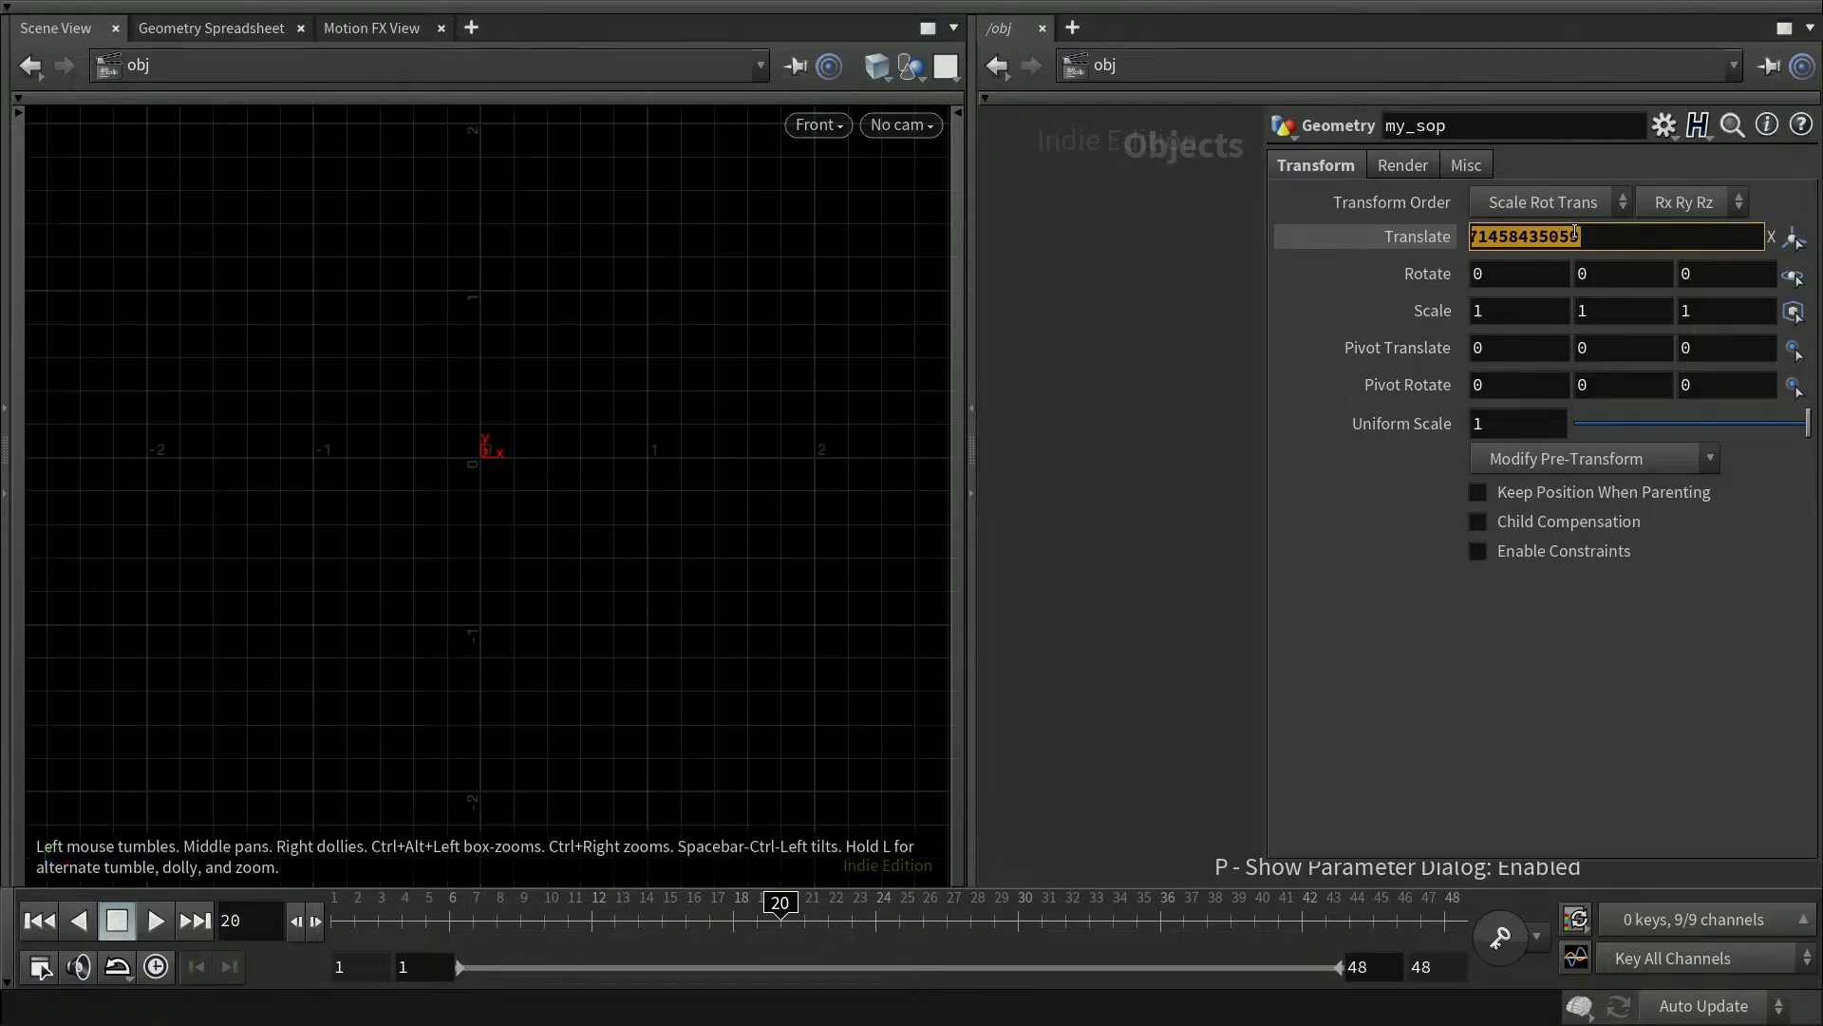
pyautogui.write('0')
pyautogui.press('Return')
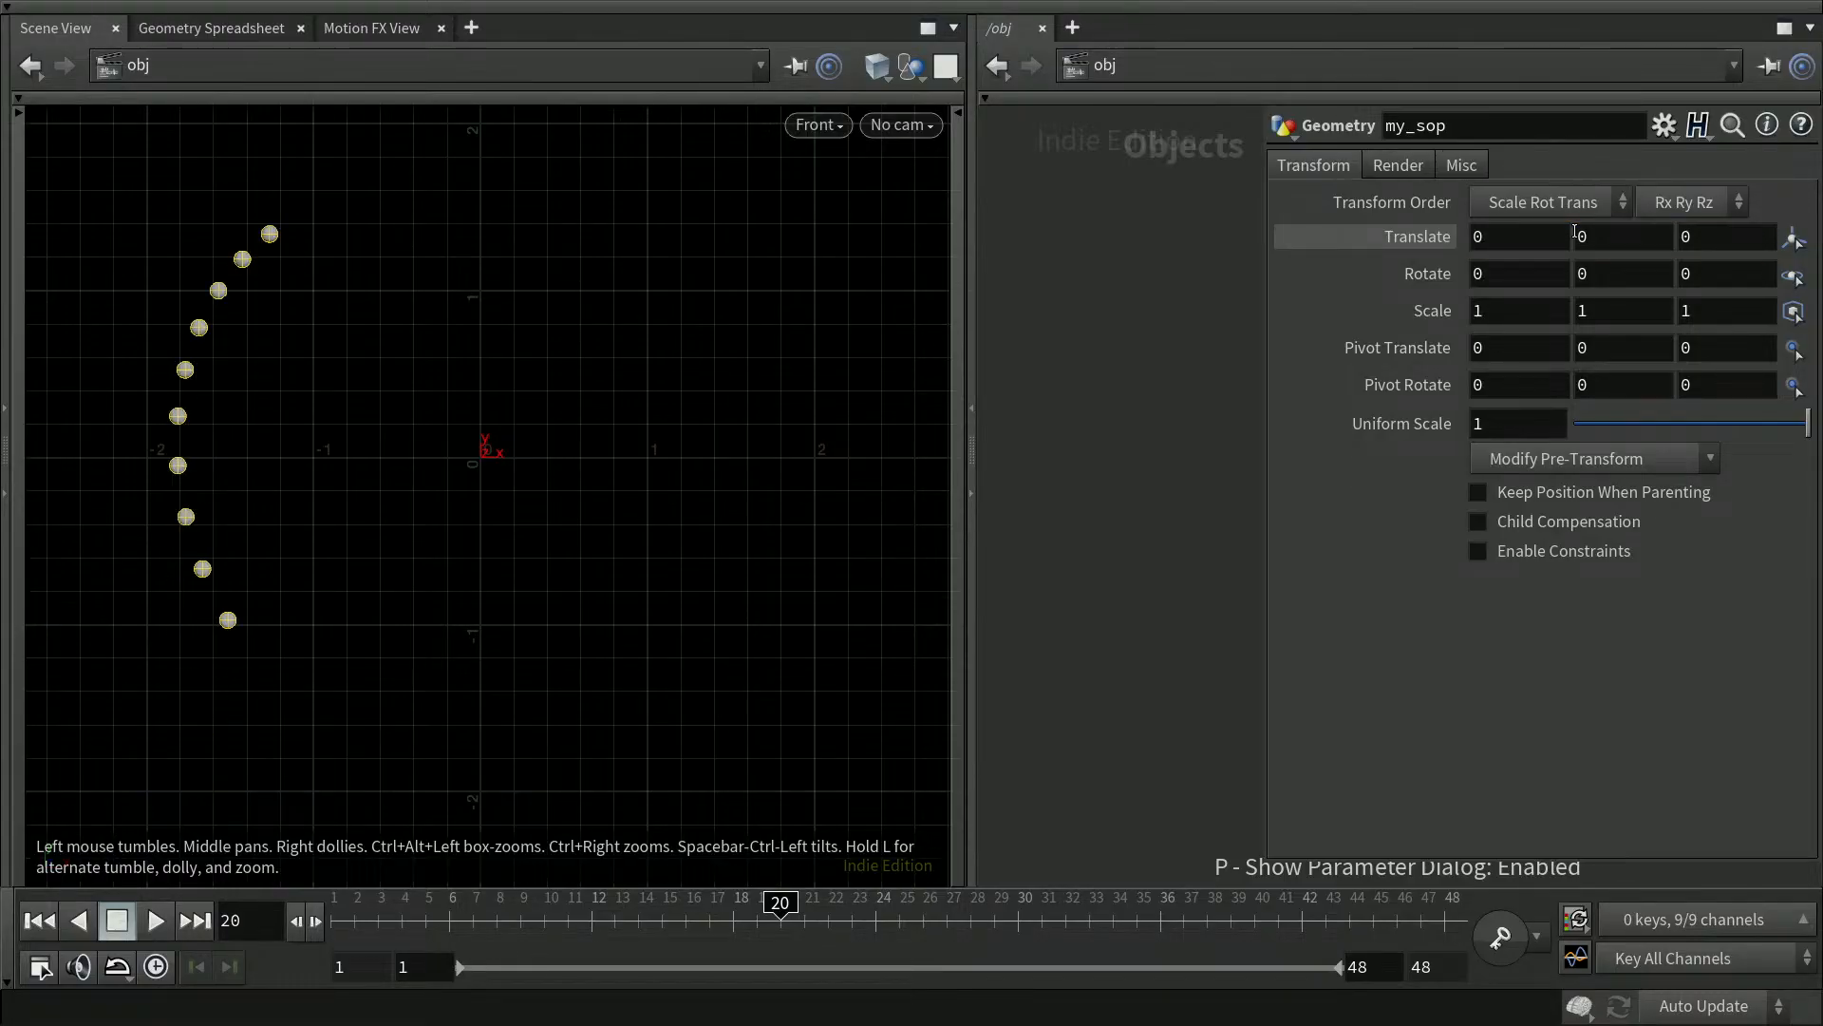
pyautogui.press('p')
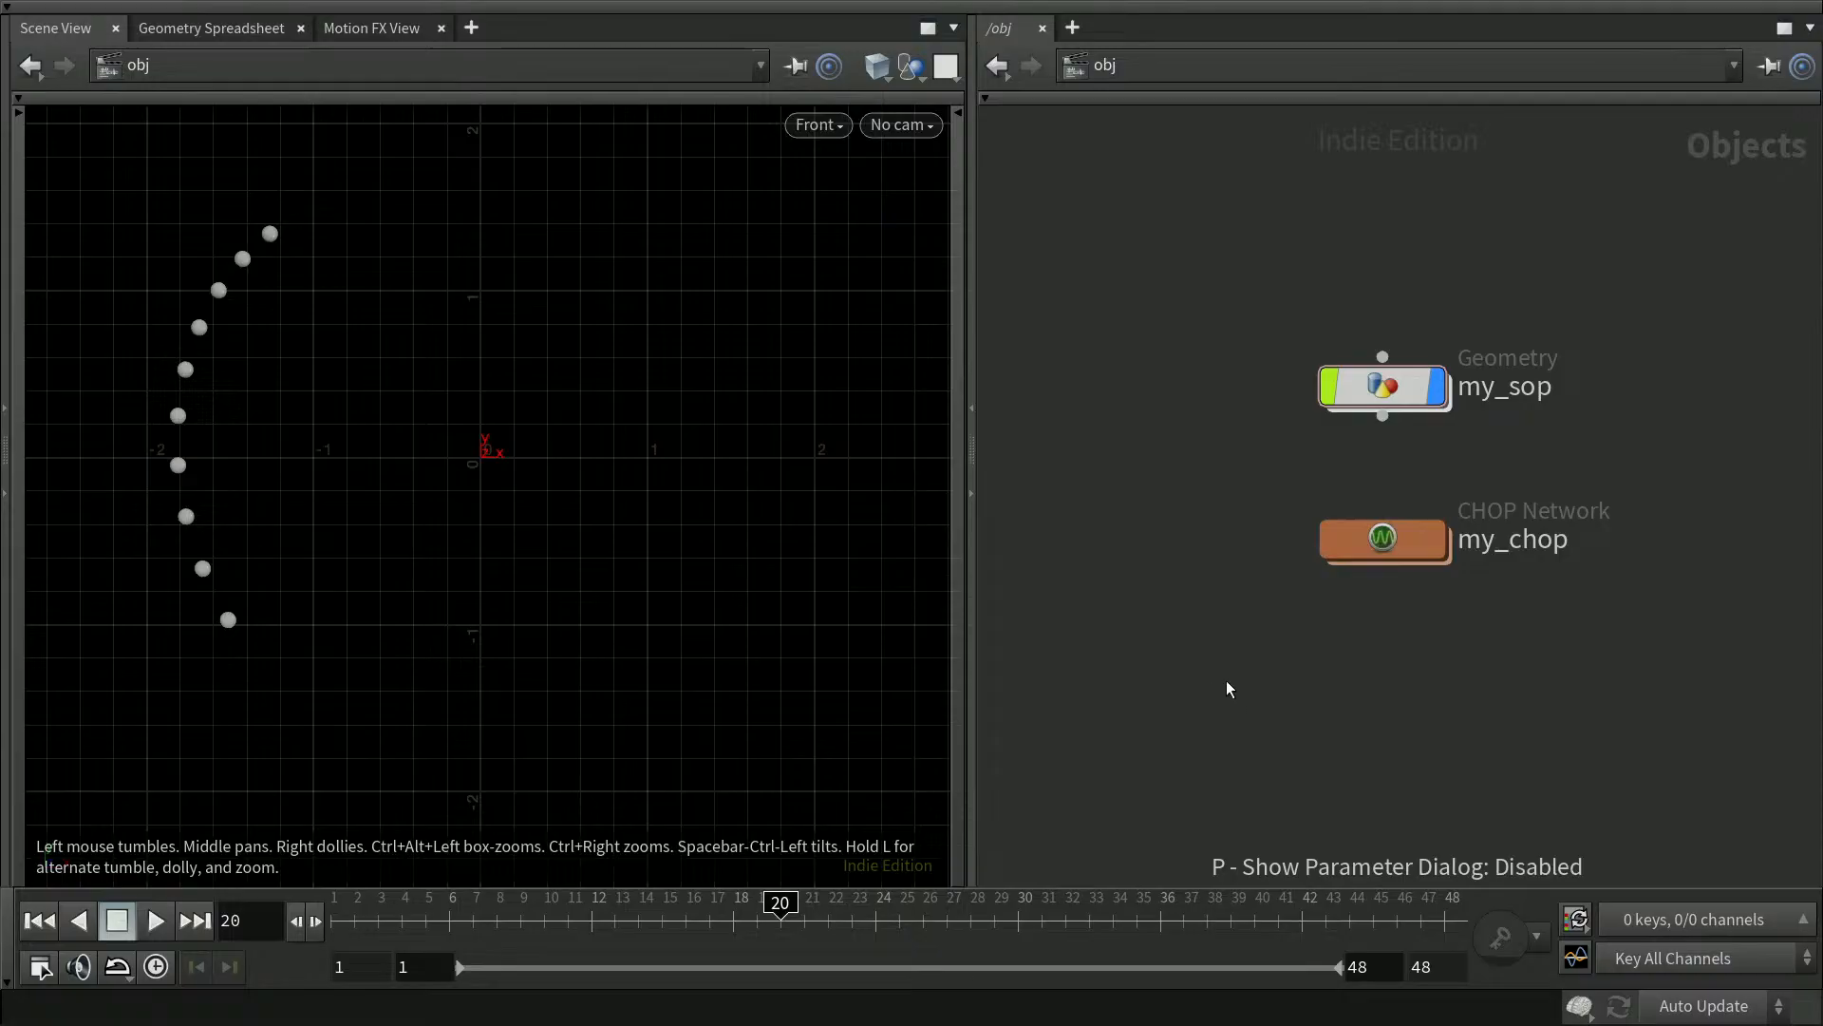
# Go back inside my_sop, save the scene and play the animation to view the trail
pyautogui.doubleClick(1409, 390)
pyautogui.hotkey('ctrl', 's')
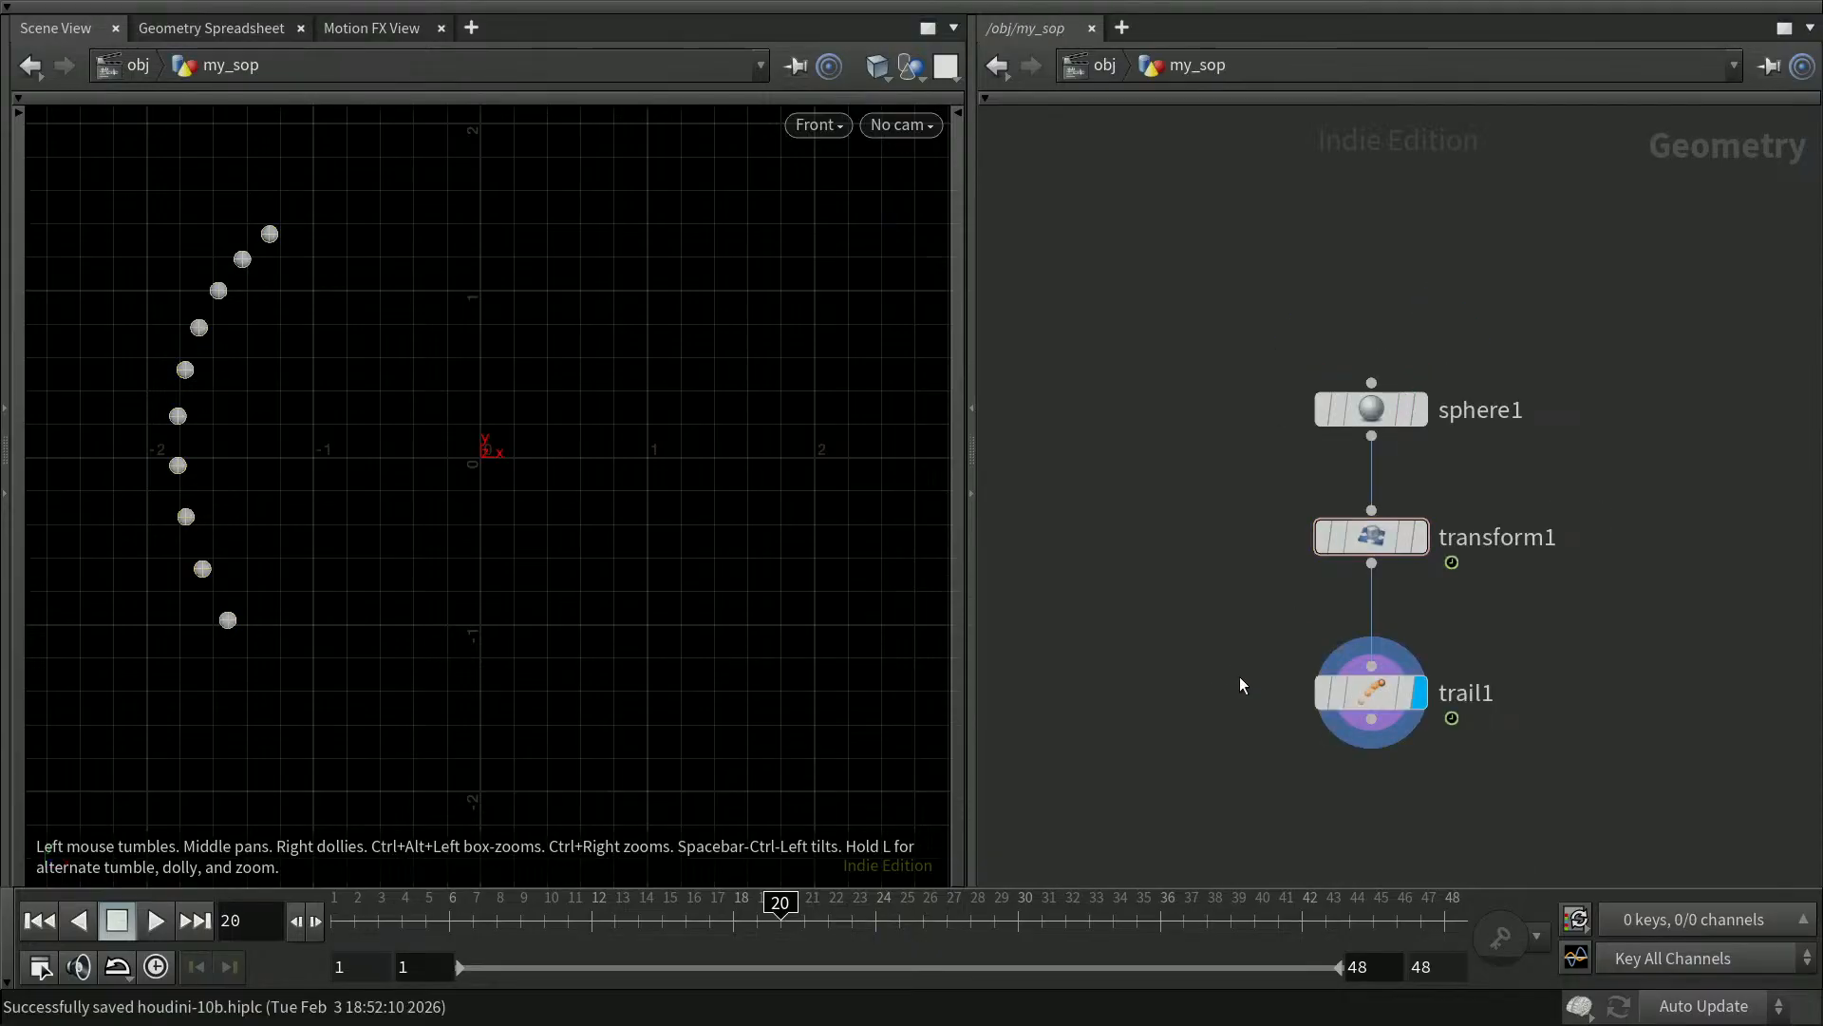
pyautogui.click(157, 920)
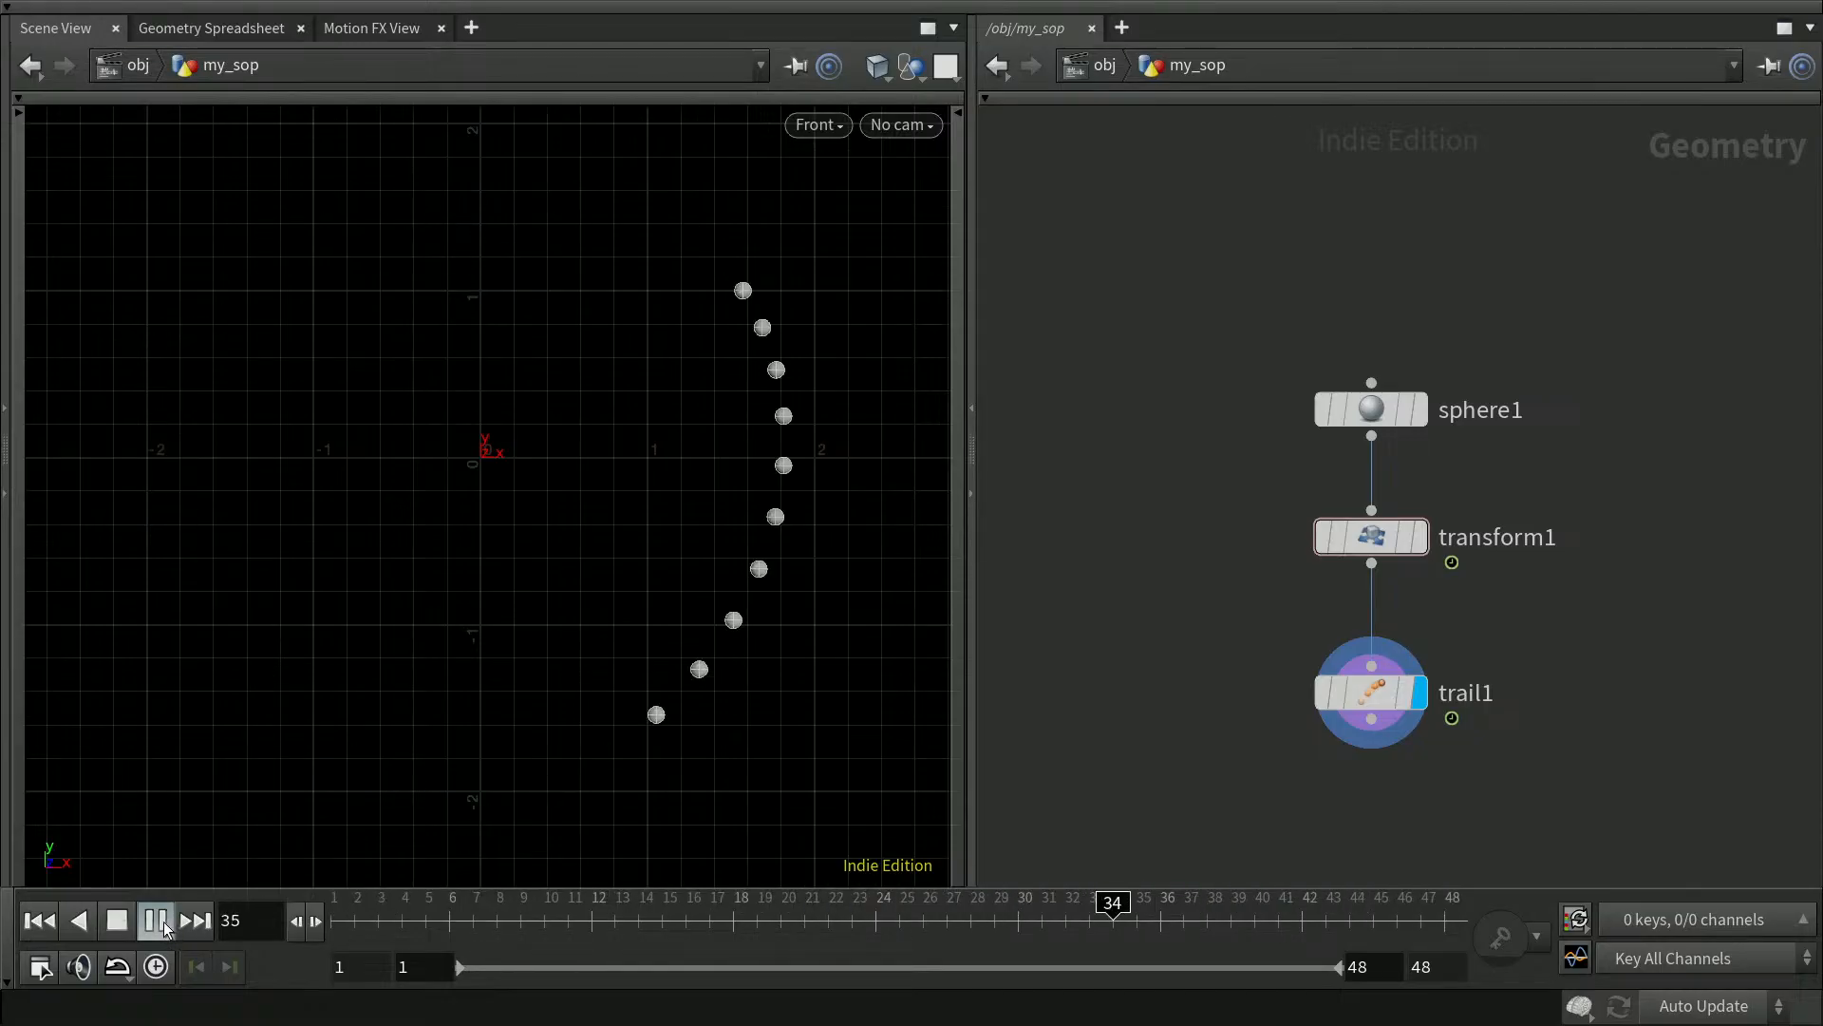
# Stop playback, set trail1's Trail Length to 48 and play the animation briefly to check the trail
pyautogui.click(160, 919)
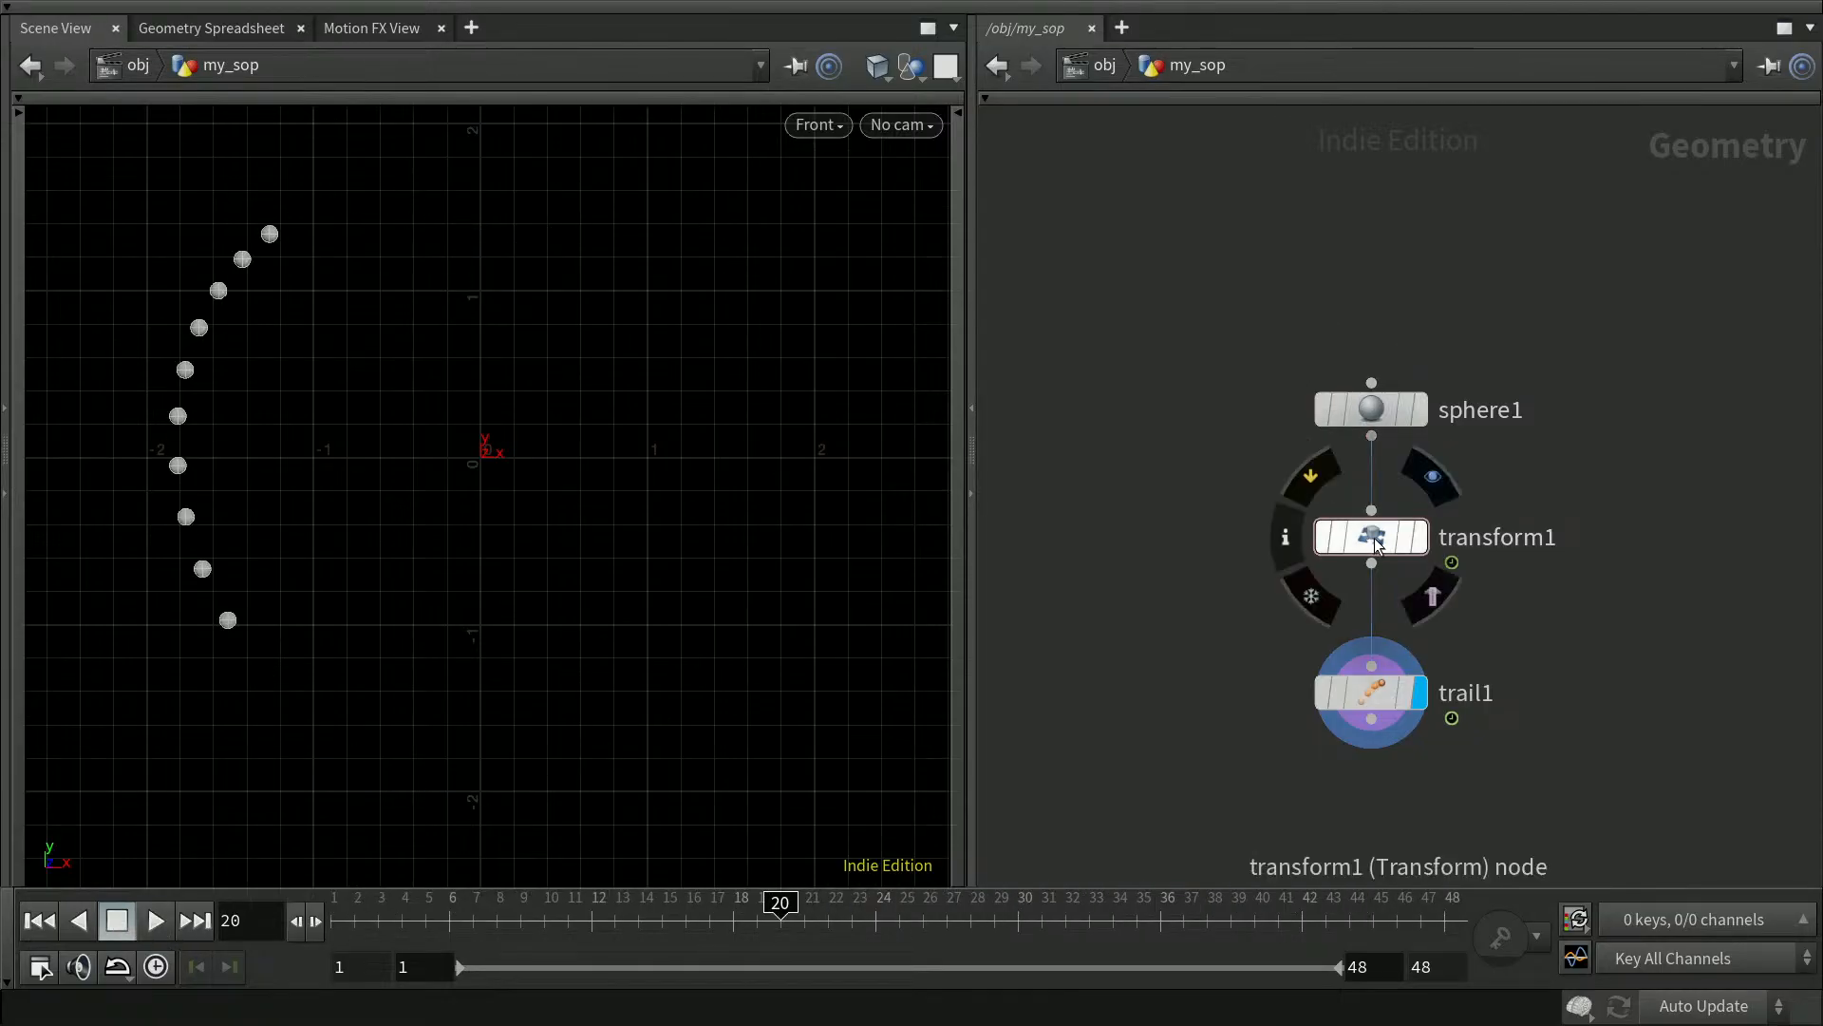
pyautogui.click(1373, 693)
pyautogui.press('p')
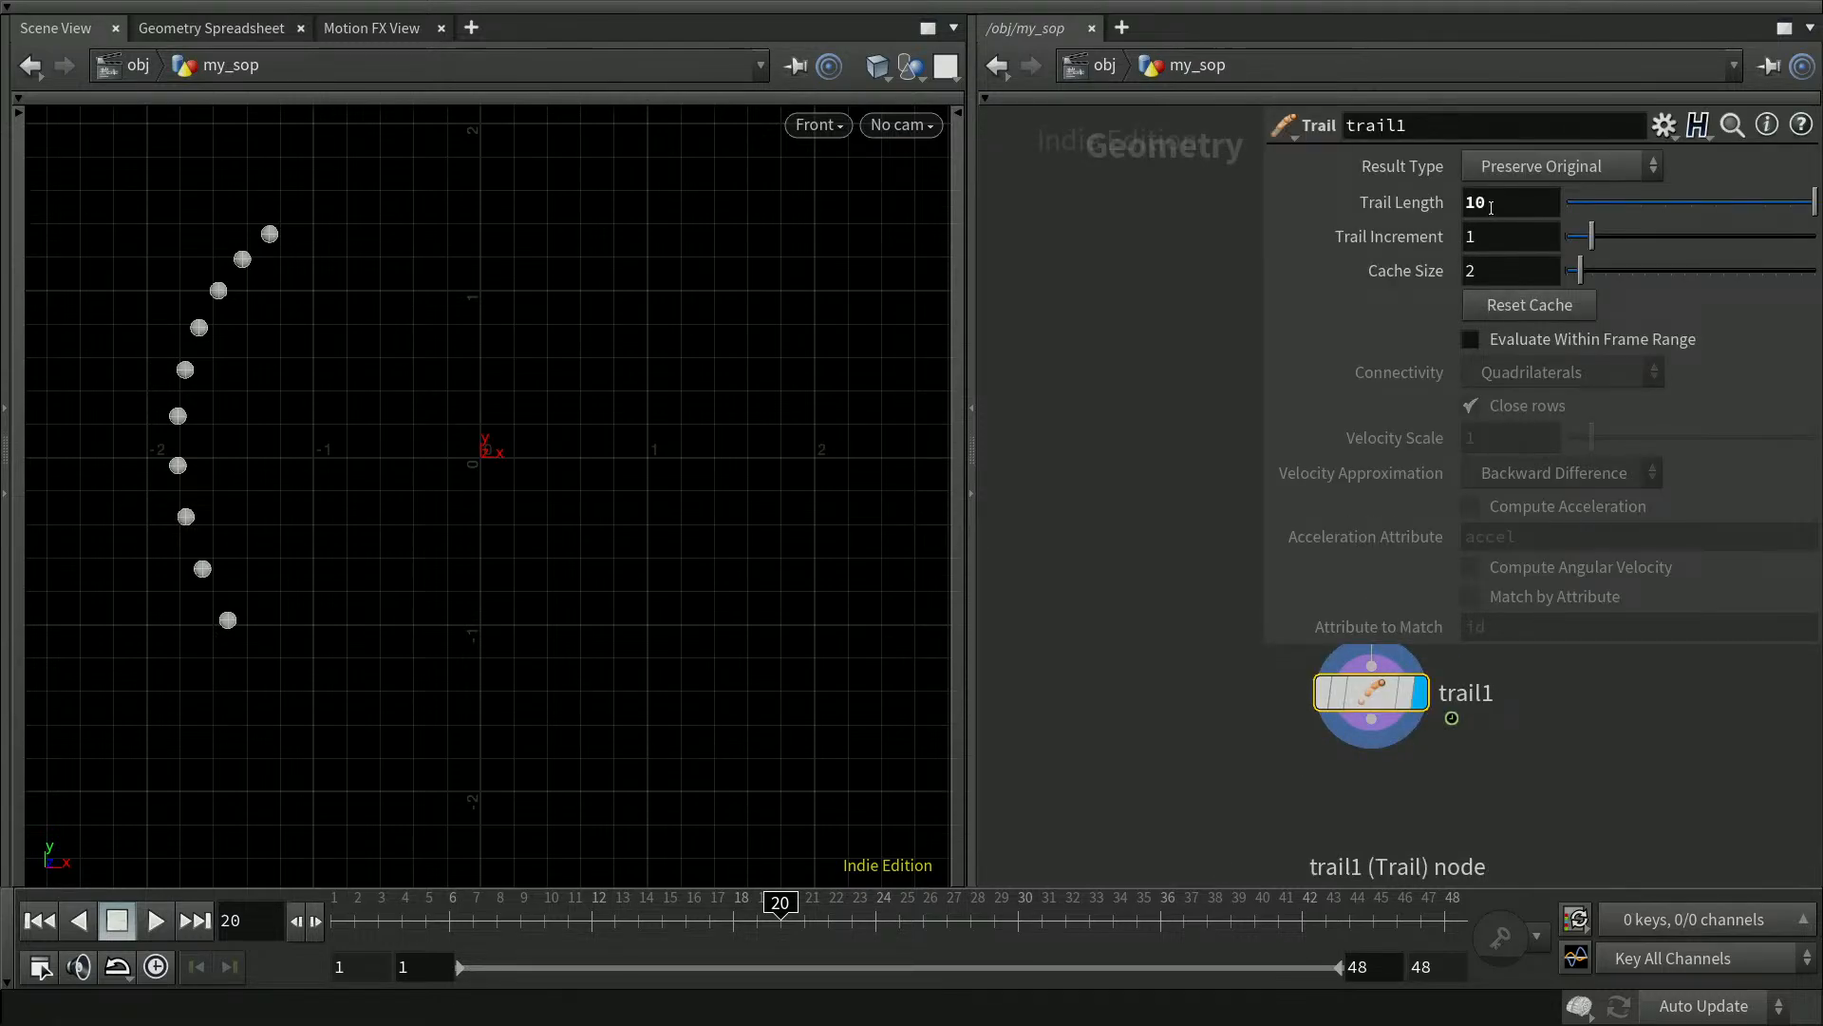
pyautogui.moveTo(1492, 202); pyautogui.dragTo(1421, 211)
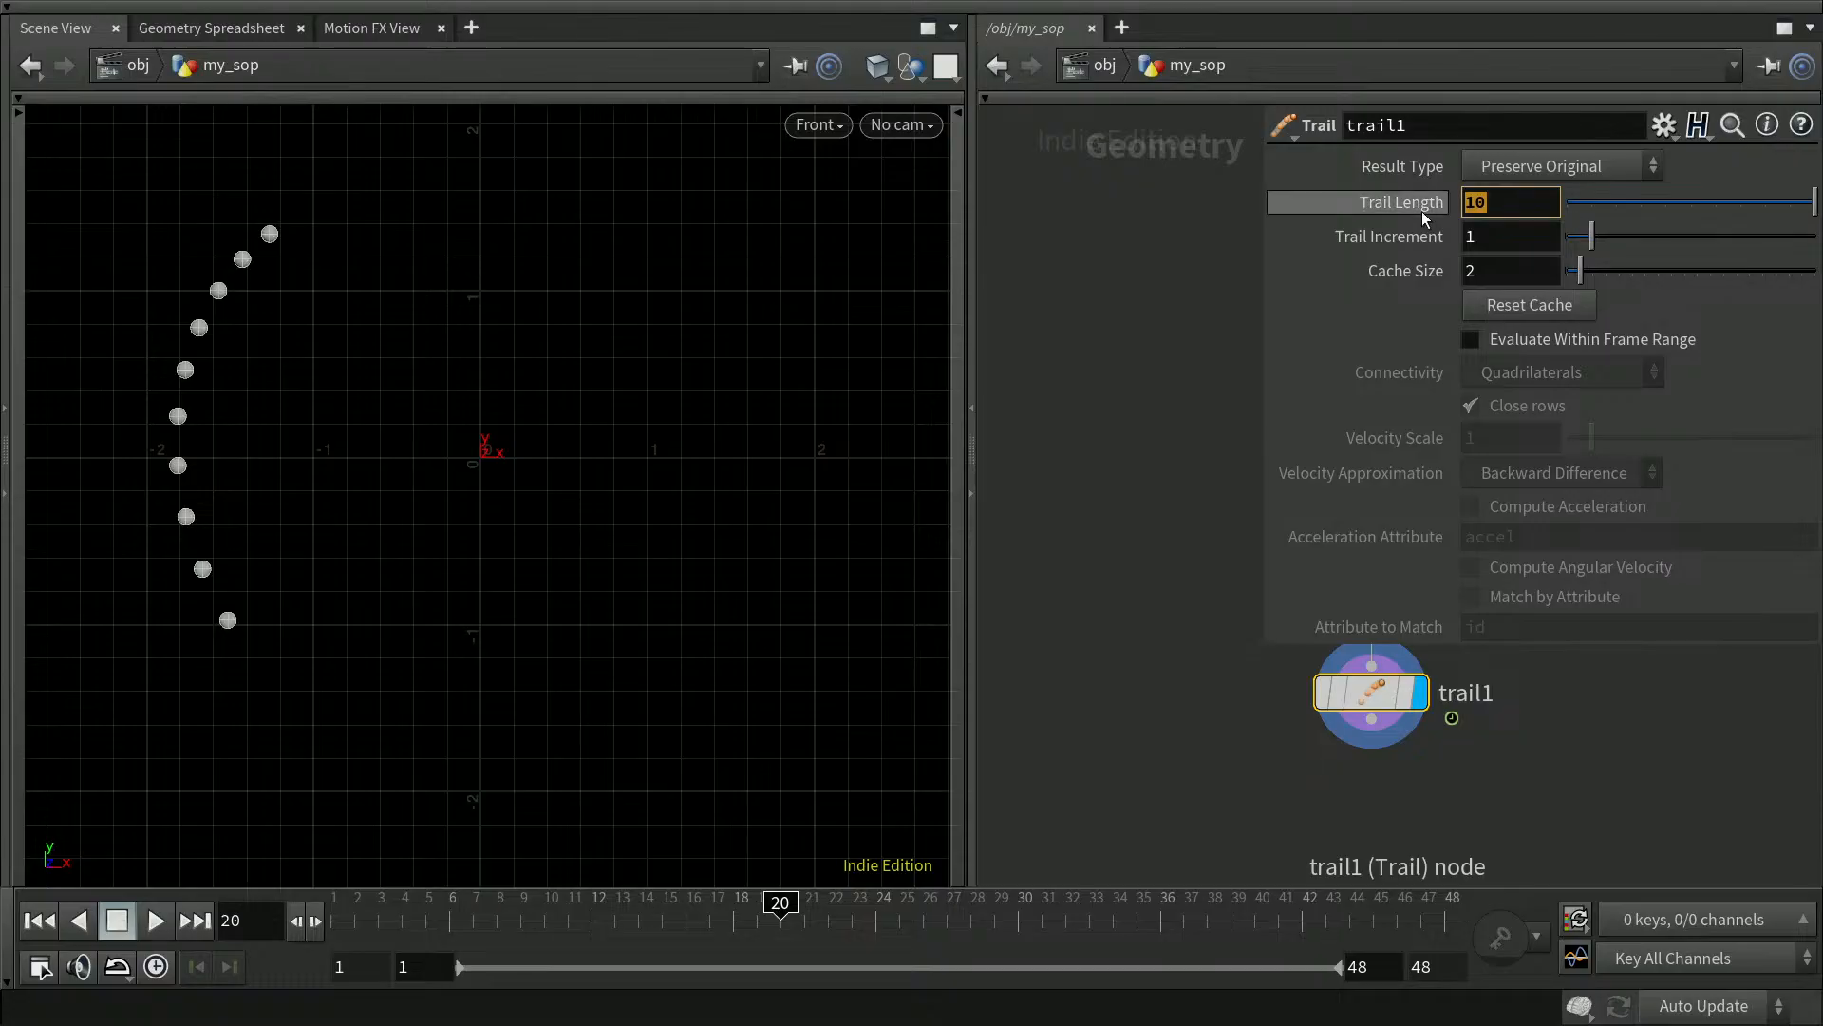
pyautogui.write('48')
pyautogui.press('Return')
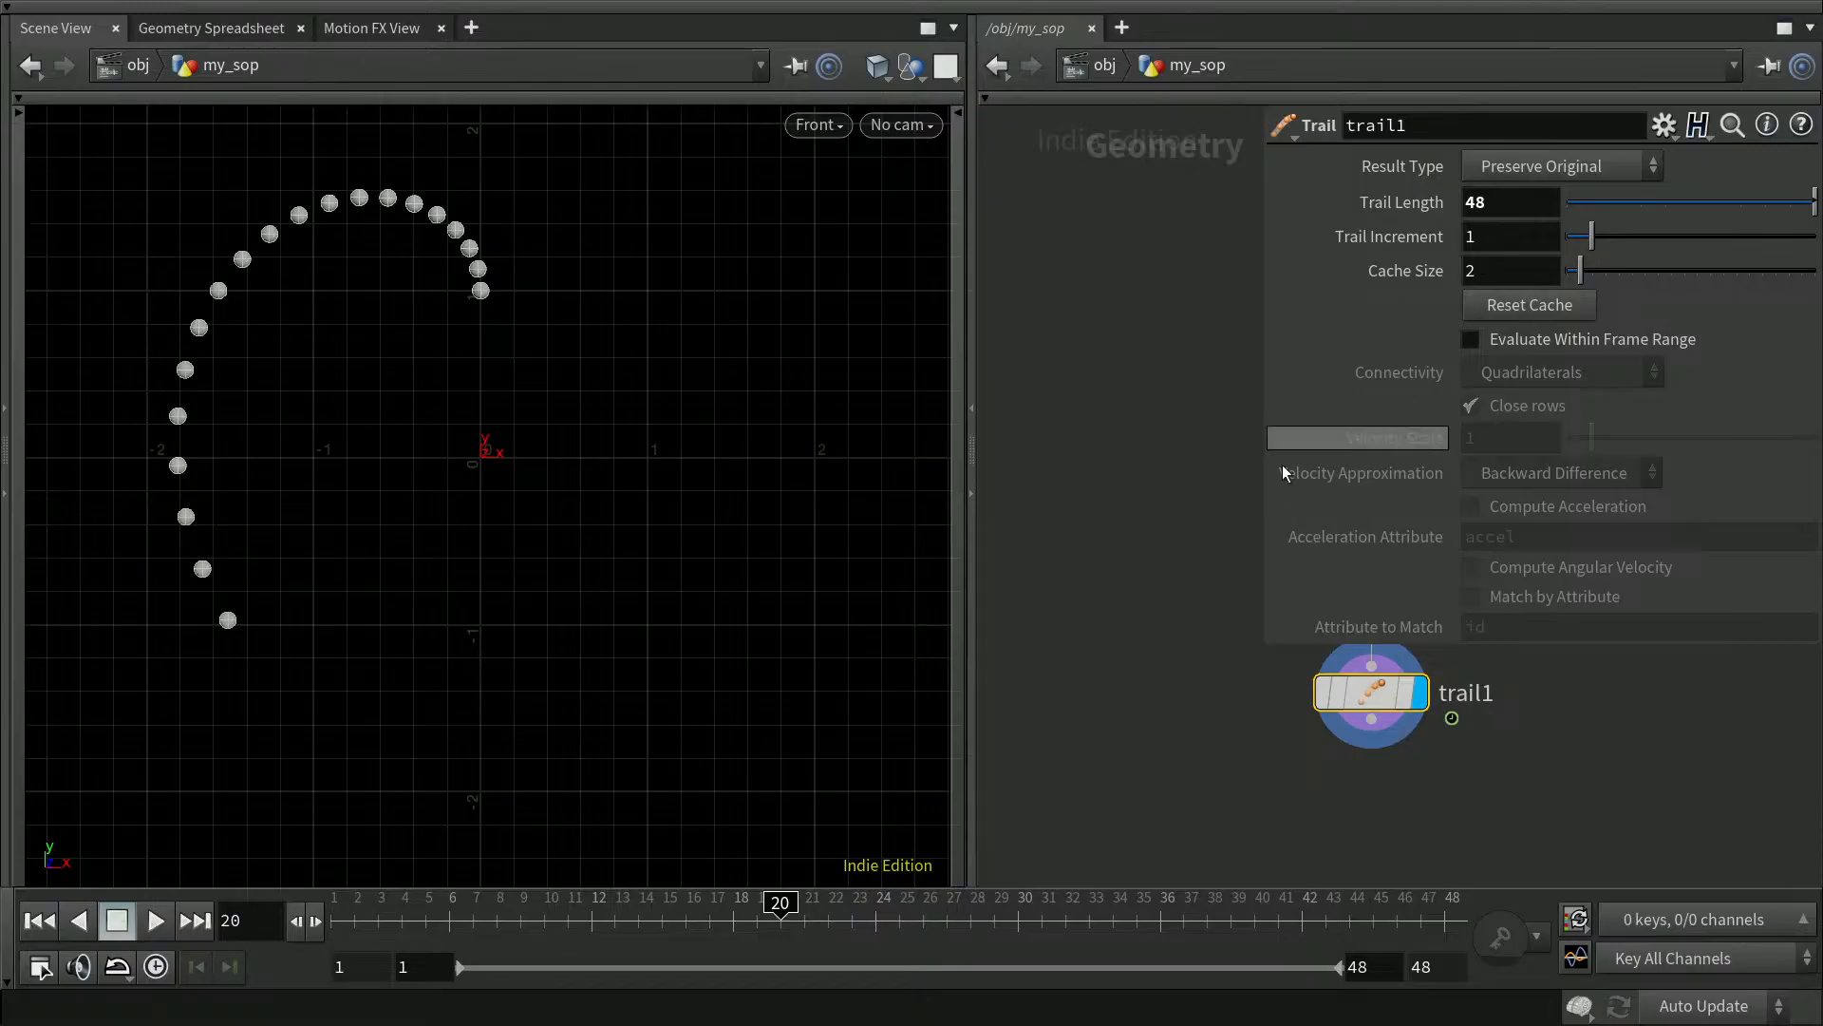
pyautogui.click(152, 921)
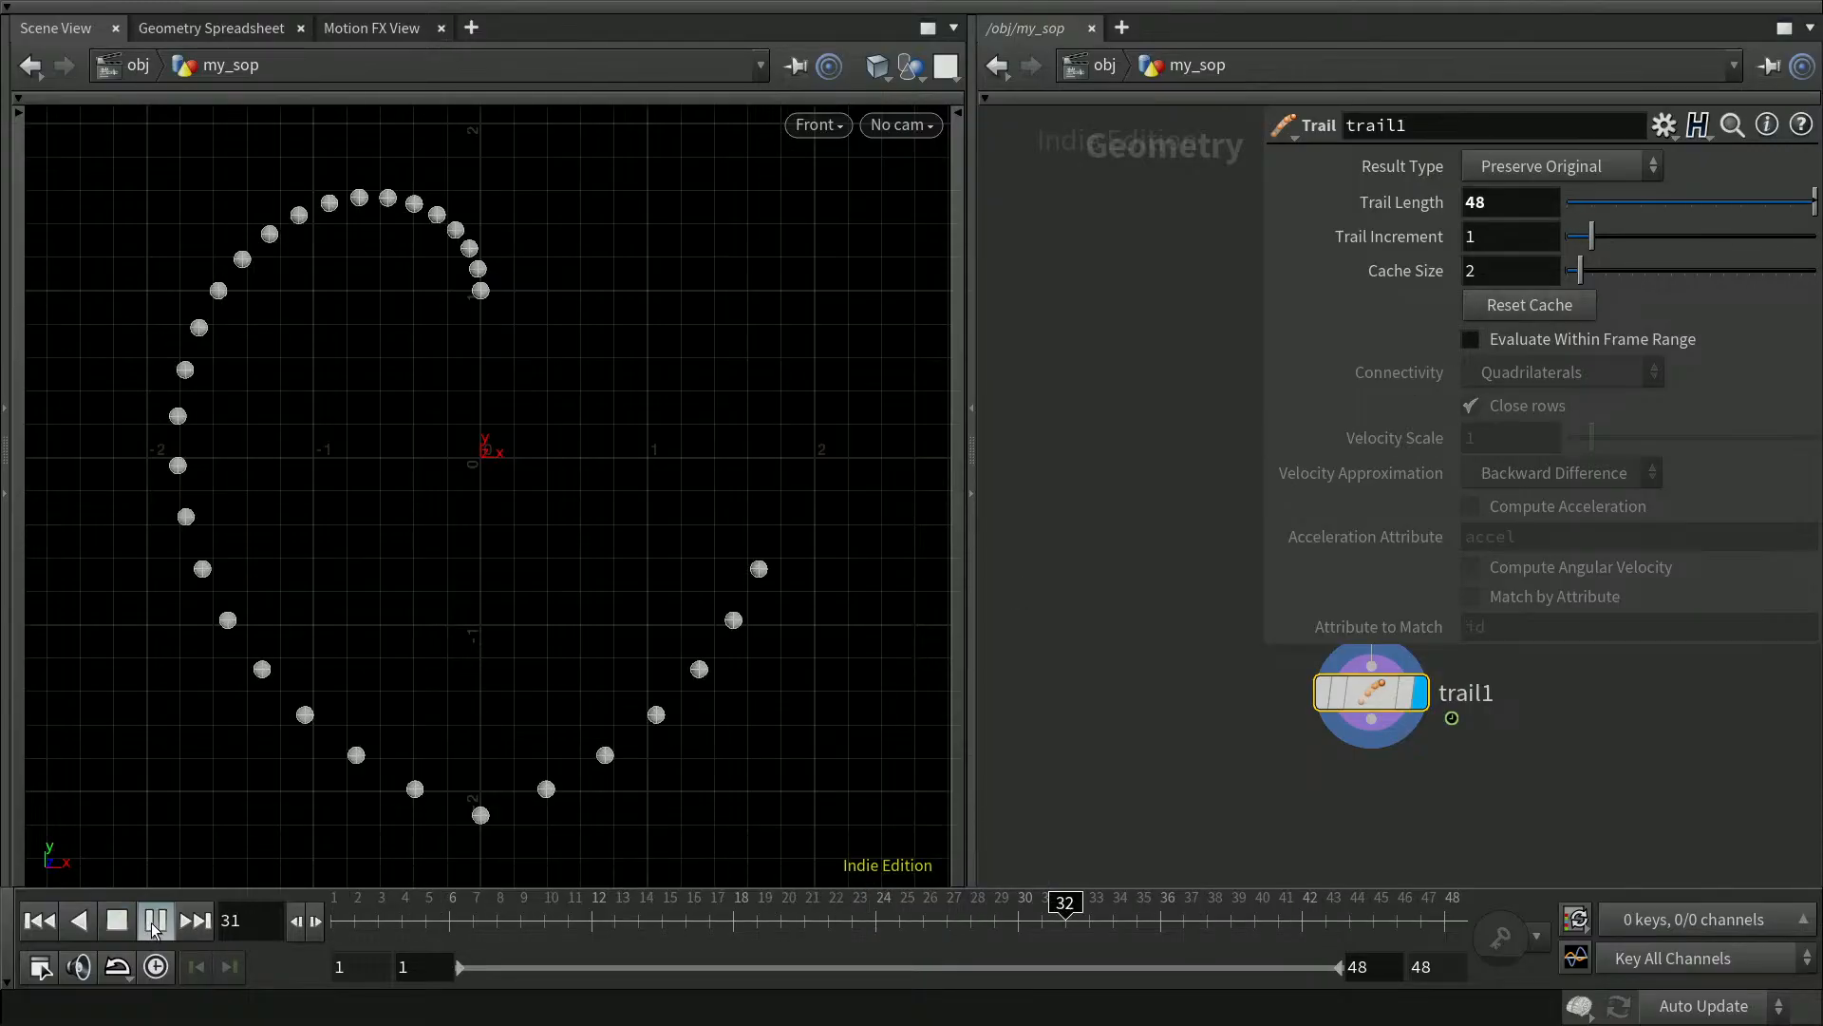
pyautogui.click(156, 921)
# Set trail1's Trail Length to 96 and Trail Increment to 0.5, and preview the denser trail in playback
pyautogui.doubleClick(1495, 206)
pyautogui.write('96')
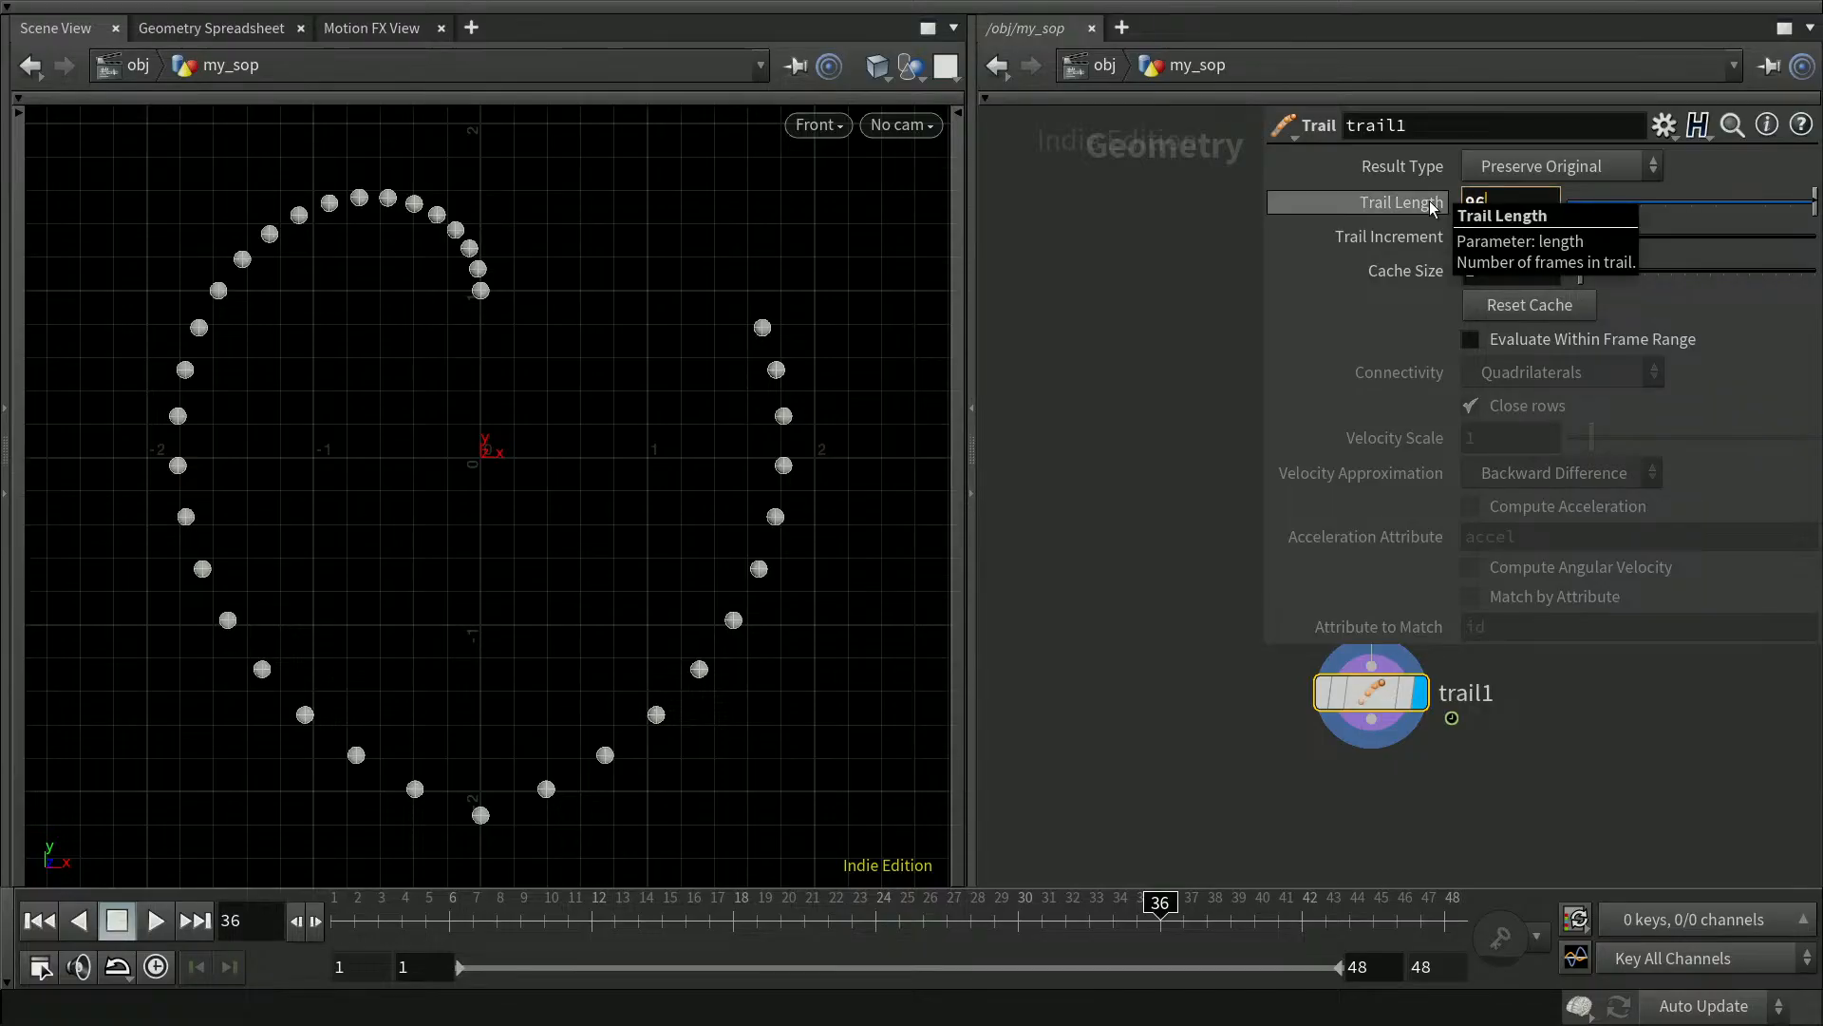
pyautogui.press('Return')
pyautogui.doubleClick(1483, 238)
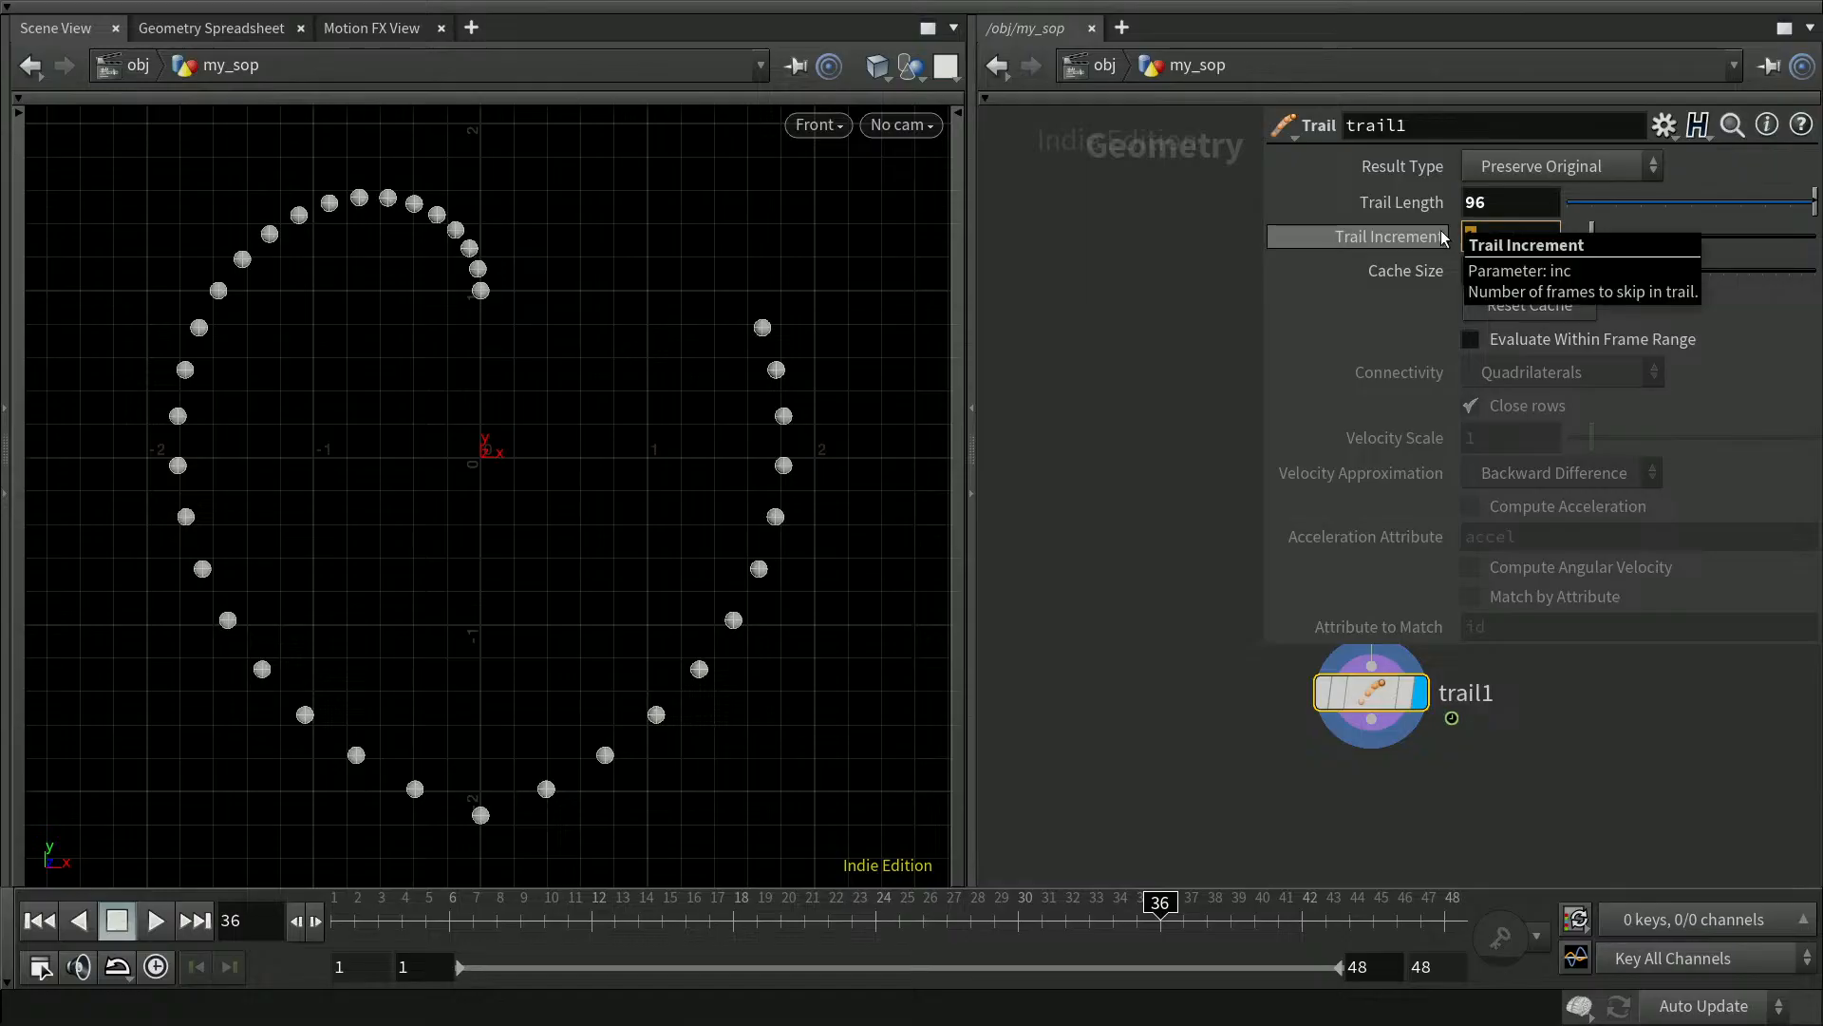
pyautogui.write('0.5')
pyautogui.press('Return')
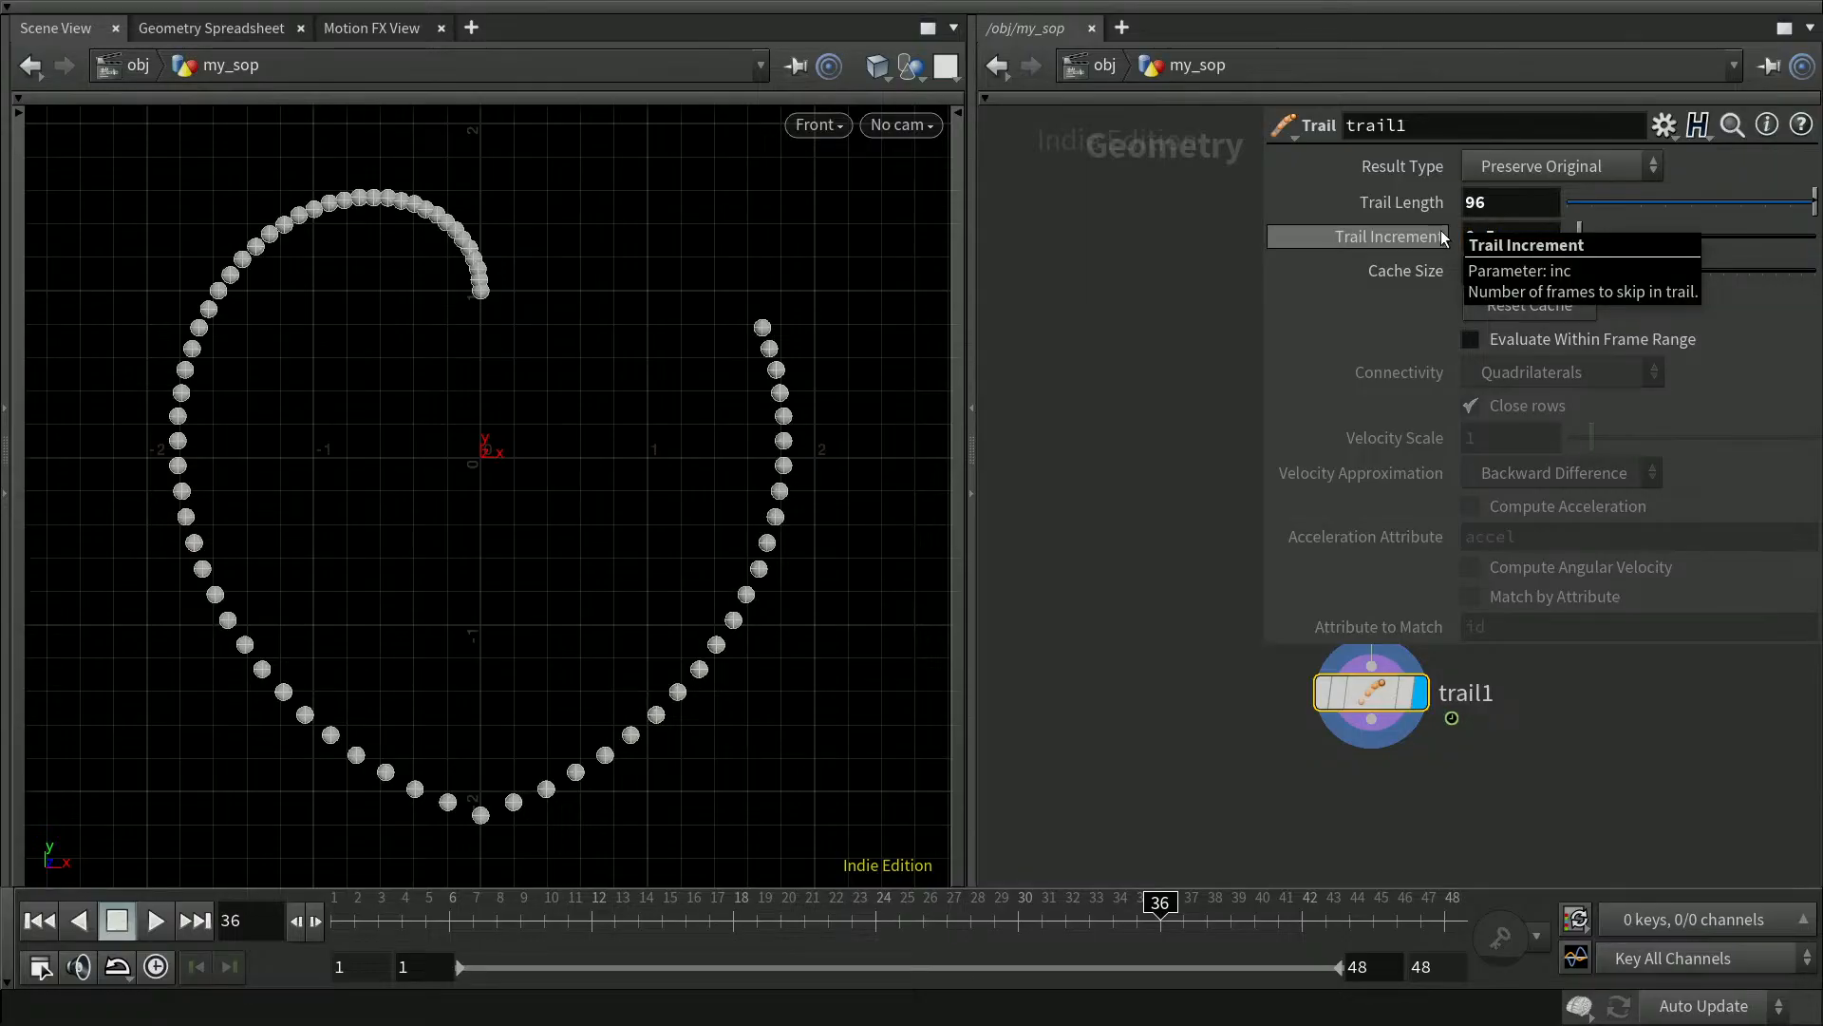
pyautogui.click(169, 916)
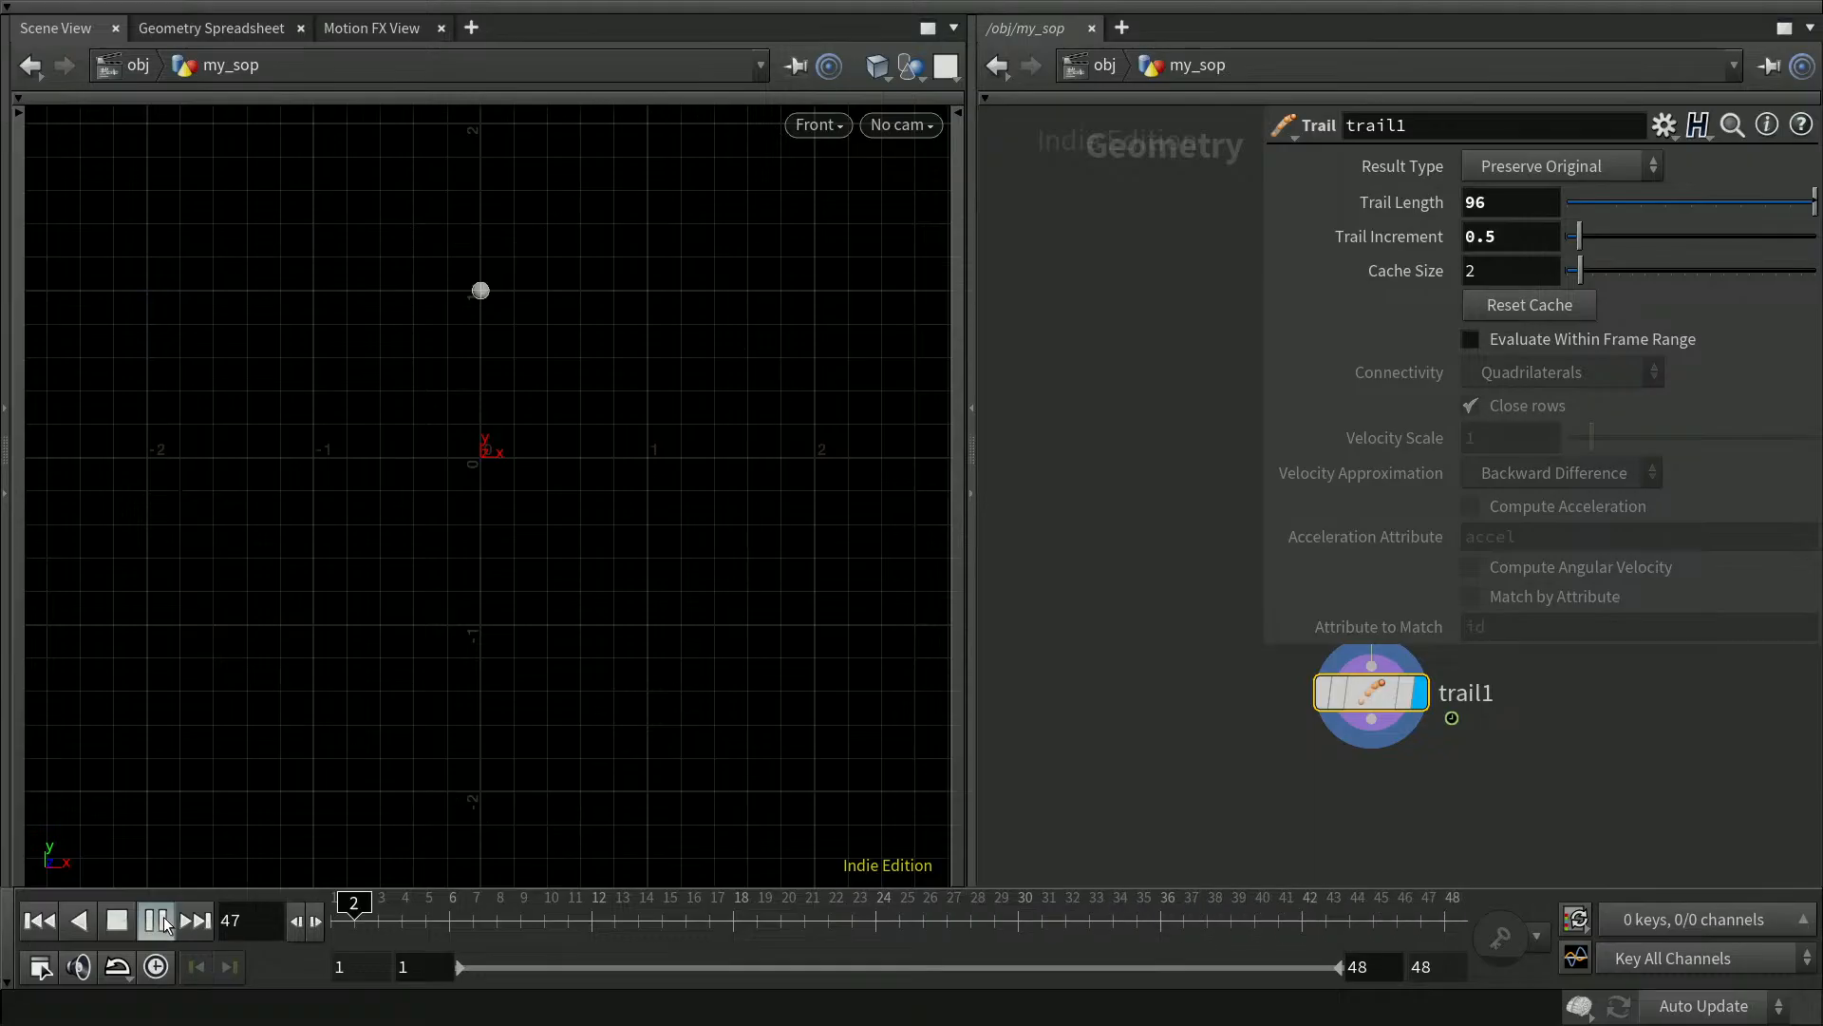
pyautogui.click(164, 917)
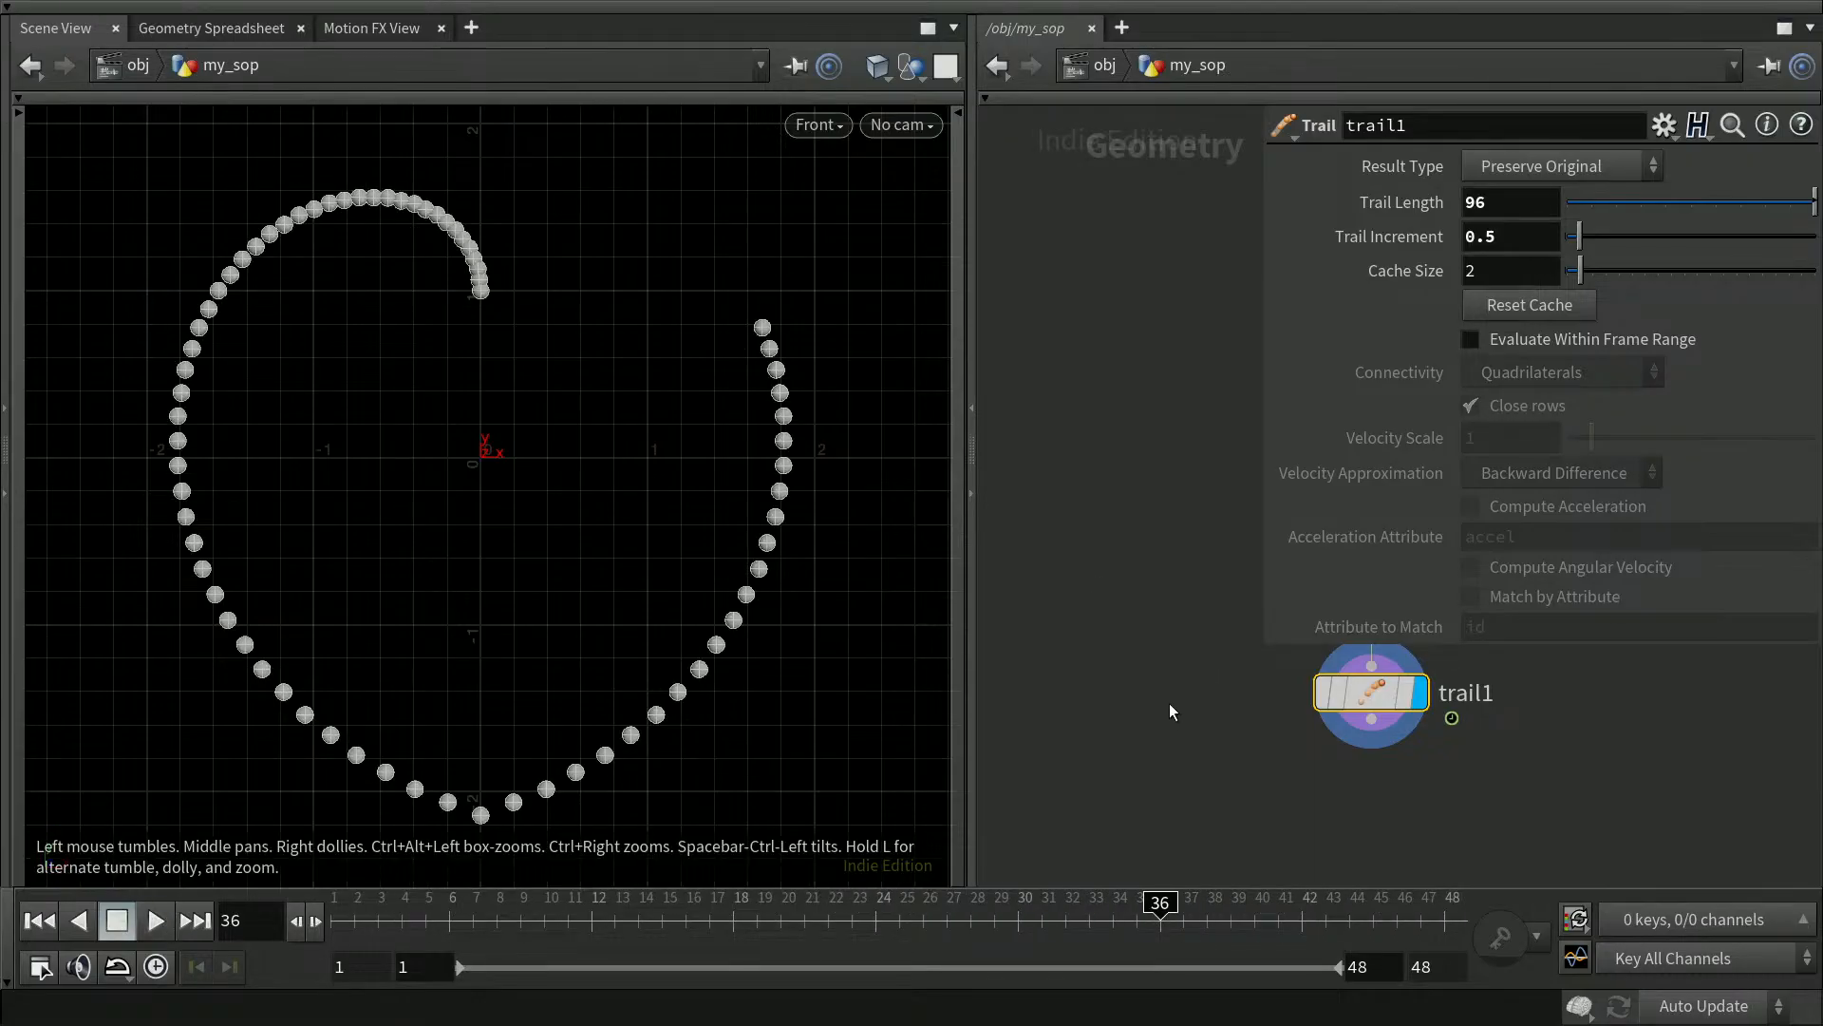
# Save the scene and move the trail1 node slightly closer to transform1
pyautogui.press('p')
pyautogui.hotkey('ctrl', 's')
pyautogui.moveTo(1387, 703)
pyautogui.moveTo(1387, 695); pyautogui.dragTo(1386, 670)
pyautogui.moveTo(1228, 673); pyautogui.dragTo(1234, 545, button='middle')
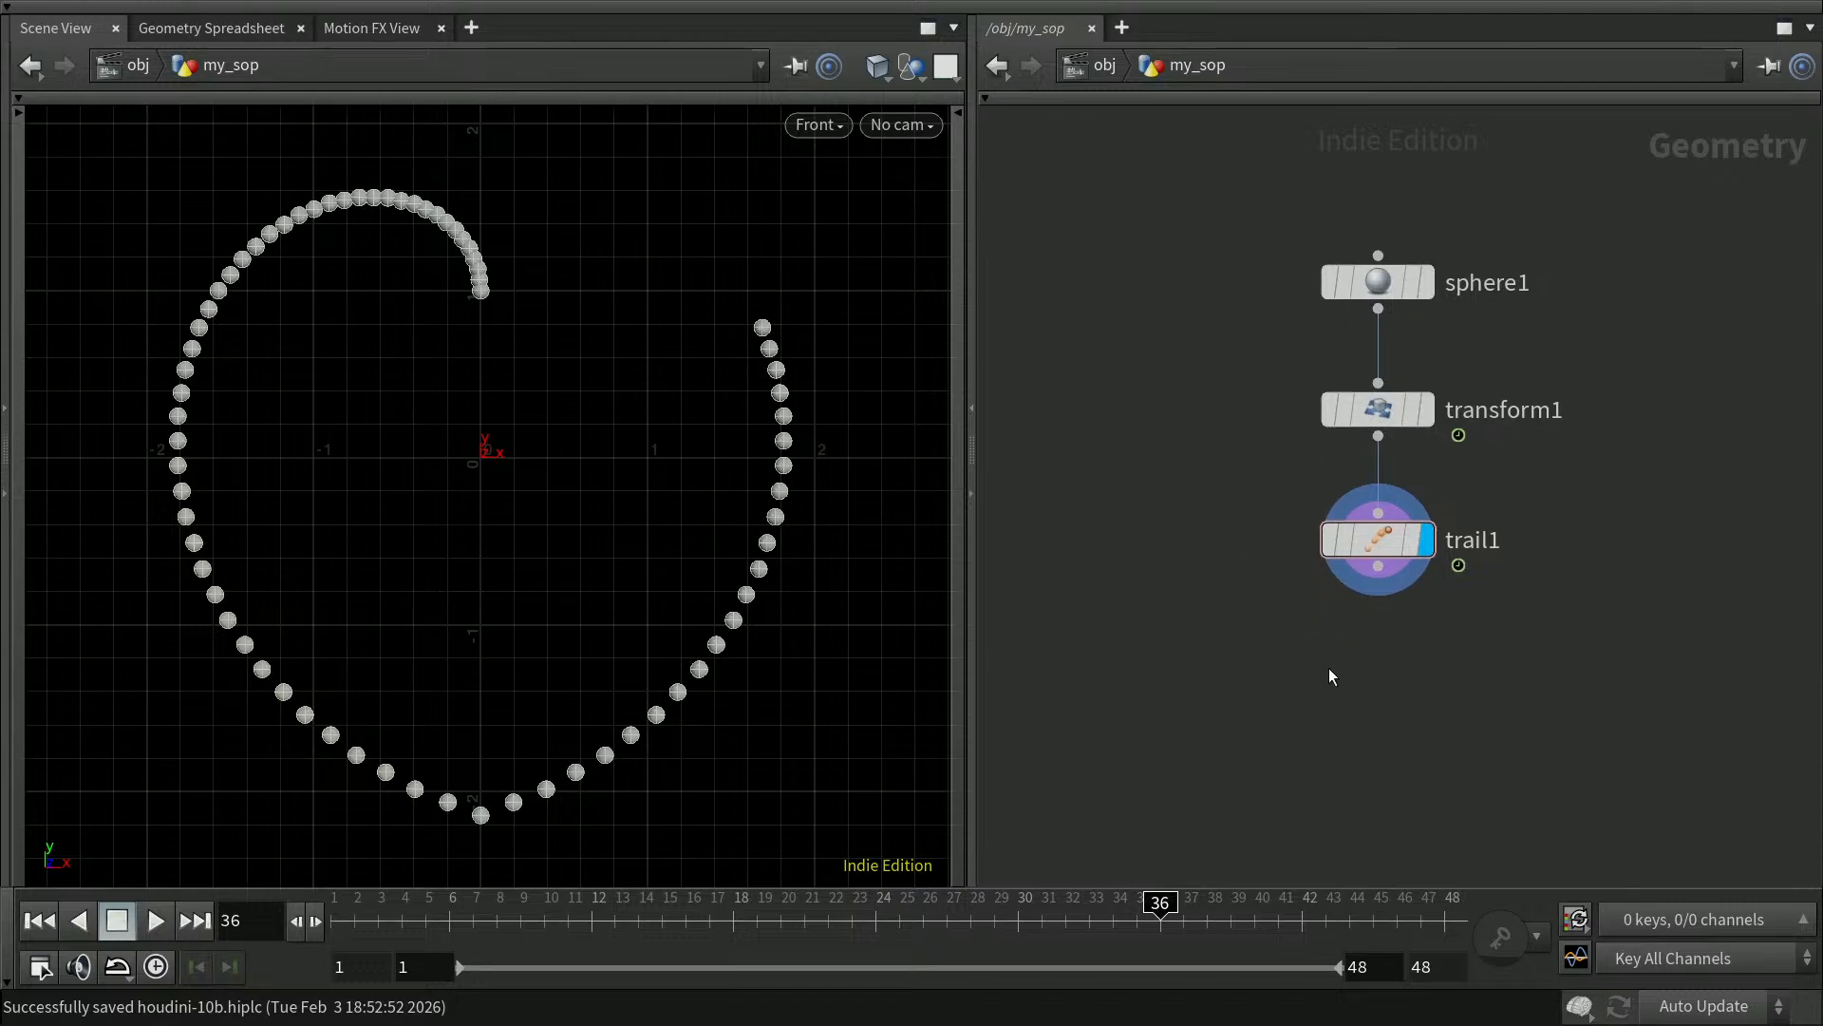
# Add a Color node below trail1, feed it with trail1's output and make it the displayed node
pyautogui.press('Tab')
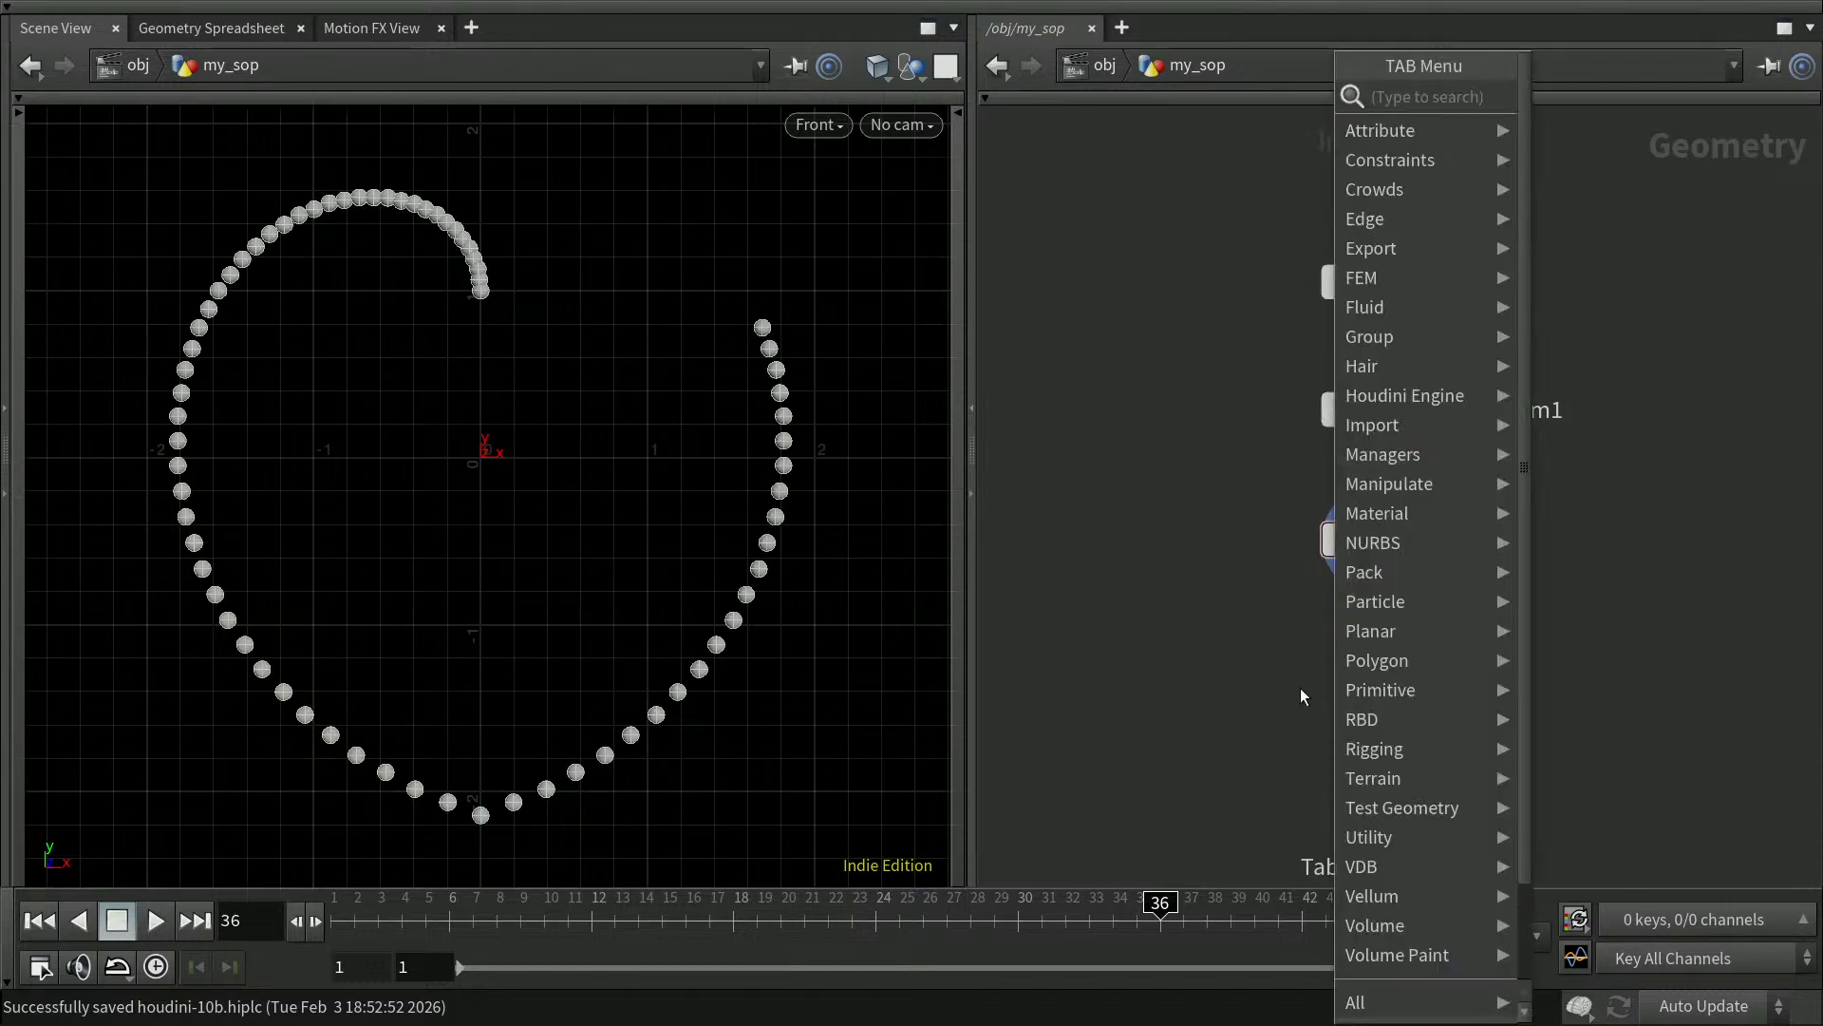
pyautogui.write('color')
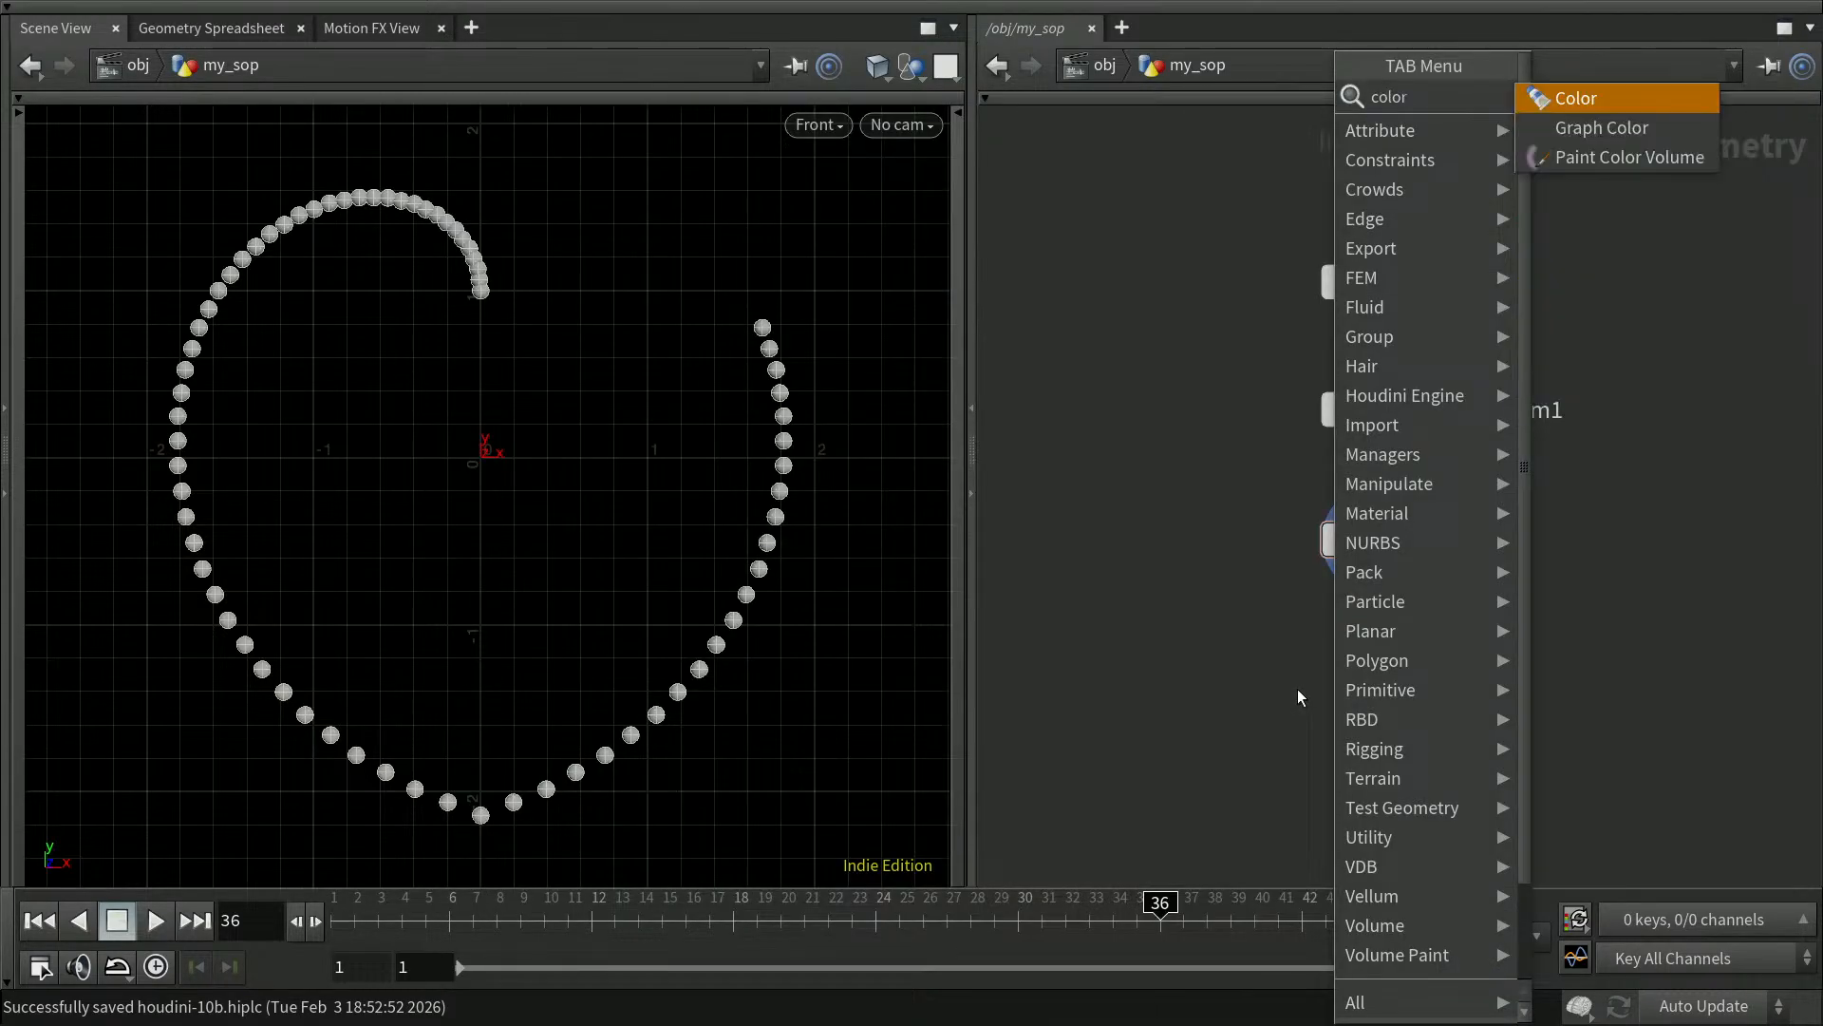
pyautogui.press('Return')
pyautogui.click(1383, 694)
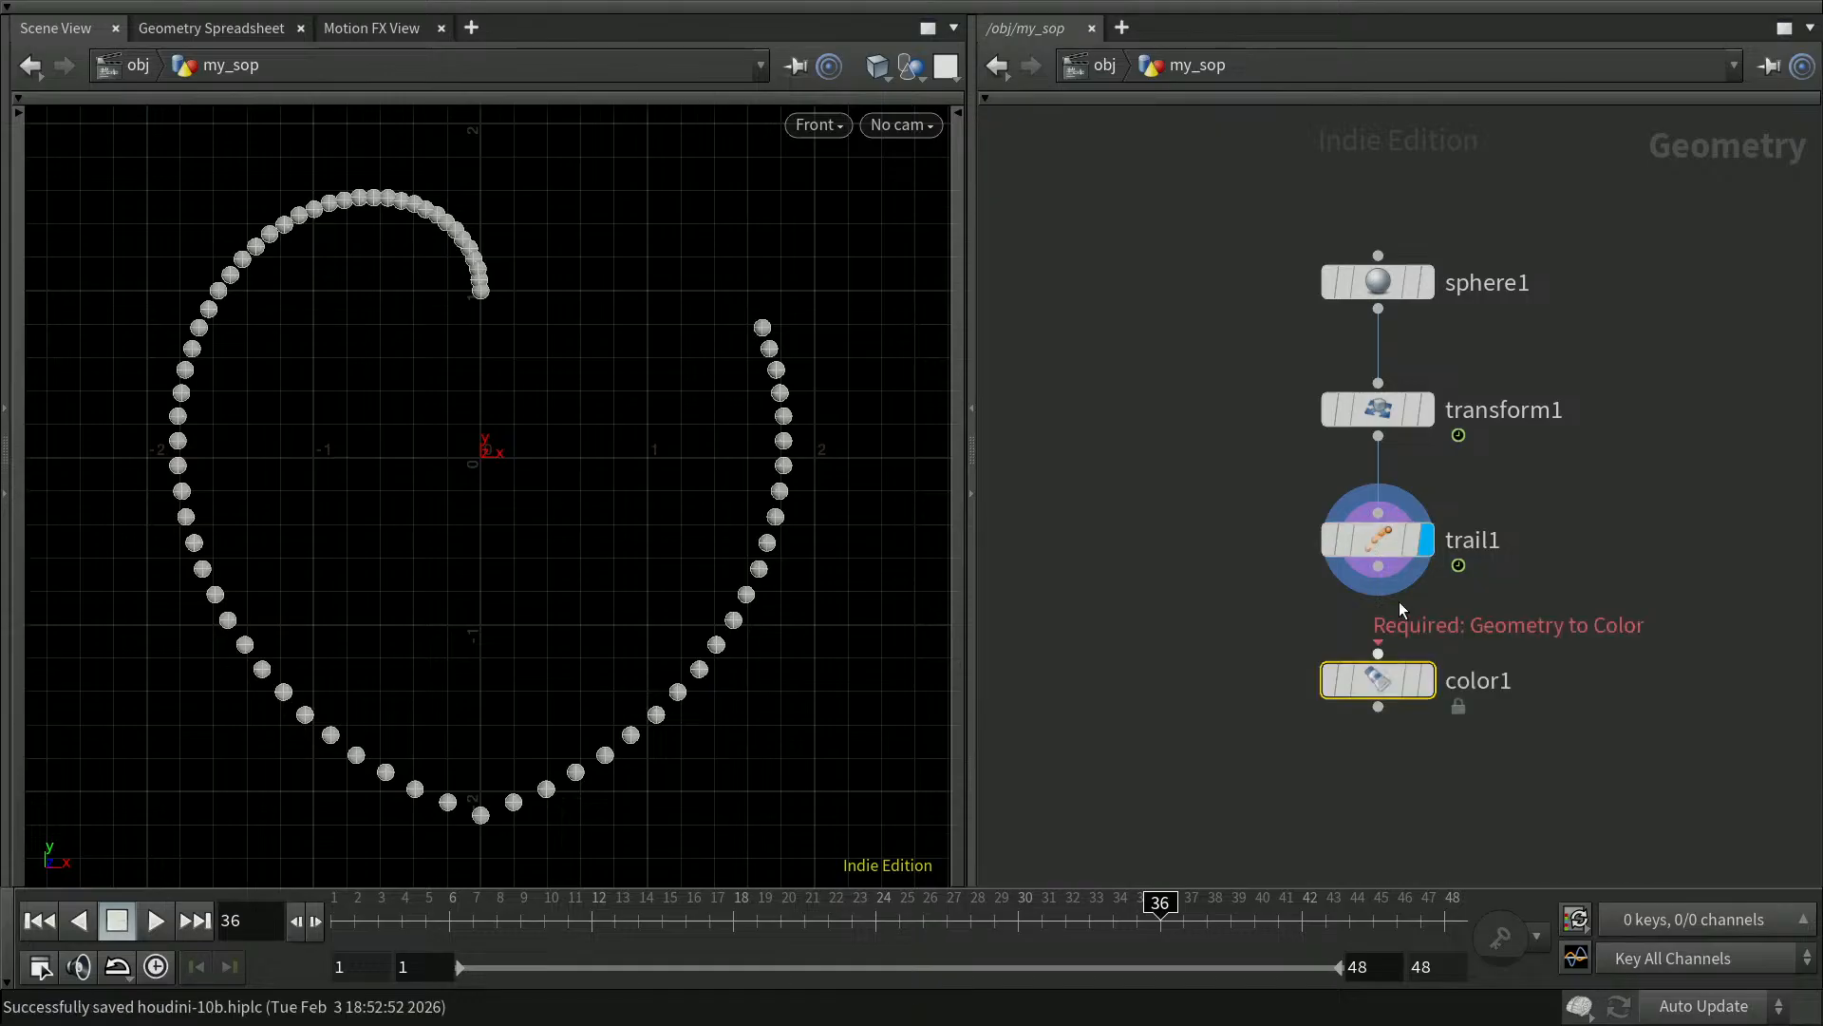
pyautogui.moveTo(1379, 591); pyautogui.dragTo(1379, 651)
pyautogui.click(1427, 681)
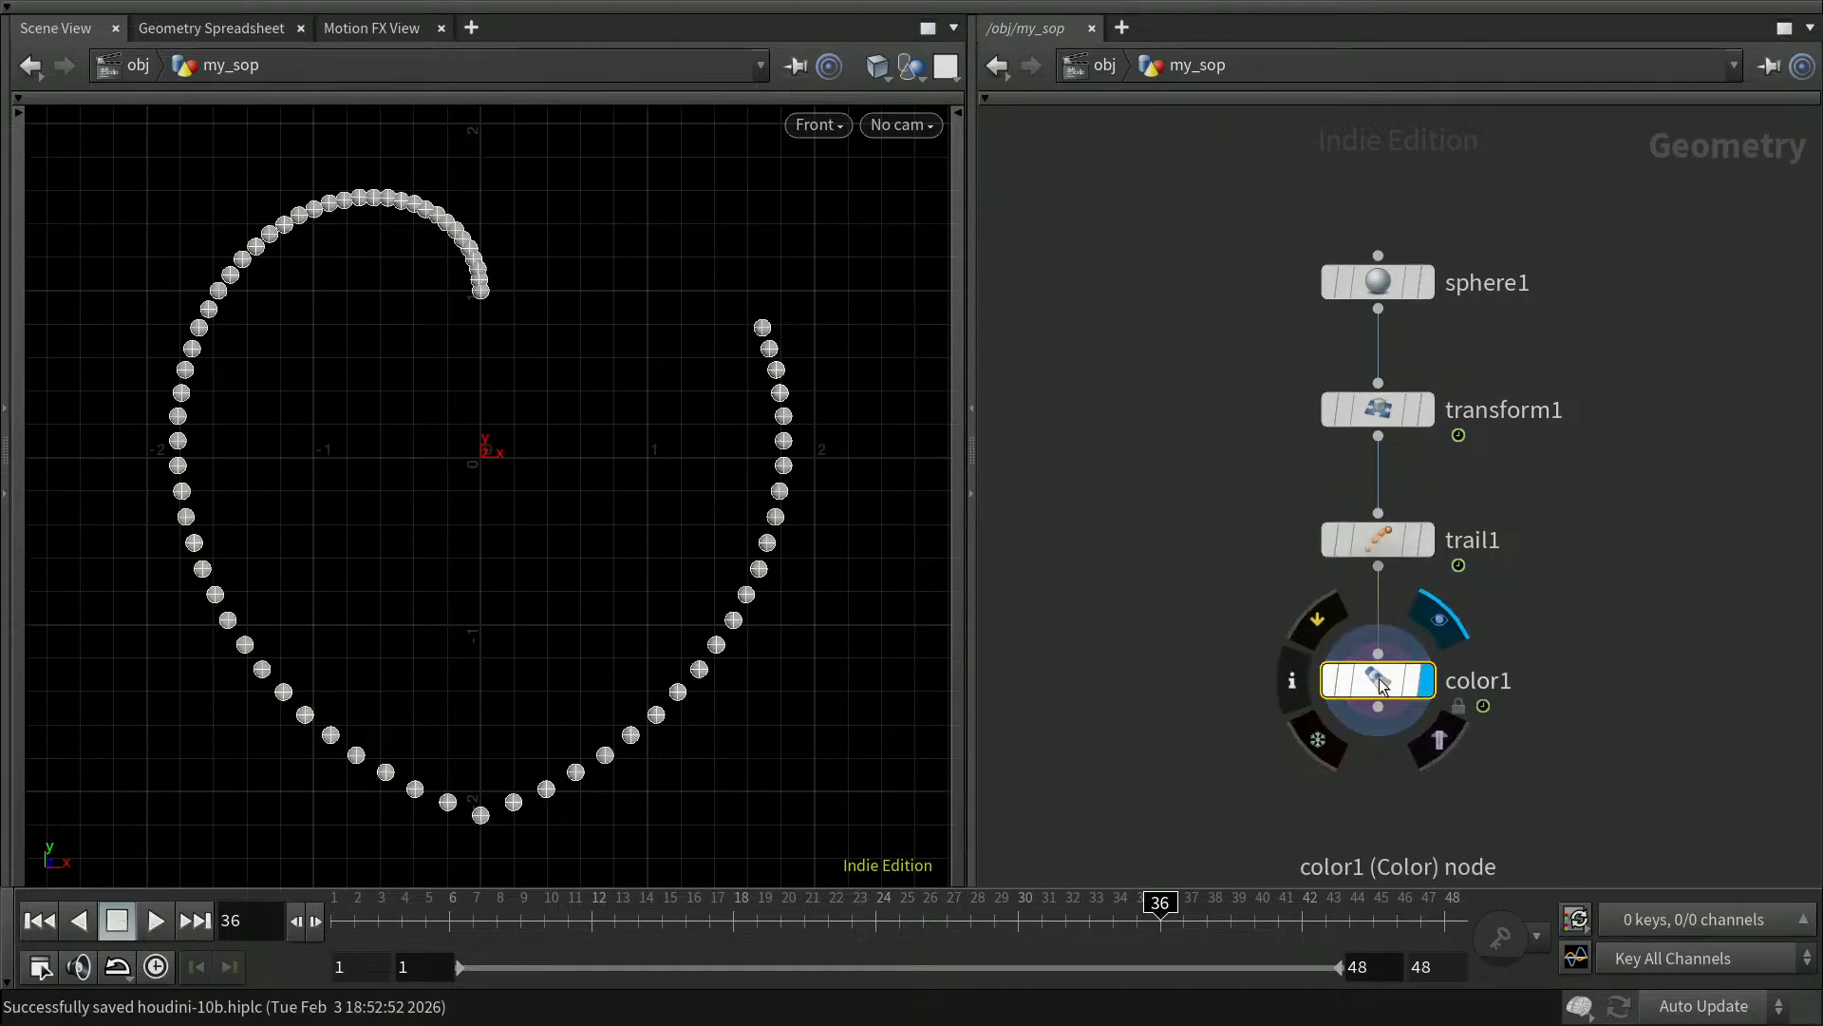
# Set color1's Color to pure red (1, 0, 0) and its Class to Primitive
pyautogui.press('p')
pyautogui.click(1501, 346)
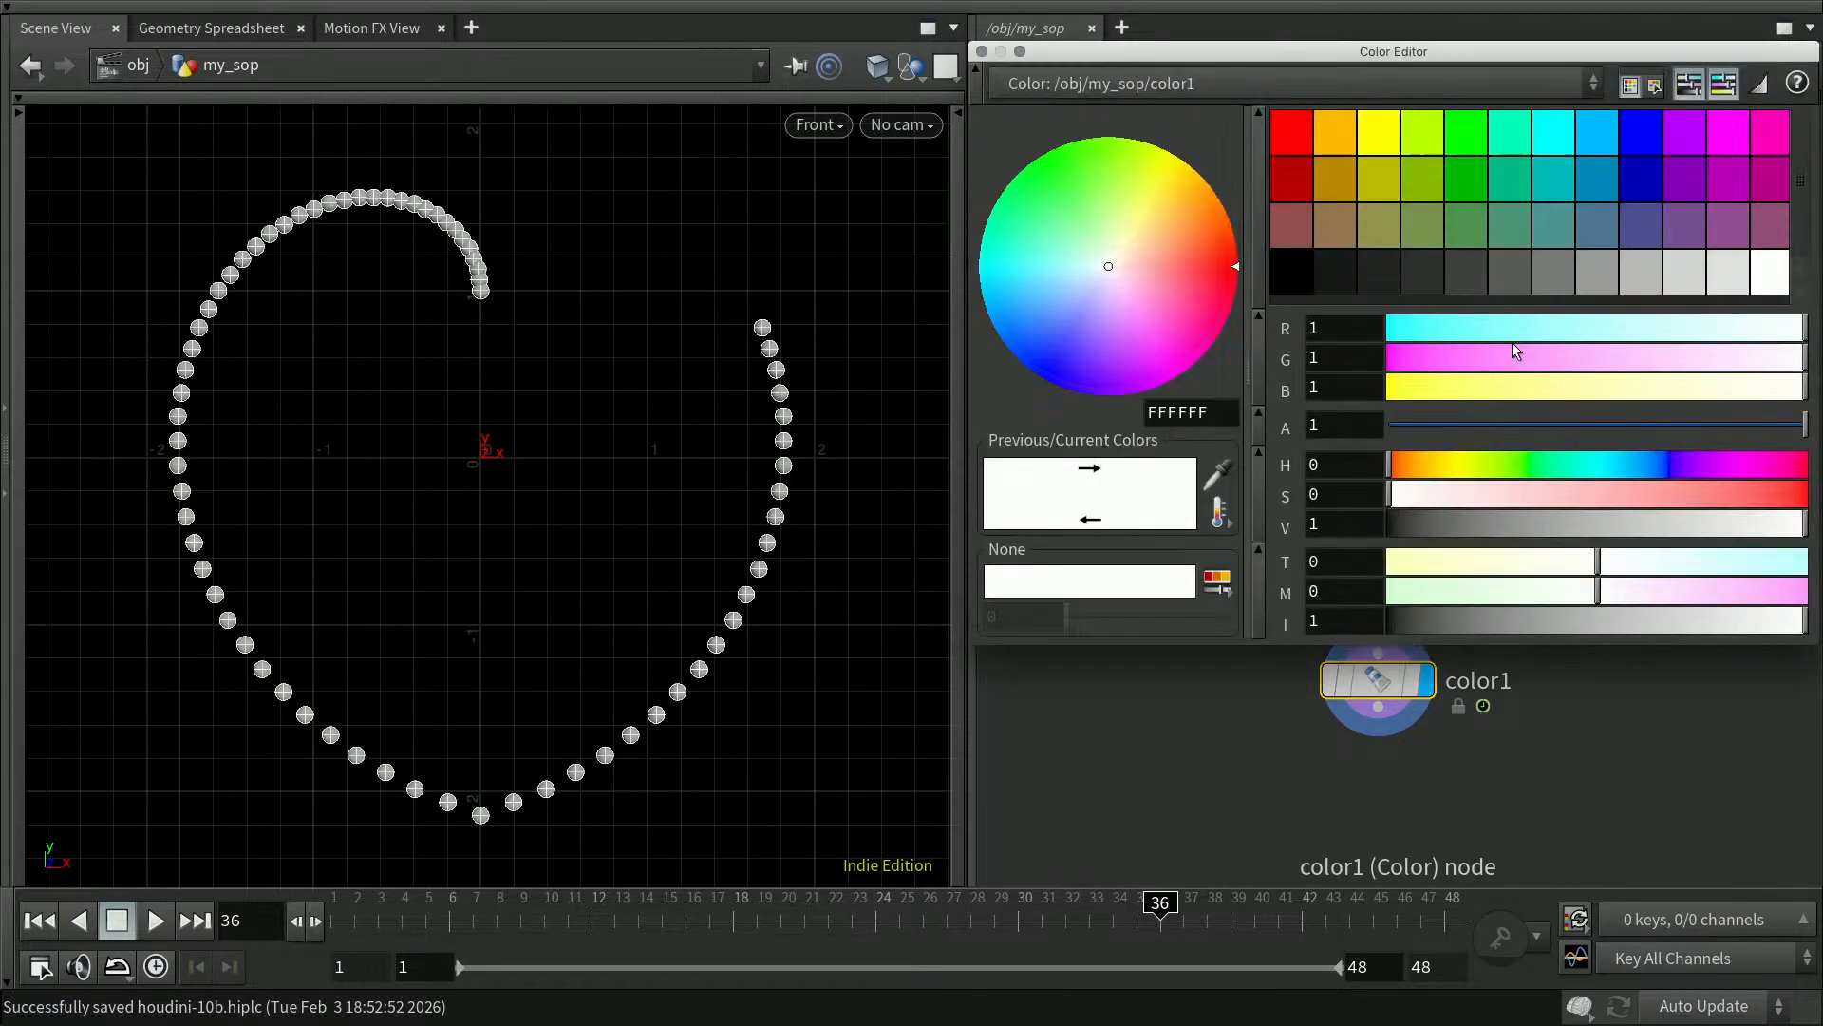
pyautogui.click(1303, 129)
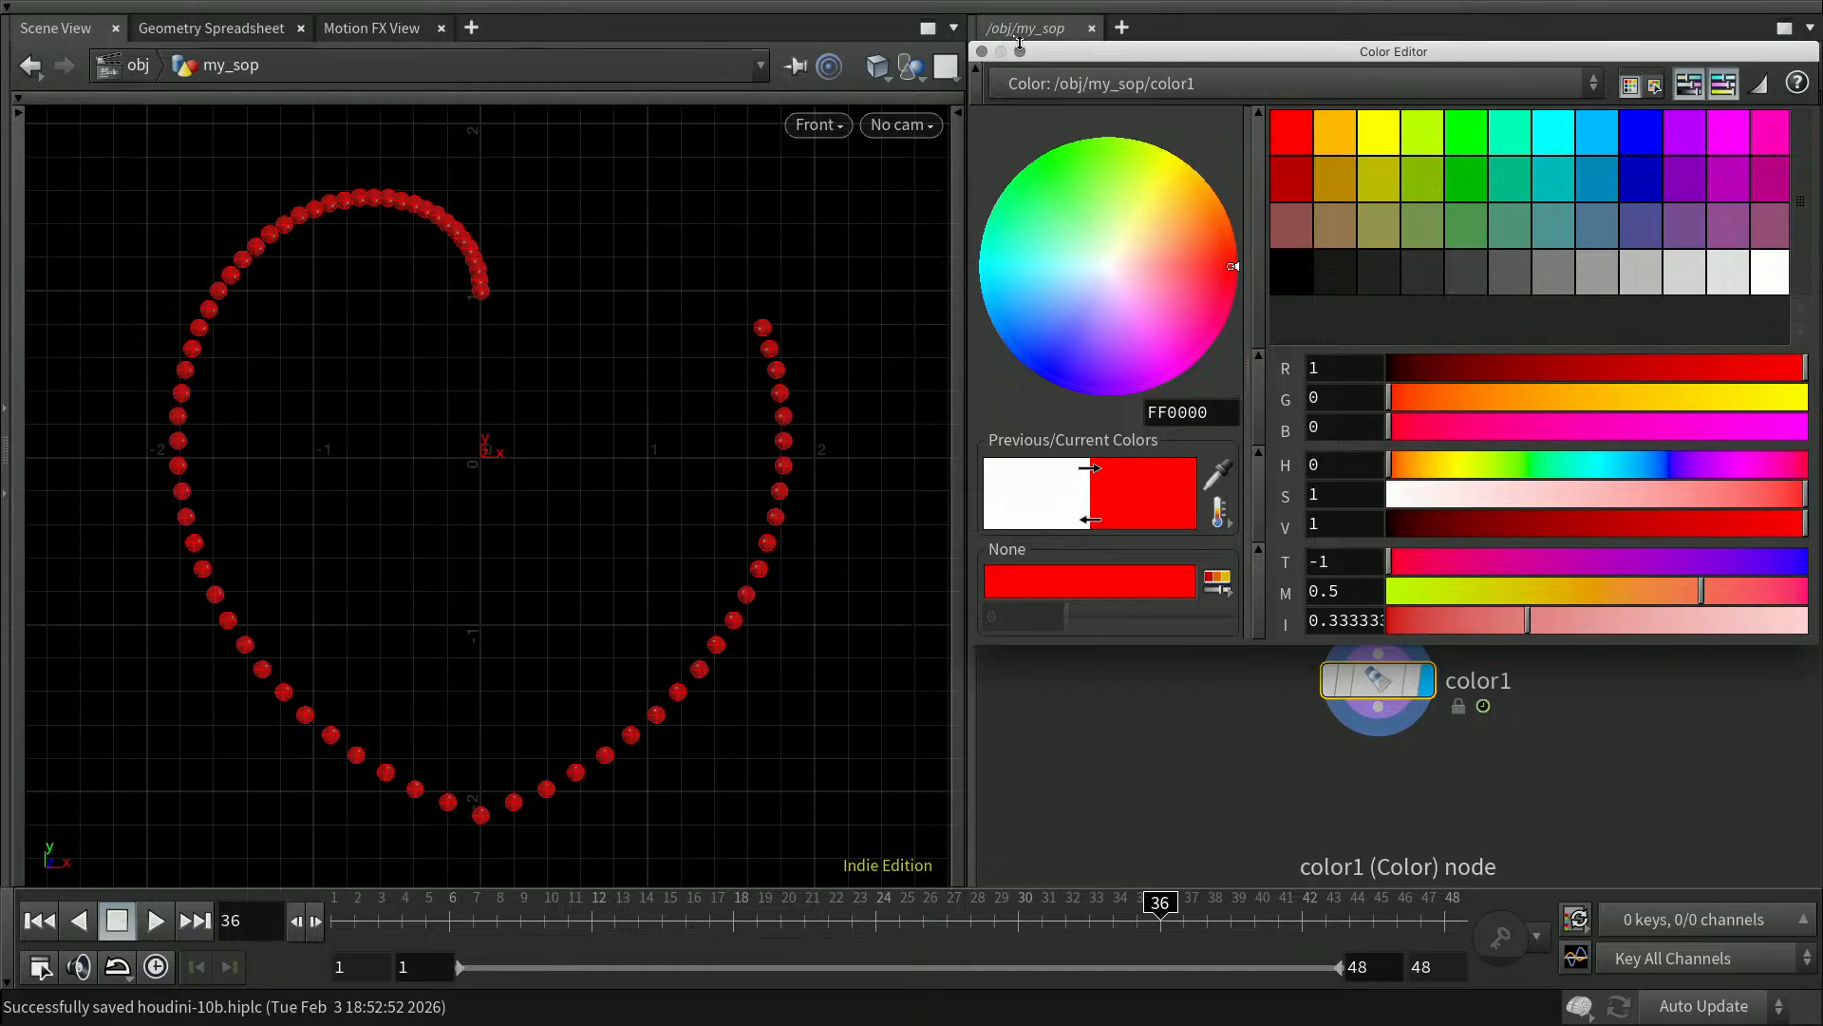
pyautogui.click(982, 52)
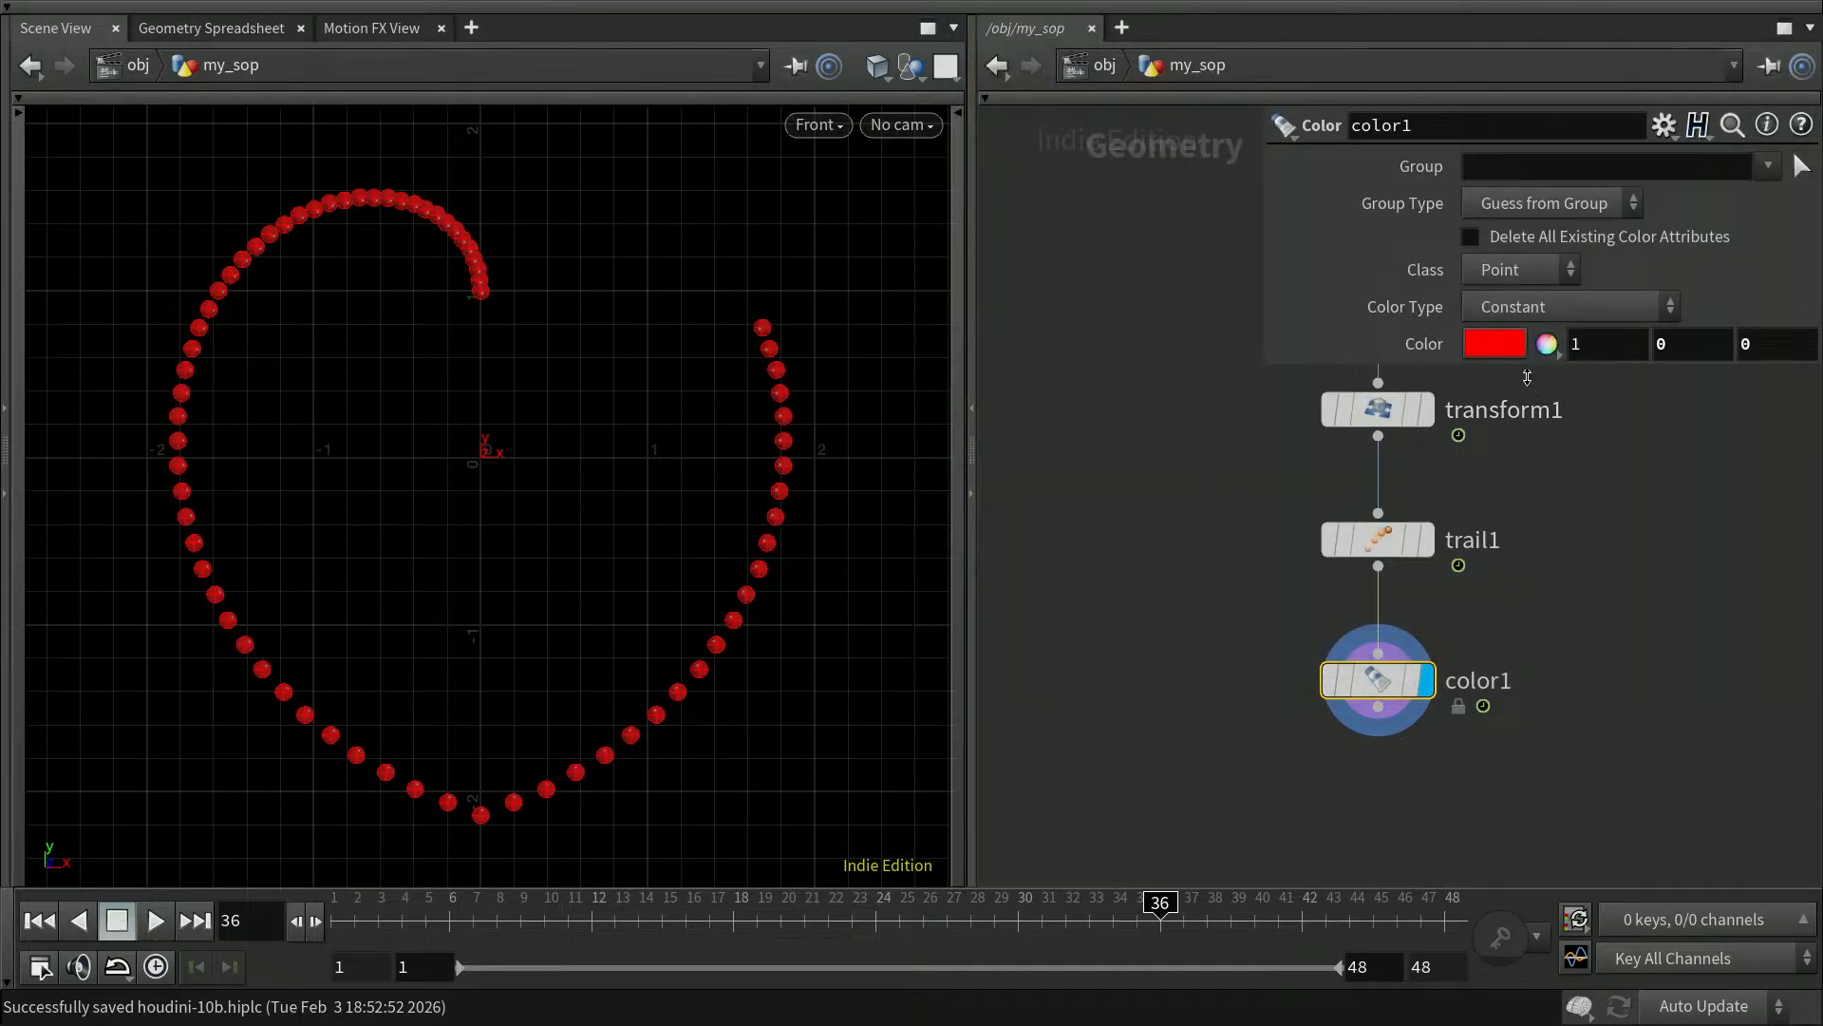
pyautogui.click(1535, 270)
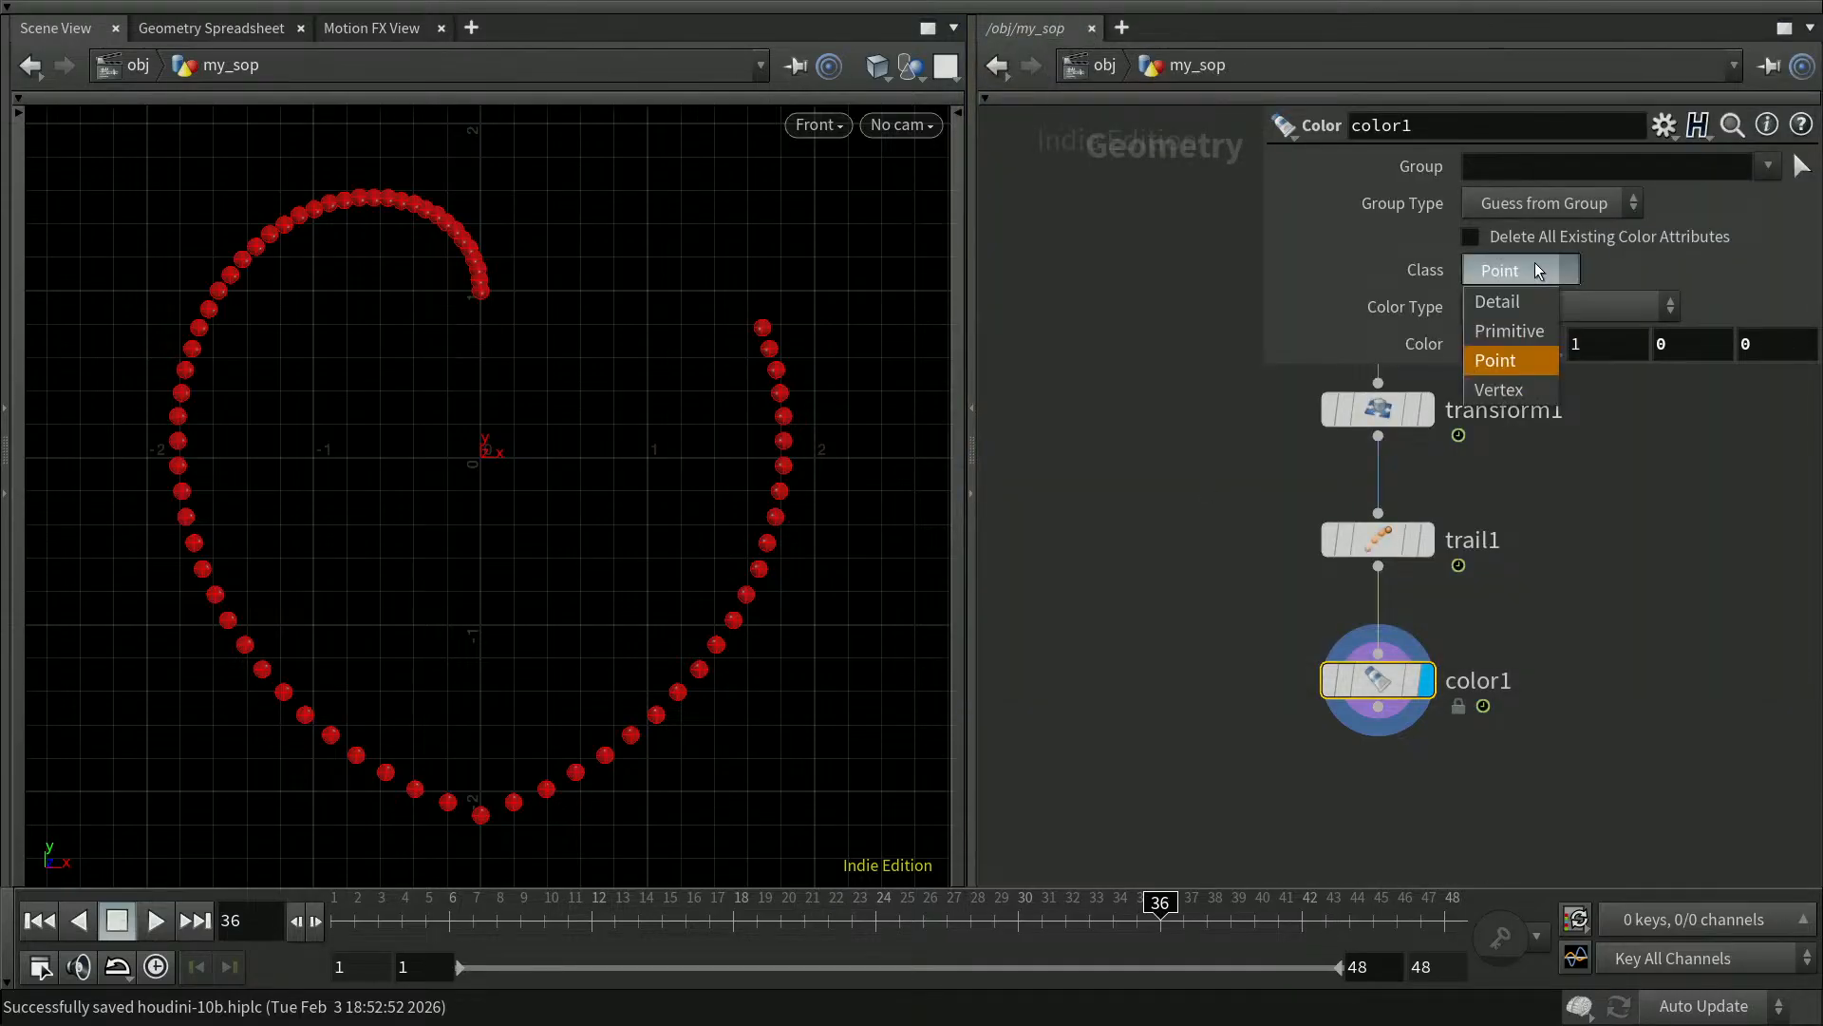
pyautogui.click(1535, 332)
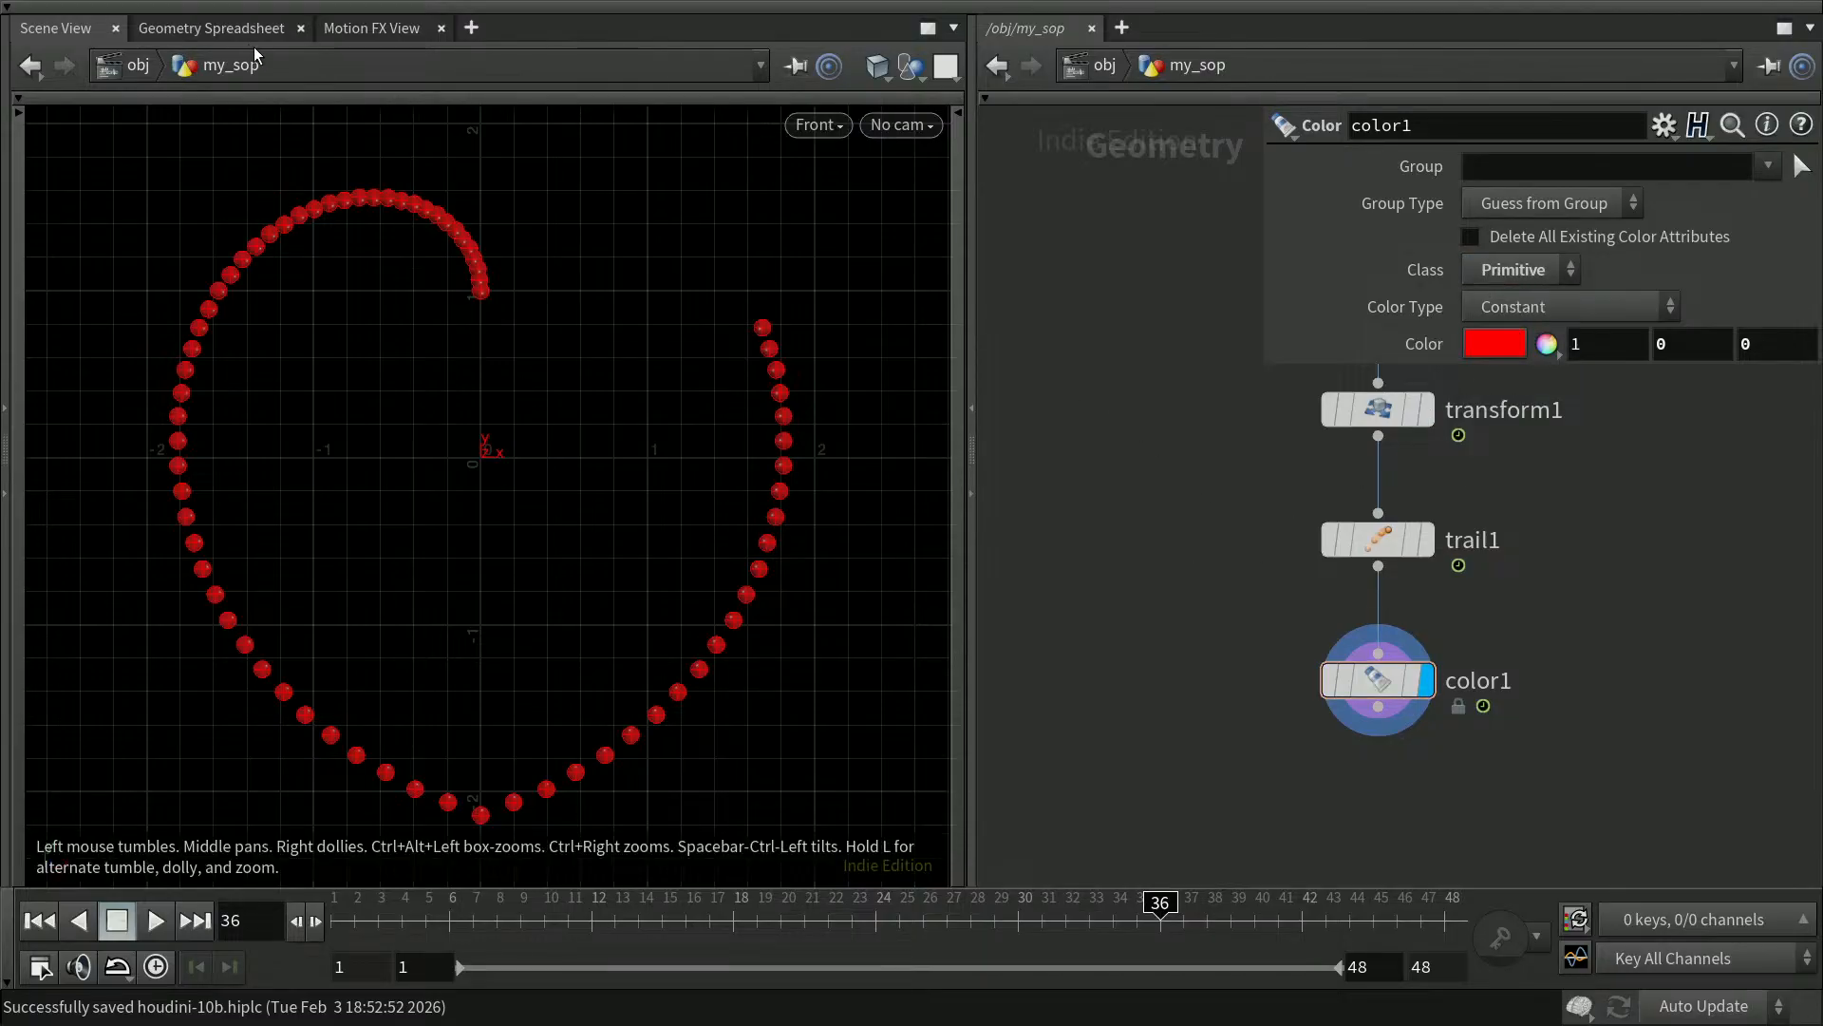
# Examine color1's point positions in the Geometry Spreadsheet at frame 1 and after some playback, comparing them with the trail in the viewport
pyautogui.click(231, 27)
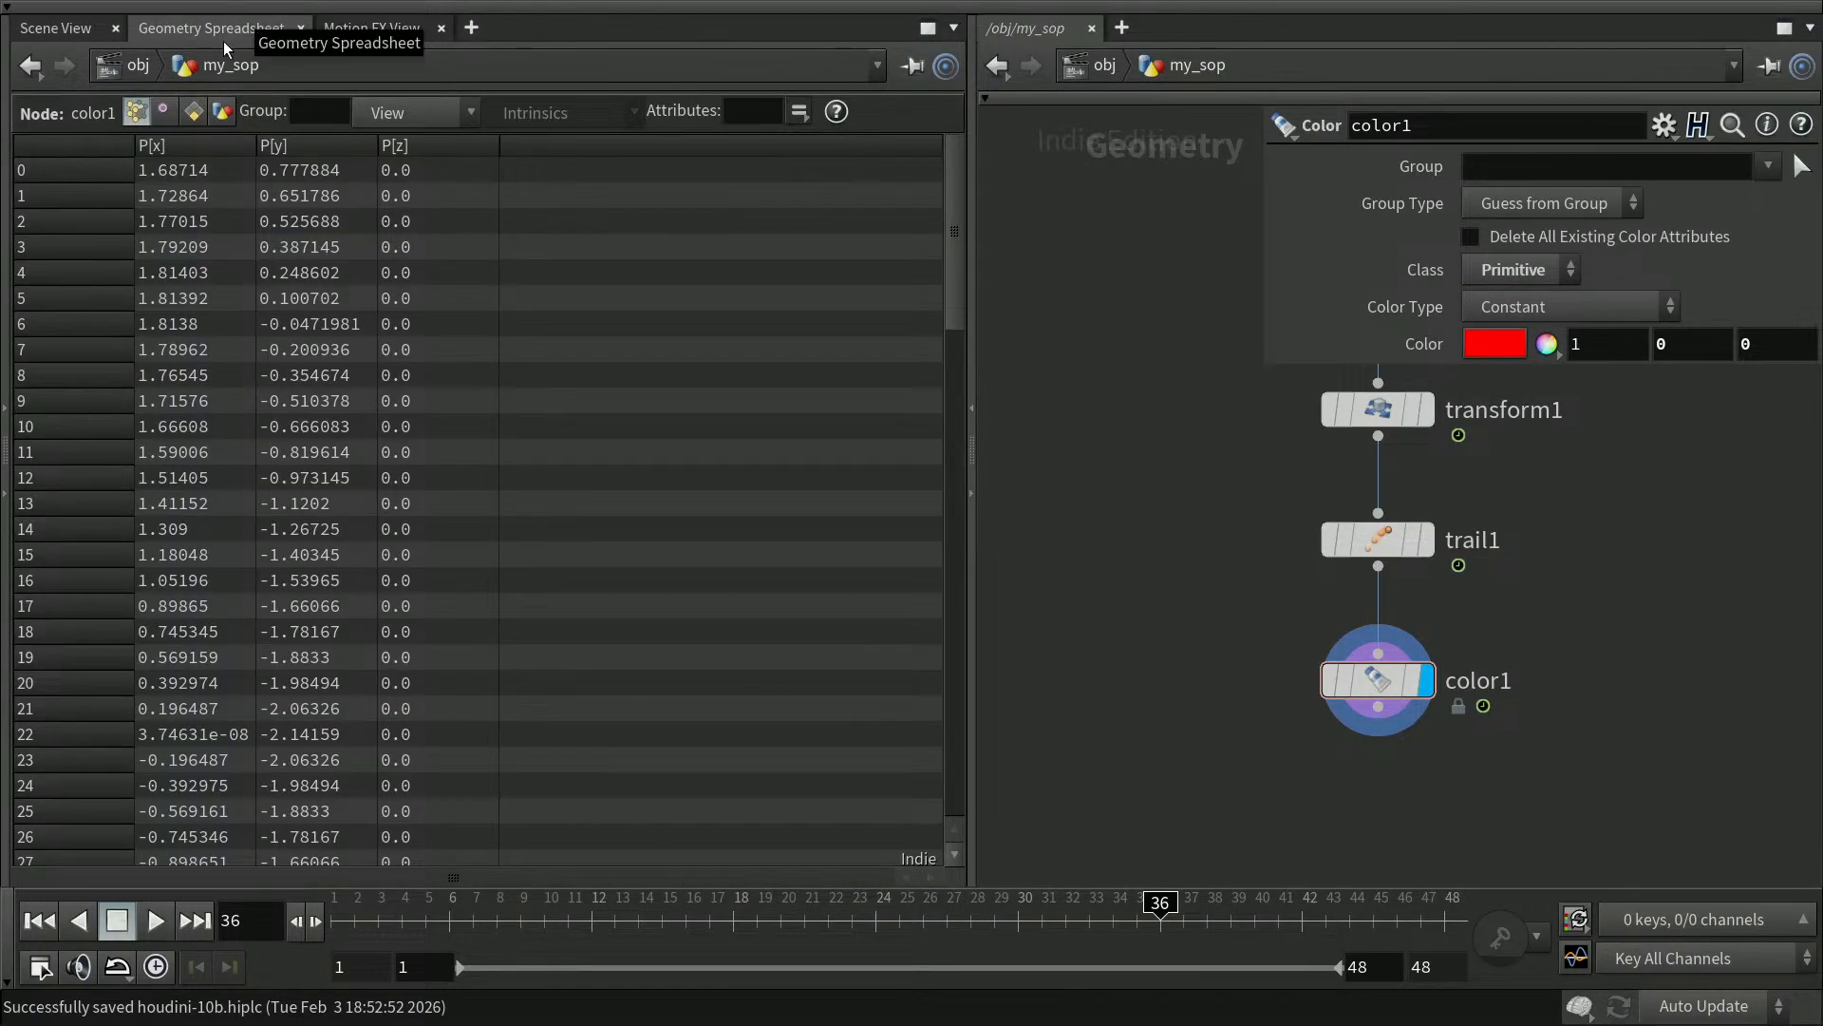
pyautogui.moveTo(953, 197); pyautogui.dragTo(1005, 799)
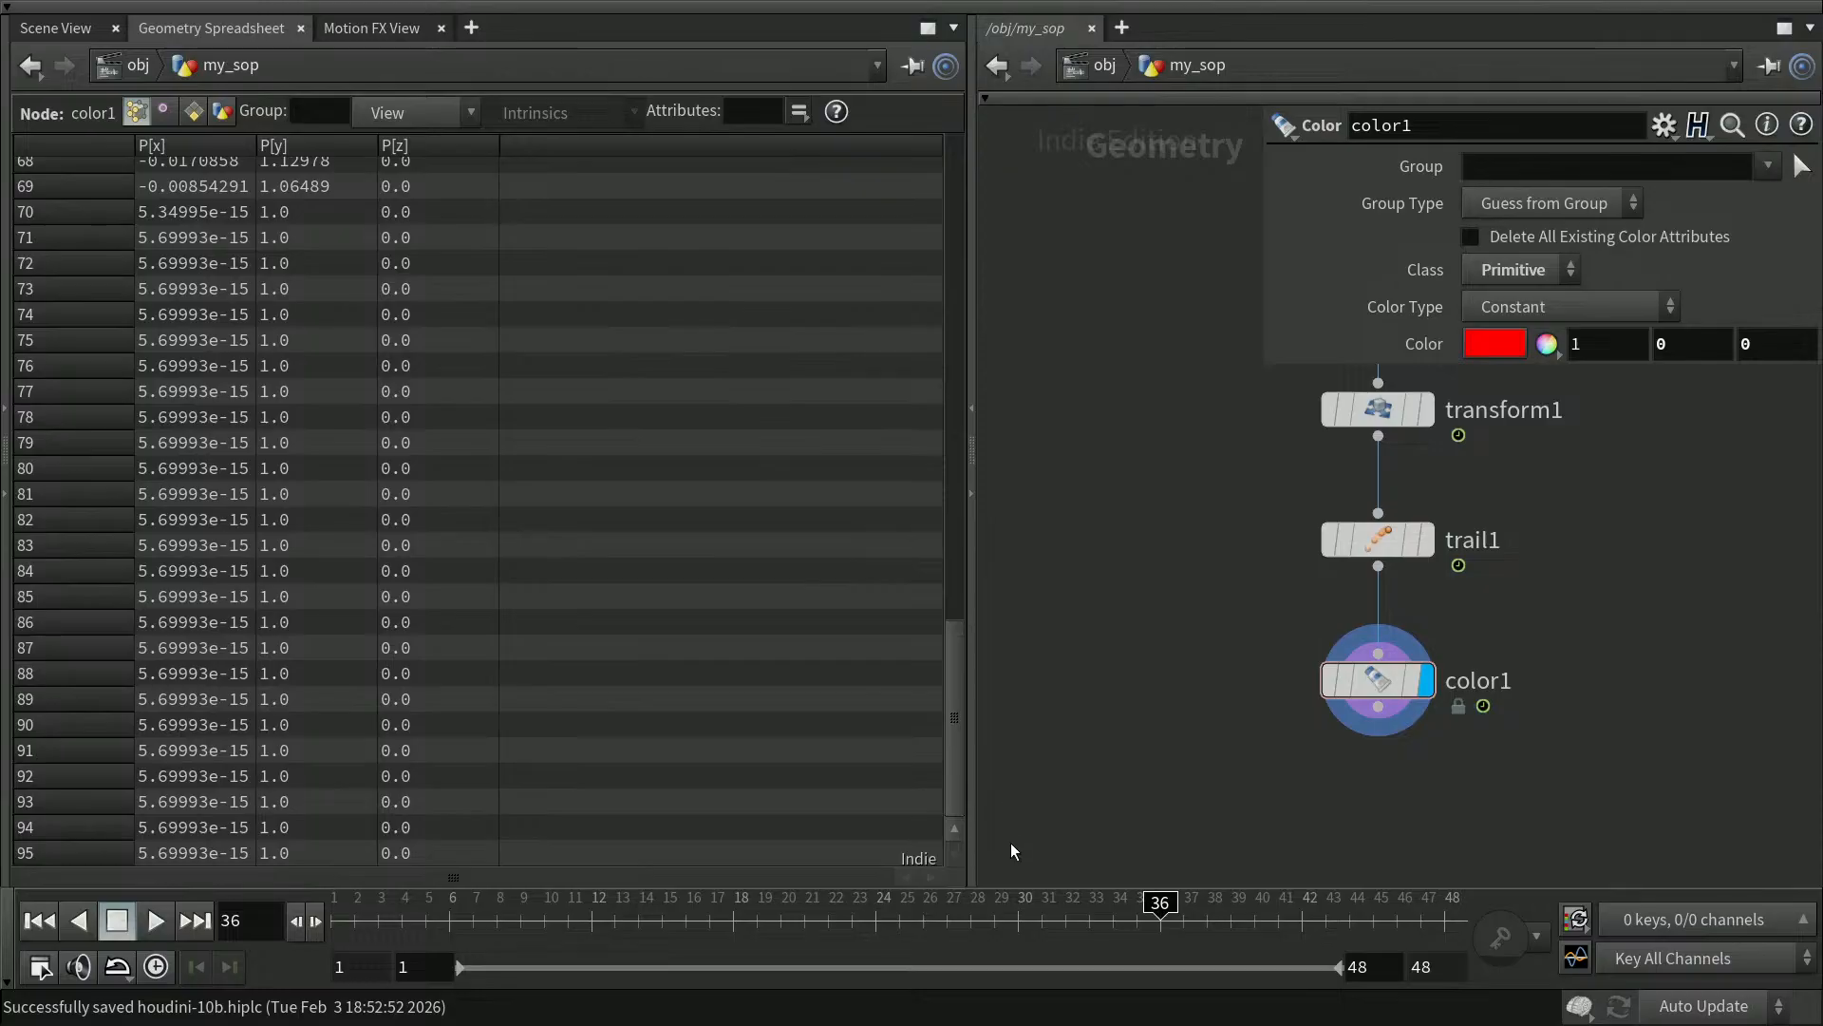
pyautogui.moveTo(454, 910); pyautogui.dragTo(332, 910)
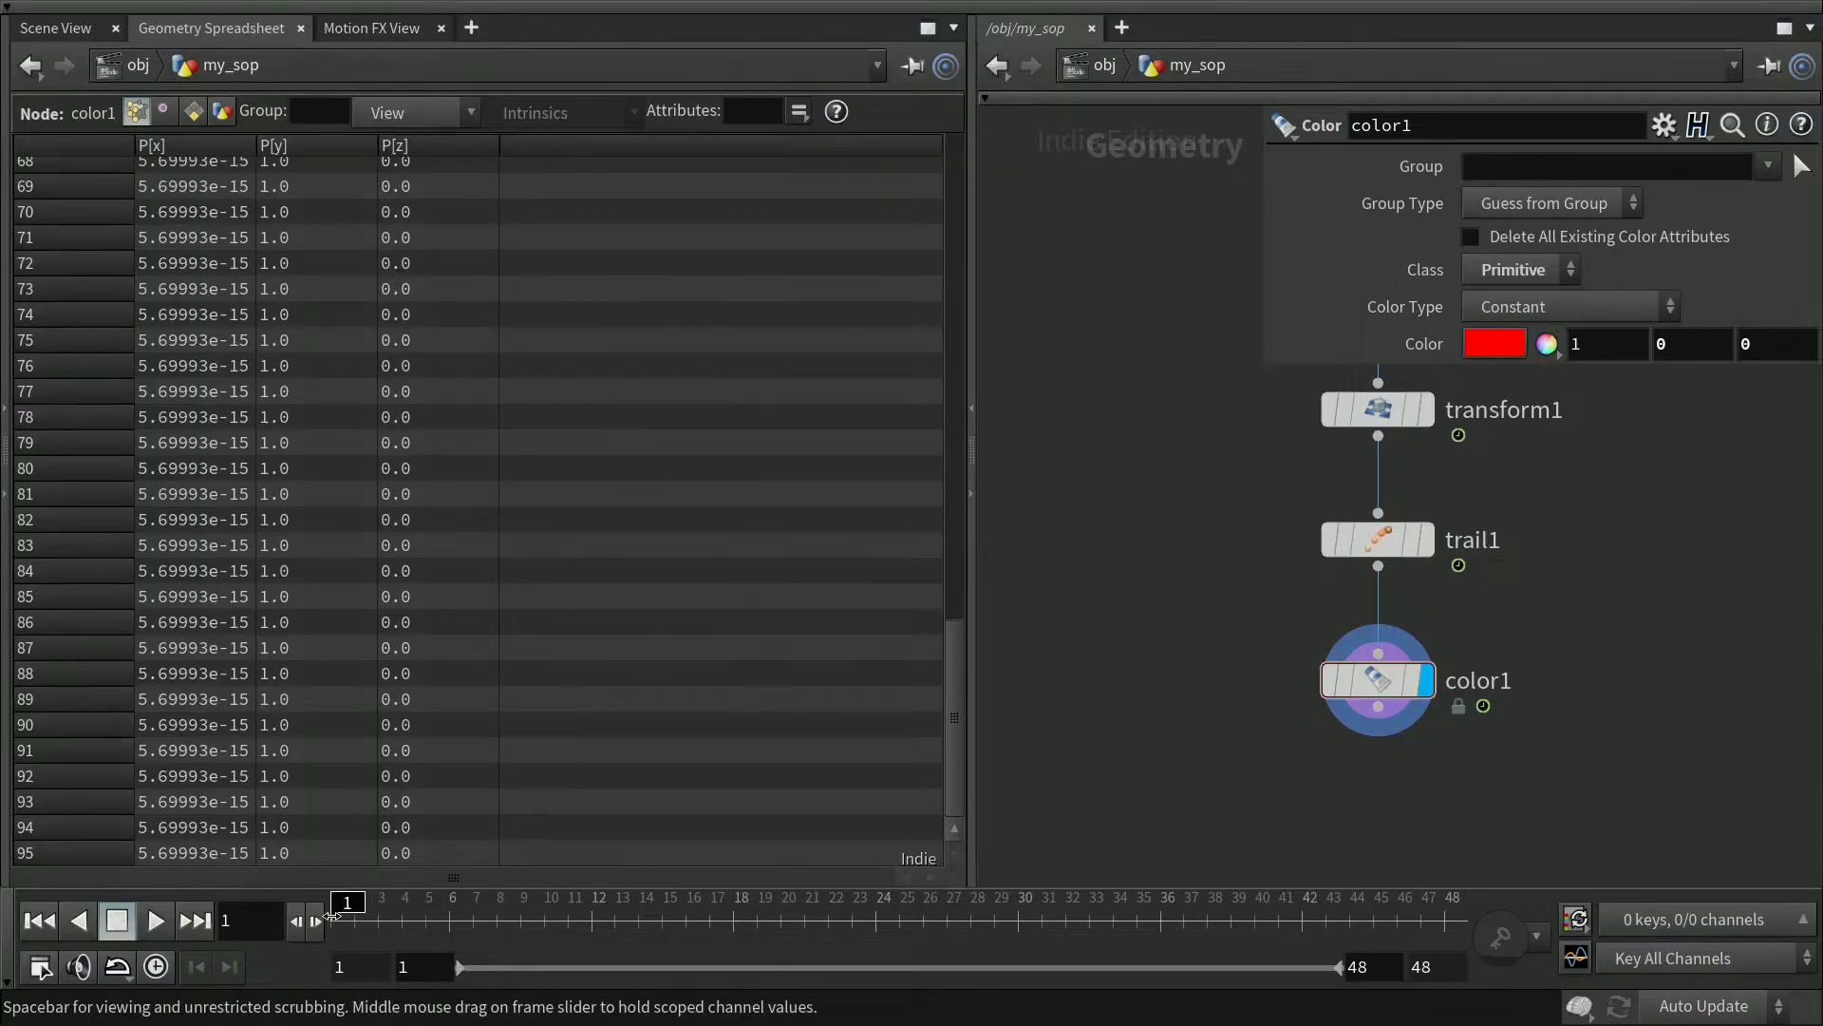
pyautogui.moveTo(958, 639); pyautogui.dragTo(954, 113)
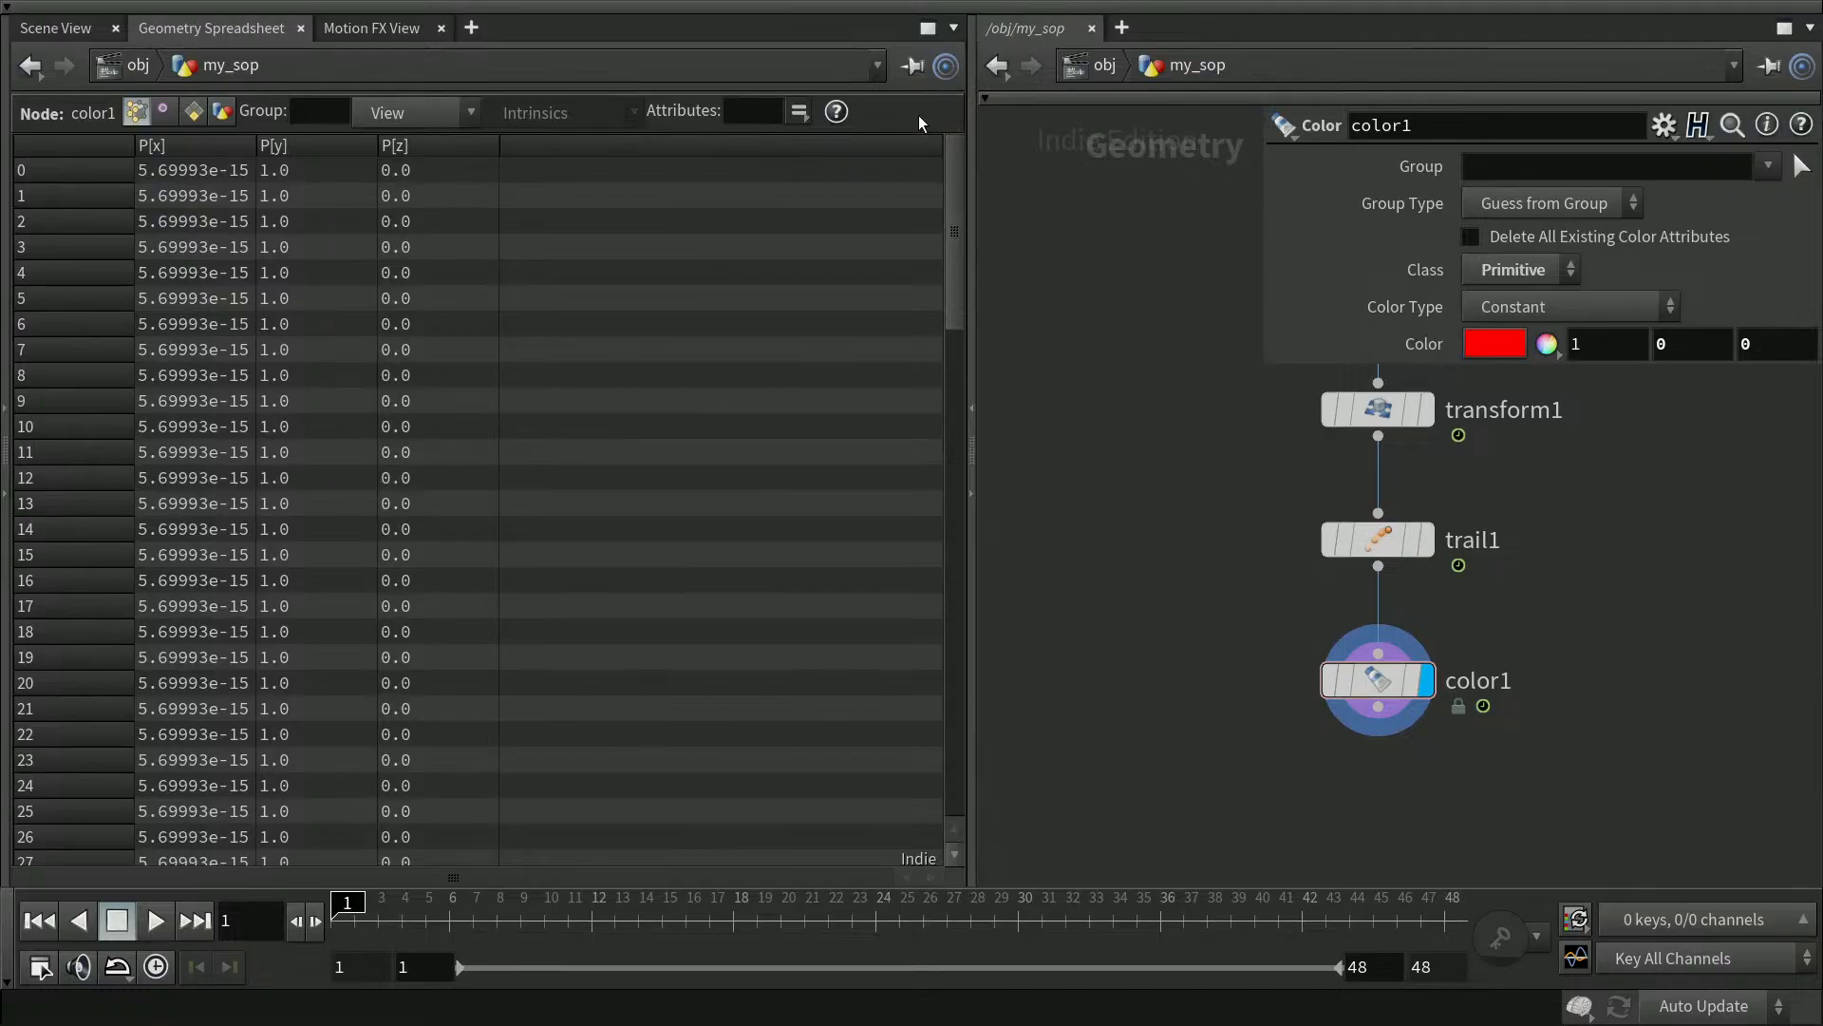
pyautogui.click(66, 28)
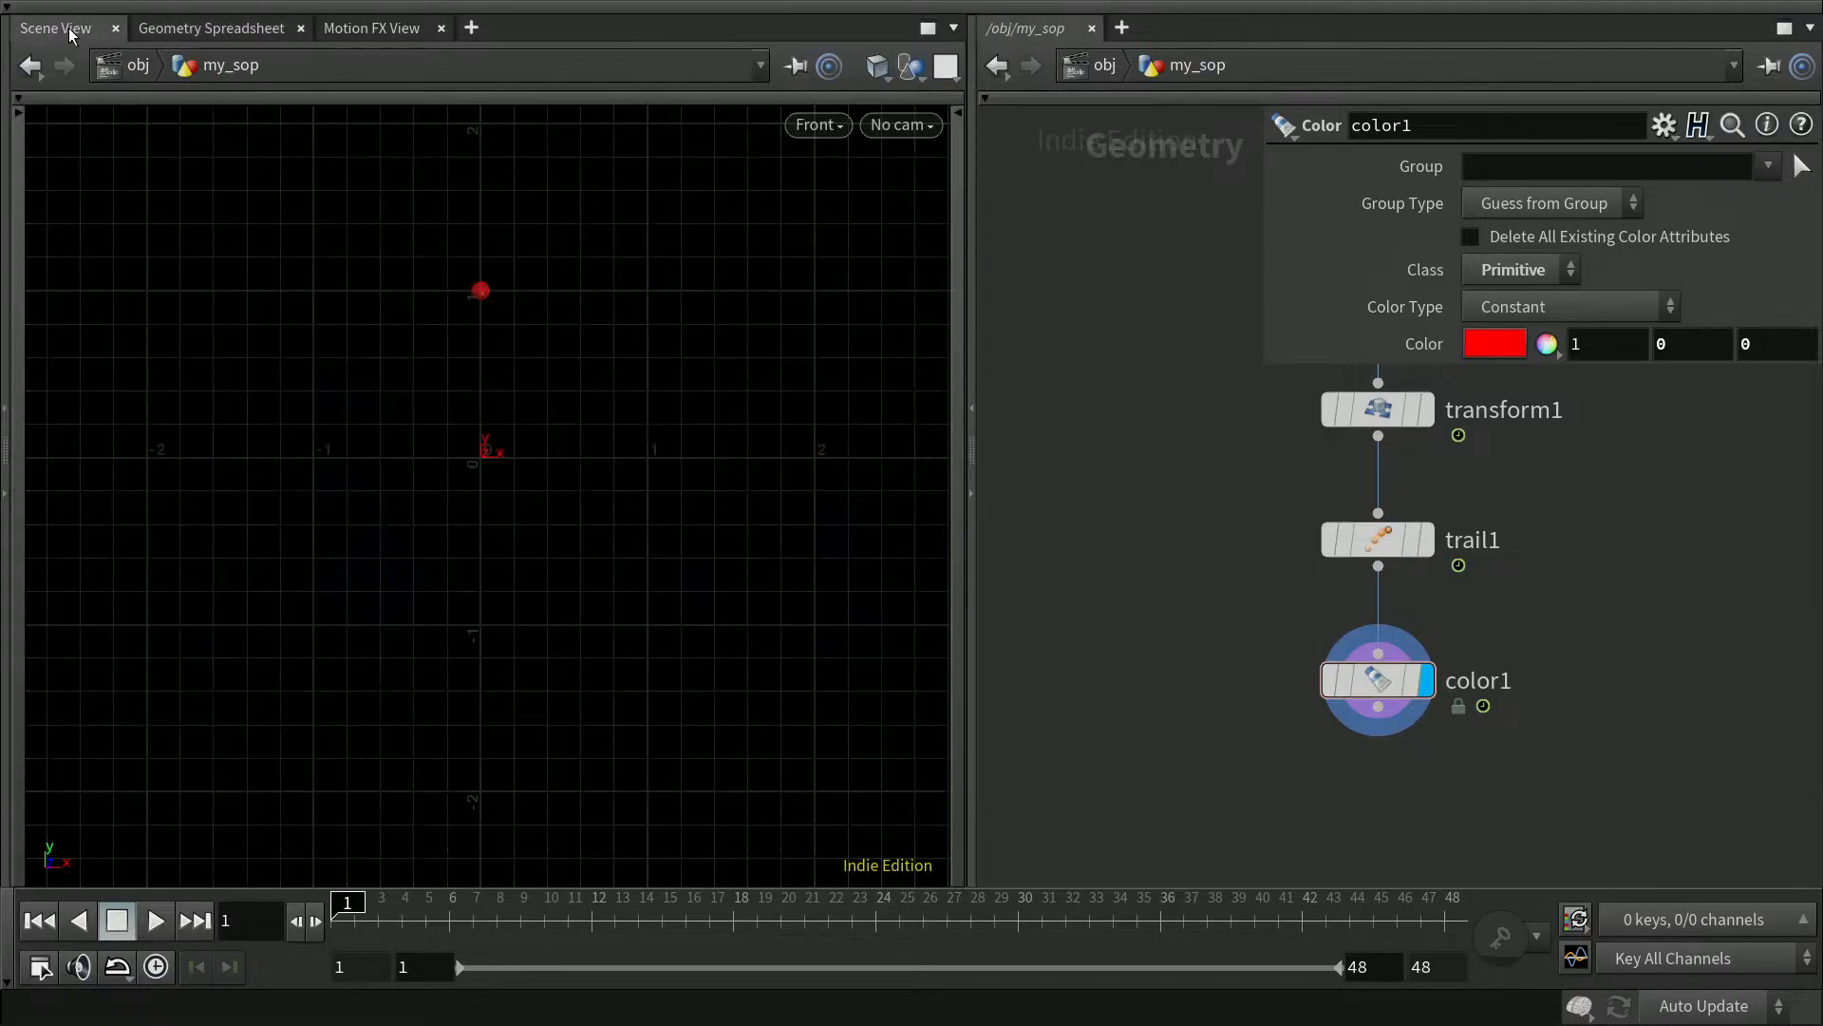
pyautogui.click(183, 34)
pyautogui.moveTo(955, 294); pyautogui.dragTo(952, 869)
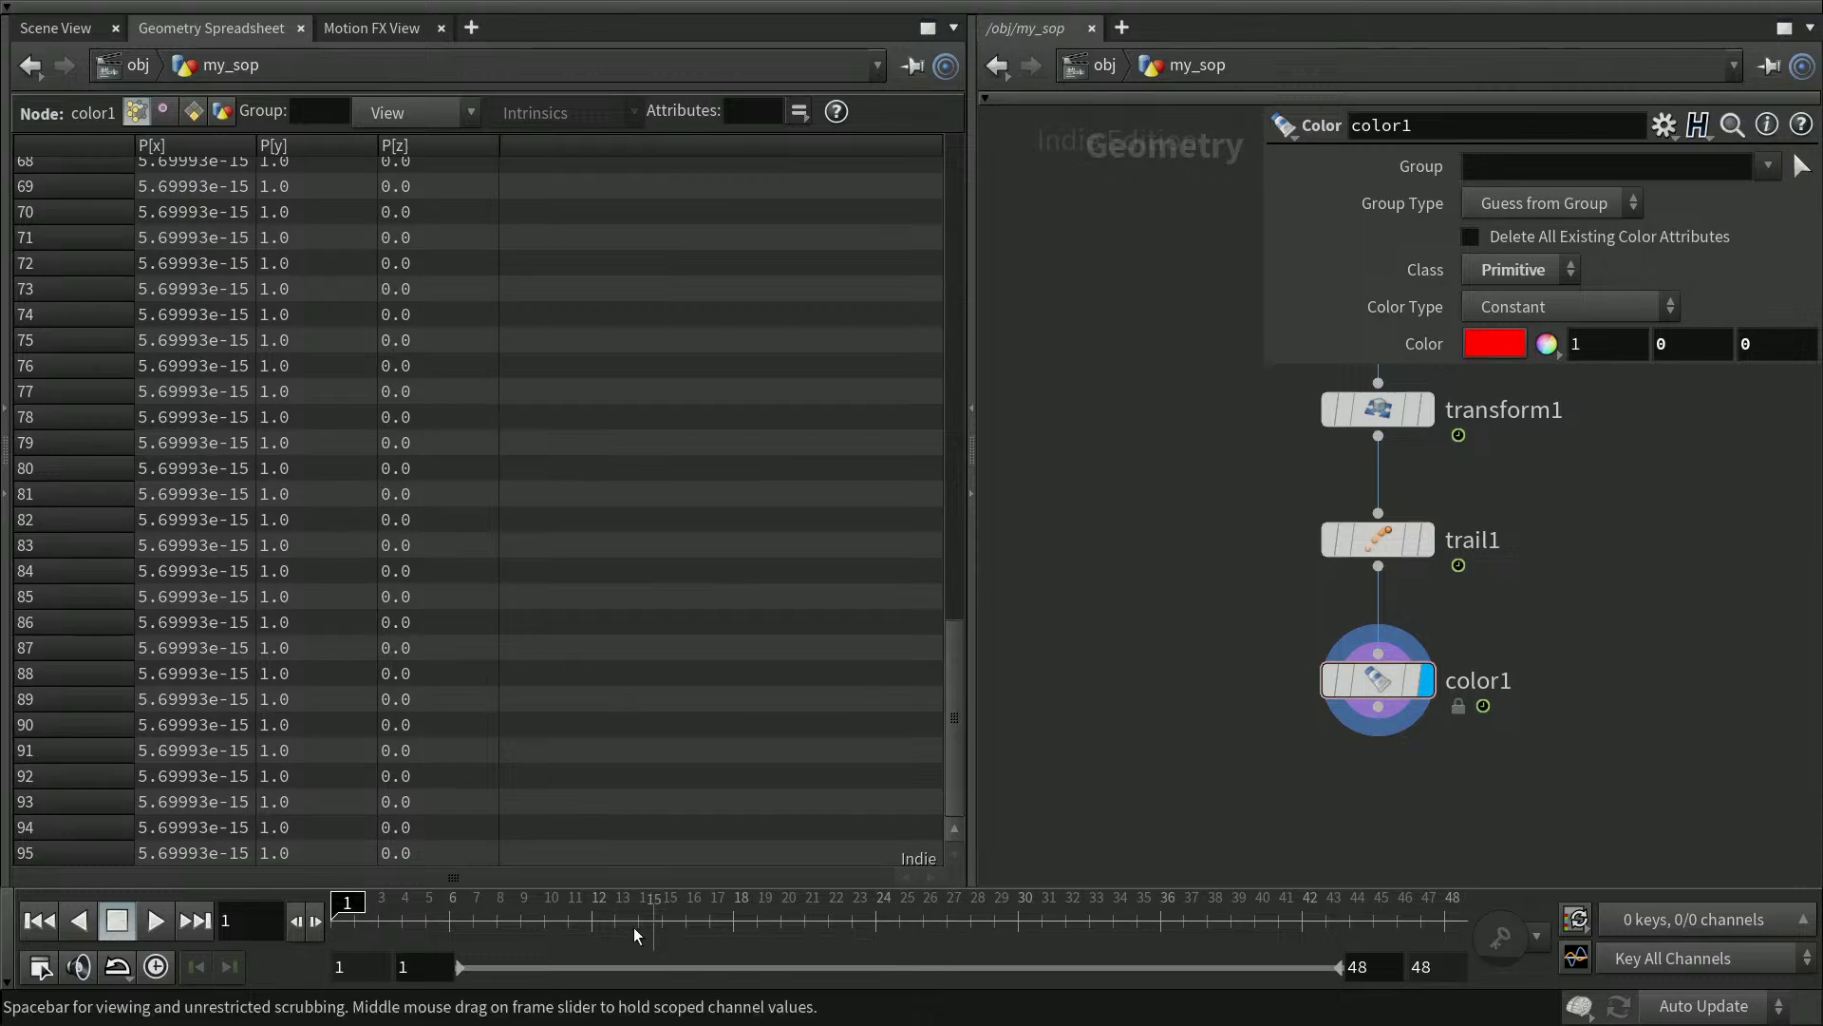
pyautogui.click(155, 920)
pyautogui.click(155, 920)
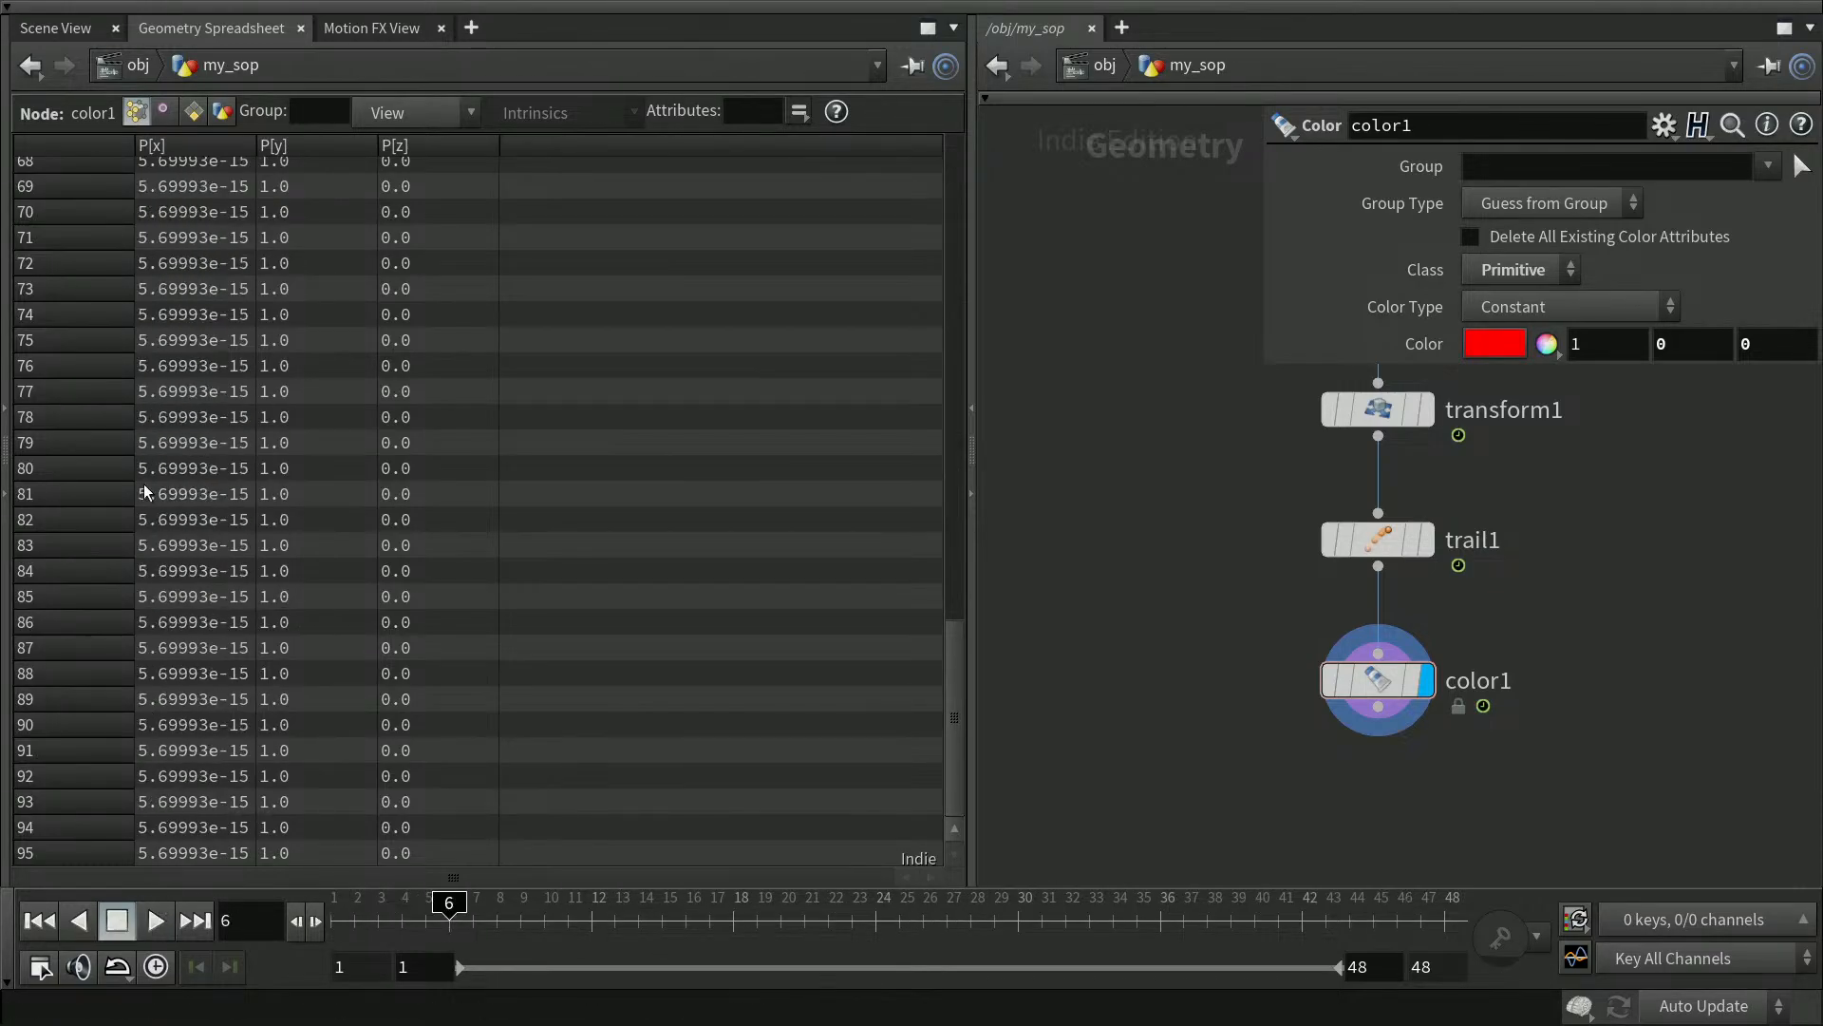
pyautogui.click(70, 28)
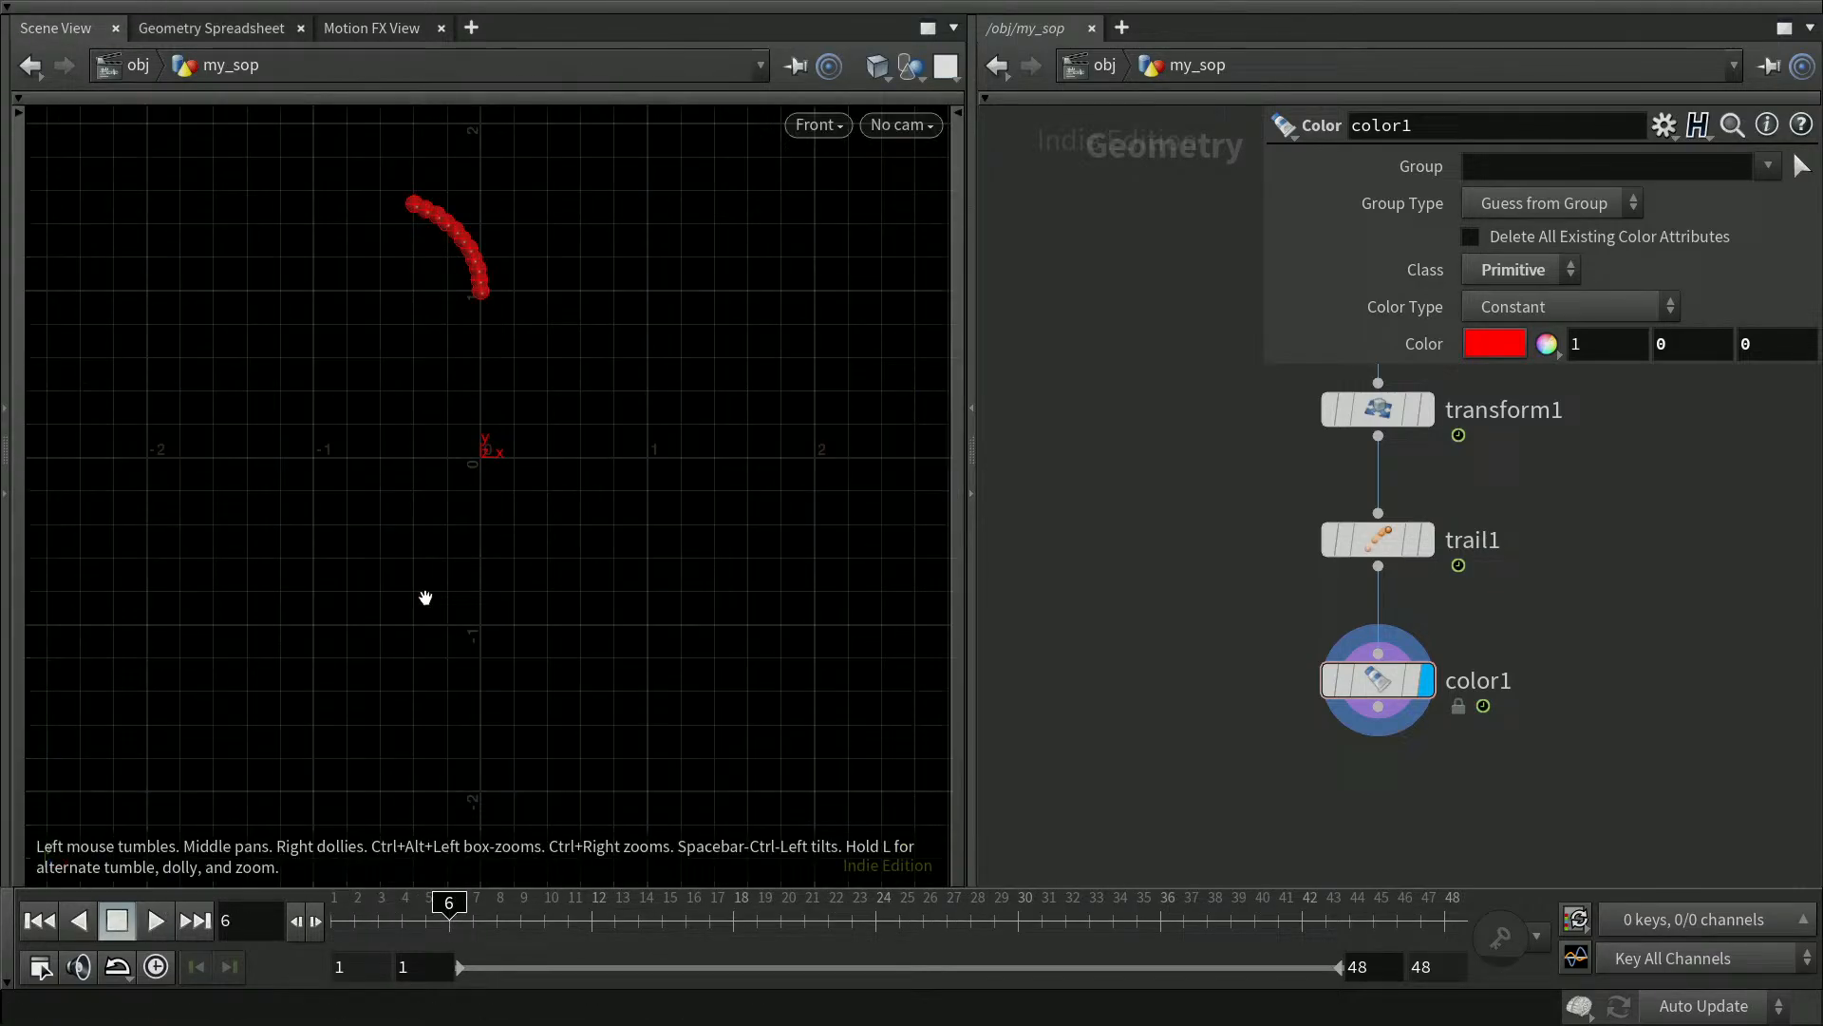
pyautogui.click(157, 920)
pyautogui.click(158, 921)
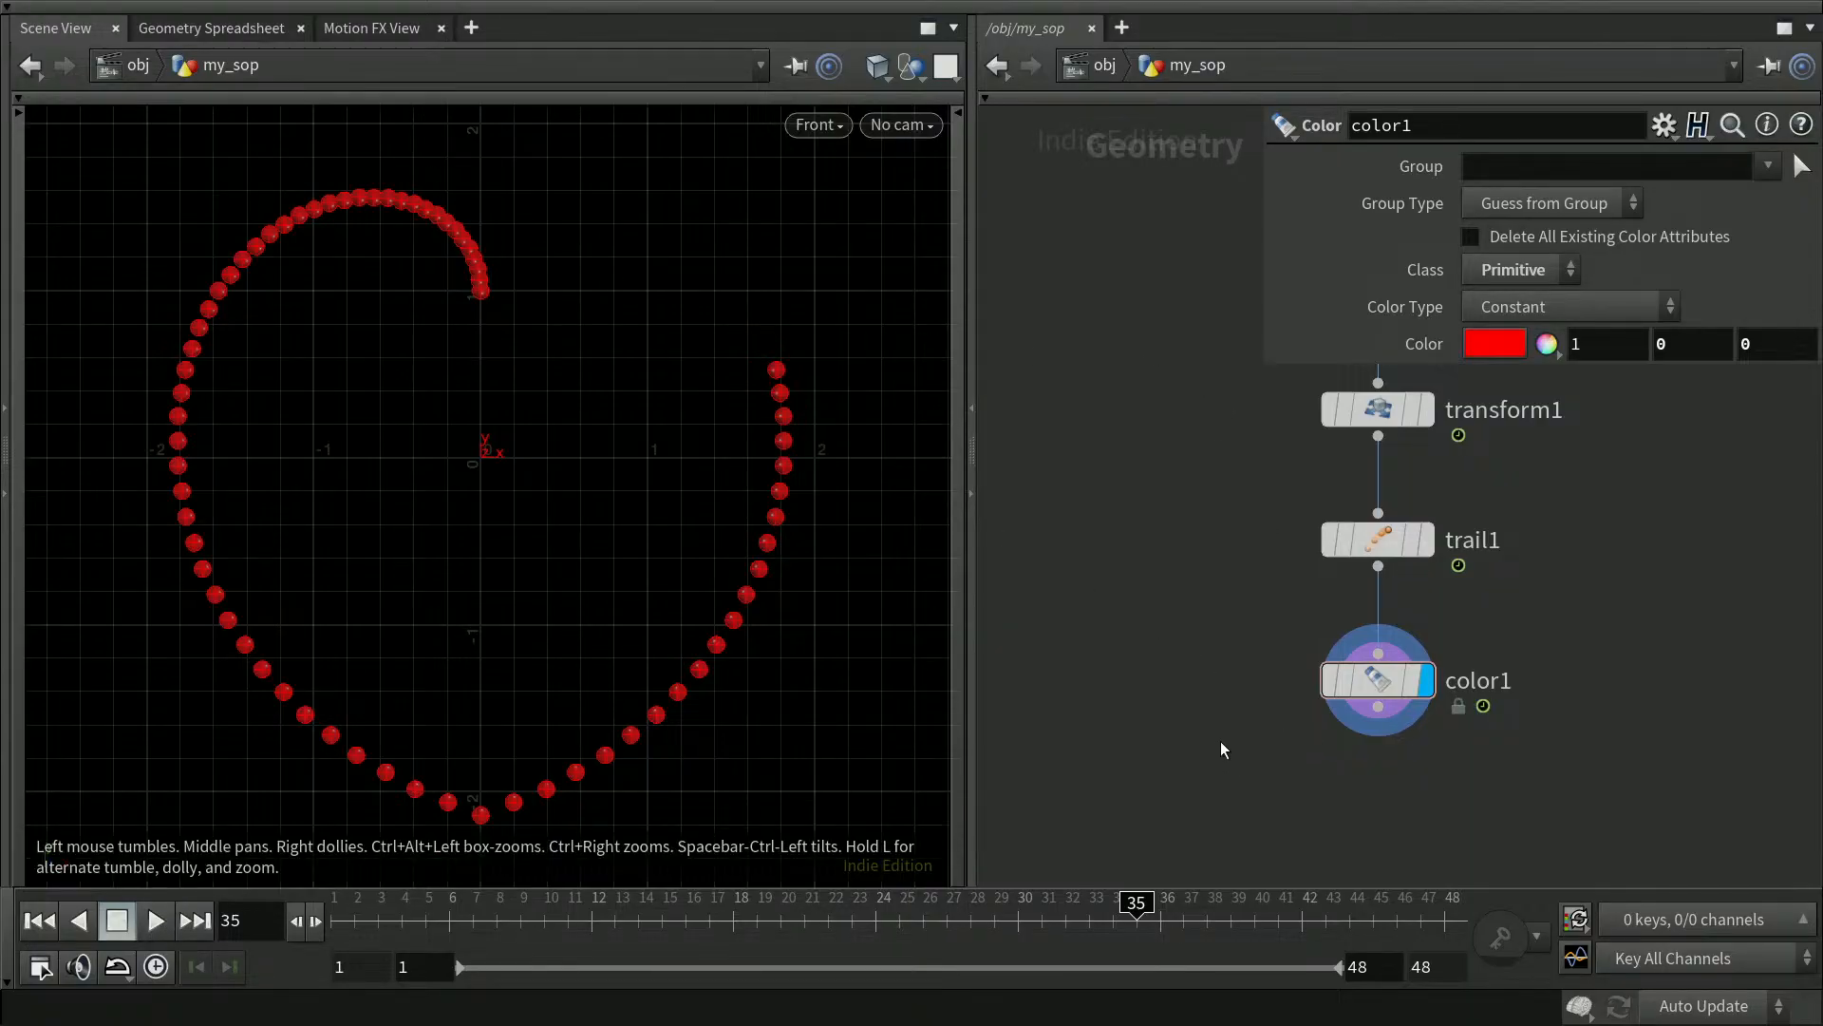
# Tighten the network layout by moving transform1, trail1 and color1 up closer together beneath sphere1
pyautogui.press('p')
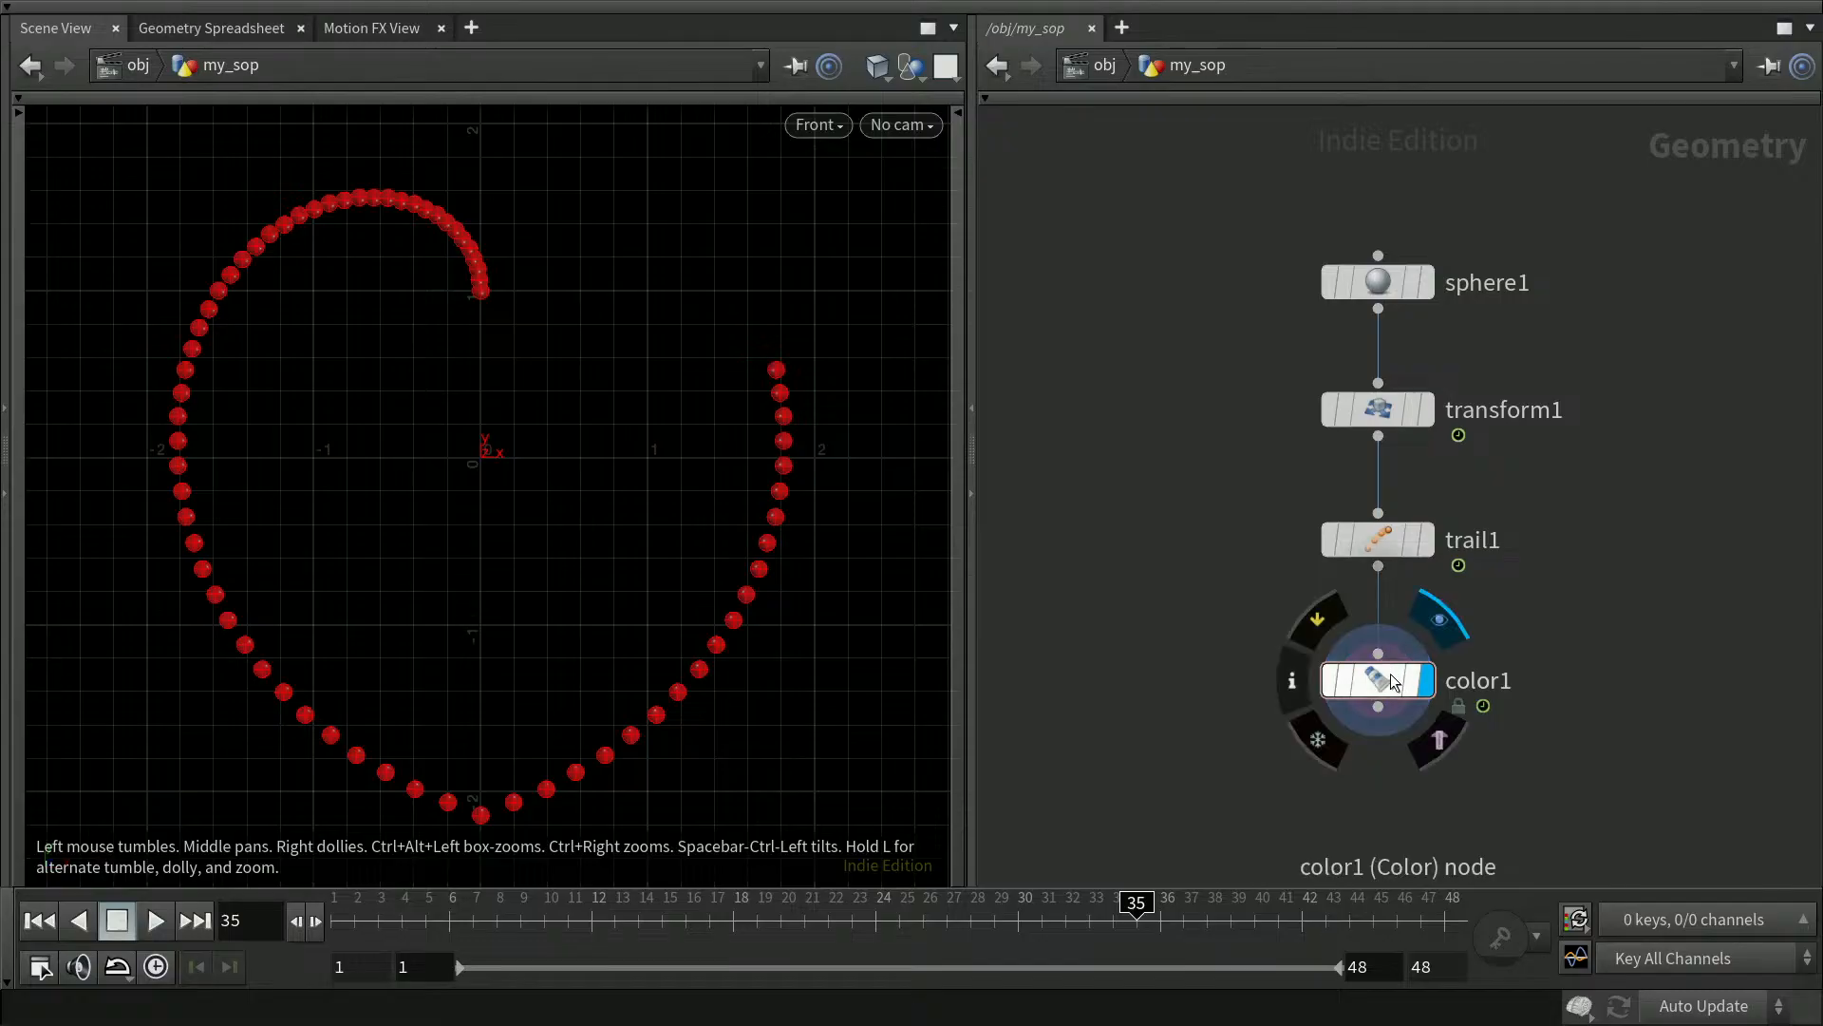
pyautogui.moveTo(1390, 675); pyautogui.dragTo(1391, 652)
pyautogui.moveTo(1385, 403); pyautogui.dragTo(1387, 366)
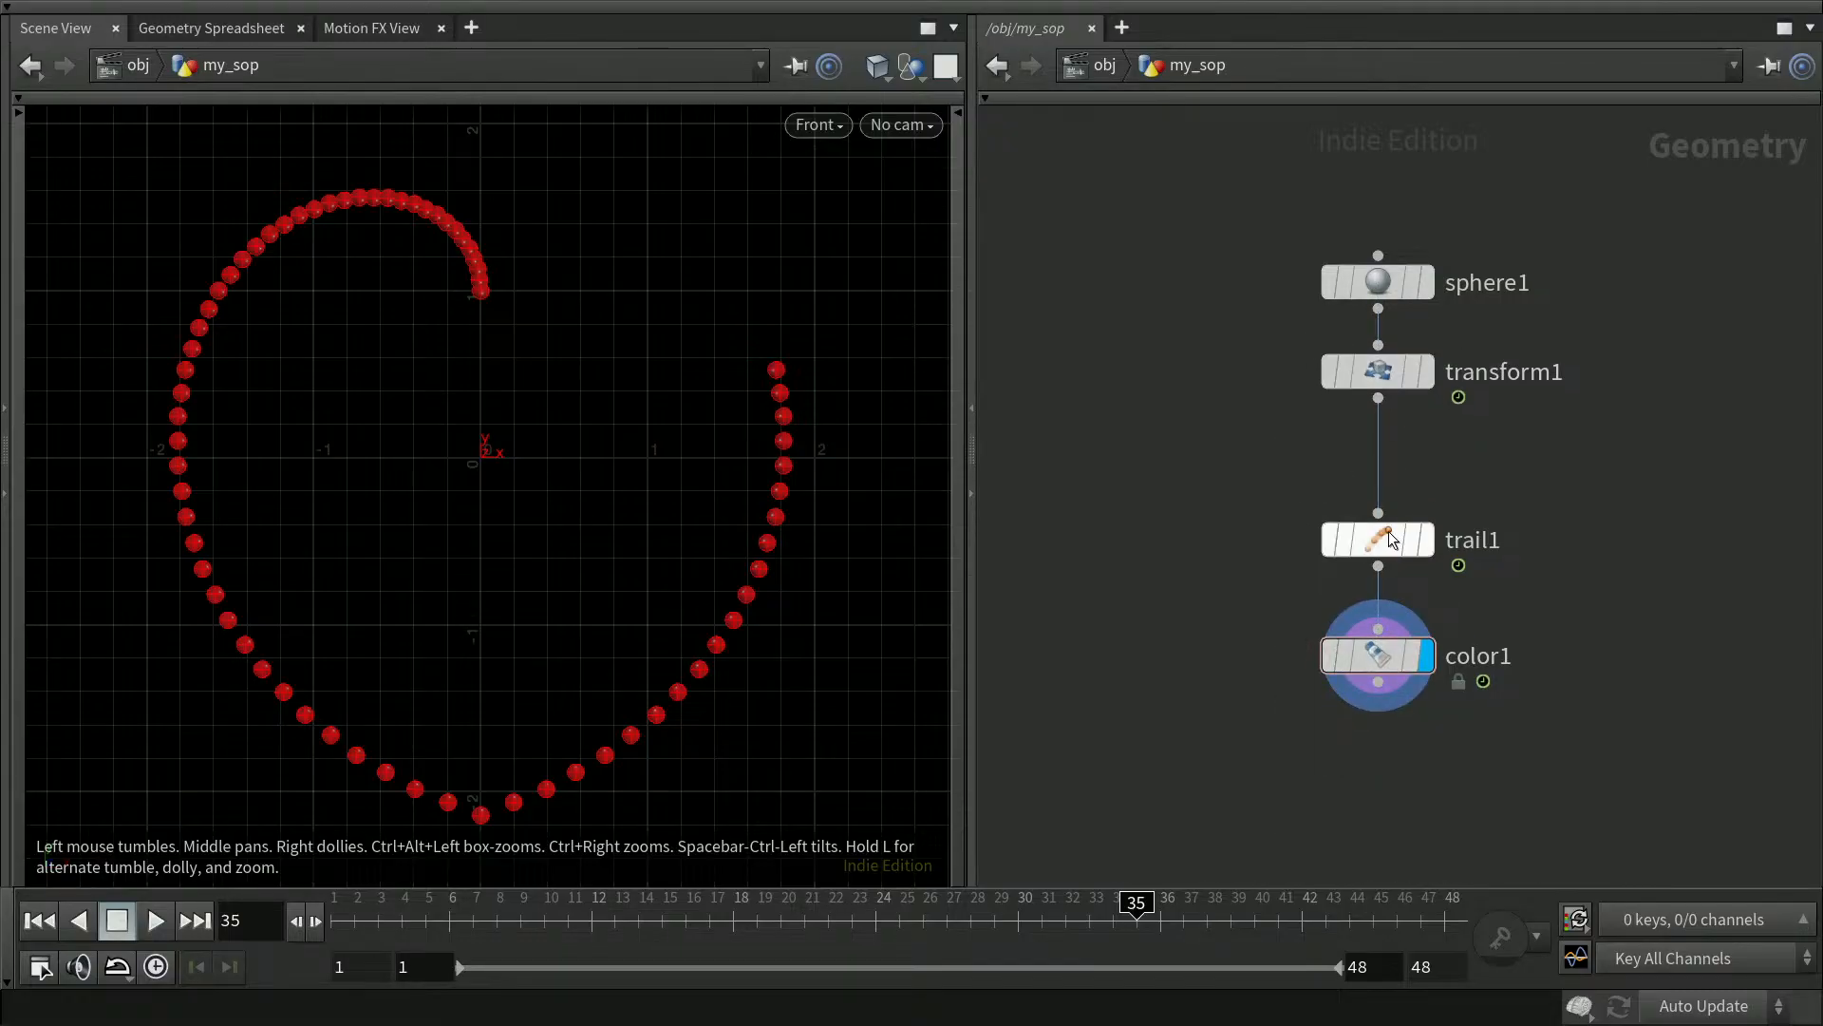
pyautogui.moveTo(1387, 535); pyautogui.dragTo(1388, 470)
pyautogui.moveTo(1389, 627); pyautogui.dragTo(1387, 589)
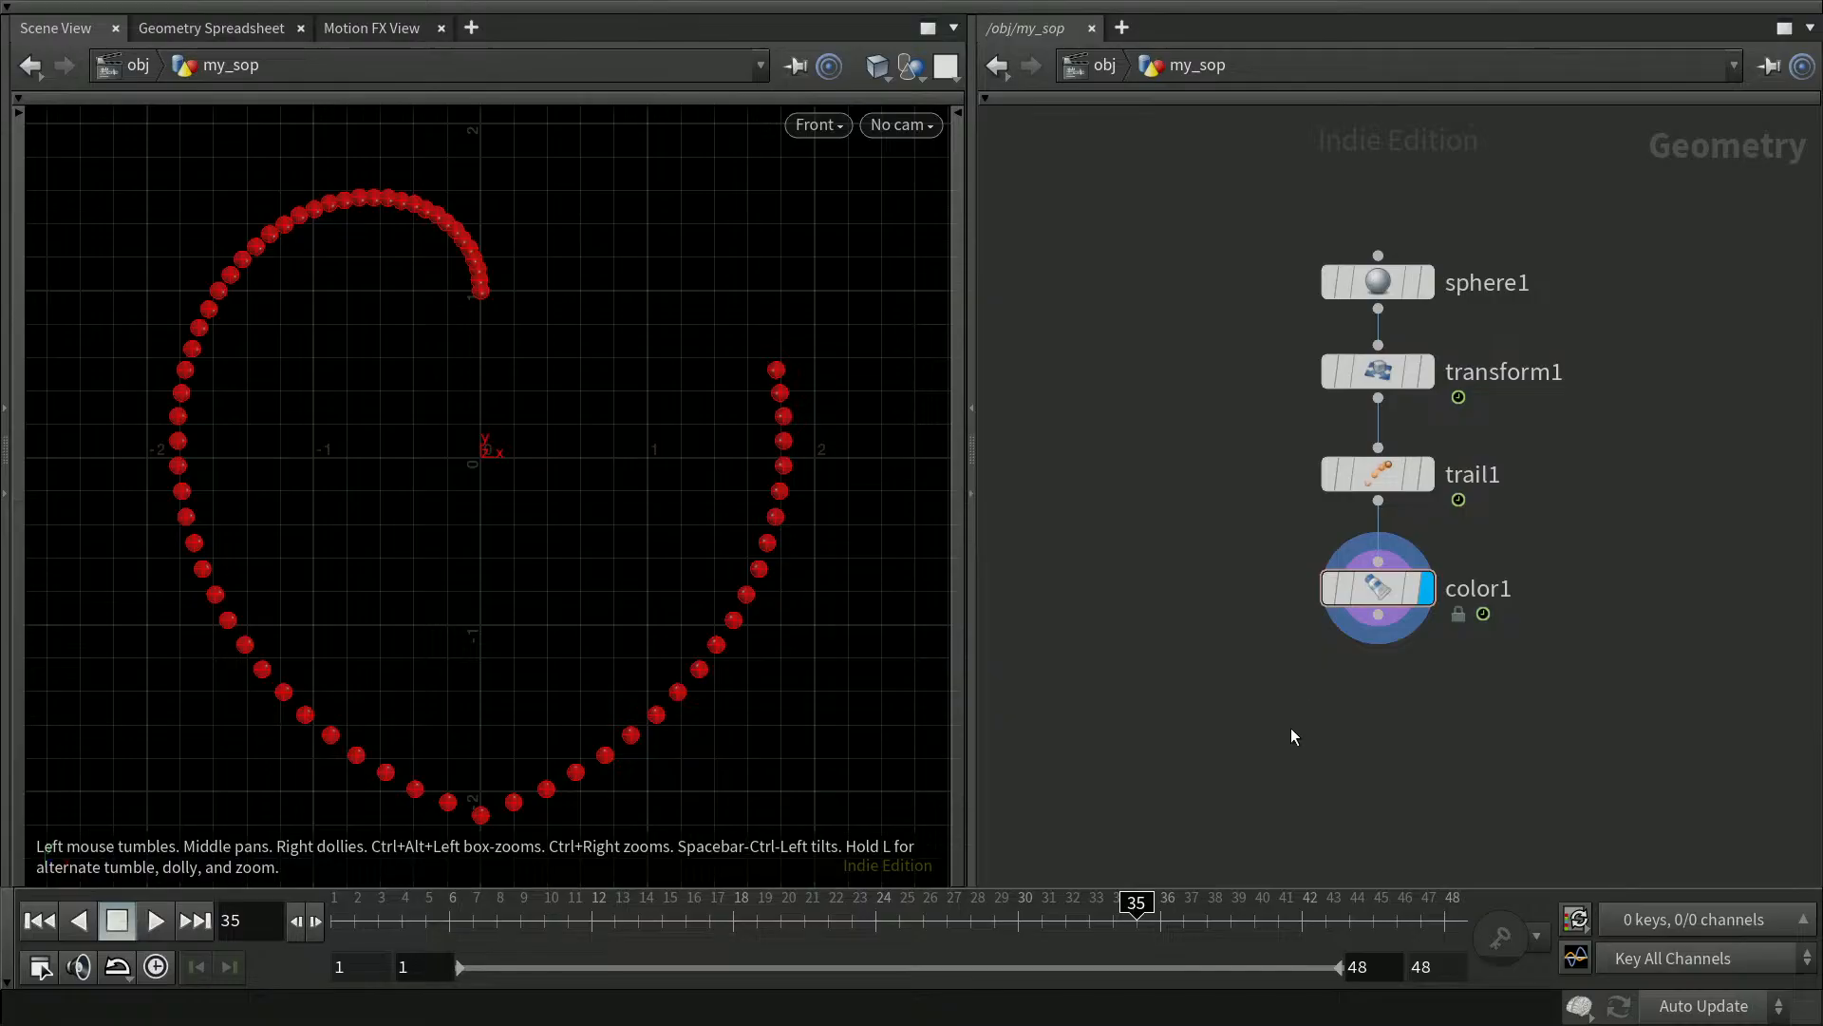
# Add an Attribute Wrangle node below color1
pyautogui.press('Tab')
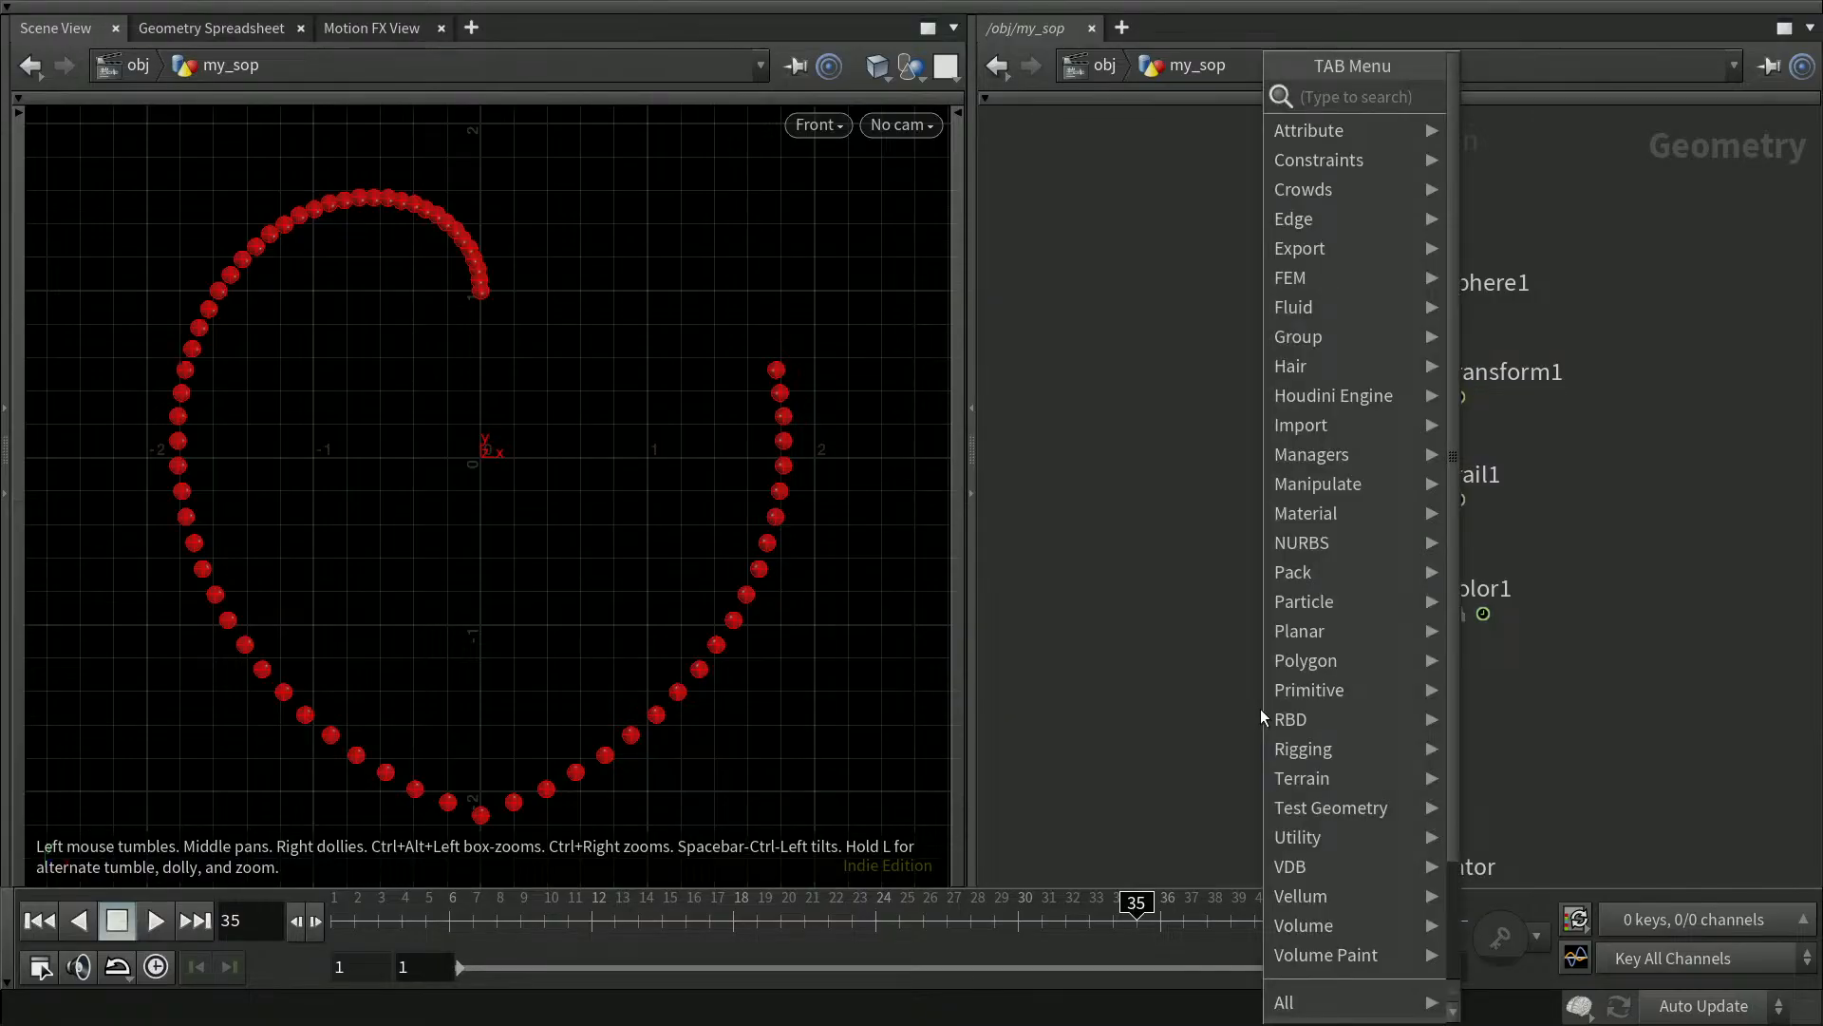
pyautogui.write('aw')
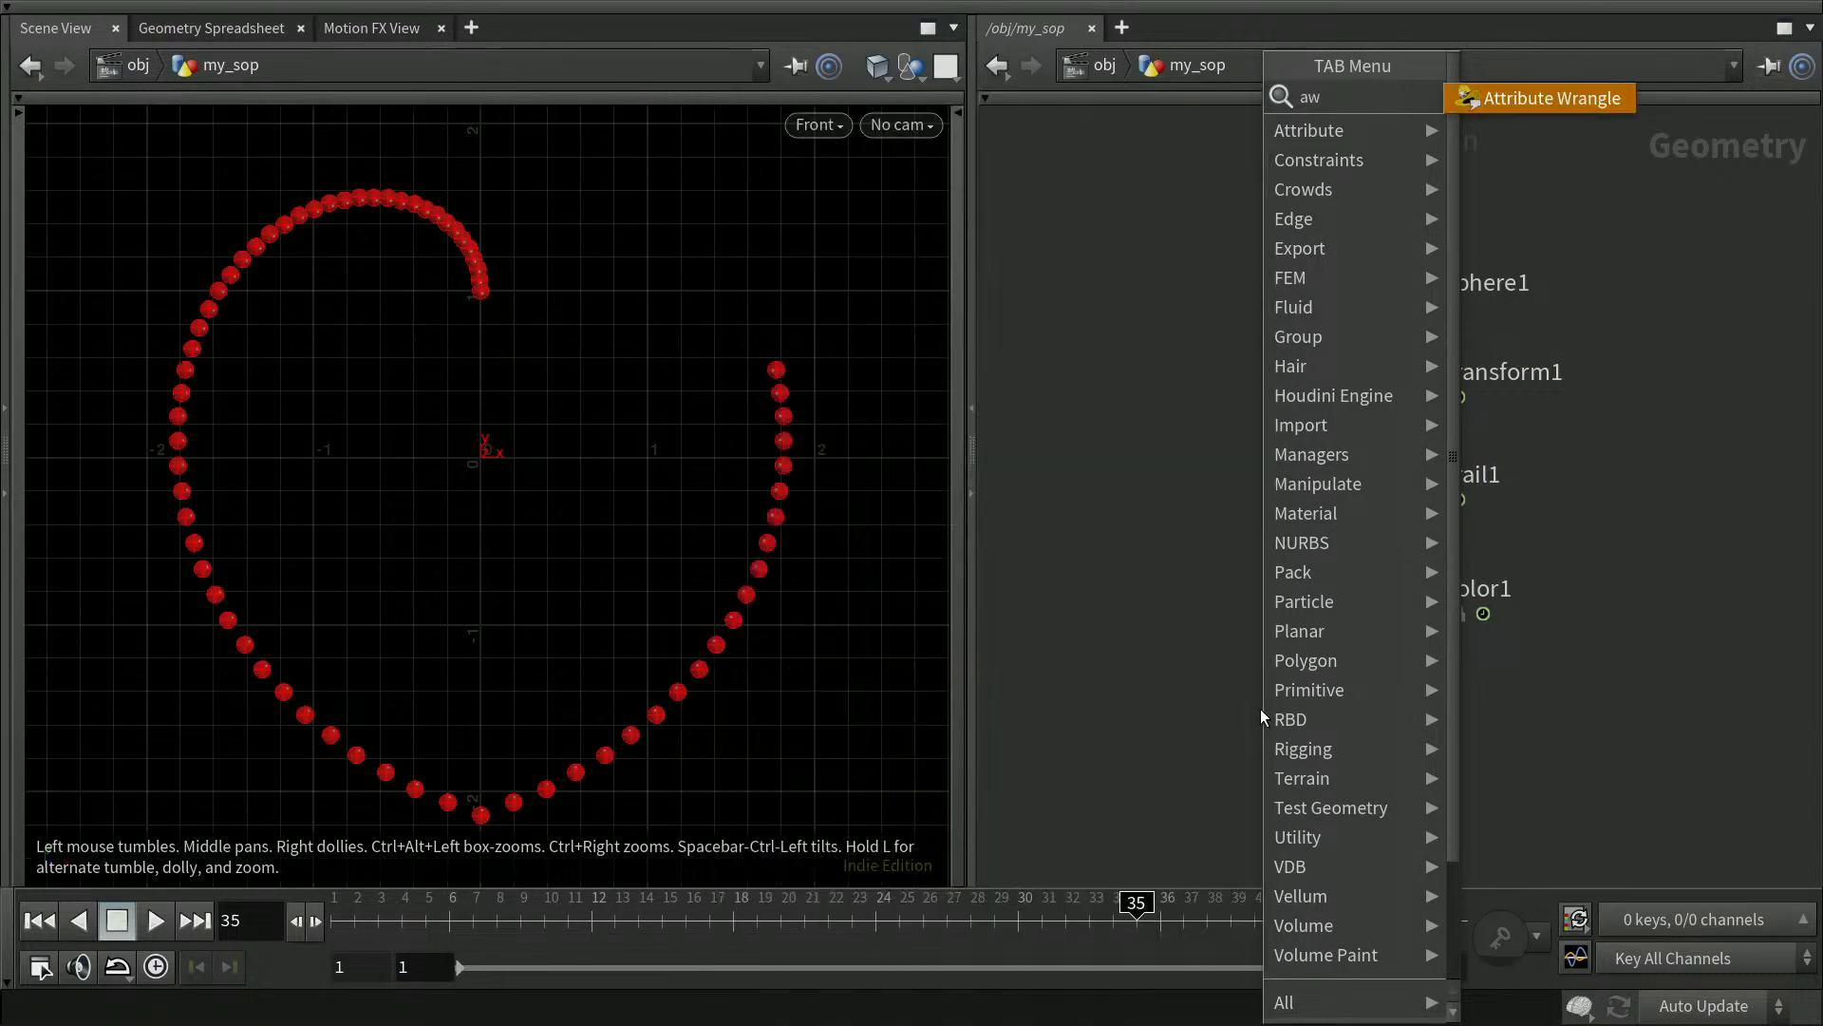
pyautogui.press('Return')
pyautogui.click(1377, 703)
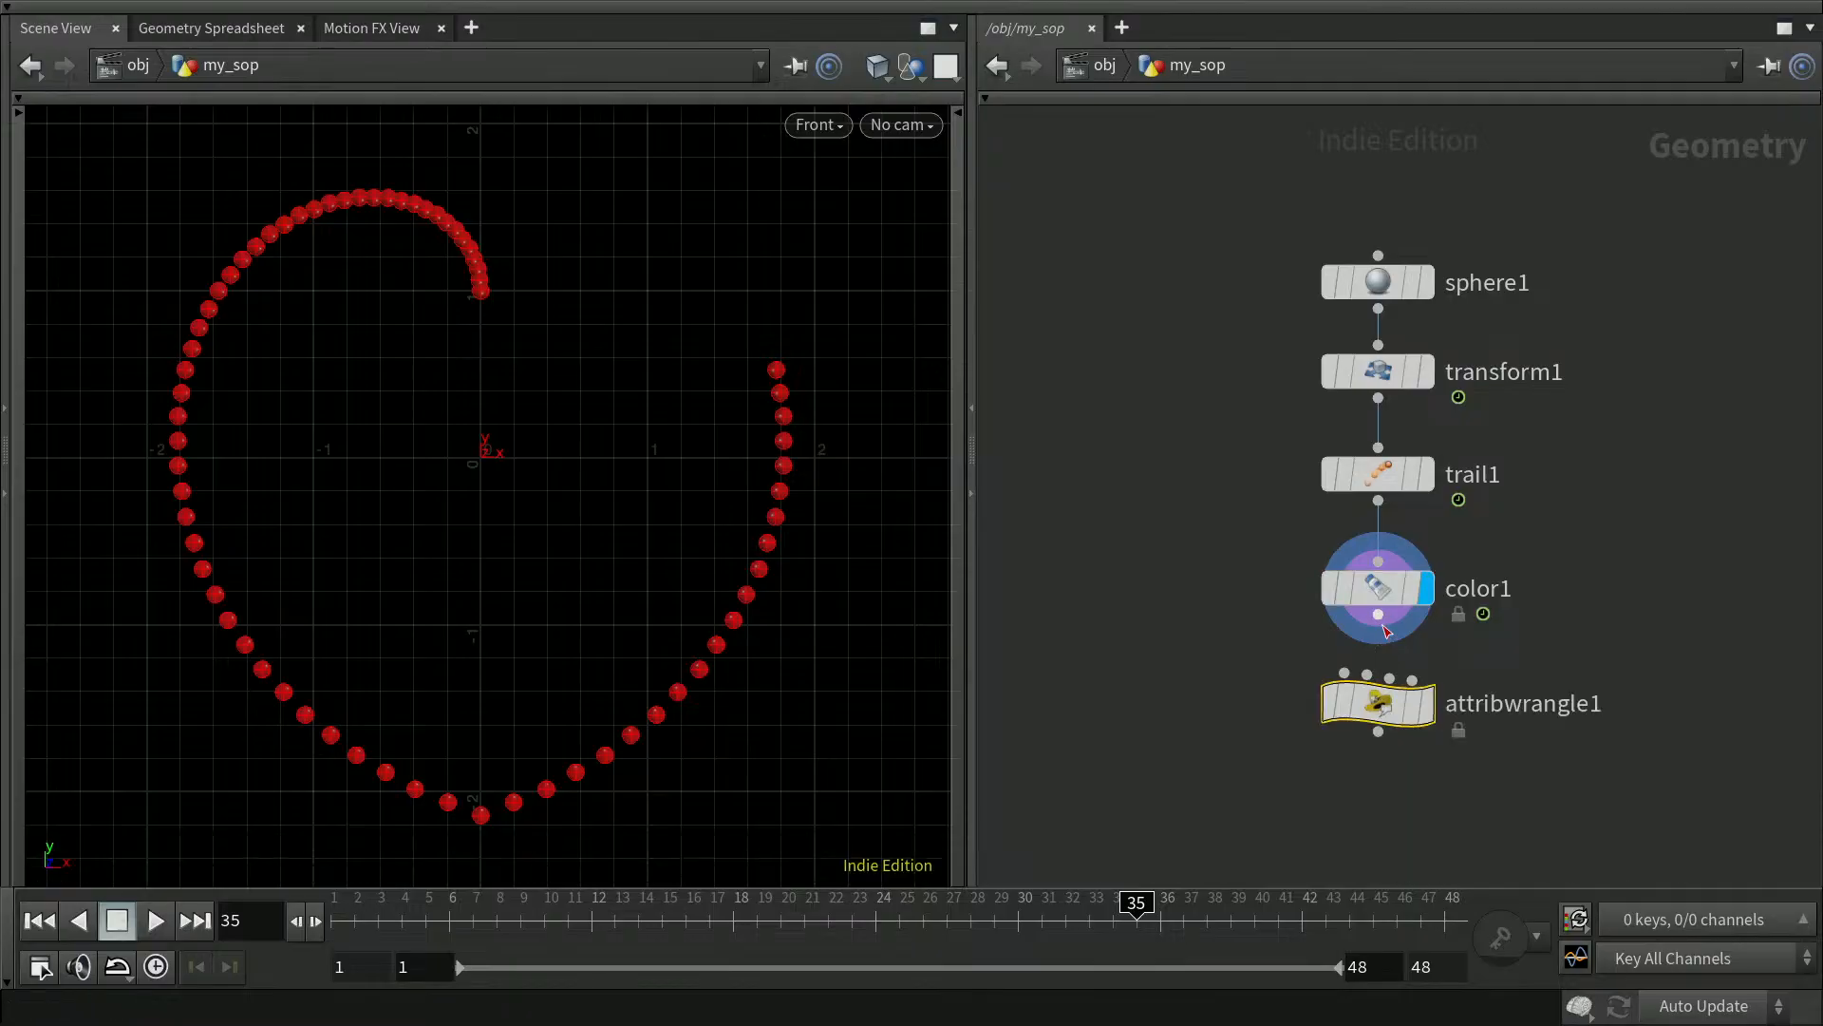
# Connect color1 to attribwrangle1's first input, display the wrangle, and set its Run Over to Primitives
pyautogui.moveTo(1380, 625); pyautogui.dragTo(1377, 698)
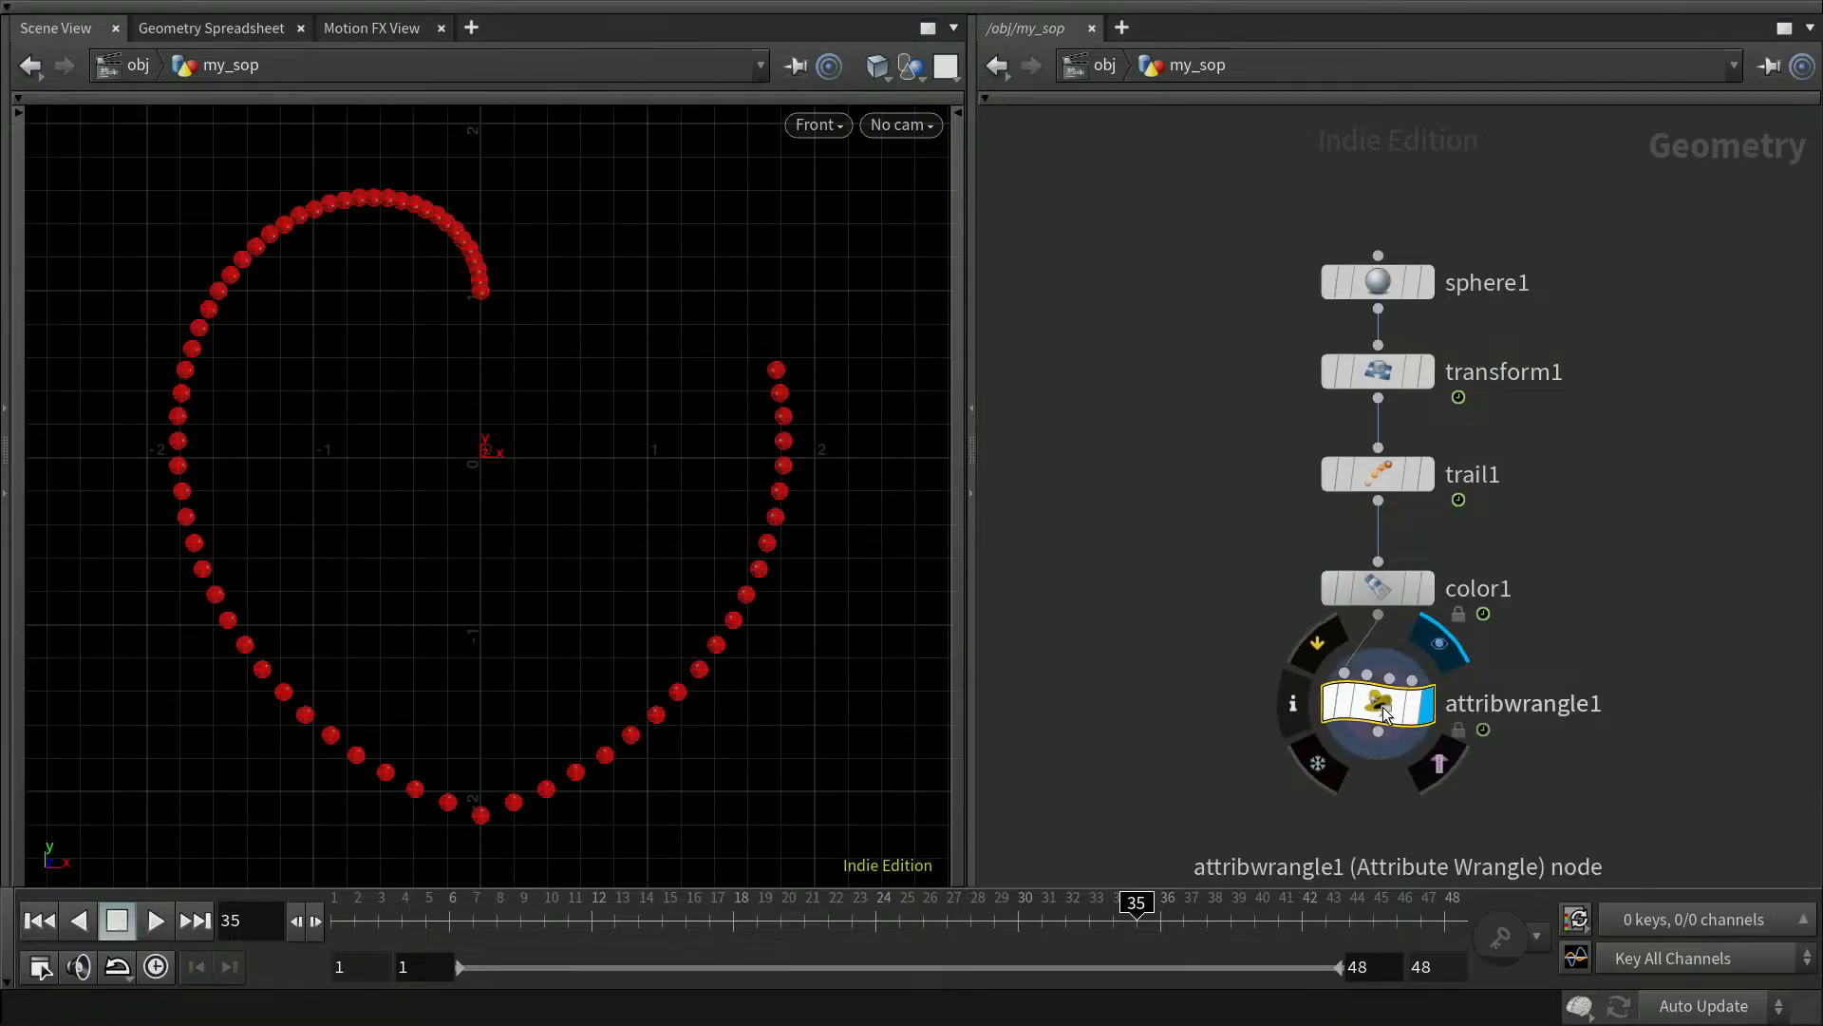
pyautogui.moveTo(1383, 708)
pyautogui.press('p')
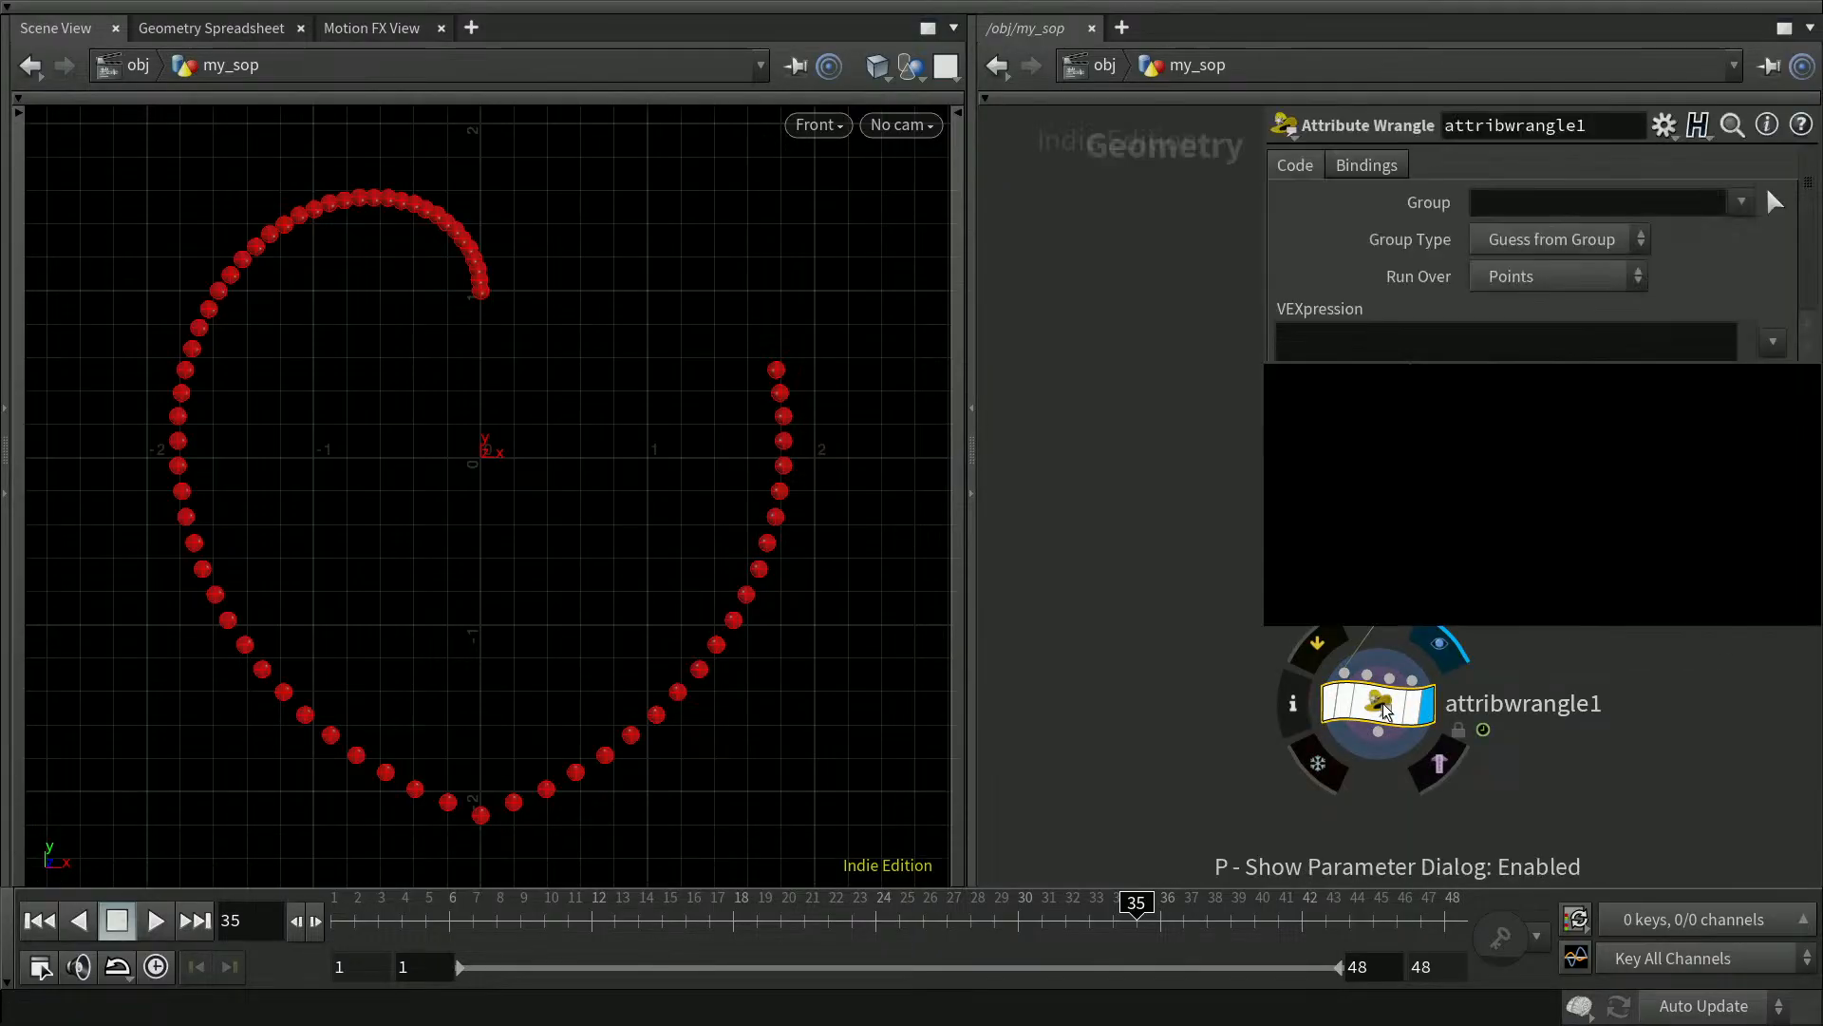
pyautogui.click(1525, 277)
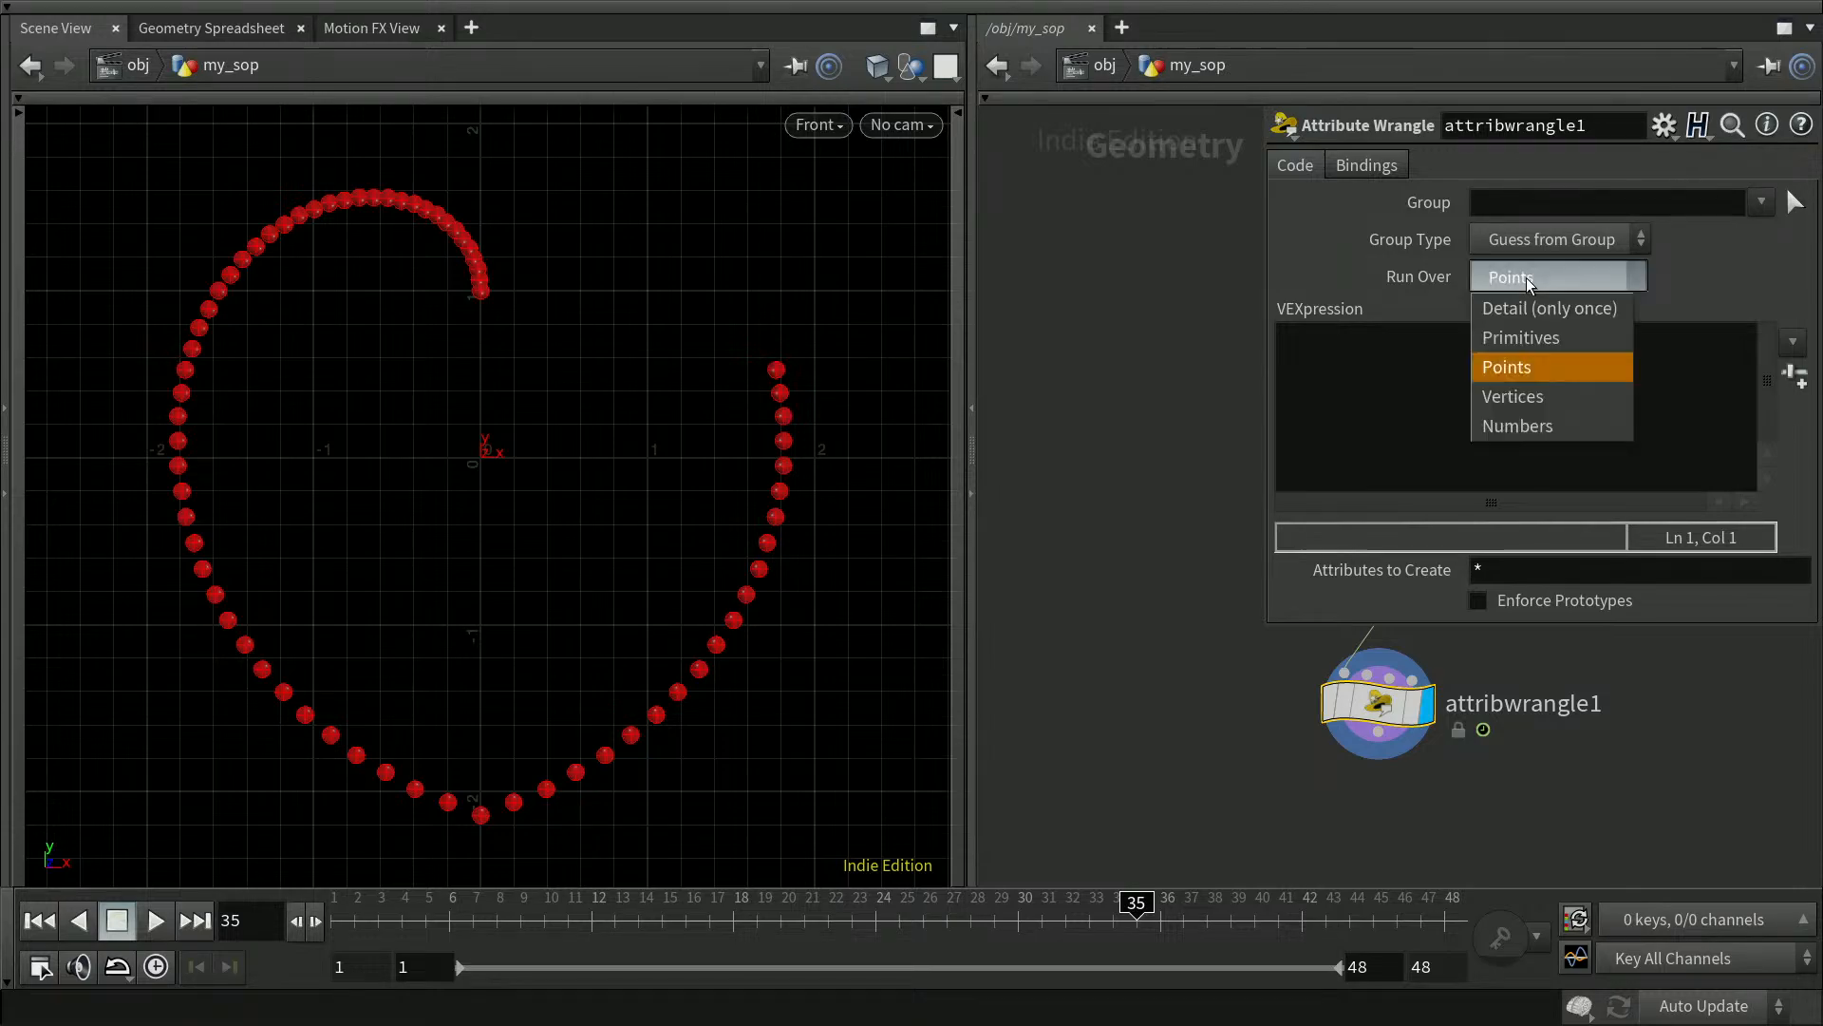
pyautogui.click(1523, 337)
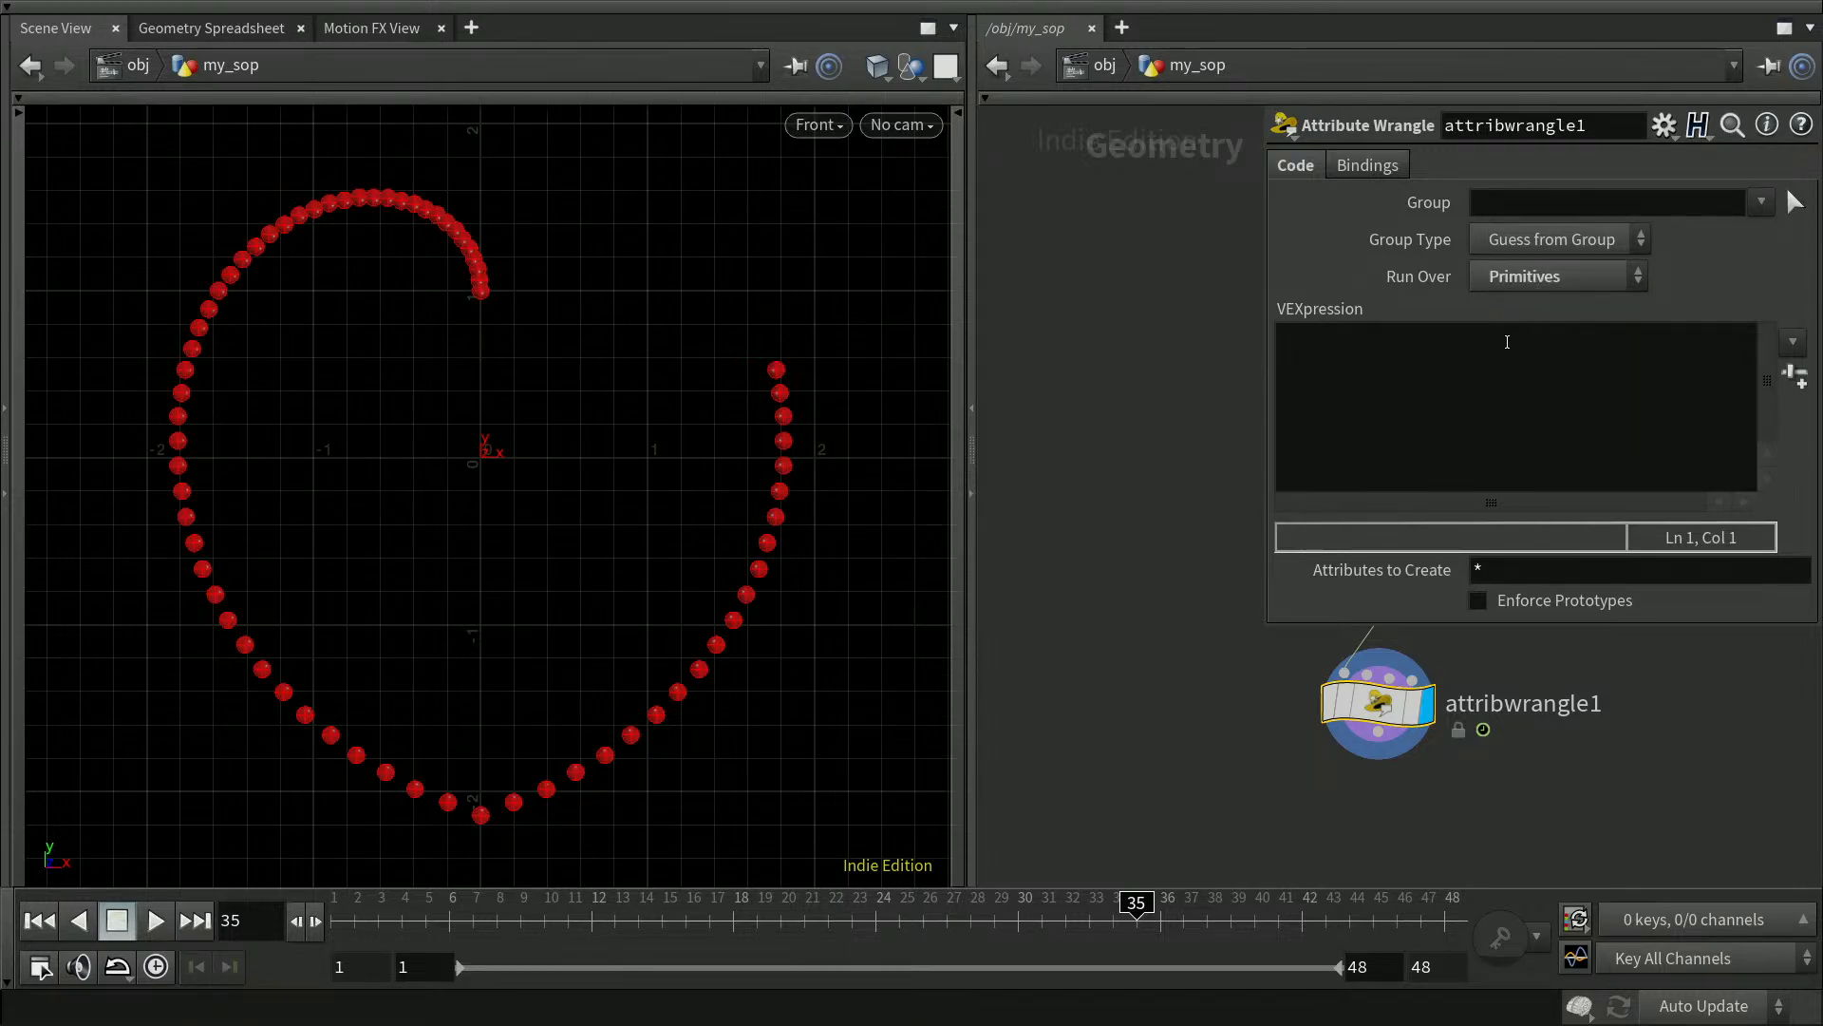
pyautogui.click(1422, 373)
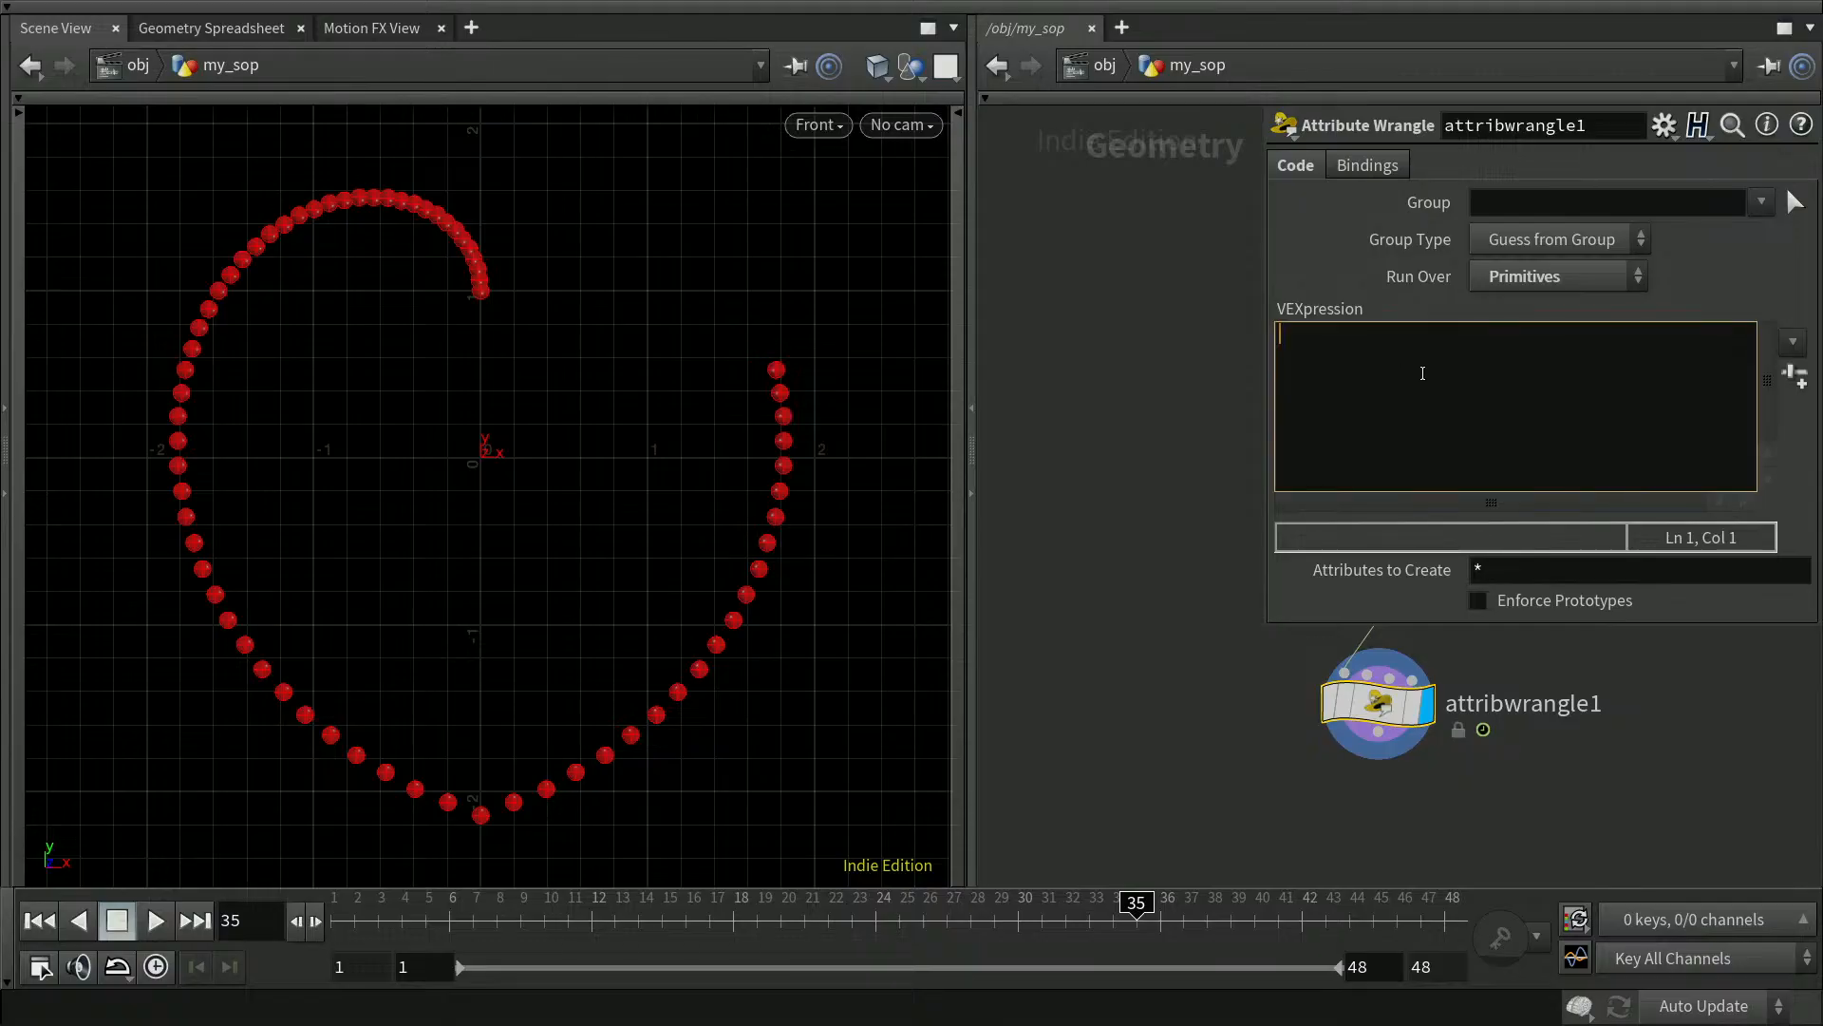
pyautogui.write('@Alpha = 0.5;')
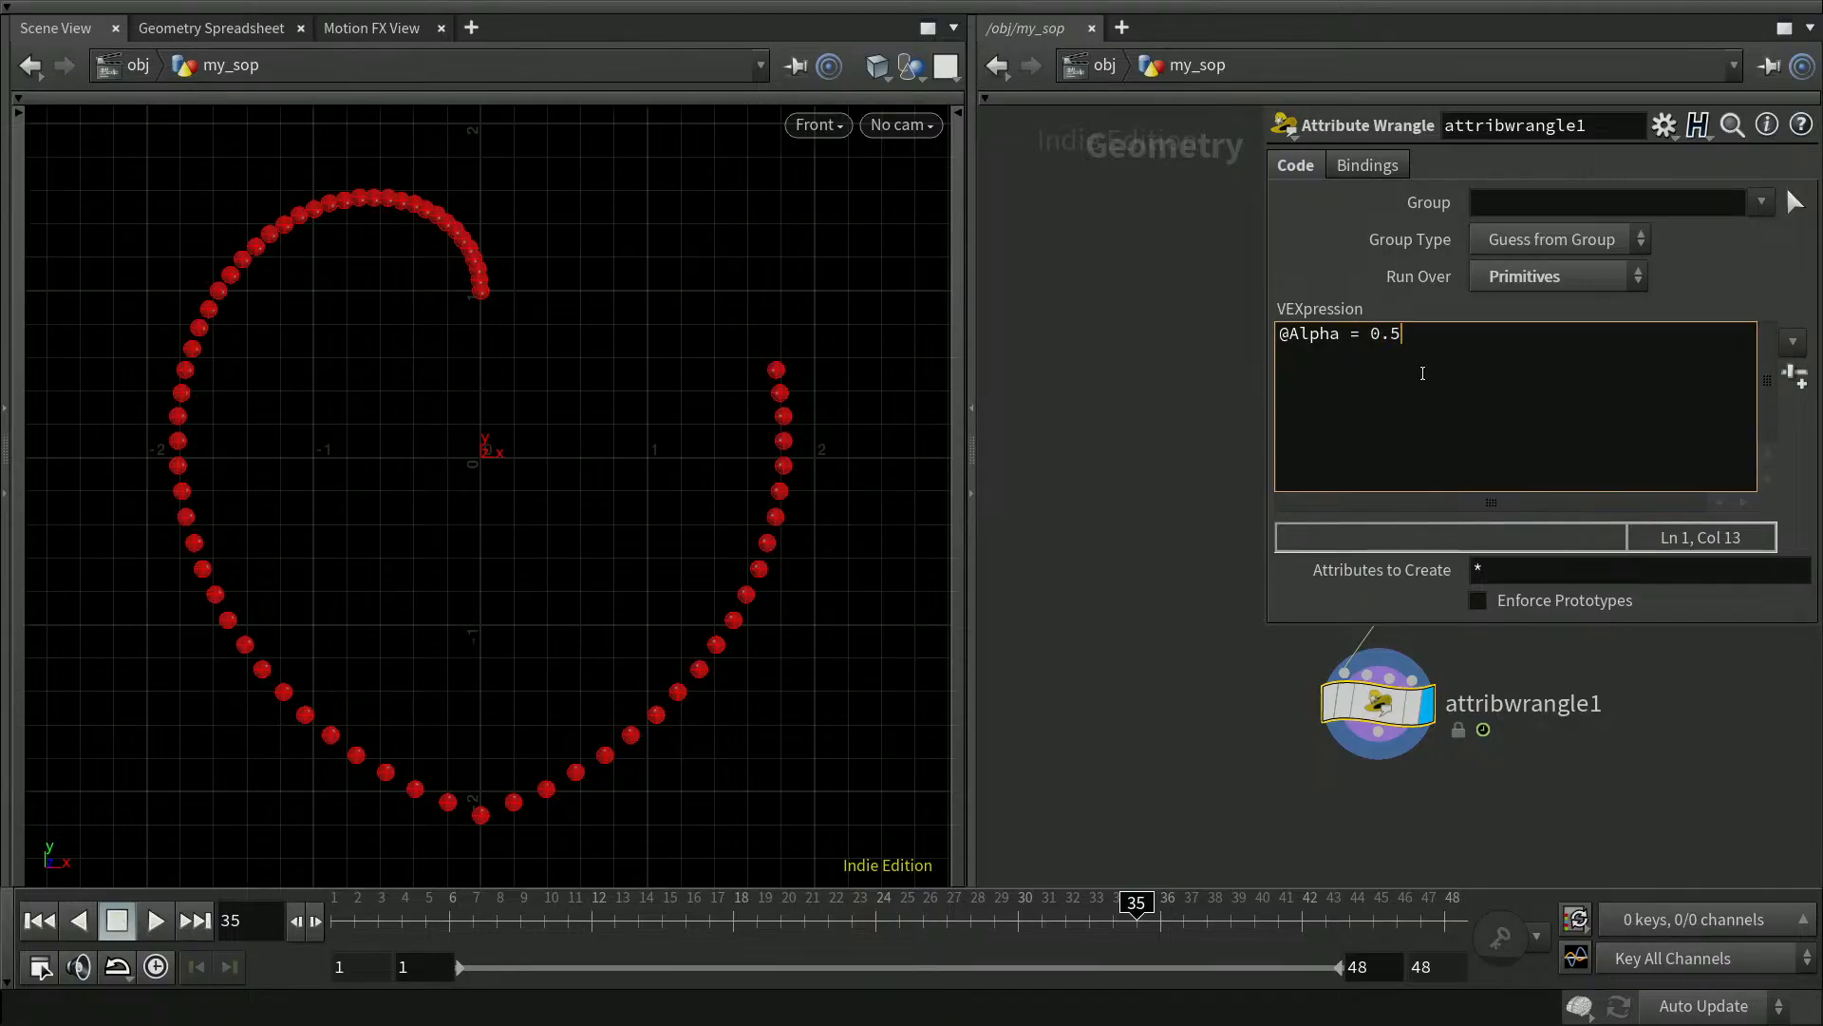
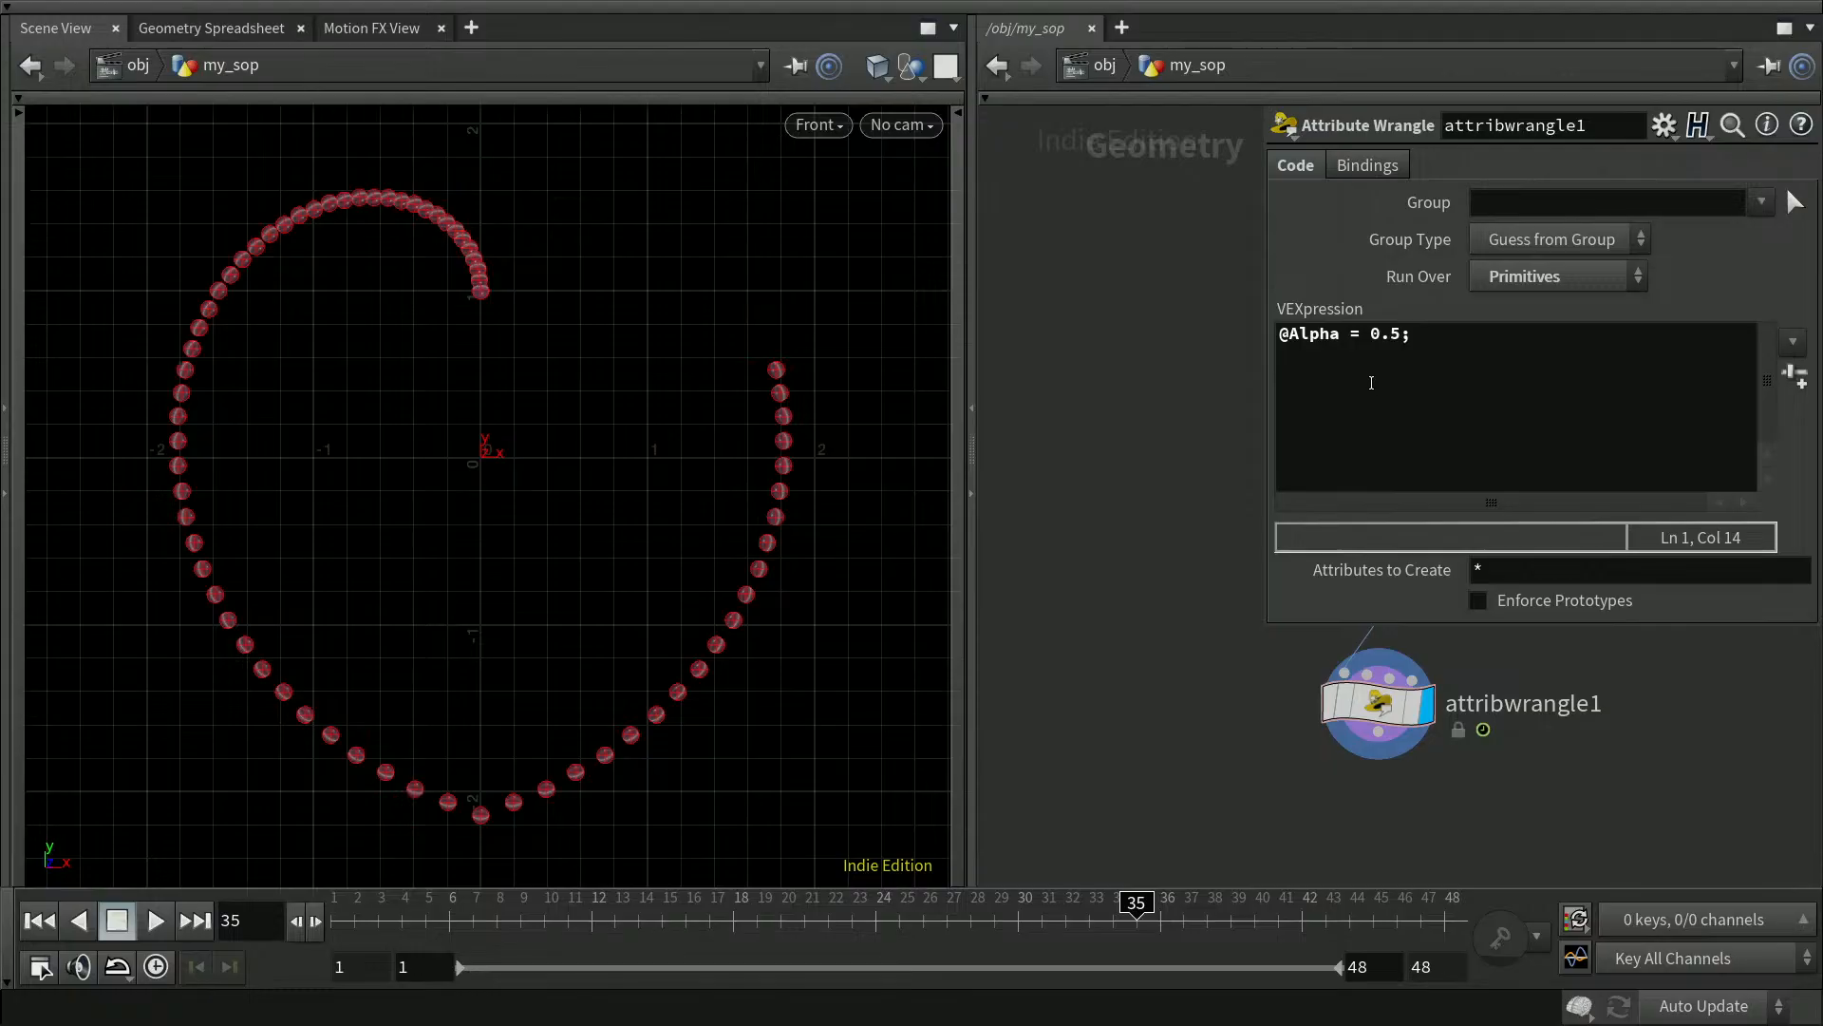
pyautogui.click(1384, 335)
pyautogui.moveTo(1384, 334); pyautogui.dragTo(1400, 333)
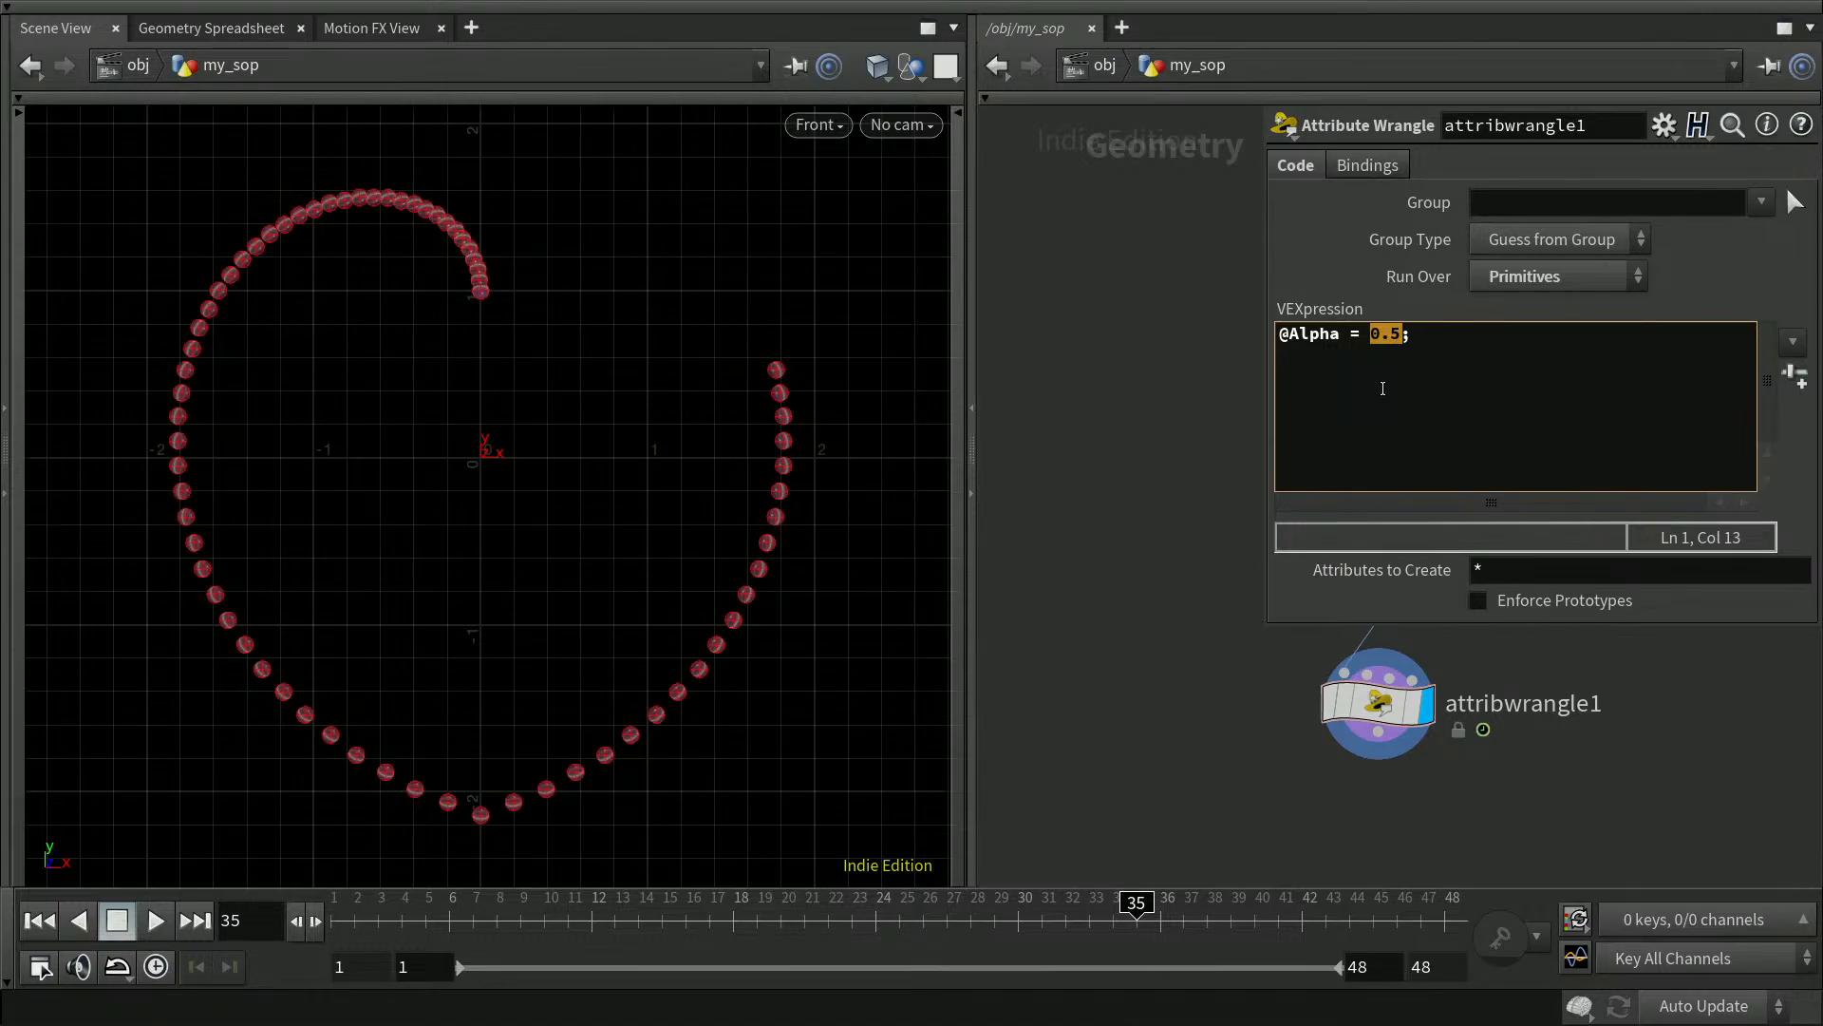
pyautogui.write('@num')
pyautogui.press('Escape')
pyautogui.write('prim')
pyautogui.write('- @')
pyautogui.write('primnum')
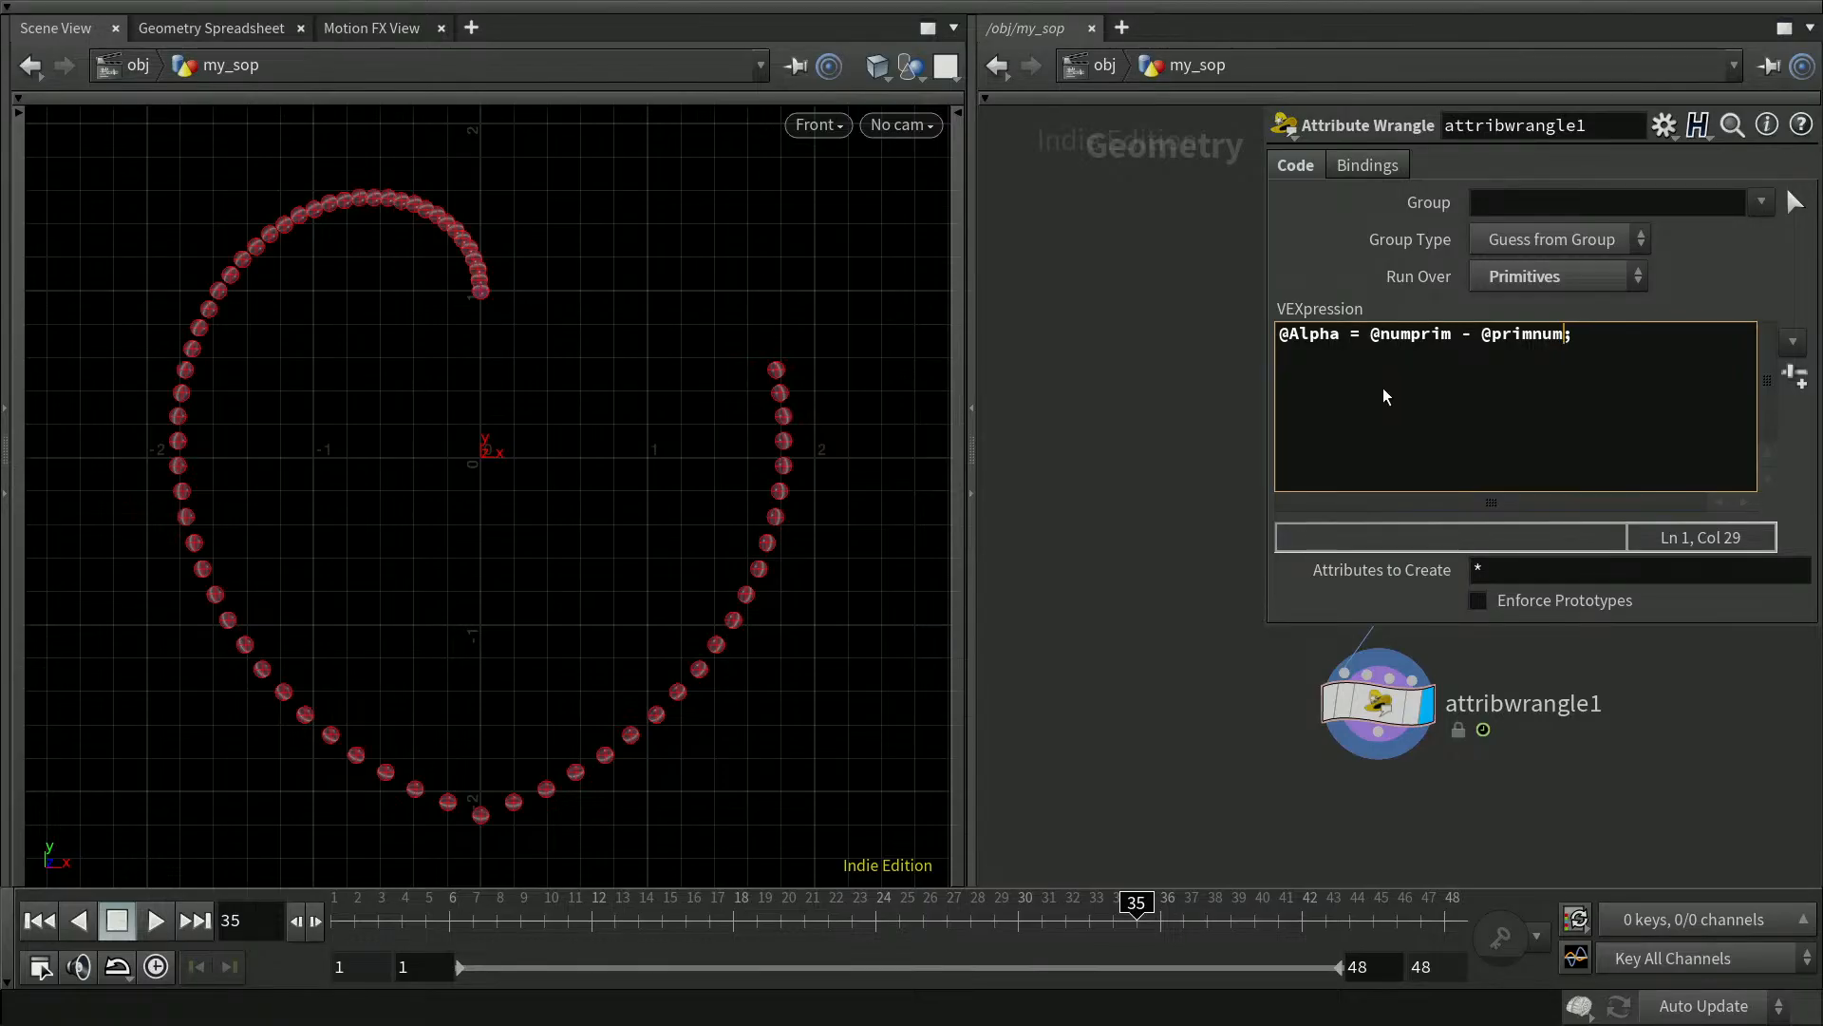
pyautogui.moveTo(1369, 334); pyautogui.dragTo(1453, 335)
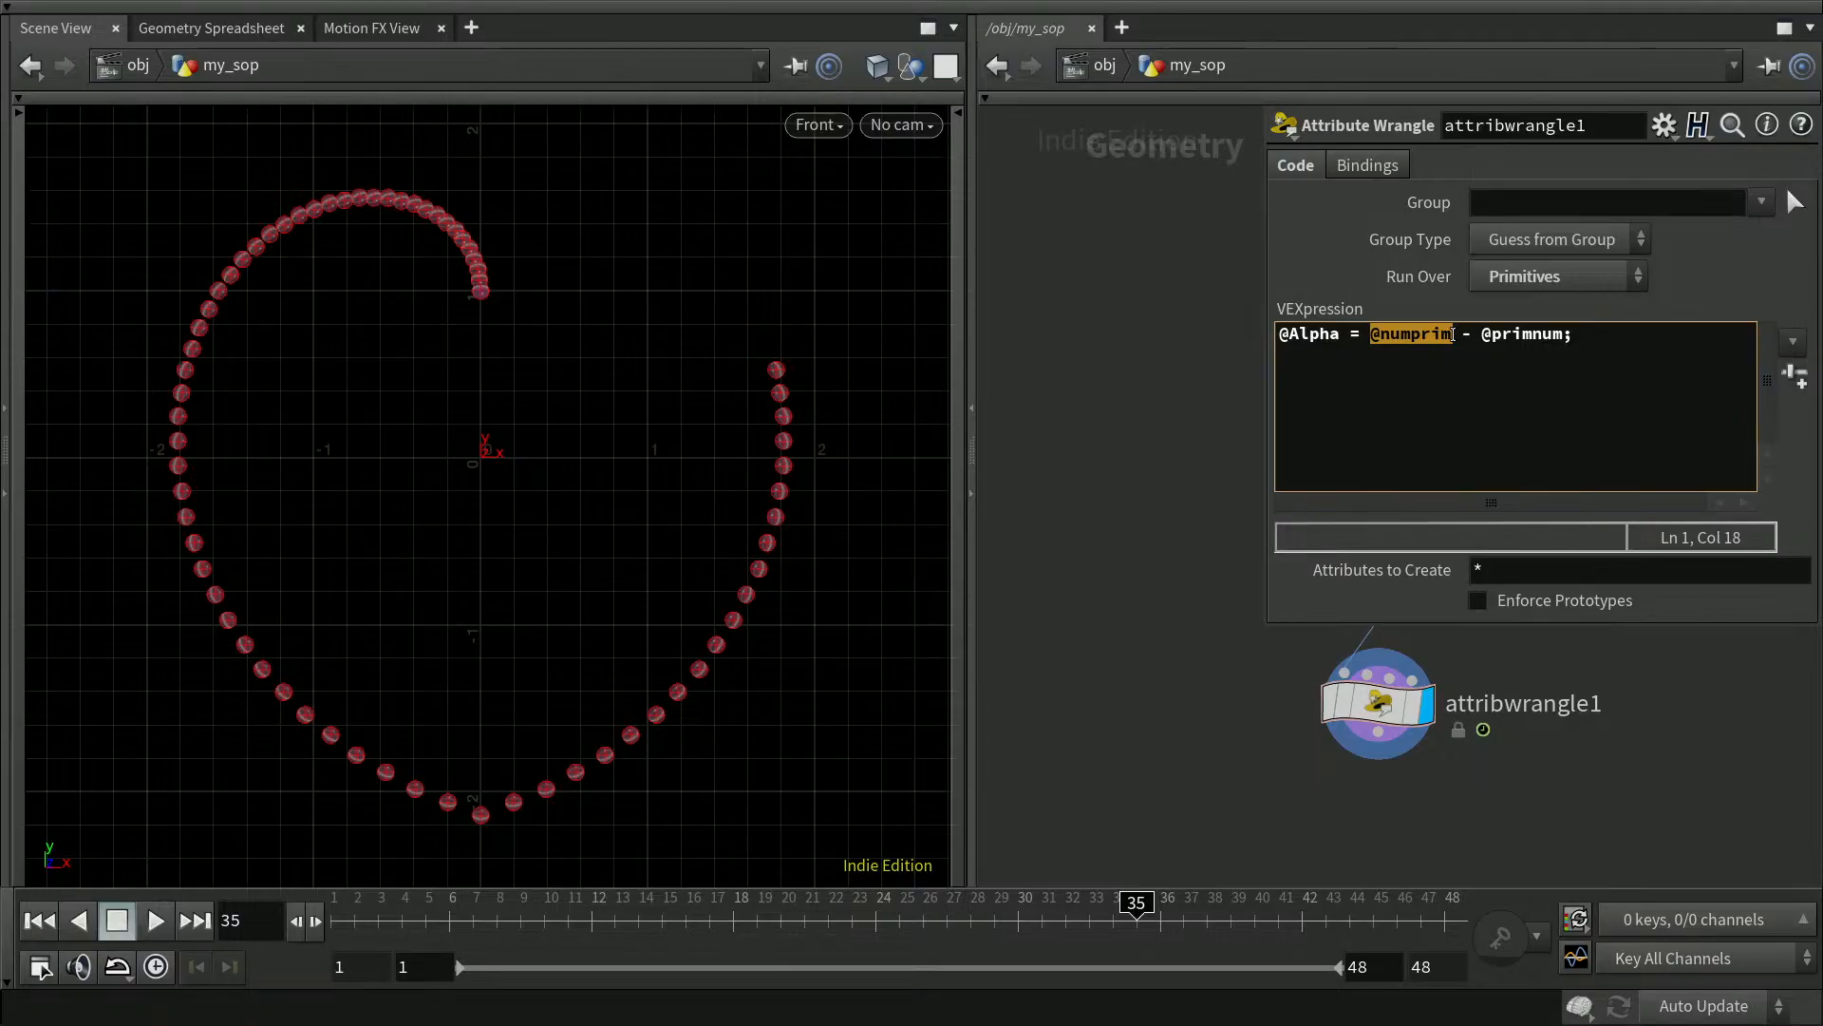
pyautogui.moveTo(1481, 334); pyautogui.dragTo(1559, 337)
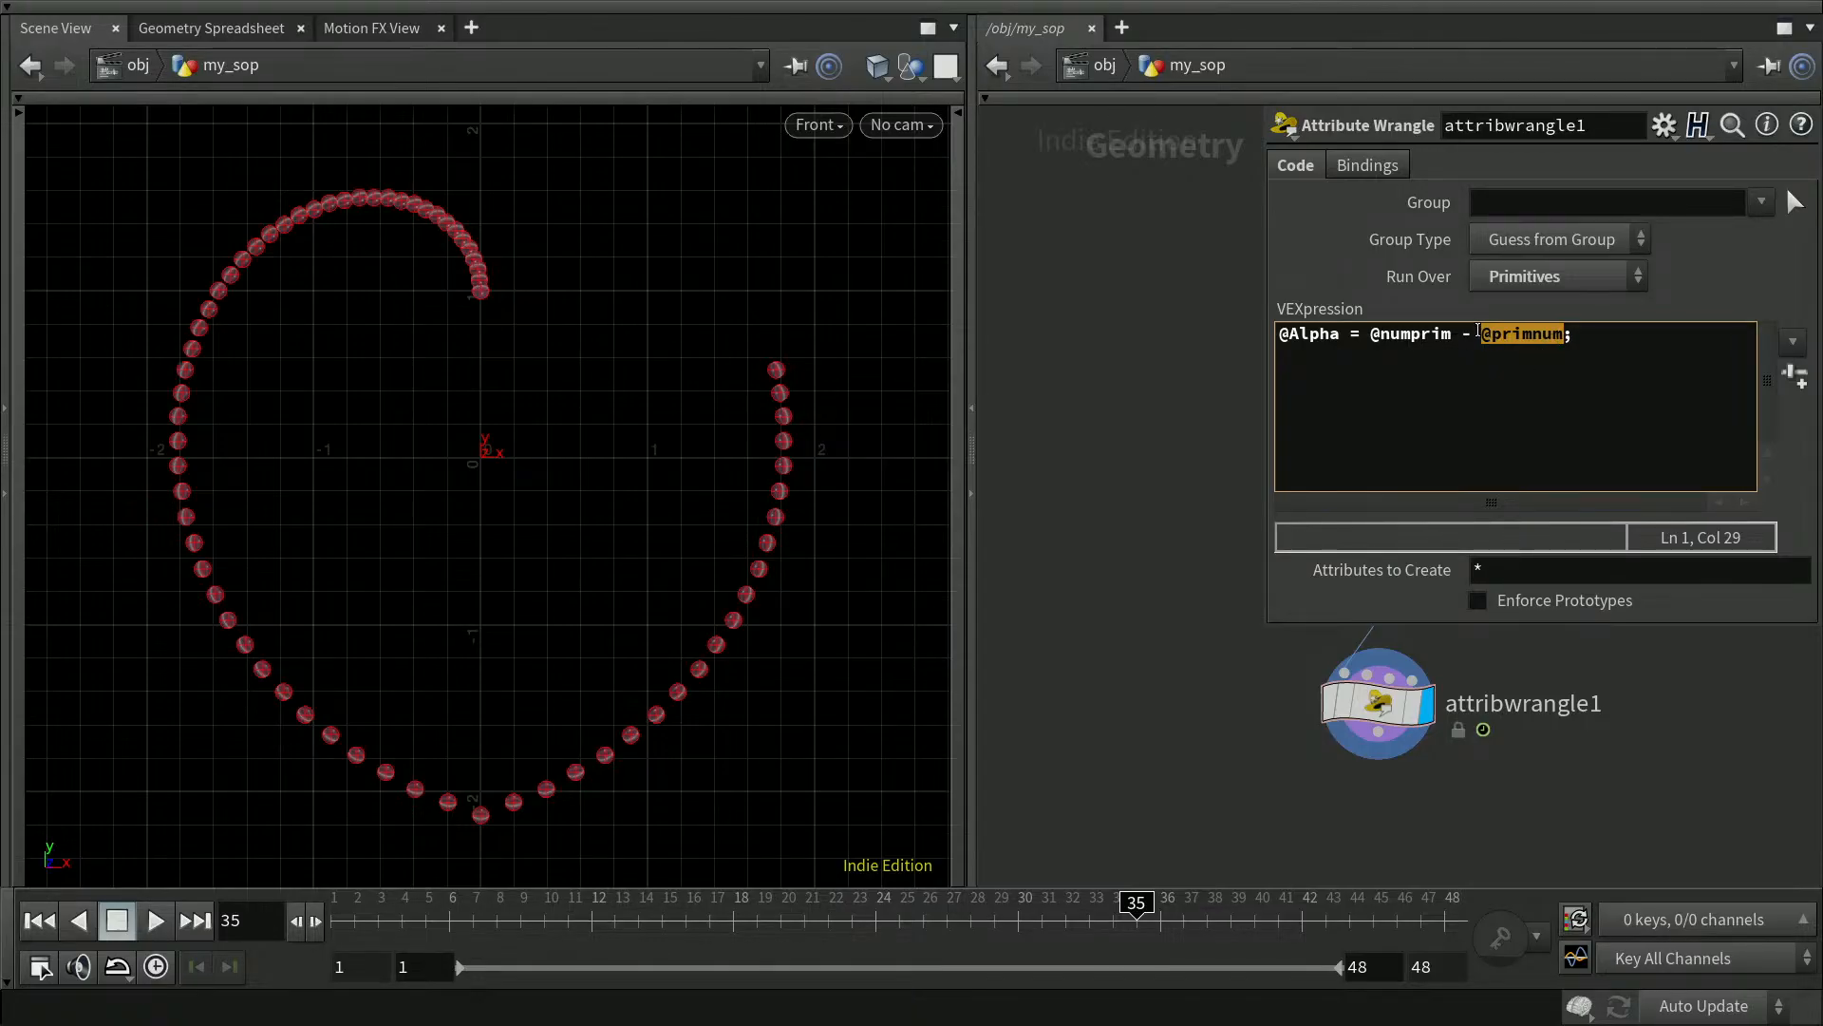
pyautogui.click(1408, 367)
pyautogui.click(1368, 334)
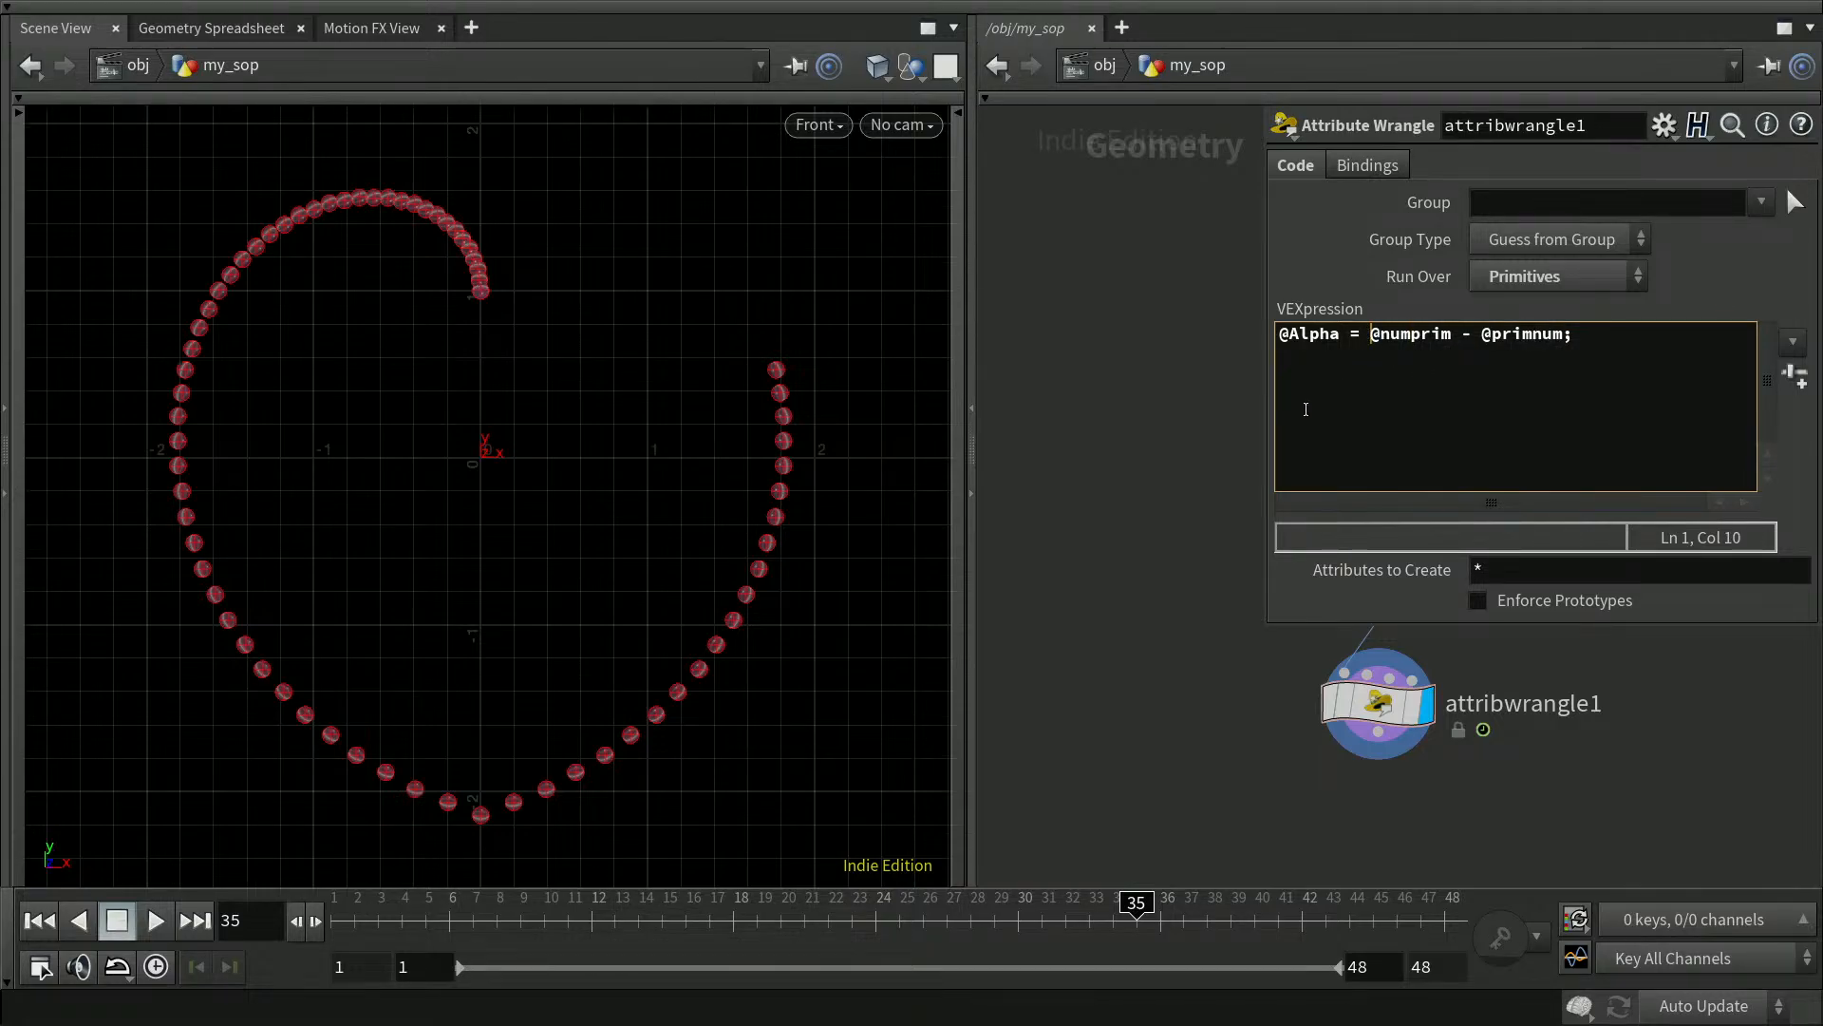
# Examine the primitives' Alpha values in the Geometry Spreadsheet from the last rows up to the first
pyautogui.click(219, 31)
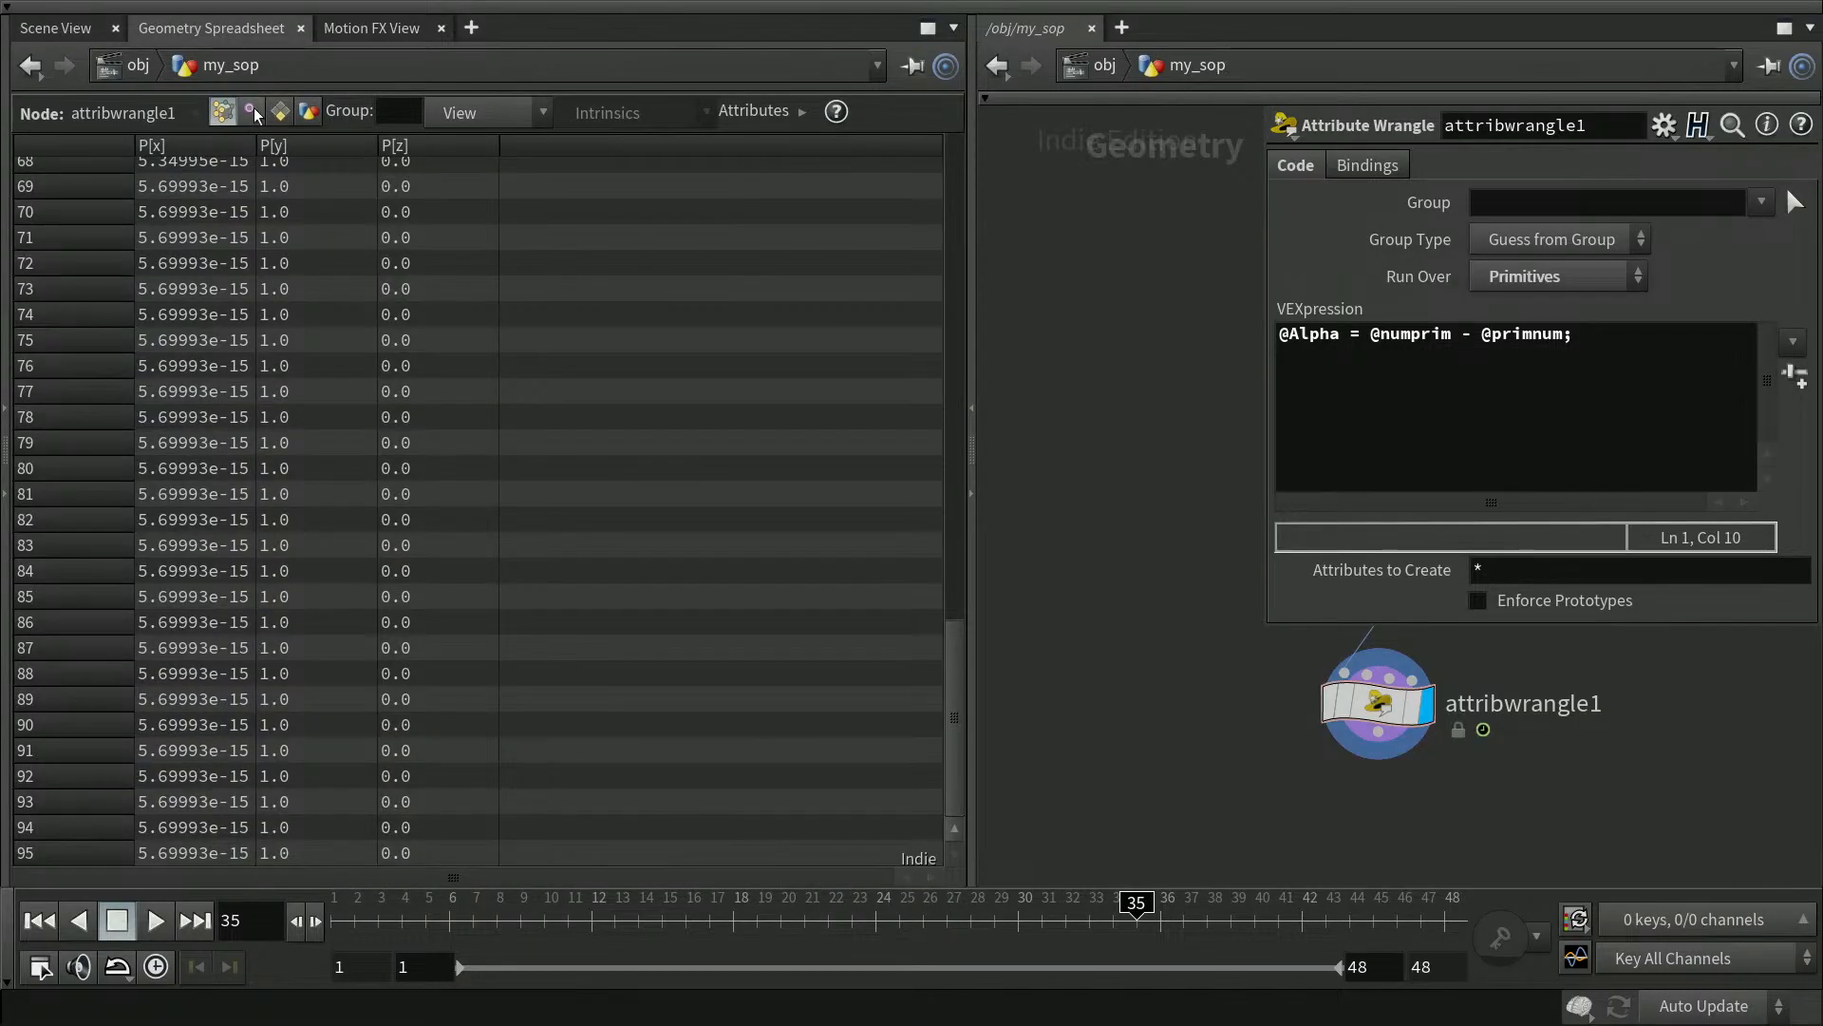
pyautogui.click(280, 112)
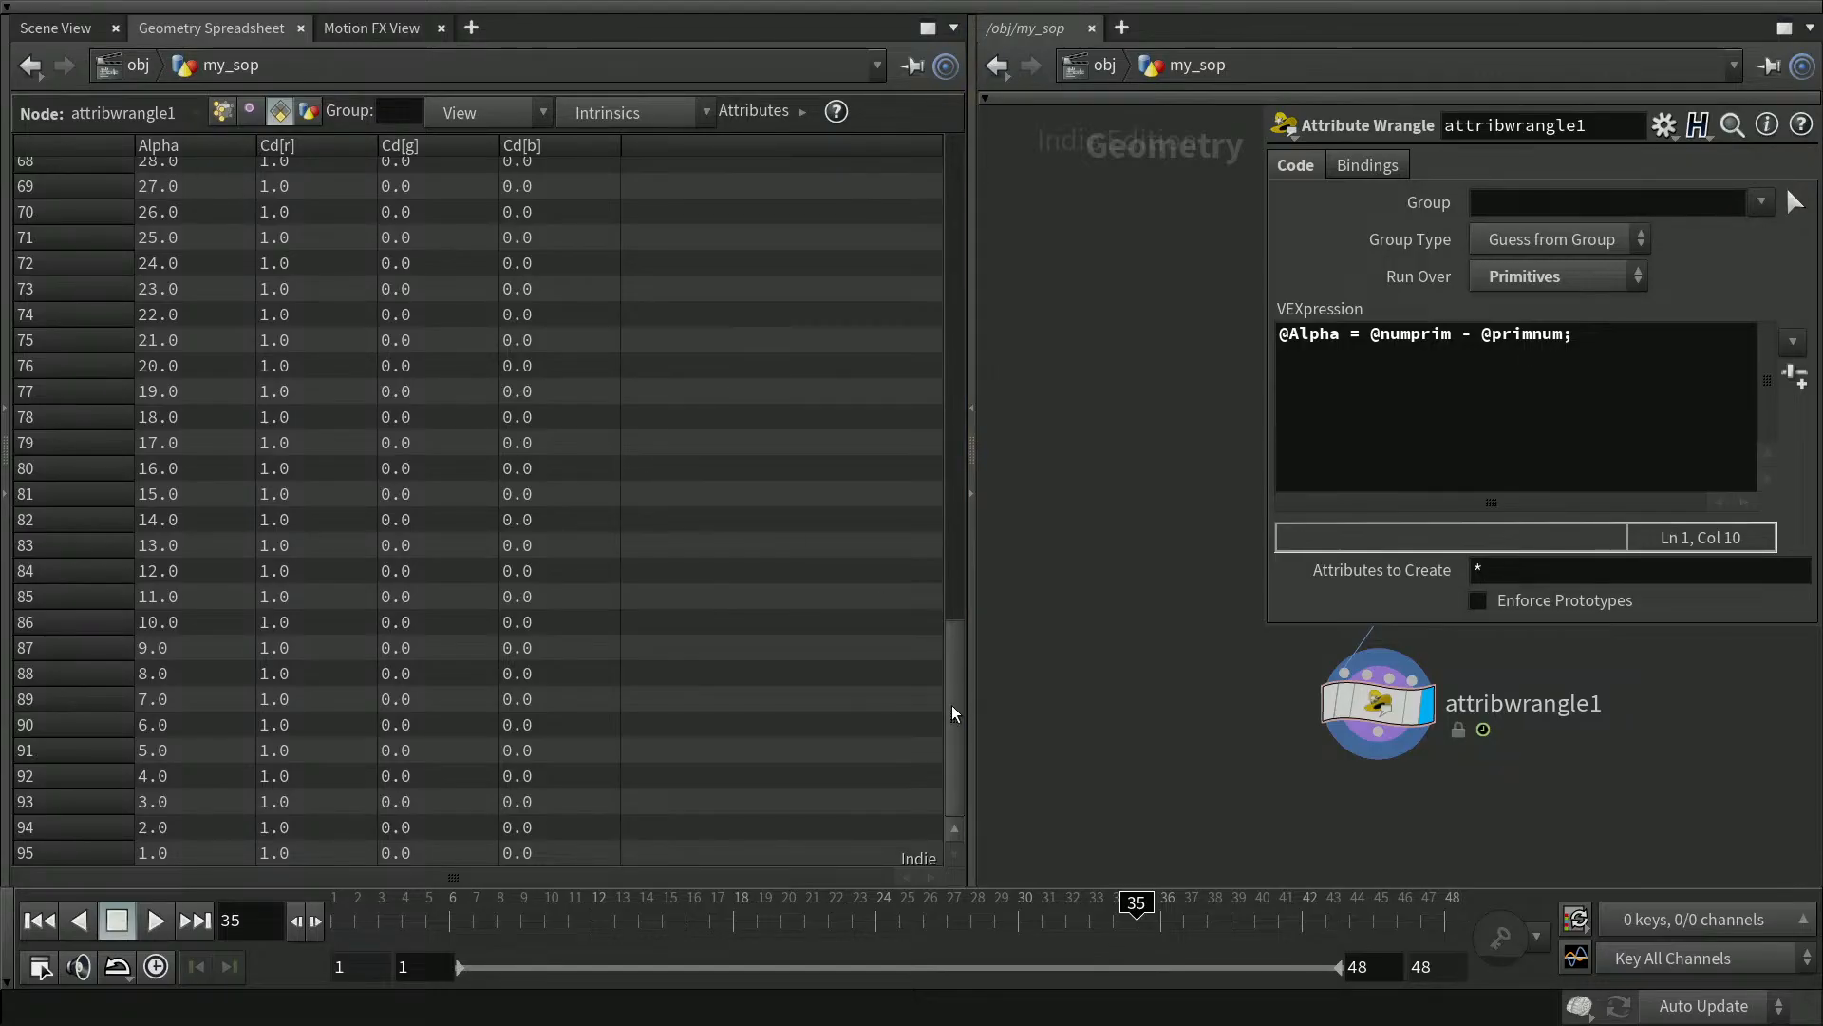
pyautogui.moveTo(948, 710); pyautogui.dragTo(921, 115)
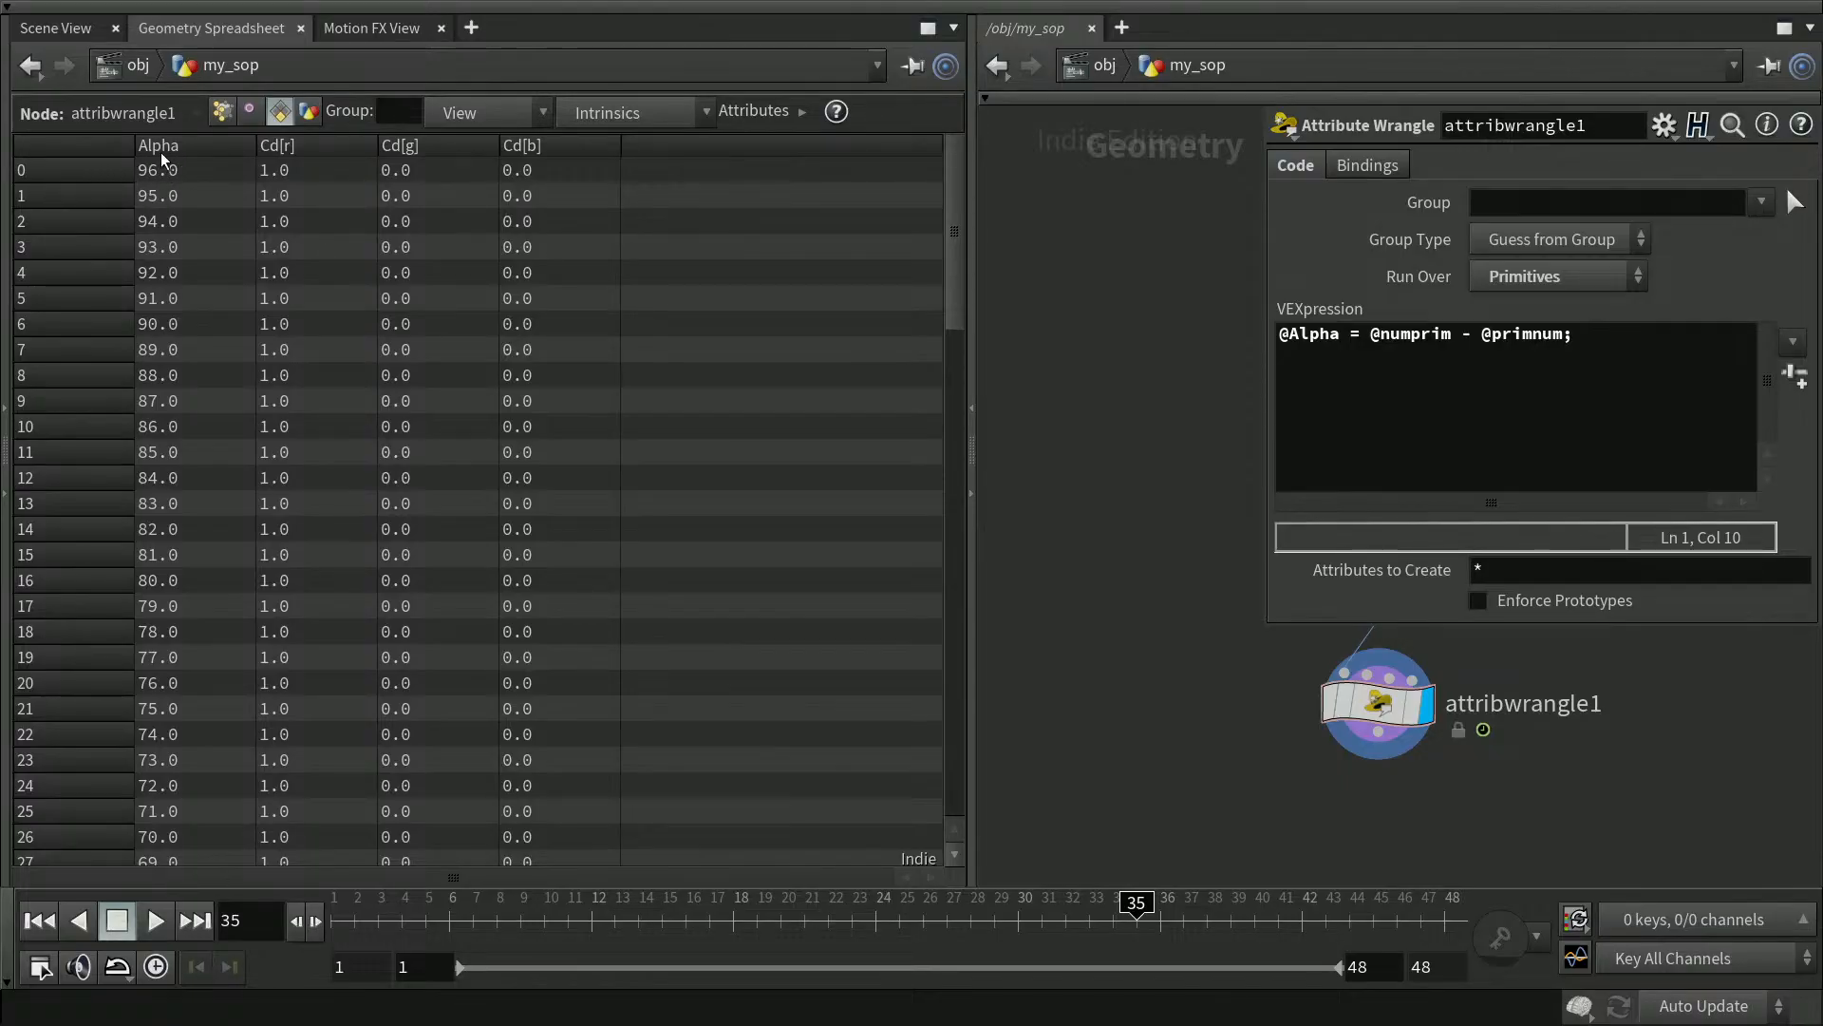
pyautogui.click(1365, 336)
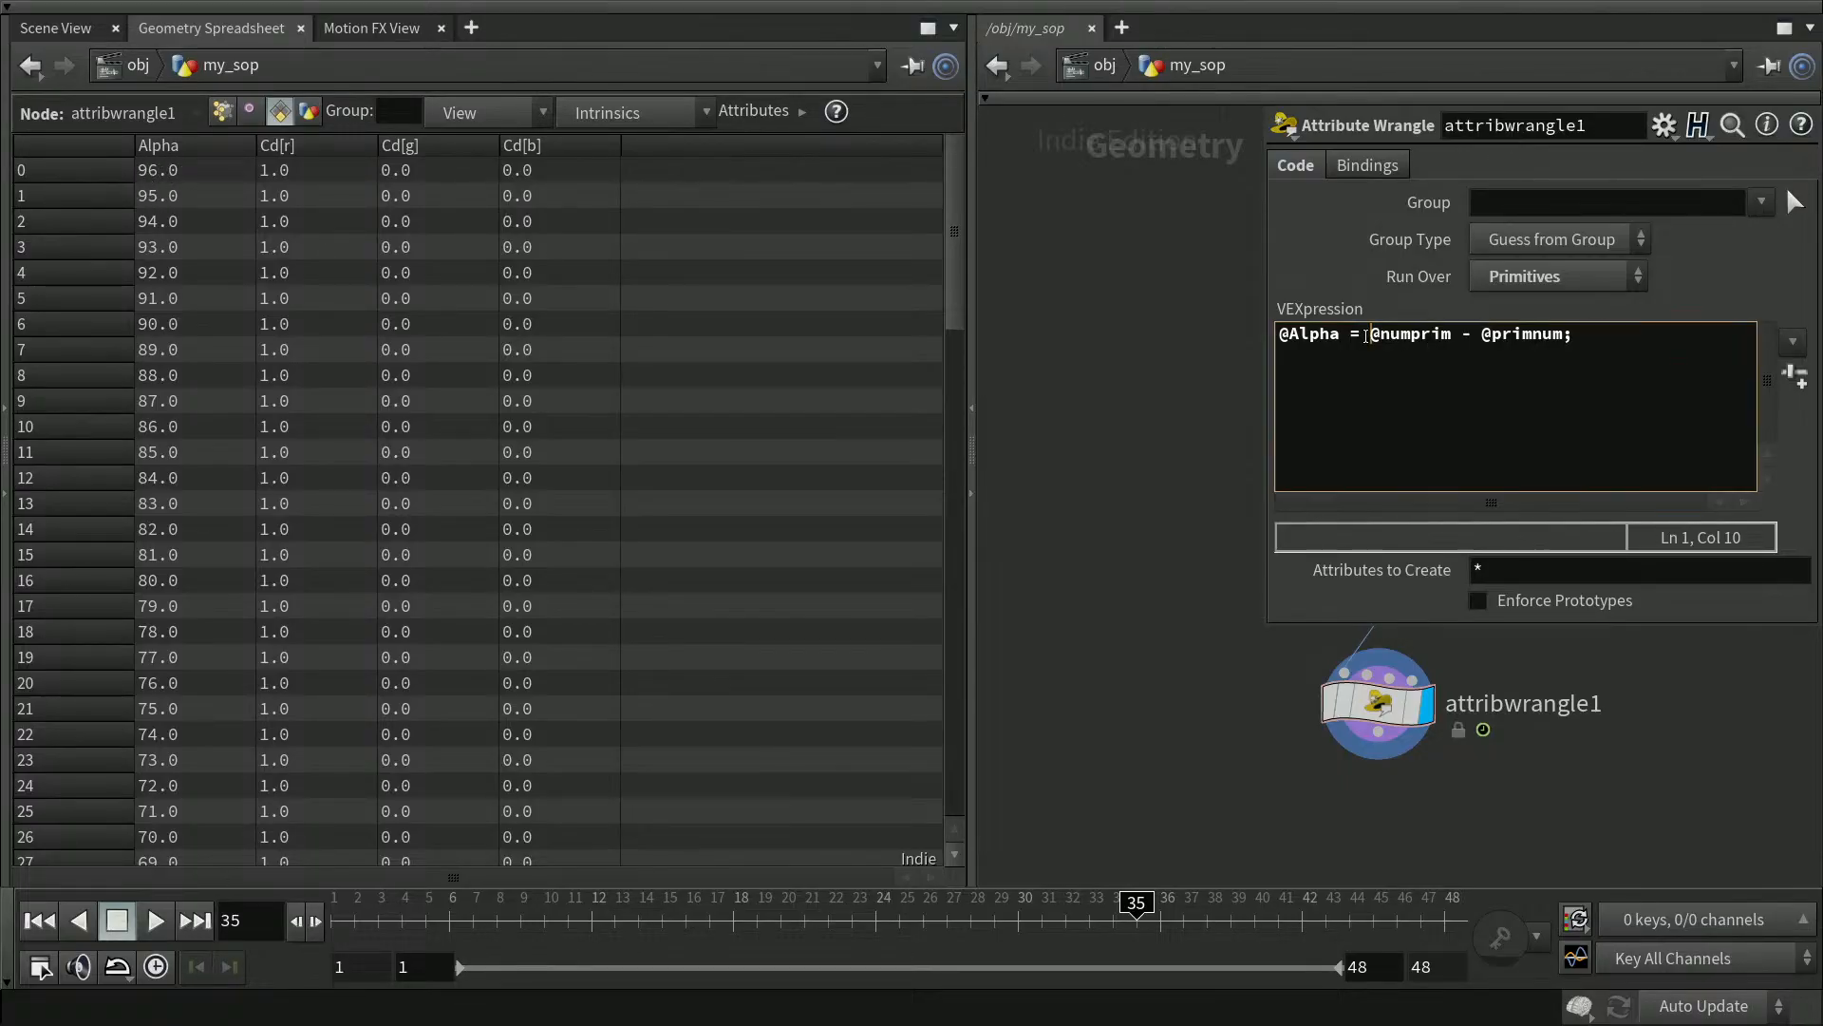
pyautogui.write('(')
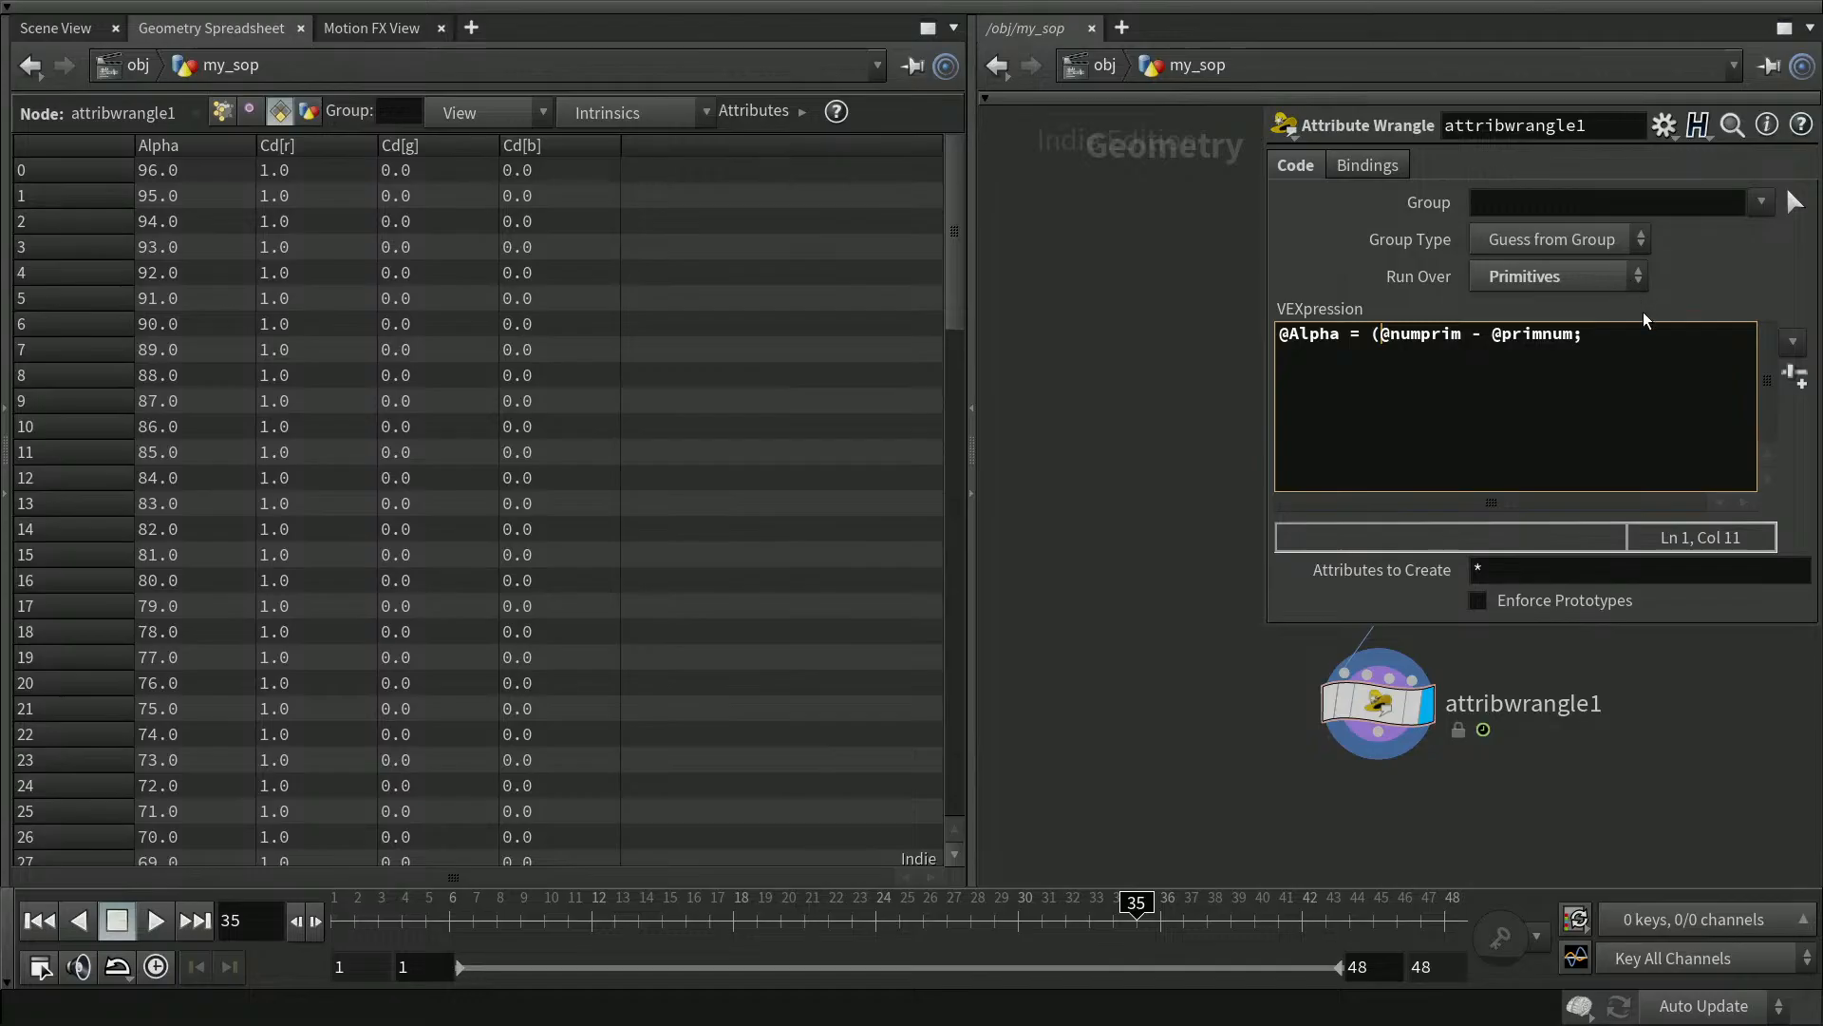
pyautogui.click(1583, 360)
pyautogui.write(') / @numprim')
pyautogui.click(1129, 505)
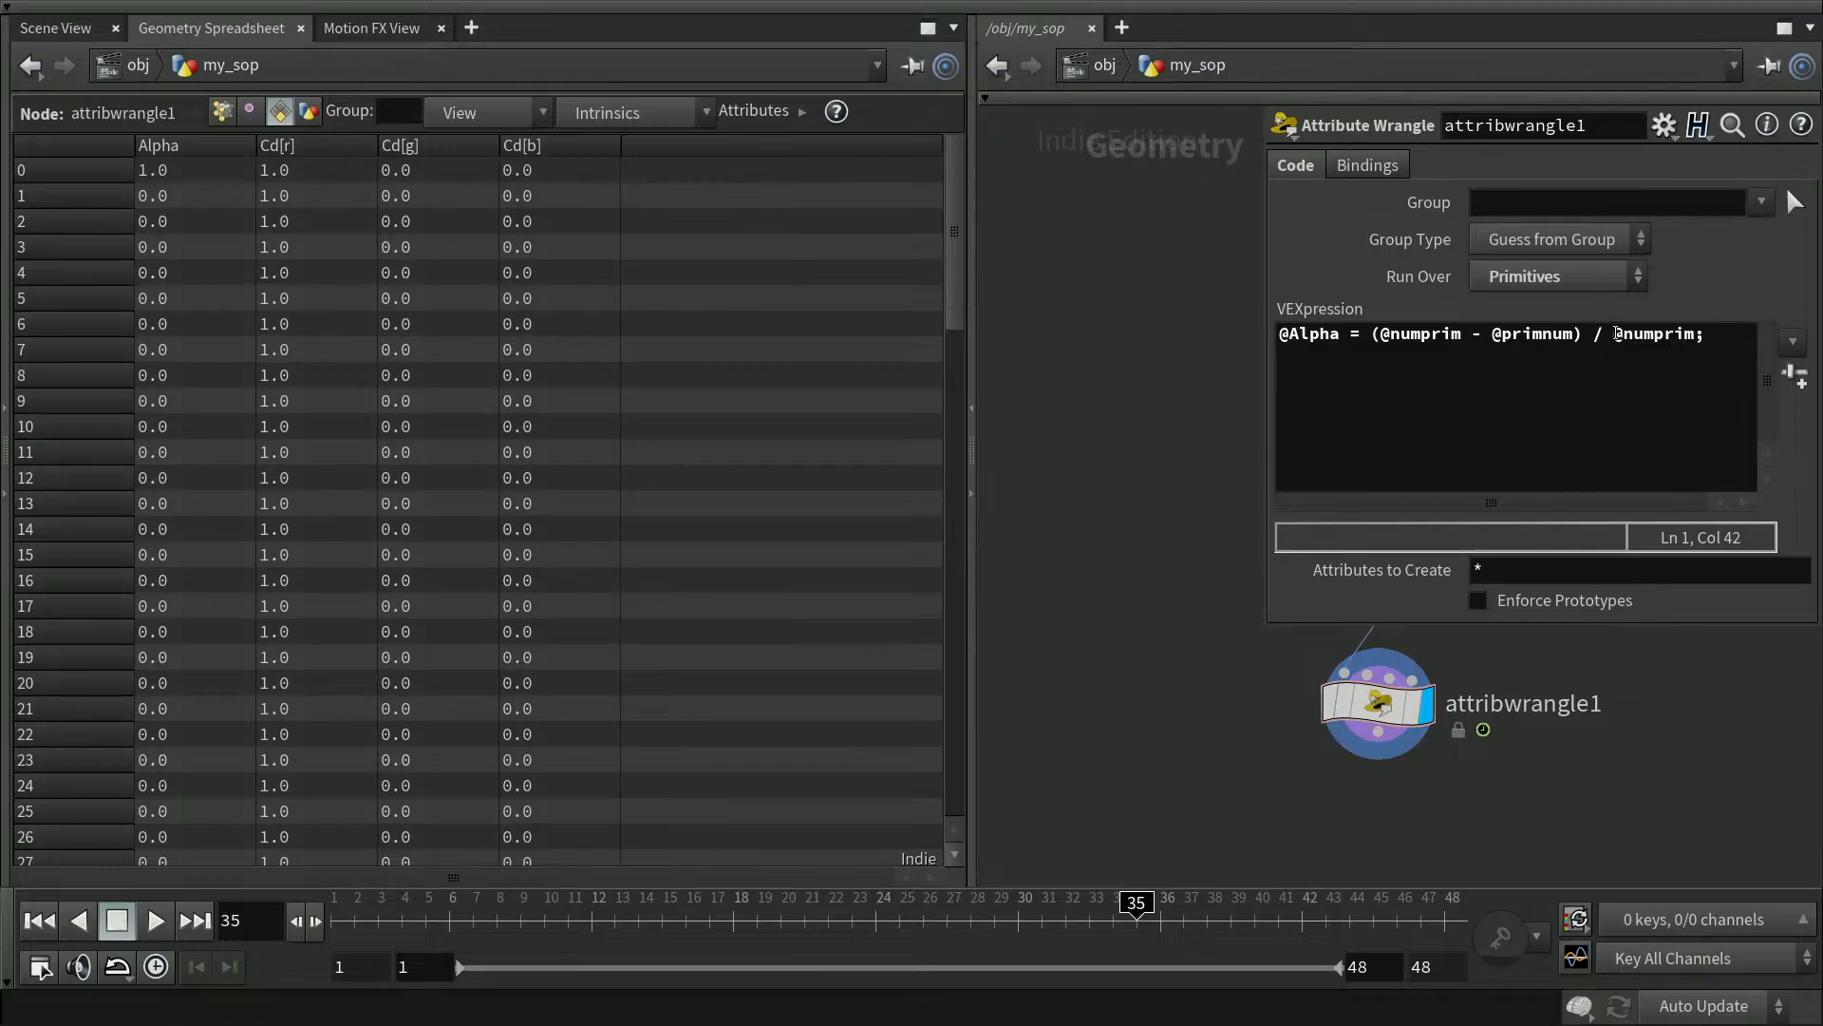
pyautogui.moveTo(1618, 334); pyautogui.dragTo(1699, 333)
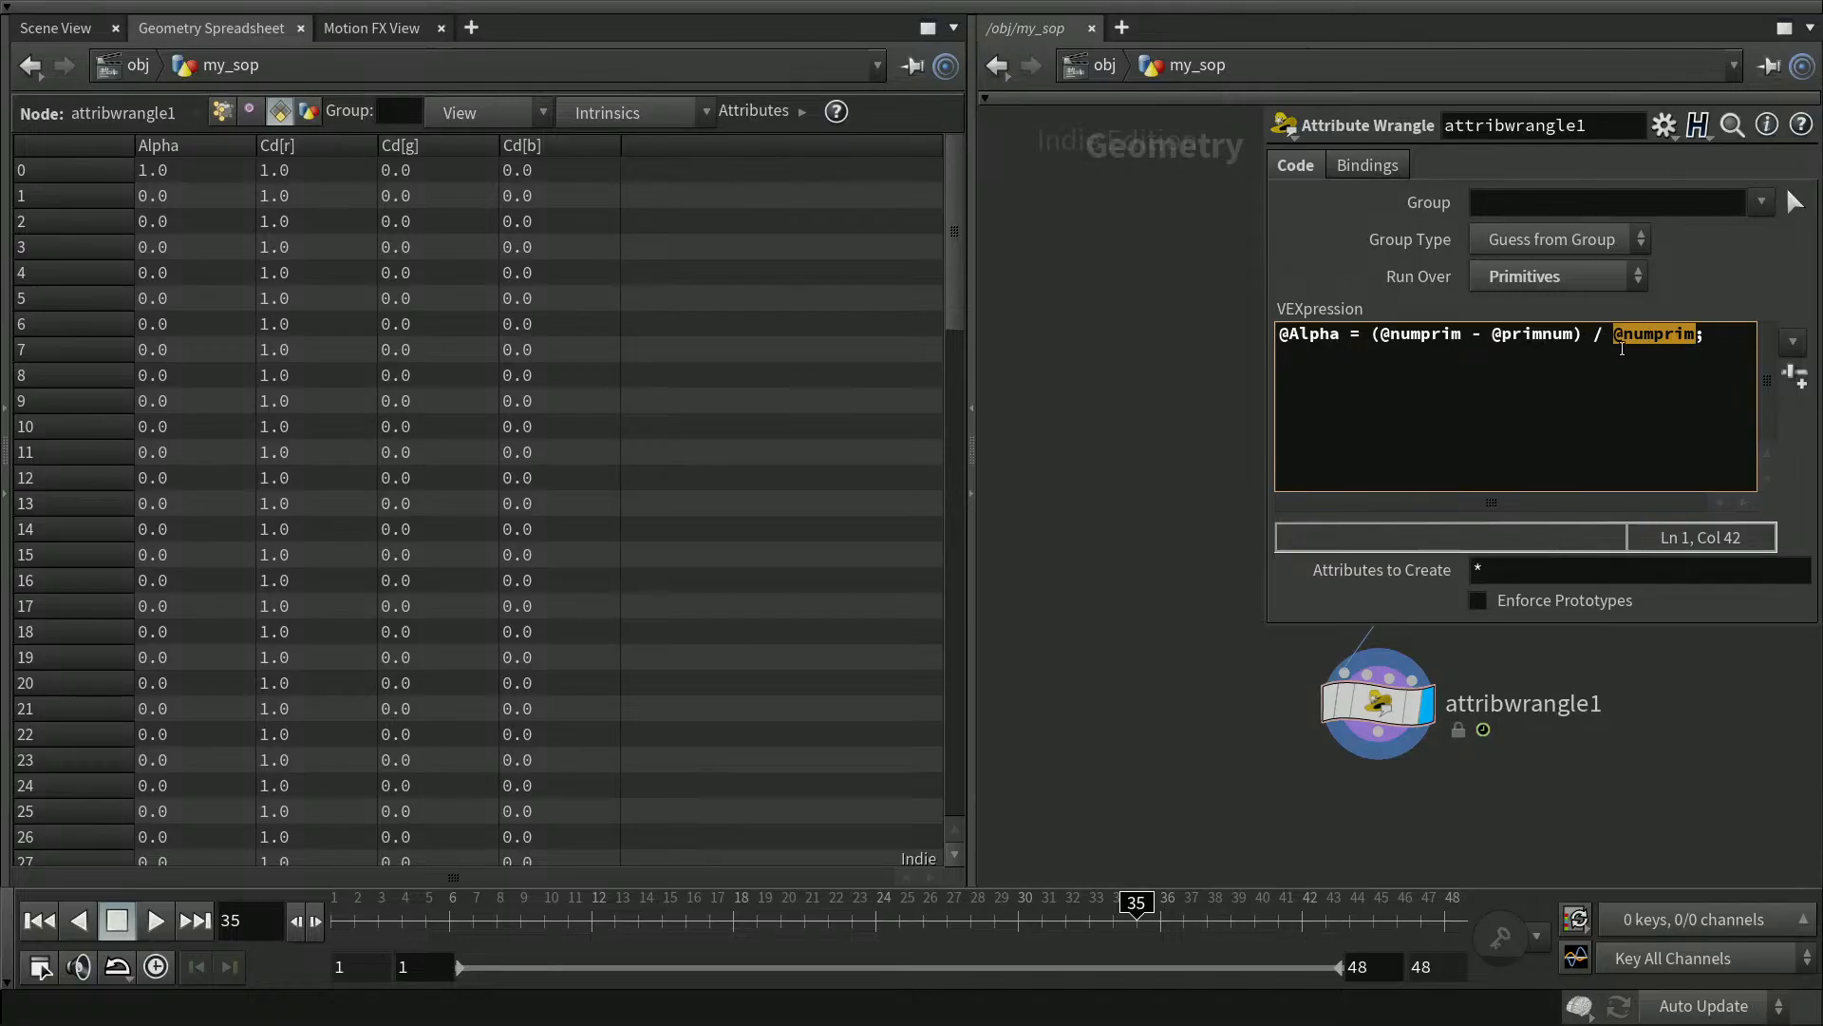
pyautogui.press('Left')
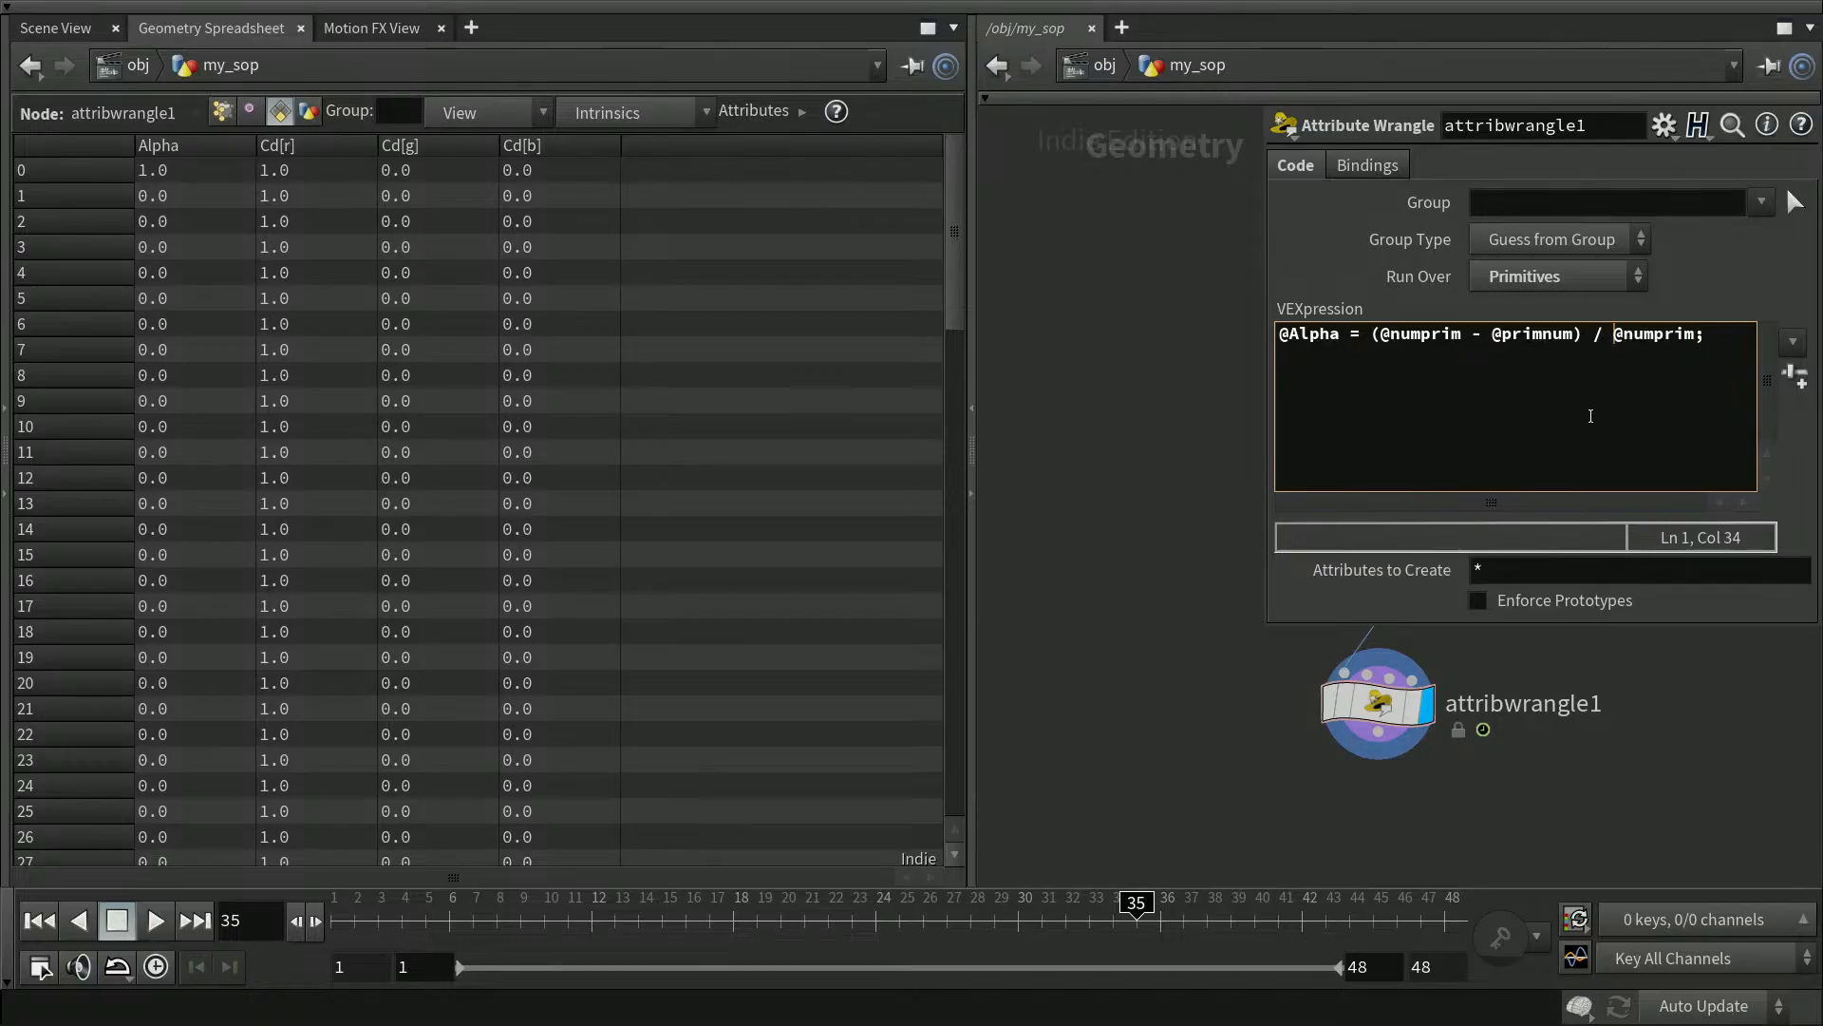
pyautogui.moveTo(1615, 337); pyautogui.dragTo(1699, 338)
pyautogui.click(1604, 334)
pyautogui.write('float')
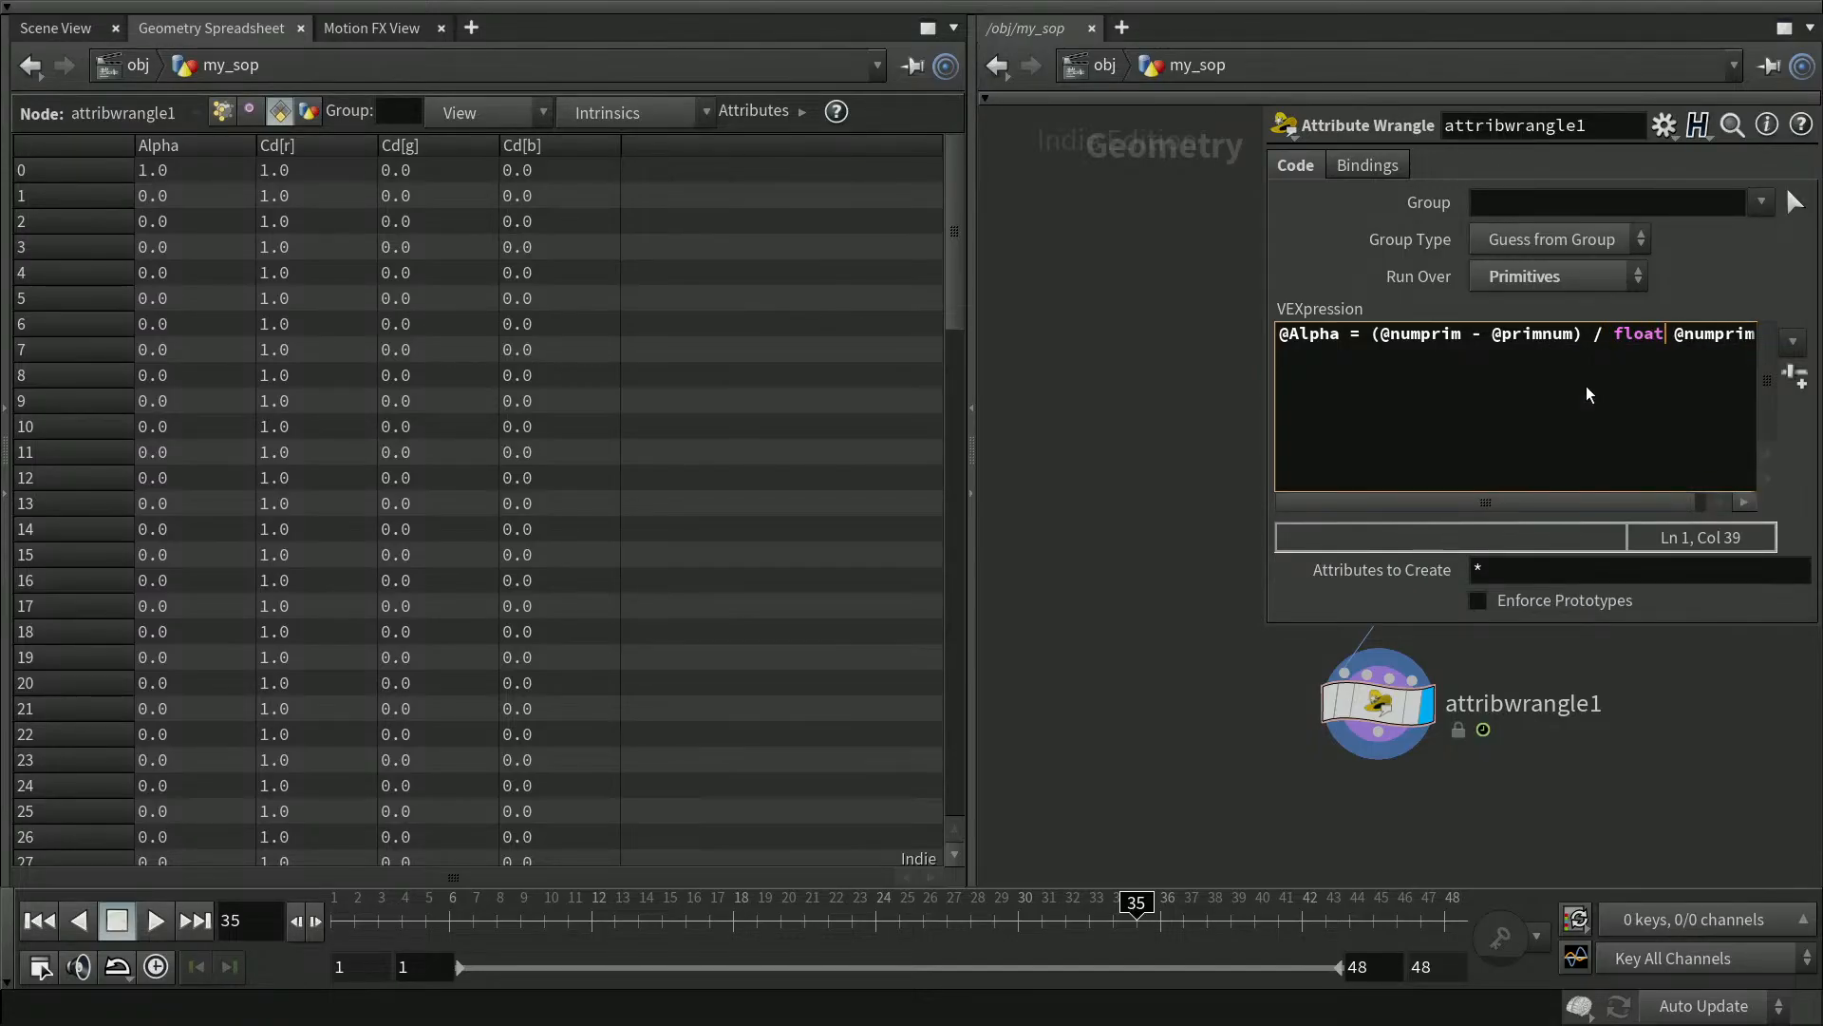
pyautogui.click(1125, 415)
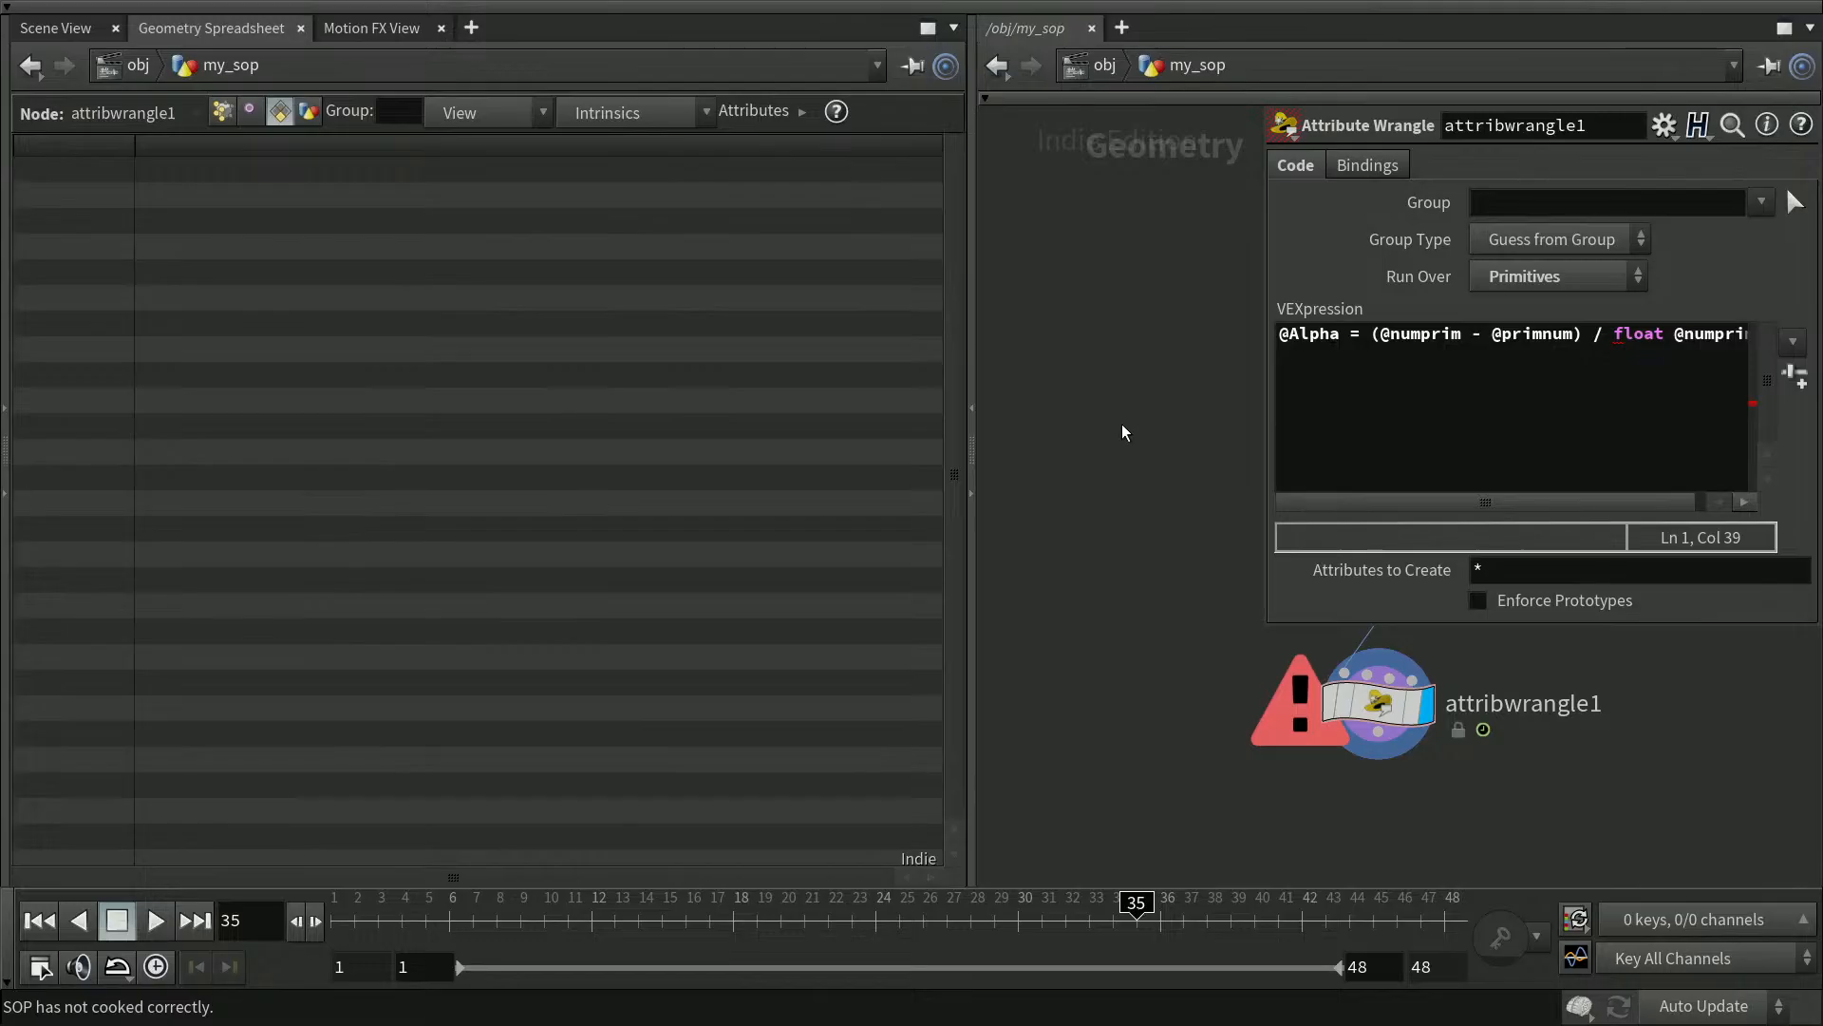
pyautogui.moveTo(1584, 505); pyautogui.dragTo(1616, 501)
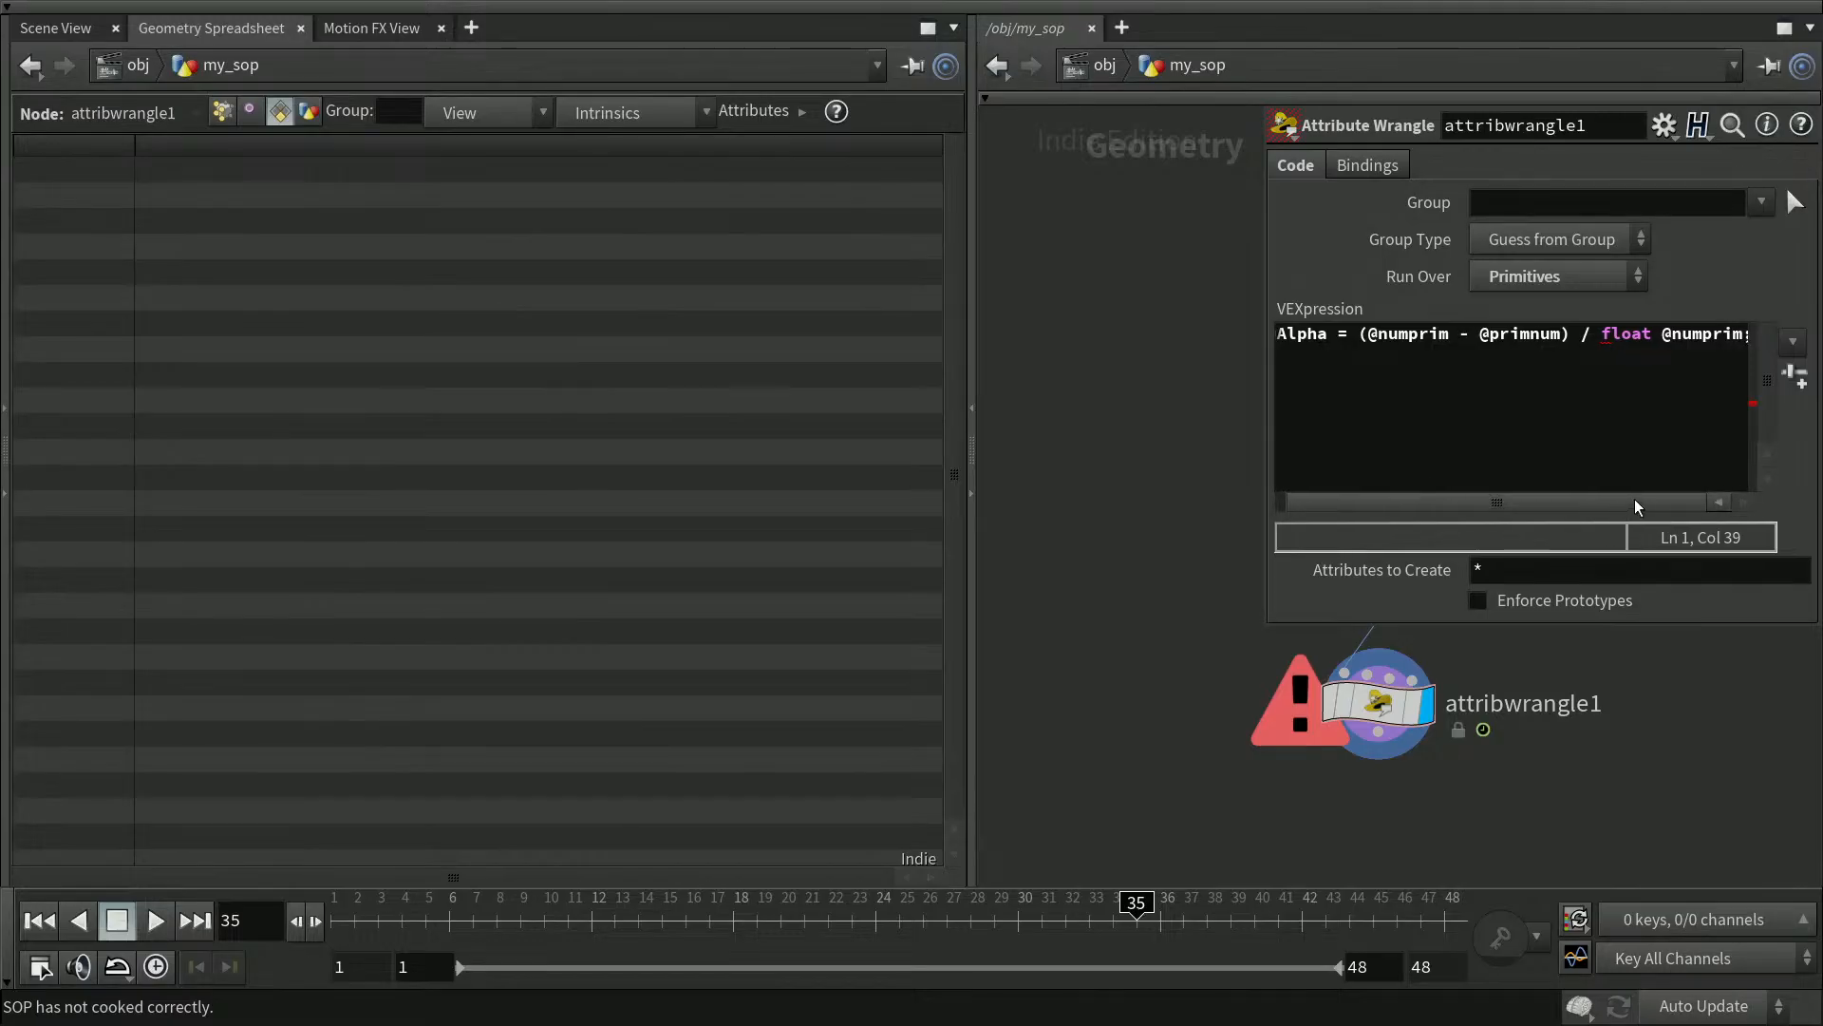
pyautogui.click(1602, 334)
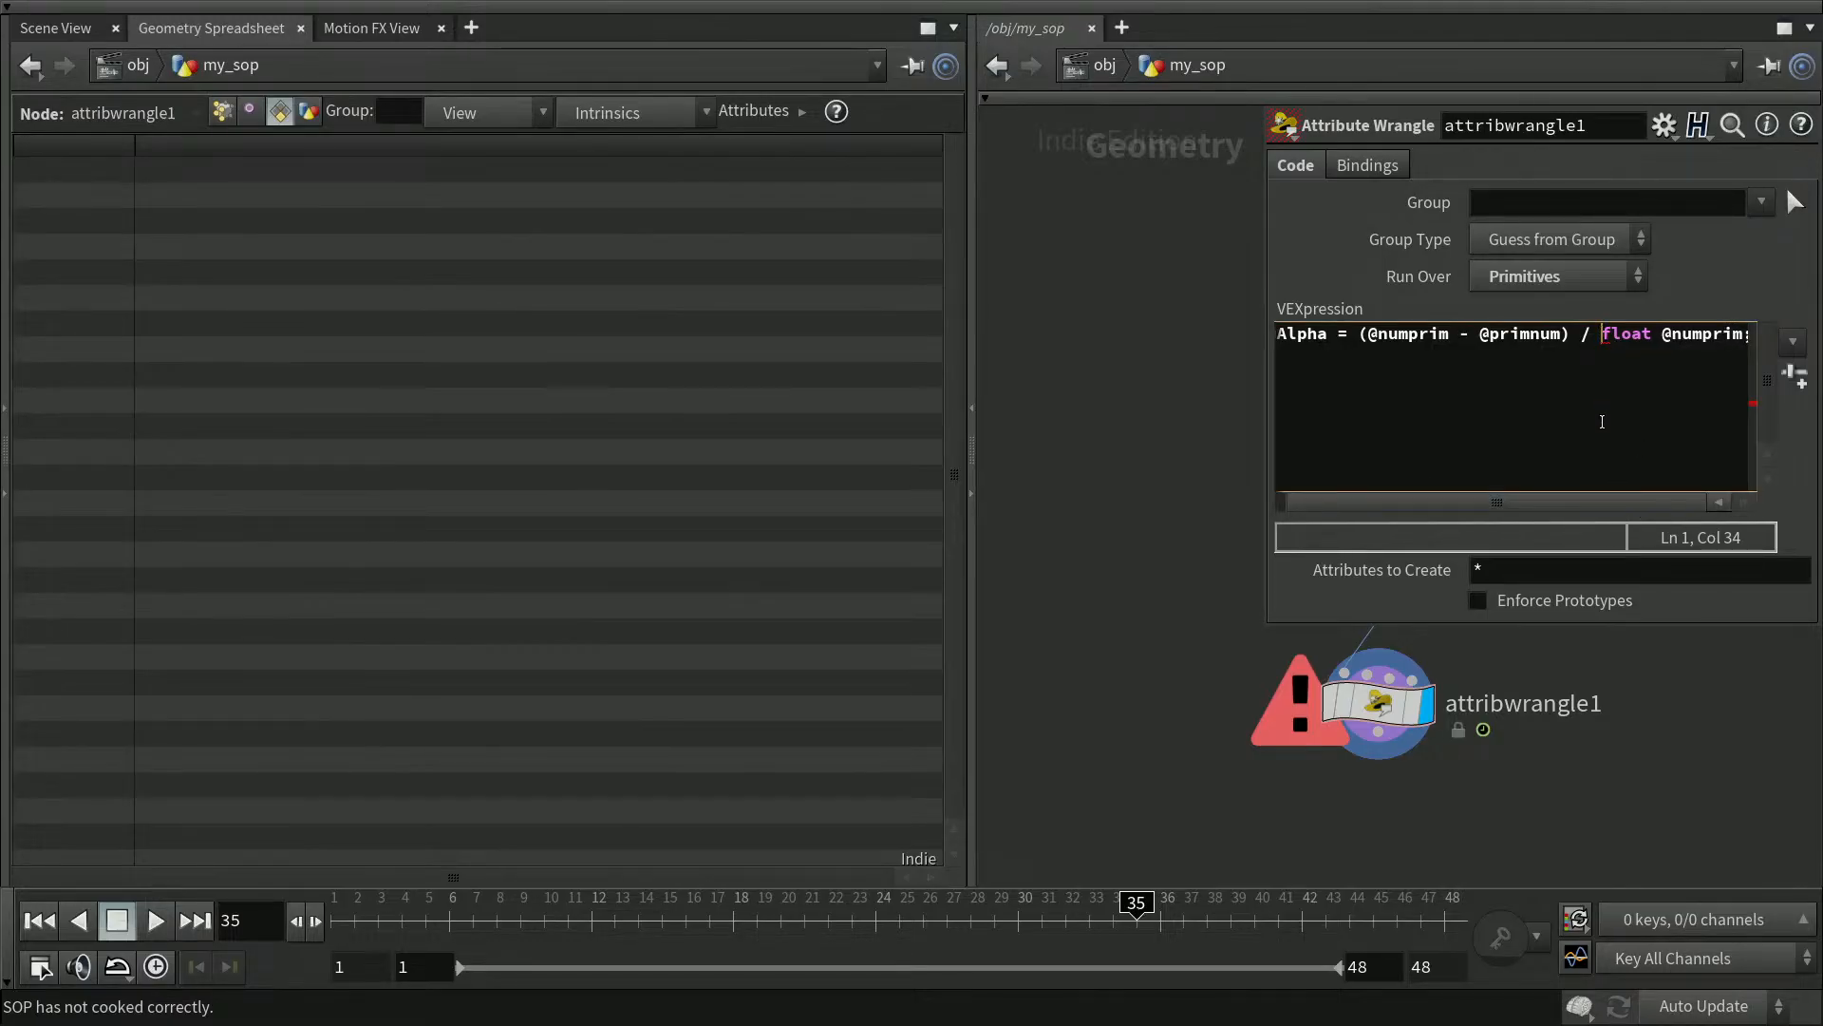
pyautogui.write('(')
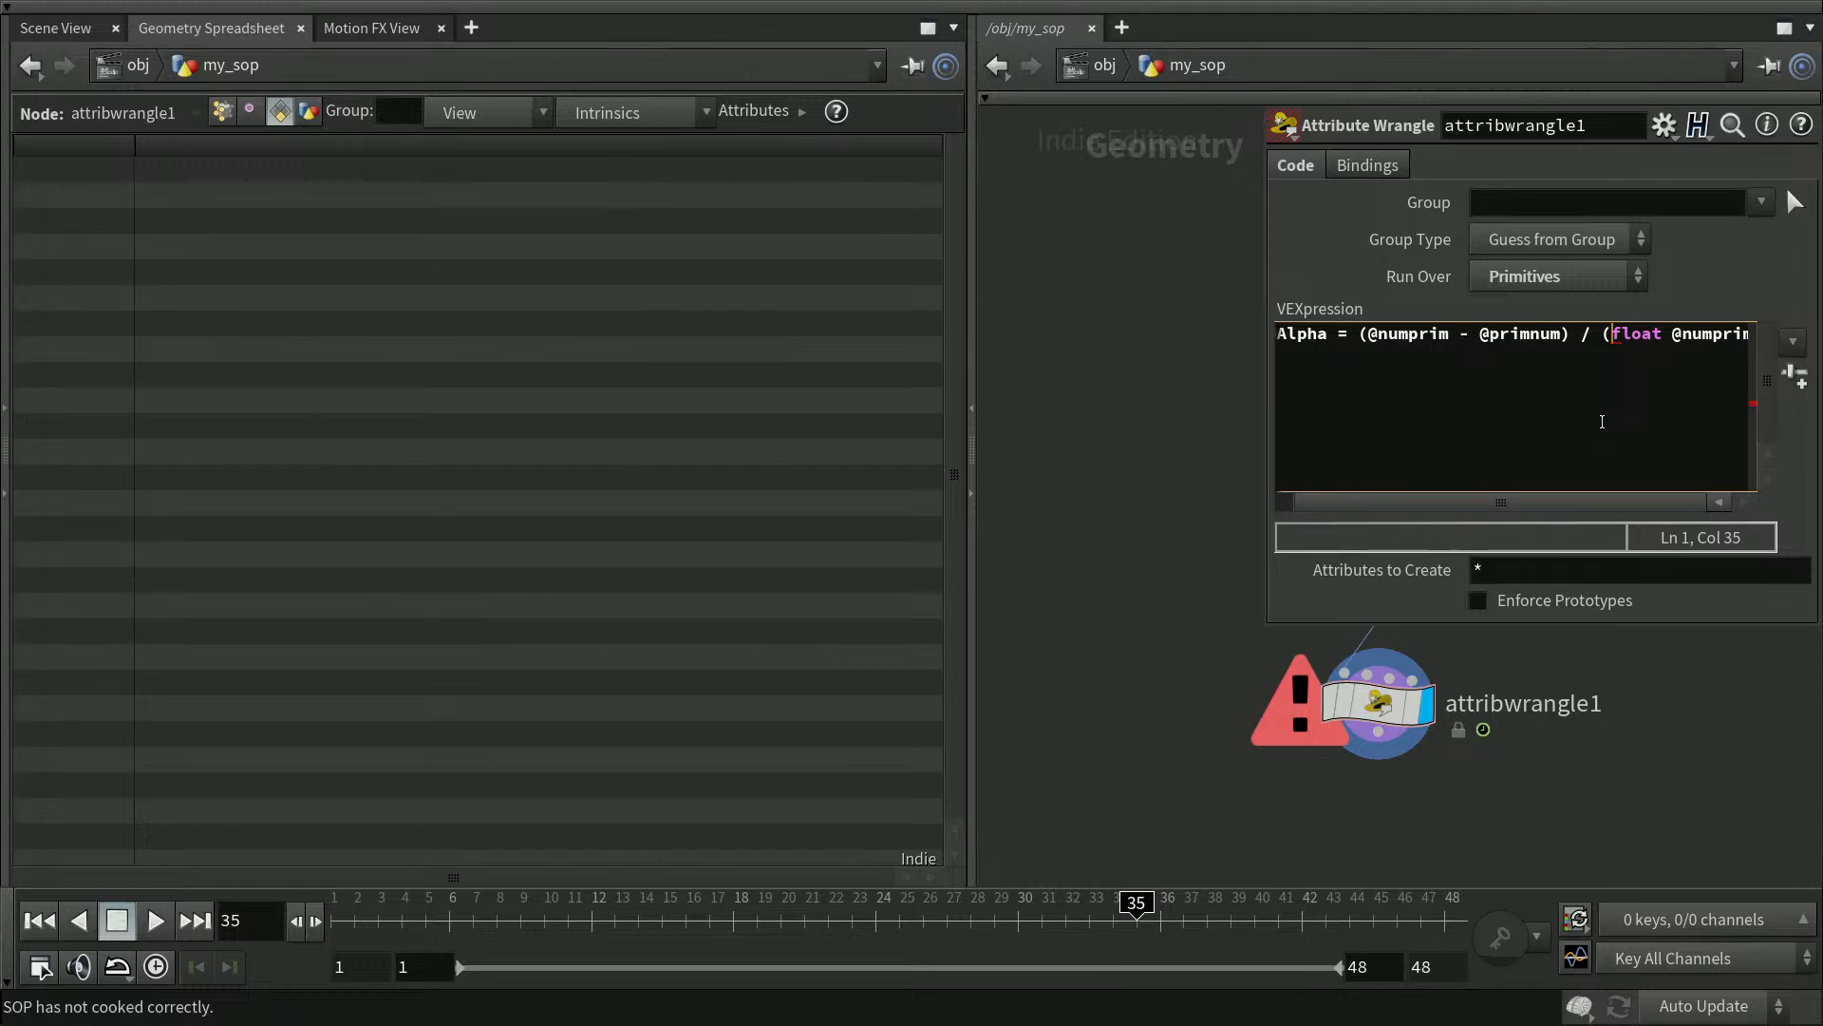
pyautogui.press('Right')
pyautogui.press('Right')
pyautogui.write(')')
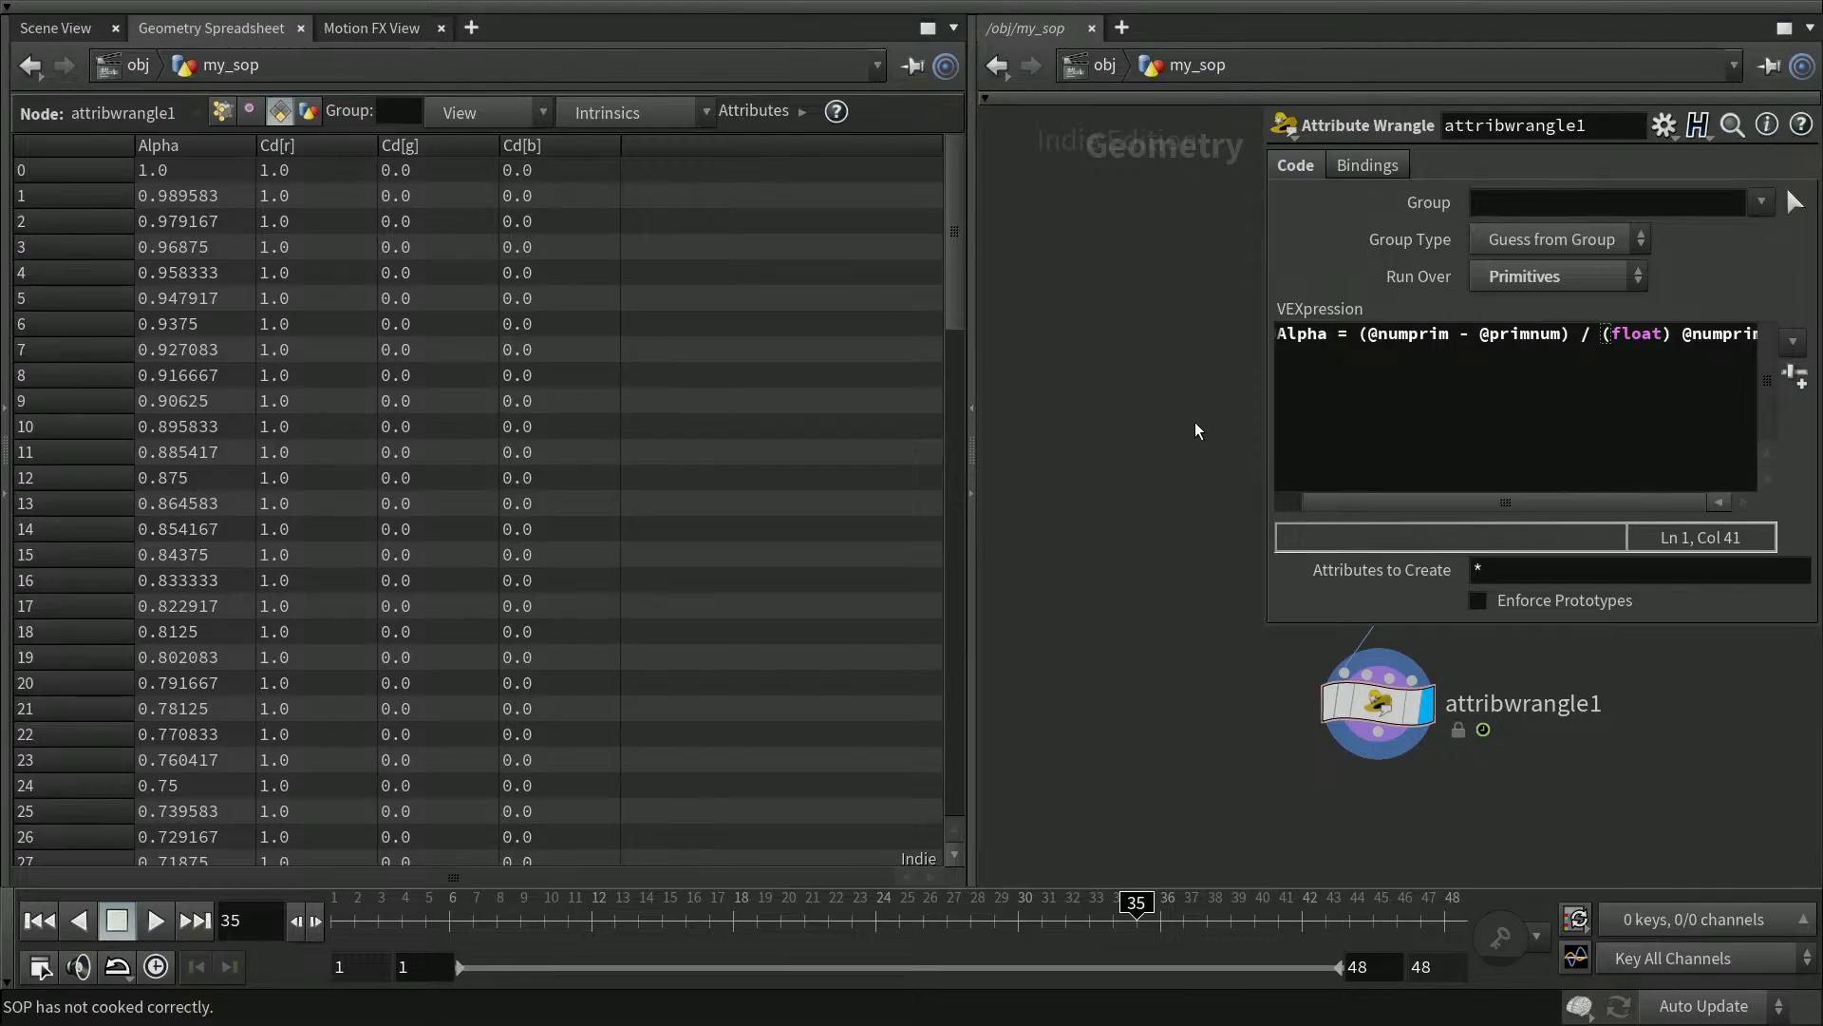
pyautogui.moveTo(1572, 503); pyautogui.dragTo(1603, 503)
pyautogui.click(1590, 334)
pyautogui.press('BackSpace')
pyautogui.press('Right')
pyautogui.press('Right')
pyautogui.press('Right')
pyautogui.press('Right')
pyautogui.press('Right')
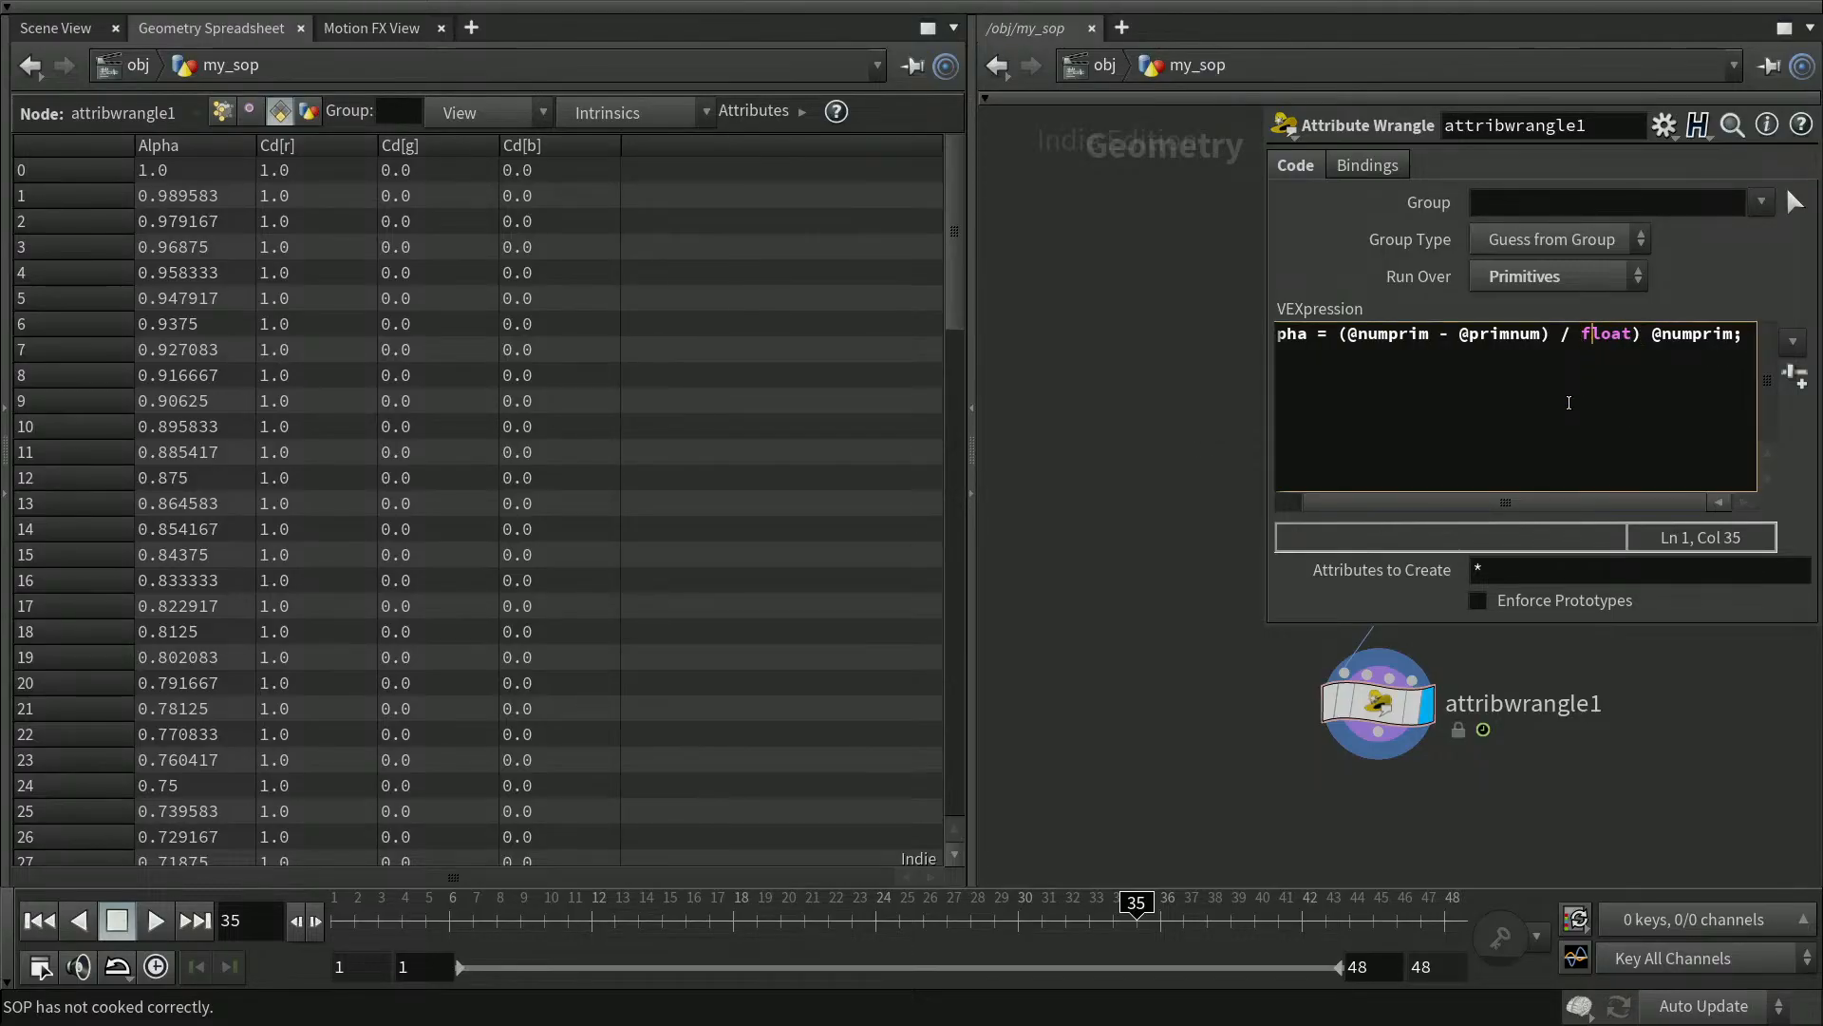
pyautogui.press('Delete')
pyautogui.press('Delete')
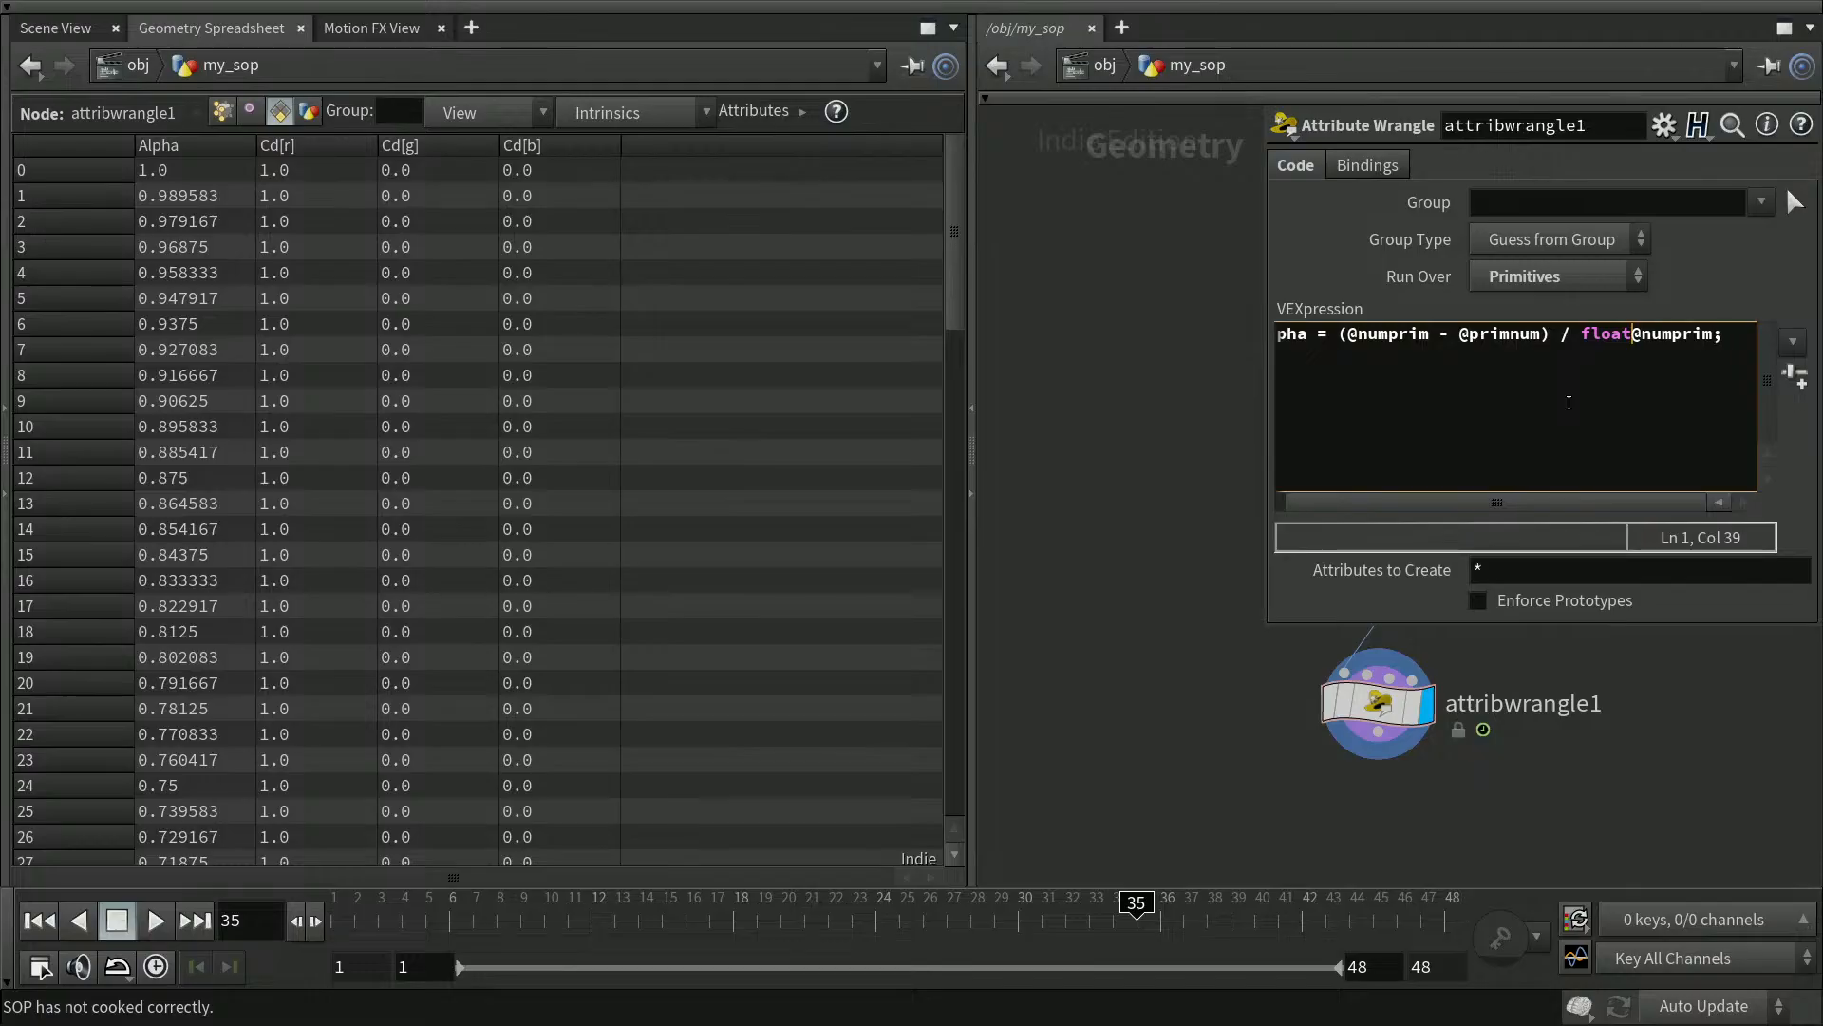
pyautogui.write('(')
pyautogui.write(')')
pyautogui.press('Right')
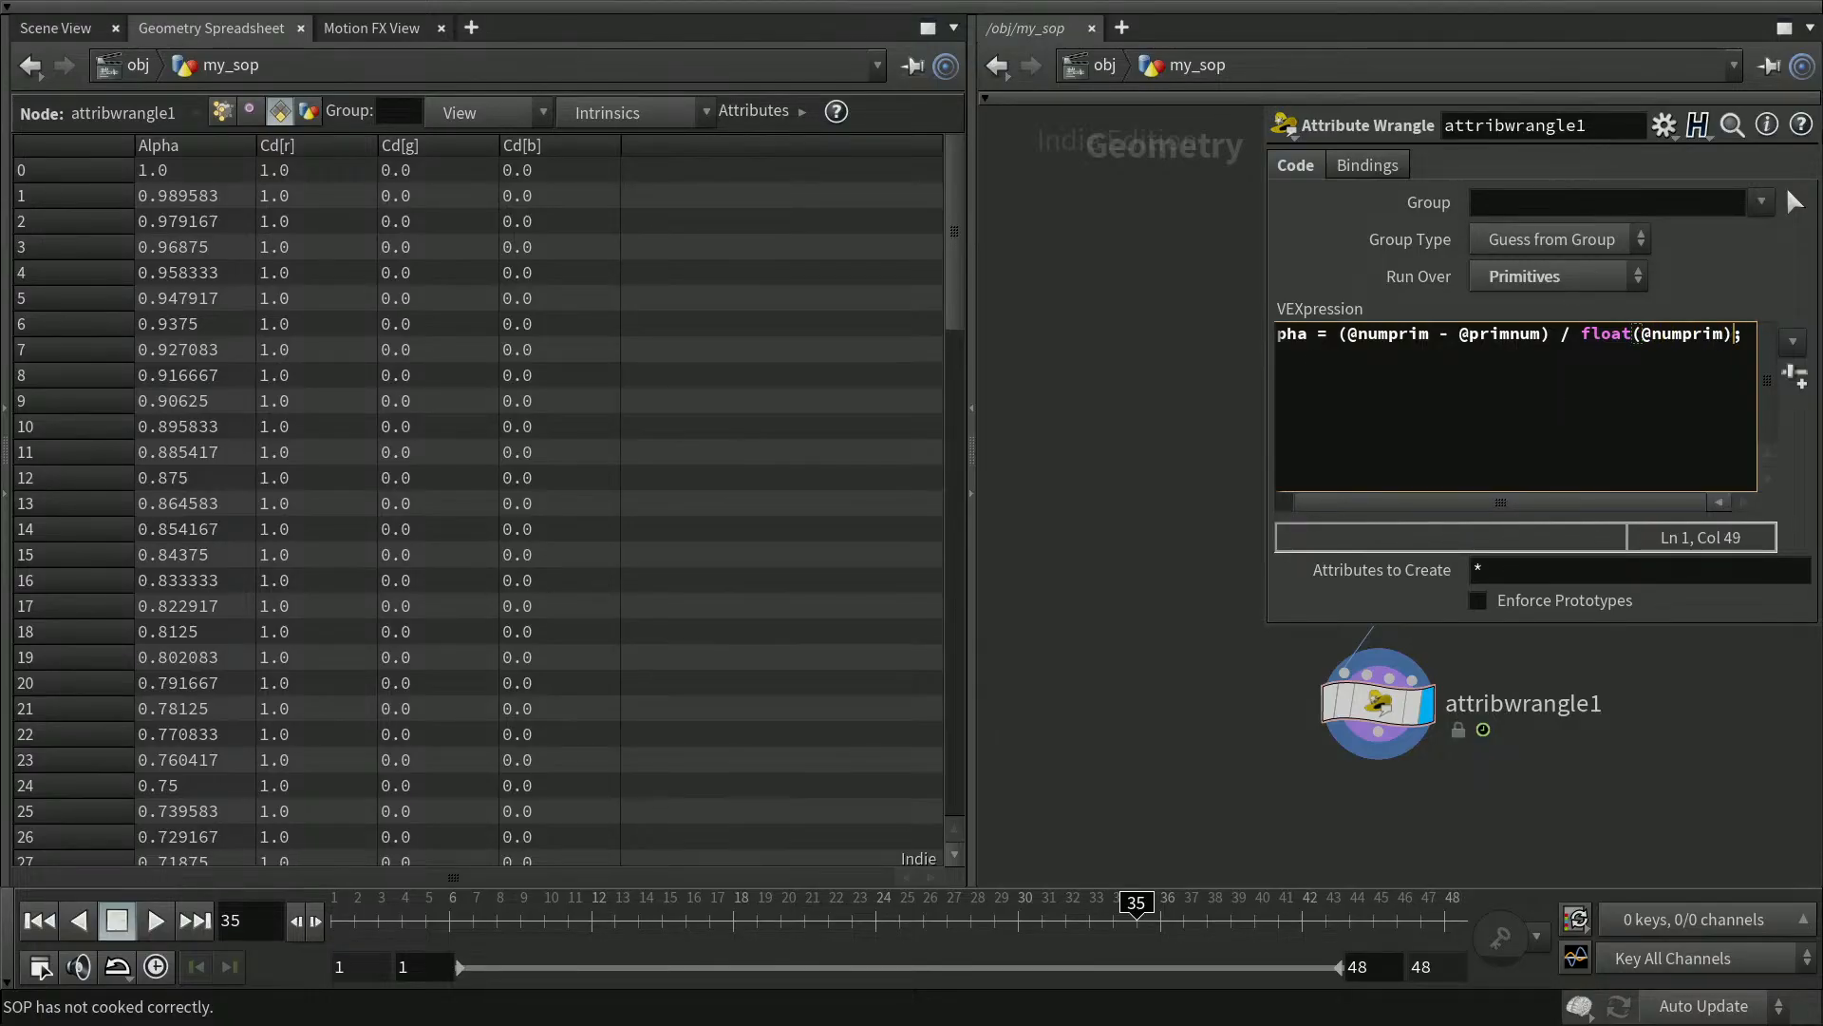
pyautogui.click(1194, 470)
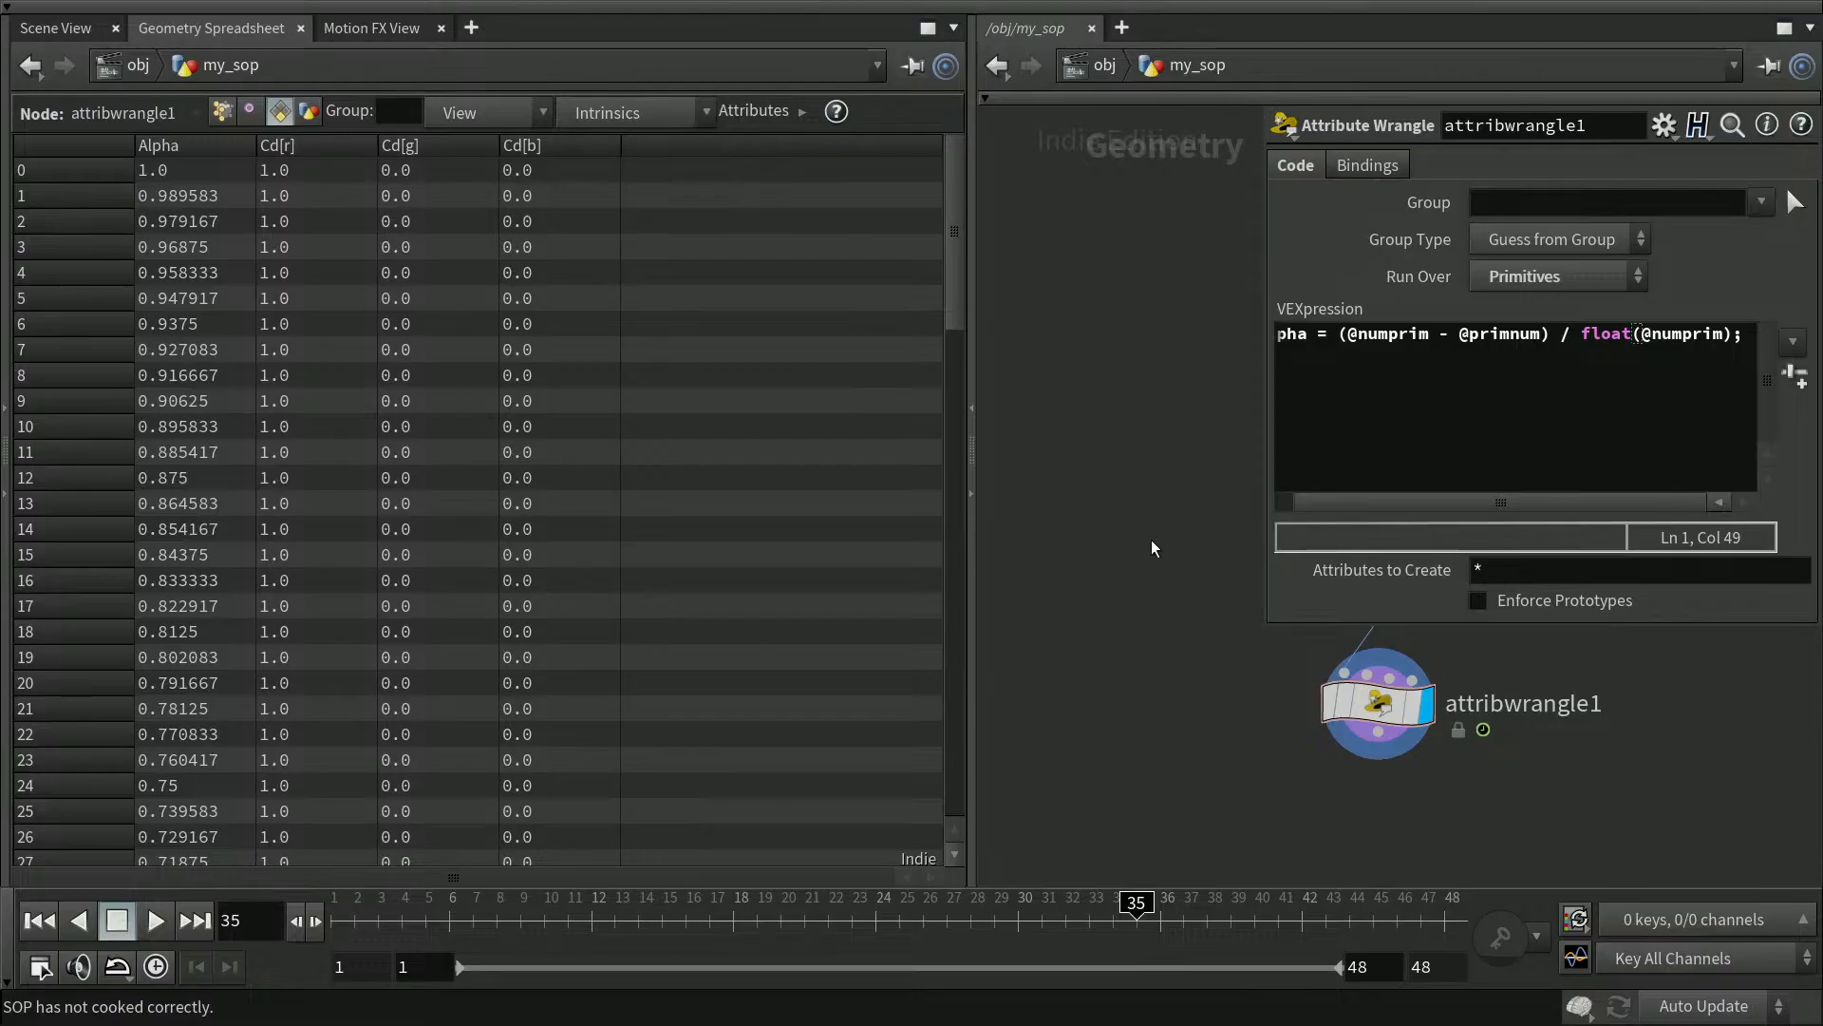
# Play the trail animation in the Scene View and save the scene file
pyautogui.click(65, 28)
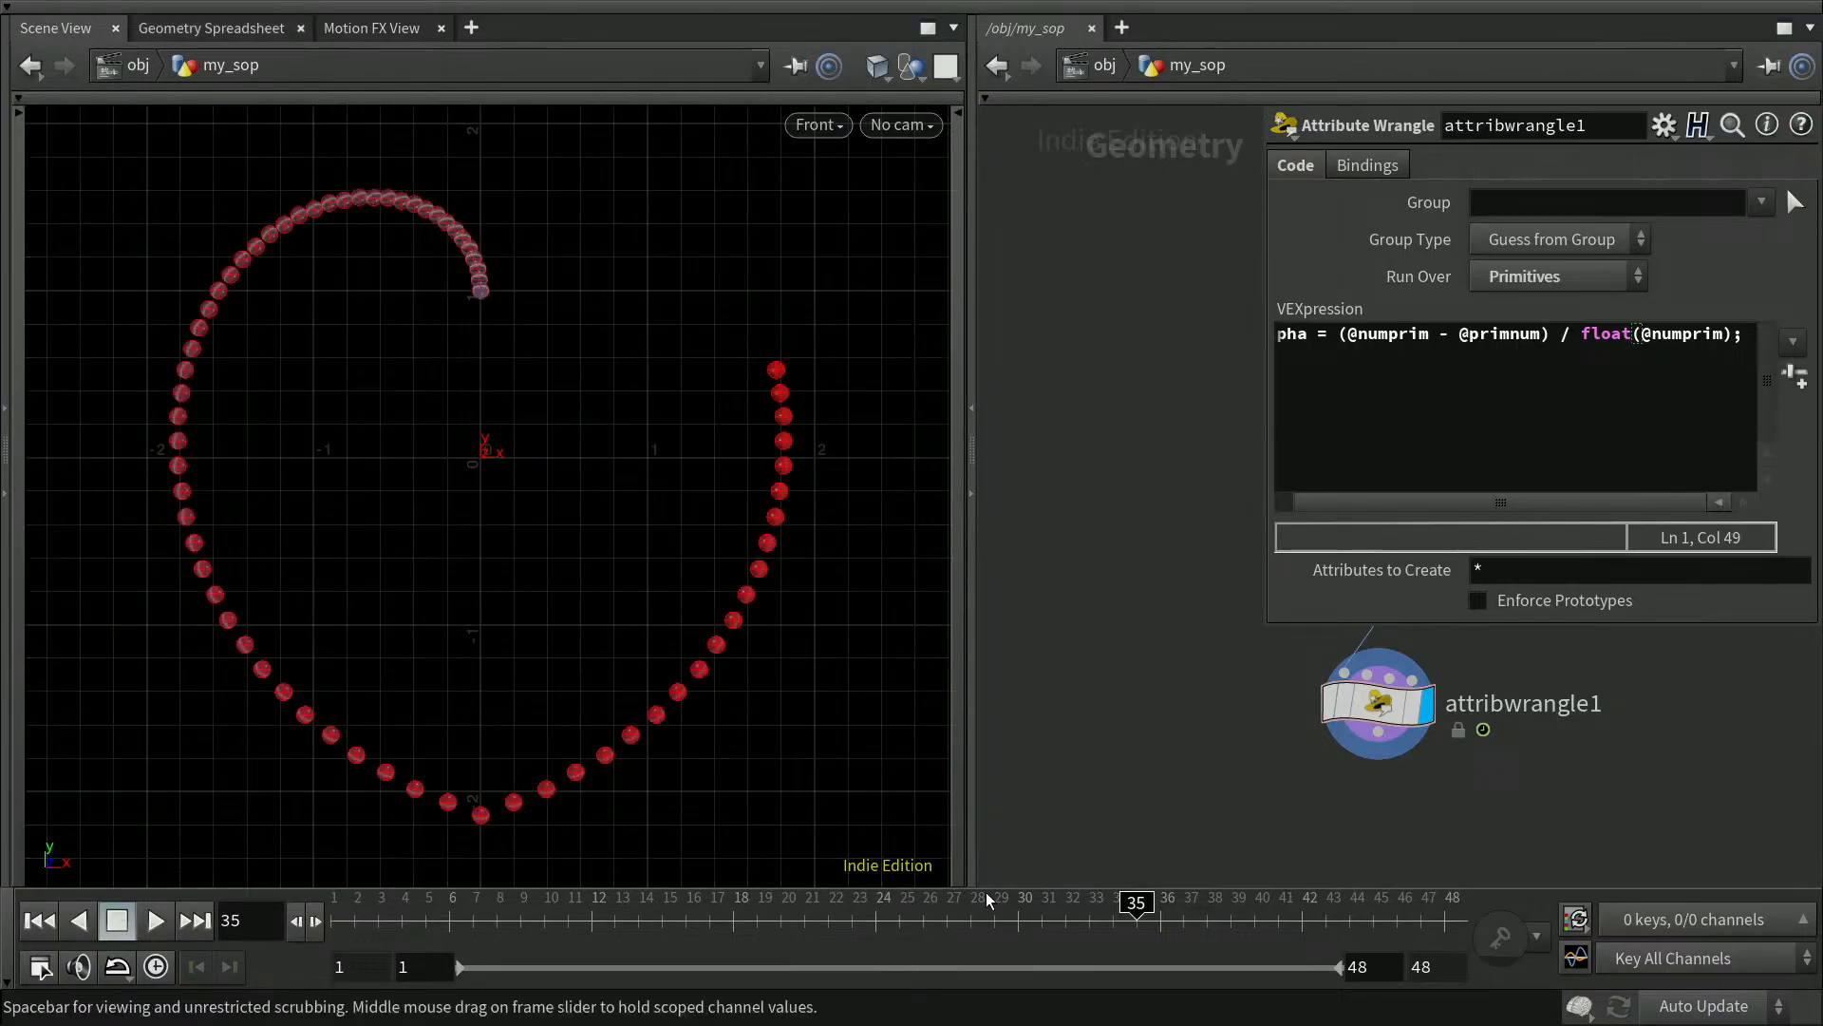
pyautogui.click(155, 921)
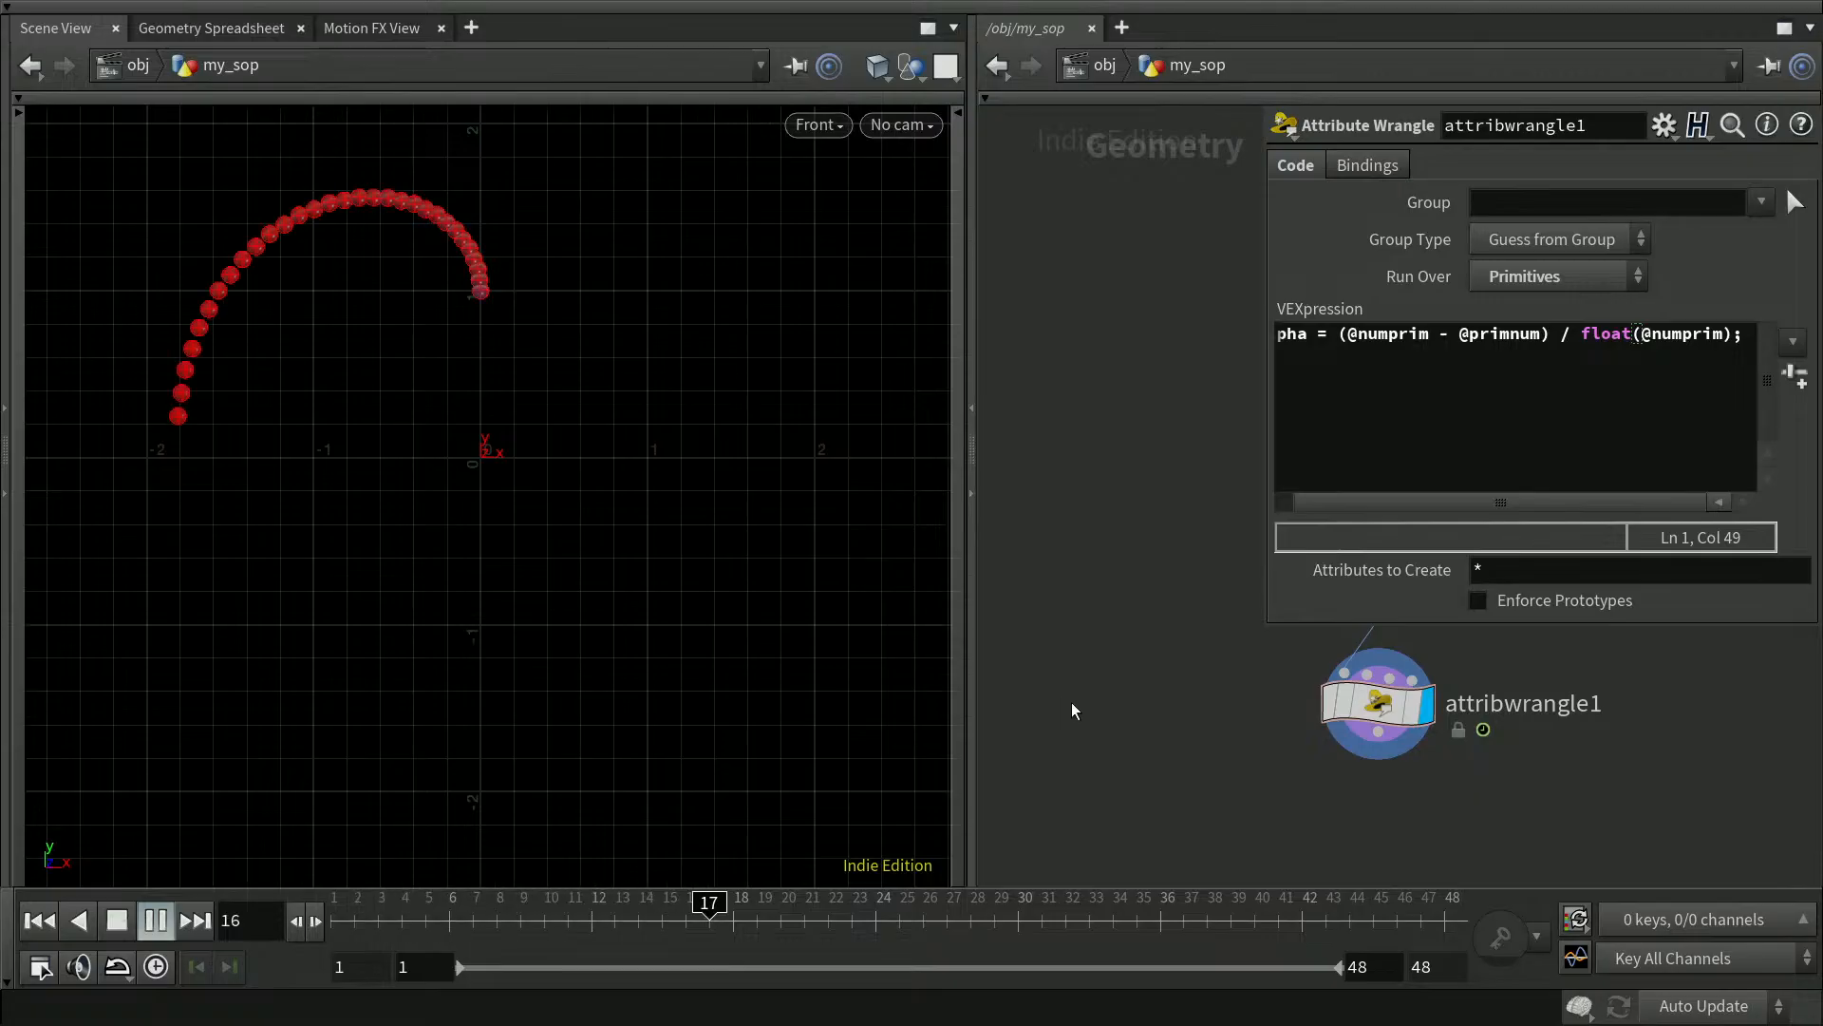
pyautogui.hotkey('ctrl', 's')
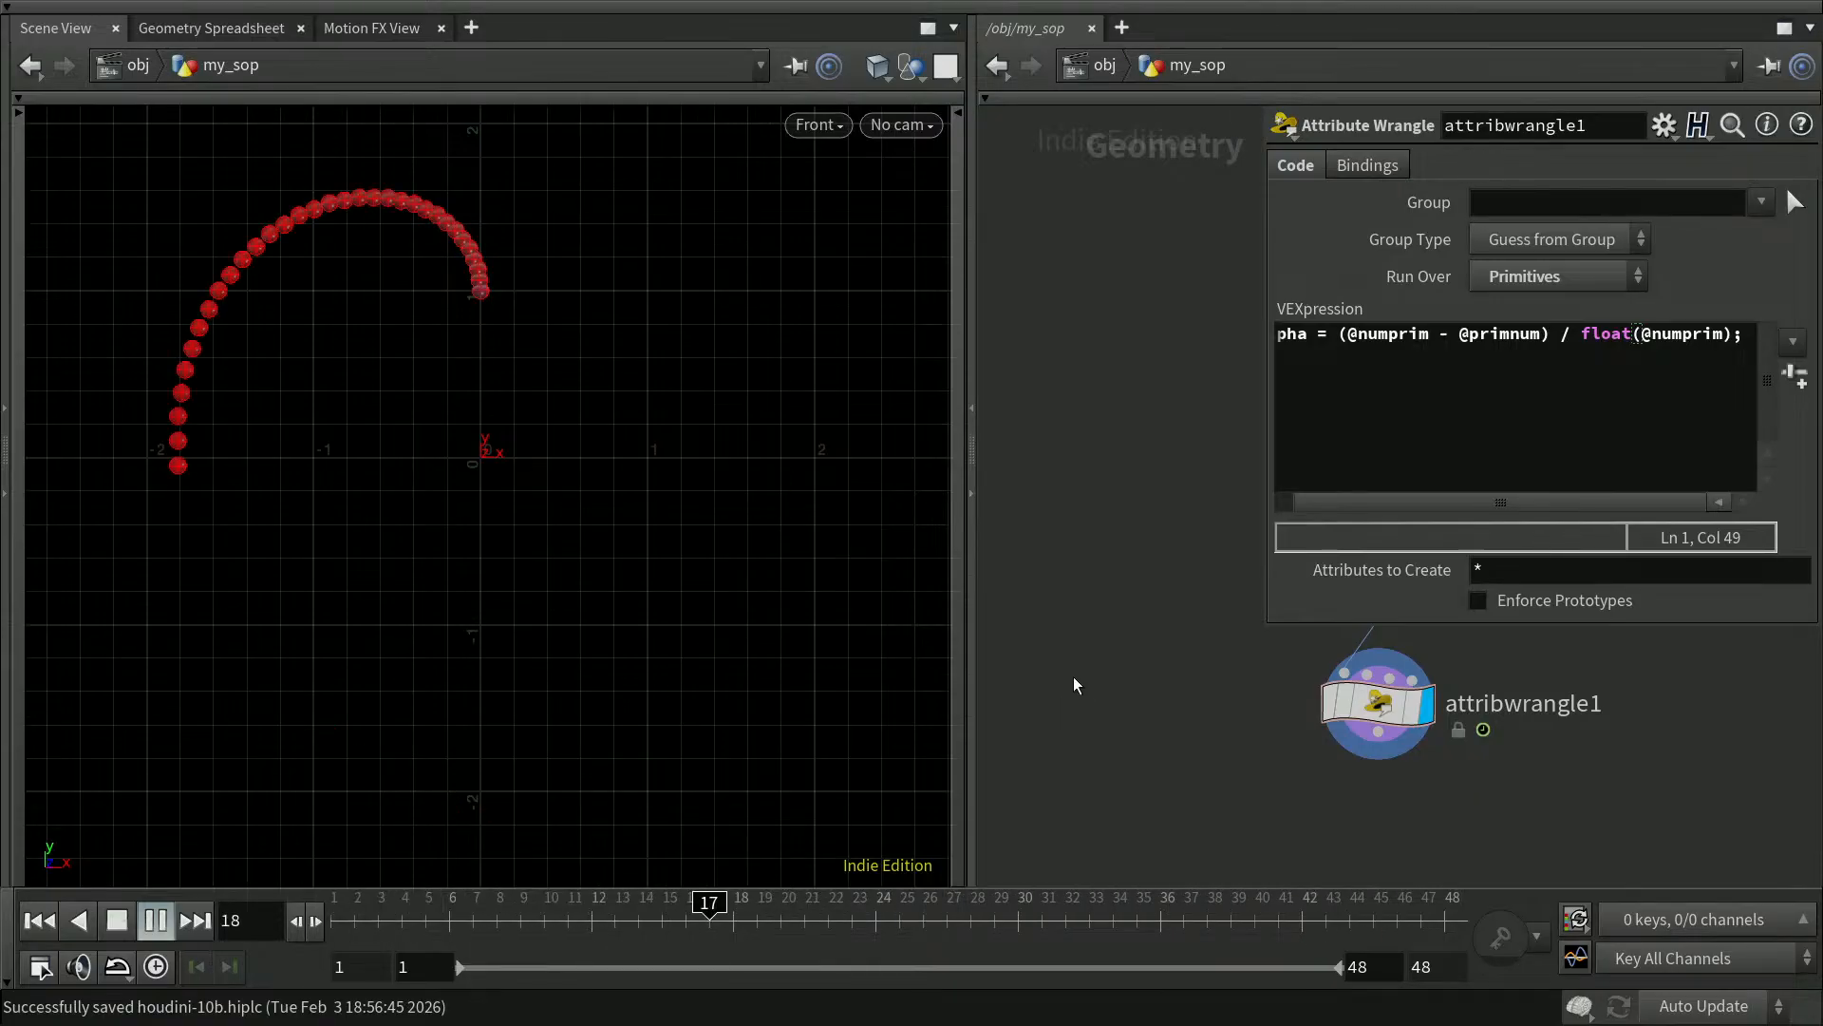